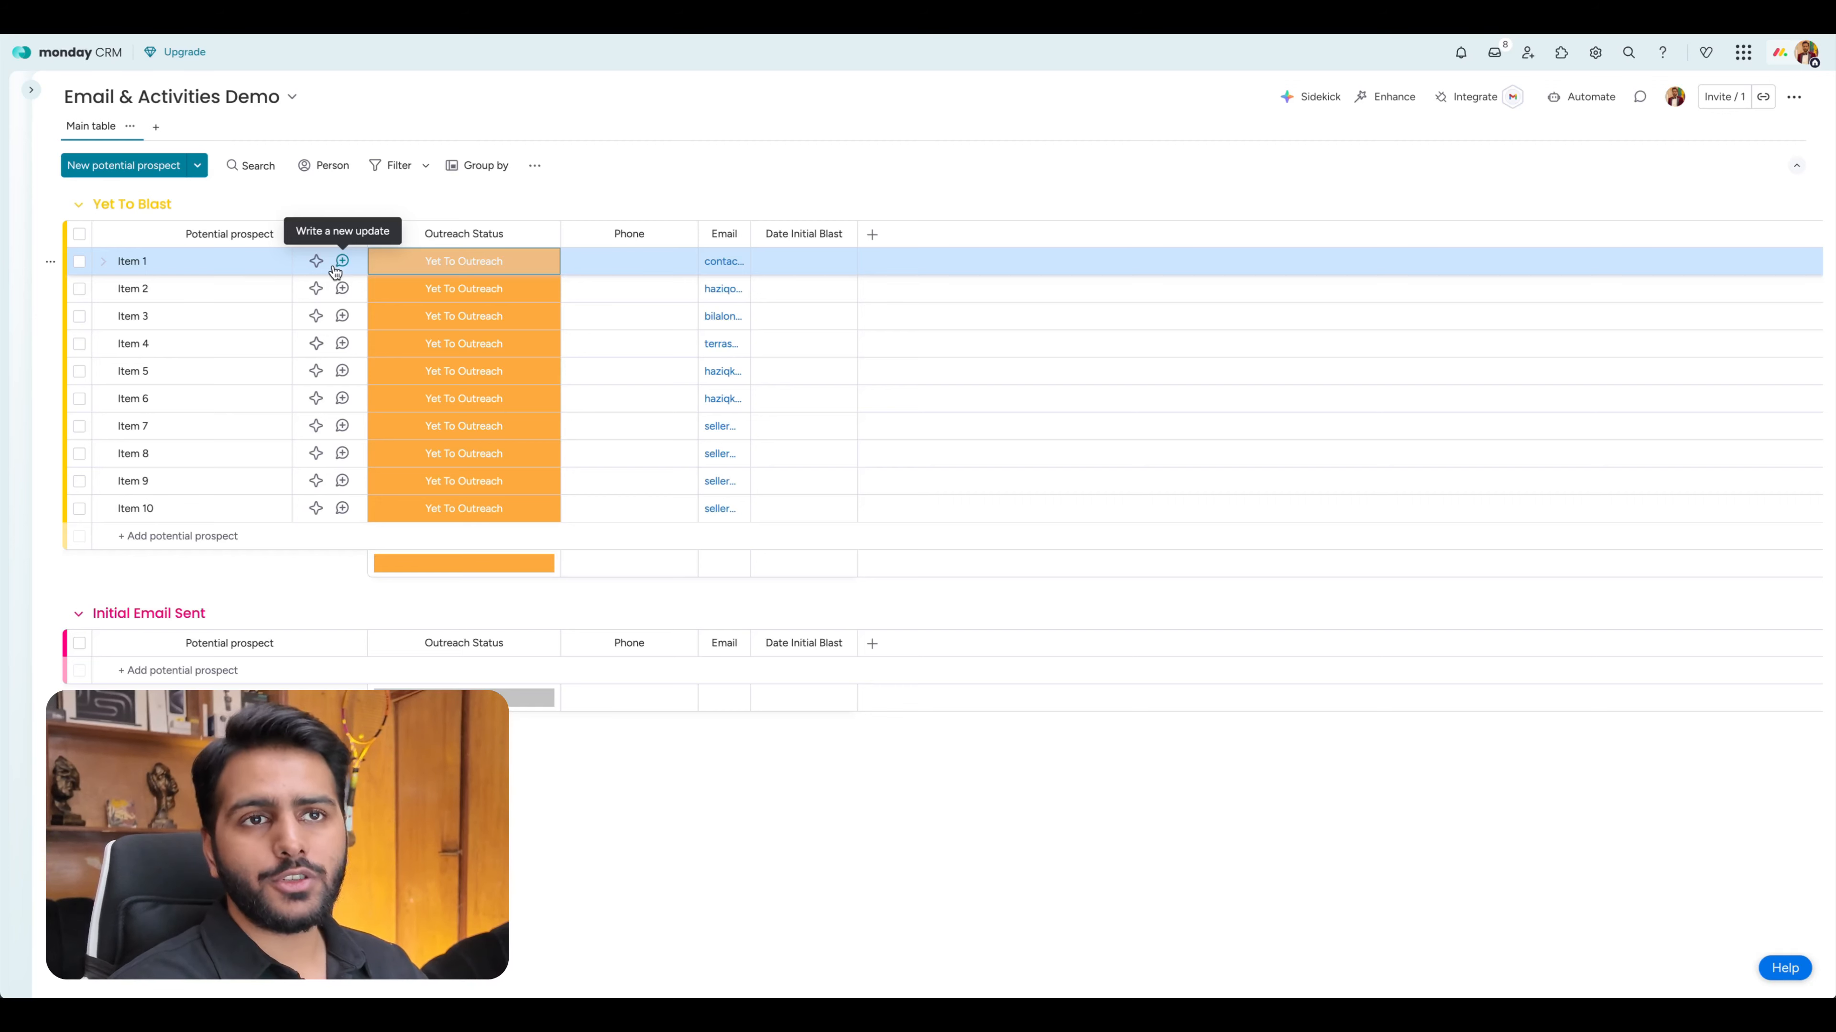
Open Item 1 from the Yet To Blast group and add an Emails & Activities view to it.
click(342, 262)
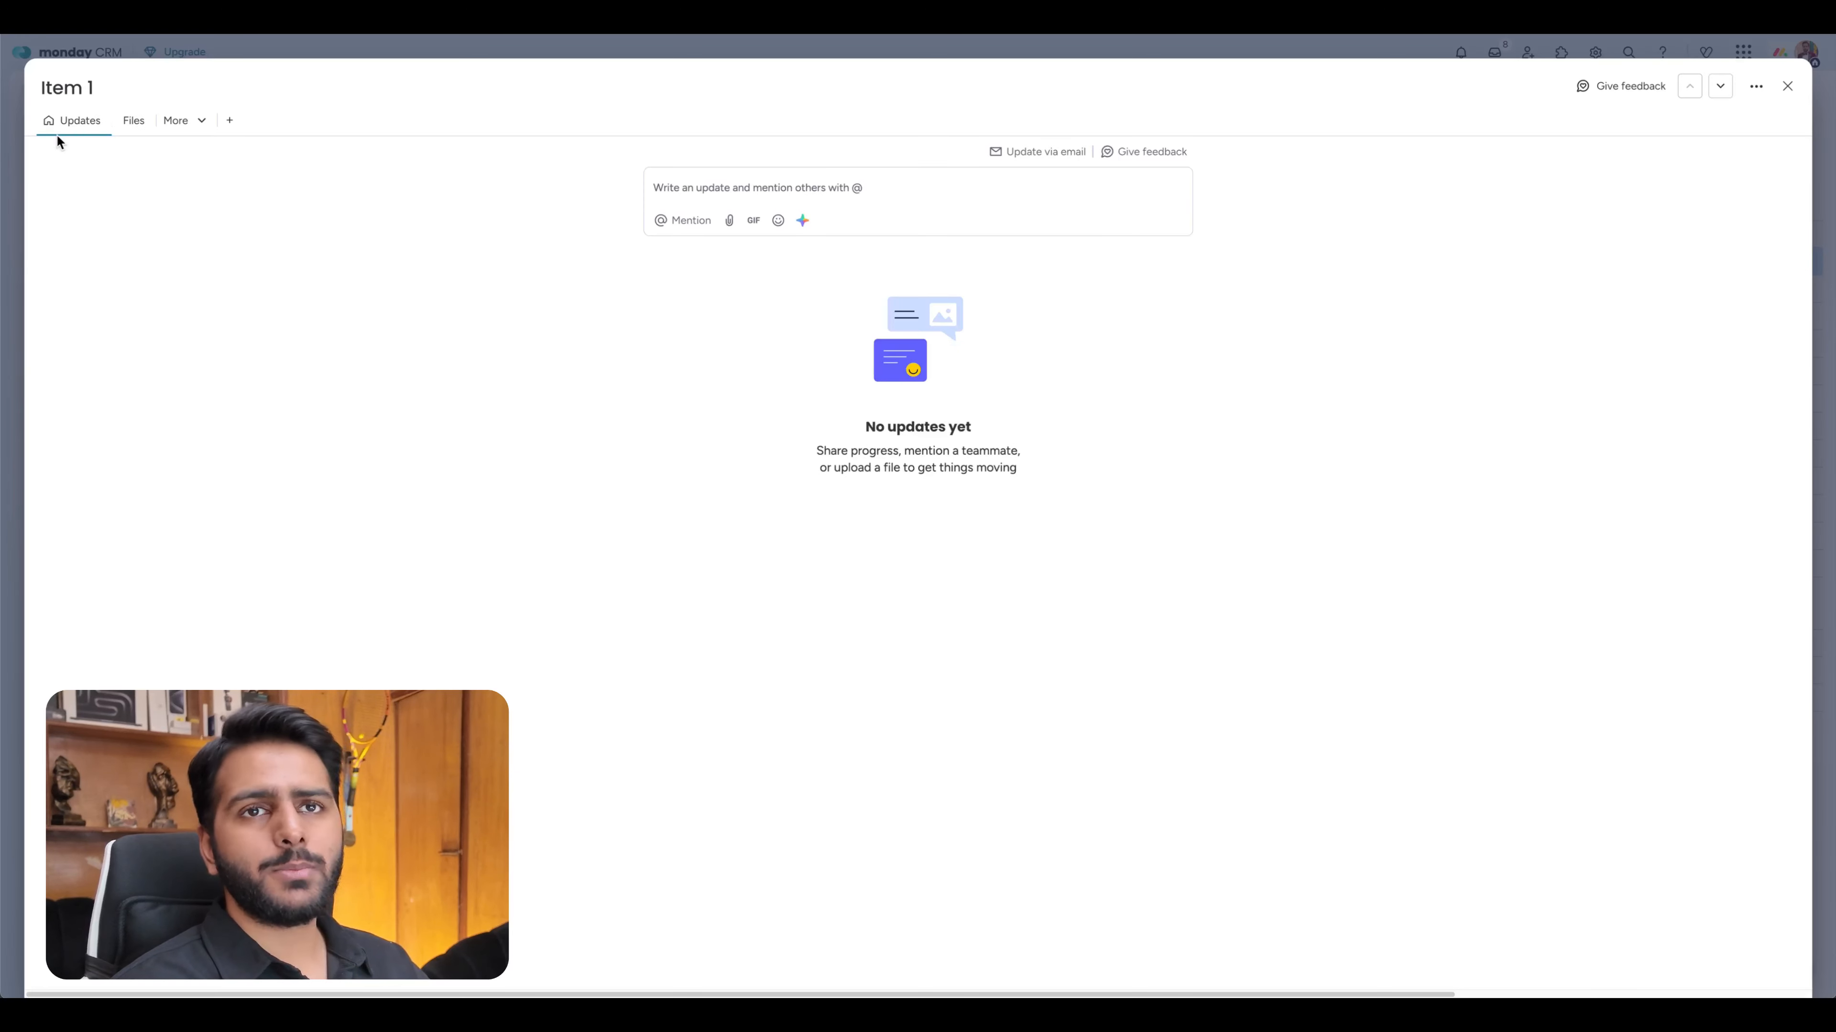
click(143, 121)
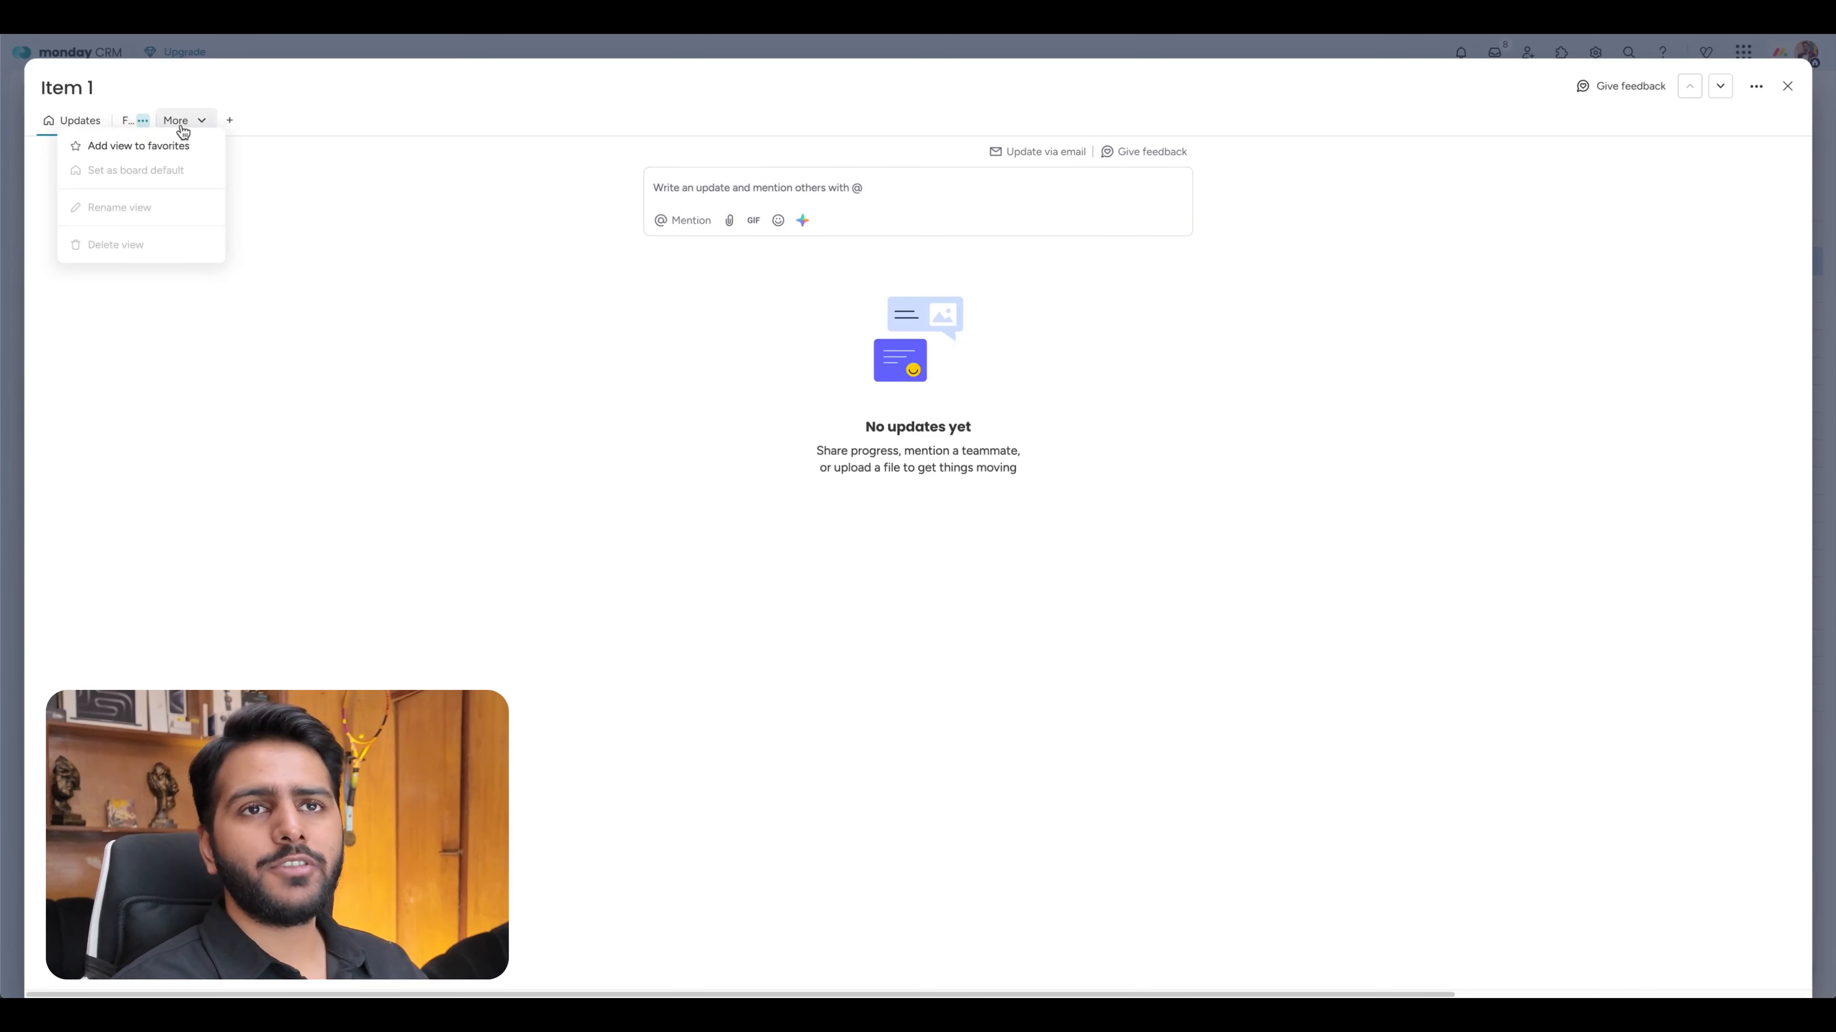
click(345, 208)
click(184, 121)
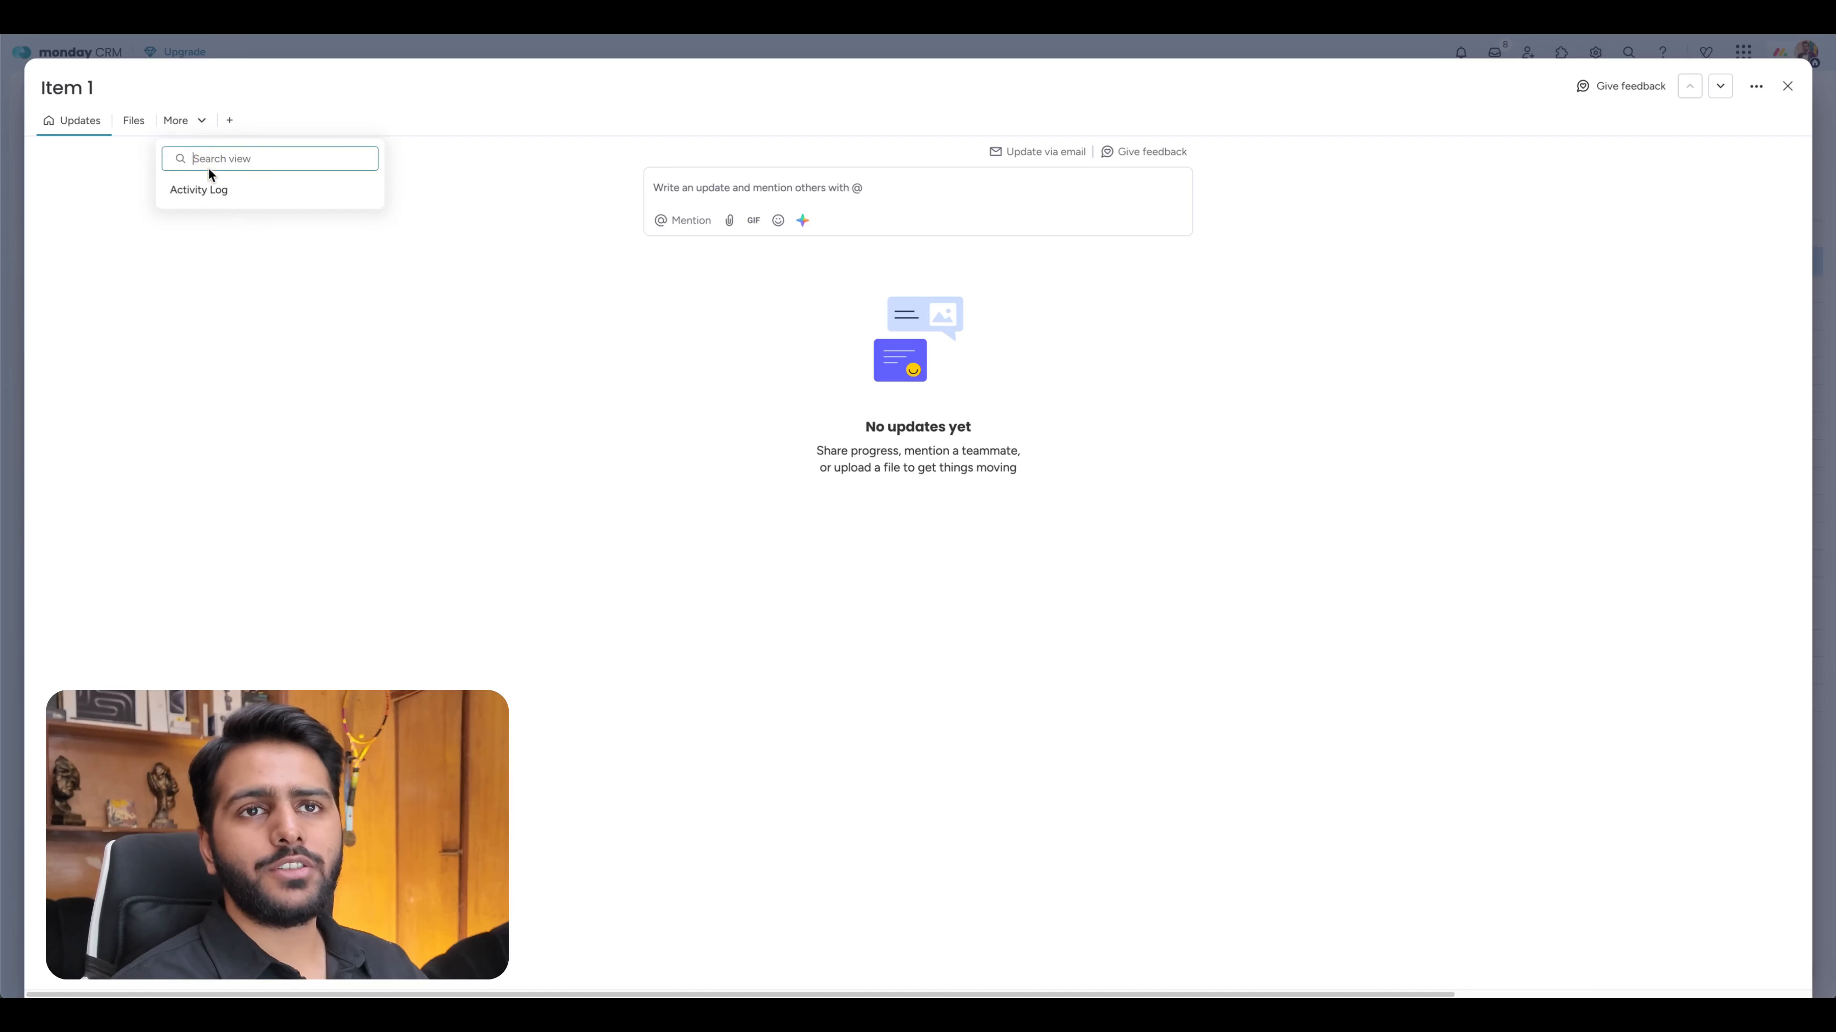
click(128, 211)
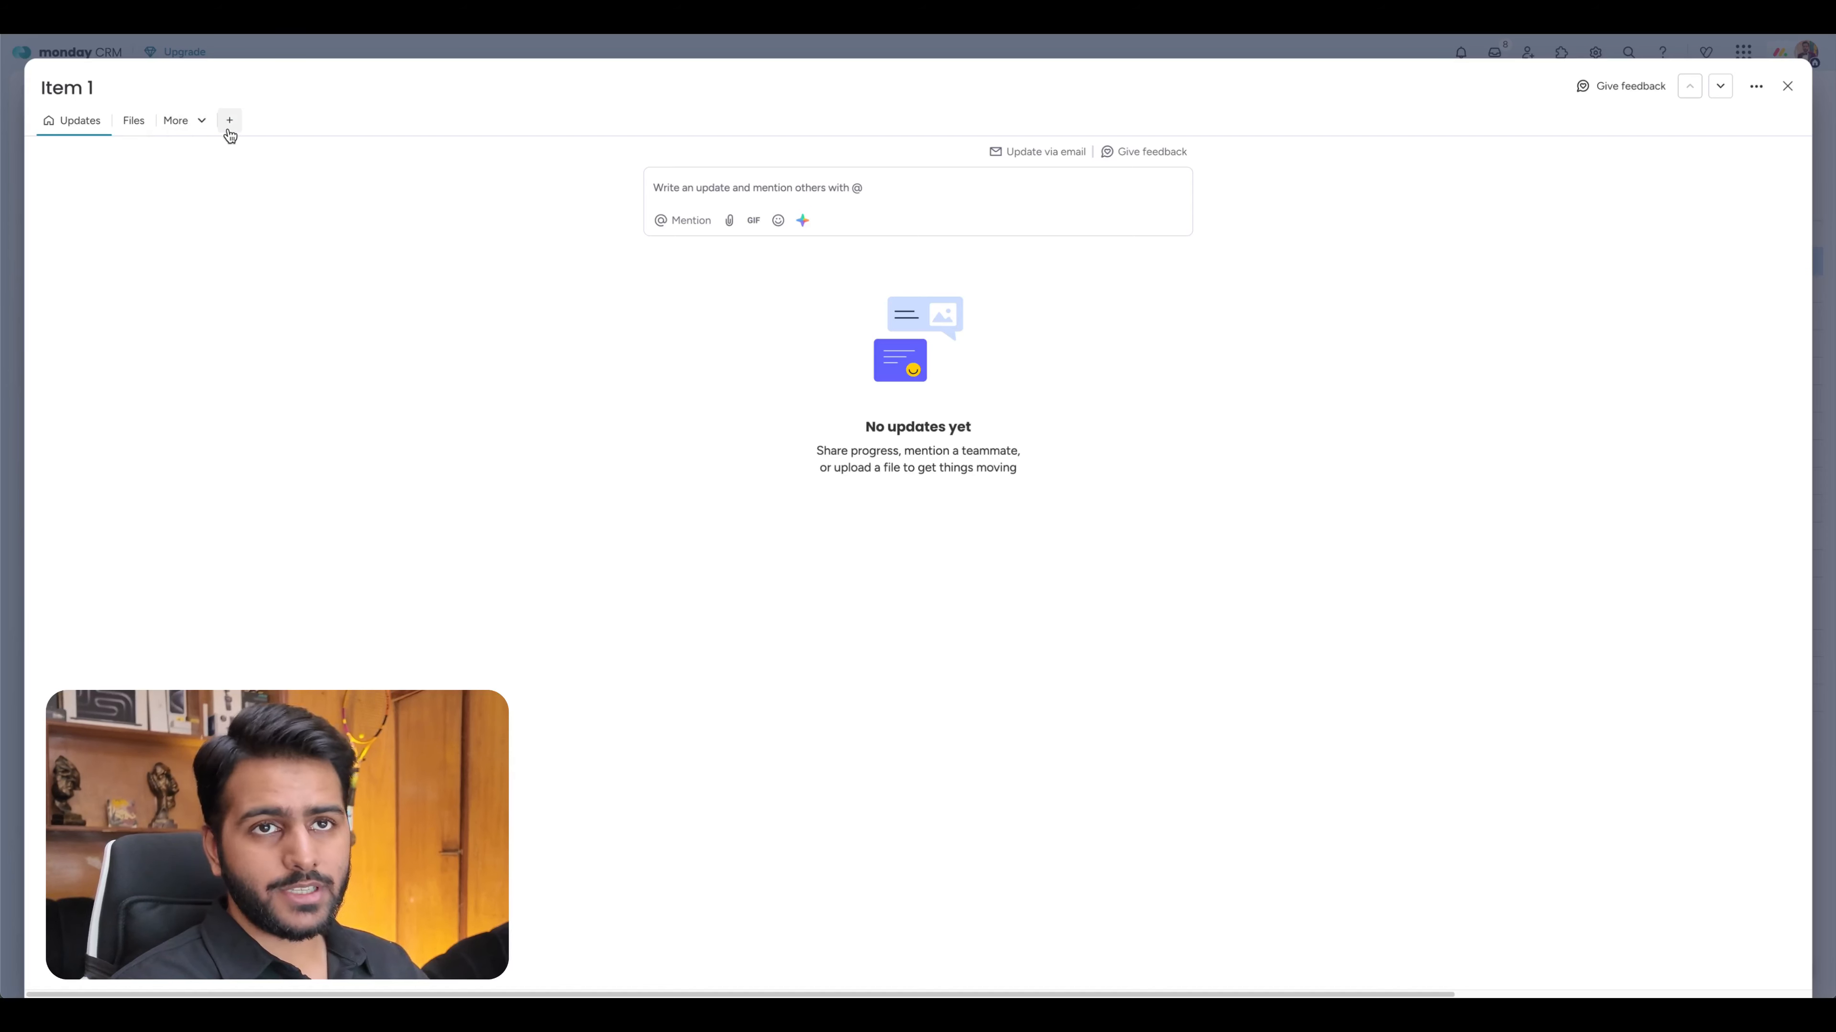
click(229, 125)
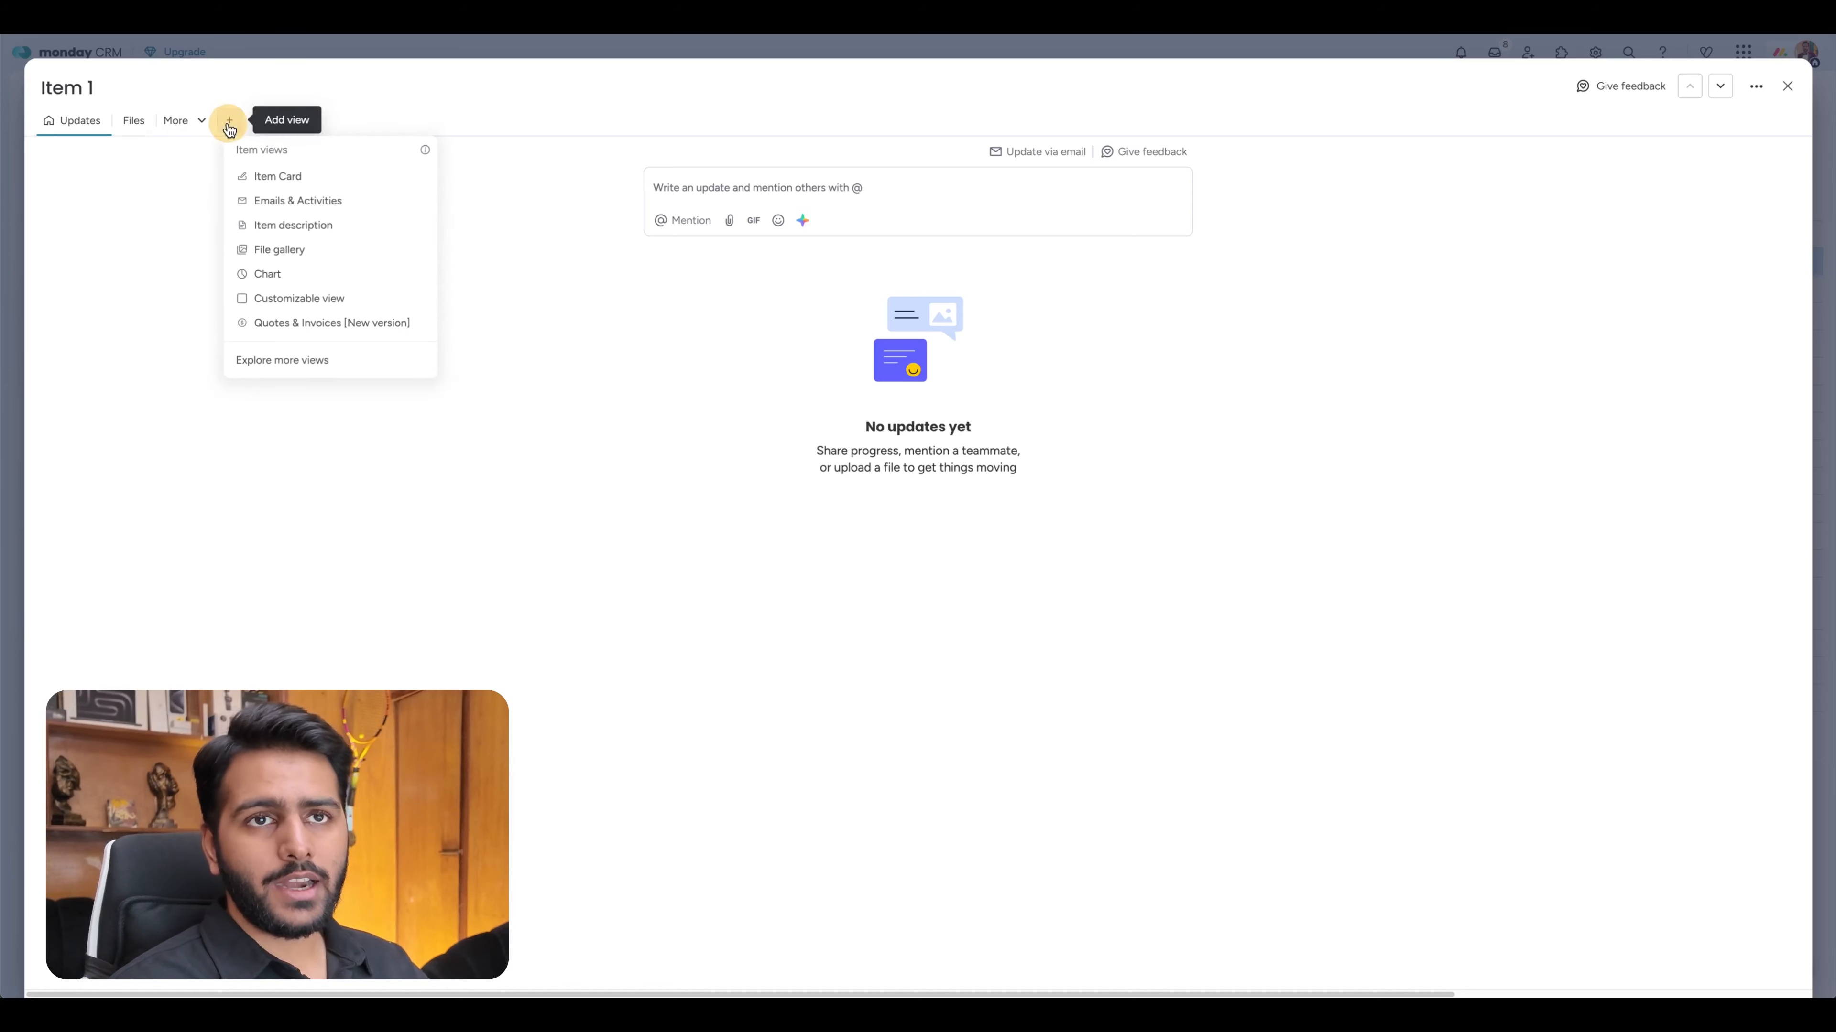
click(281, 203)
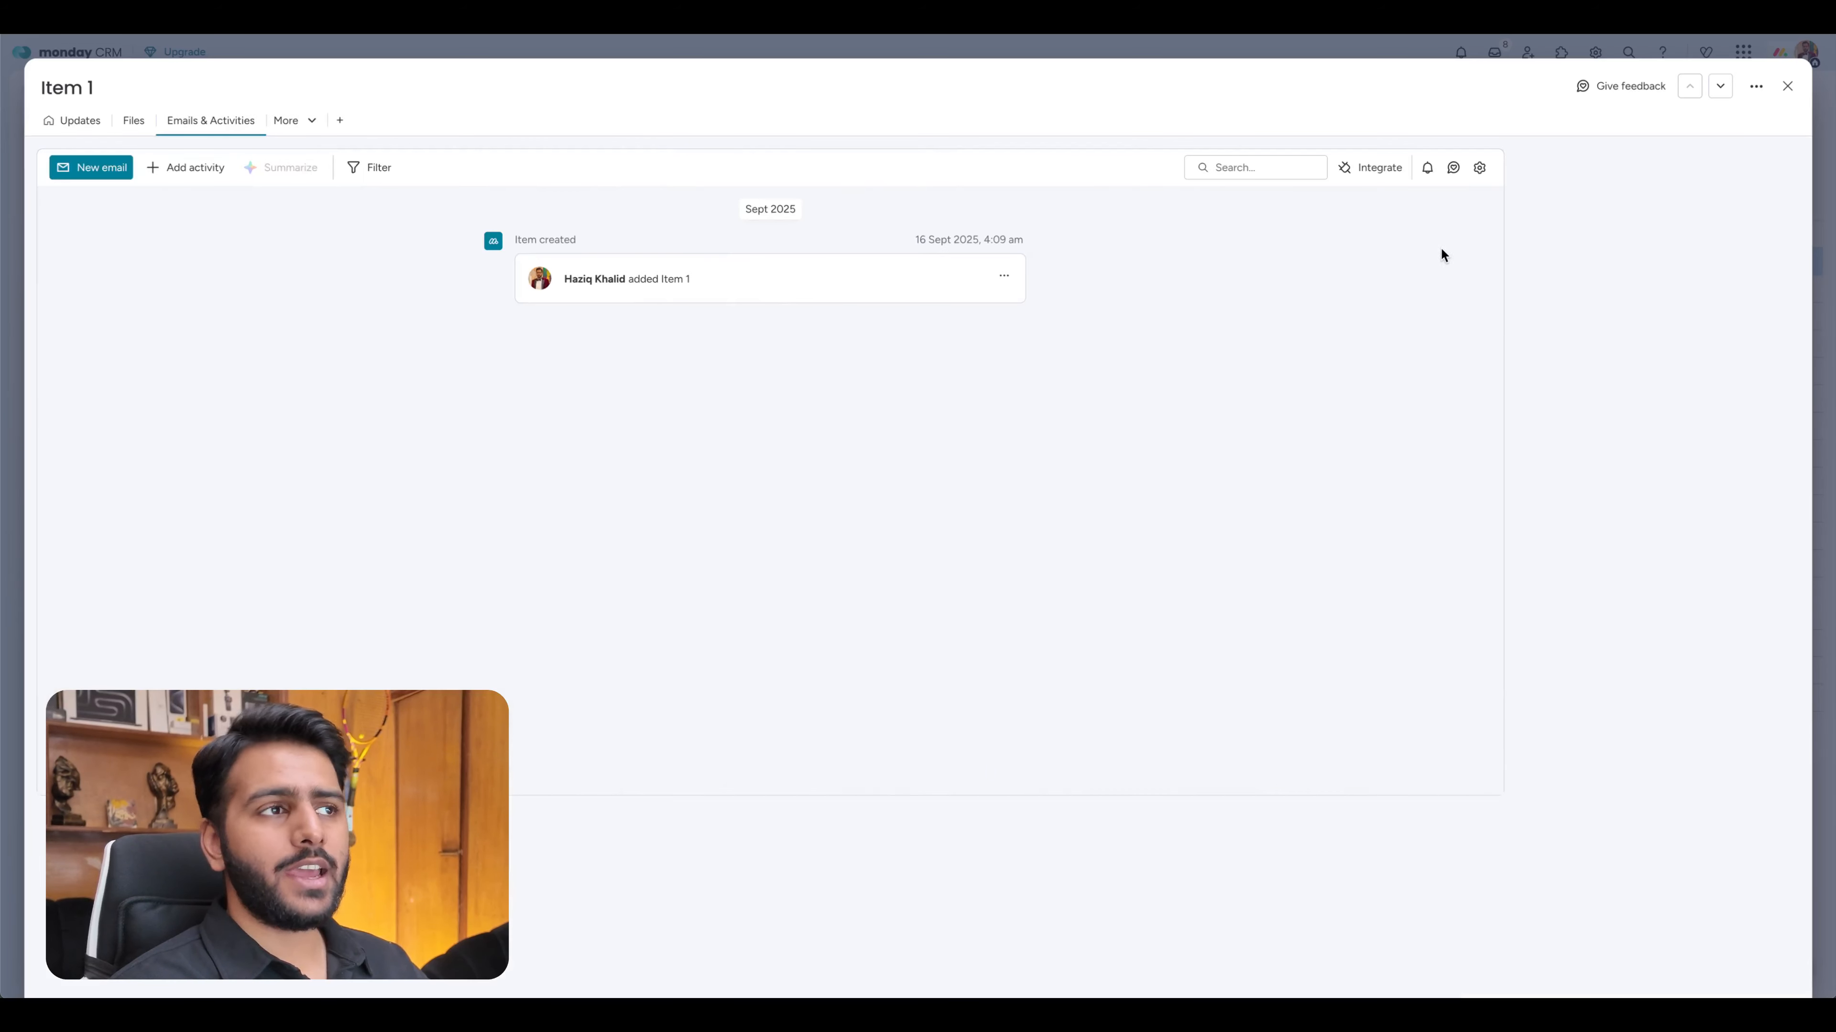
Open the Emails & Activities settings and review the account setup, outgoing email logging and automation options.
click(1480, 169)
scroll(545, 444, down, 3)
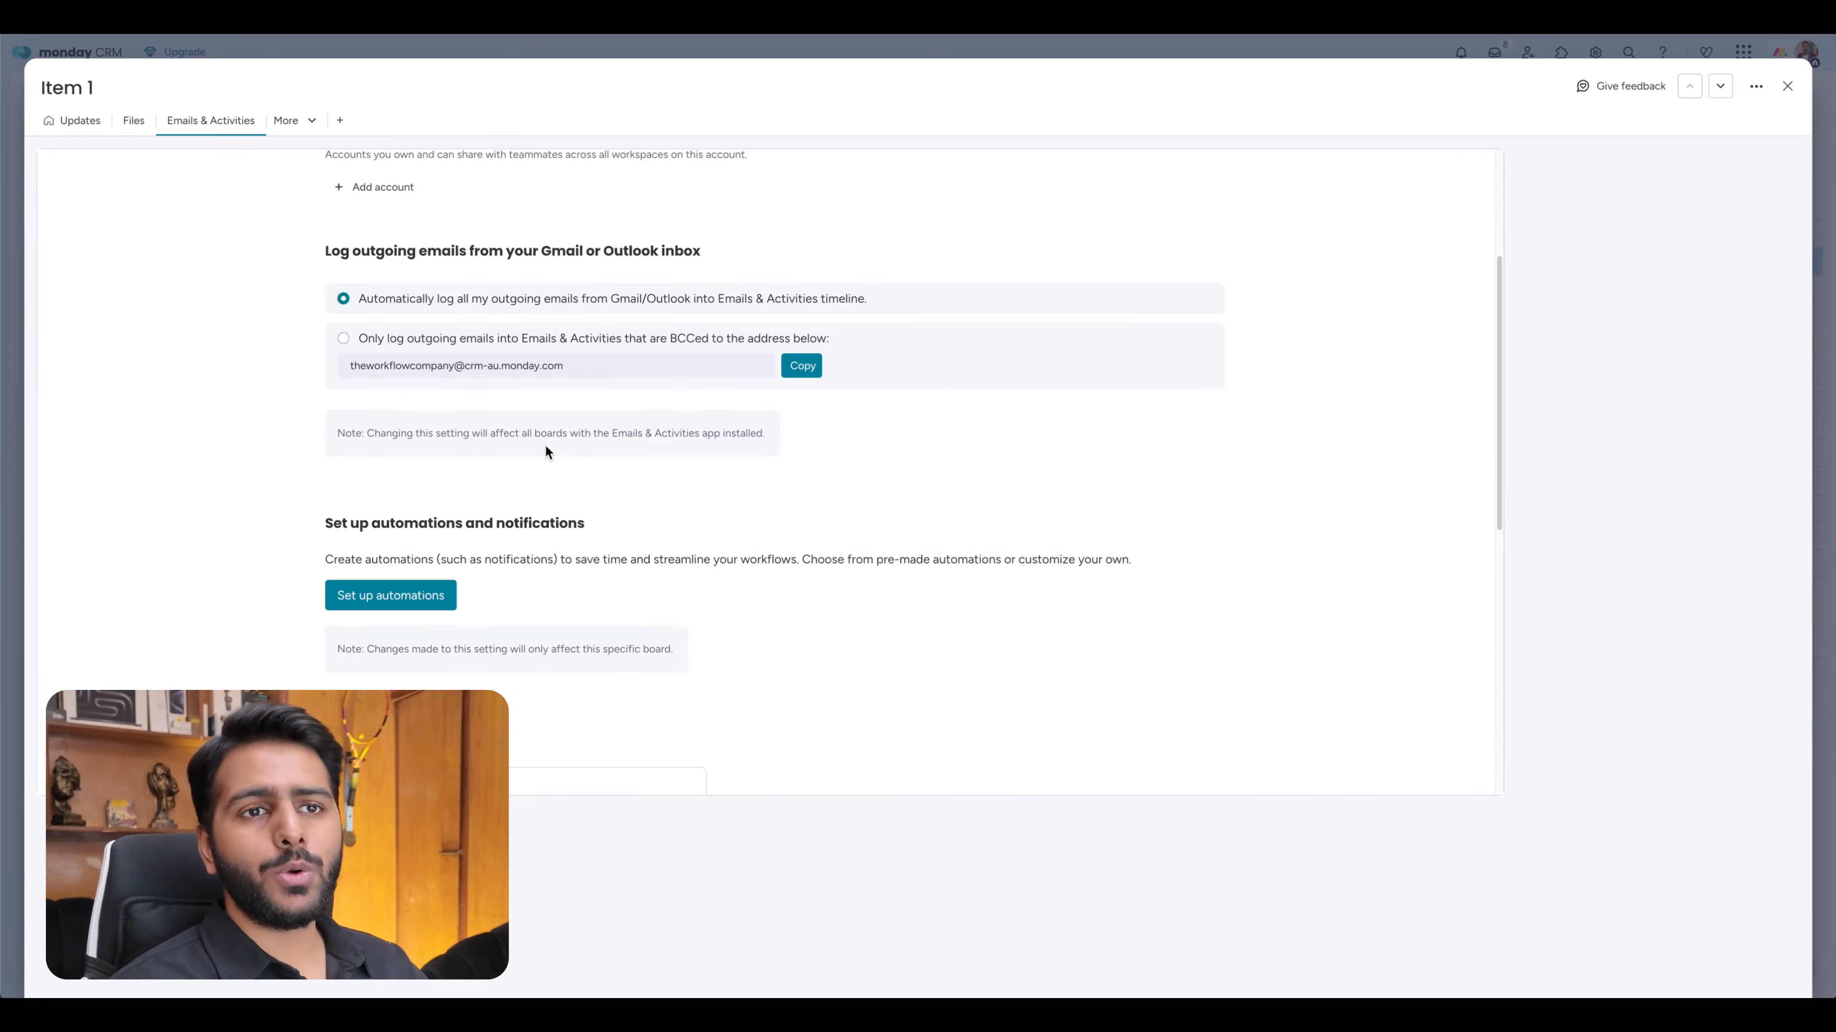
scroll(545, 443, up, 3)
scroll(557, 318, down, 4)
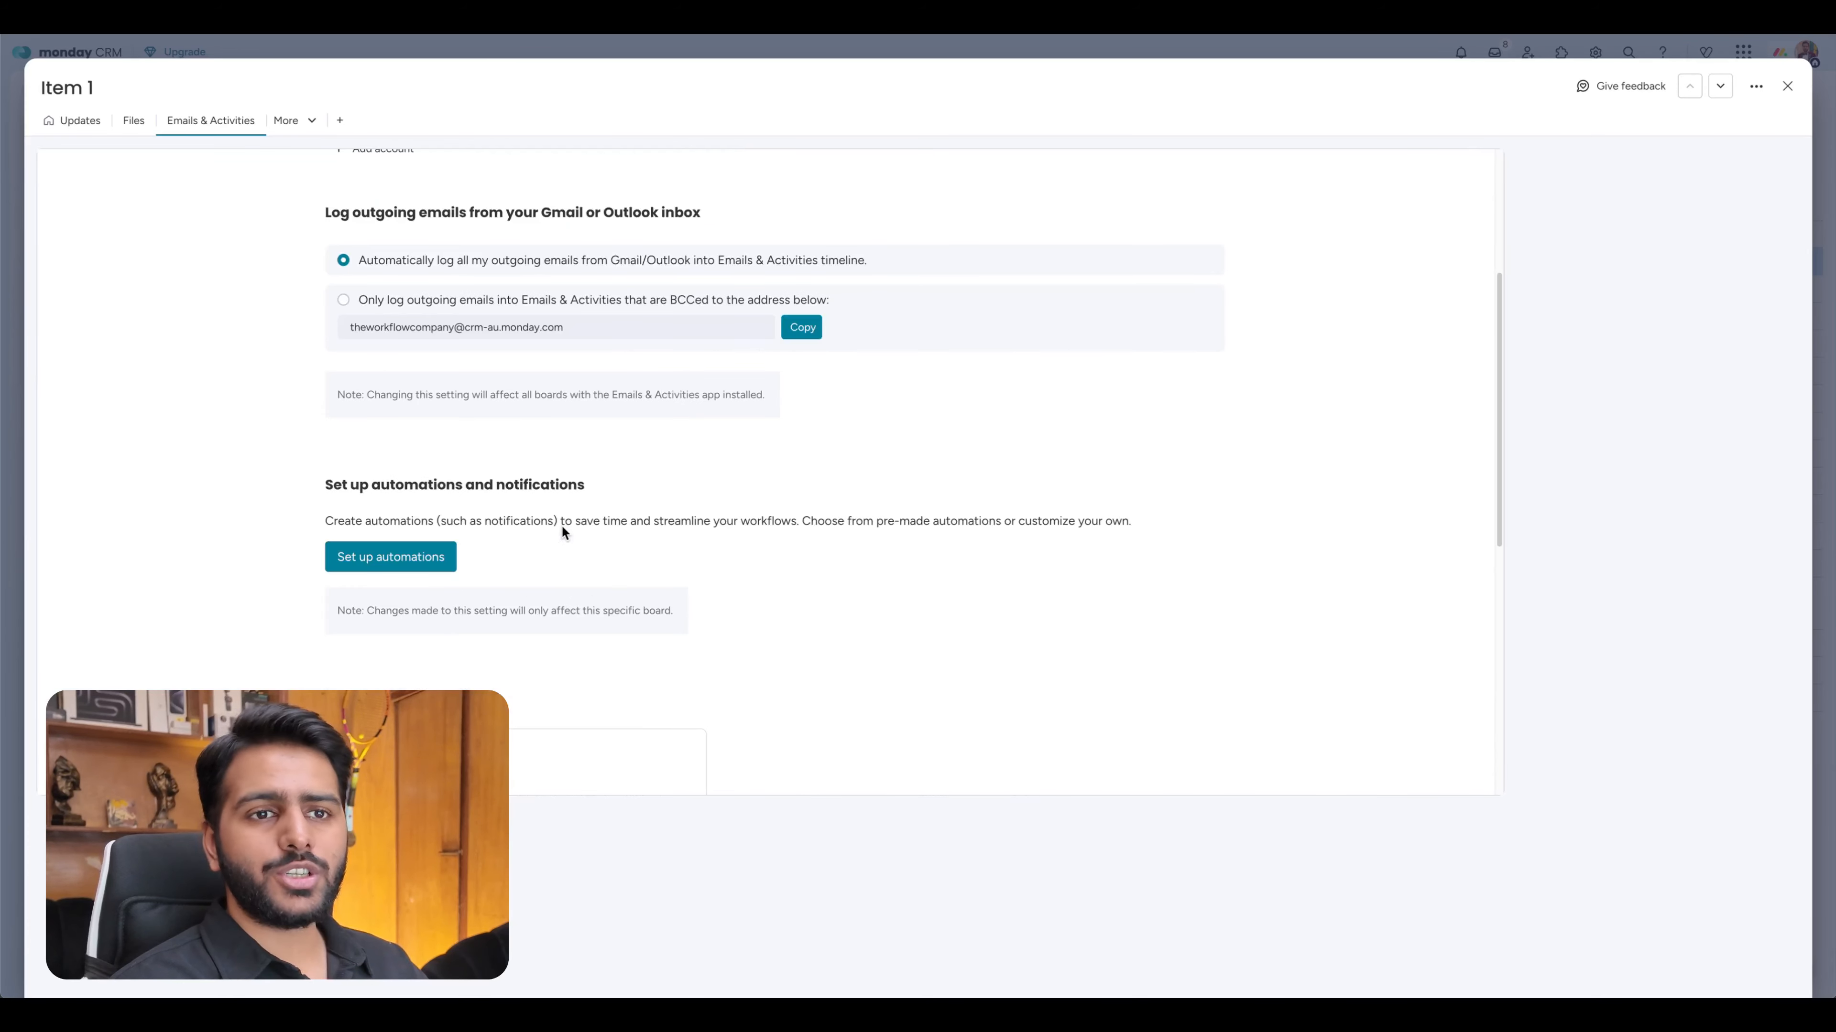
scroll(518, 515, up, 4)
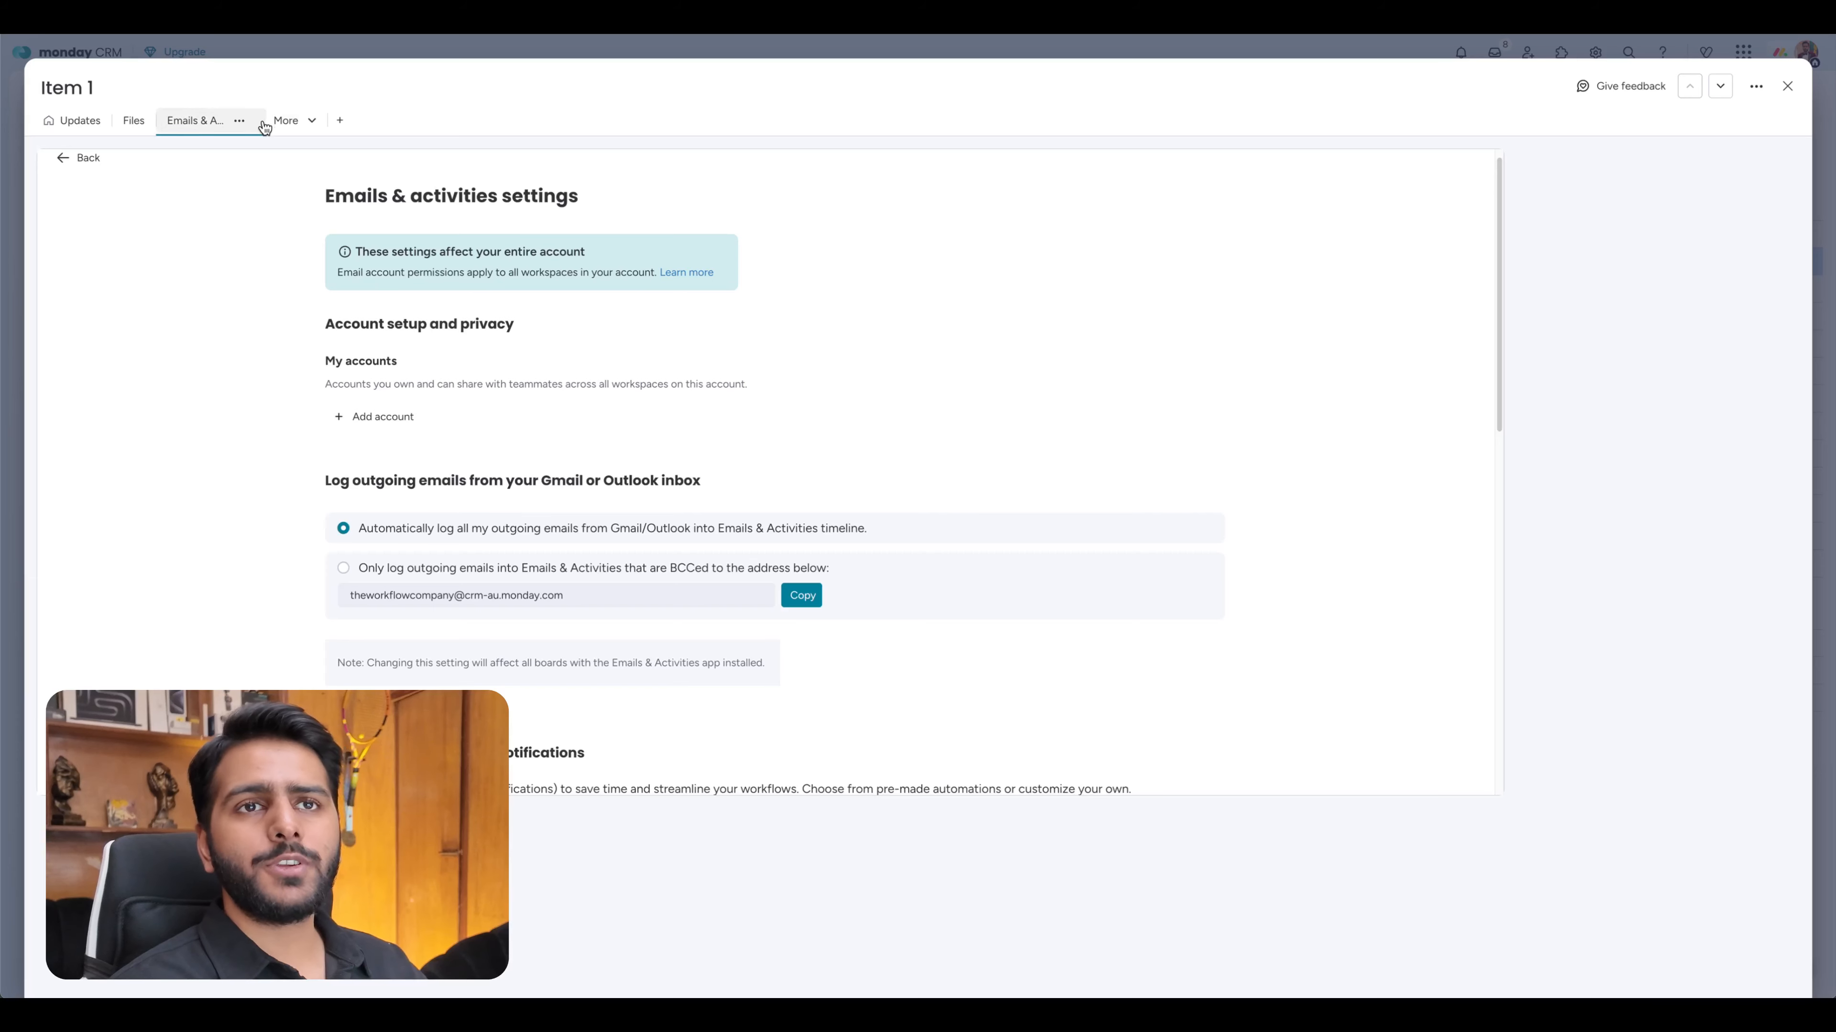
Set the Emails & Activities view as the board default, close Item 1 and reopen it from the board.
click(239, 121)
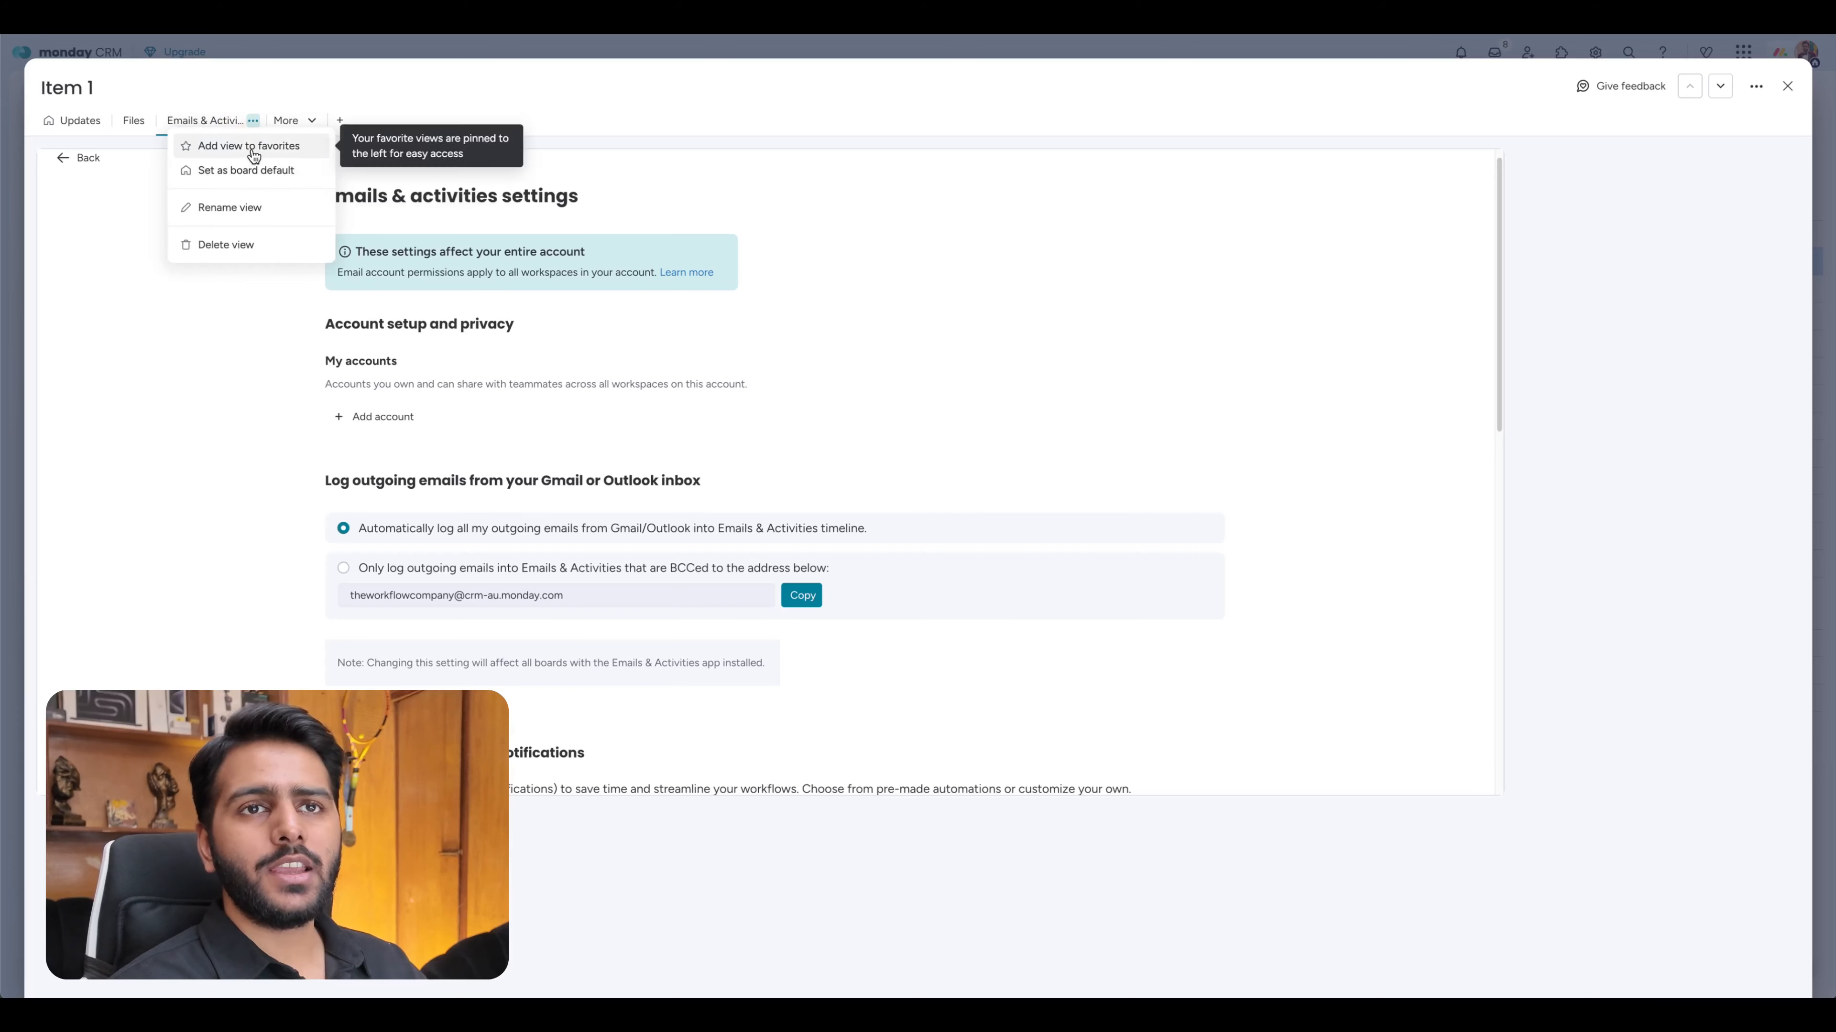
click(246, 169)
click(1787, 86)
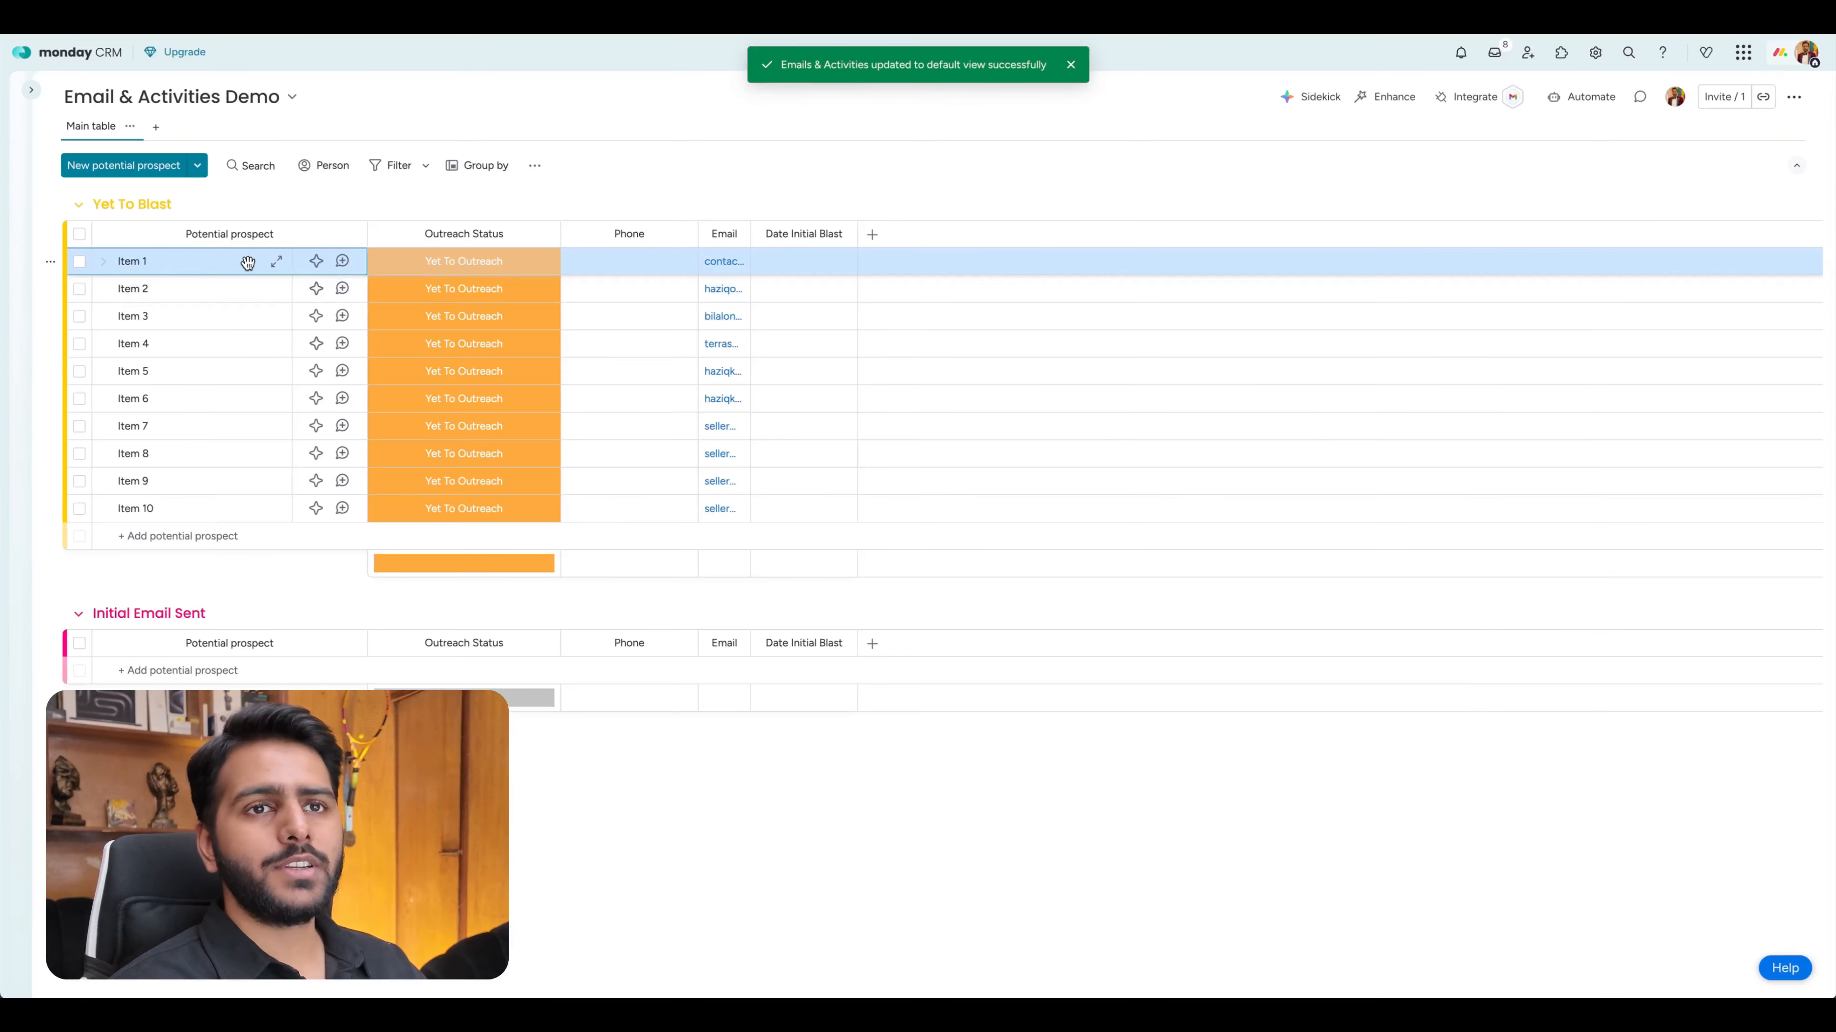
click(342, 262)
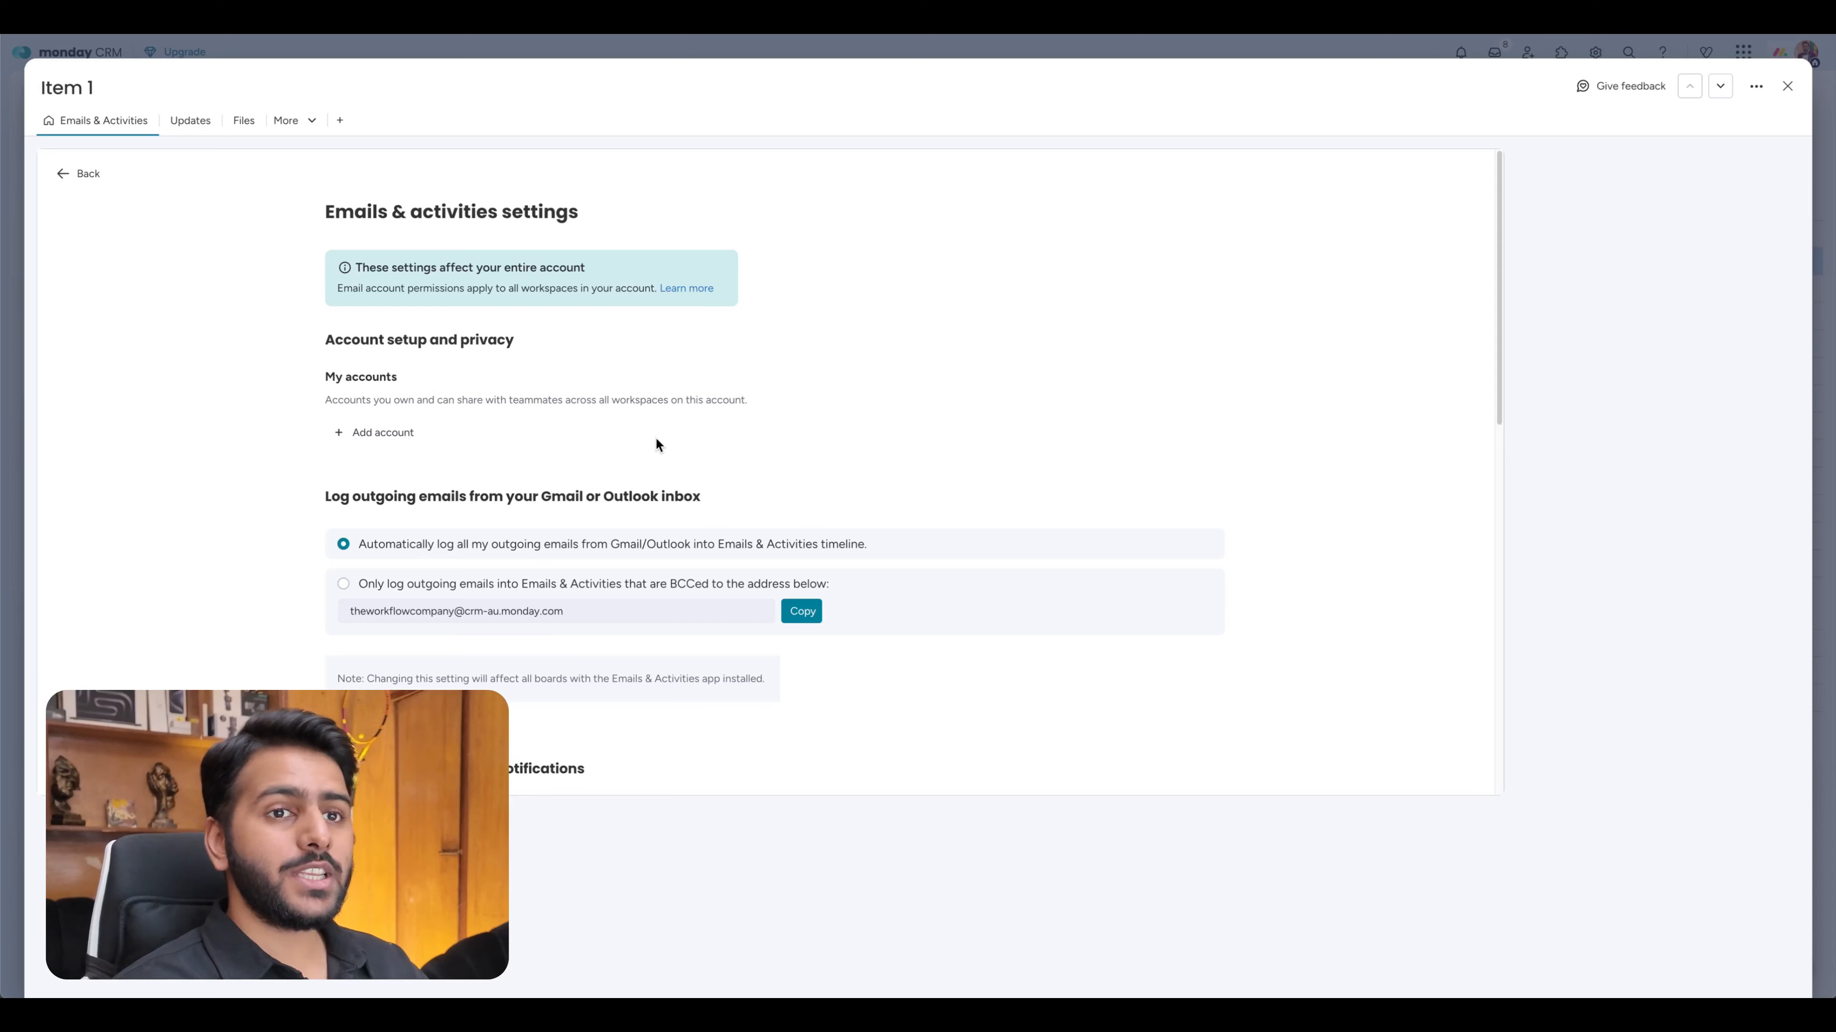
Connect a Gmail account under My accounts and return to the Emails & Activities settings.
click(390, 434)
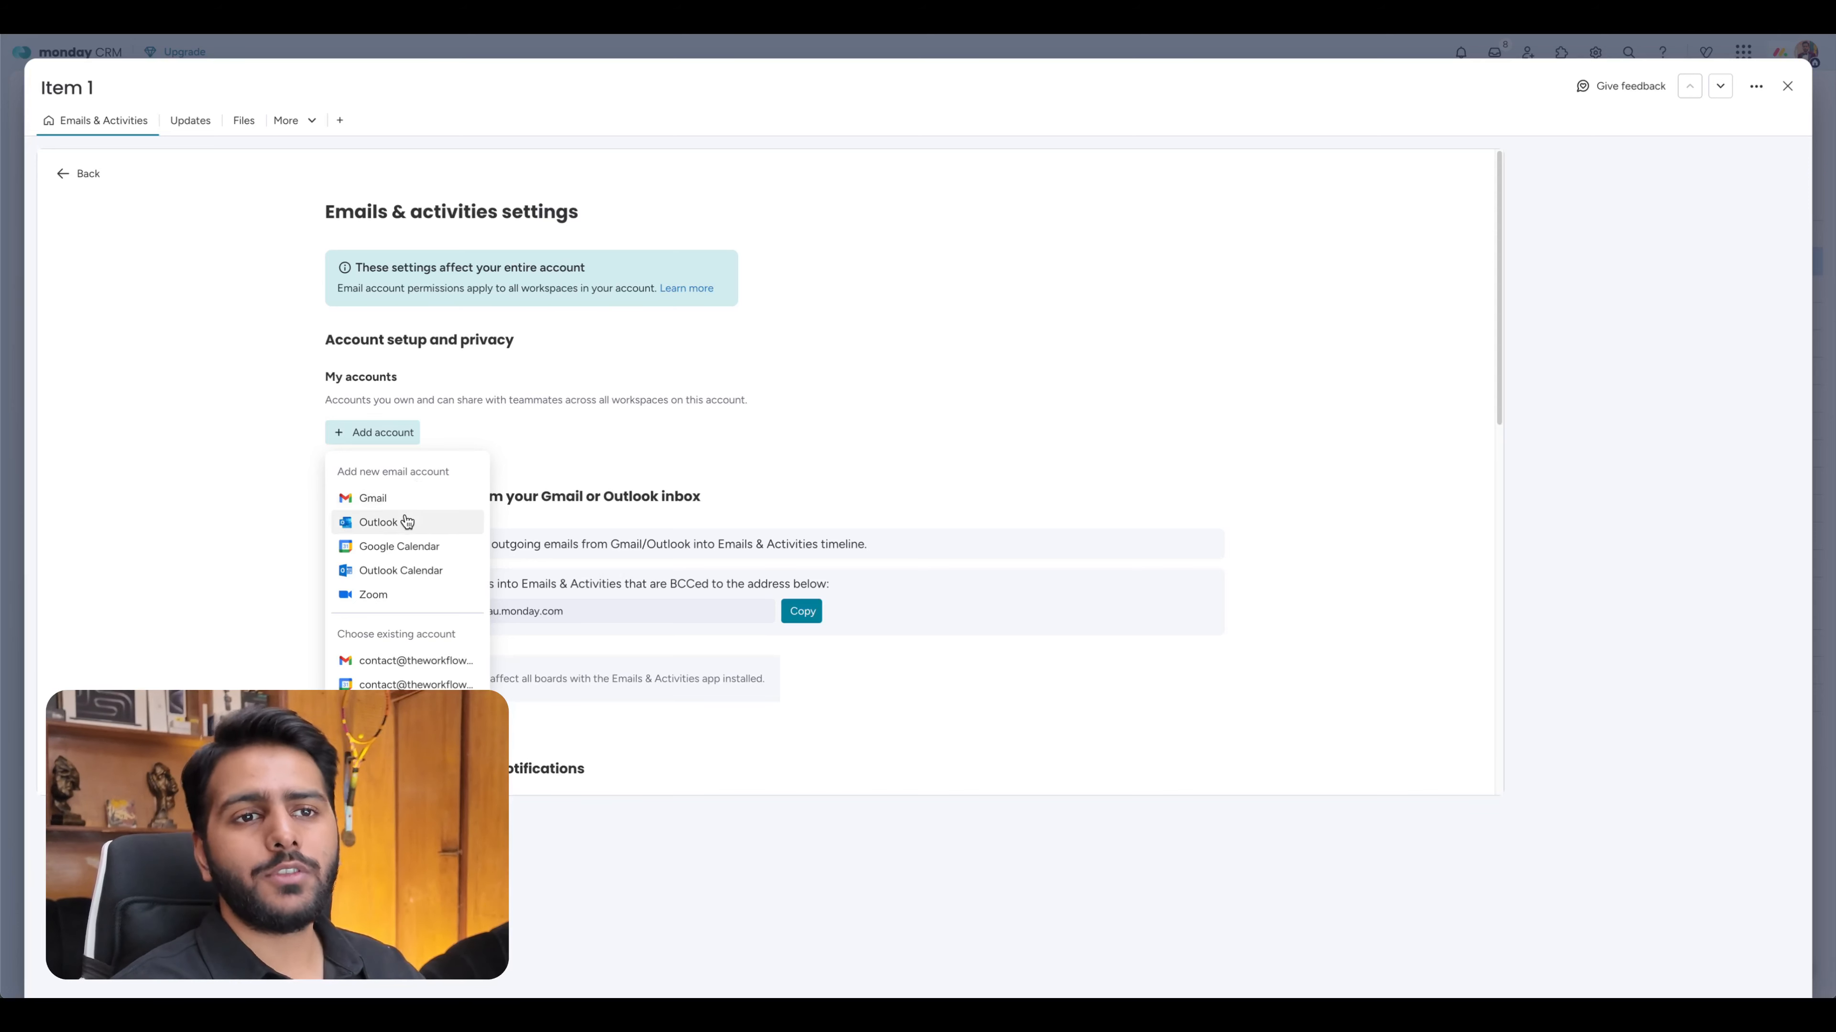
click(374, 498)
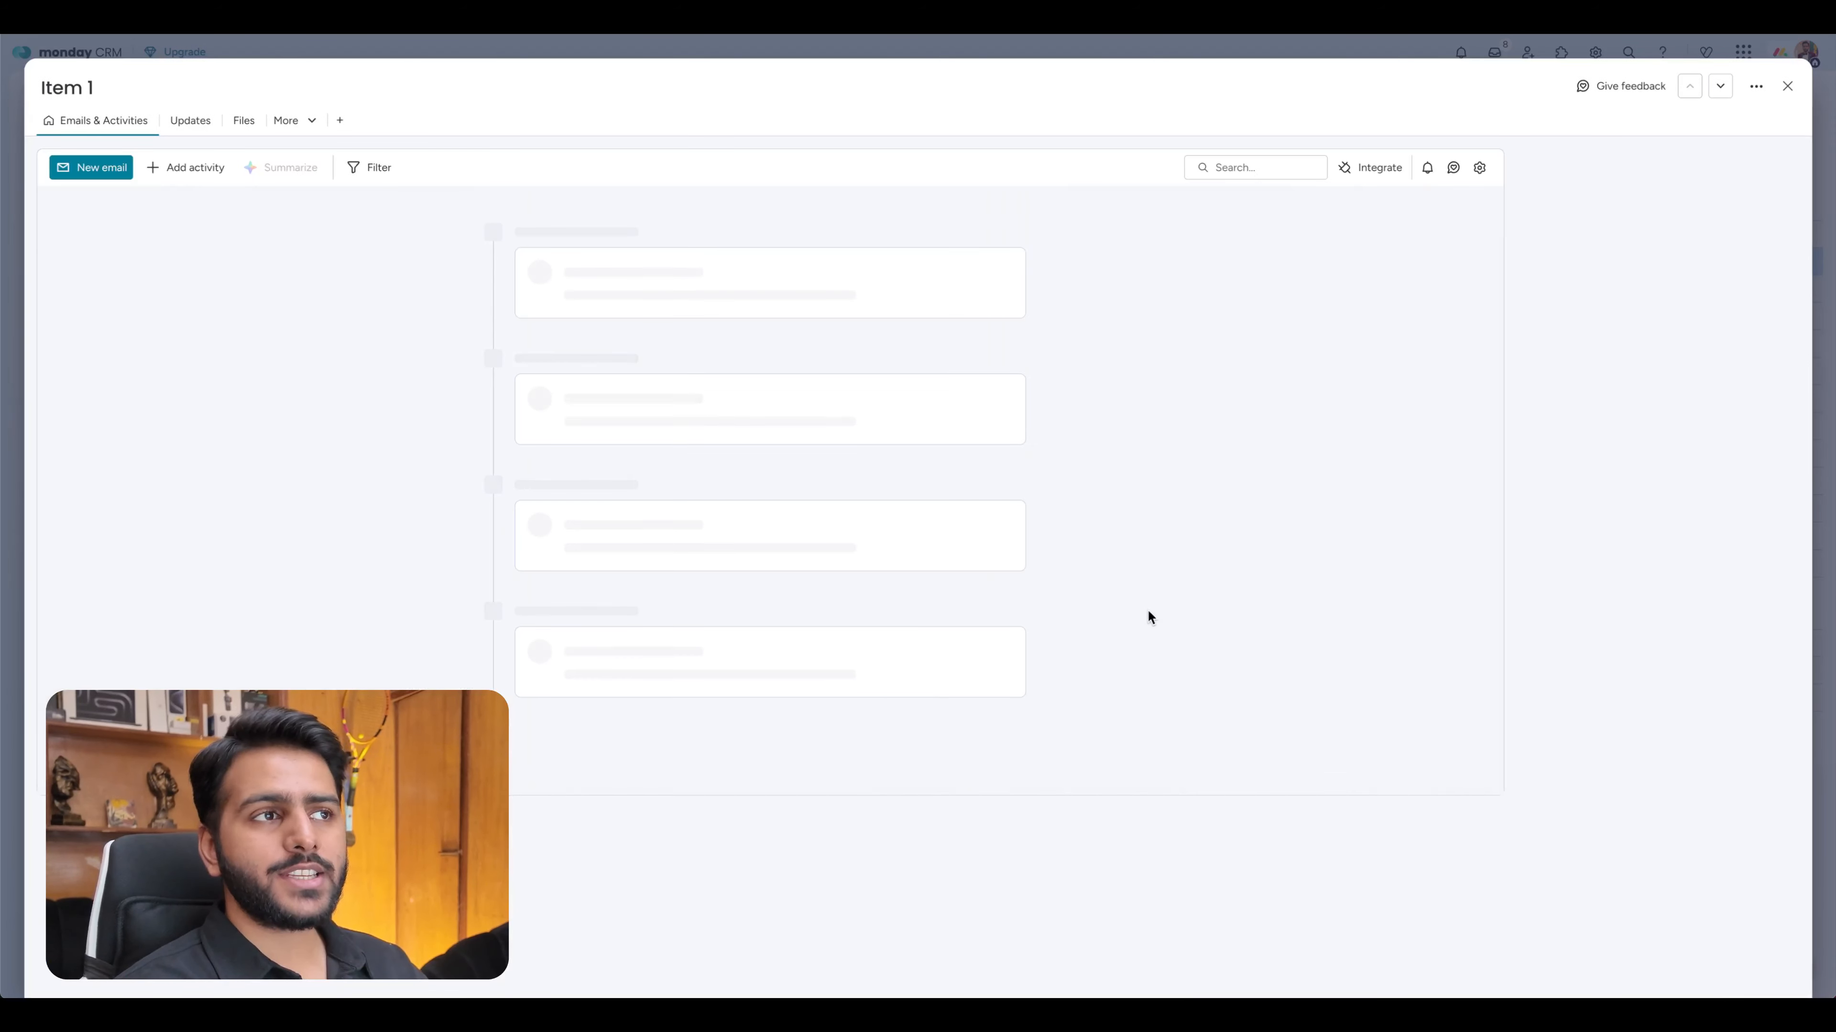
click(1479, 167)
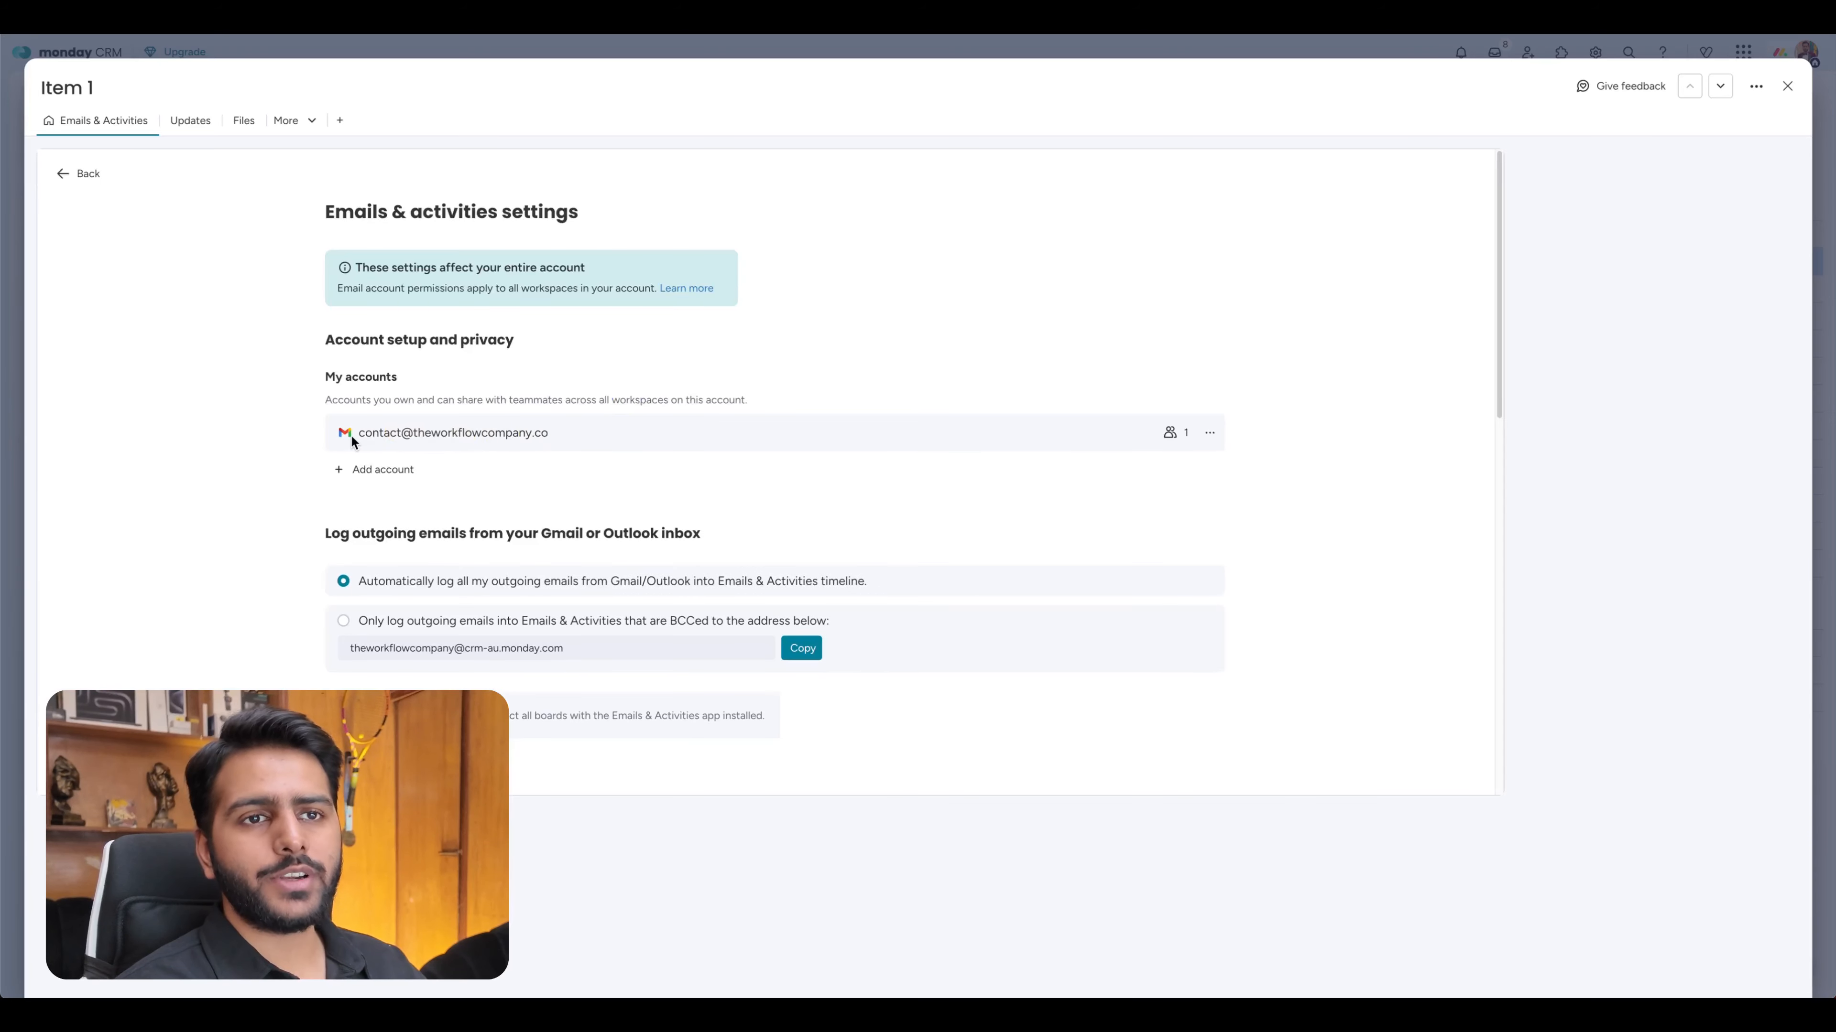
Add a Google Calendar account under My accounts and connect it.
click(403, 468)
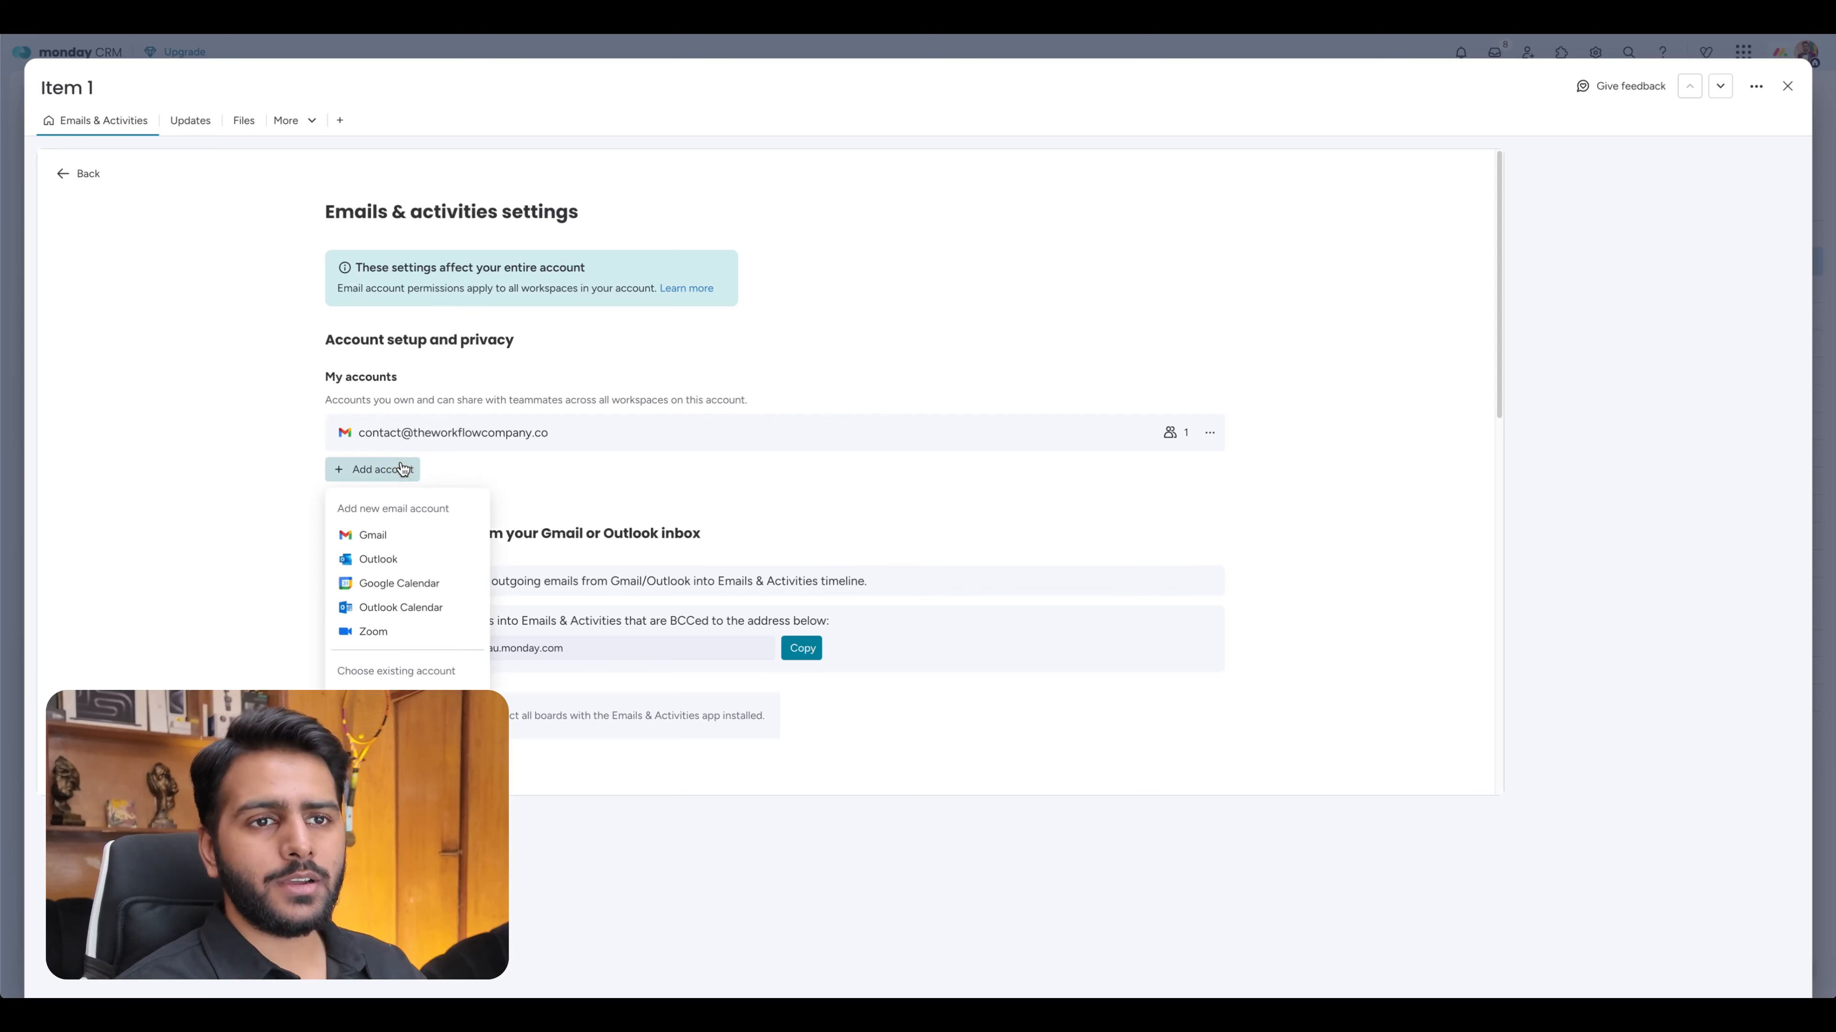
click(420, 584)
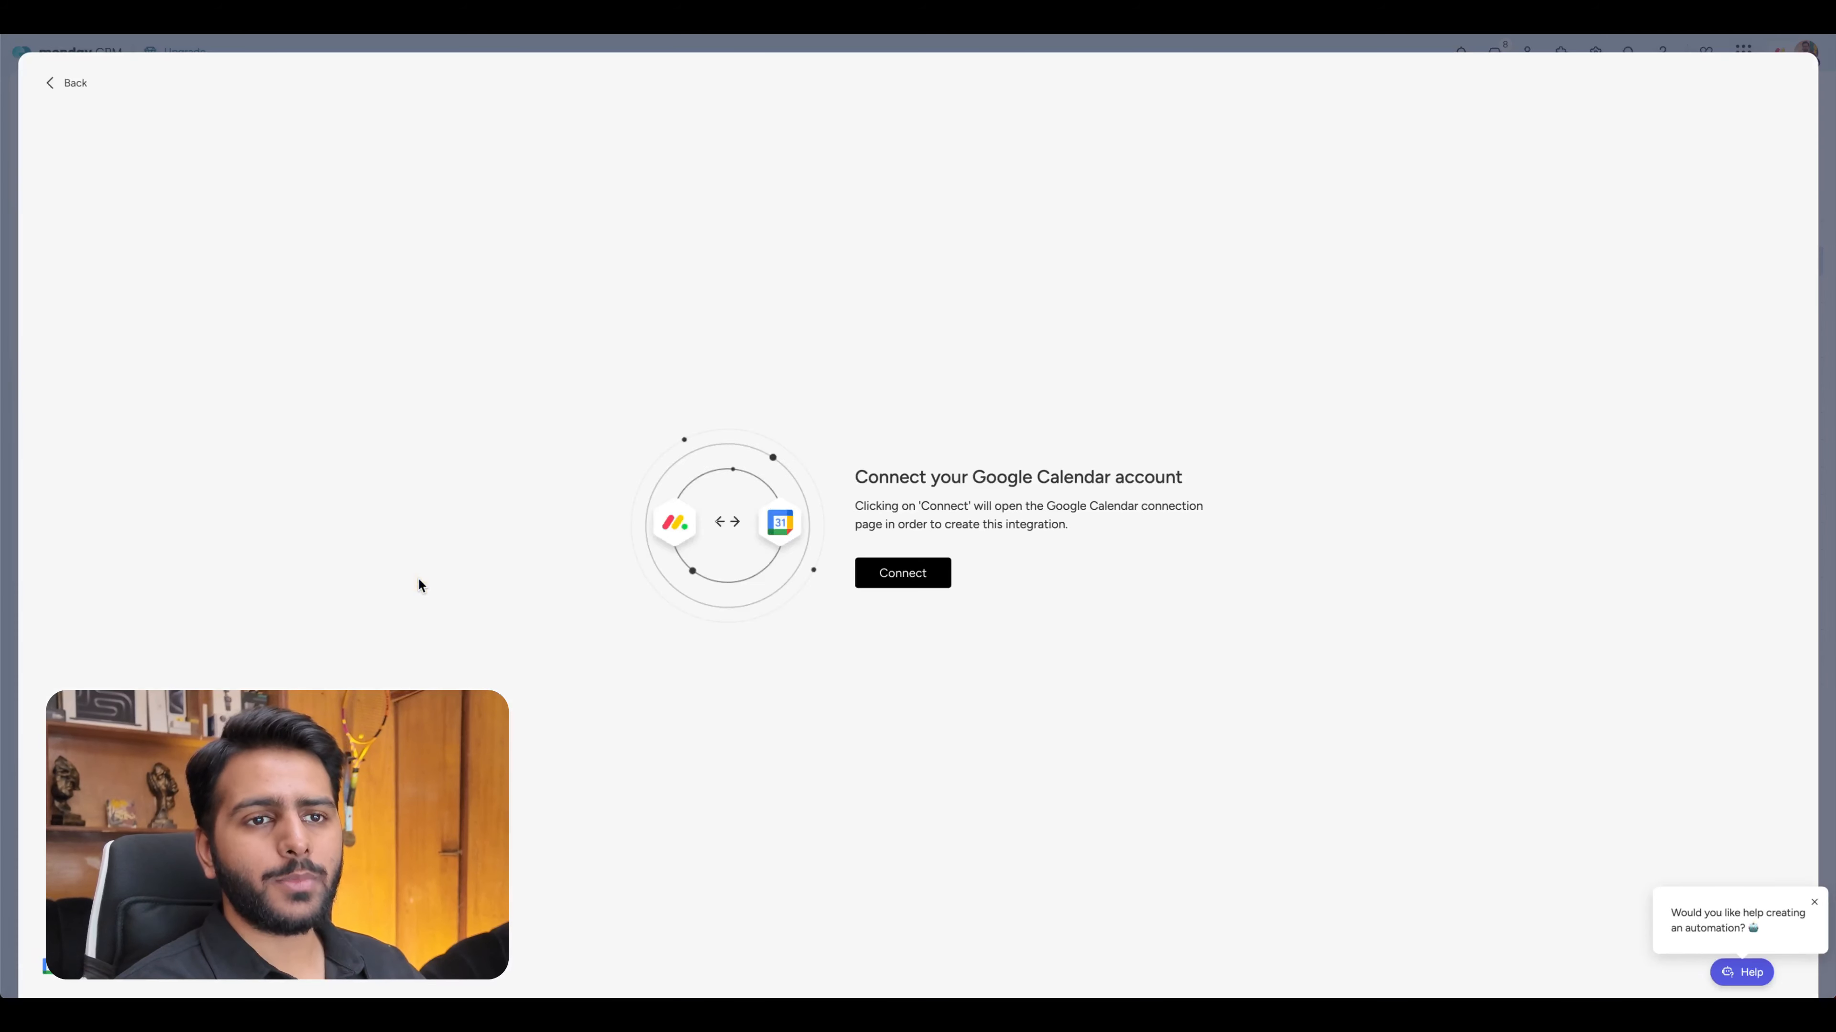
click(905, 577)
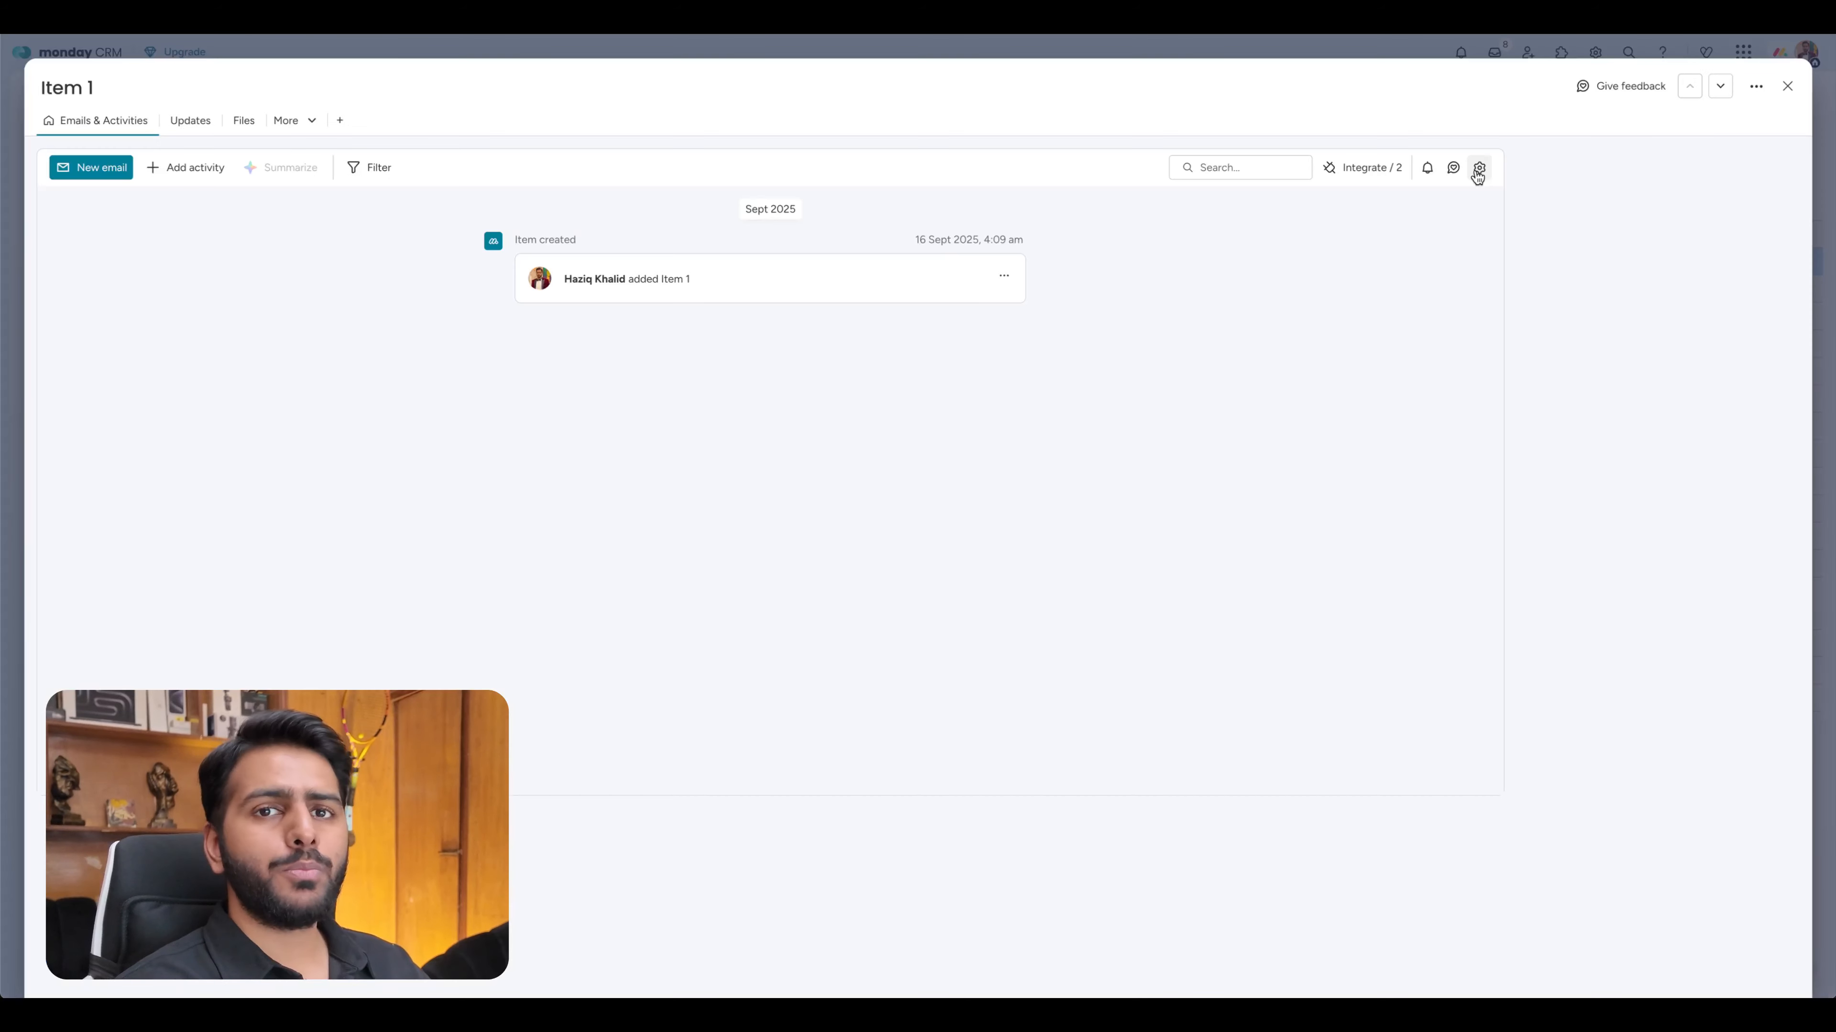
Review the connected accounts and outgoing email logging options in the Emails & Activities settings, and return to the timeline.
click(1478, 169)
scroll(791, 566, down, 5)
scroll(795, 565, up, 4)
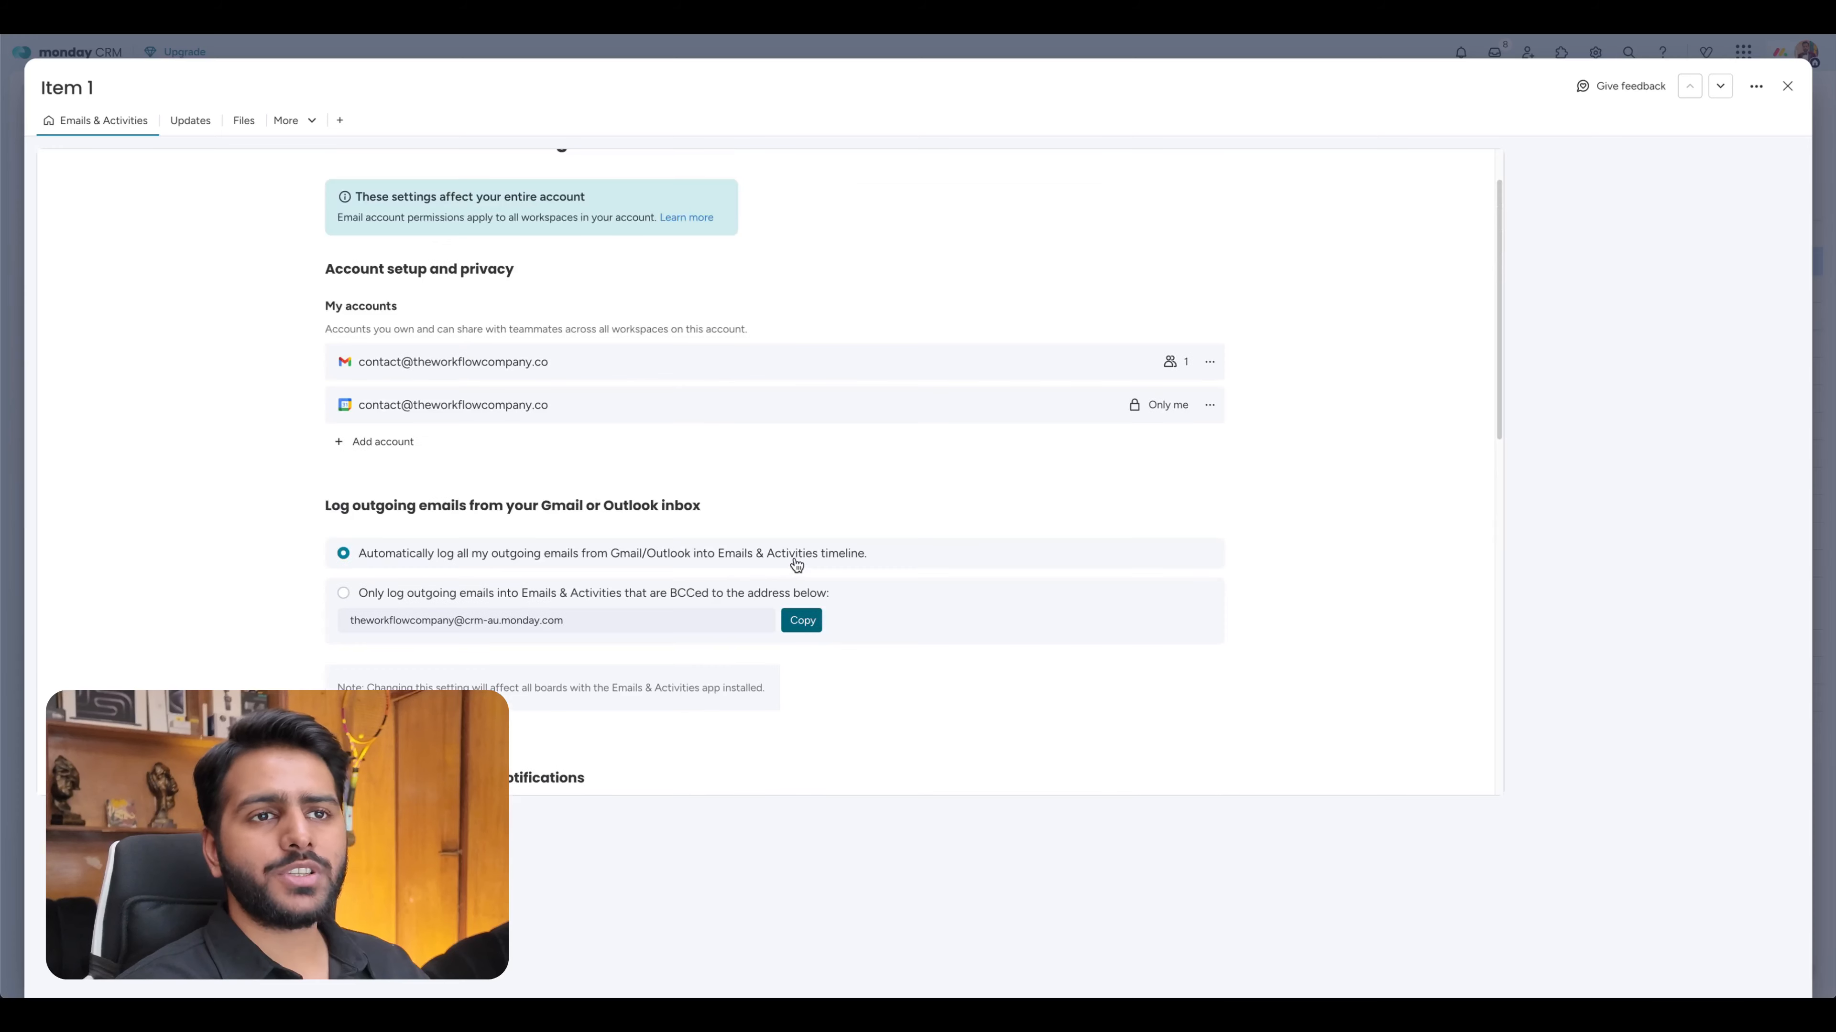
scroll(100, 270, up, 1)
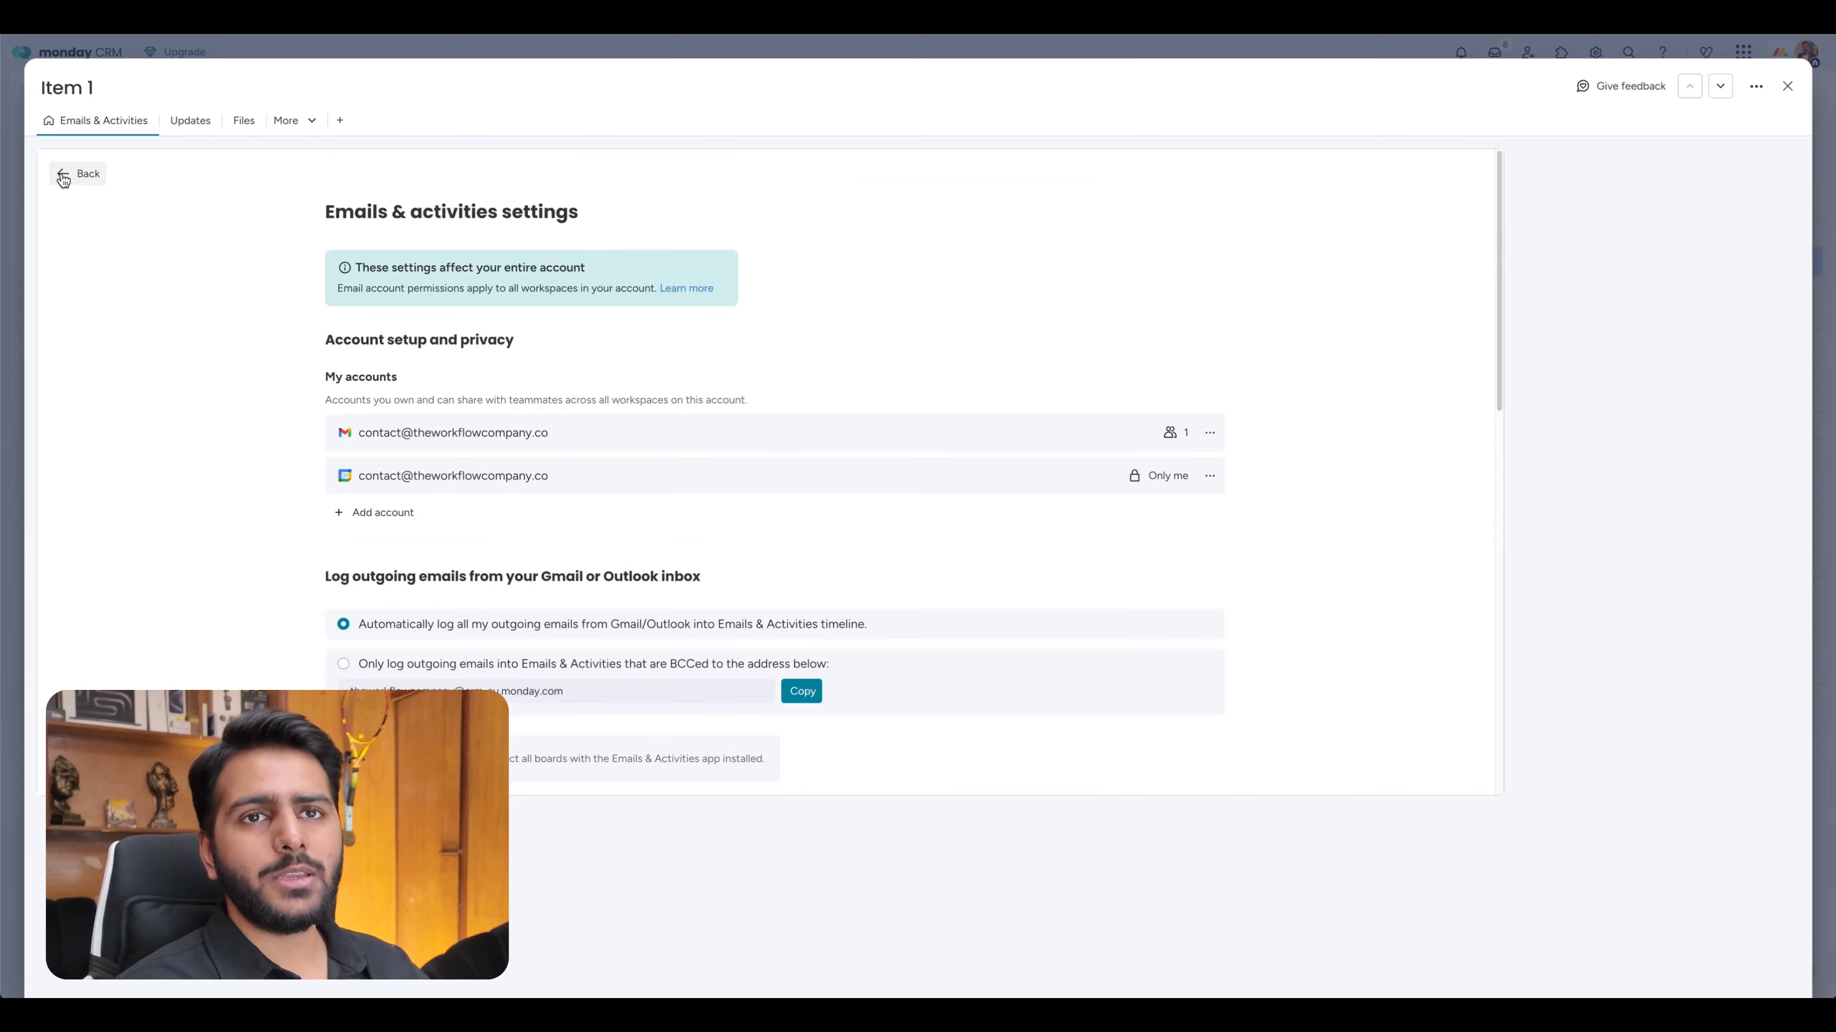
click(68, 175)
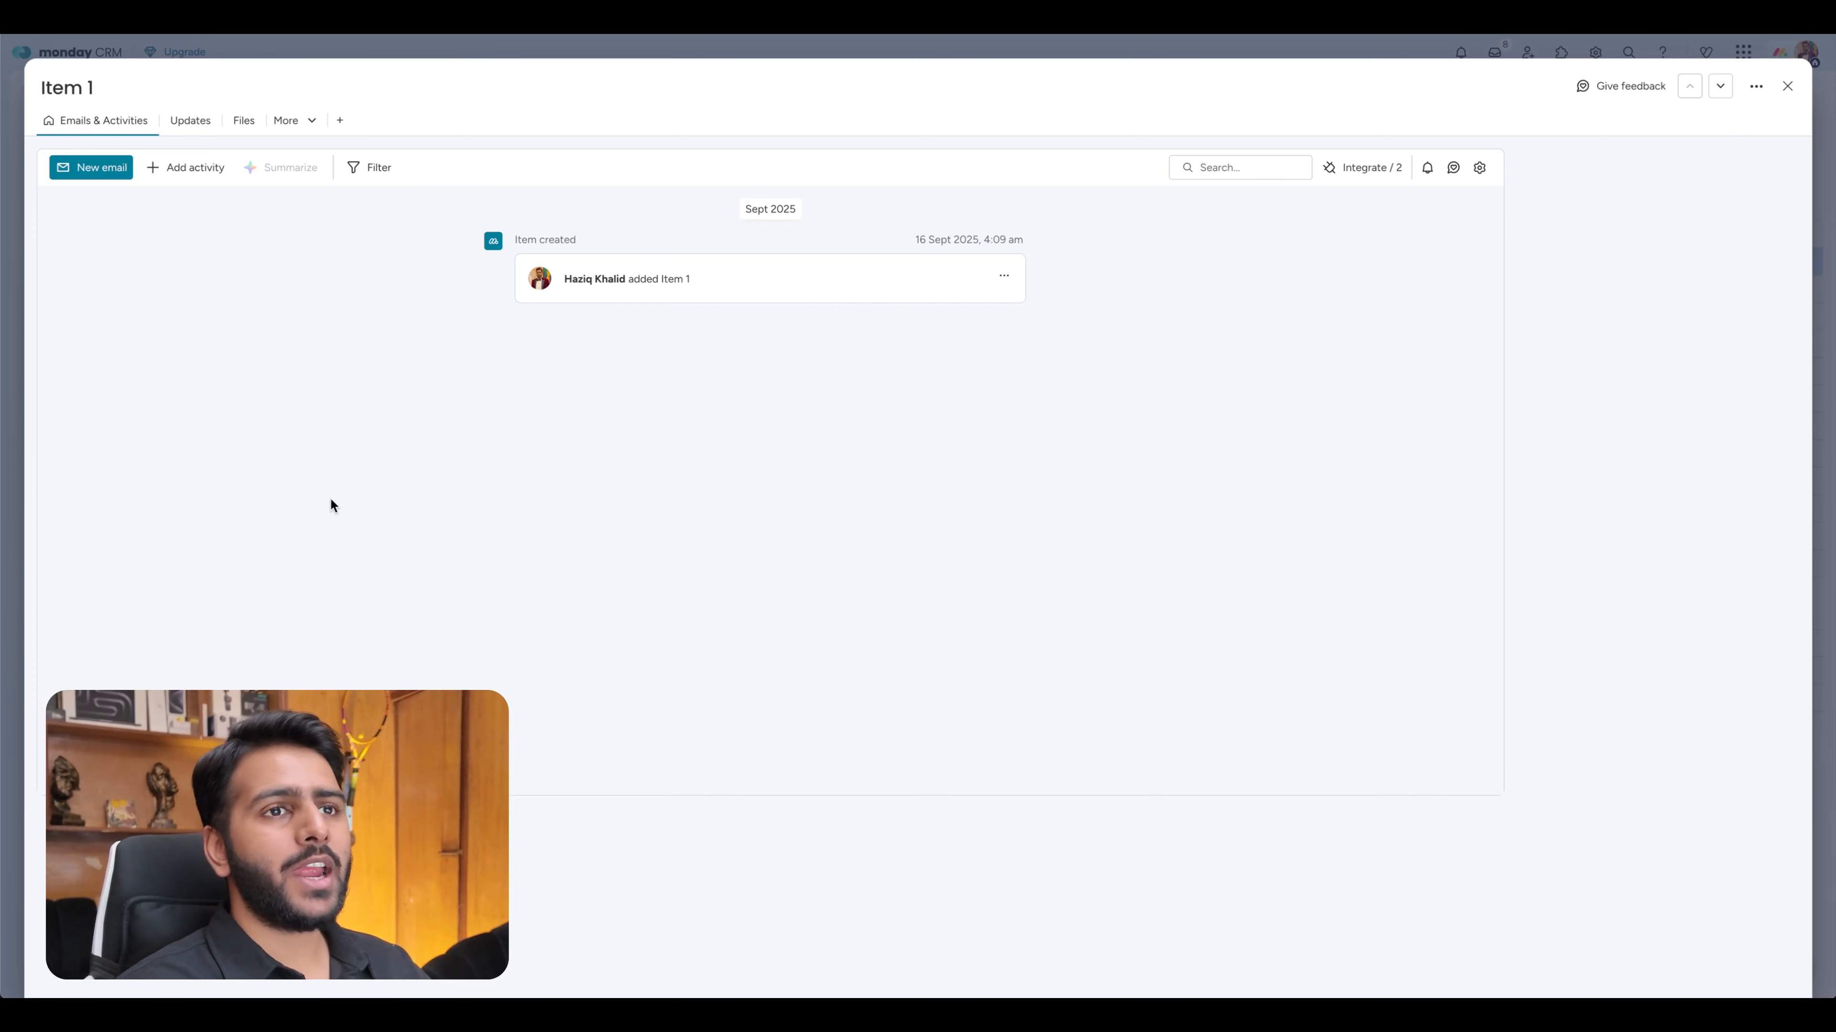
Close Item 1, reopen it from the board and view the activity types available for its timeline.
click(1783, 87)
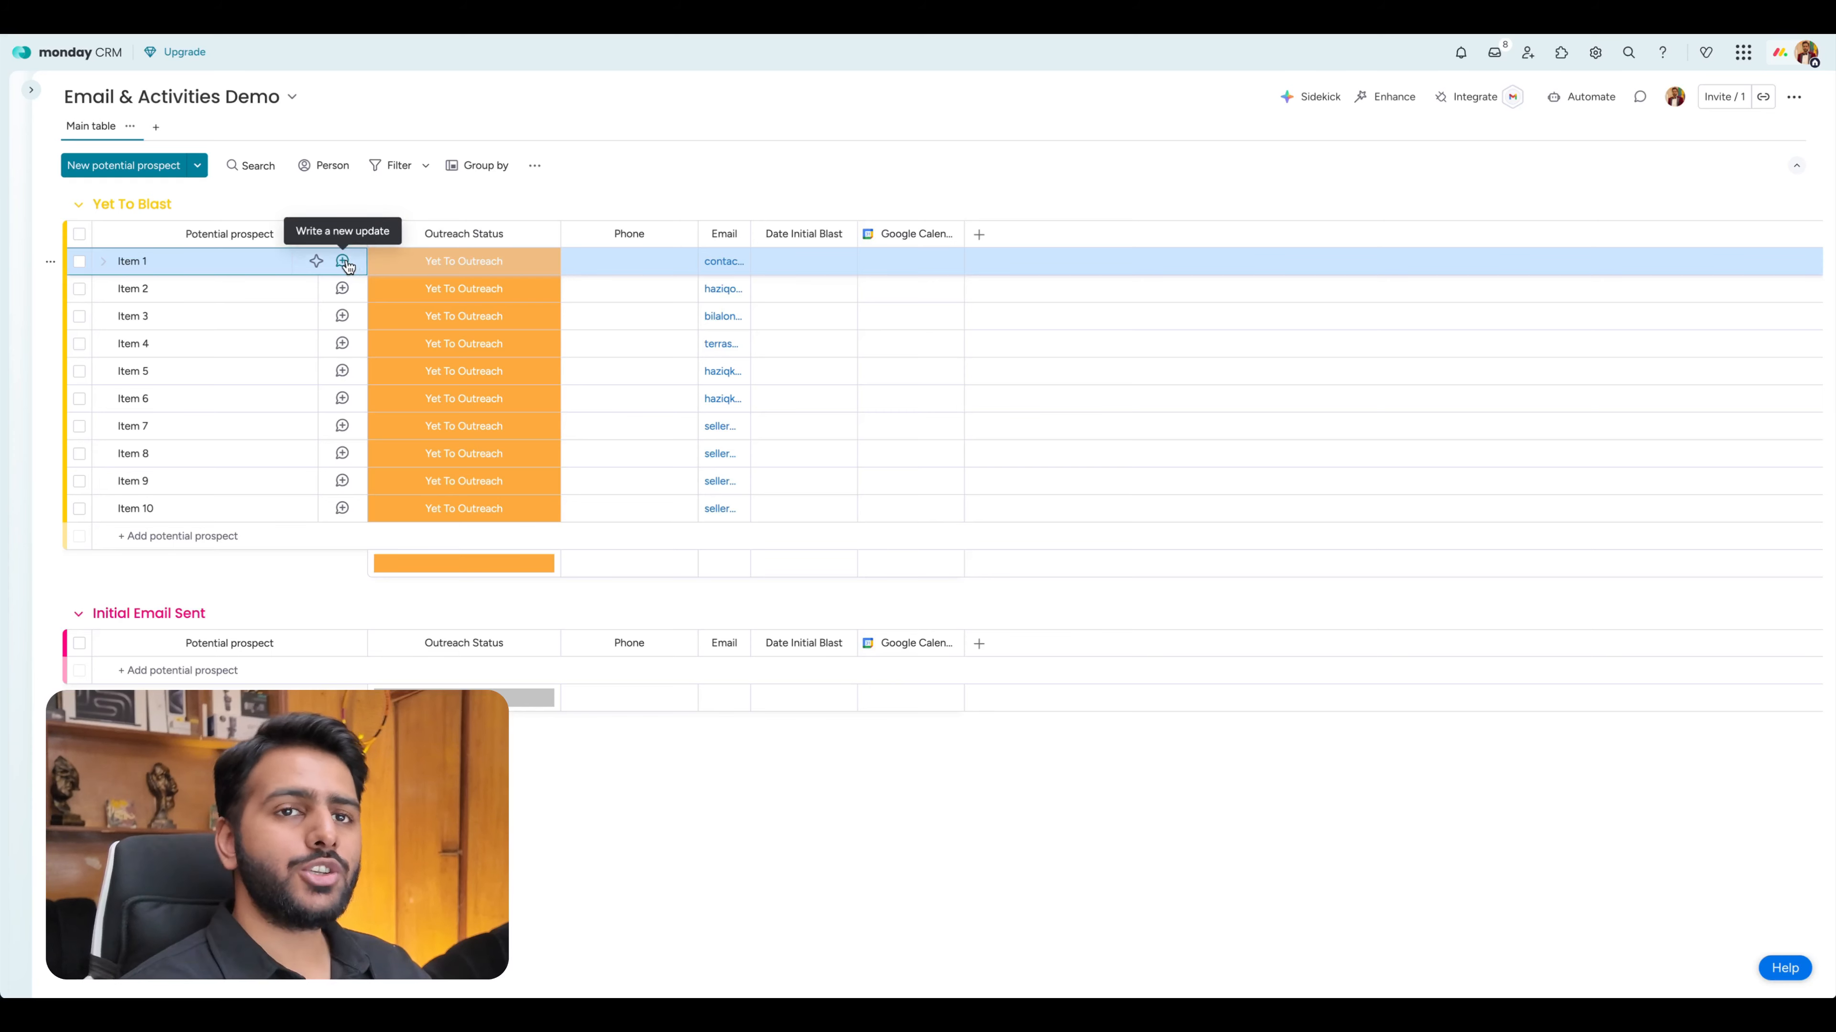
click(344, 262)
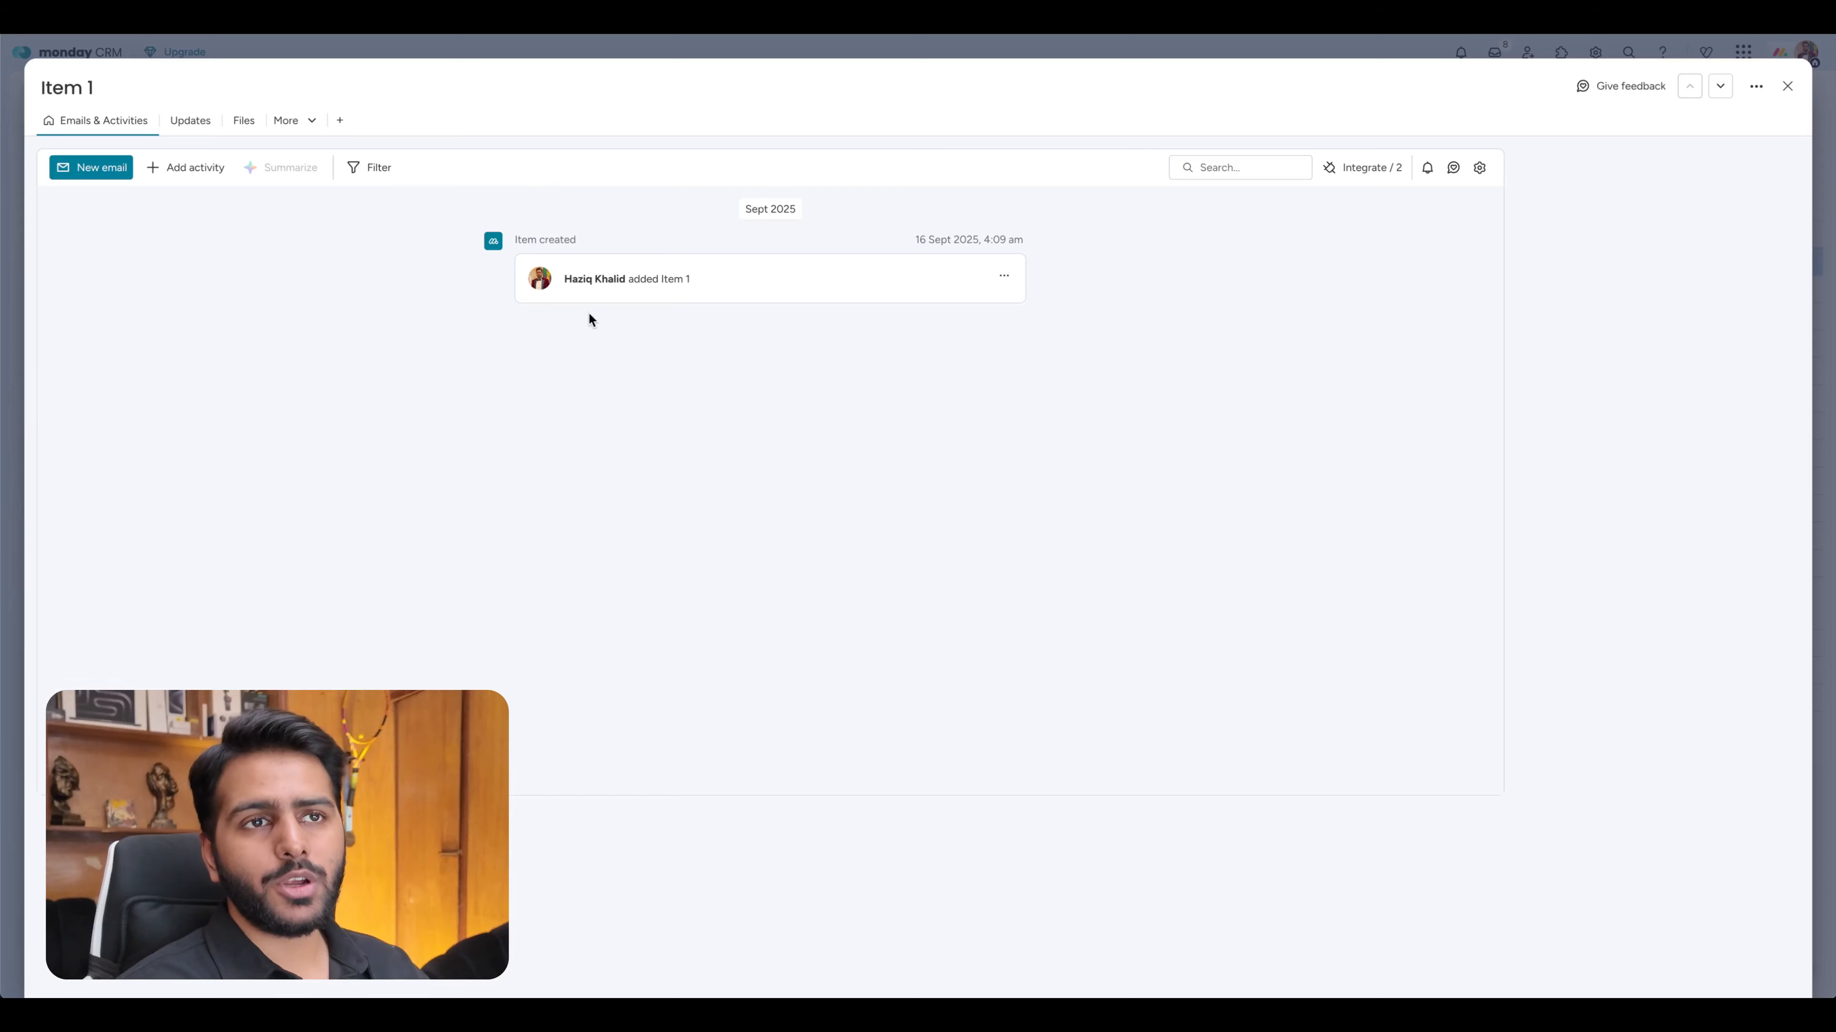
key(Escape)
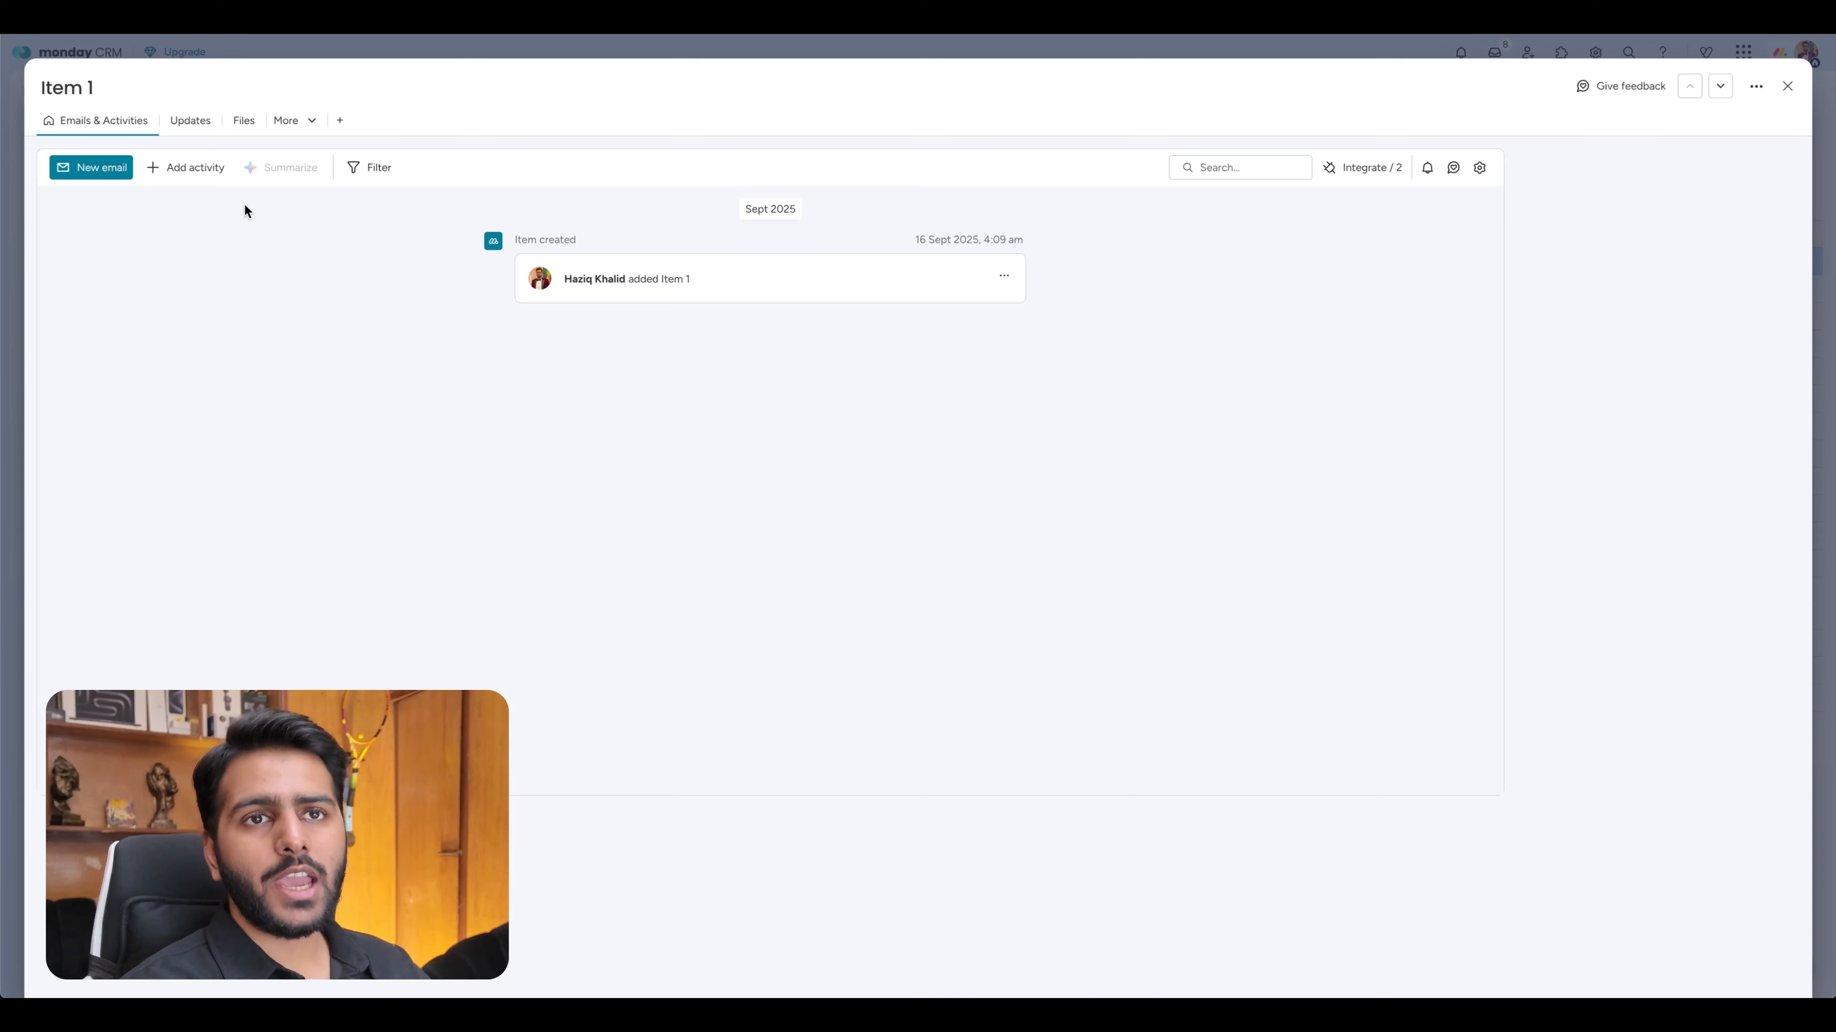
click(187, 167)
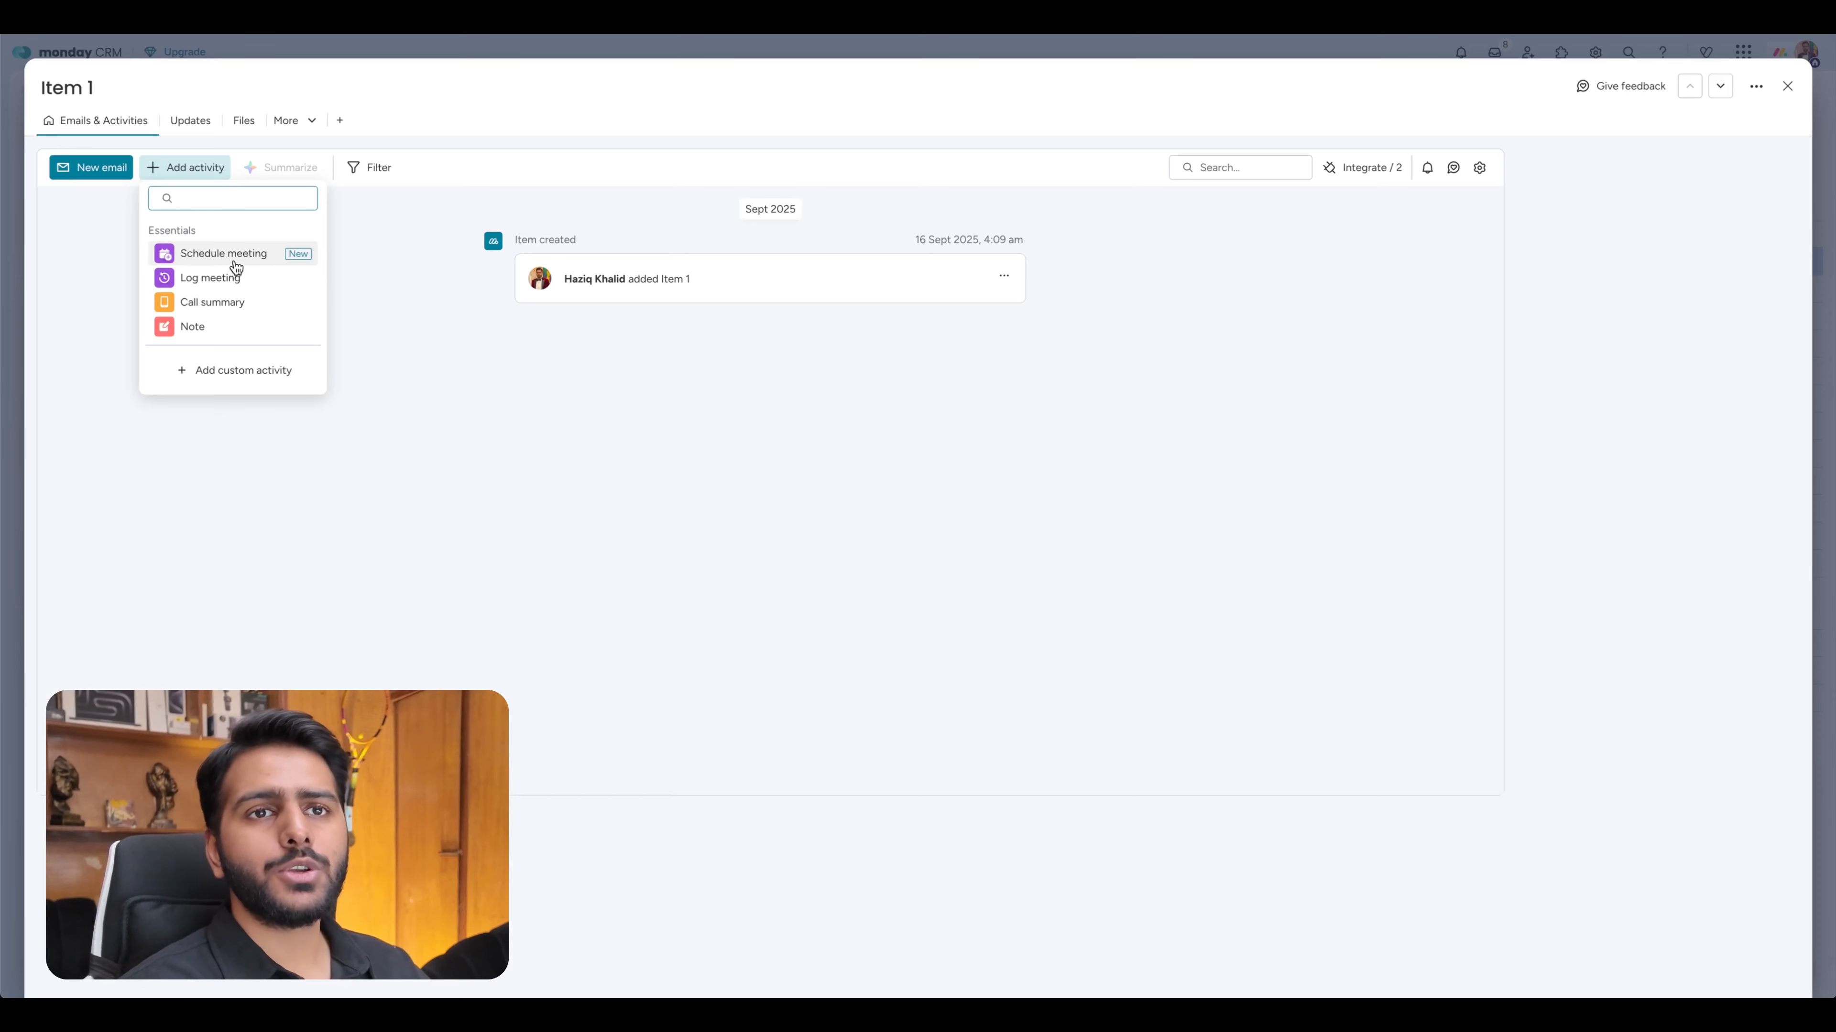
click(422, 279)
click(64, 87)
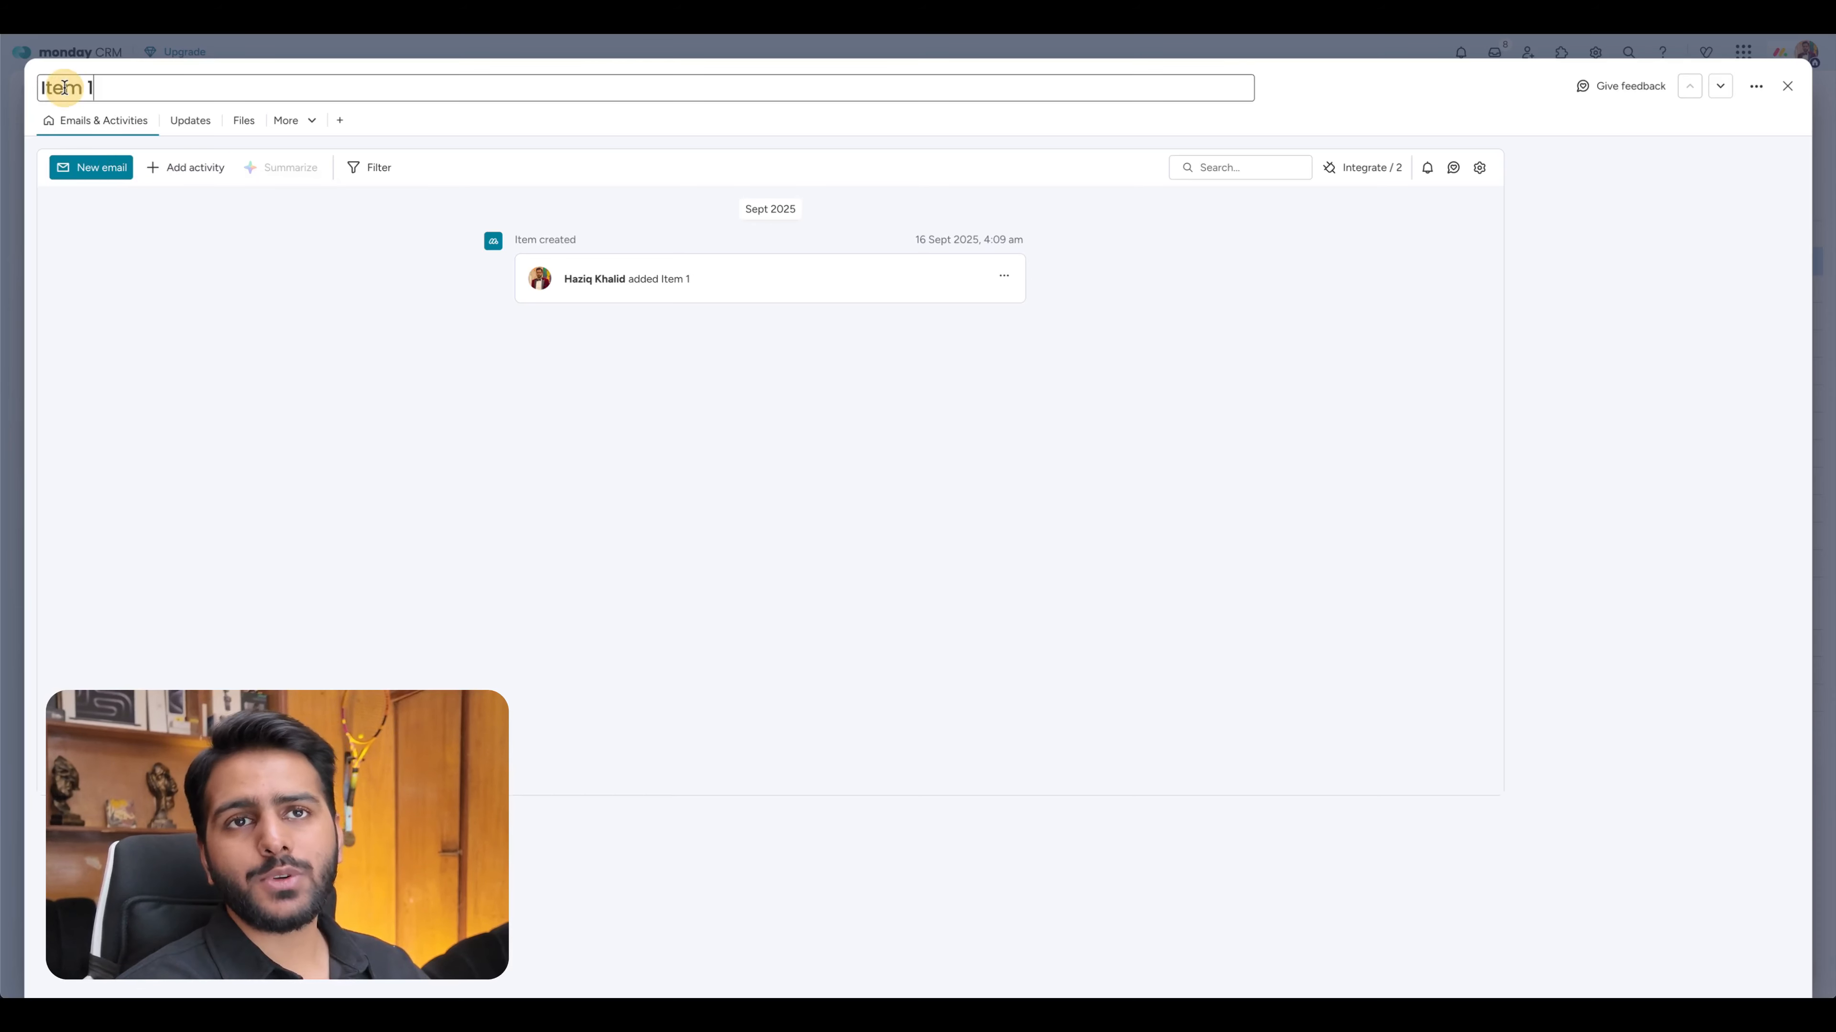
mouse_move(47, 87)
mouse_down()
mouse_move(105, 85)
mouse_move(45, 87)
mouse_up()
click(105, 85)
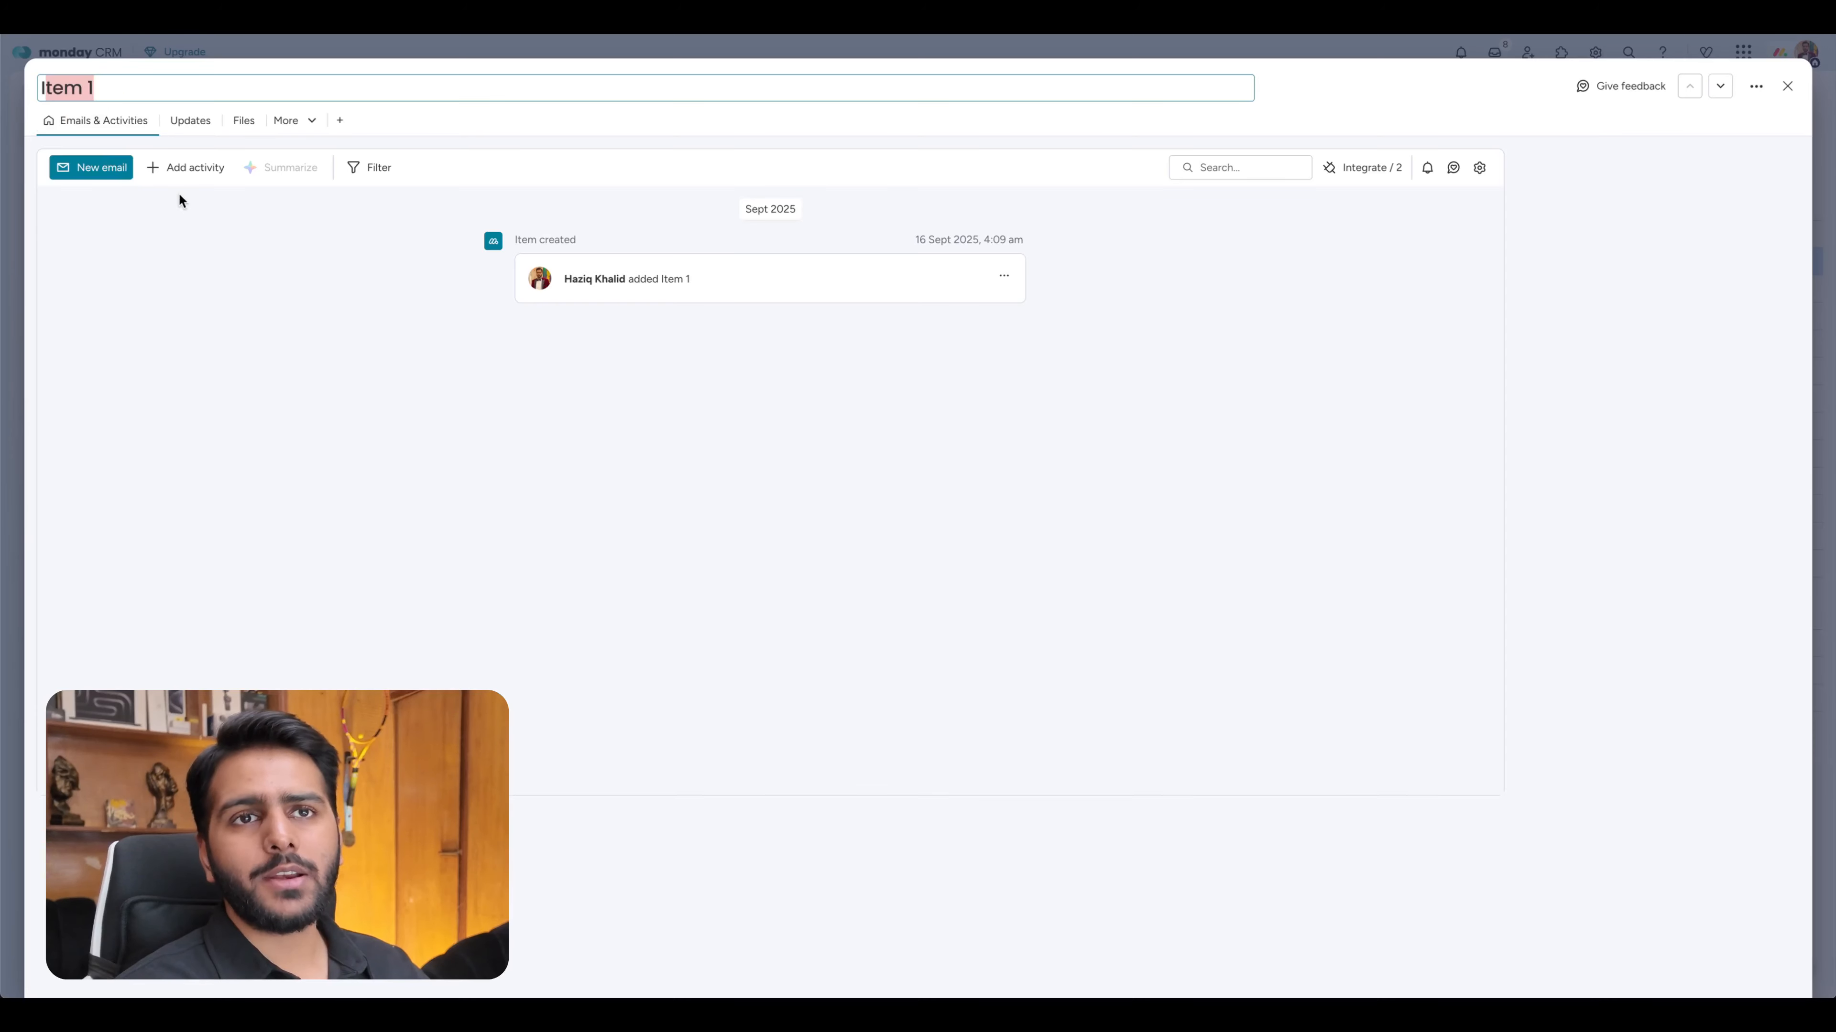
Open the form for scheduling a meeting with Item 1 and look over its event fields.
click(185, 166)
click(207, 250)
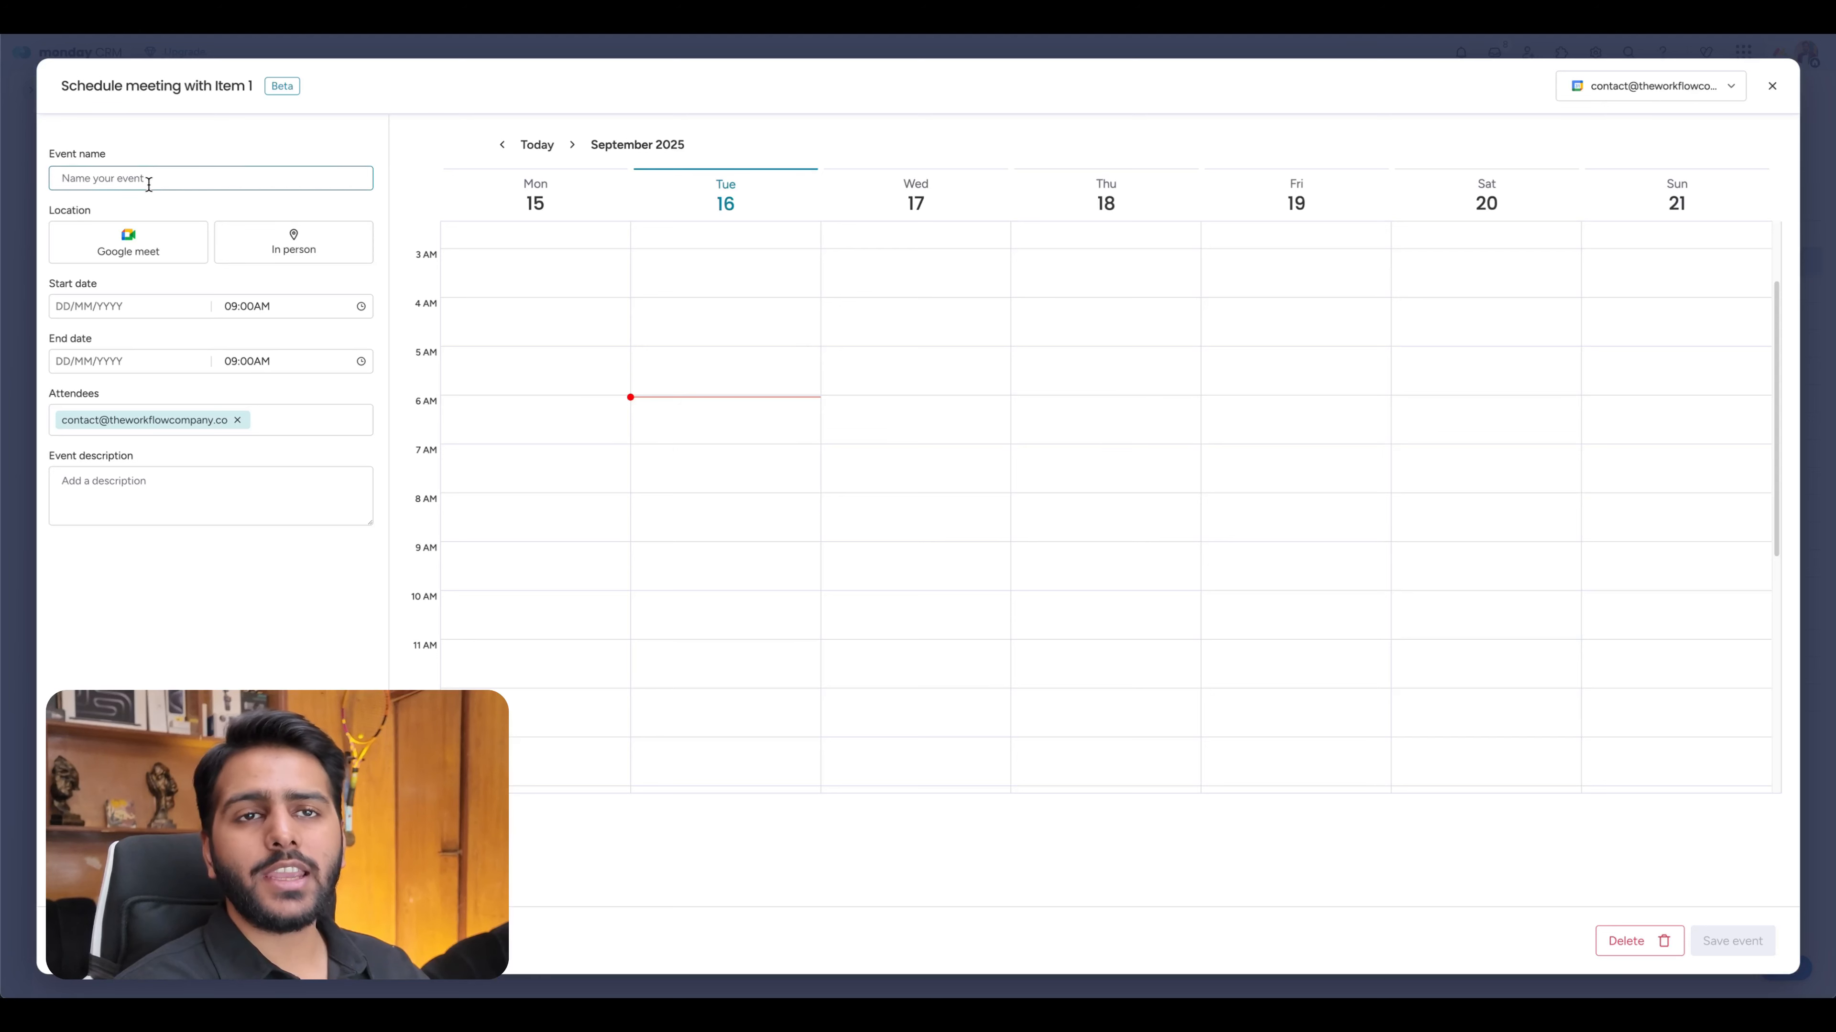
click(176, 483)
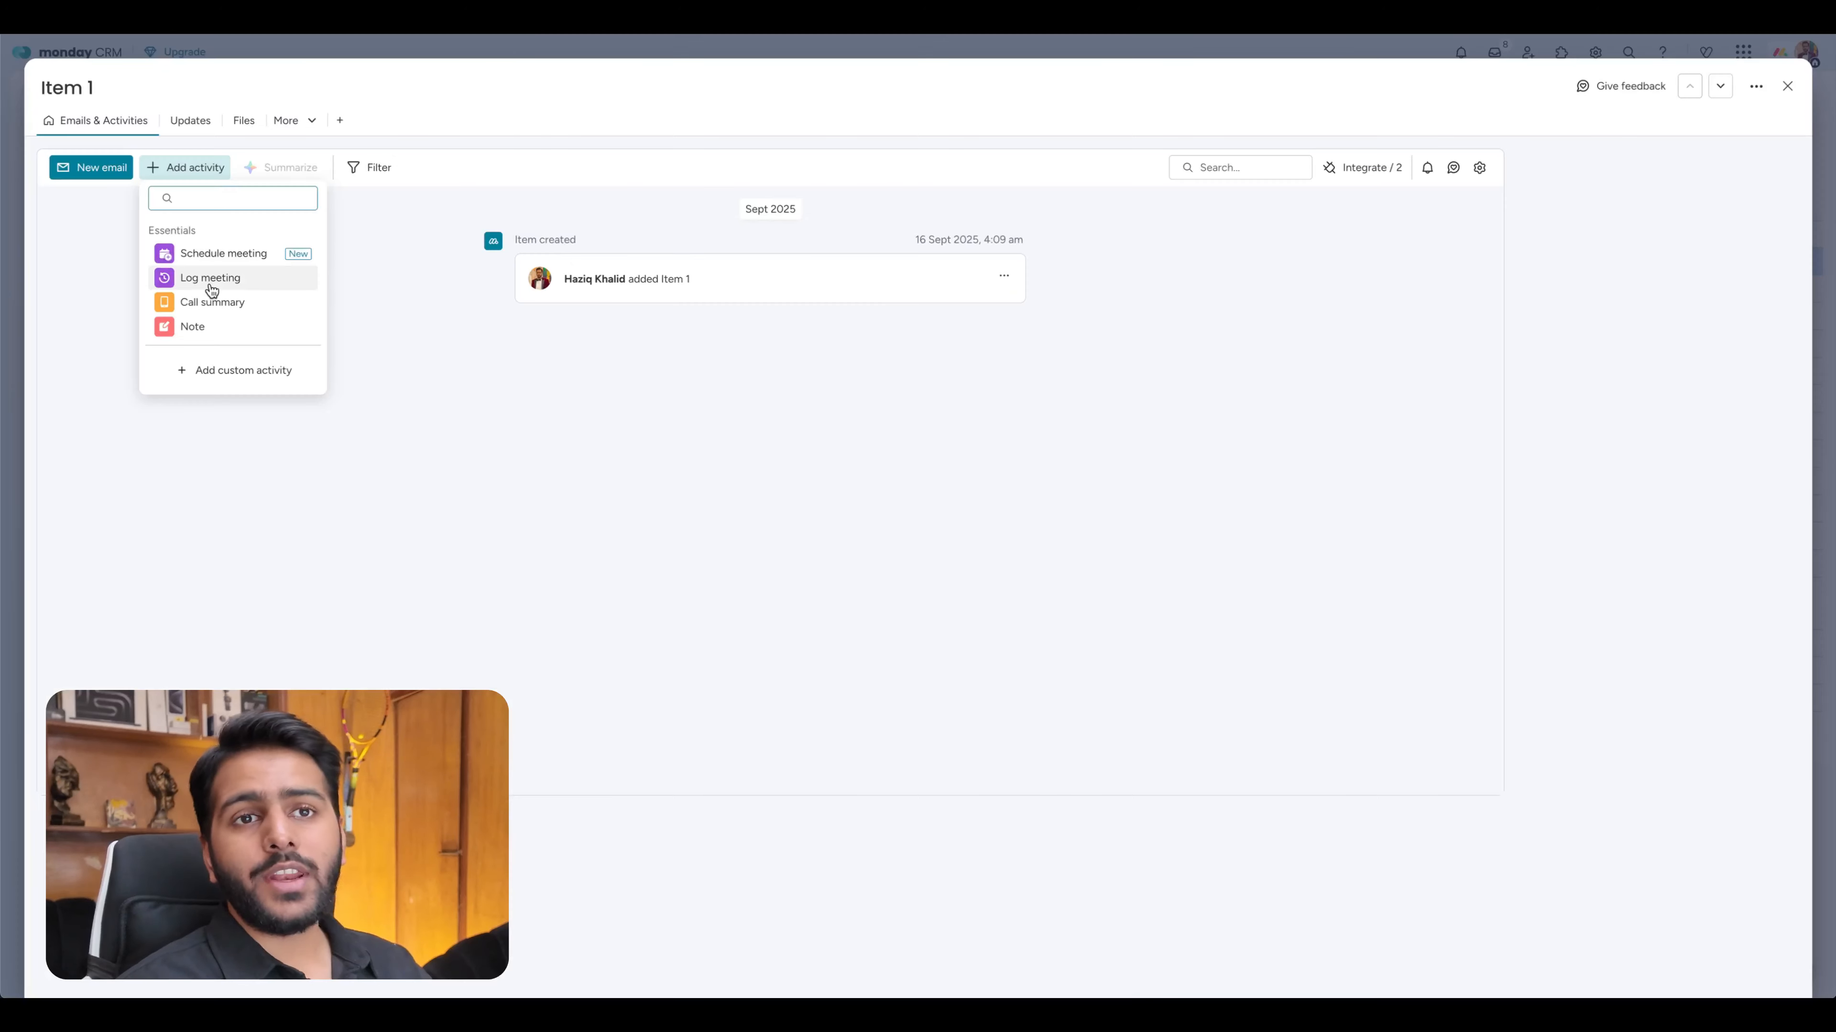
Log a meeting on Item 1 with the text "This are my meeting notes" and add it to the timeline.
click(219, 280)
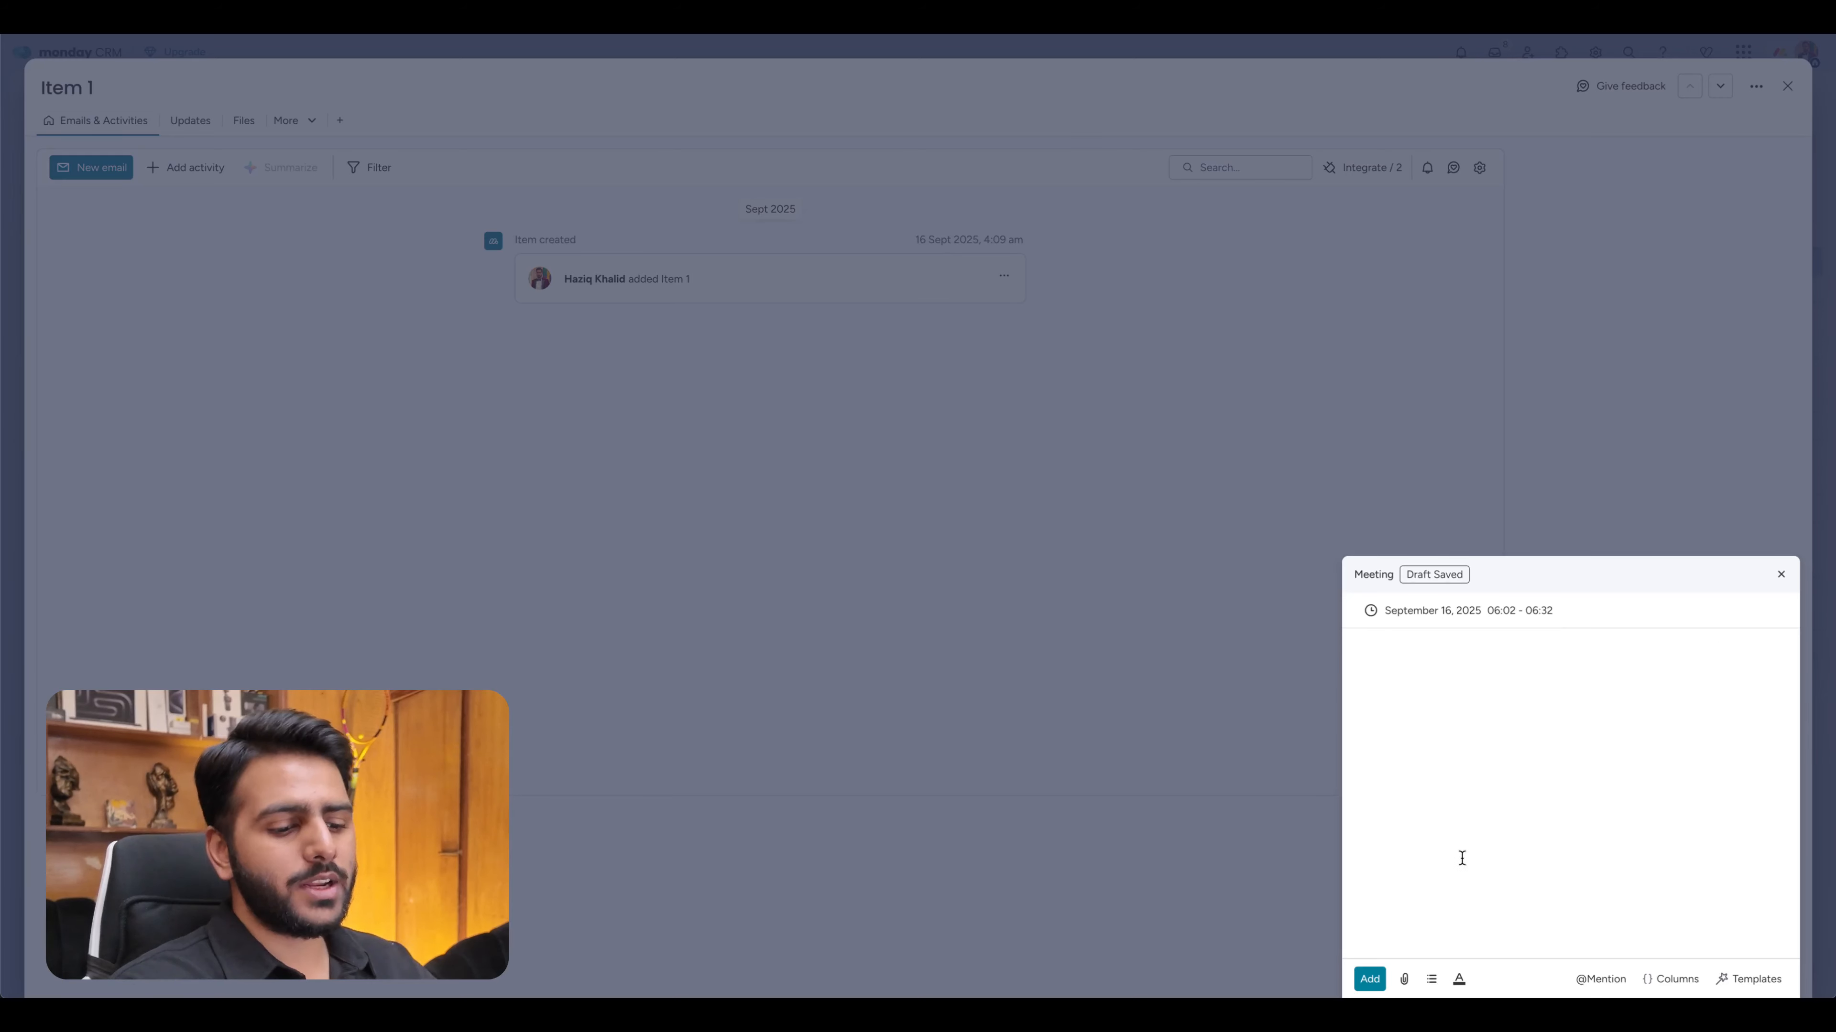
text(T)
key(Caps_Lock)
text(his)
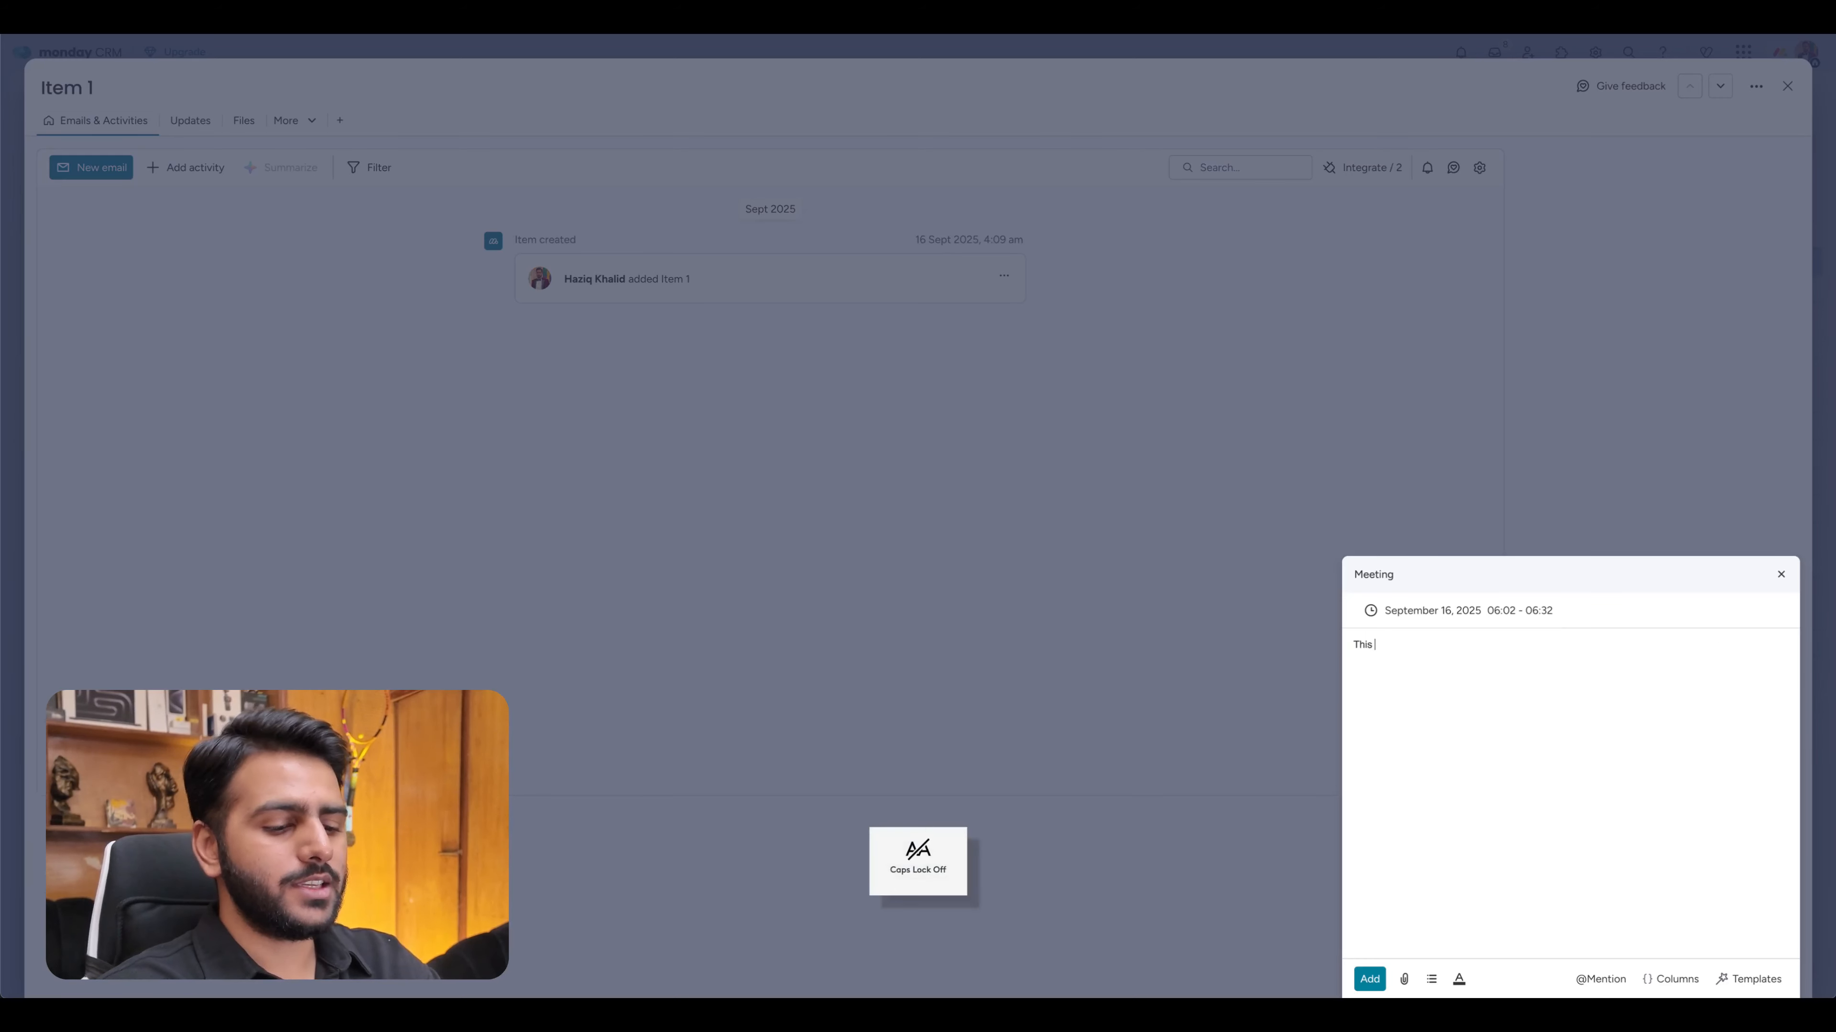
text( are my meeting notes)
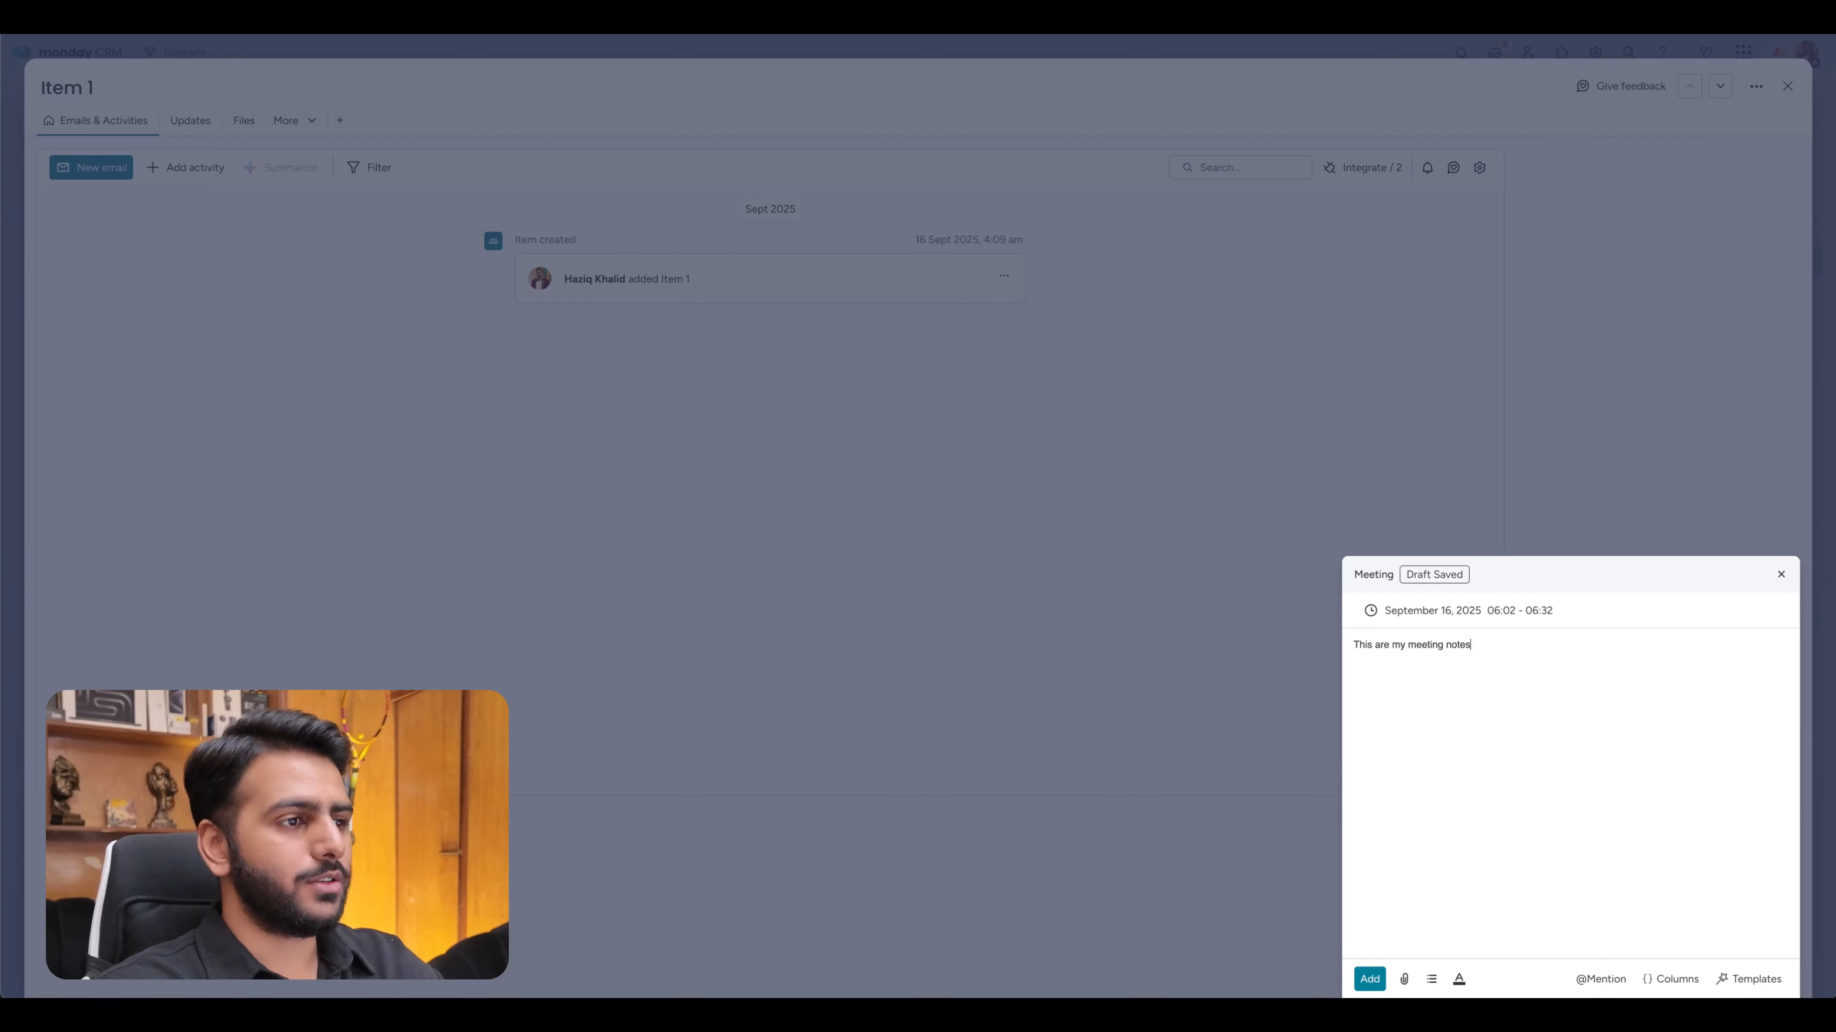
click(1367, 977)
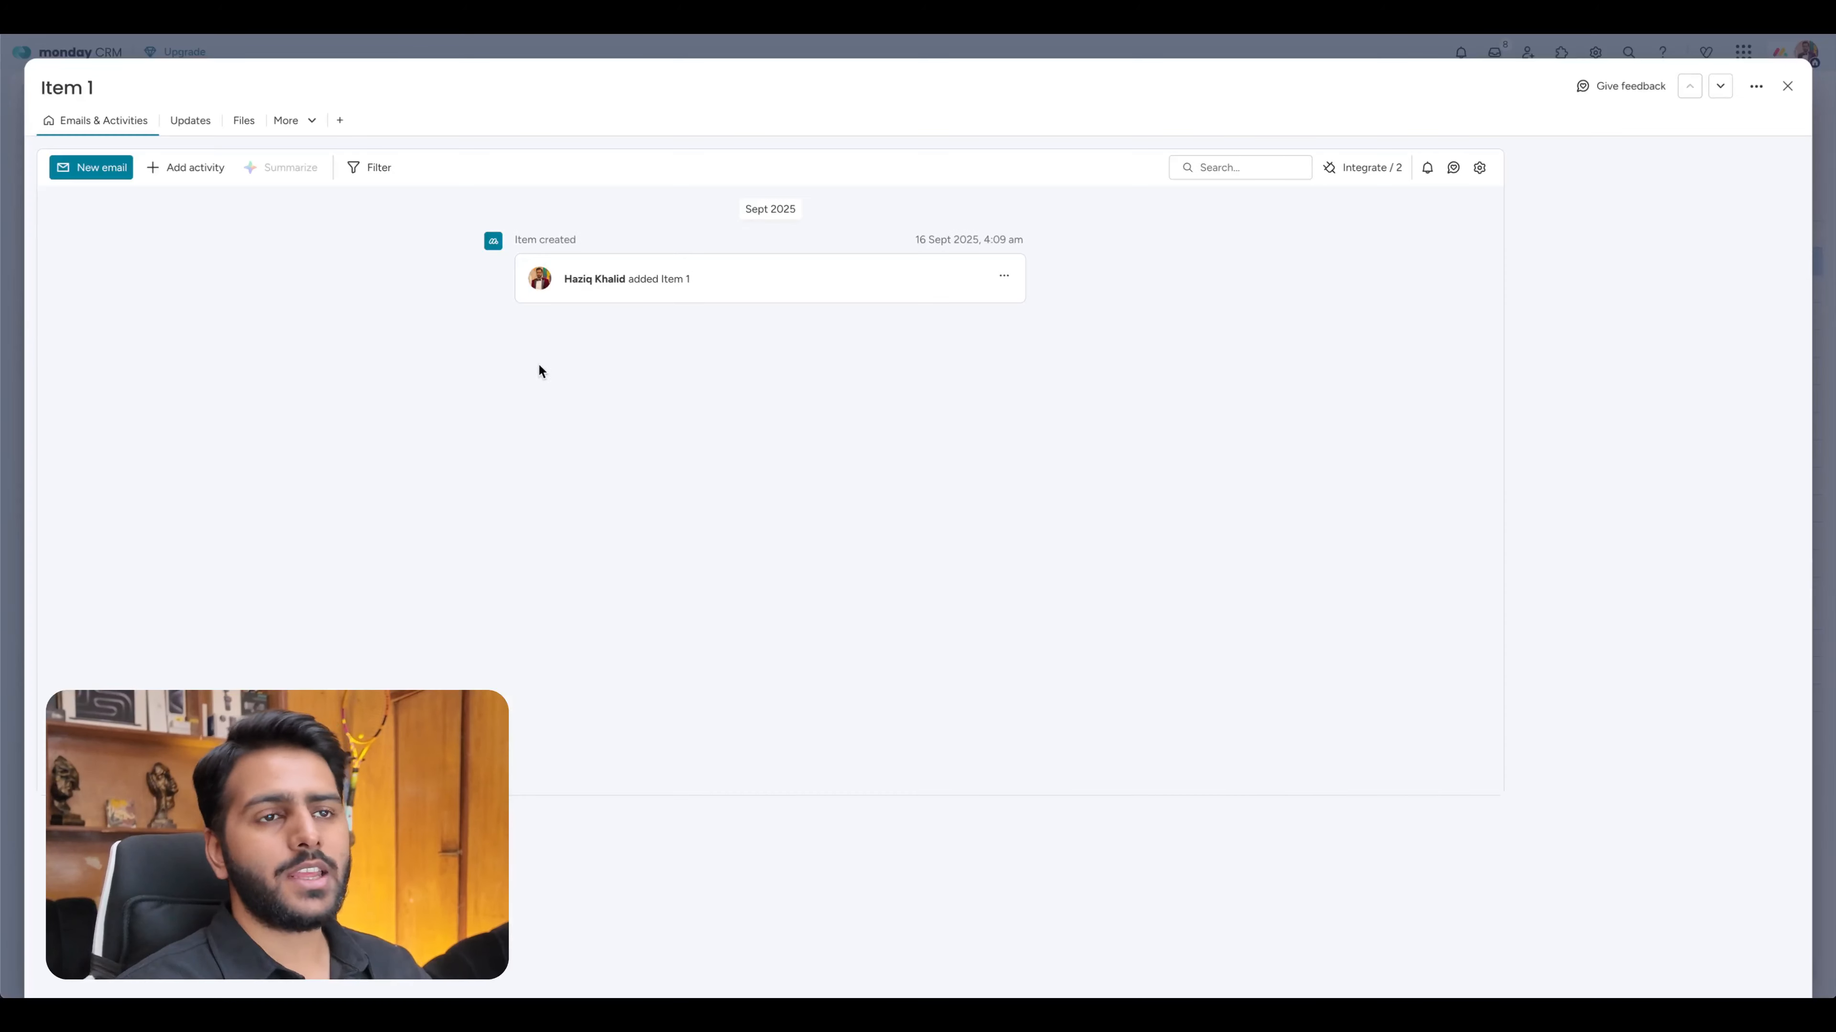
Open the call summary form for Item 1, look over its date and notes fields, and close it.
click(186, 167)
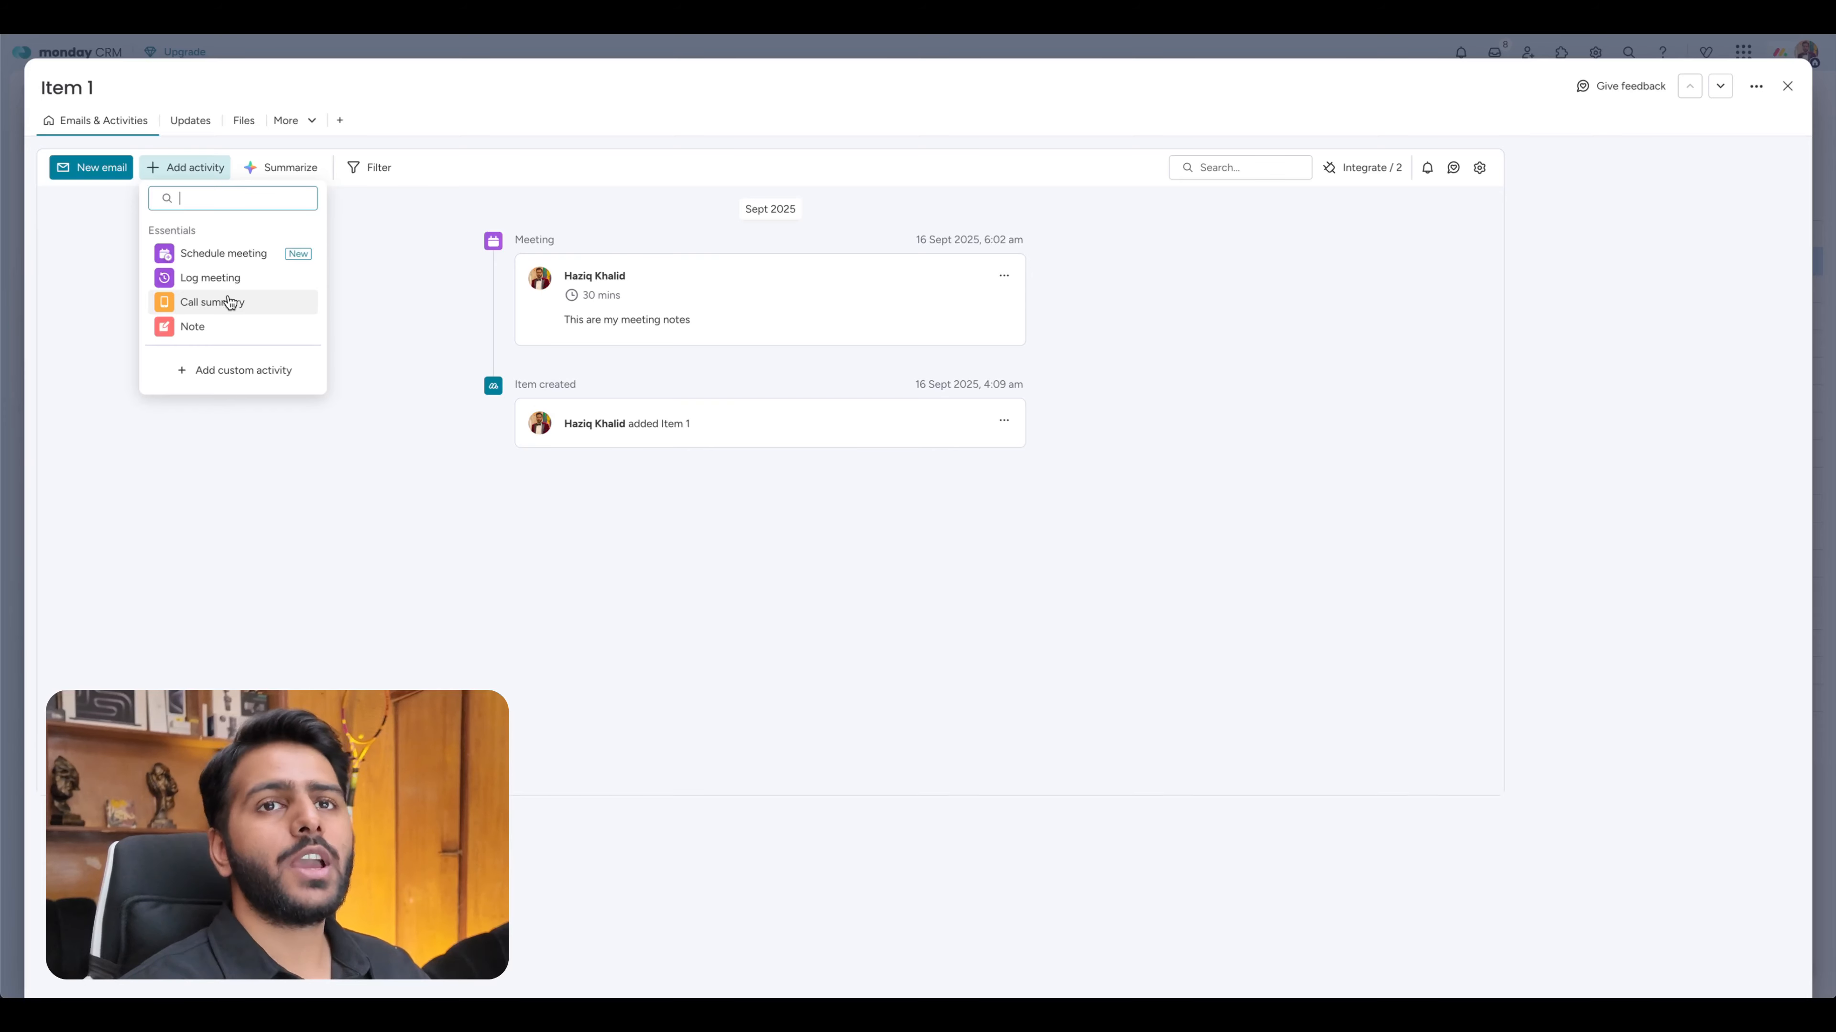
click(202, 301)
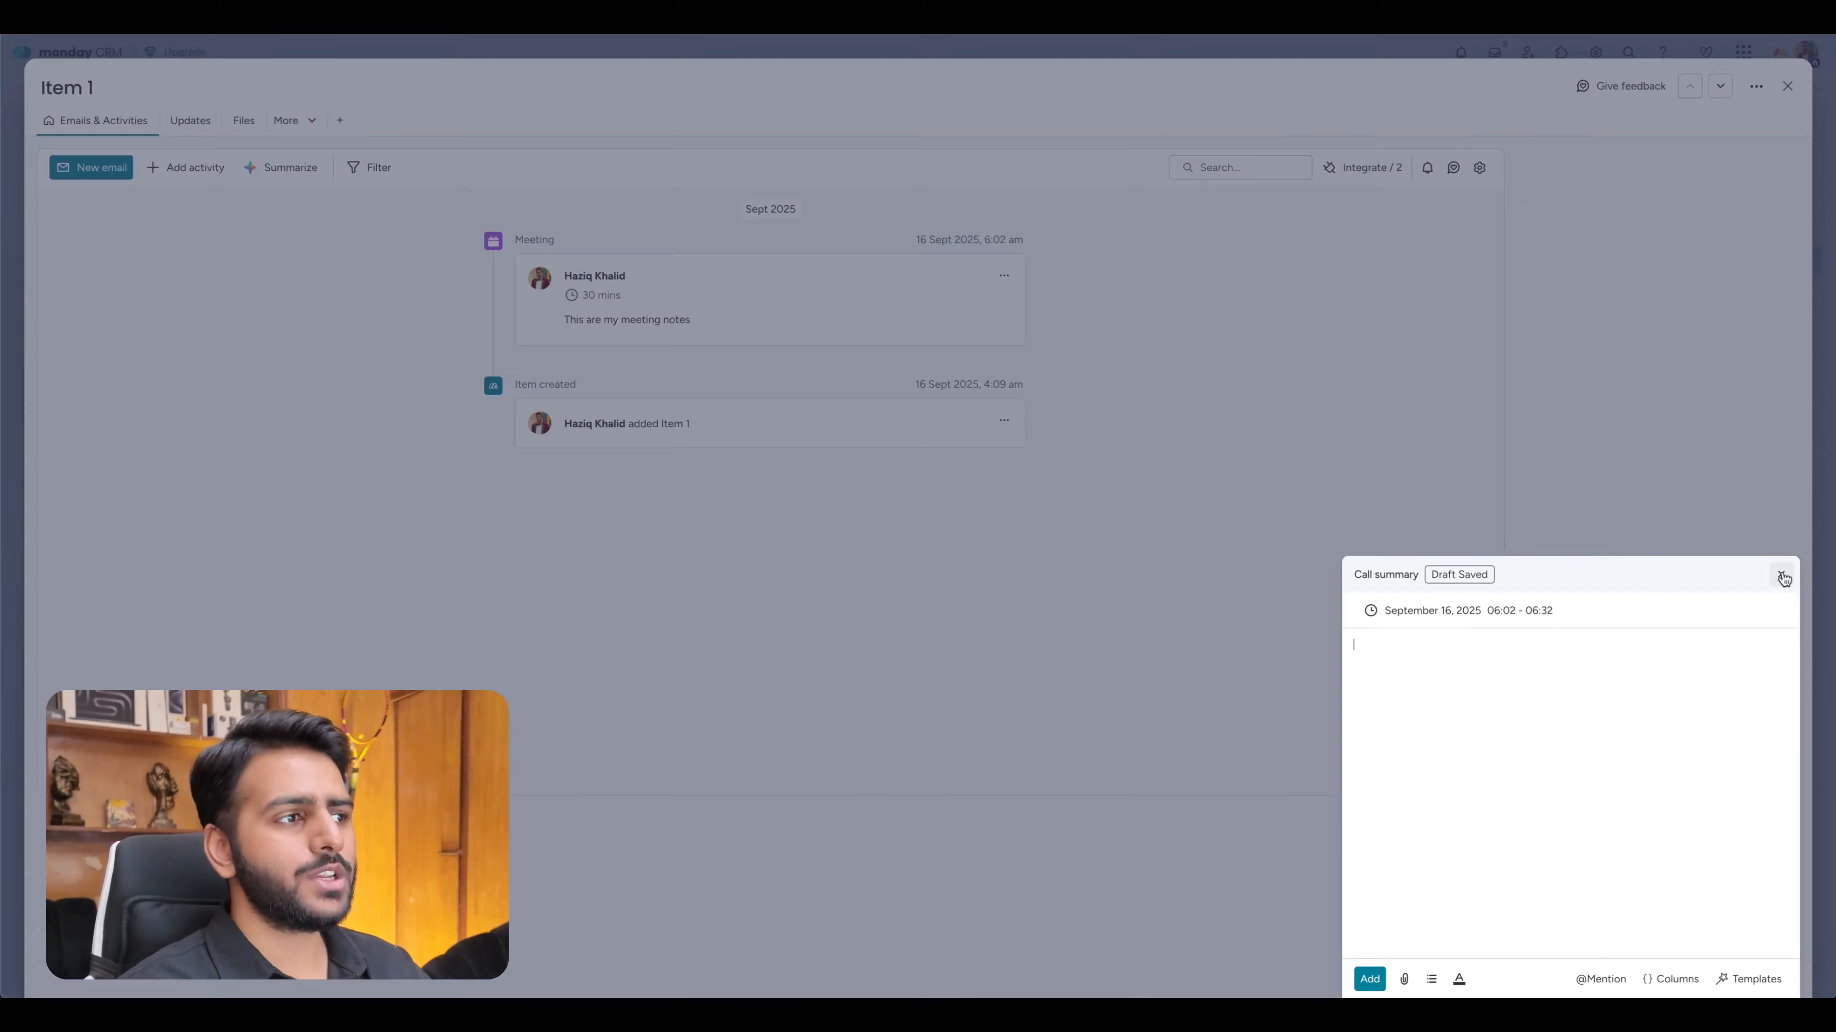
click(1780, 574)
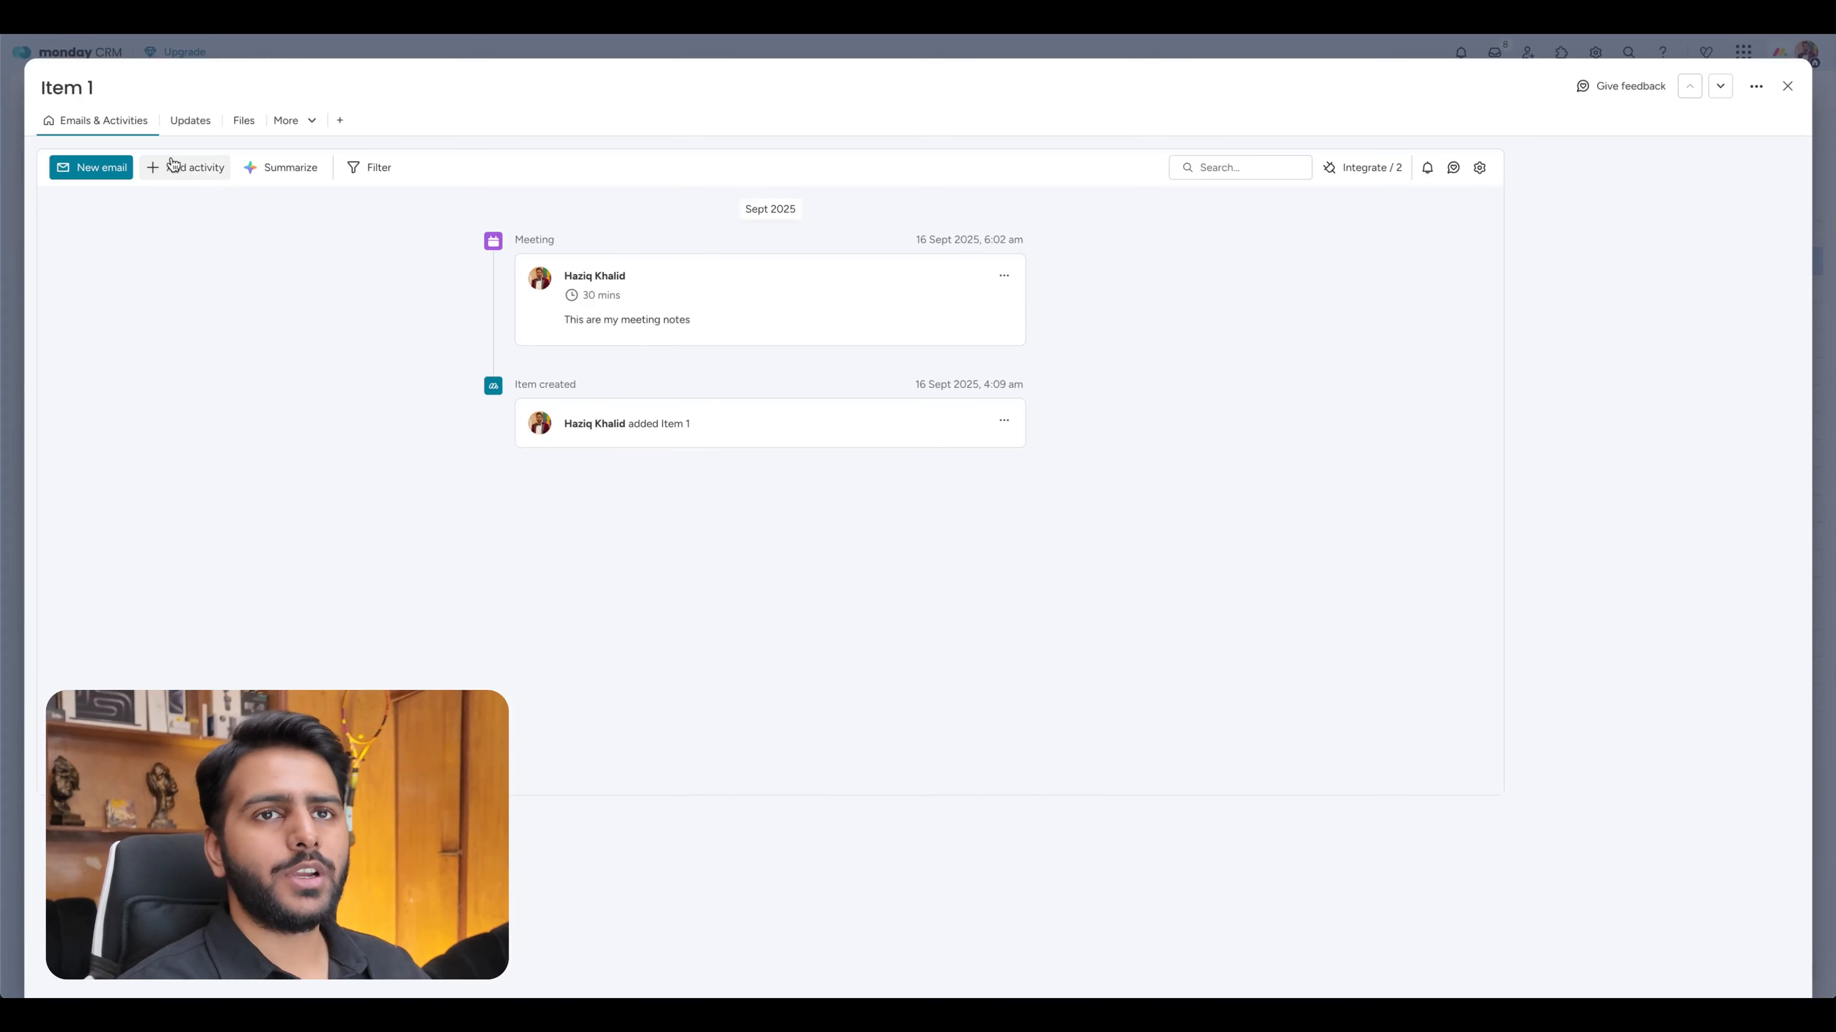
Open the form for adding an internal note to Item 1, look it over and close it without adding anything.
click(185, 167)
click(187, 328)
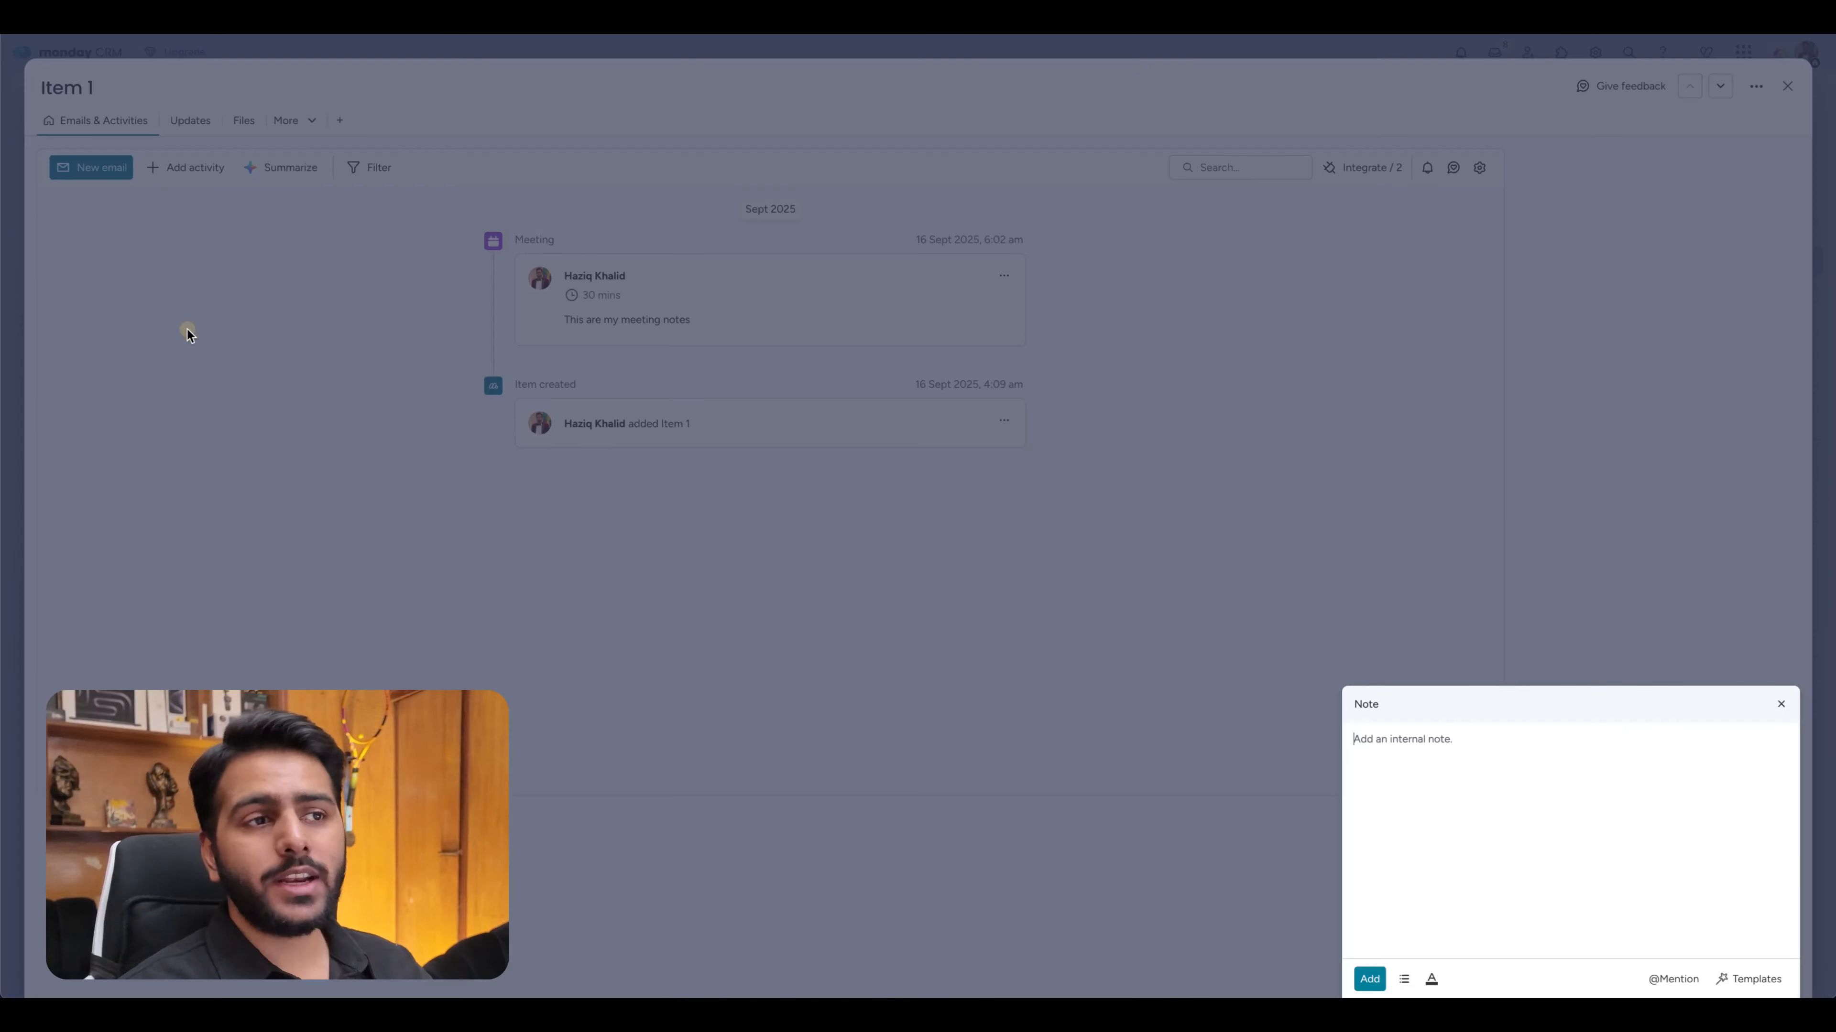
click(1415, 766)
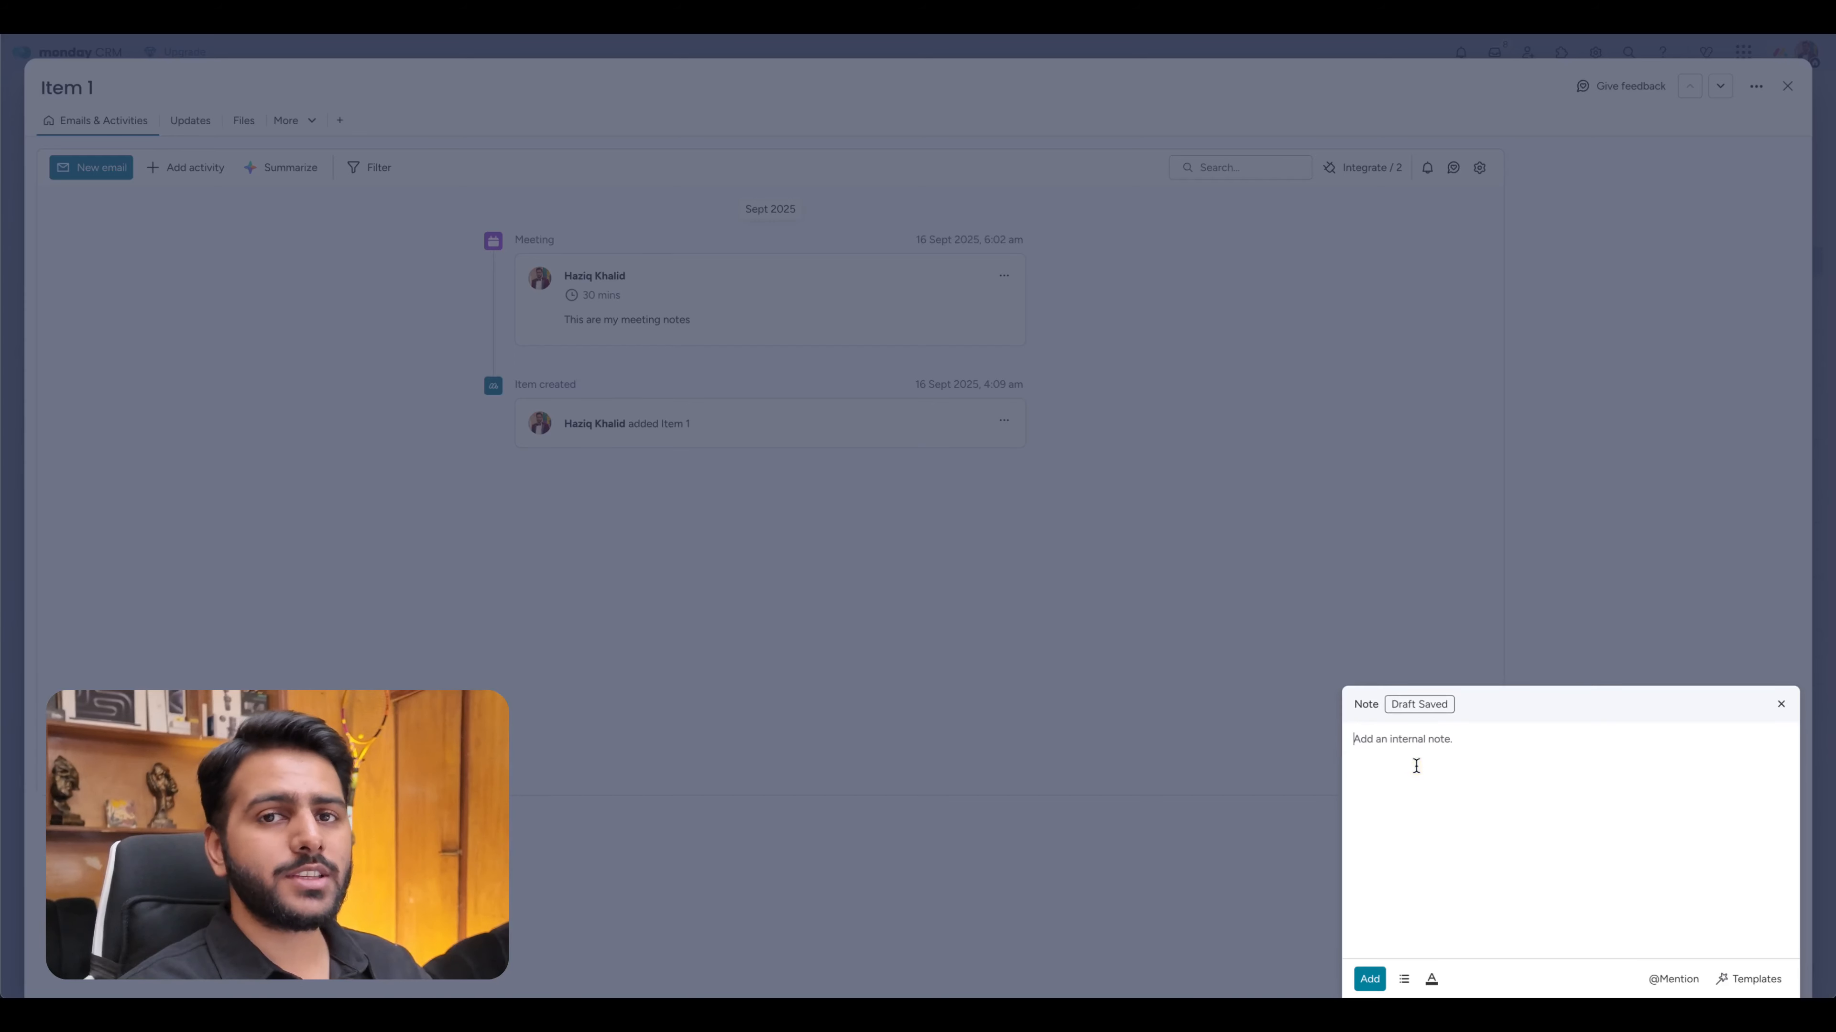
click(1433, 742)
click(1348, 737)
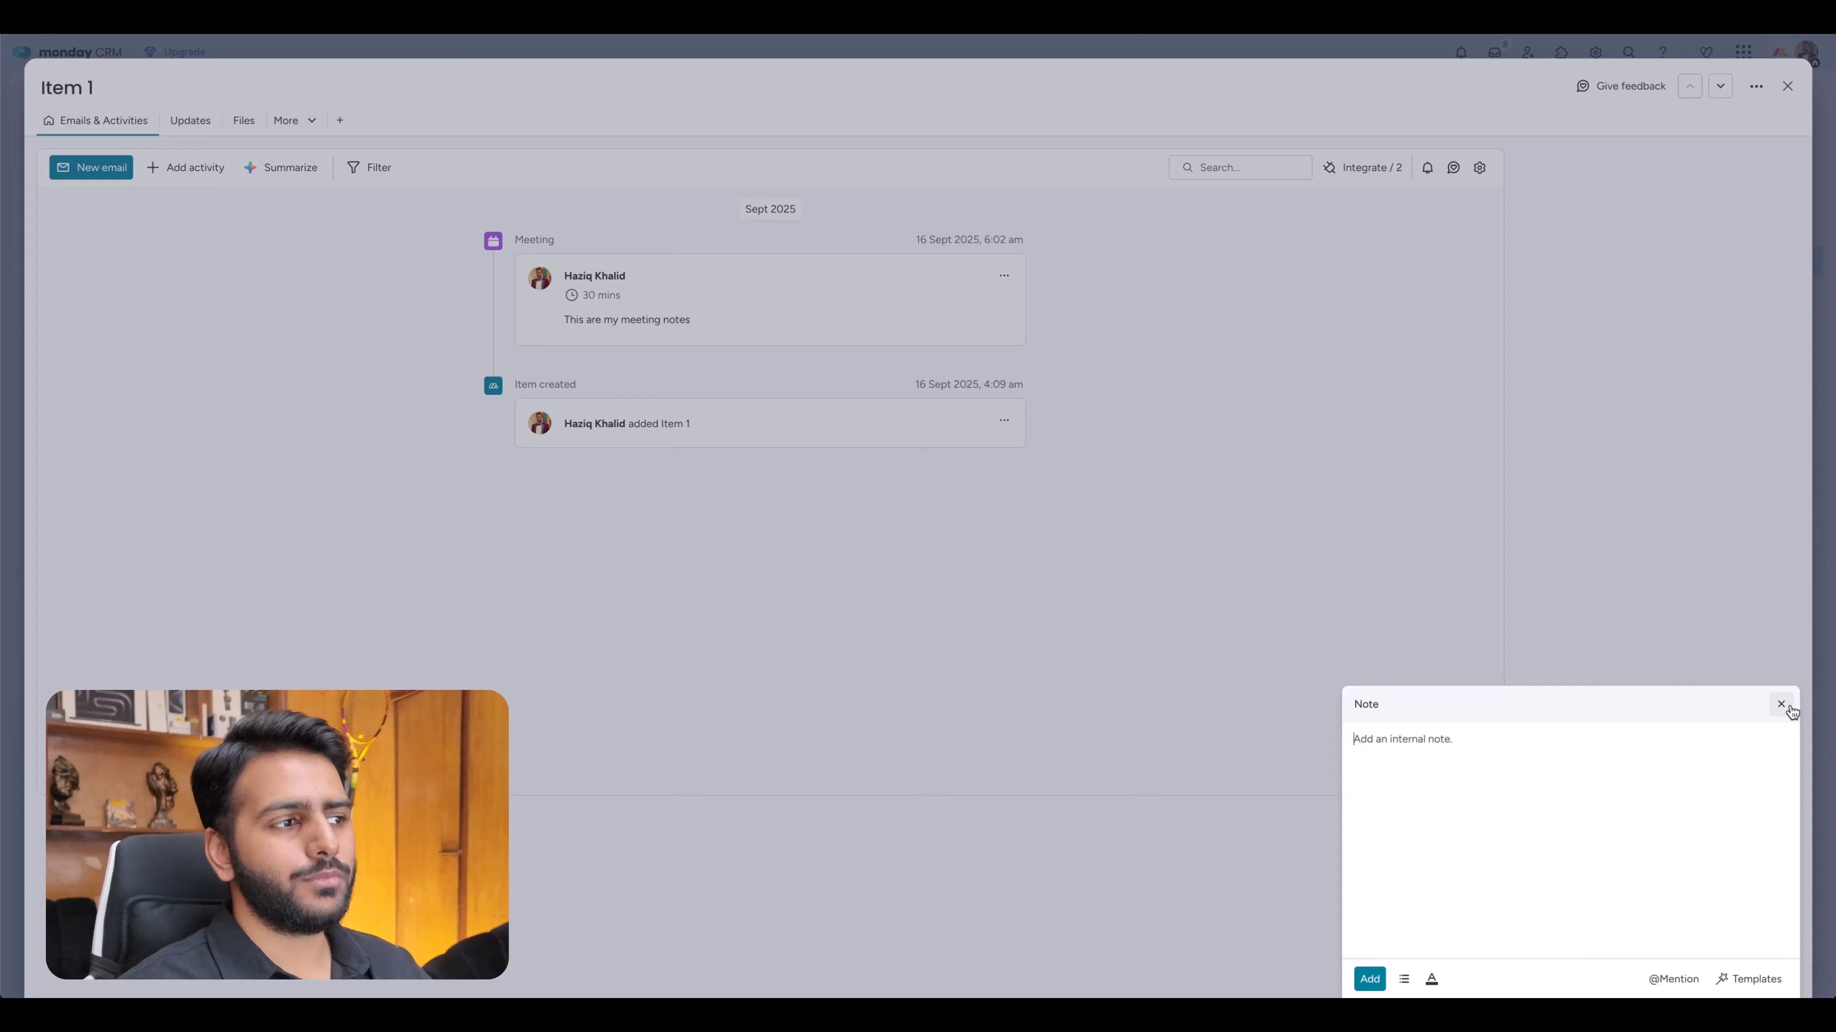
click(1780, 704)
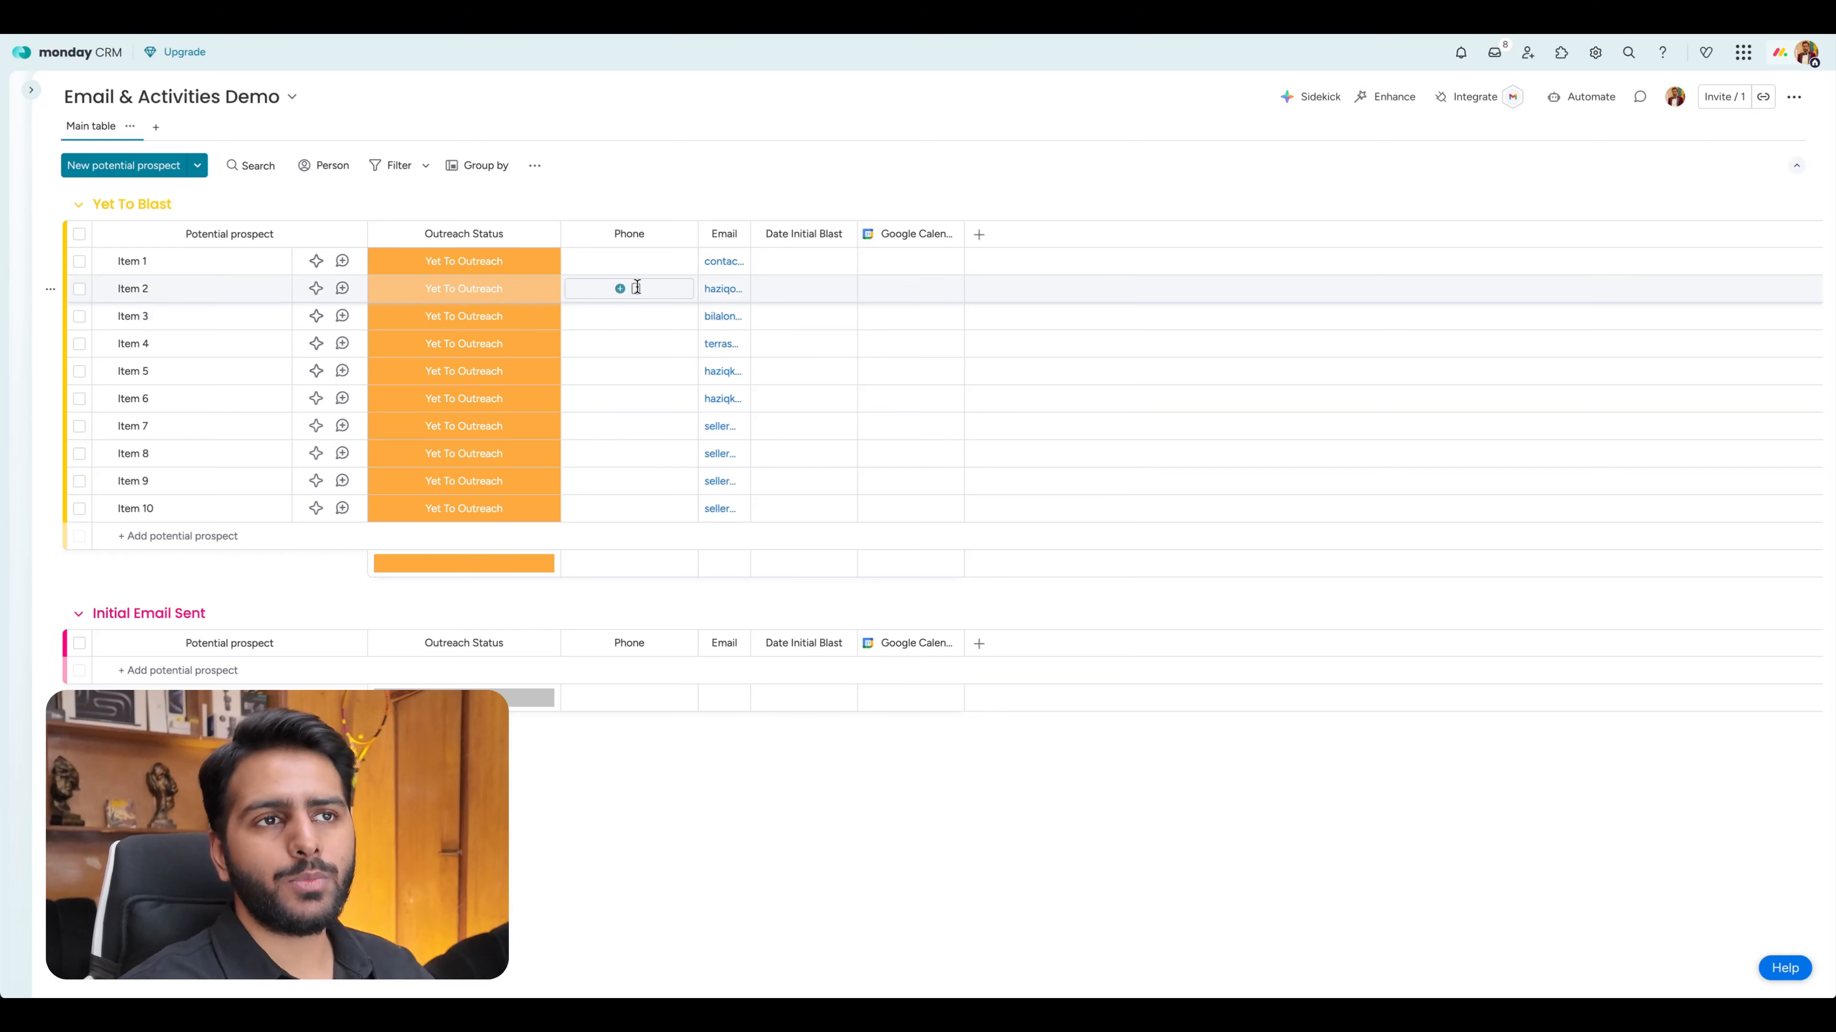
Reopen Item 1 to show its new email option and view its entry in the board's Email column.
click(343, 261)
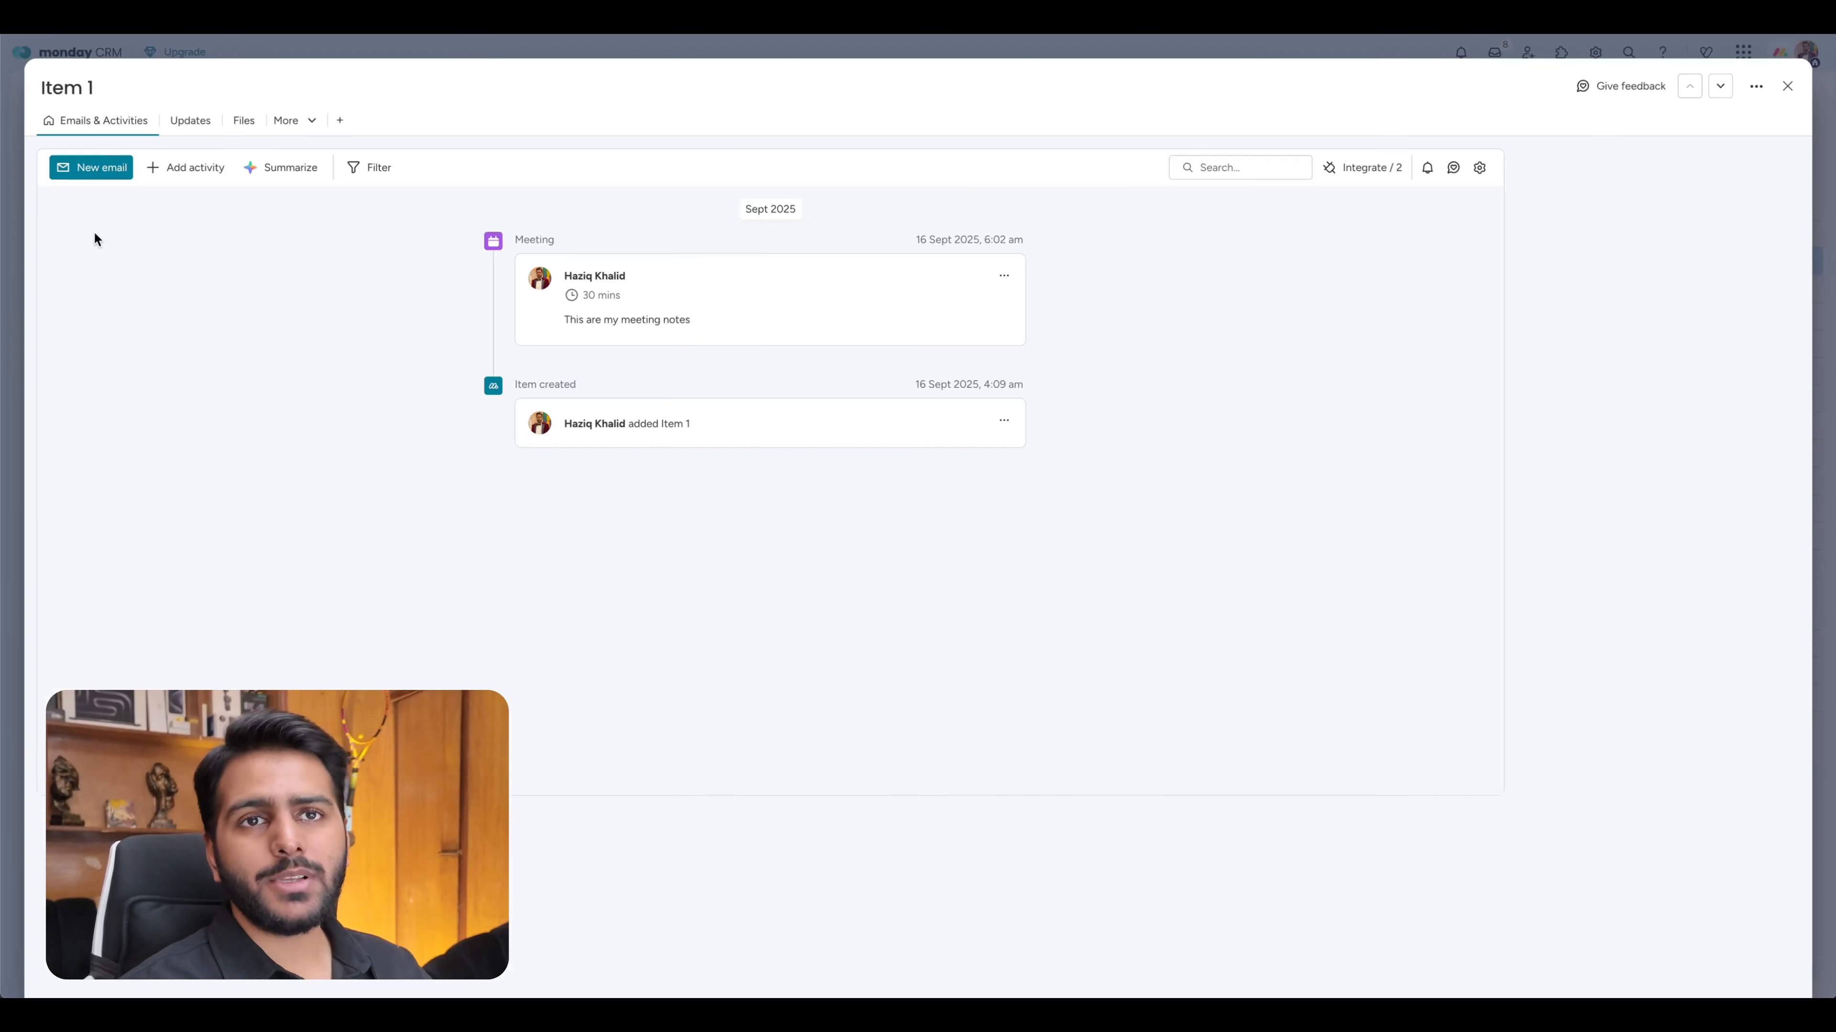
click(90, 167)
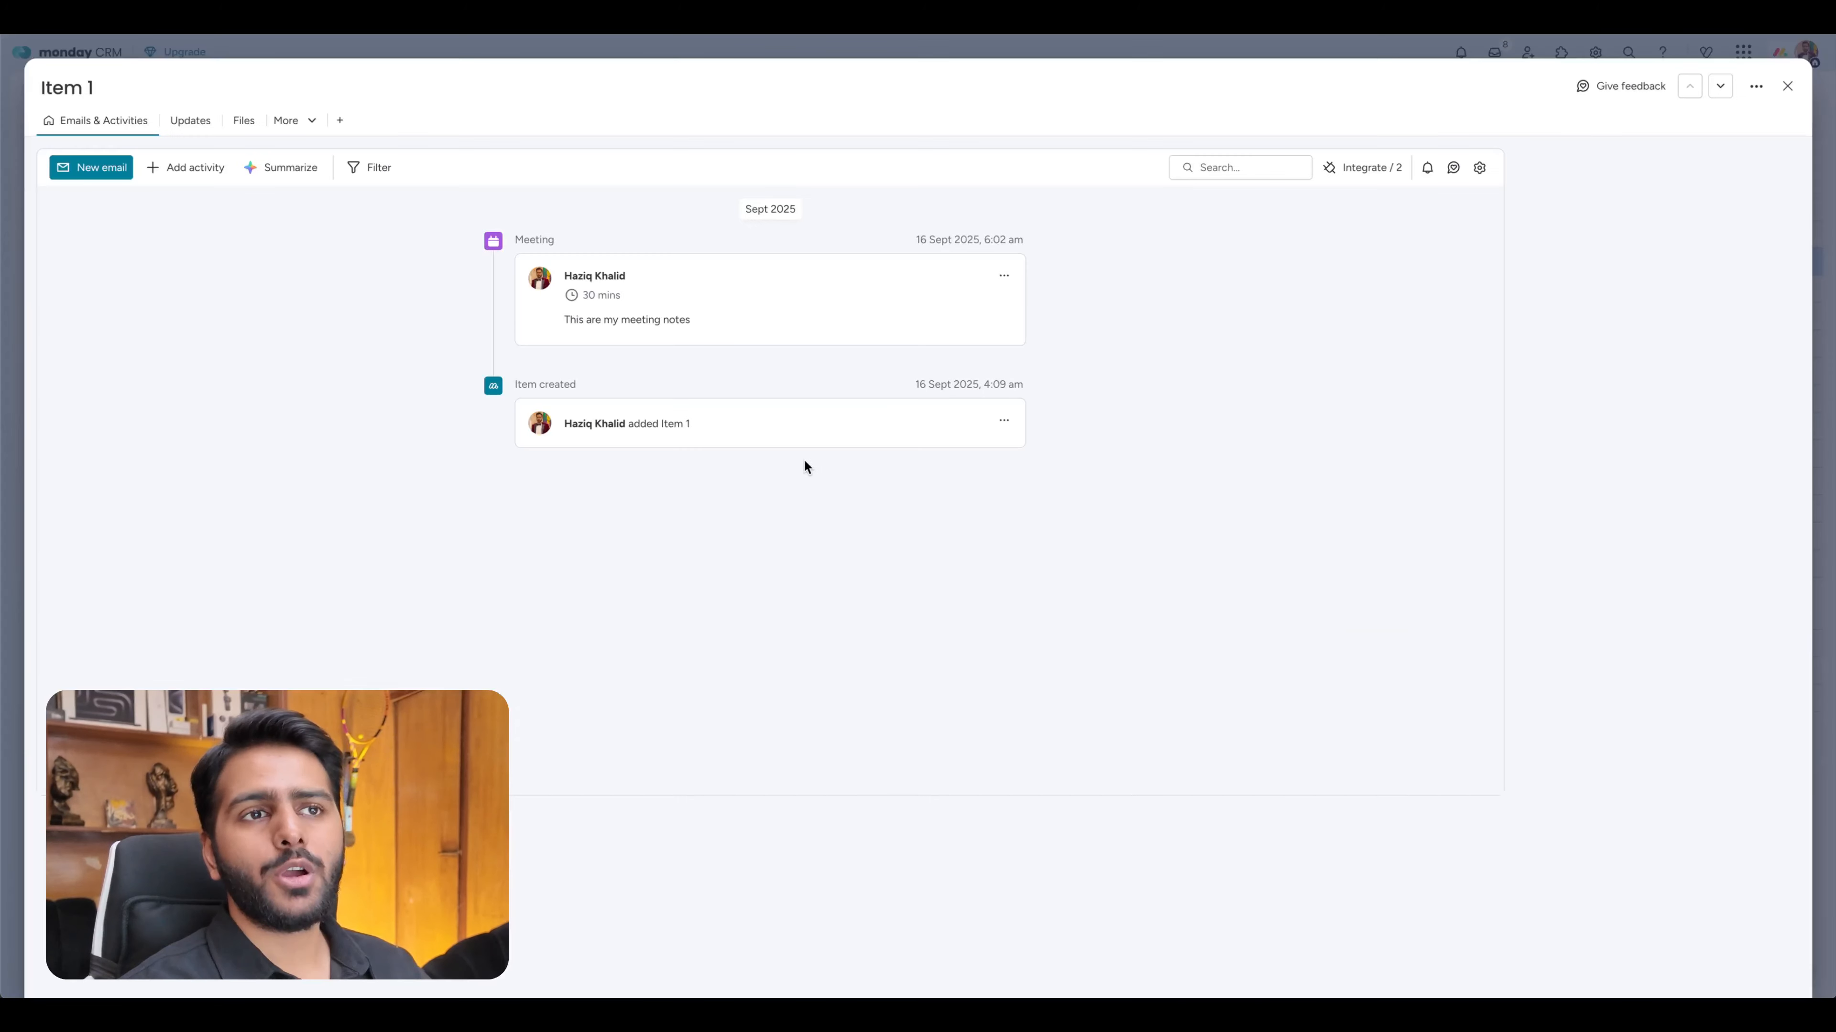
key(Escape)
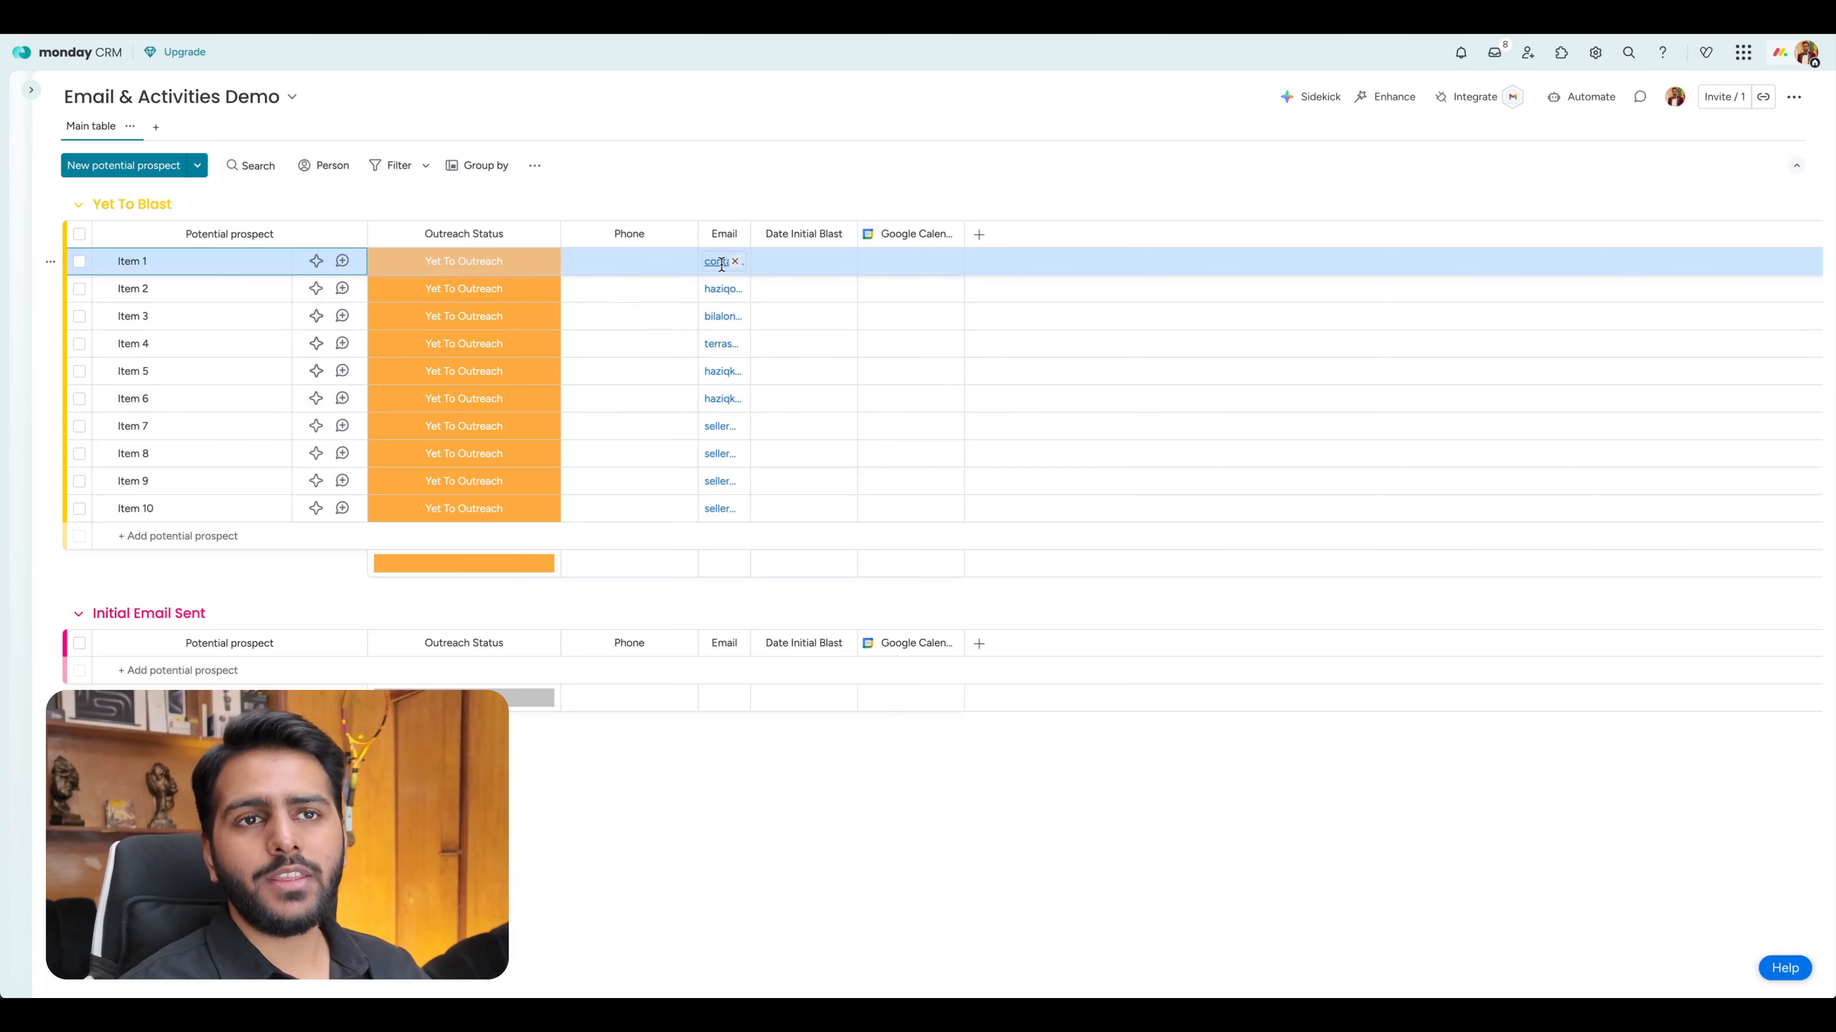
click(137, 262)
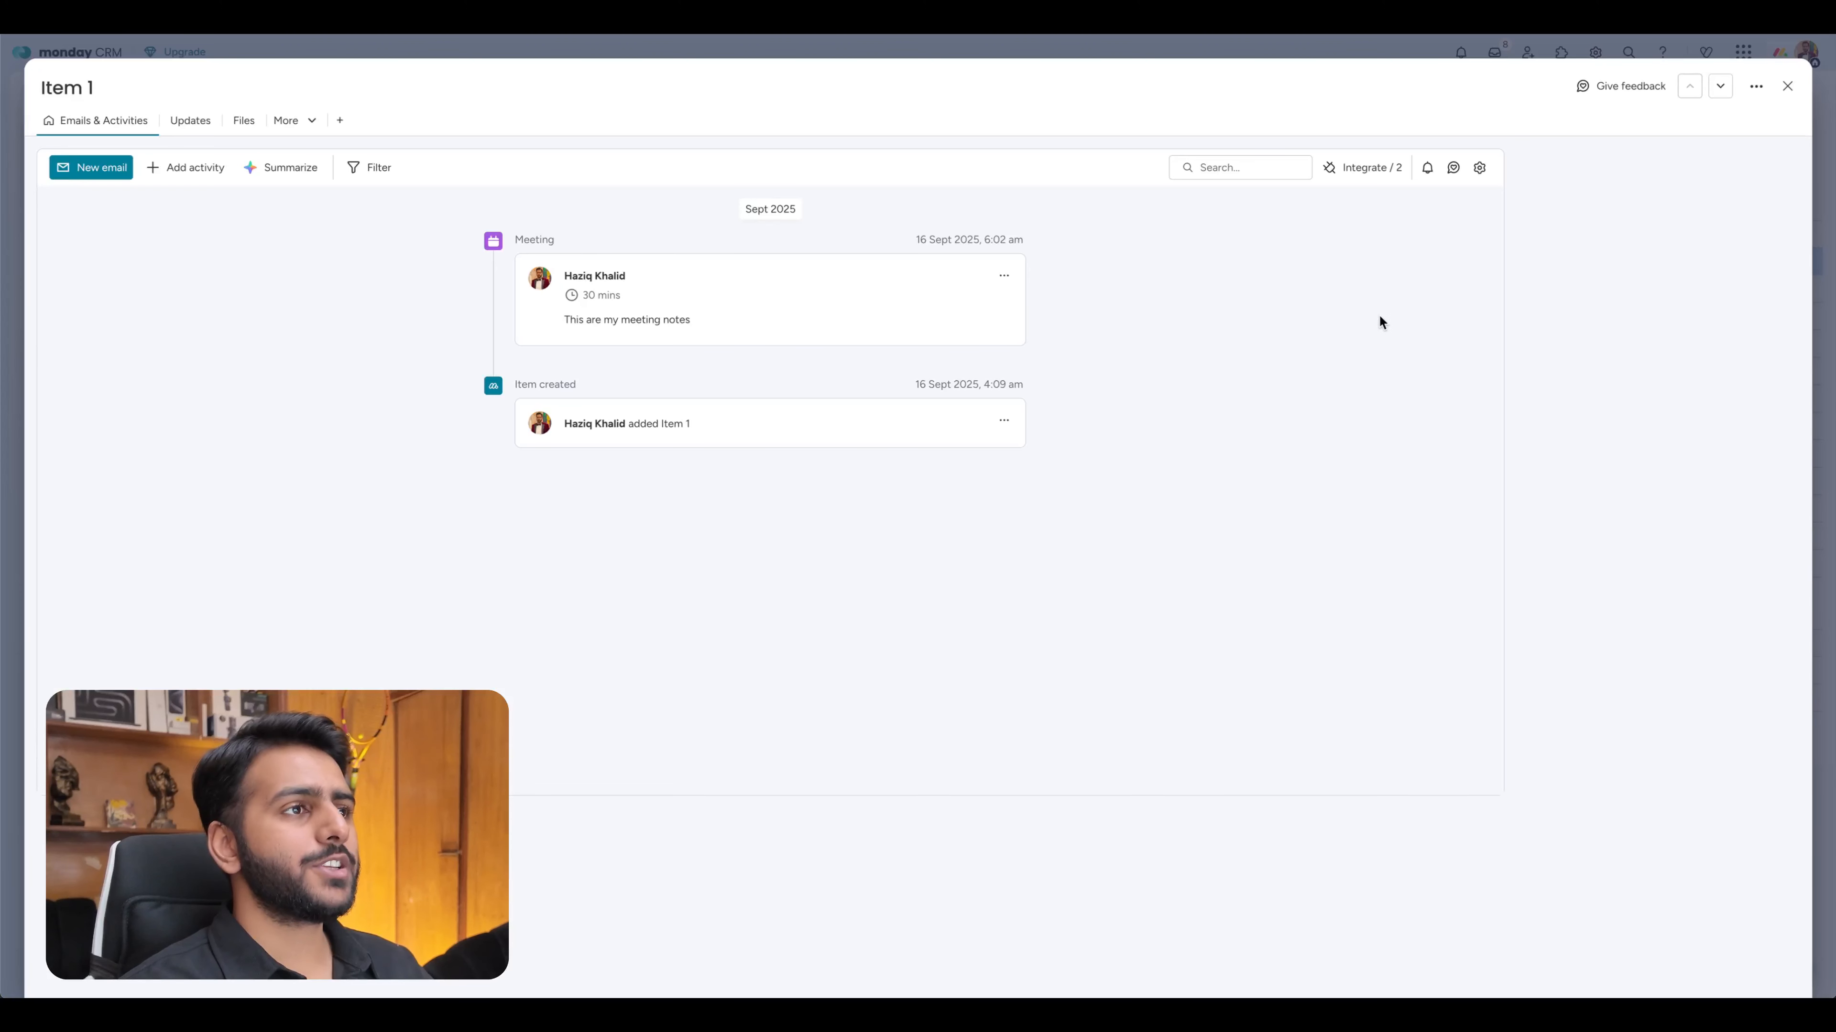
Open the Emails & Activities settings from Item 1 and review the connected accounts and outgoing email logging options.
click(1482, 170)
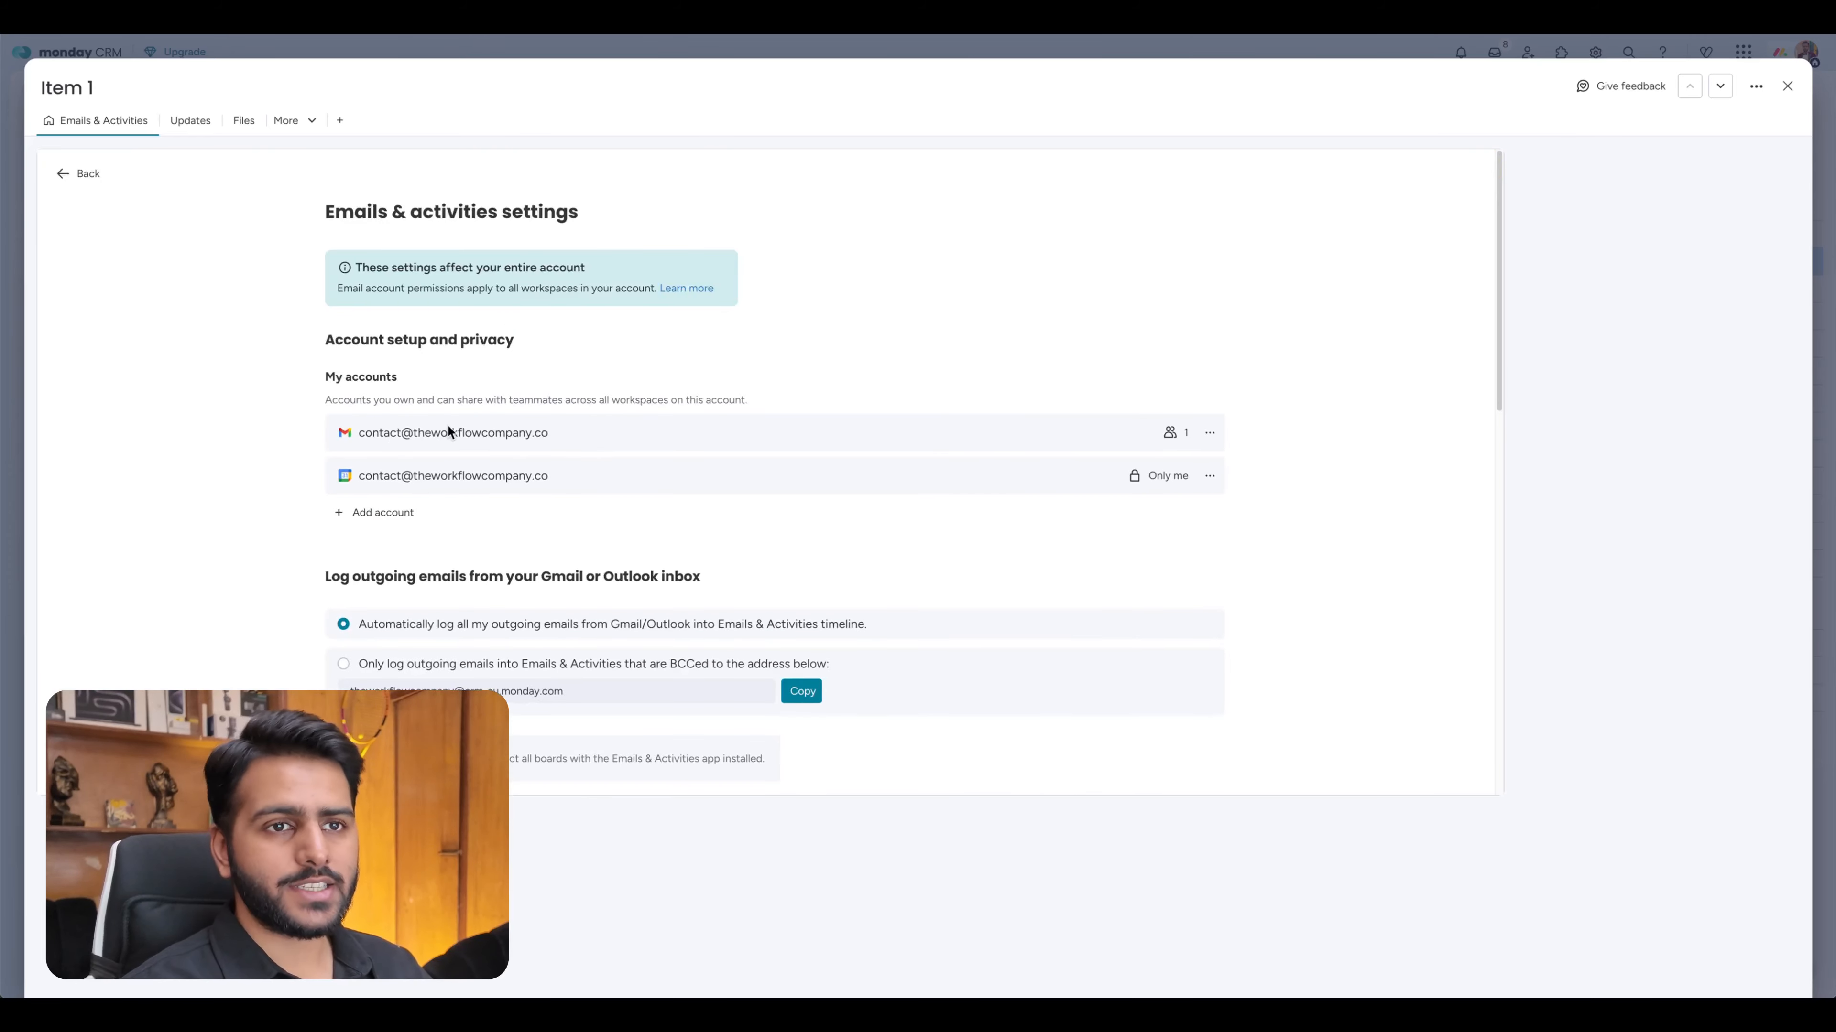
scroll(448, 431, down, 3)
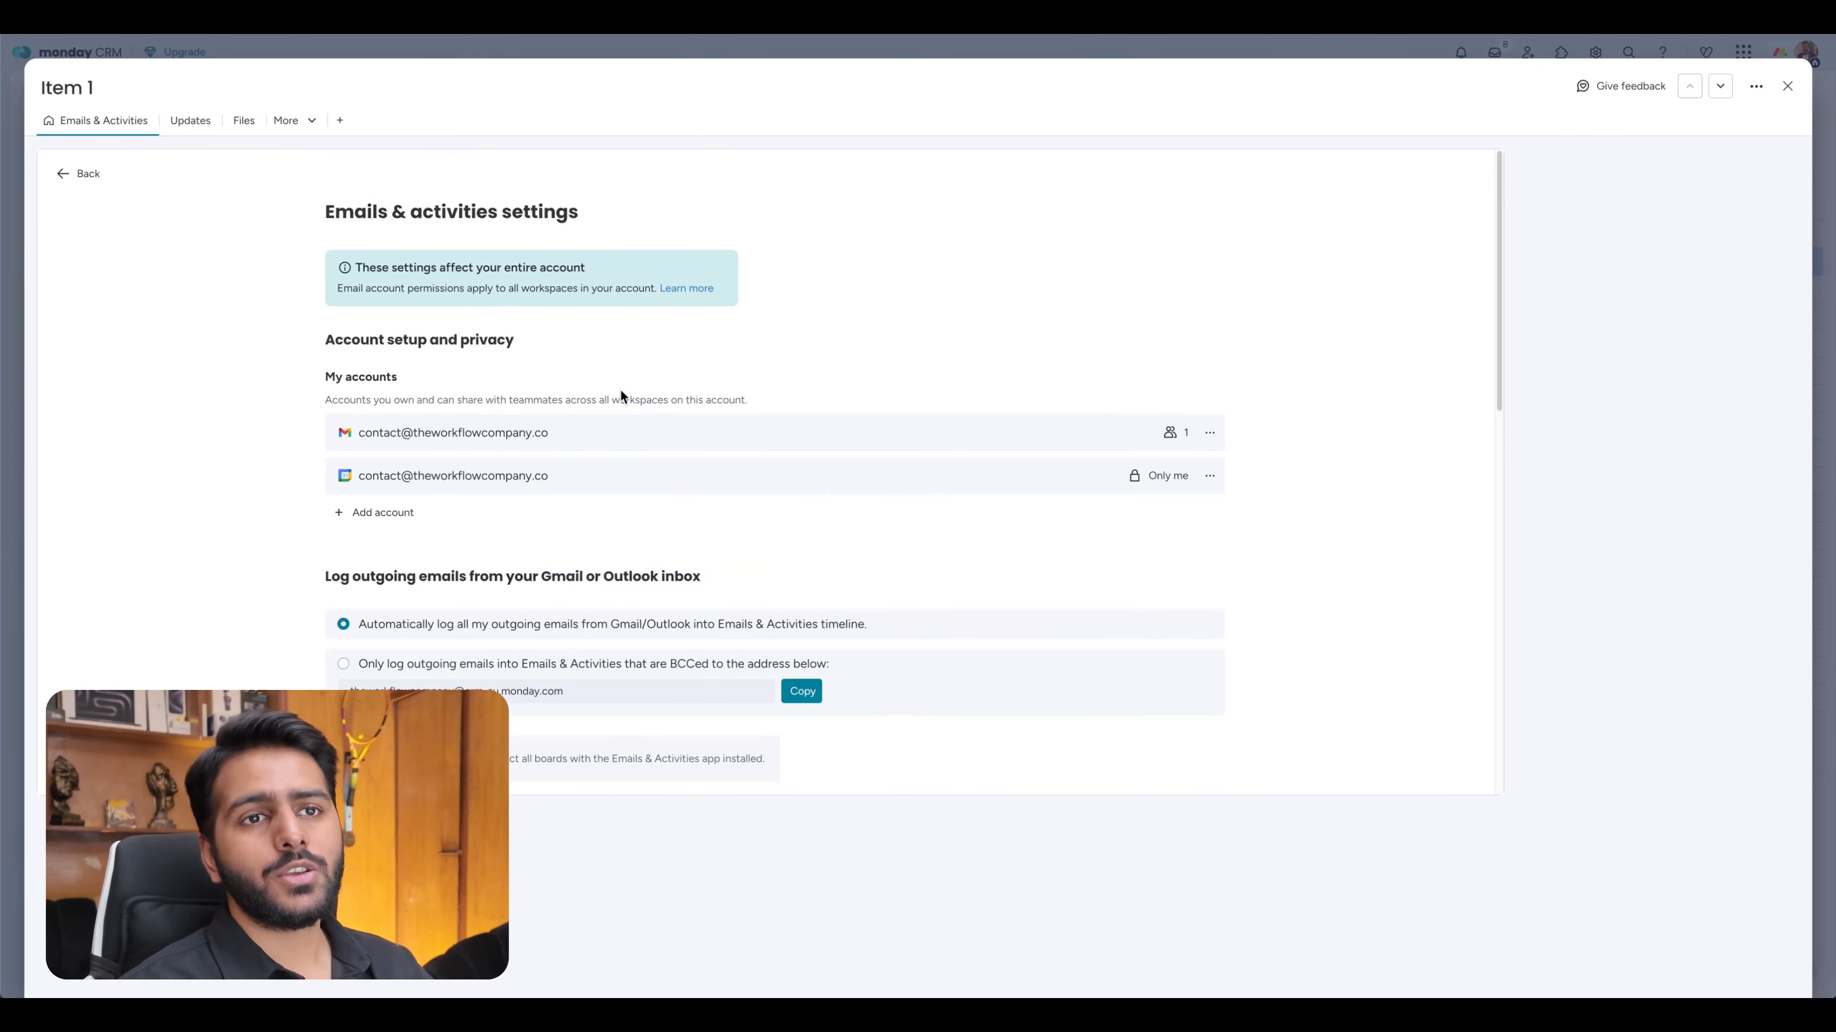
scroll(457, 471, down, 2)
scroll(457, 470, down, 1)
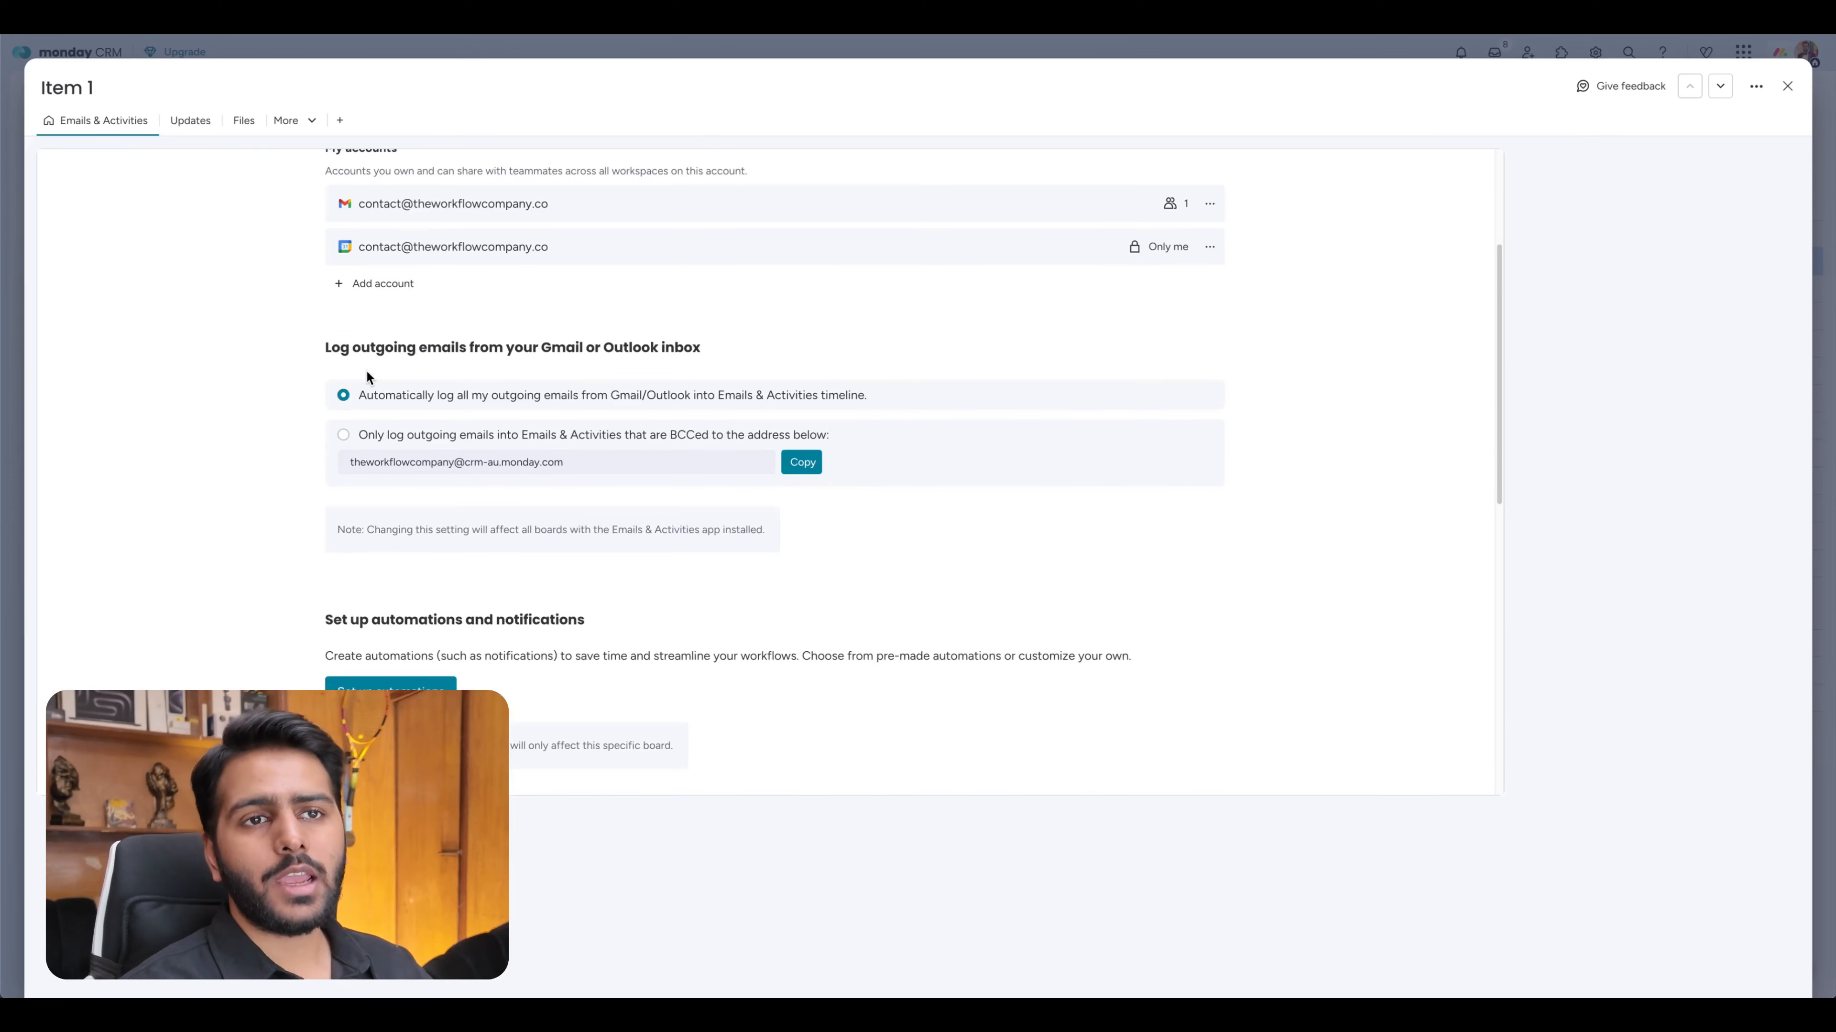
click(604, 368)
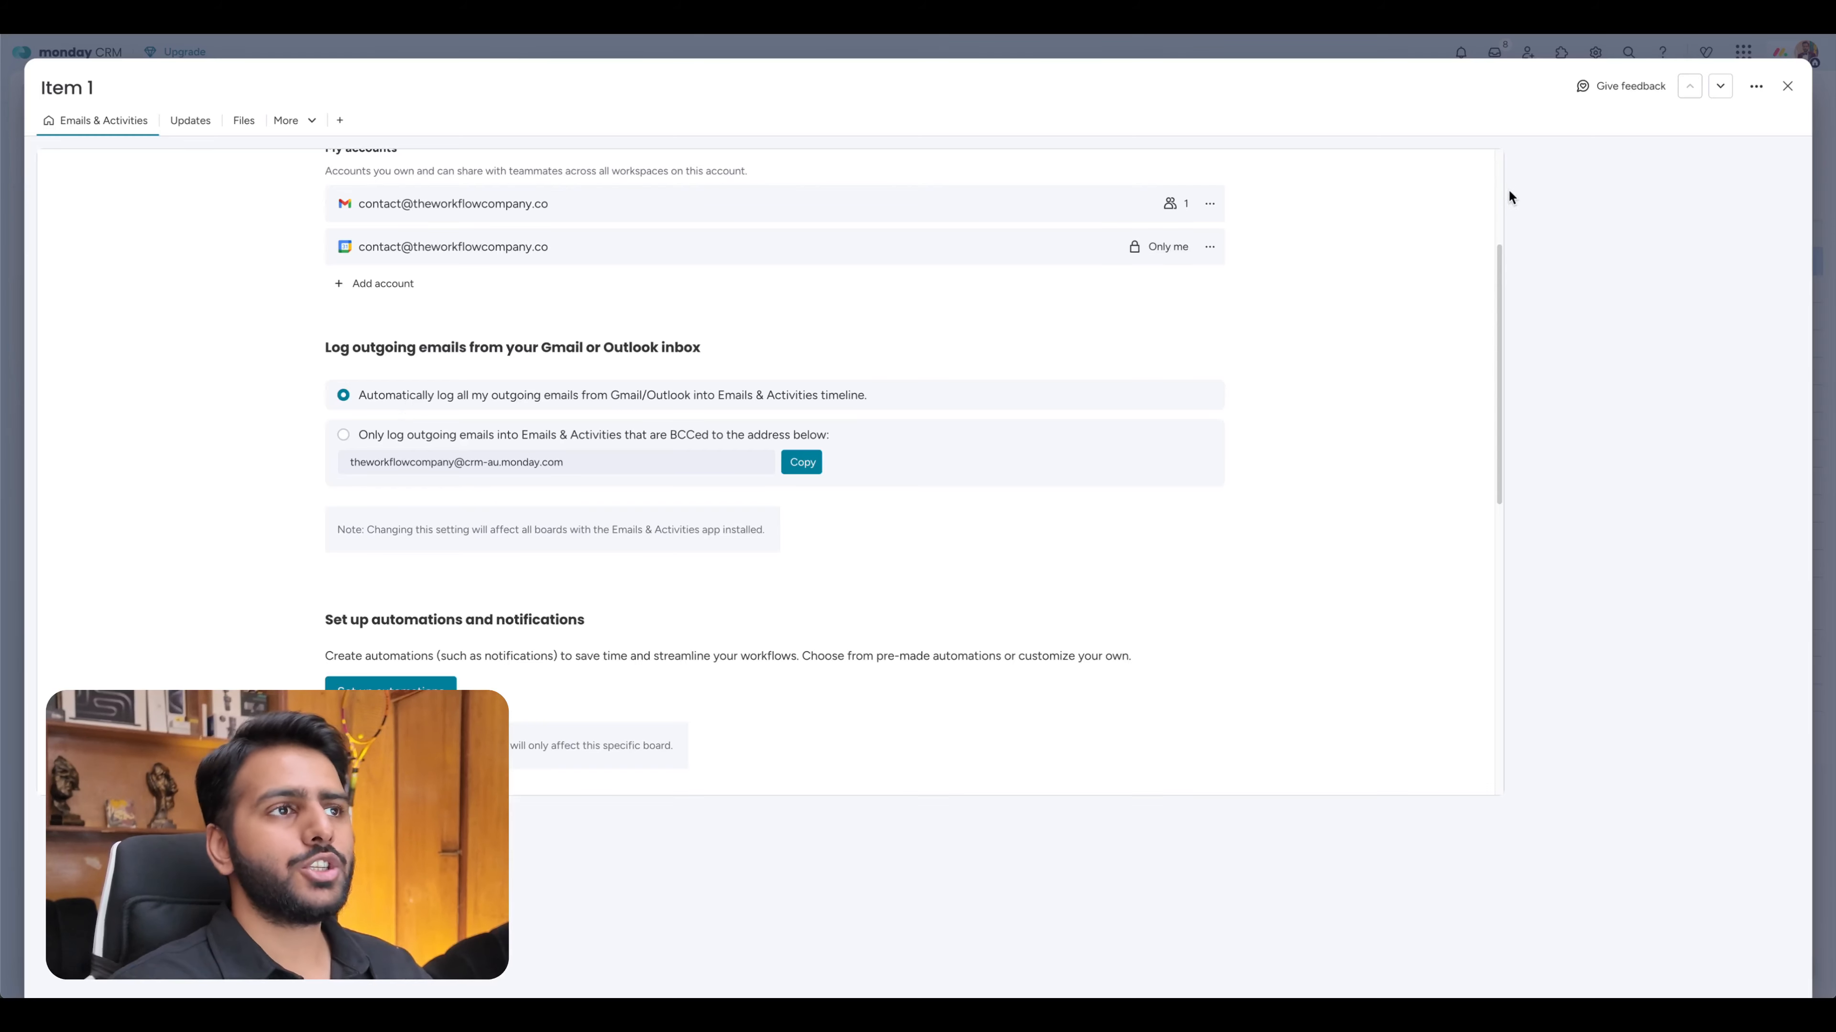
key(Escape)
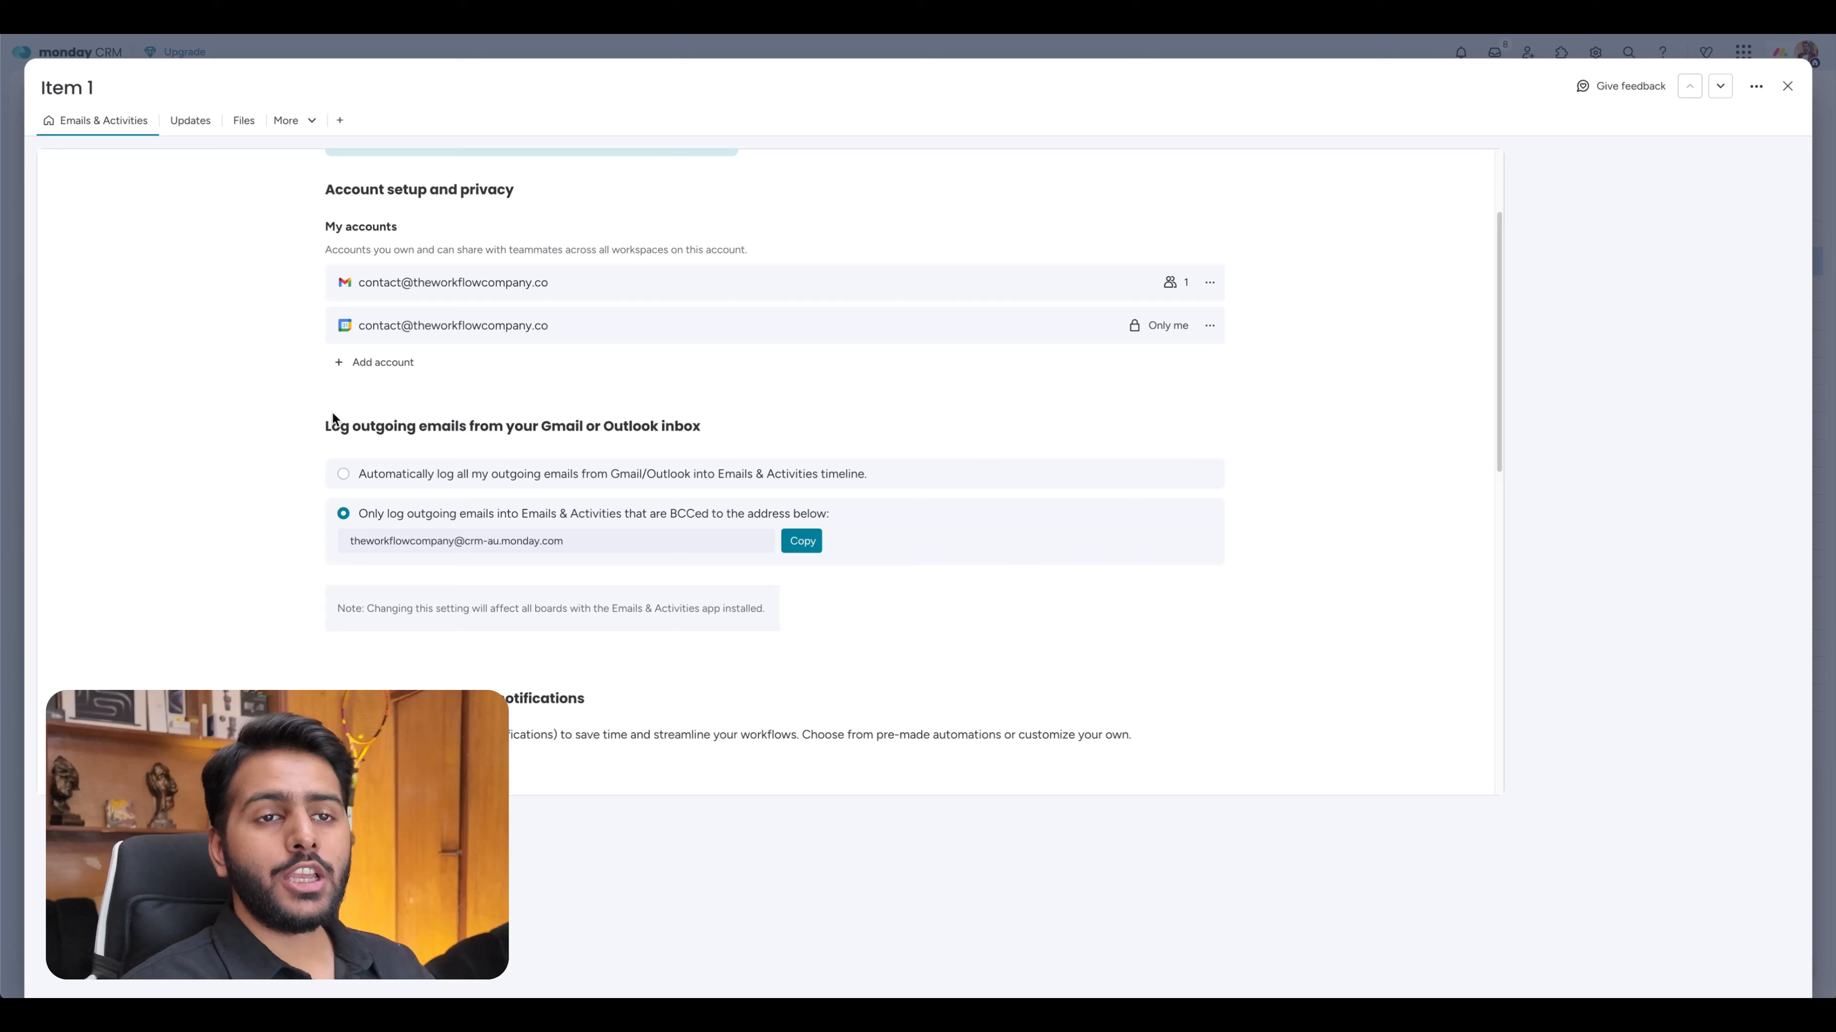
Set outgoing email logging to only emails BCCed to the given monday.com address, and return to Item 1's timeline.
scroll(331, 423, down, 1)
click(344, 468)
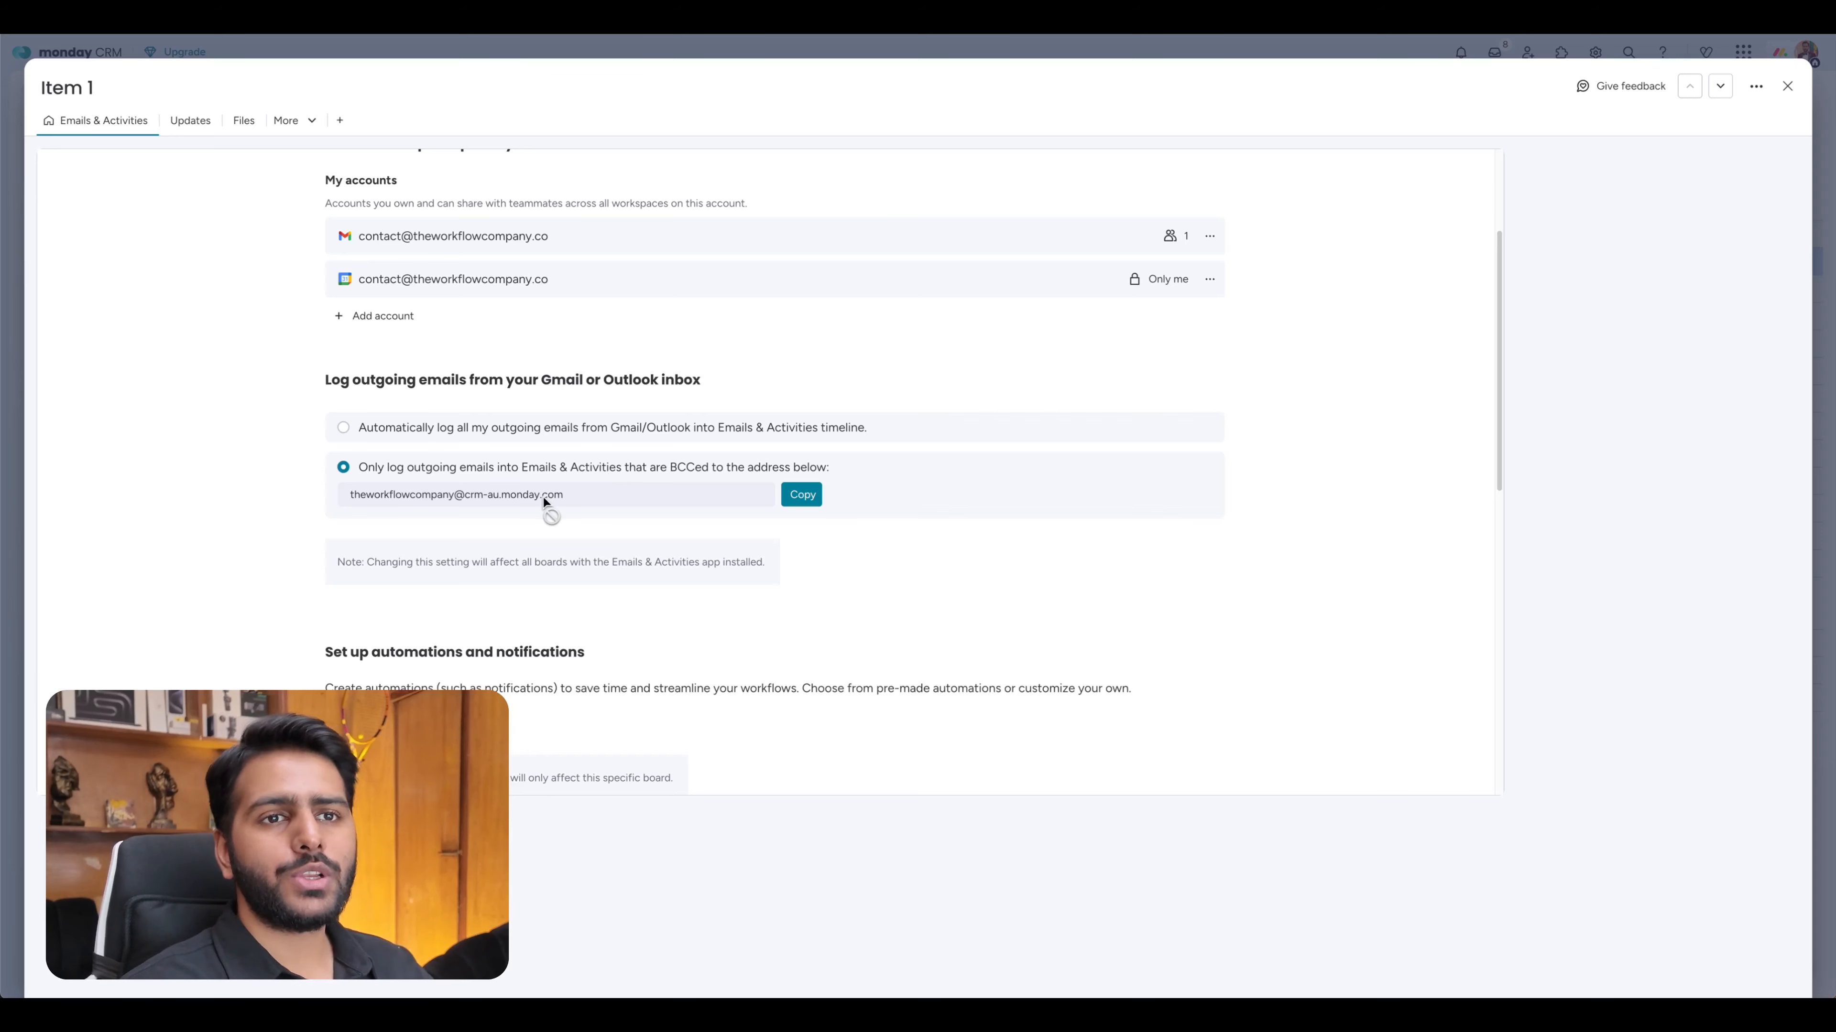
scroll(131, 262, up, 3)
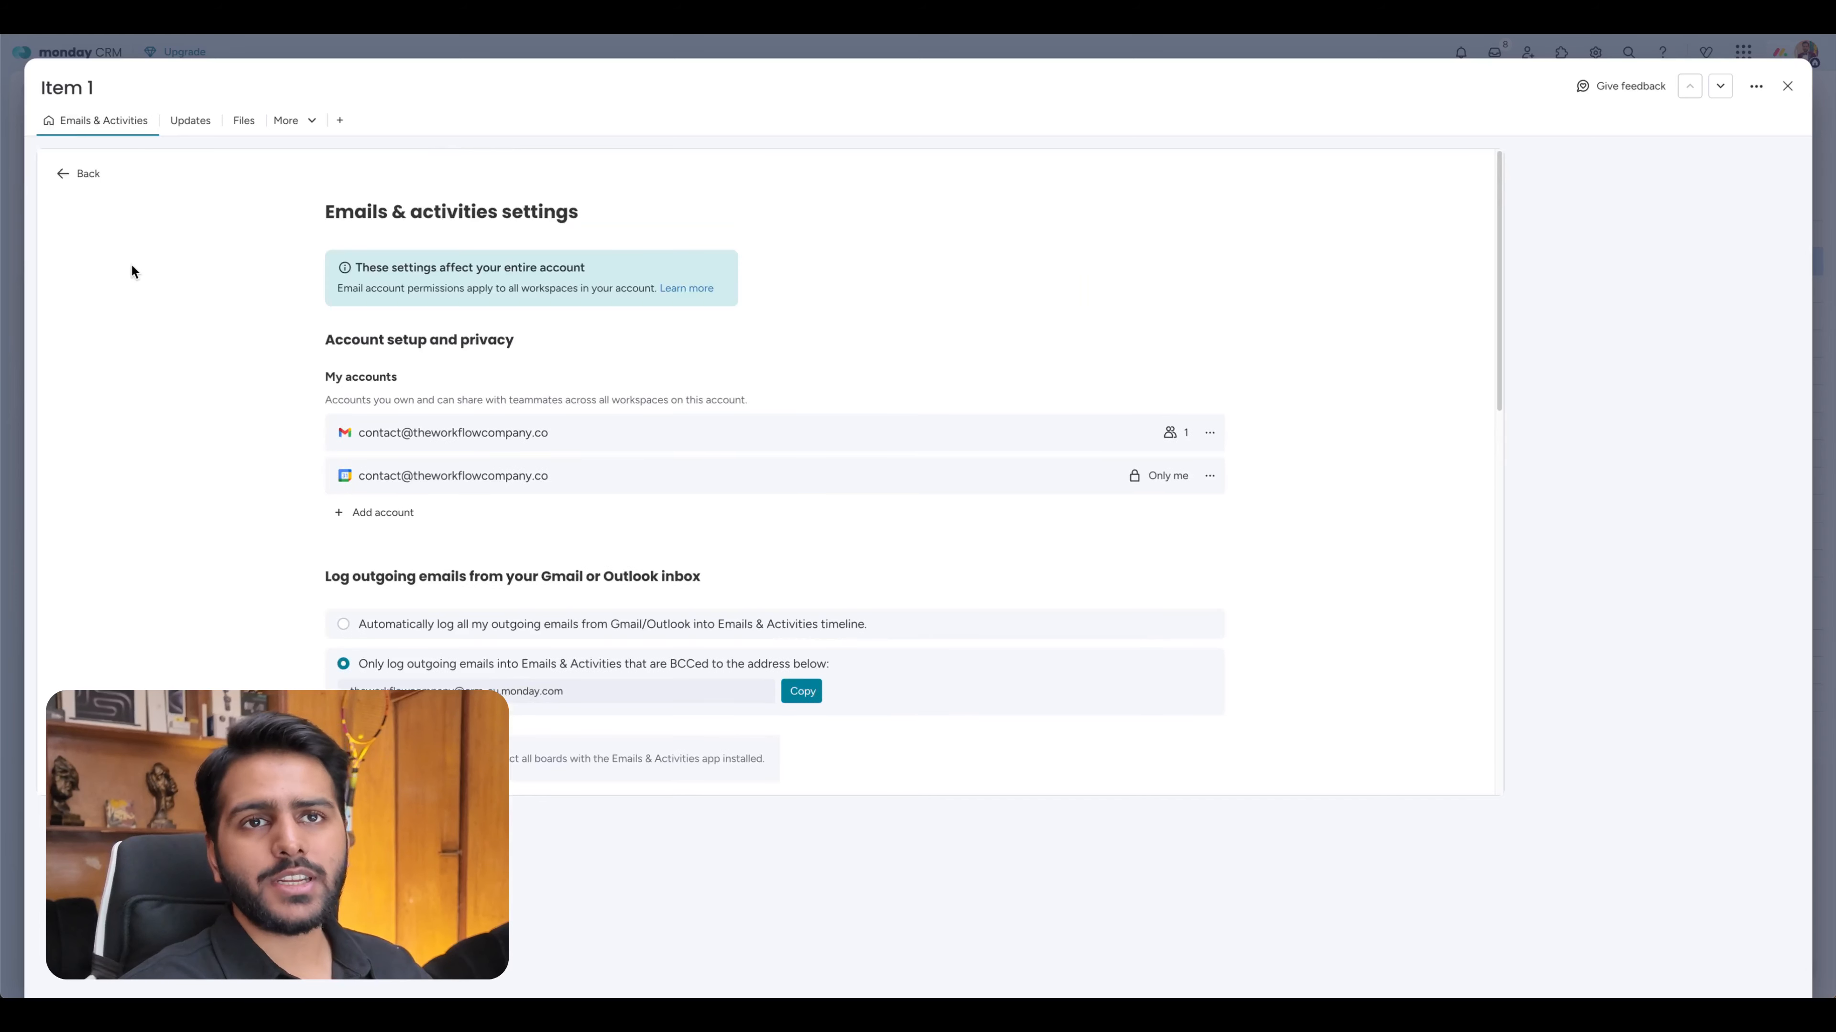
click(79, 183)
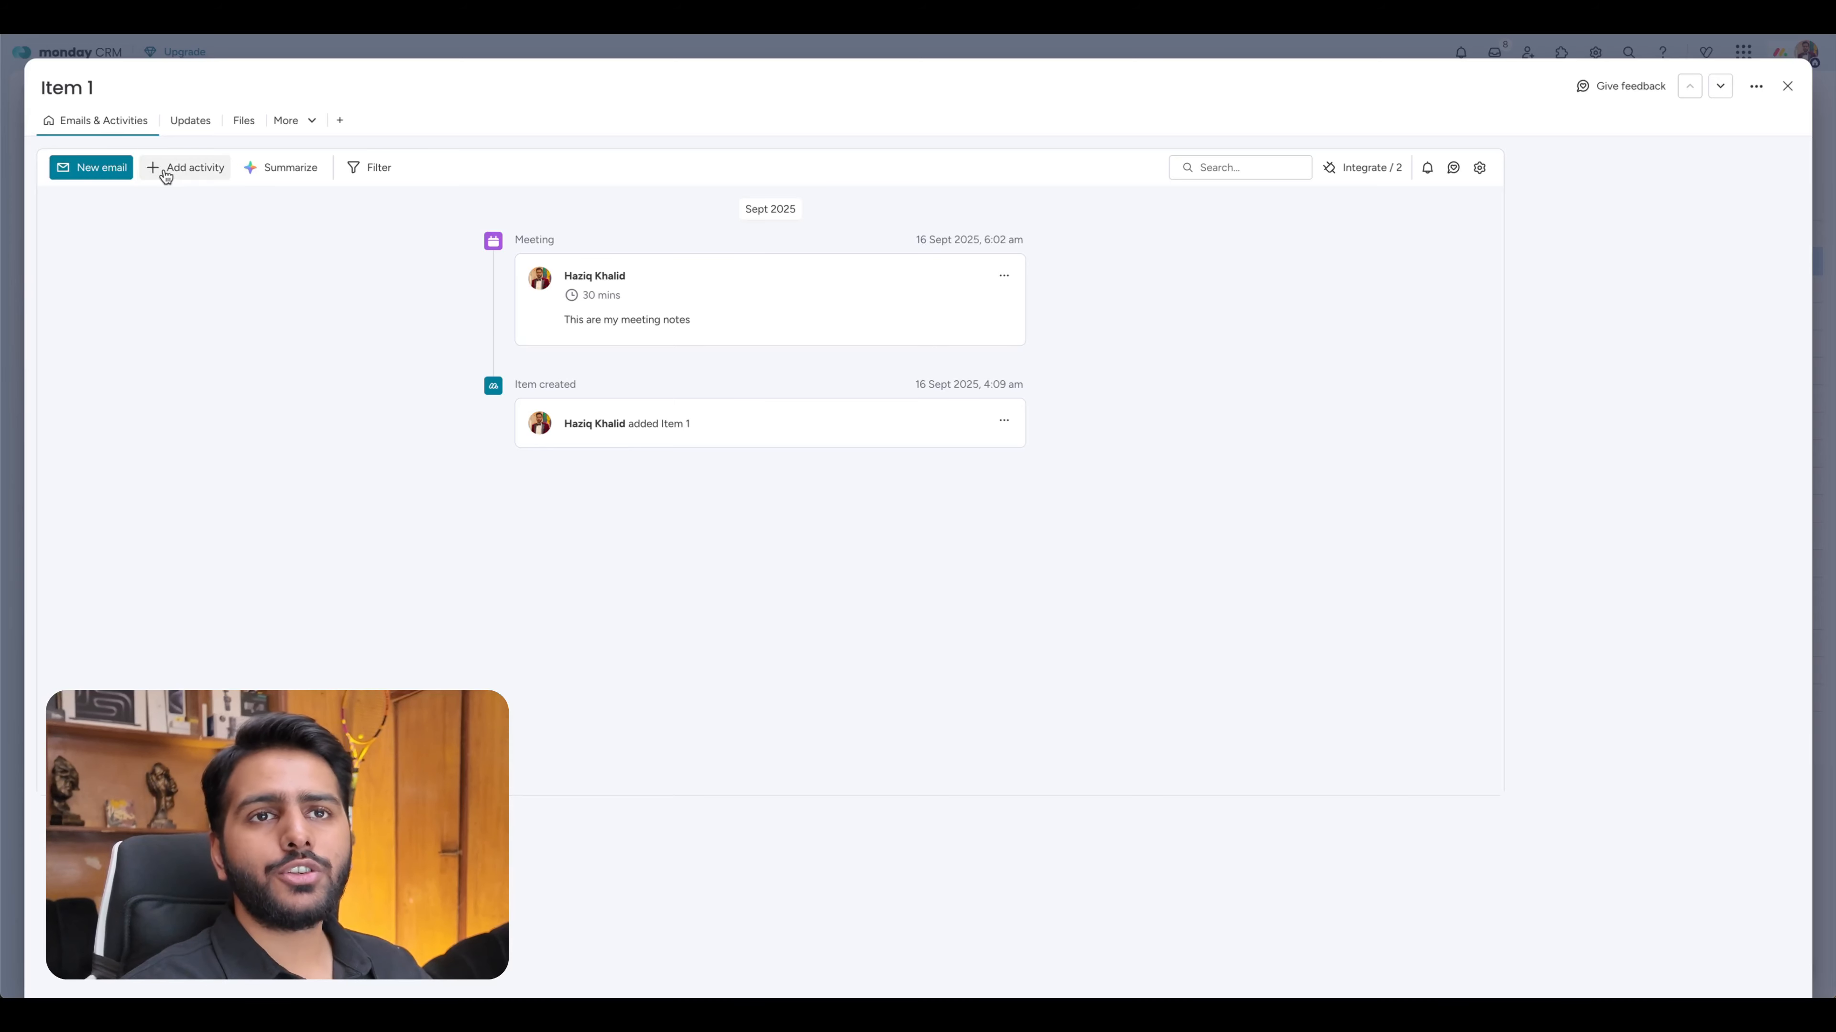
Reopen the Emails & Activities settings and review the BCC logging option and the automations section.
click(1480, 168)
scroll(578, 491, down, 5)
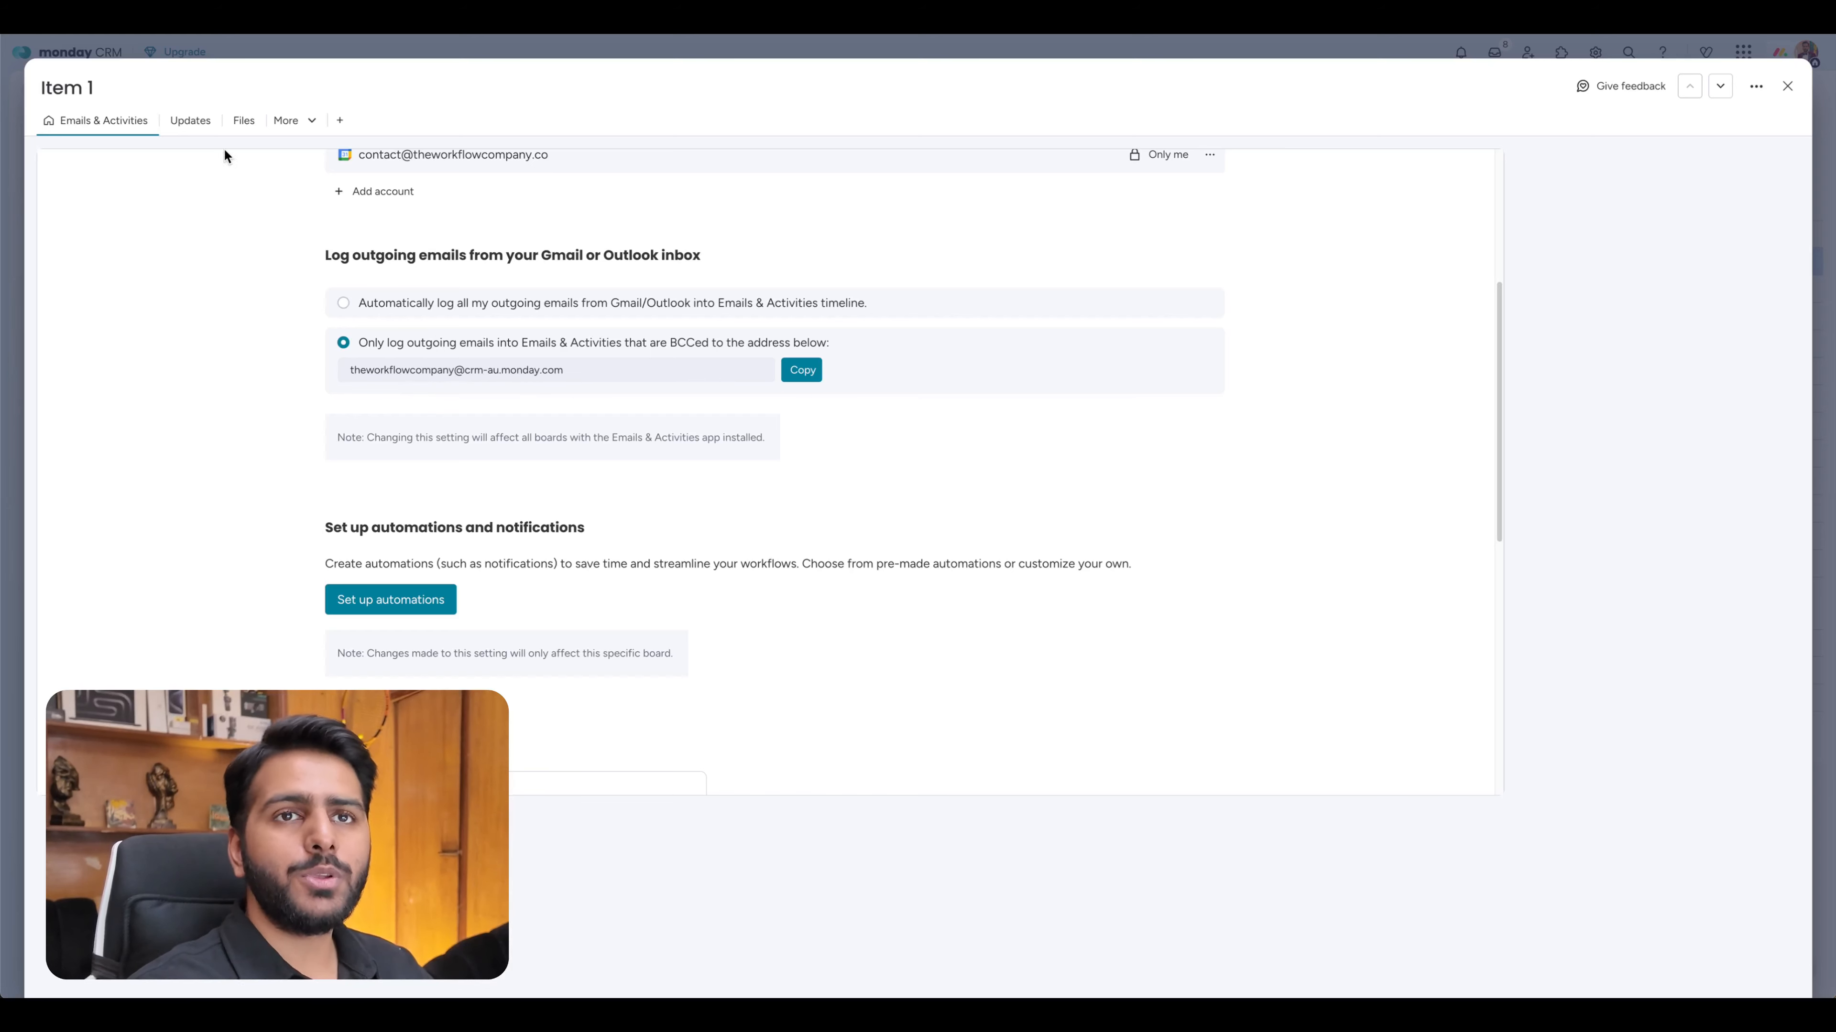
scroll(225, 152, up, 5)
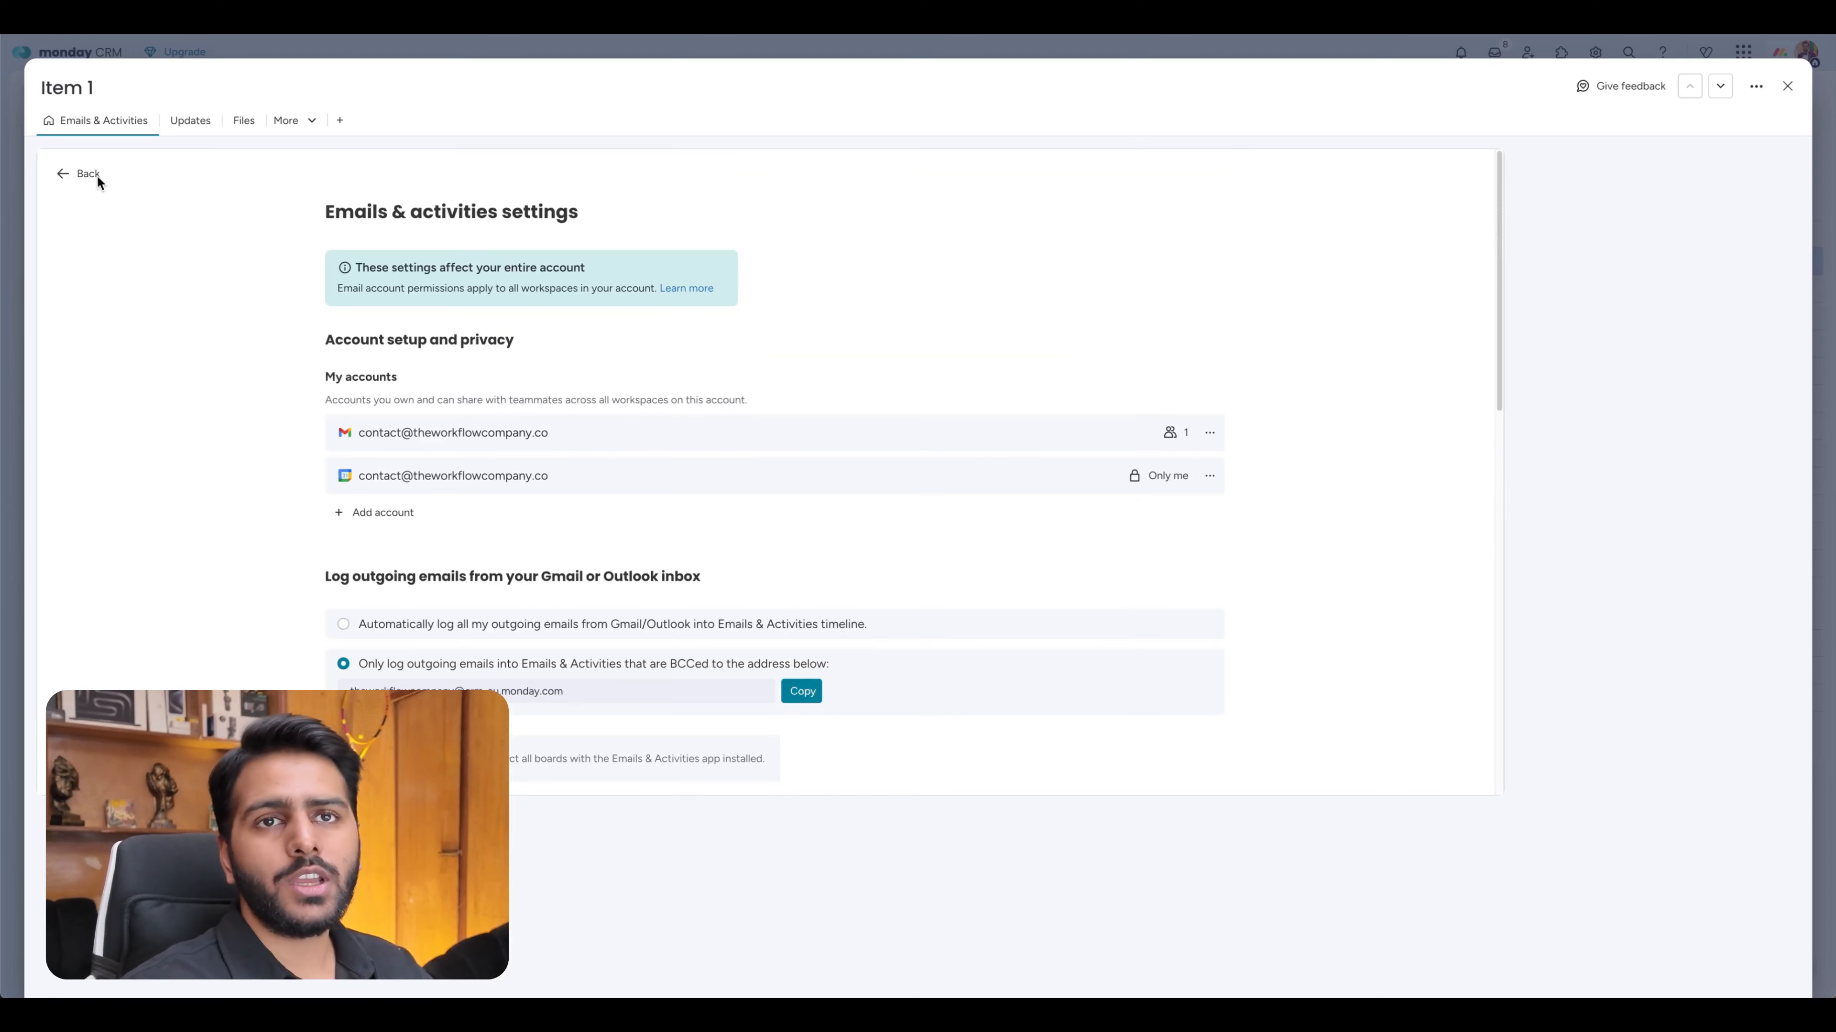
click(57, 170)
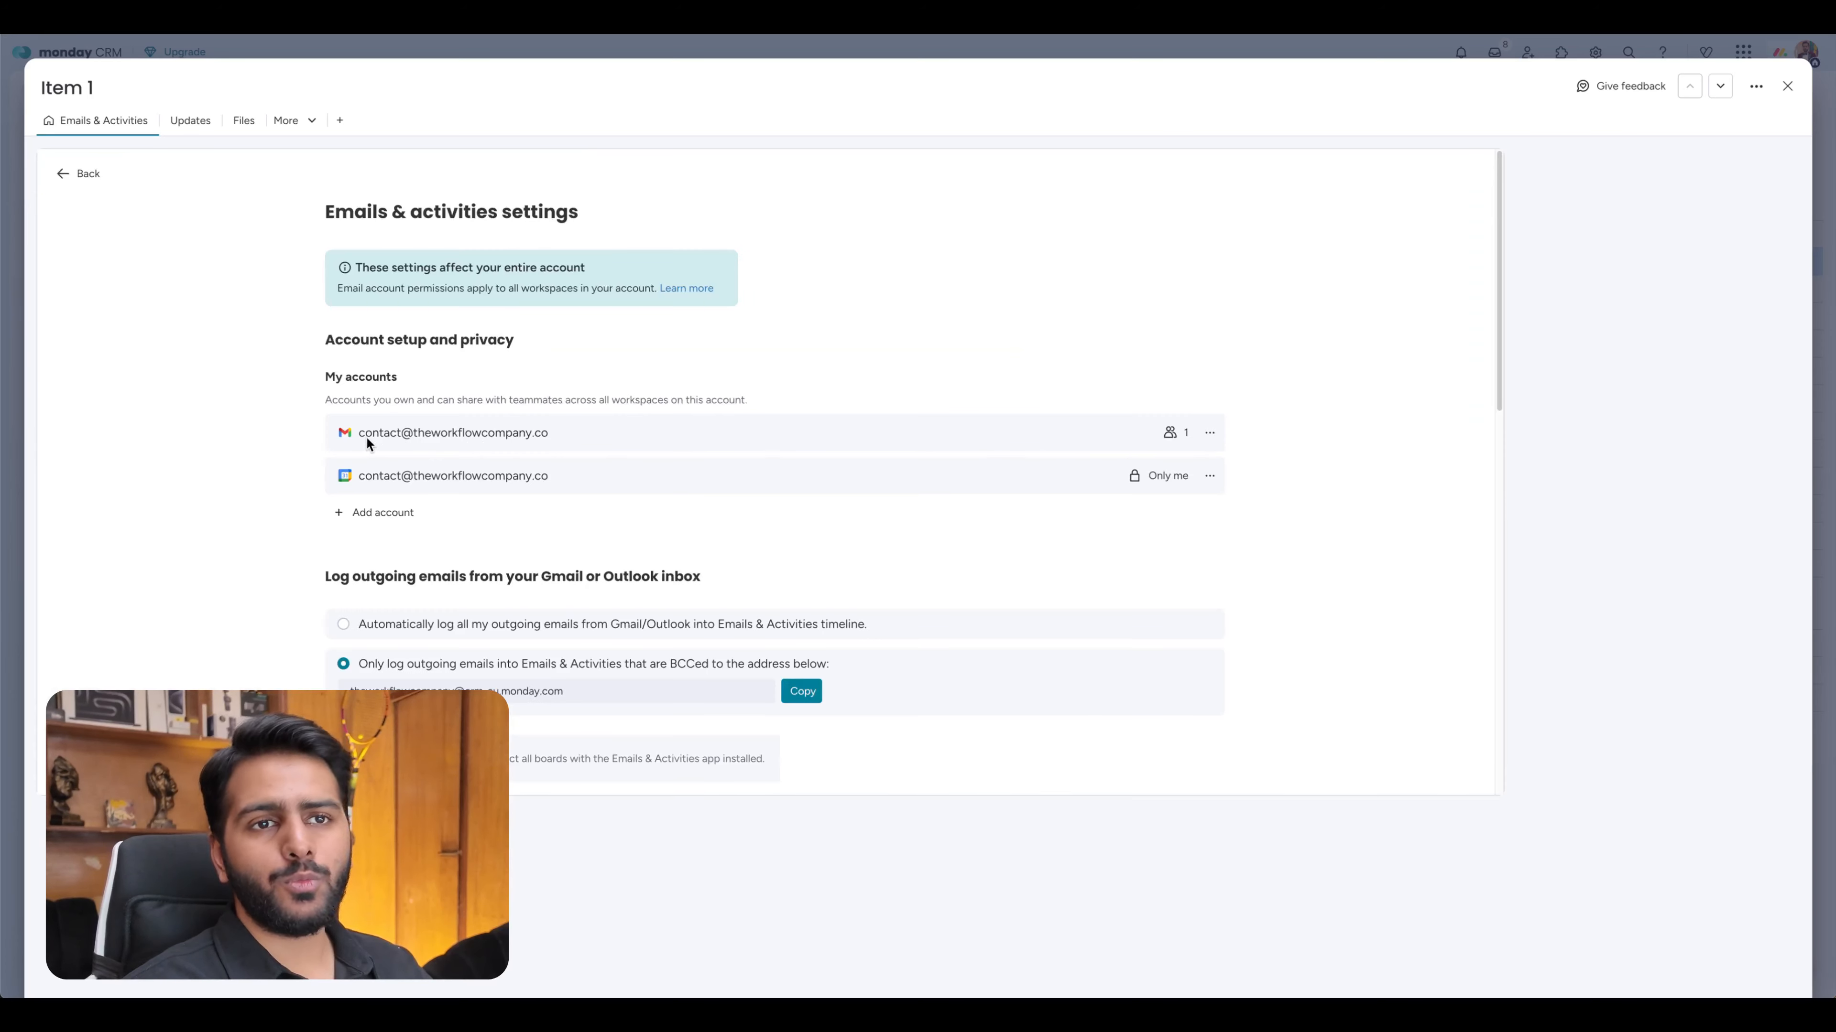
Open the share options of the connected Gmail account and look over who has access and where people can be added.
click(1208, 434)
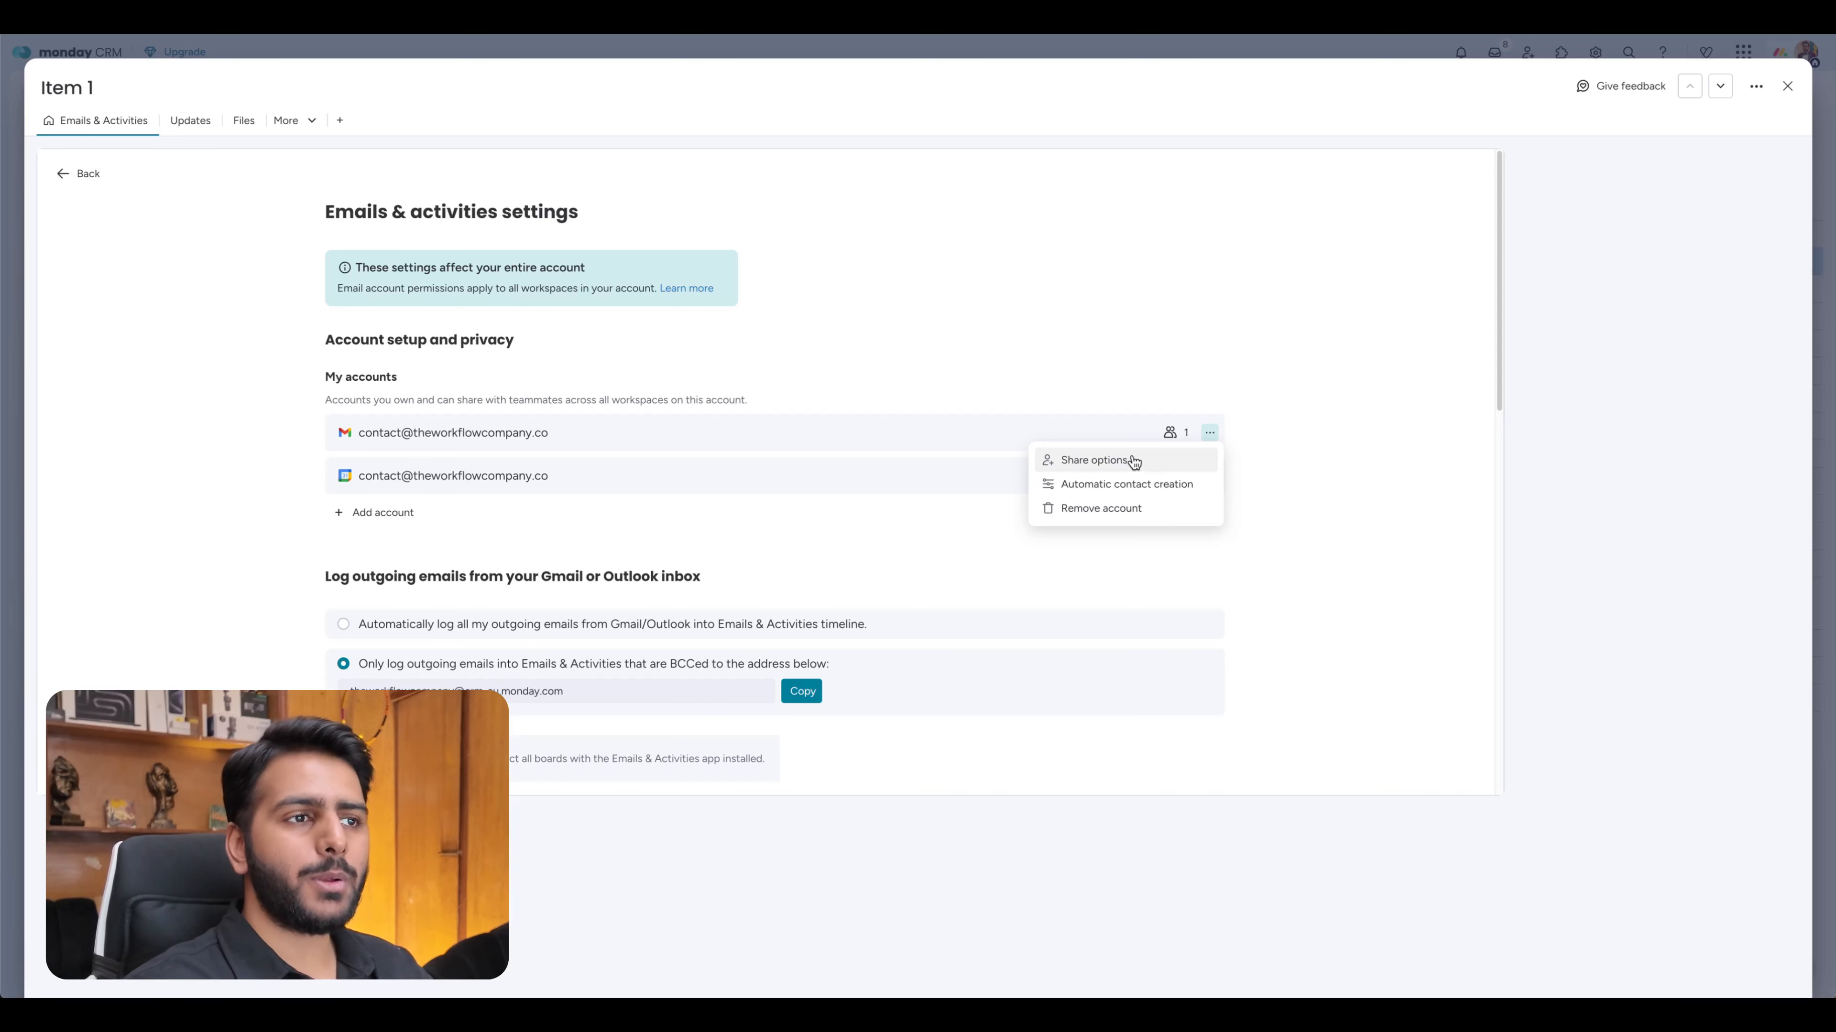
click(1091, 463)
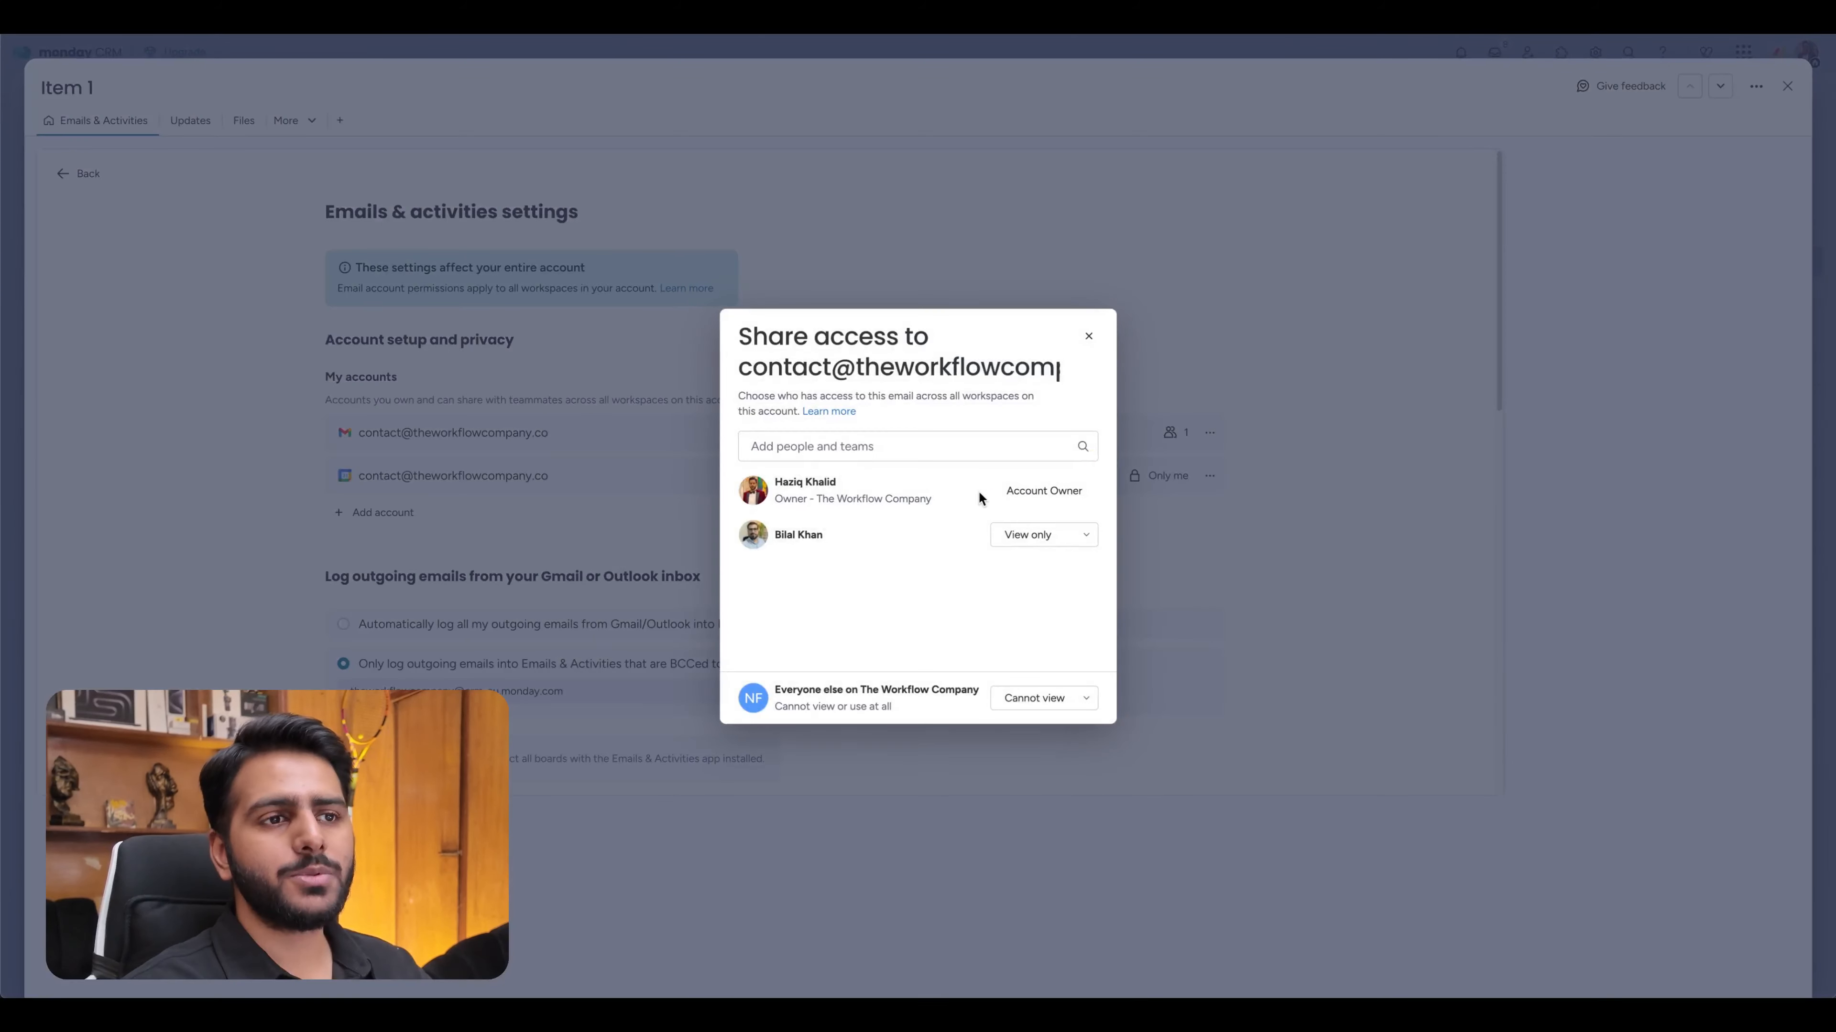
click(1041, 538)
click(843, 532)
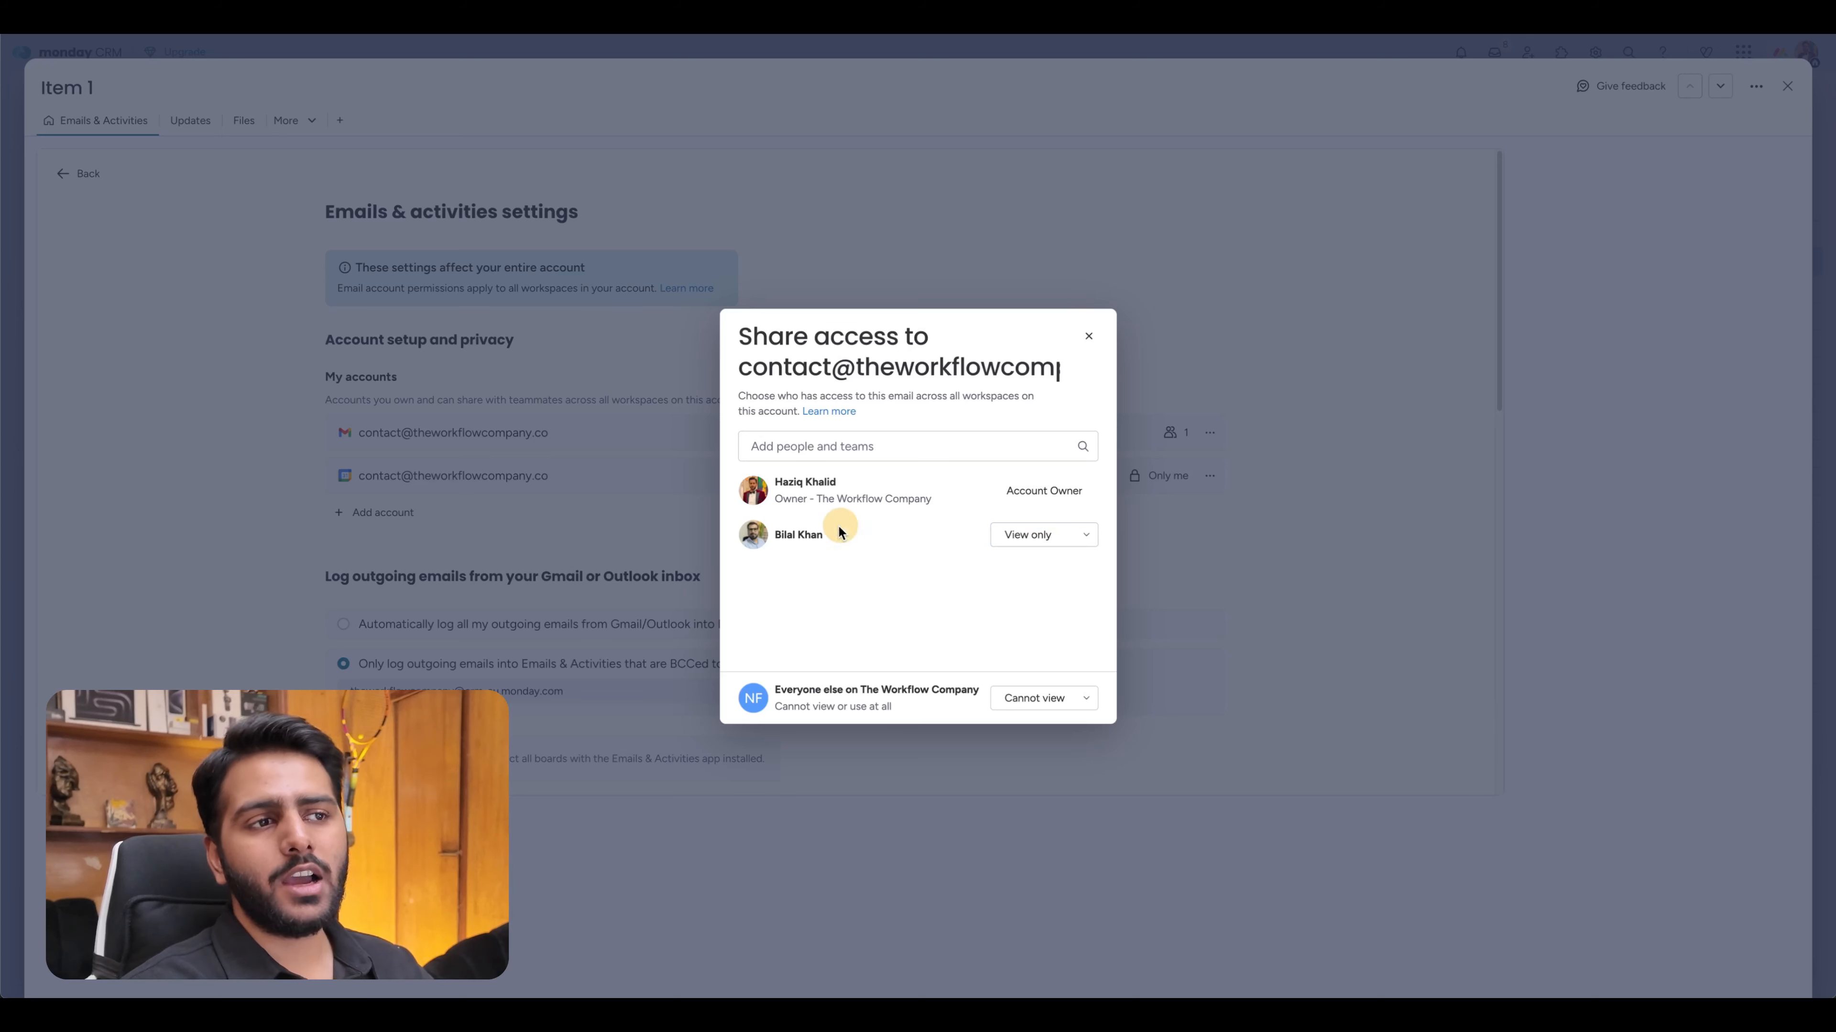
click(865, 444)
click(926, 453)
click(931, 594)
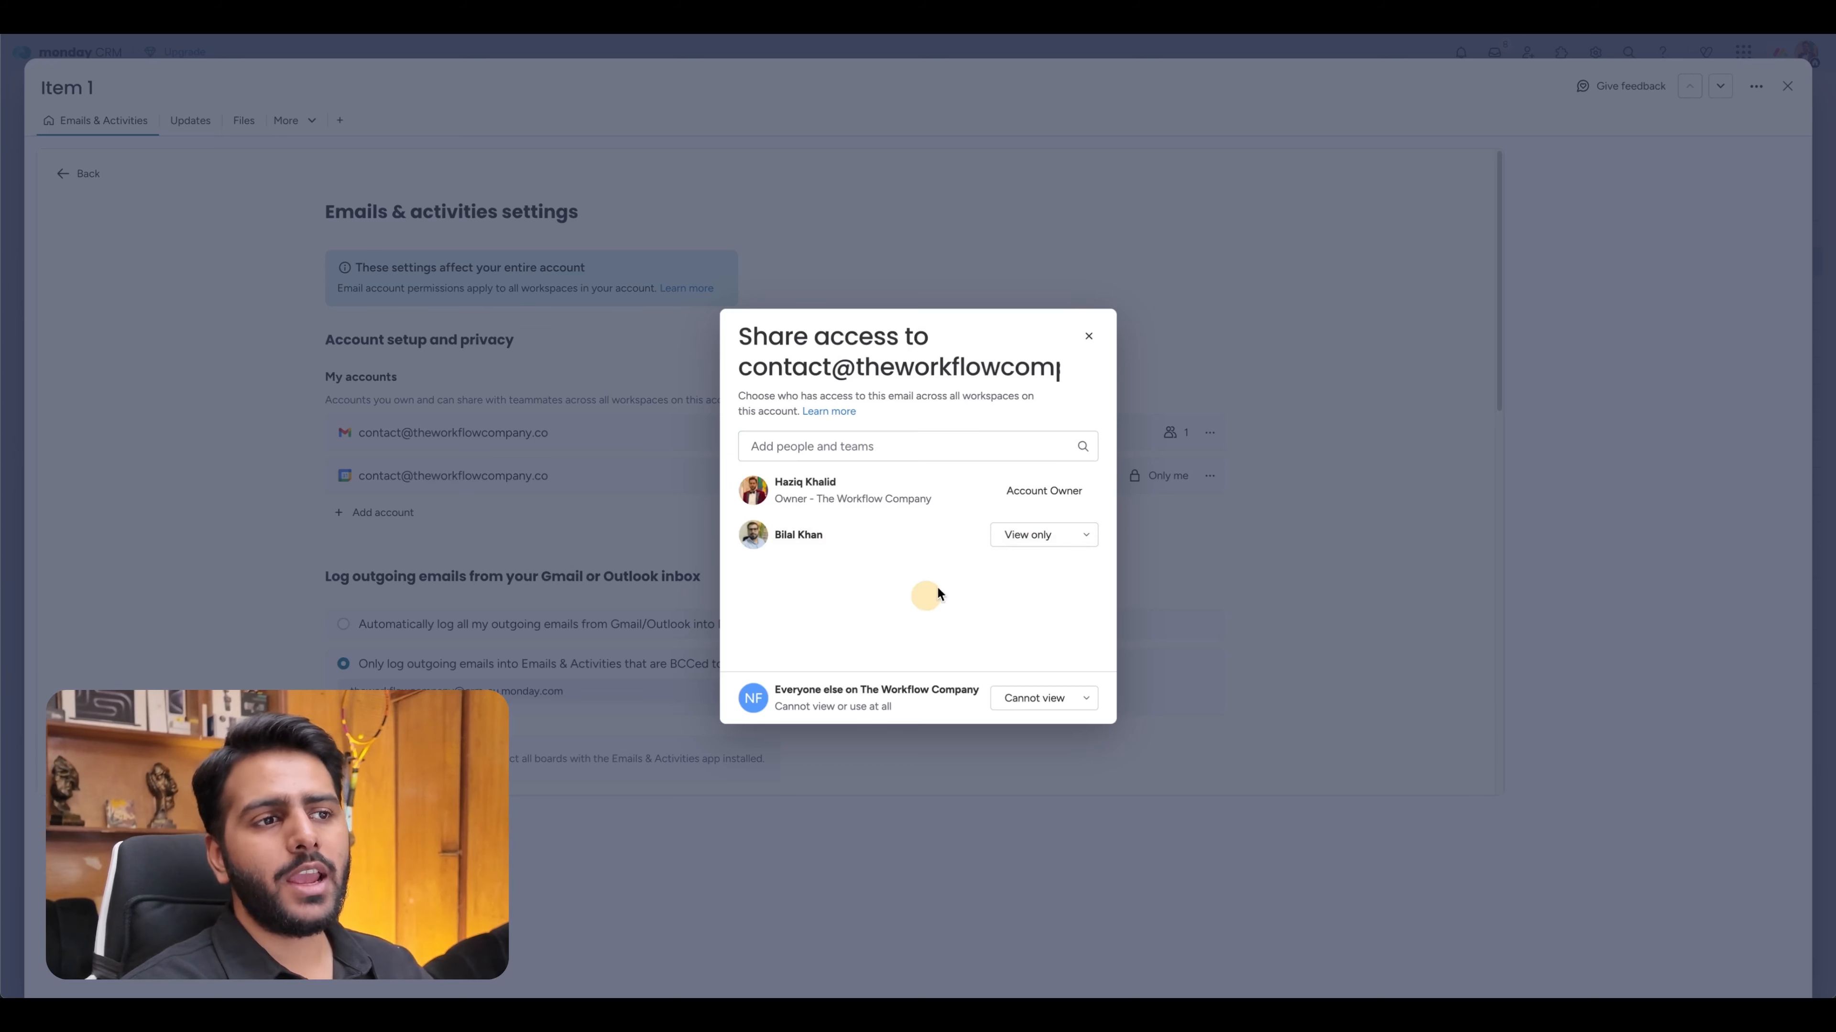
View the View only, Read & write and Remove choices for the teammate sharing the Gmail account, and close the share options.
click(1055, 534)
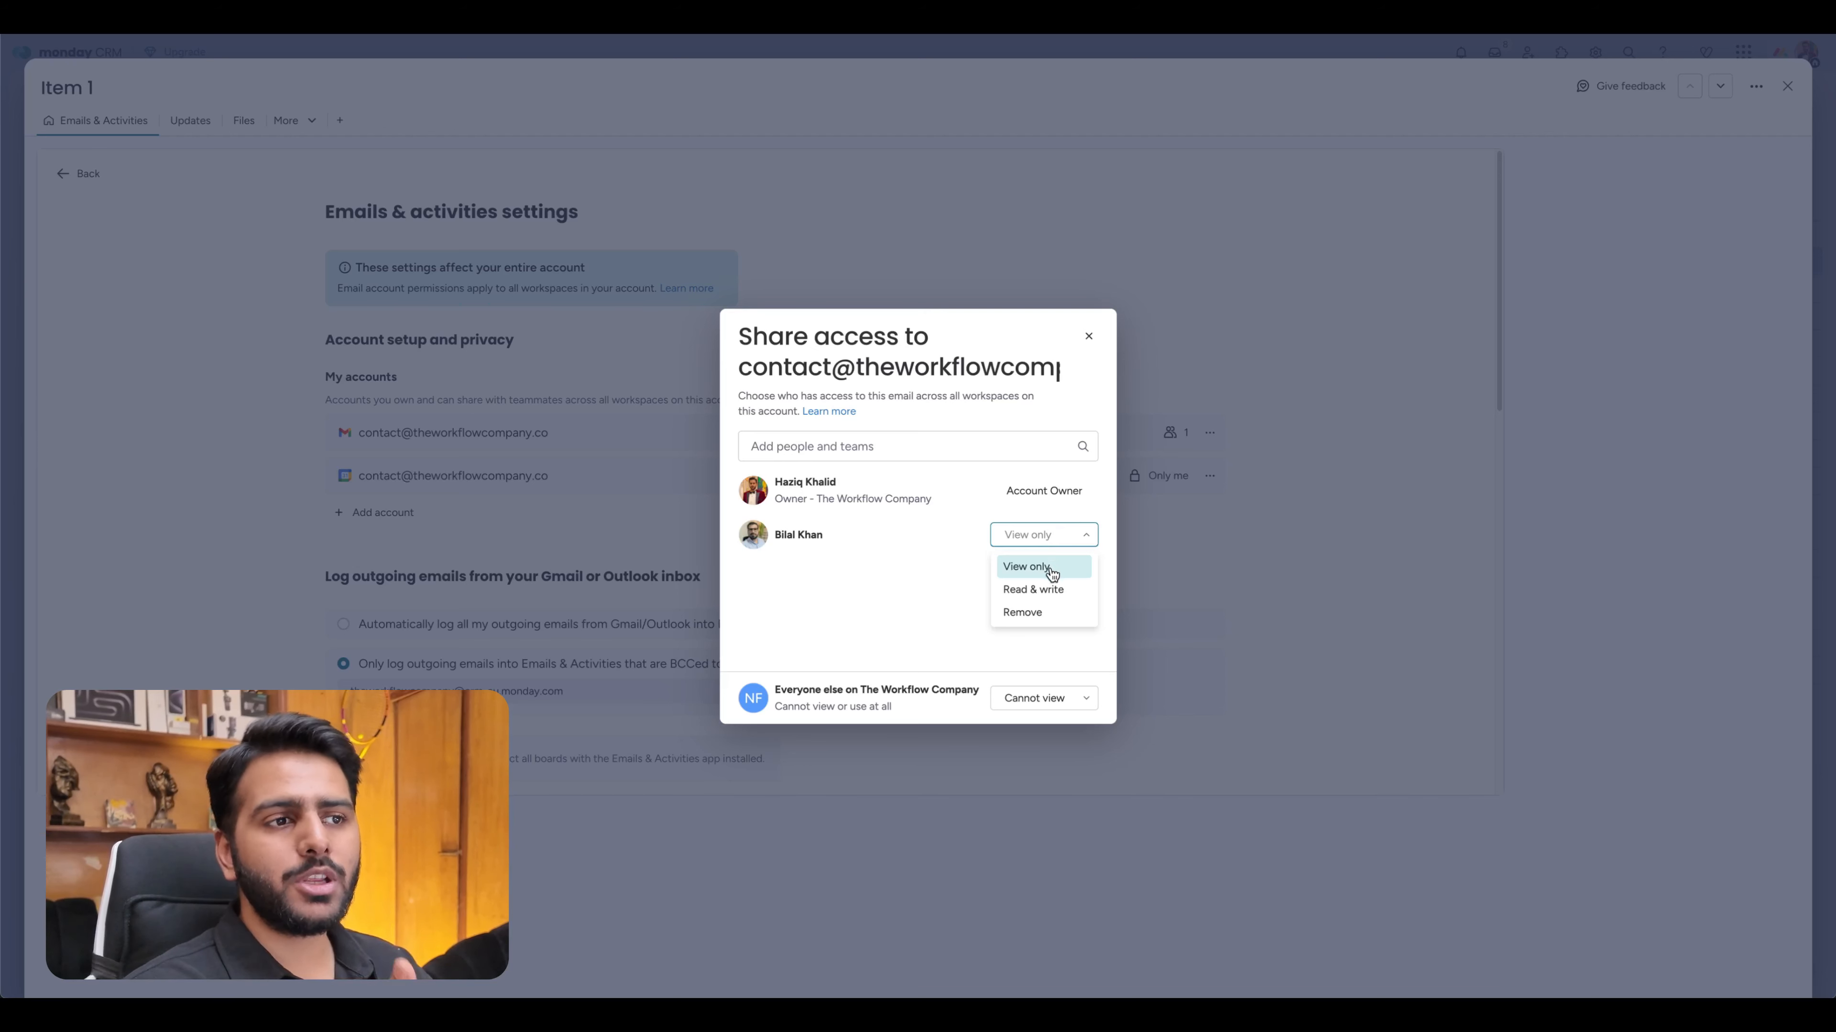
click(1051, 573)
click(448, 440)
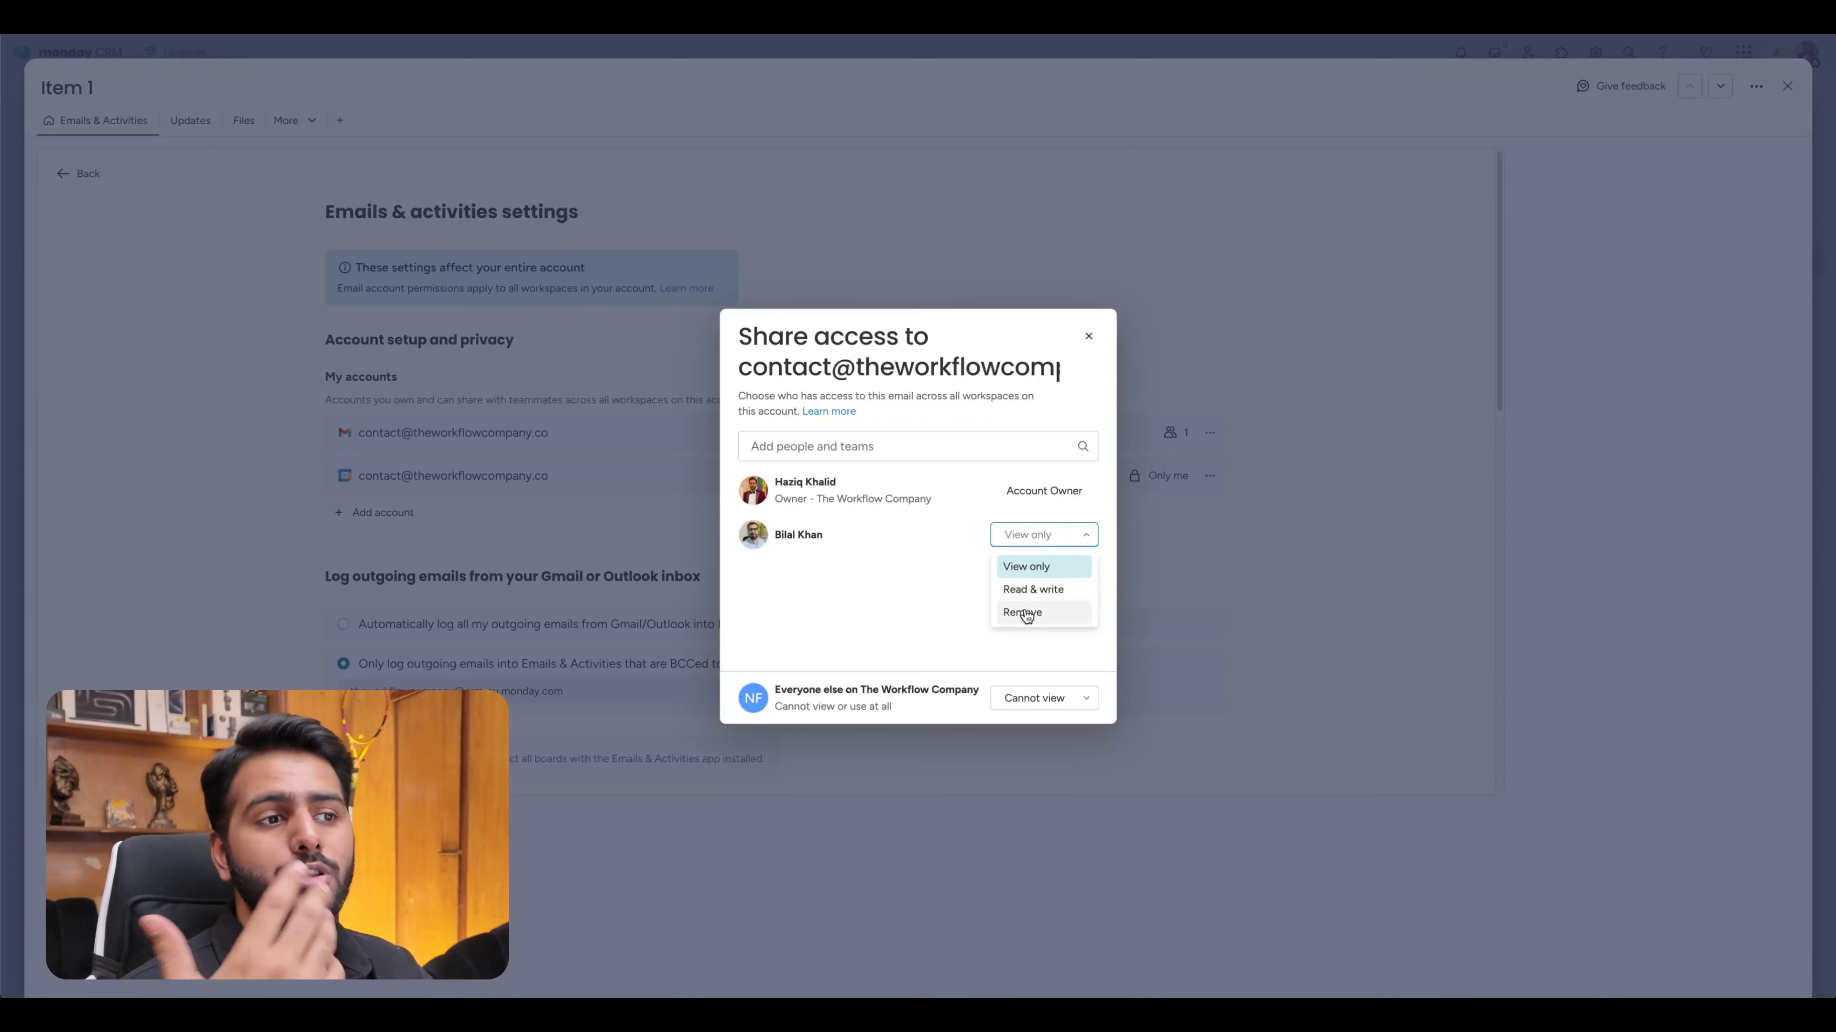
click(926, 597)
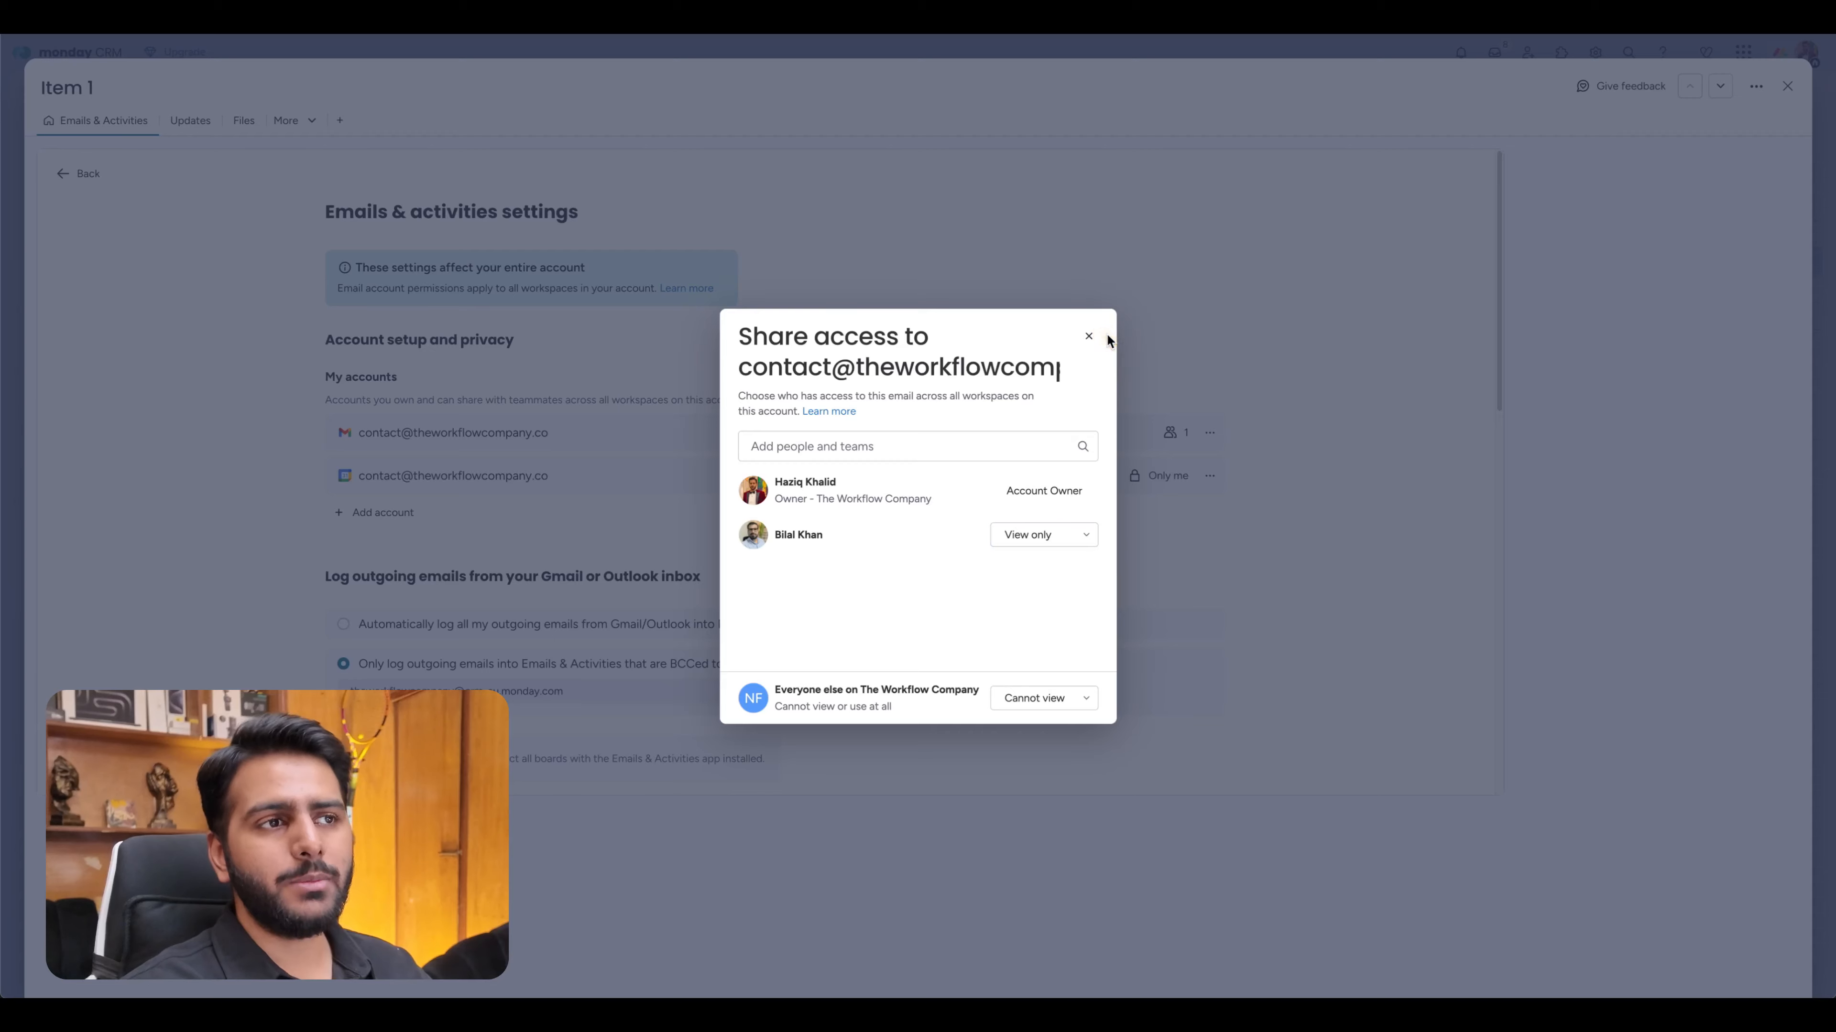
click(1088, 336)
Return to the account list in the Emails & Activities settings and view the connected Google Calendar account's share options.
click(80, 173)
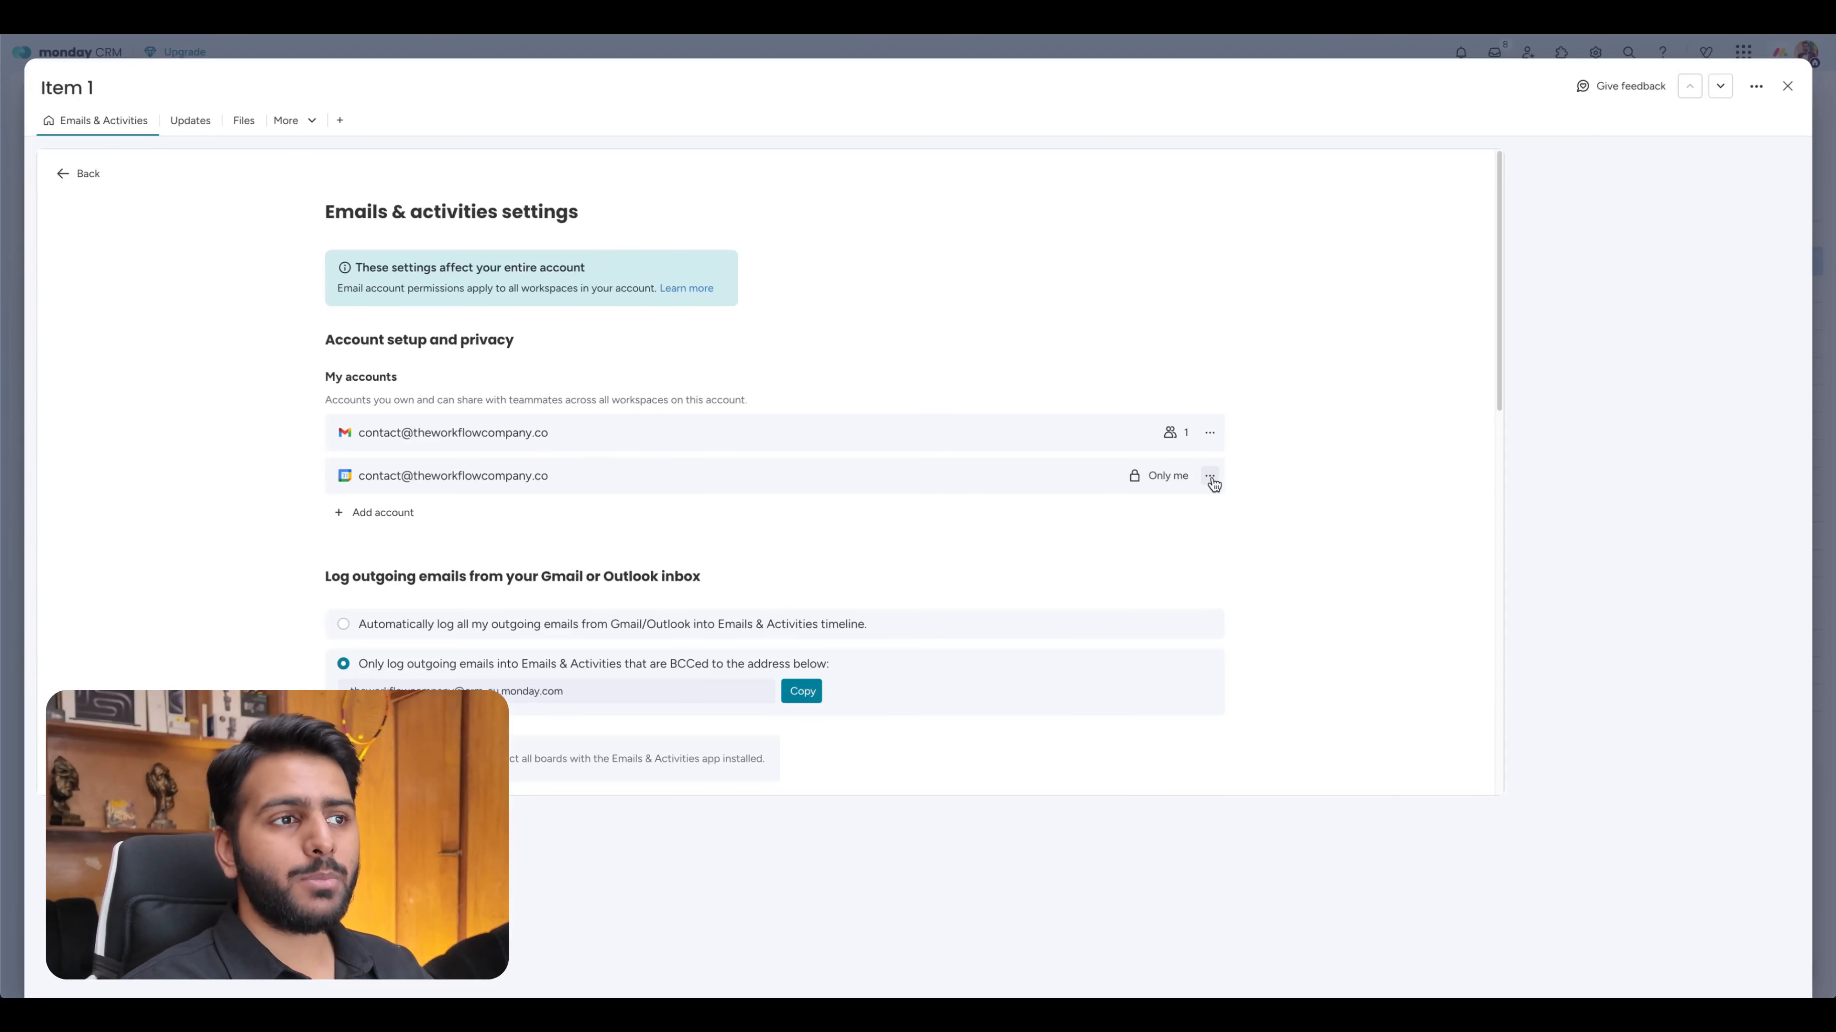
click(539, 491)
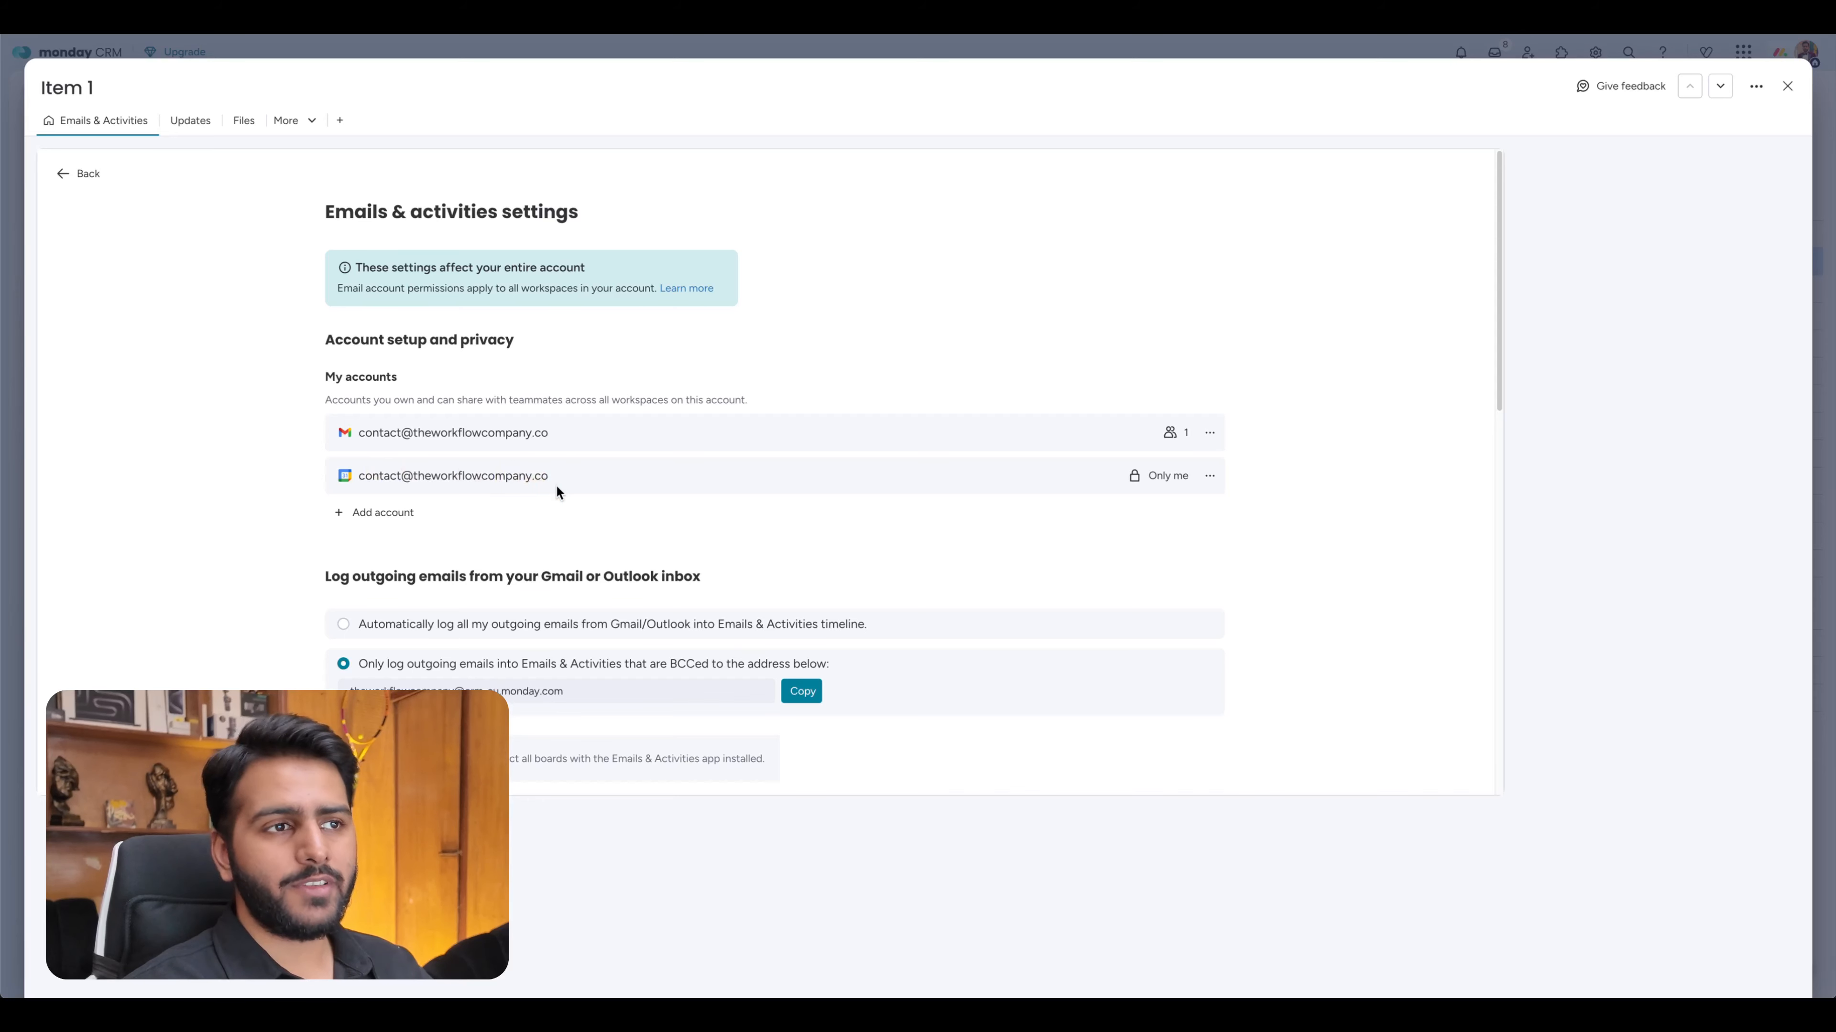
click(185, 122)
click(108, 121)
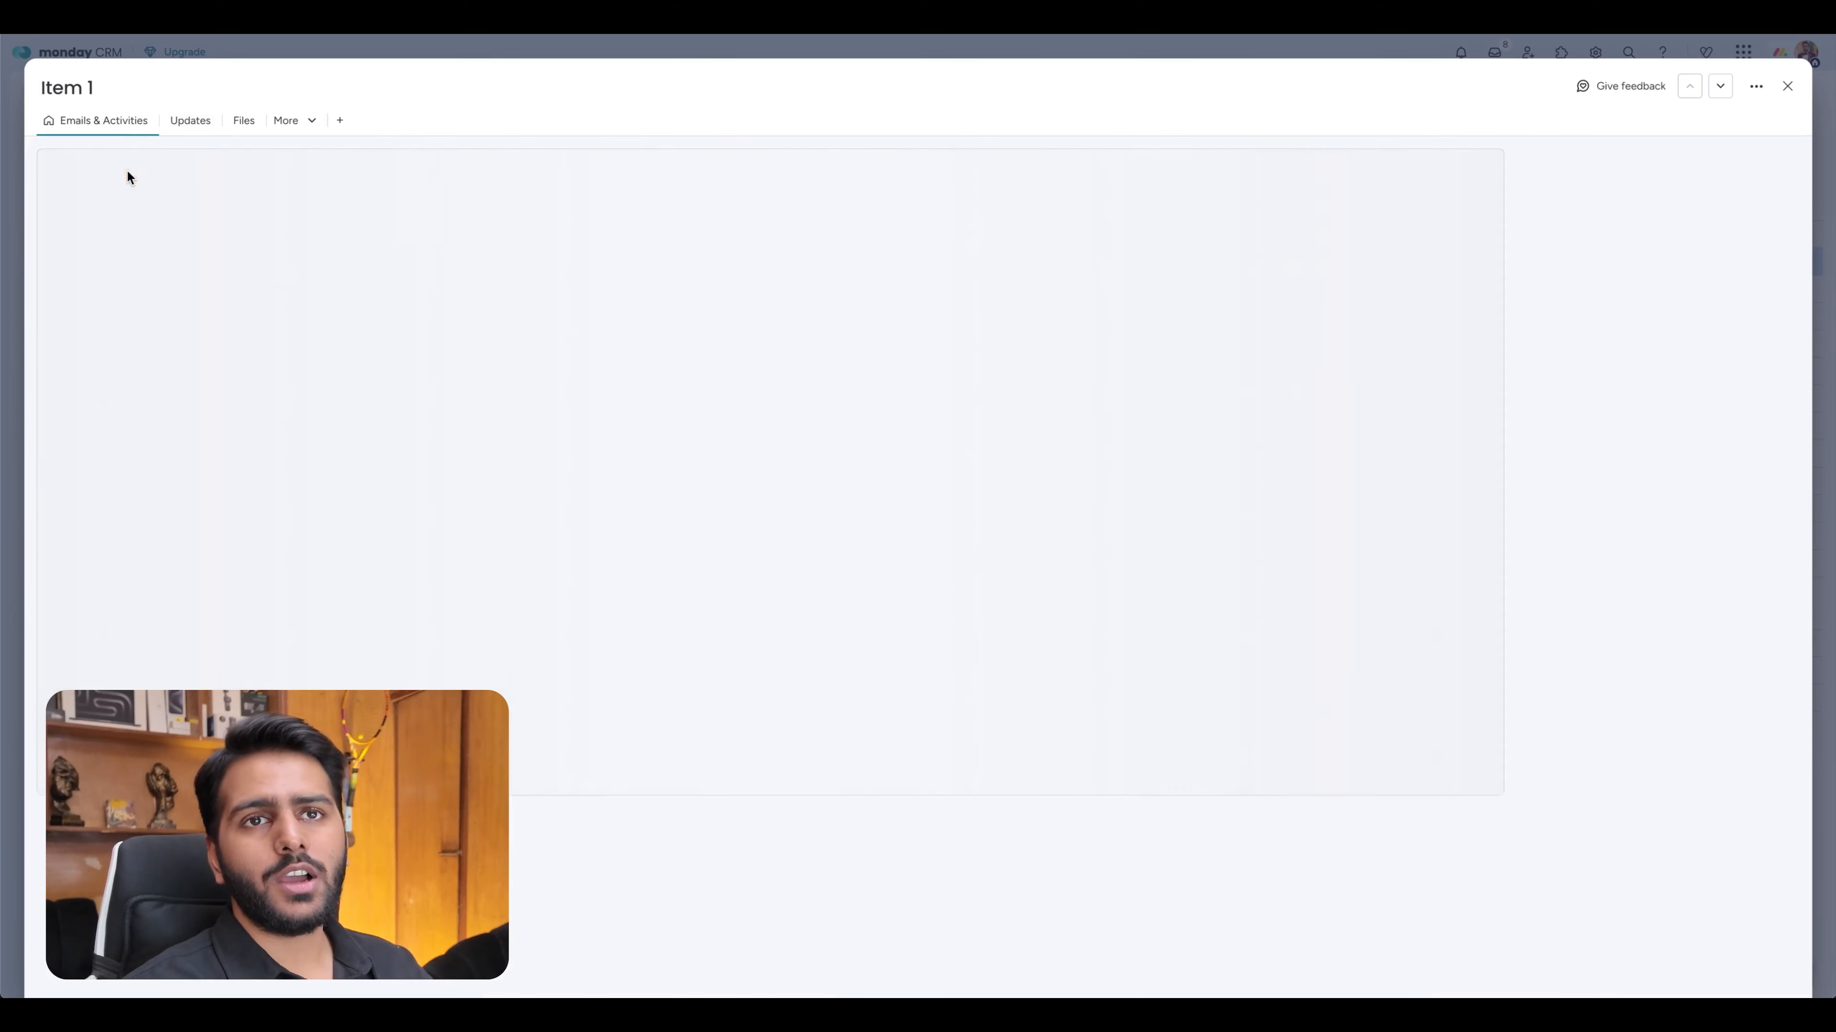
click(1210, 478)
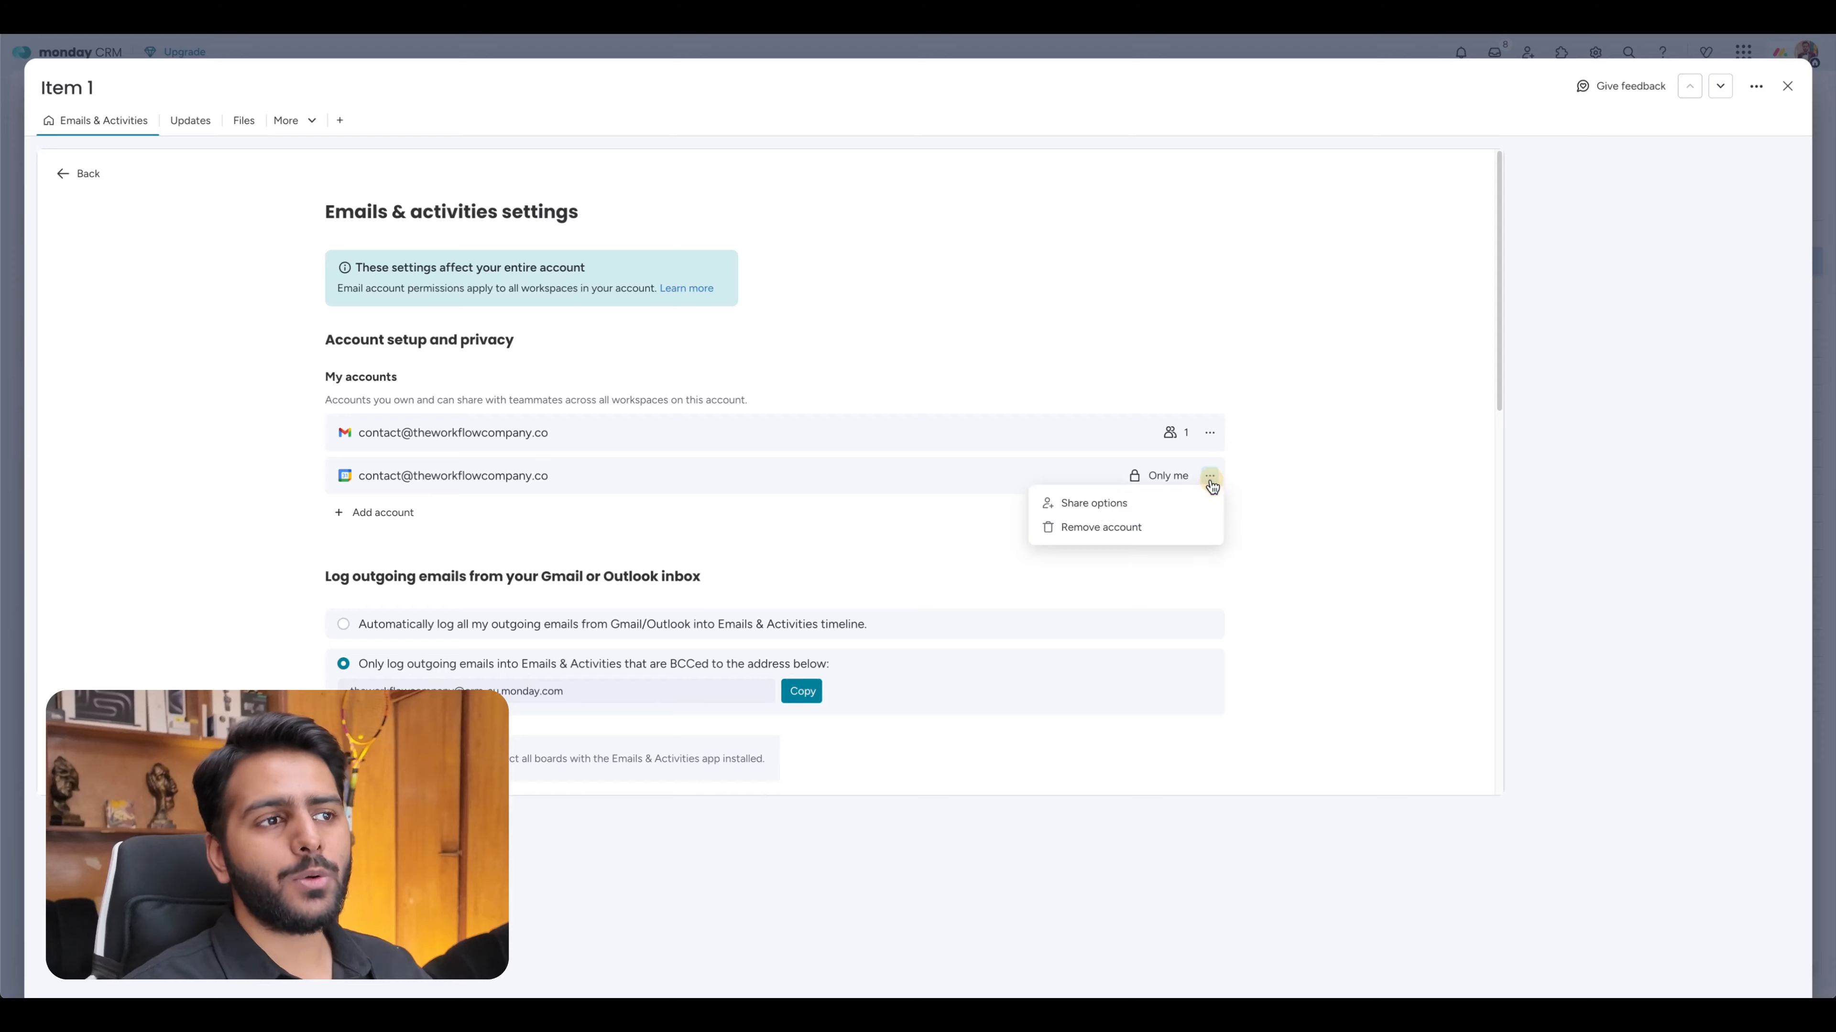
click(1095, 503)
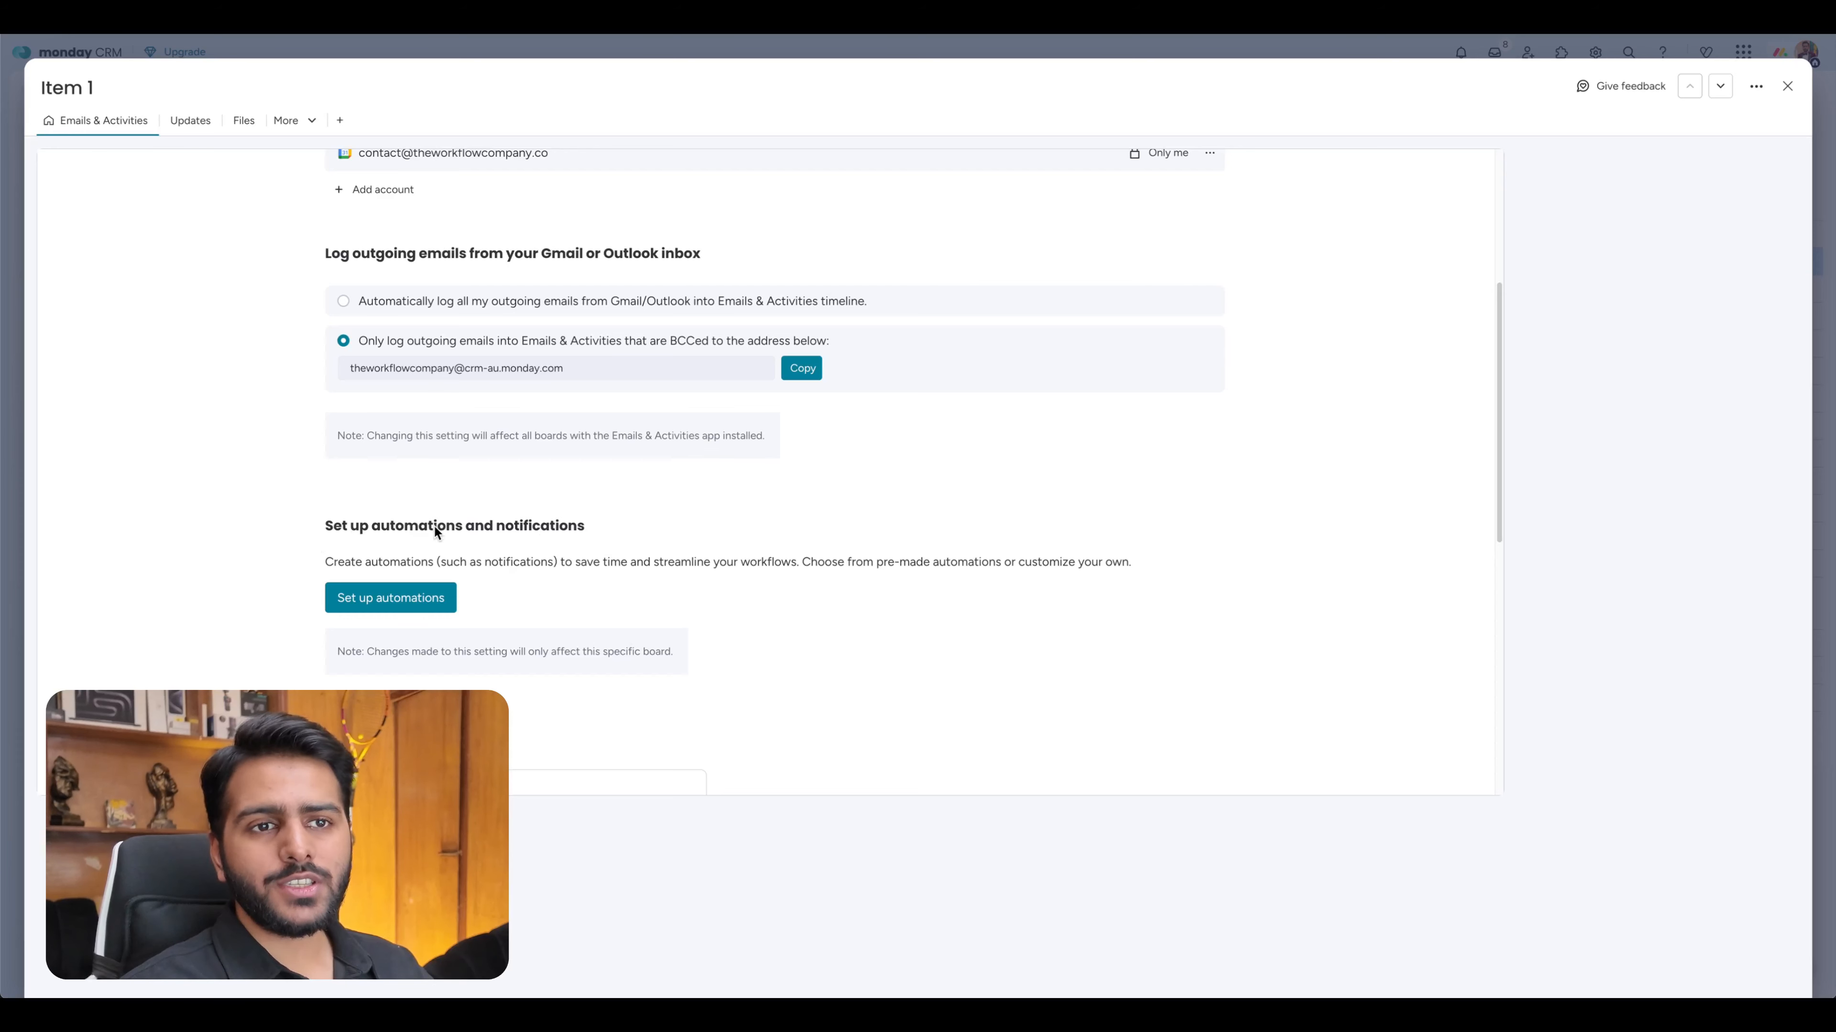
Open the email signature for editing and switch from the Simple format to HTML to view its code and preview areas.
scroll(436, 532, down, 3)
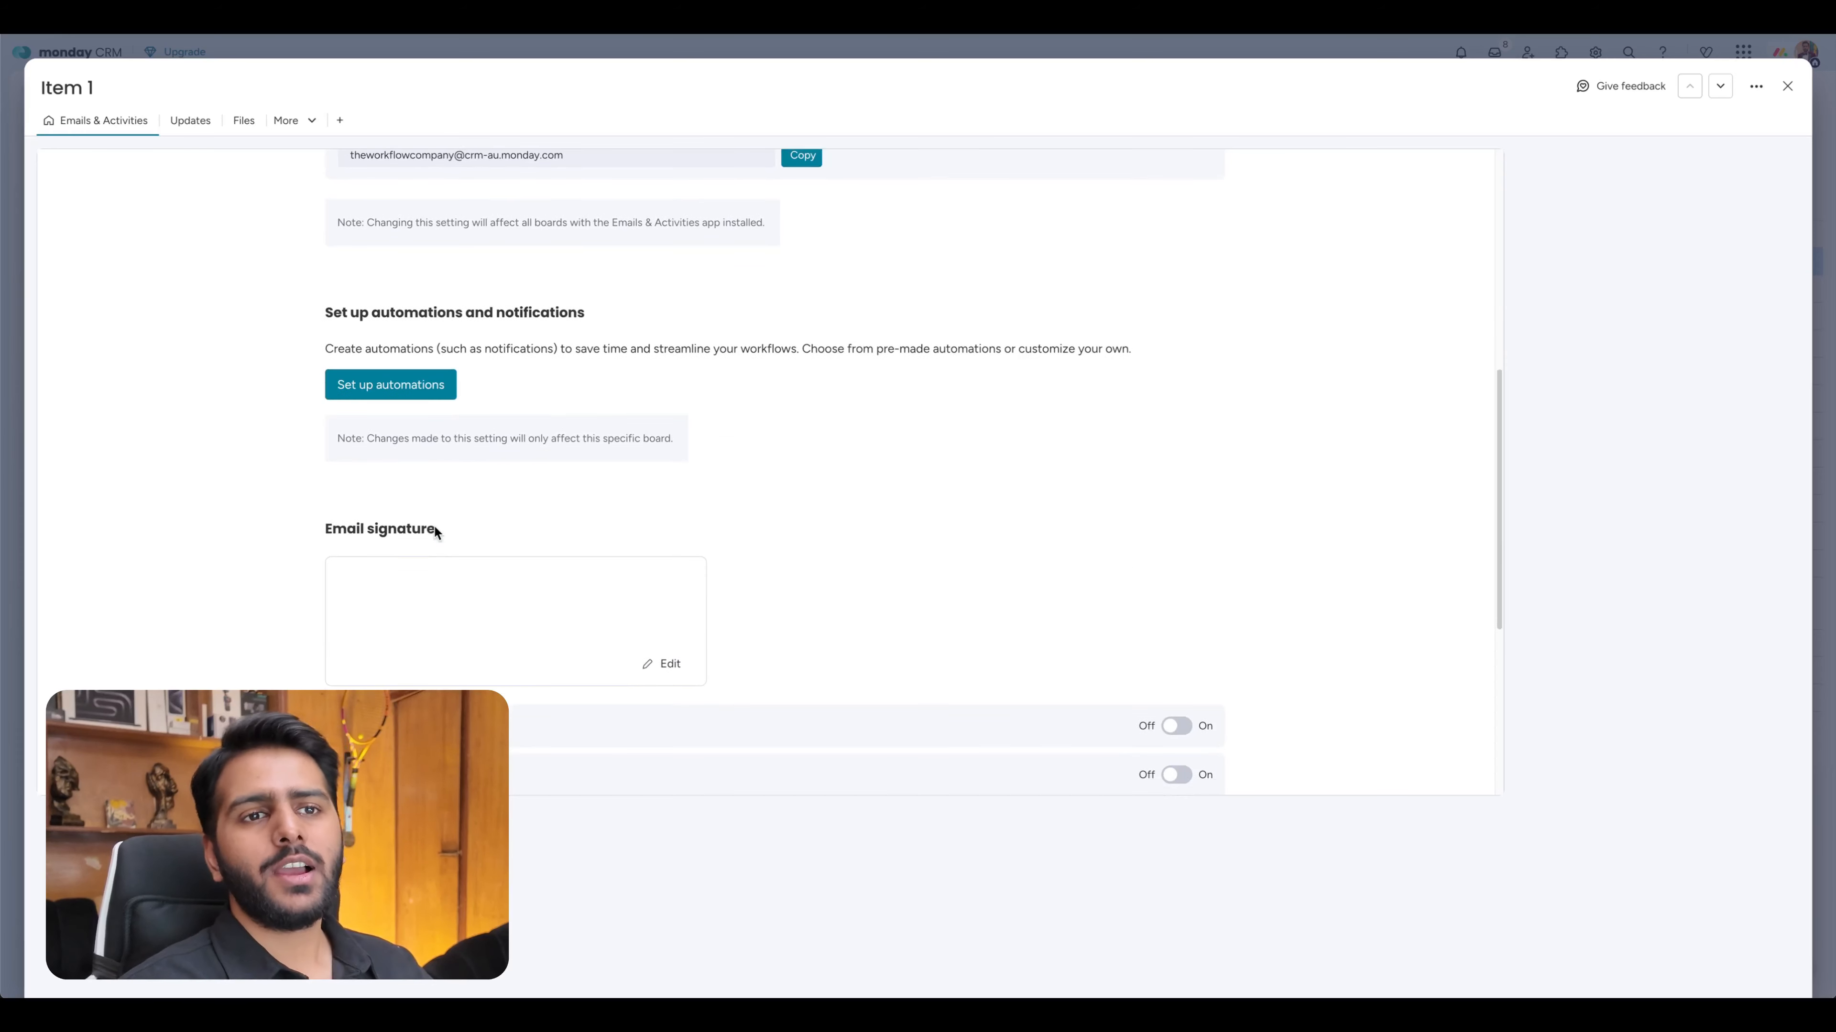
scroll(482, 536, down, 4)
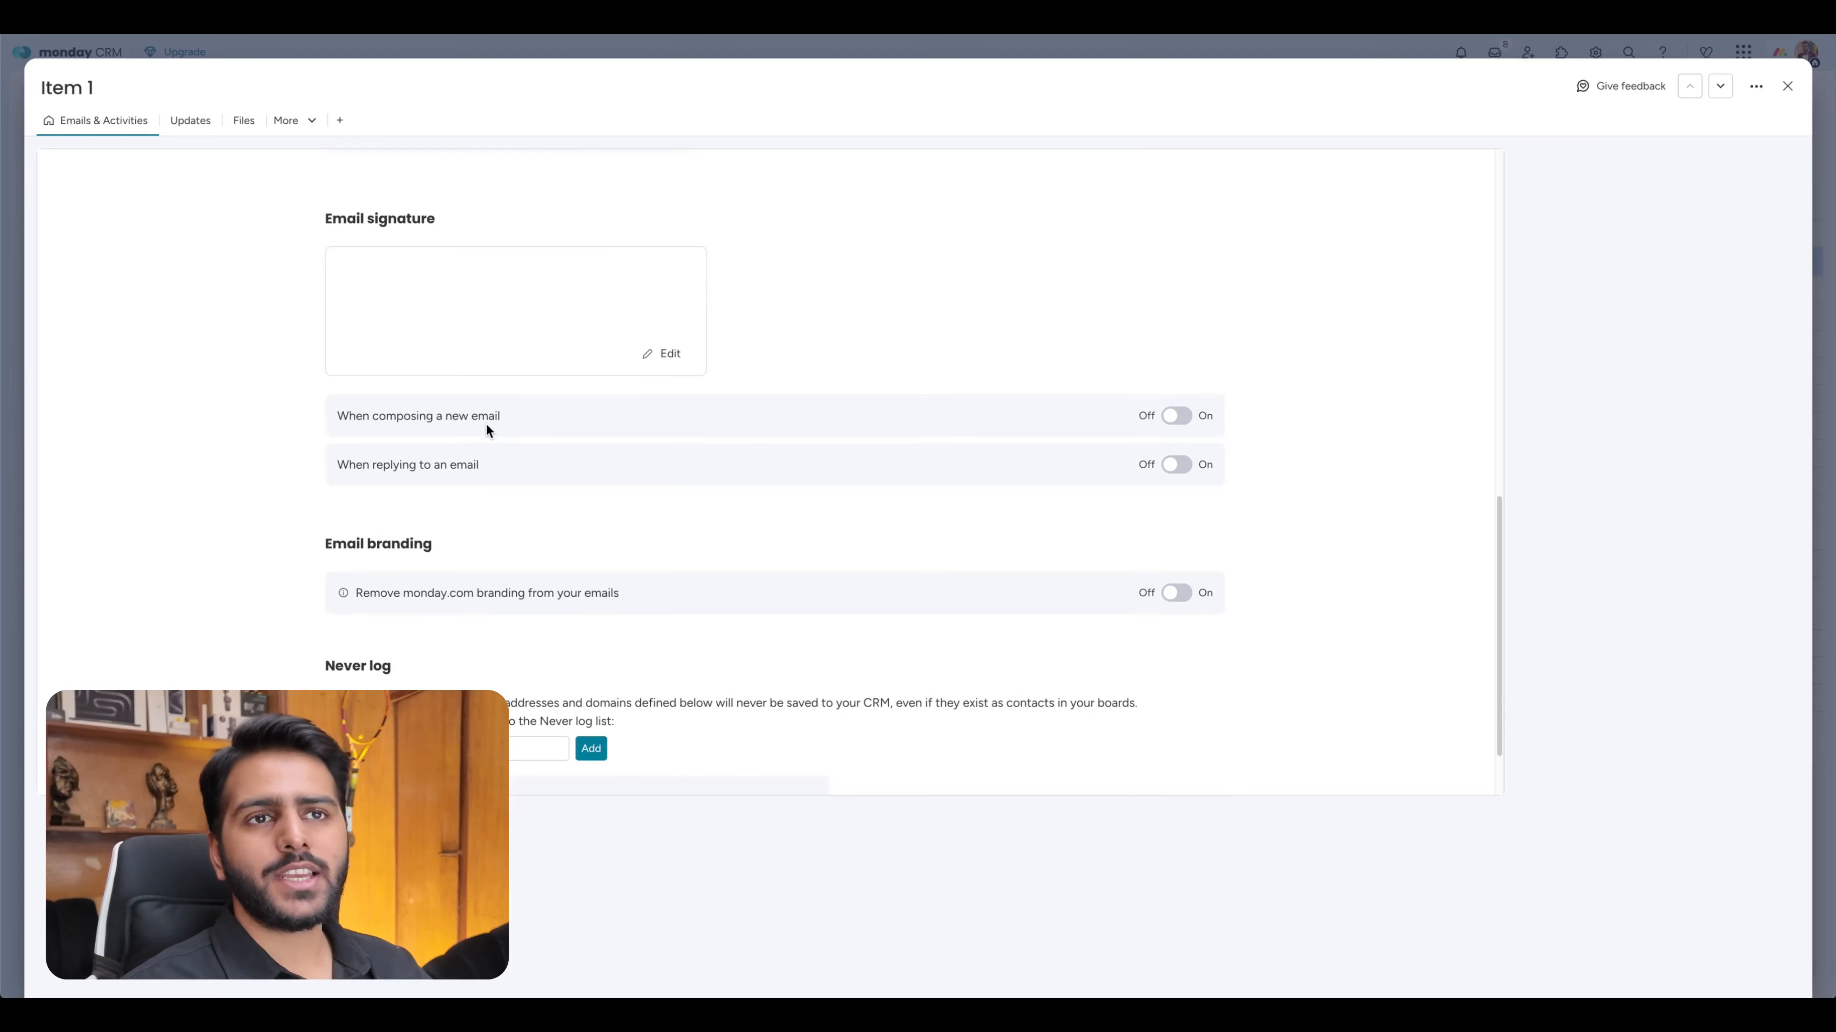
click(672, 356)
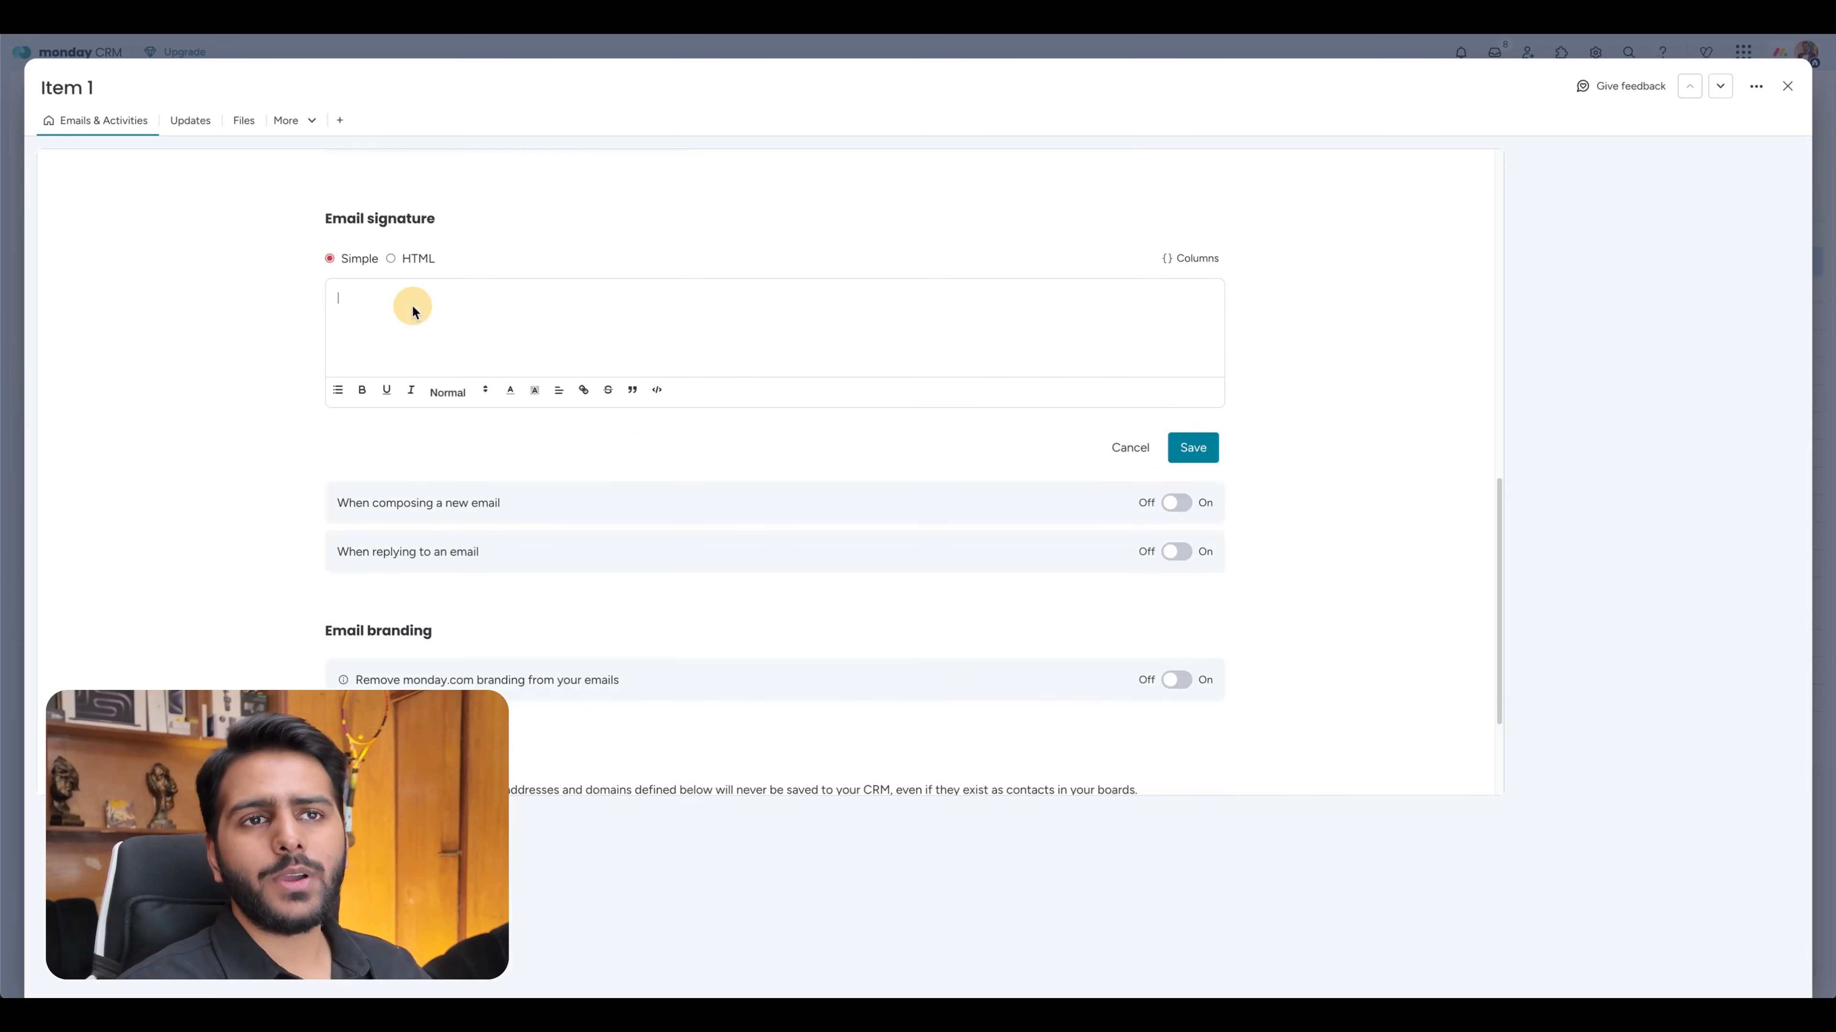
click(412, 260)
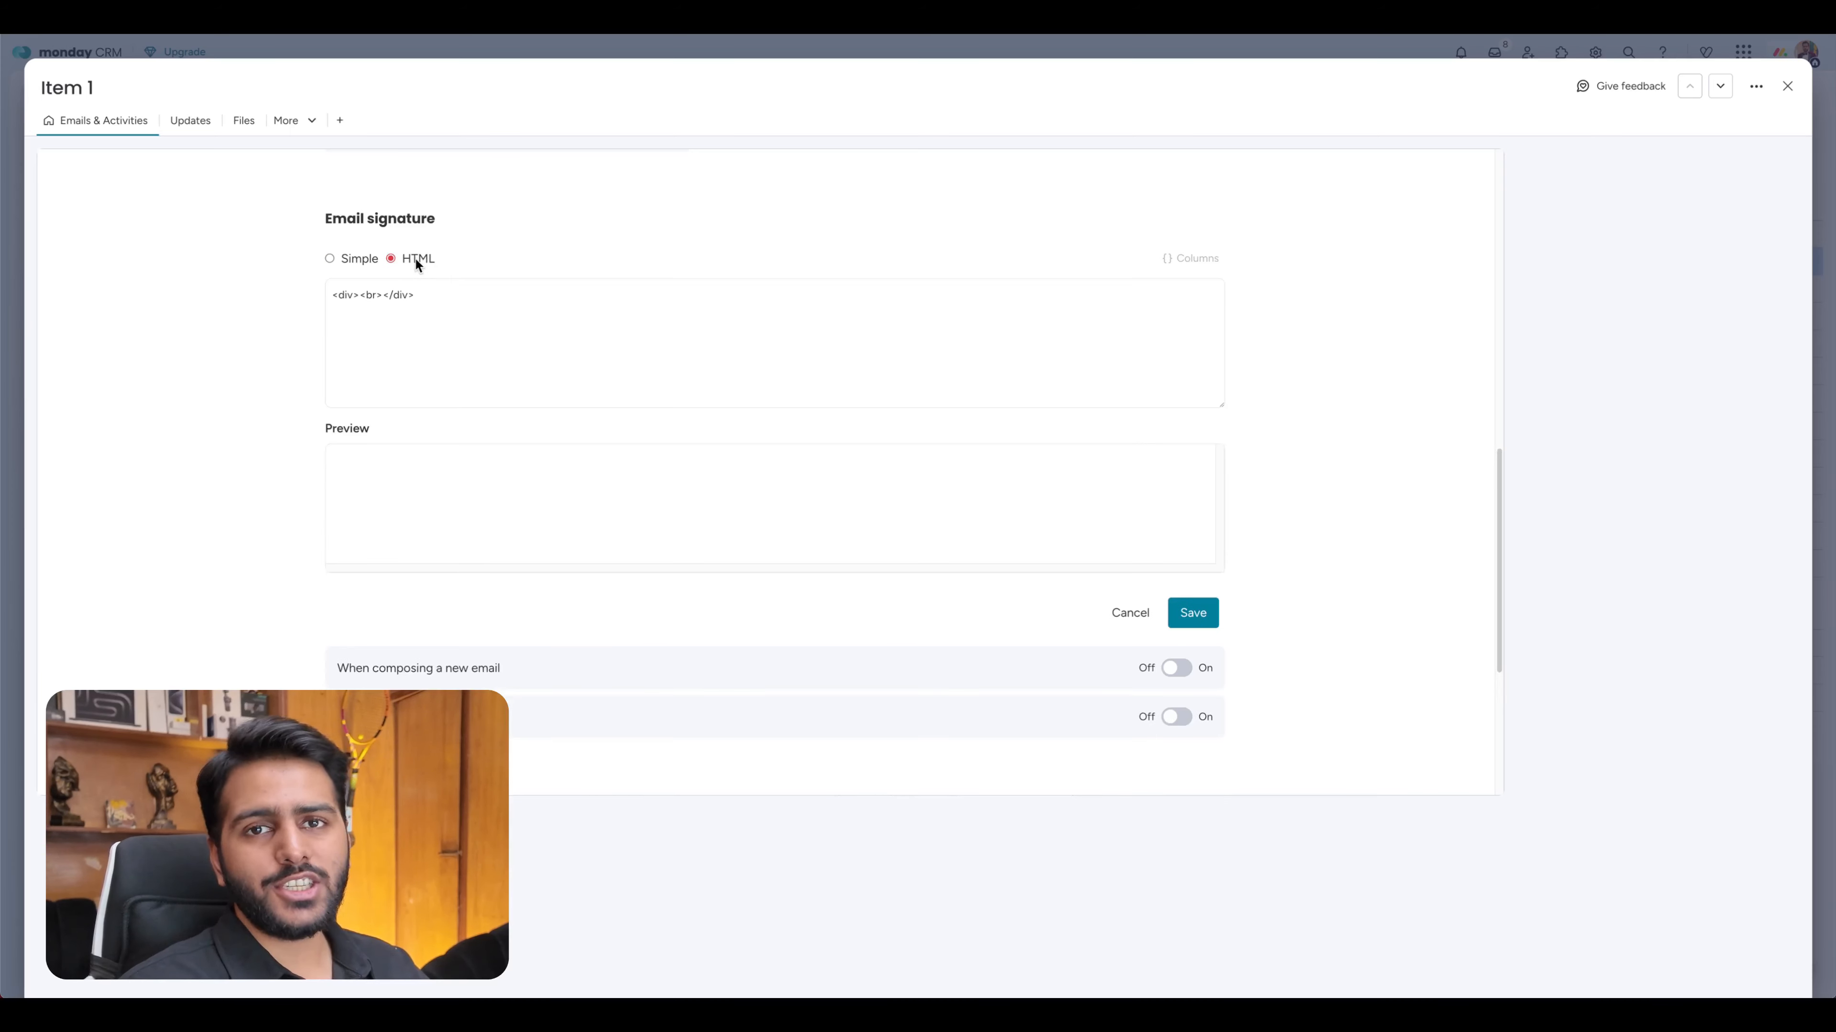
Try the option that removes monday.com branding from emails, turning it on and back off.
scroll(436, 519, down, 3)
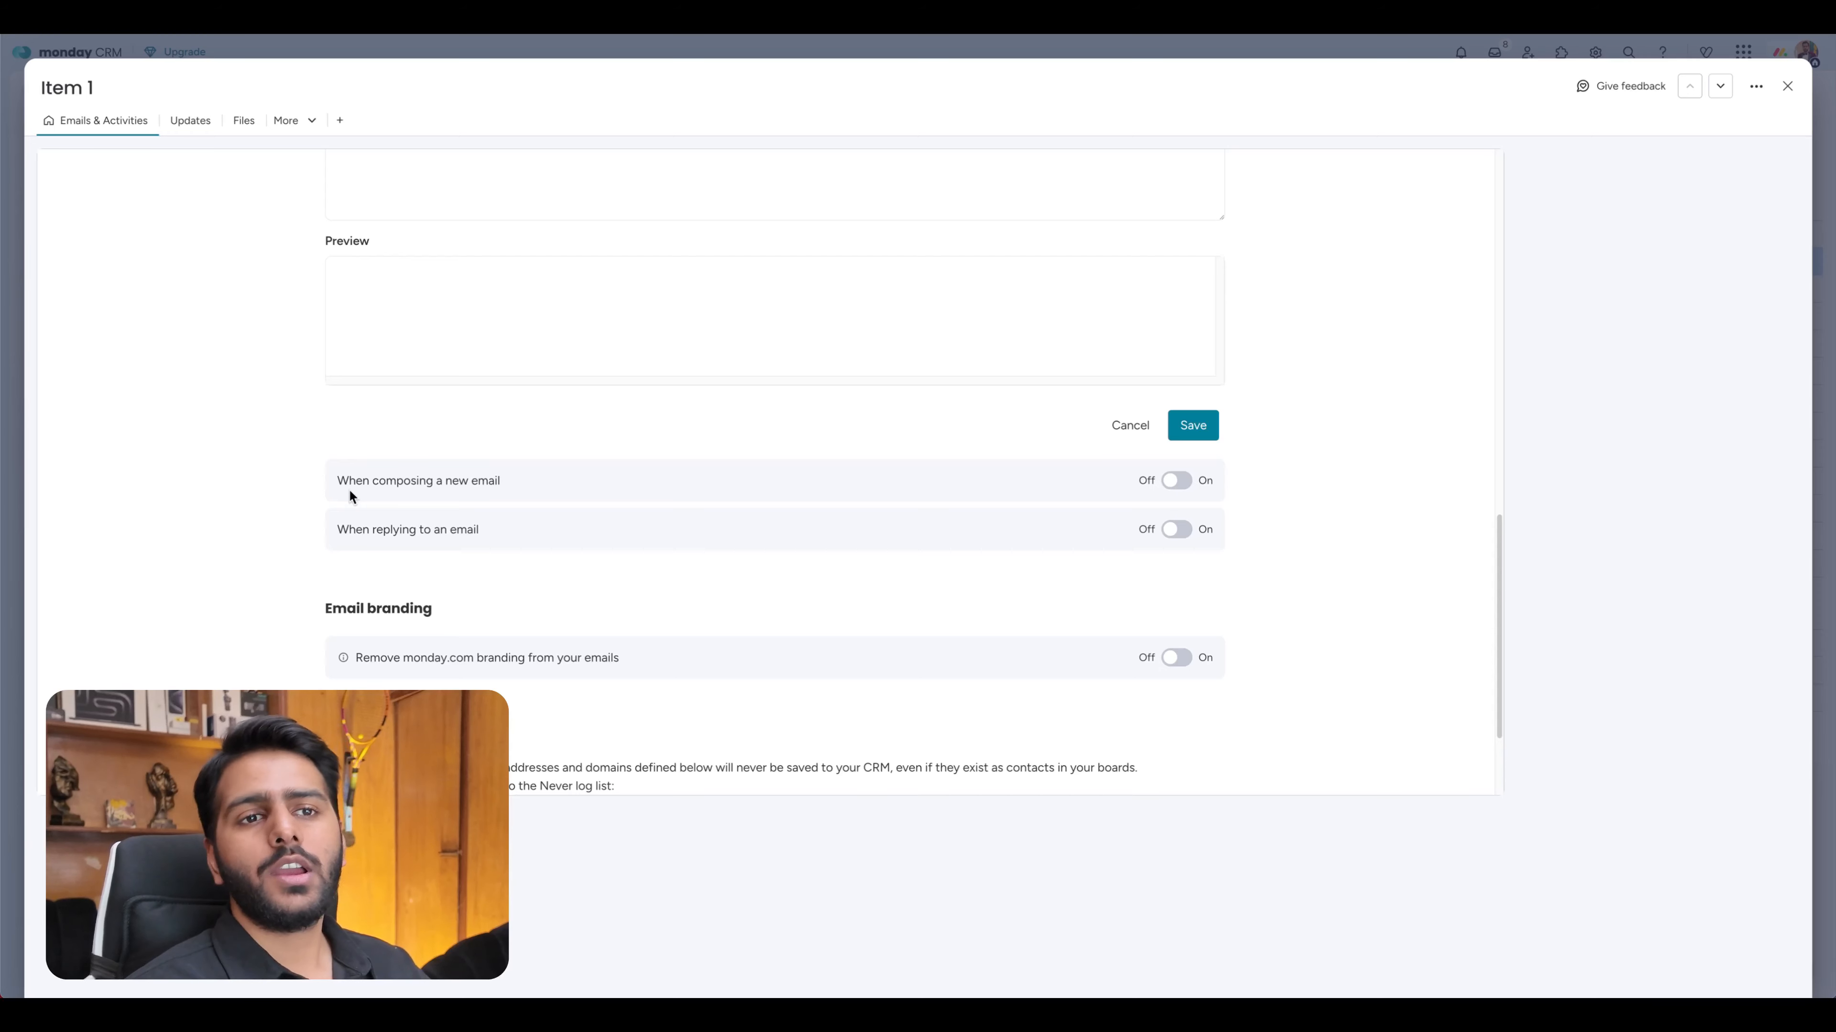
scroll(348, 488, down, 2)
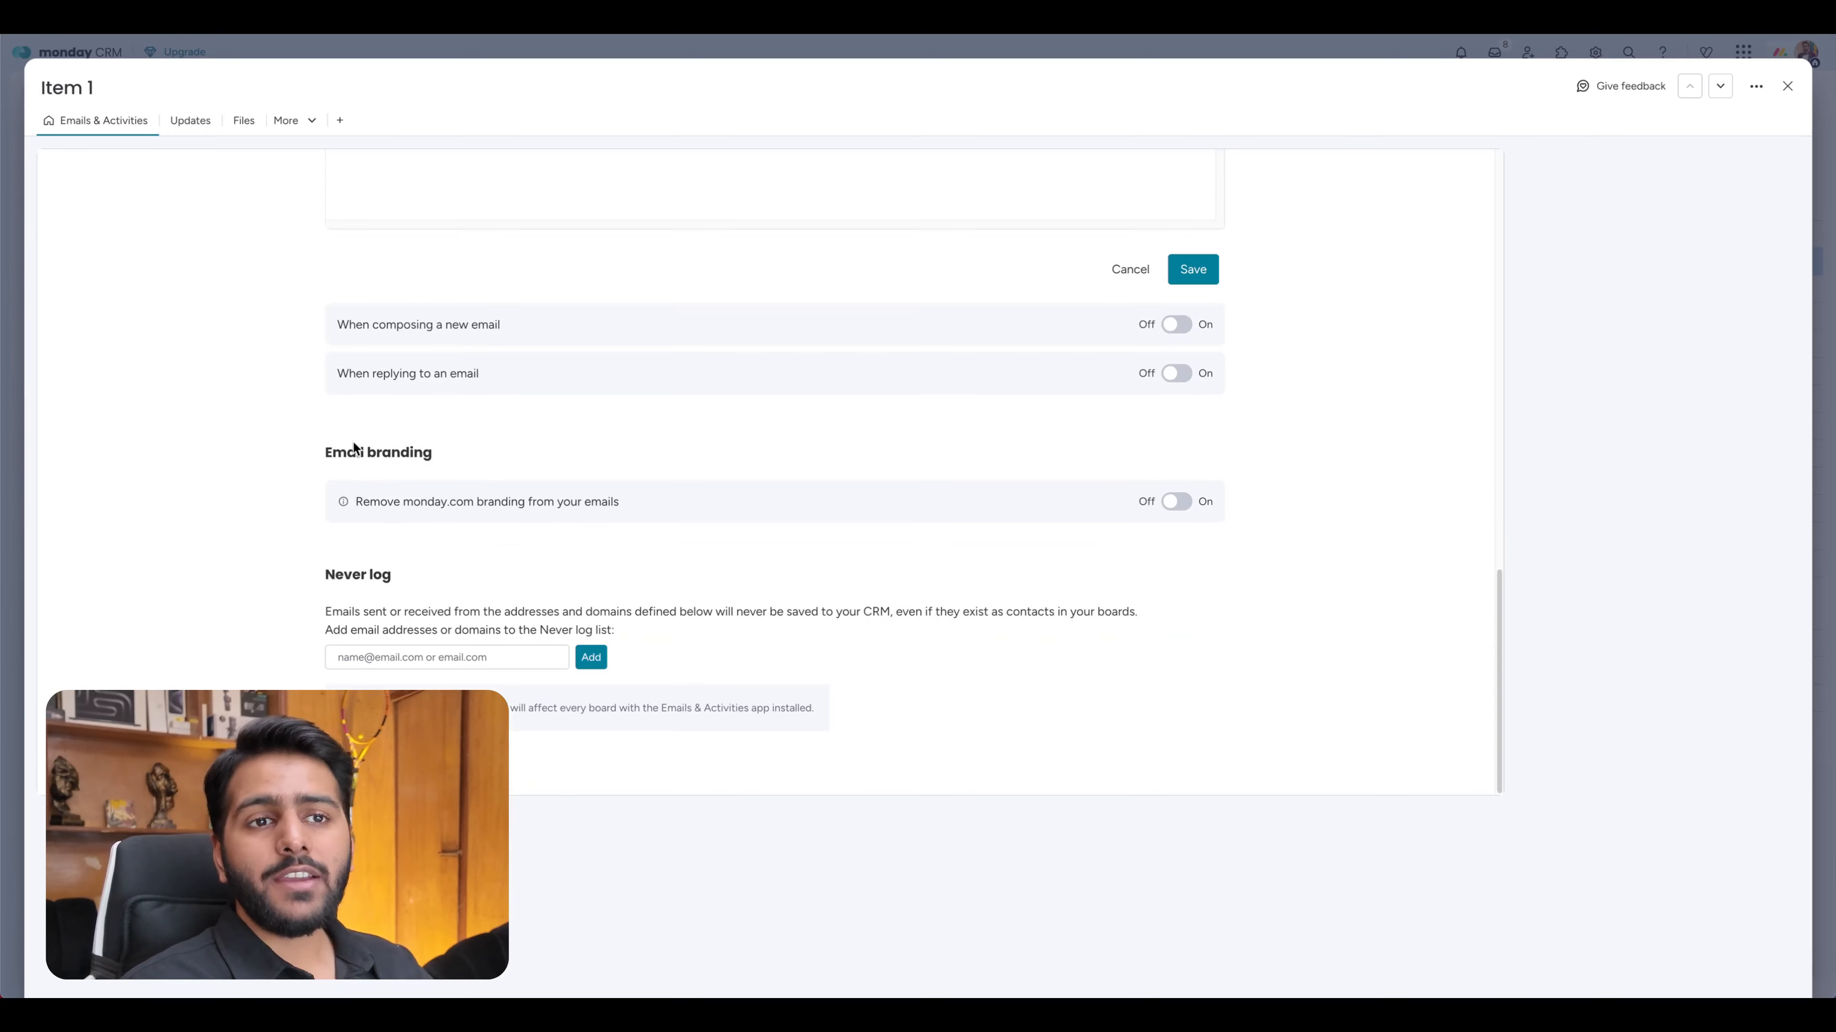
click(1180, 507)
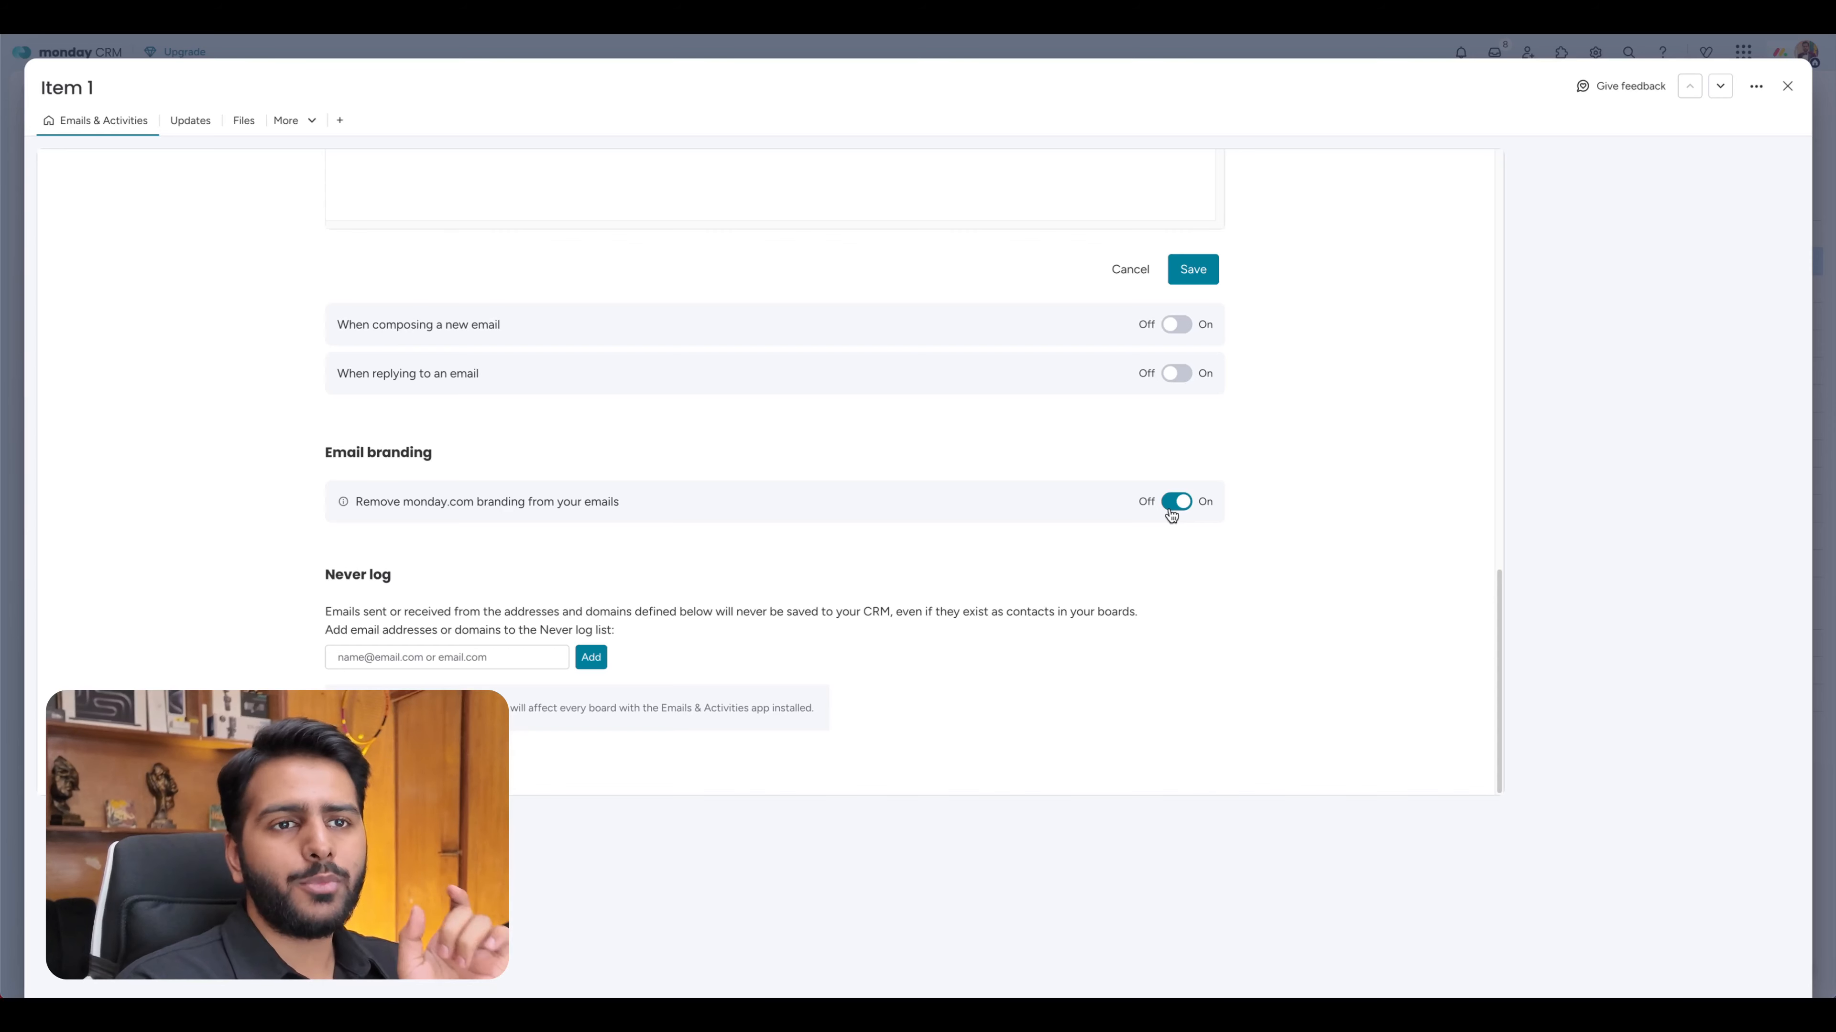
click(1182, 502)
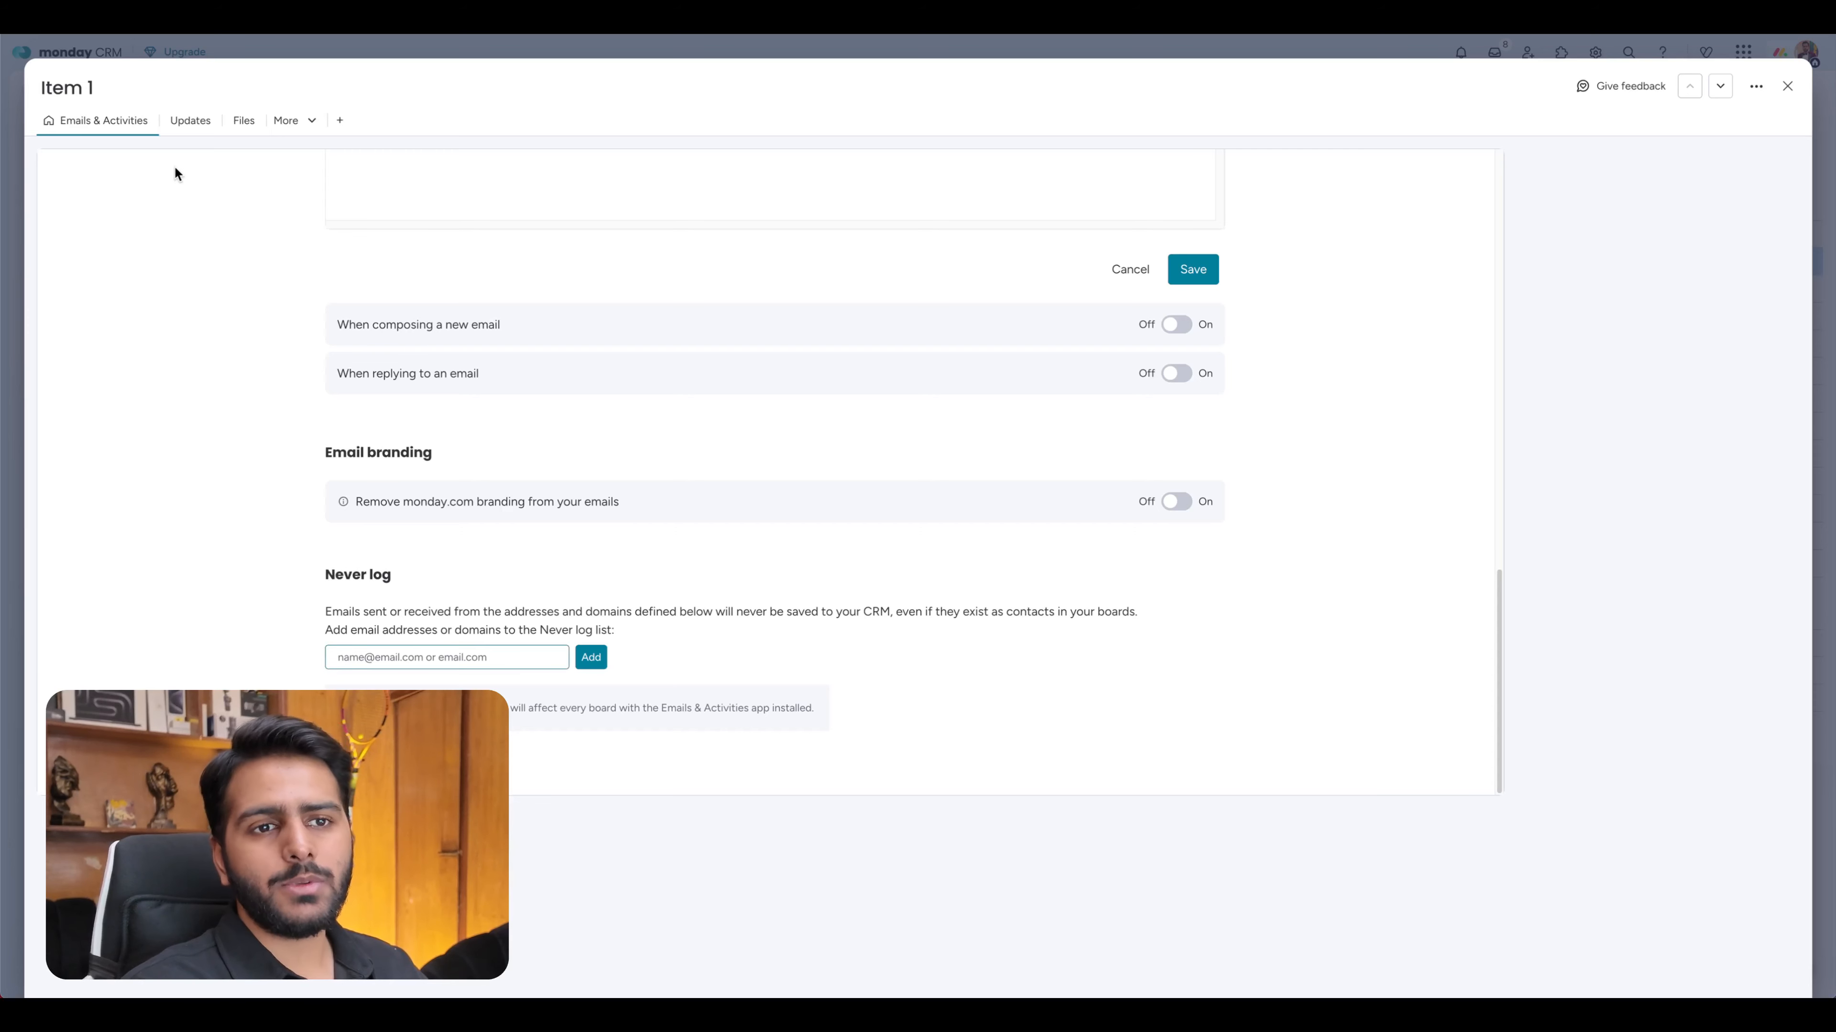
Add the seller's email address to the Never log list.
text(seller@noemail.com)
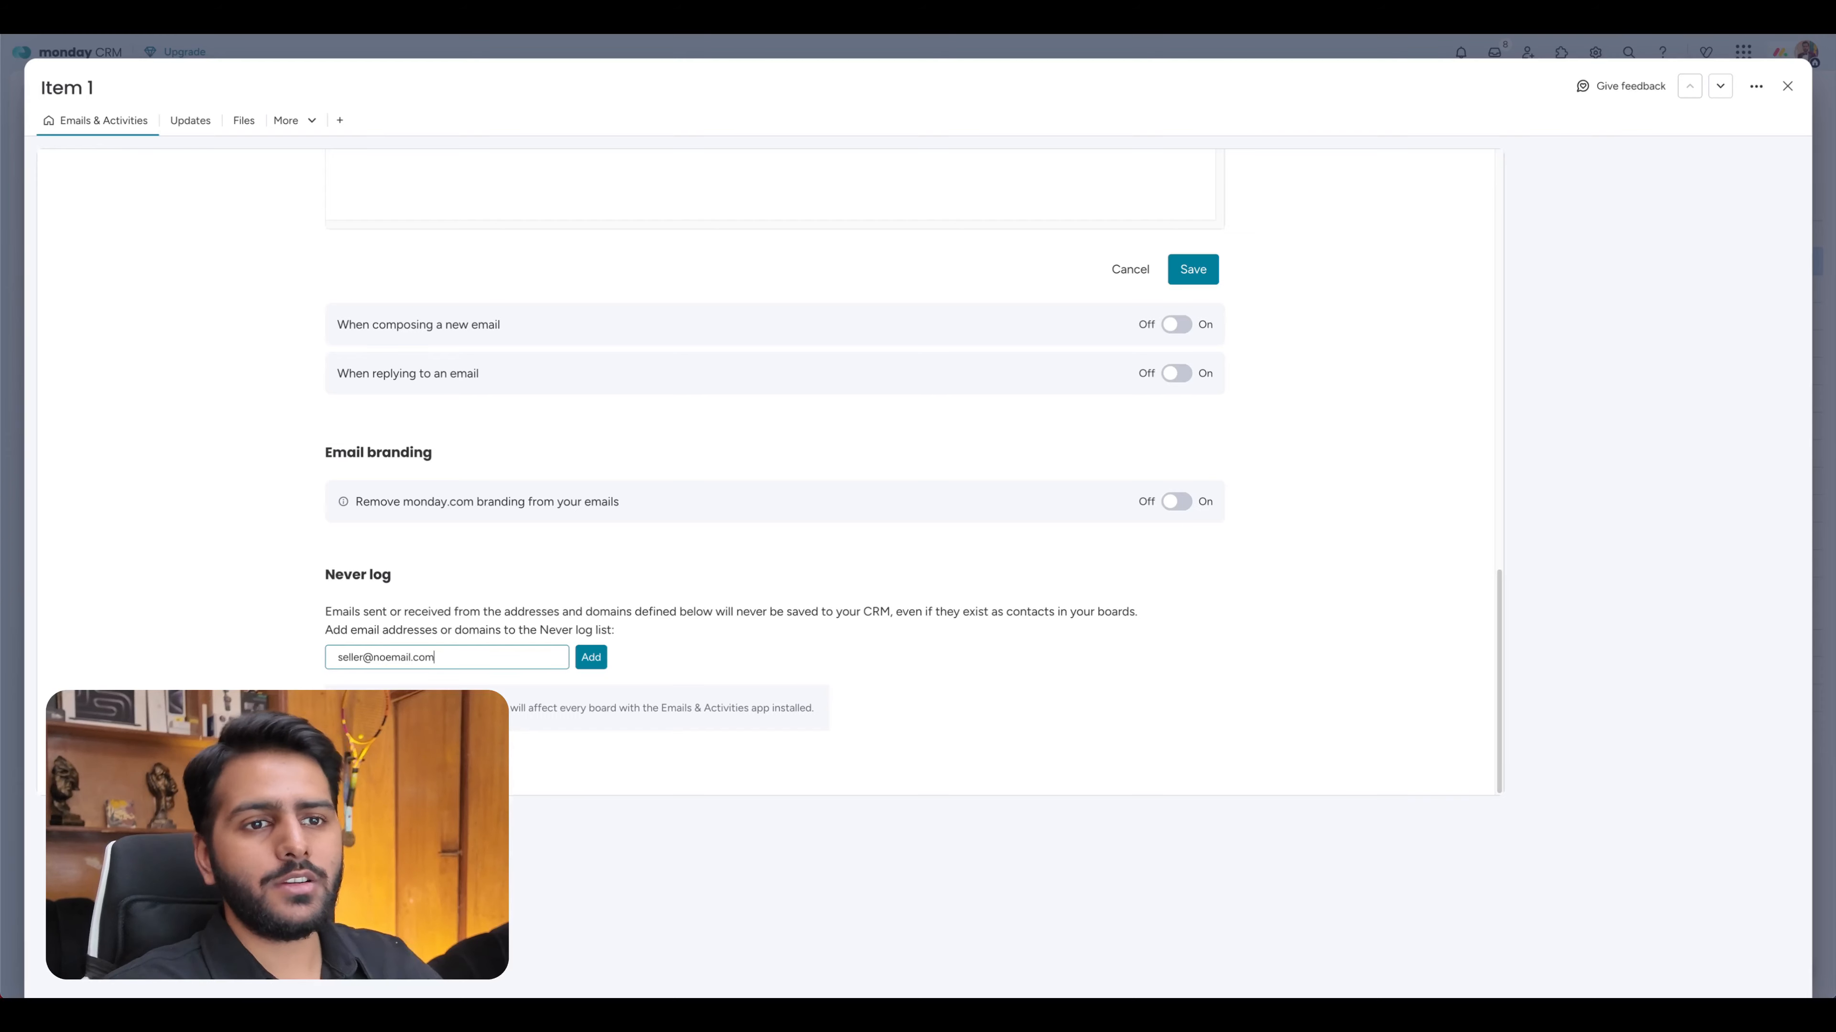
click(594, 662)
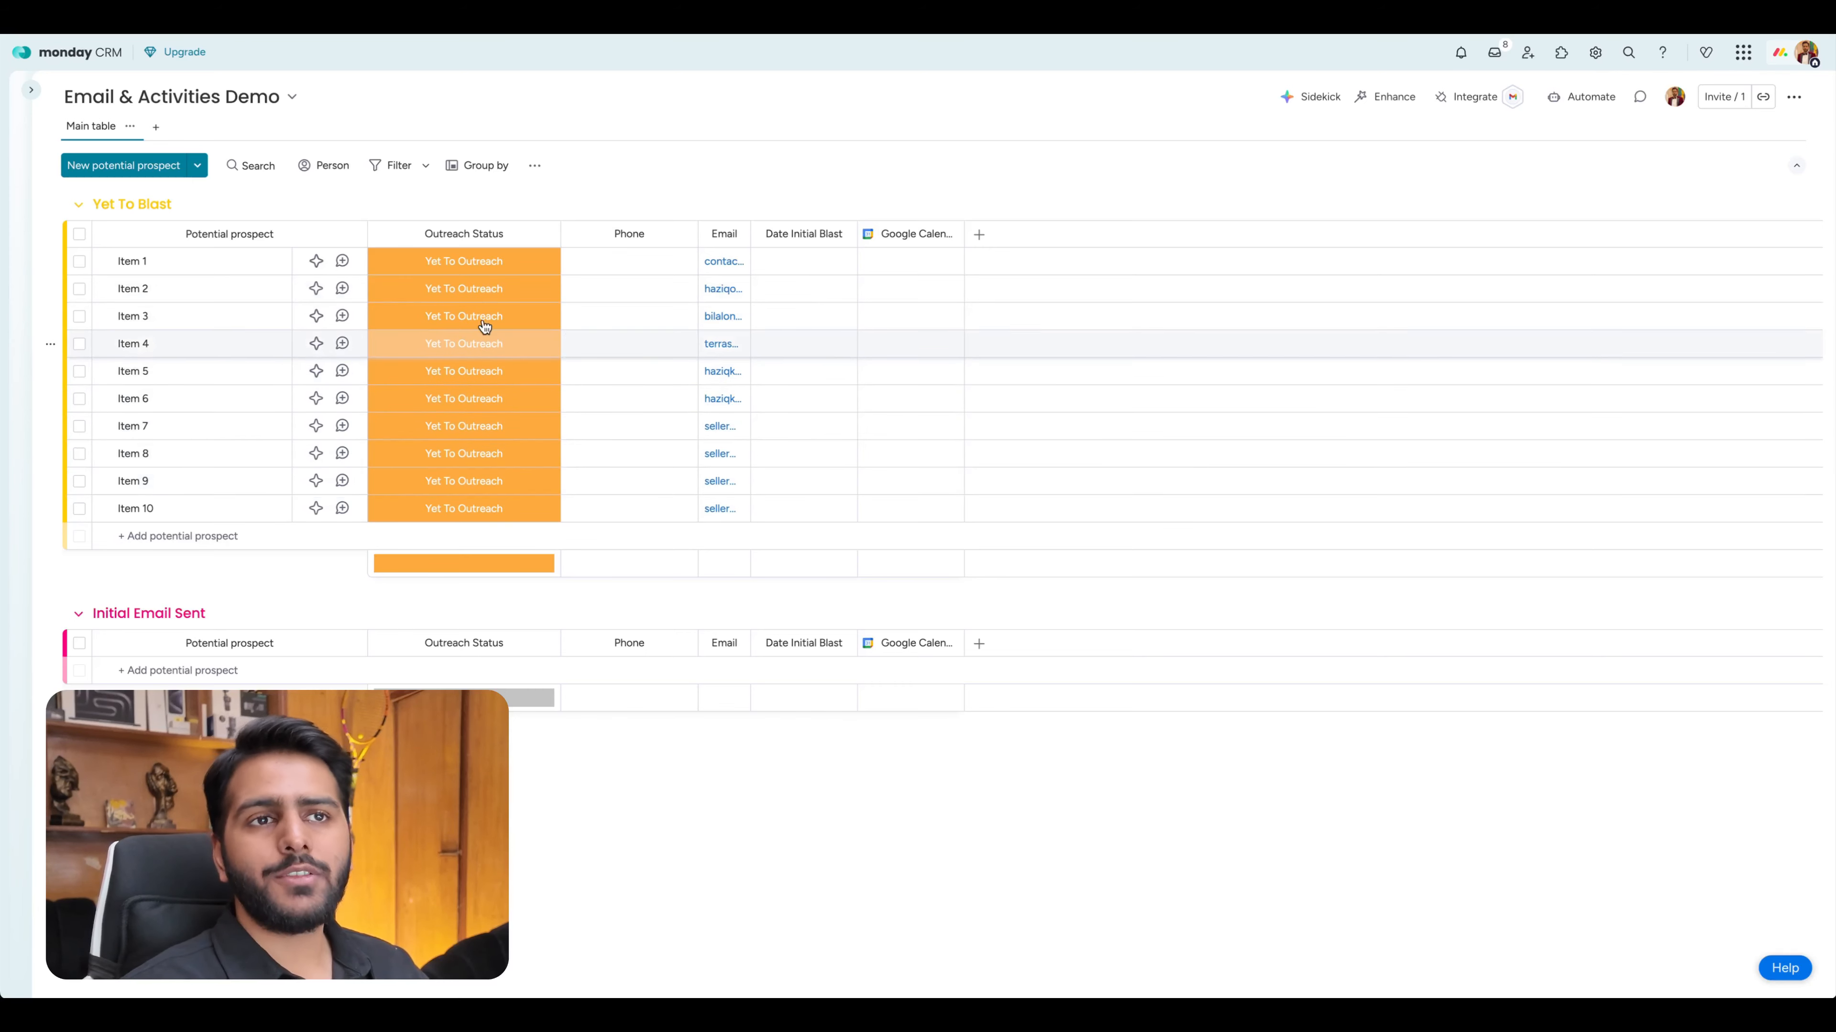
Open Item 10, go back from the settings to its Emails & Activities timeline, and close the item.
click(344, 509)
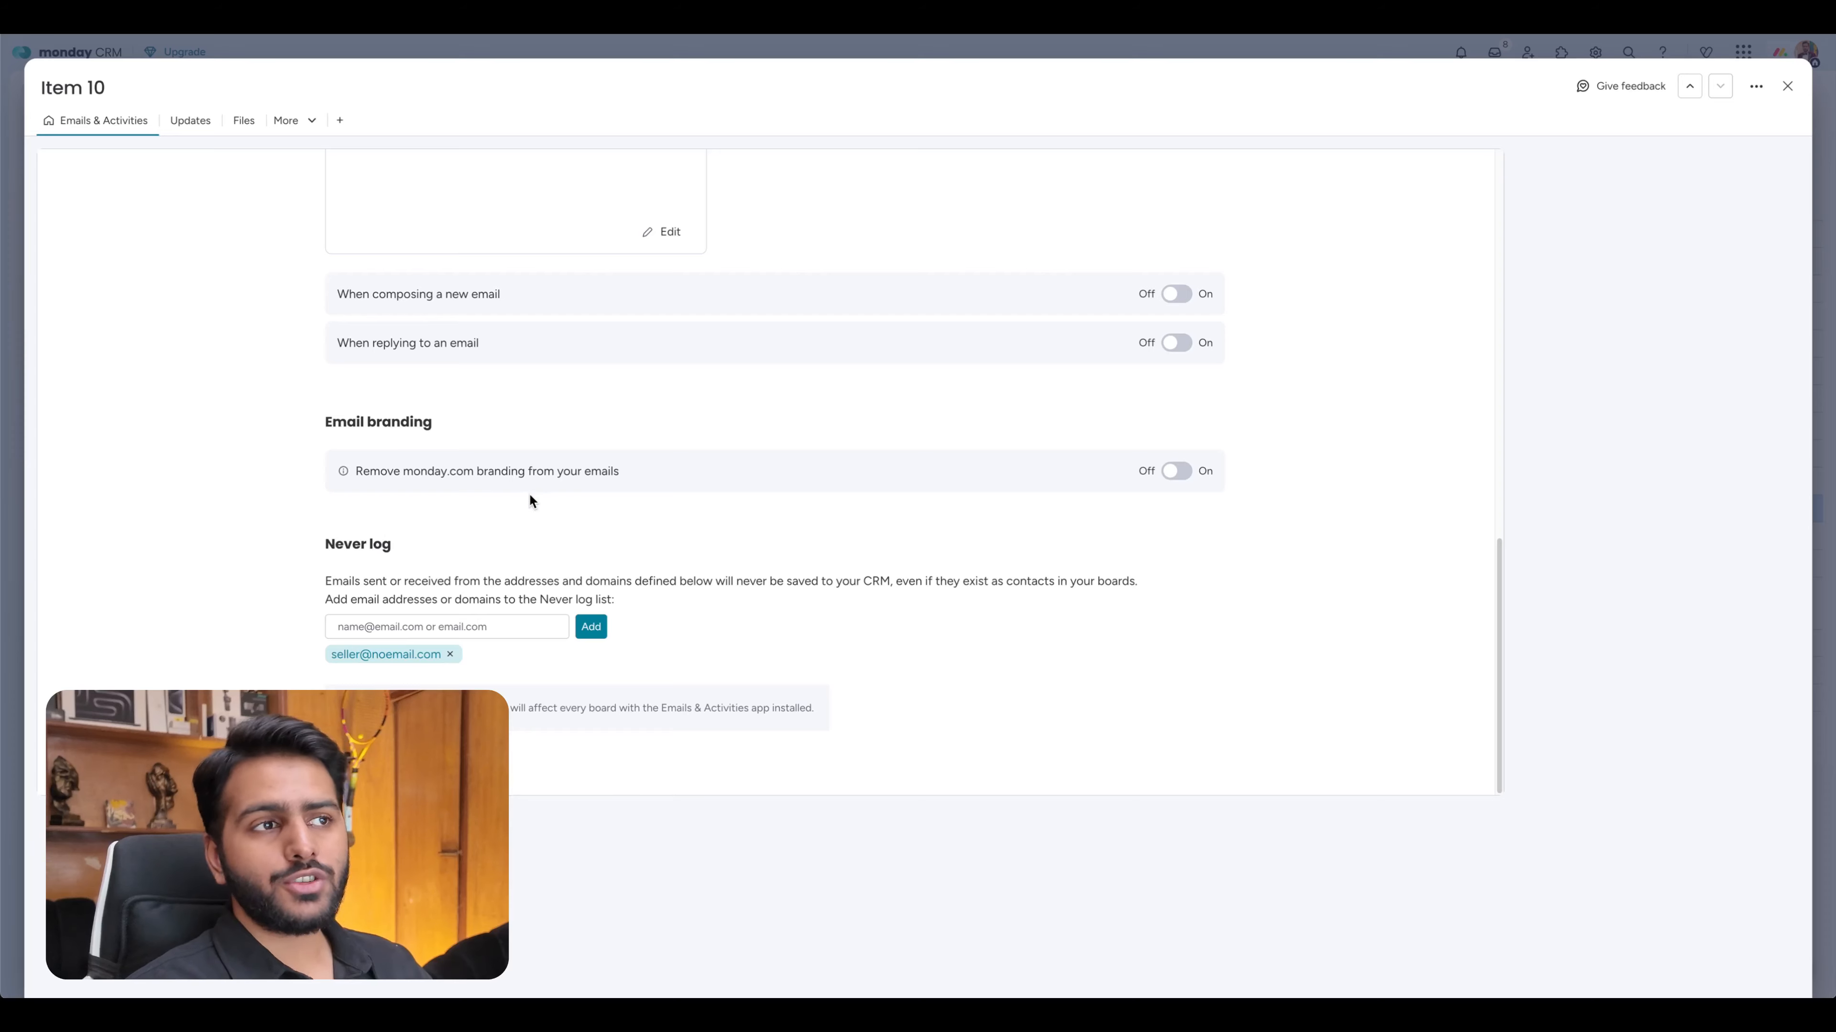
scroll(529, 493, up, 12)
click(85, 180)
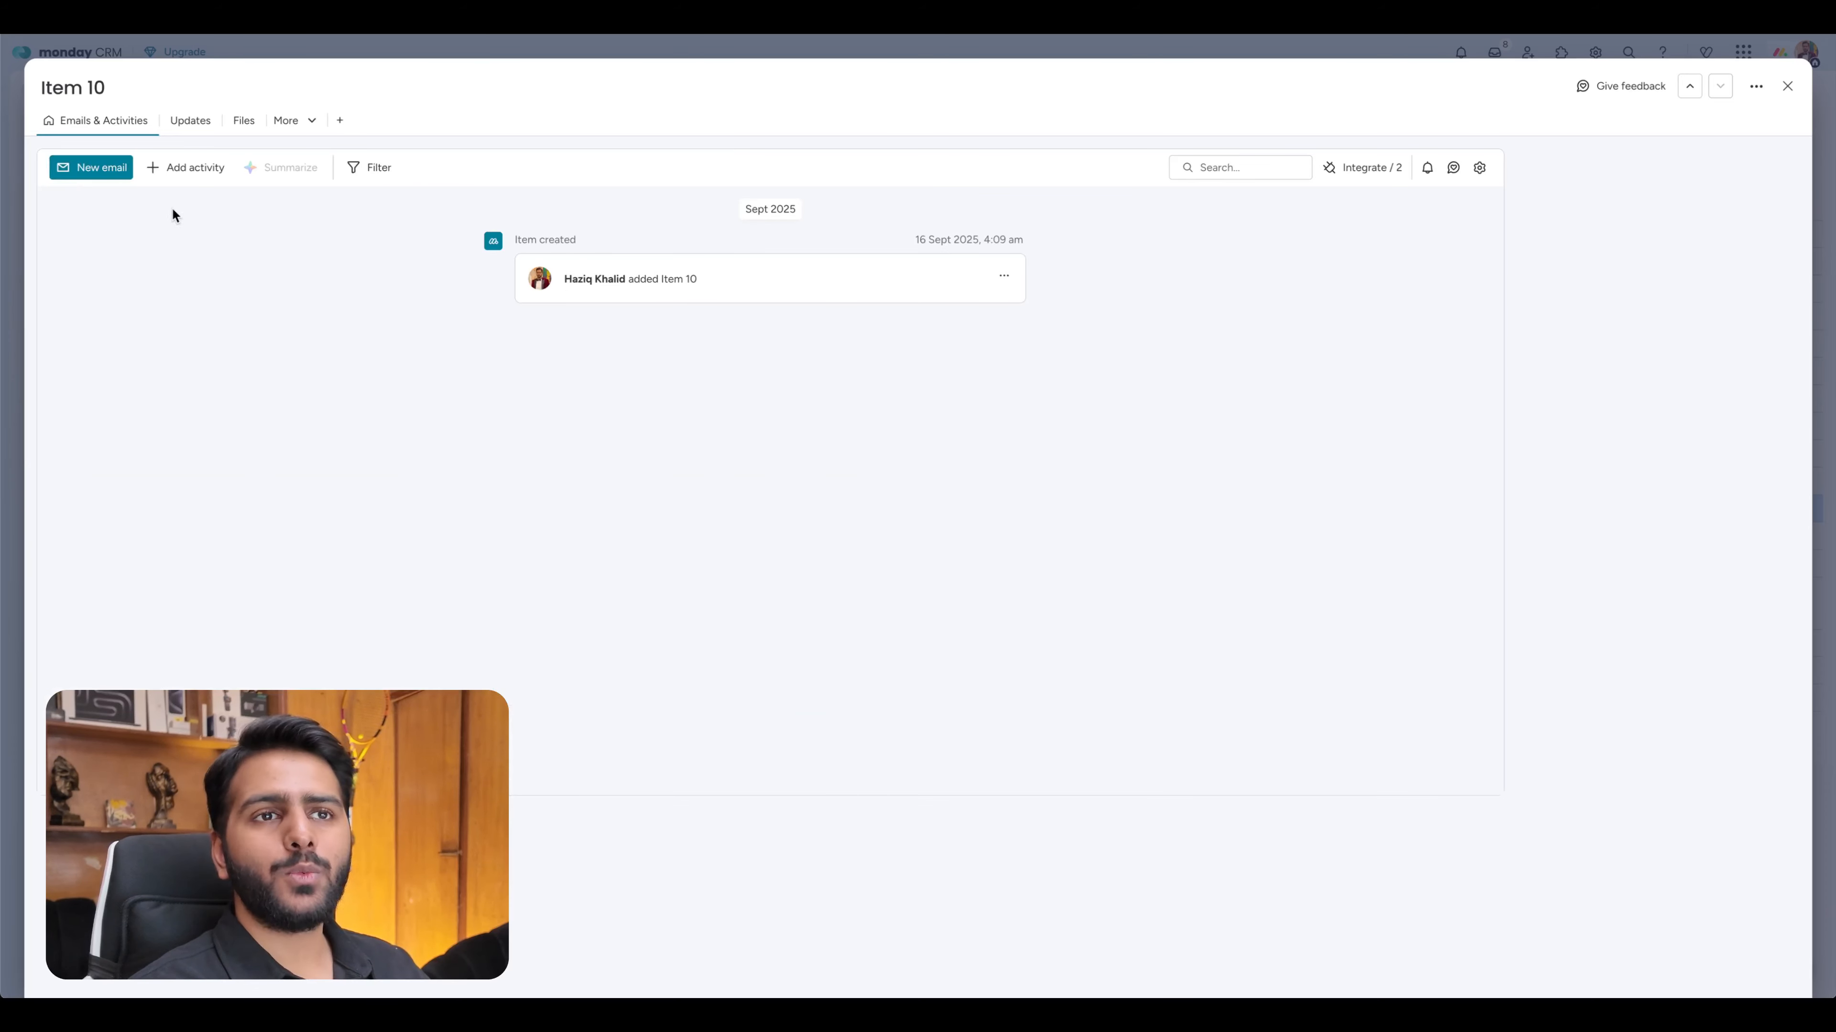
click(1788, 86)
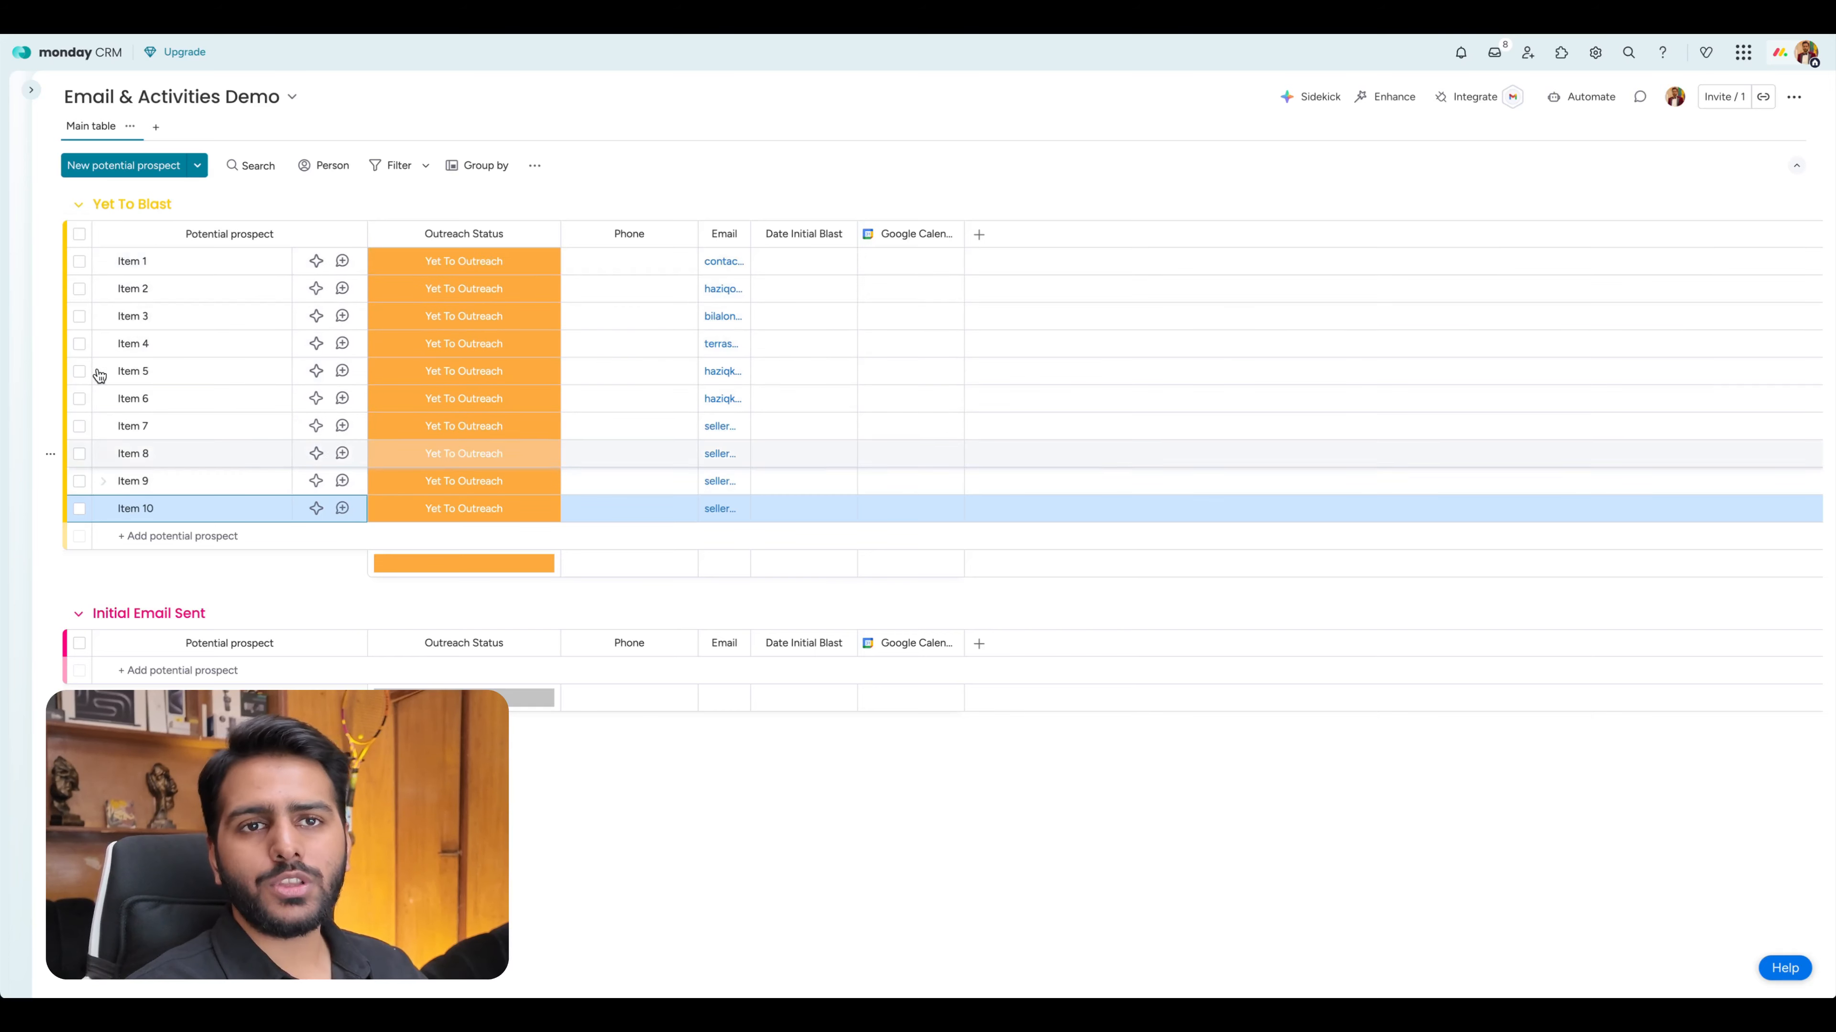
Try selecting the whole Yet To Blast group and, after clearing that selection, only Items 2 through 6.
click(79, 235)
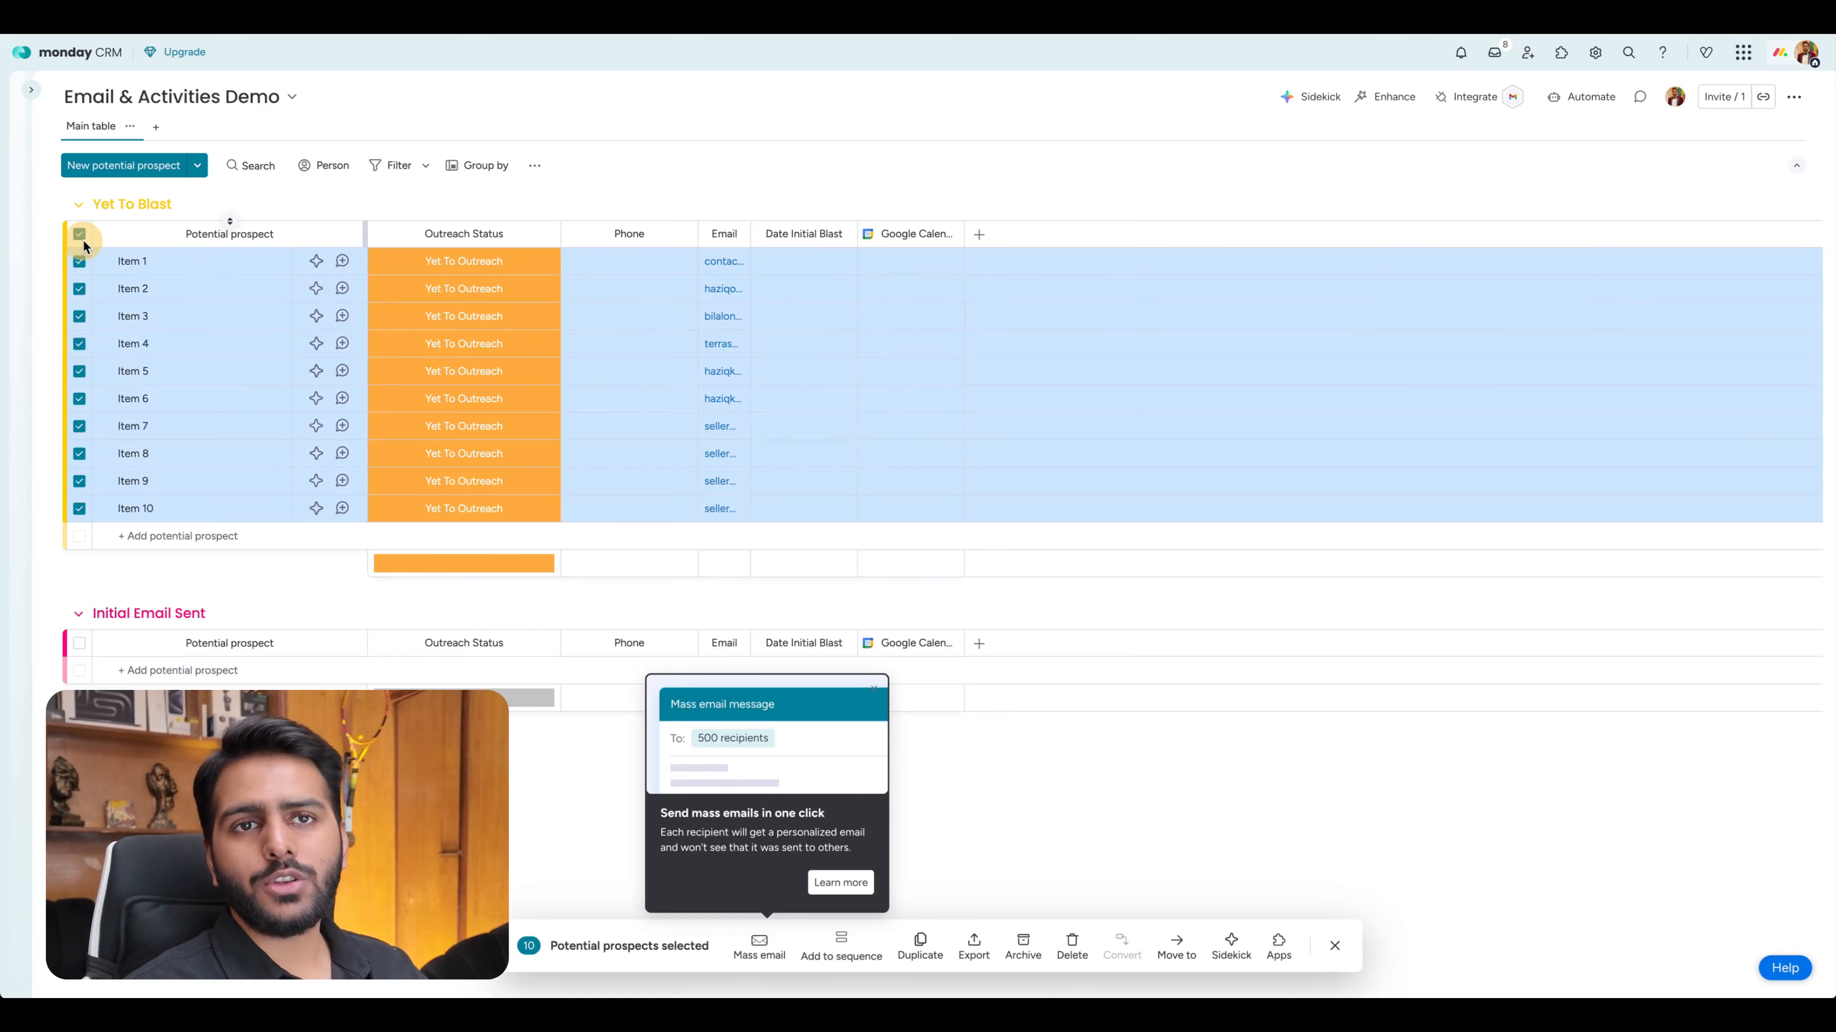
click(79, 234)
click(80, 288)
click(79, 316)
click(79, 343)
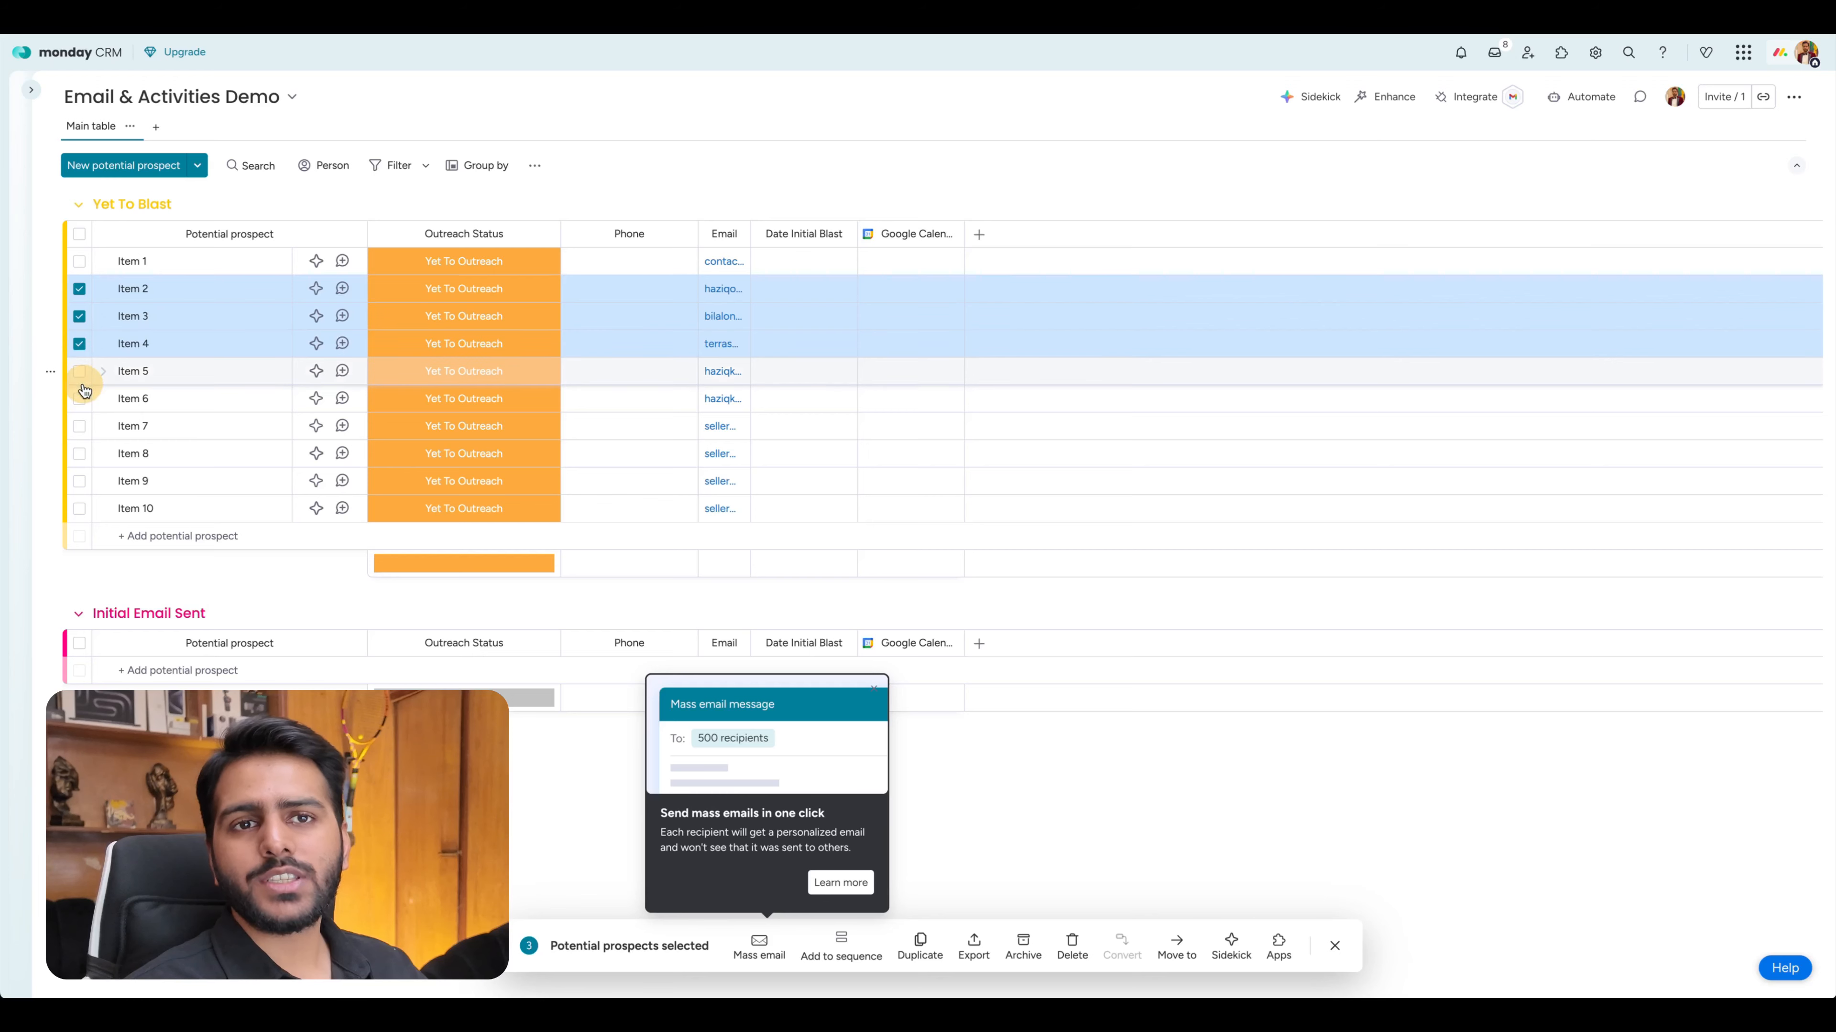
click(79, 371)
click(79, 398)
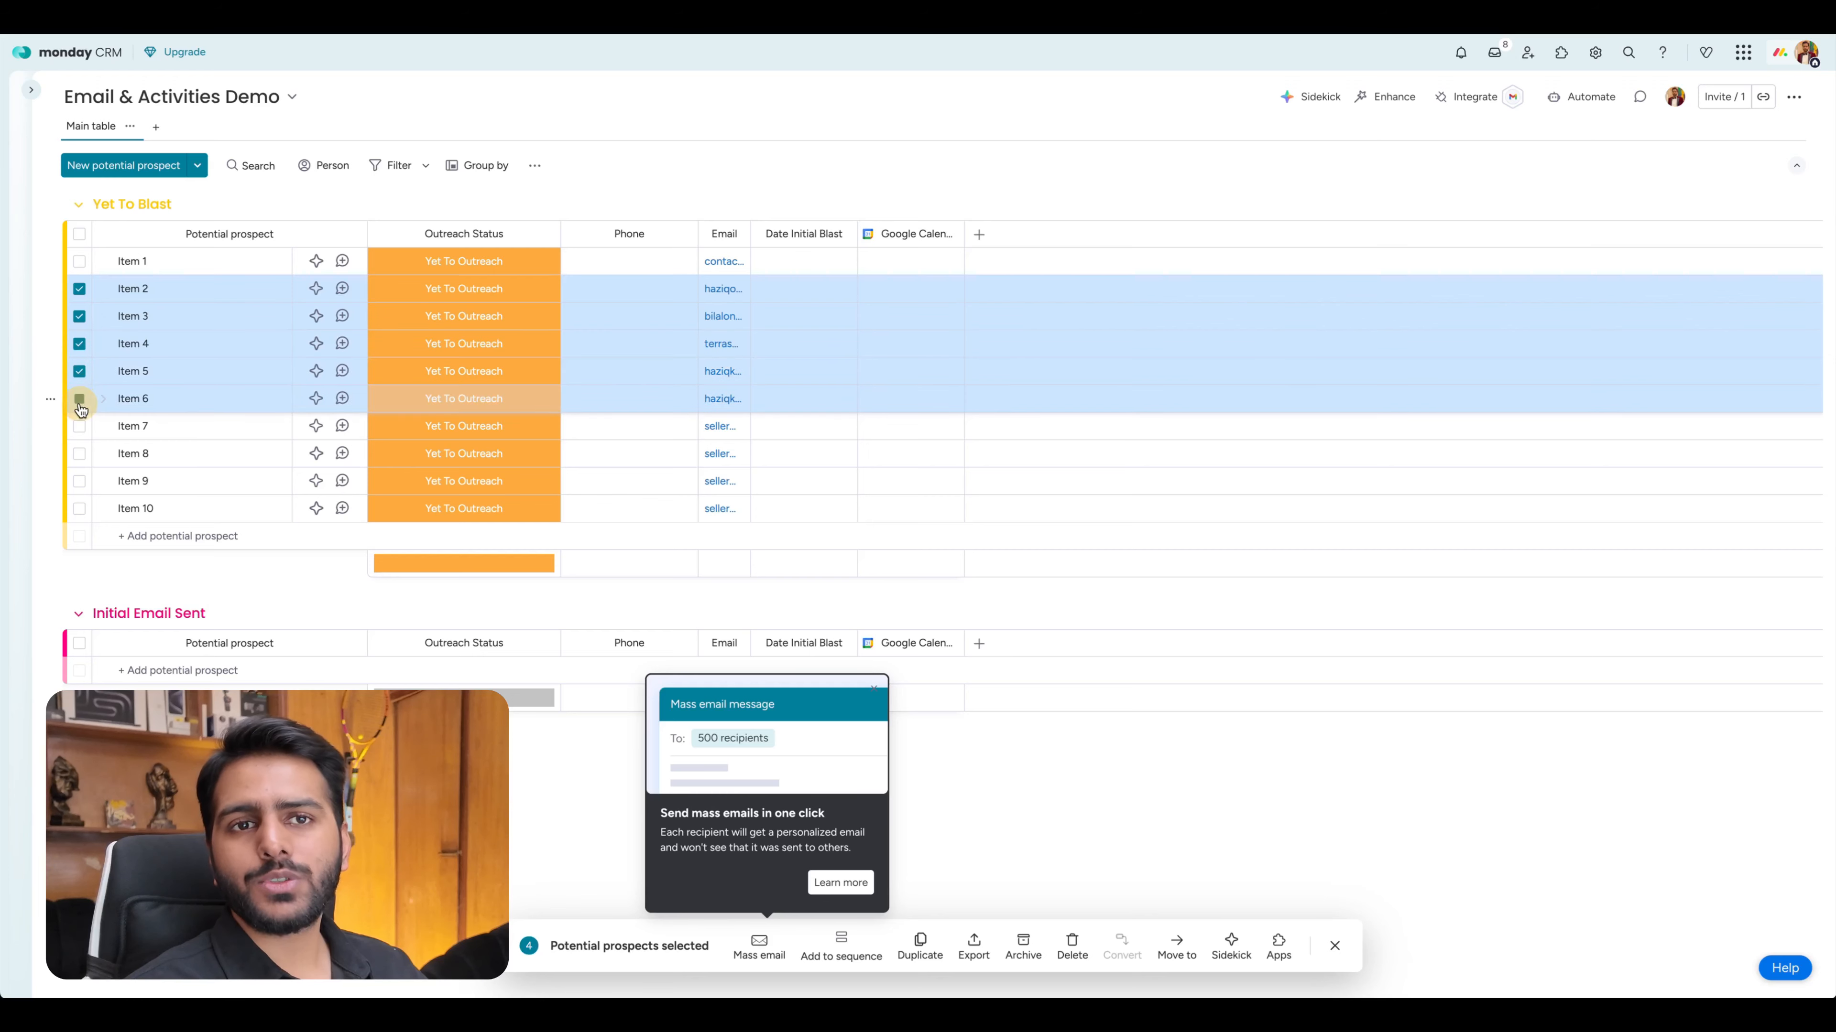
Select all prospects in the Yet To Blast group, start a mass email to them, and check the note about individual delivery.
click(79, 234)
click(80, 234)
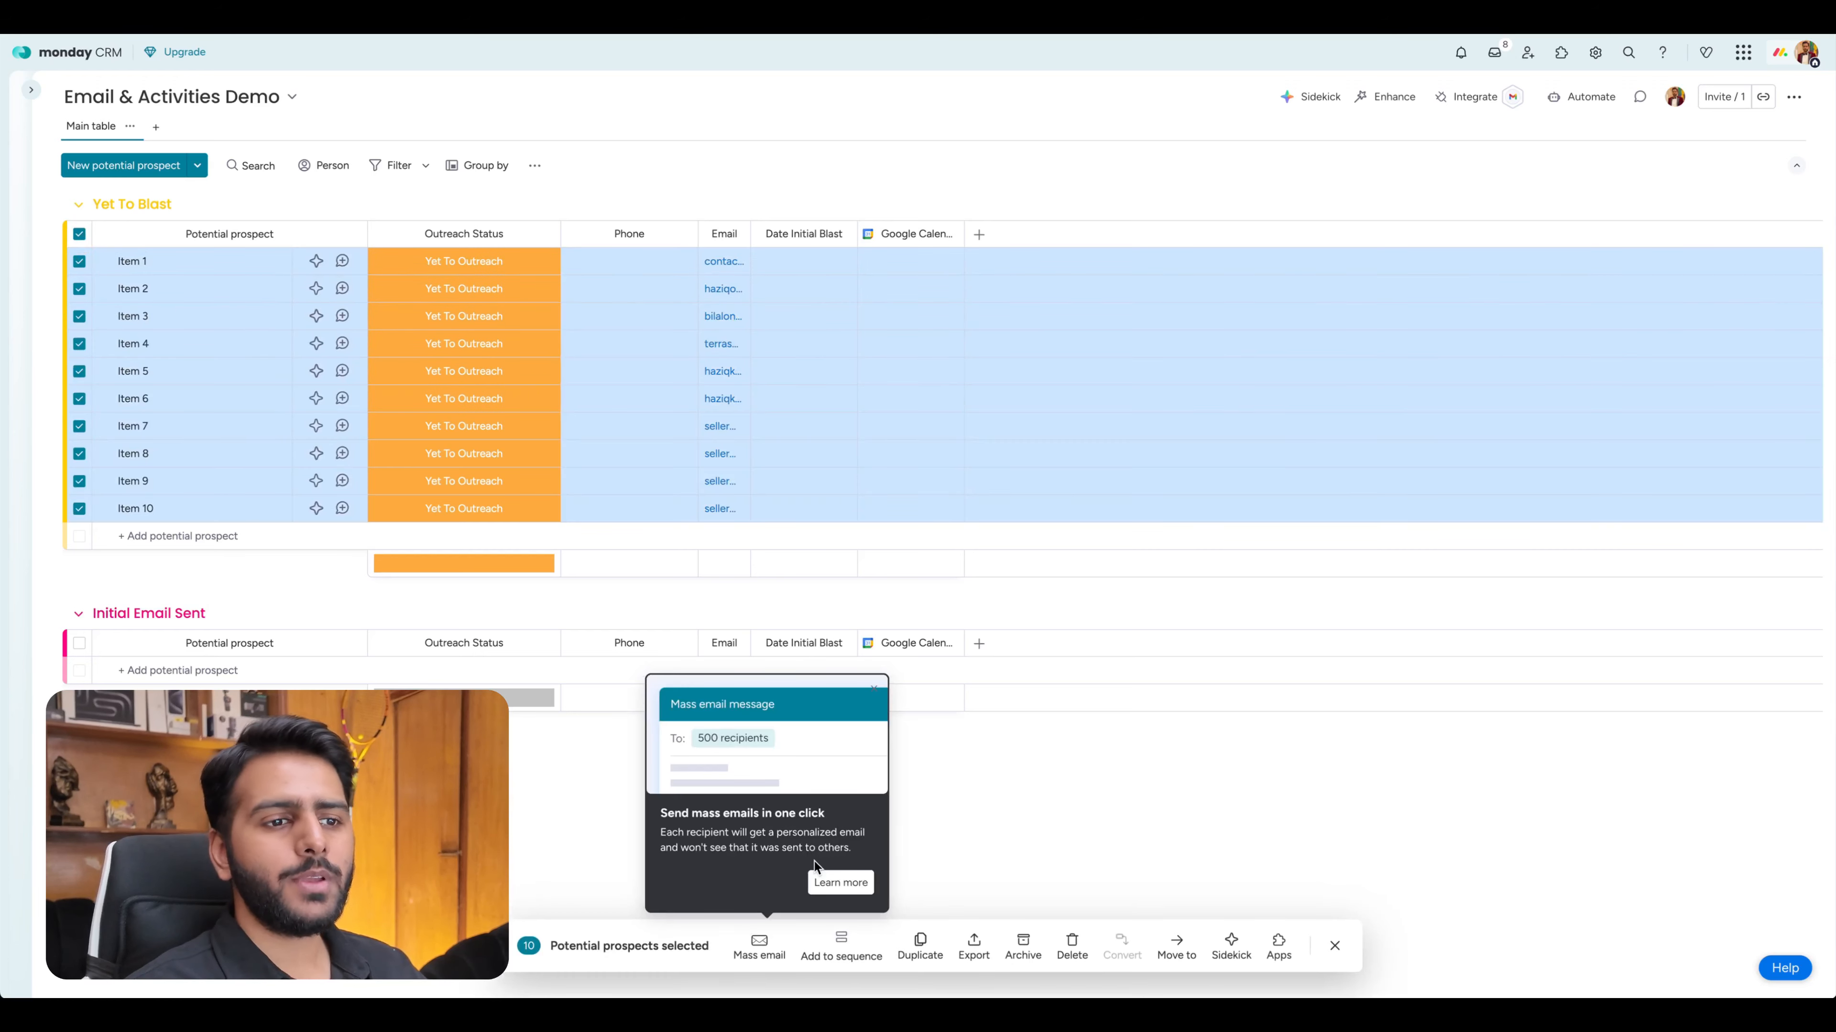
click(753, 944)
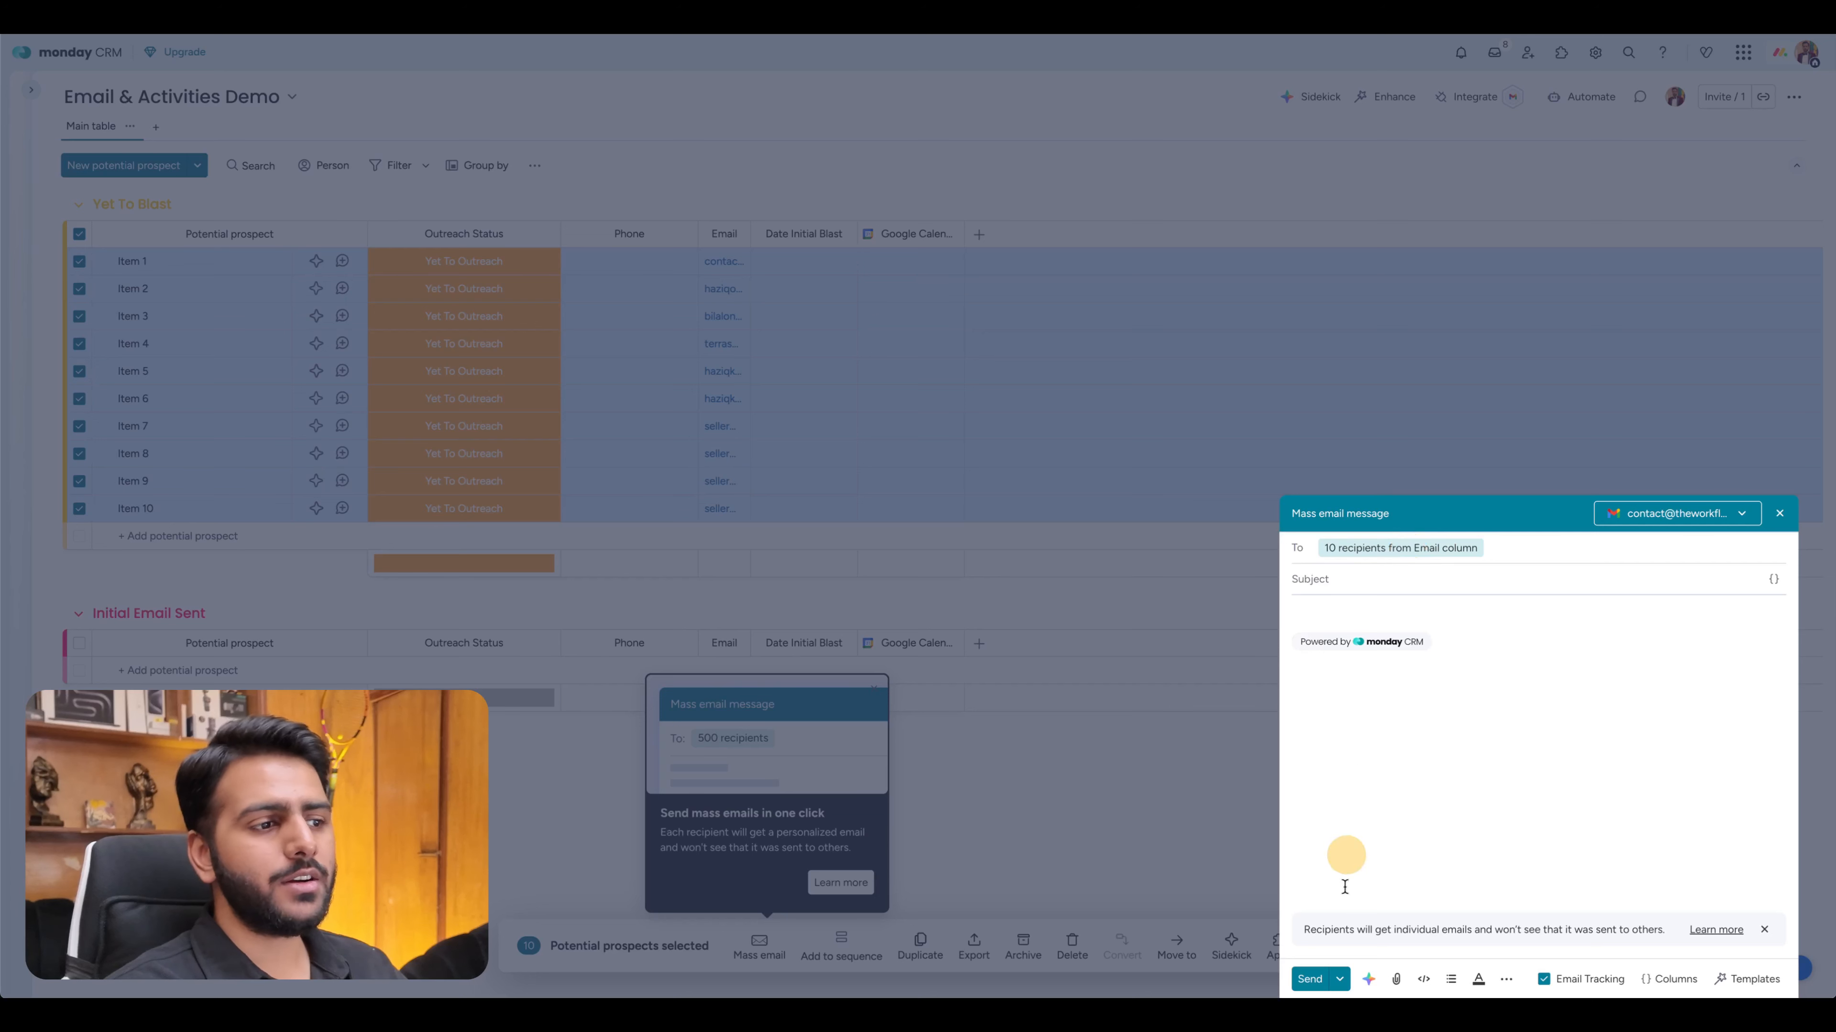
drag(1304, 931, 1407, 928)
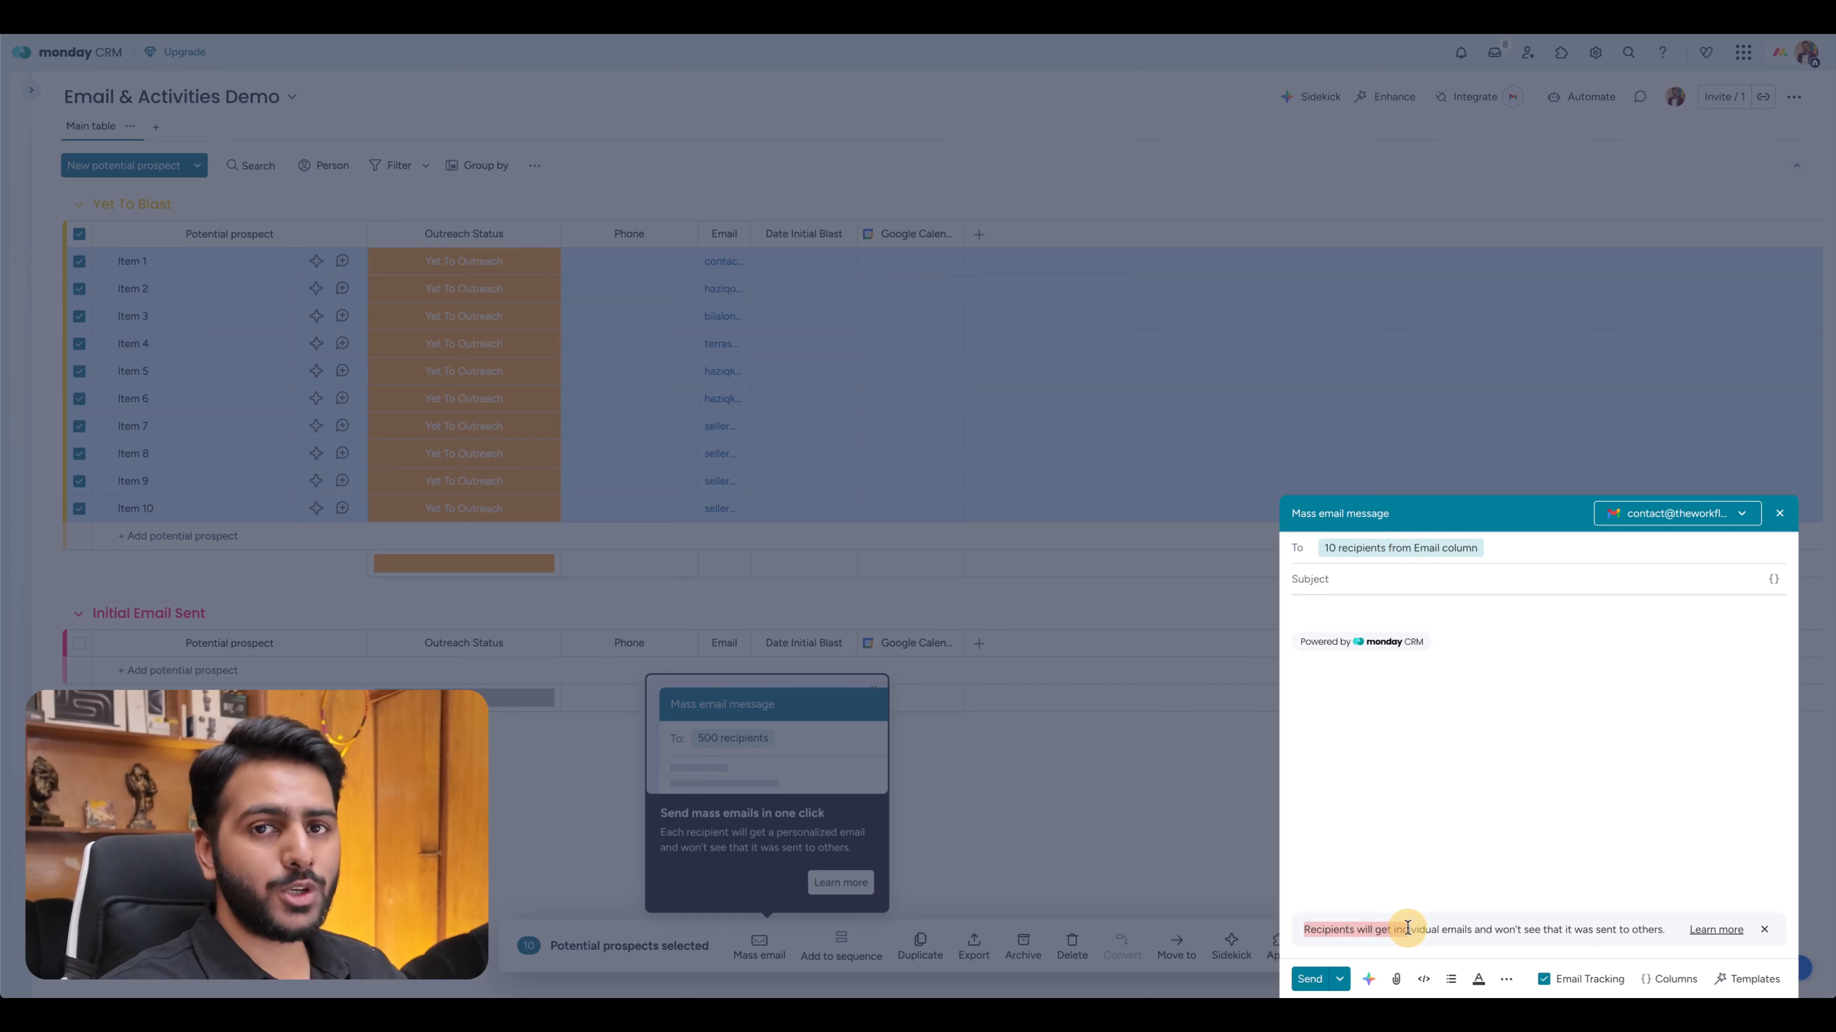
Clear the monday CRM branding from the message and write a brochure follow-up email with the subject "Howdy!".
click(1454, 740)
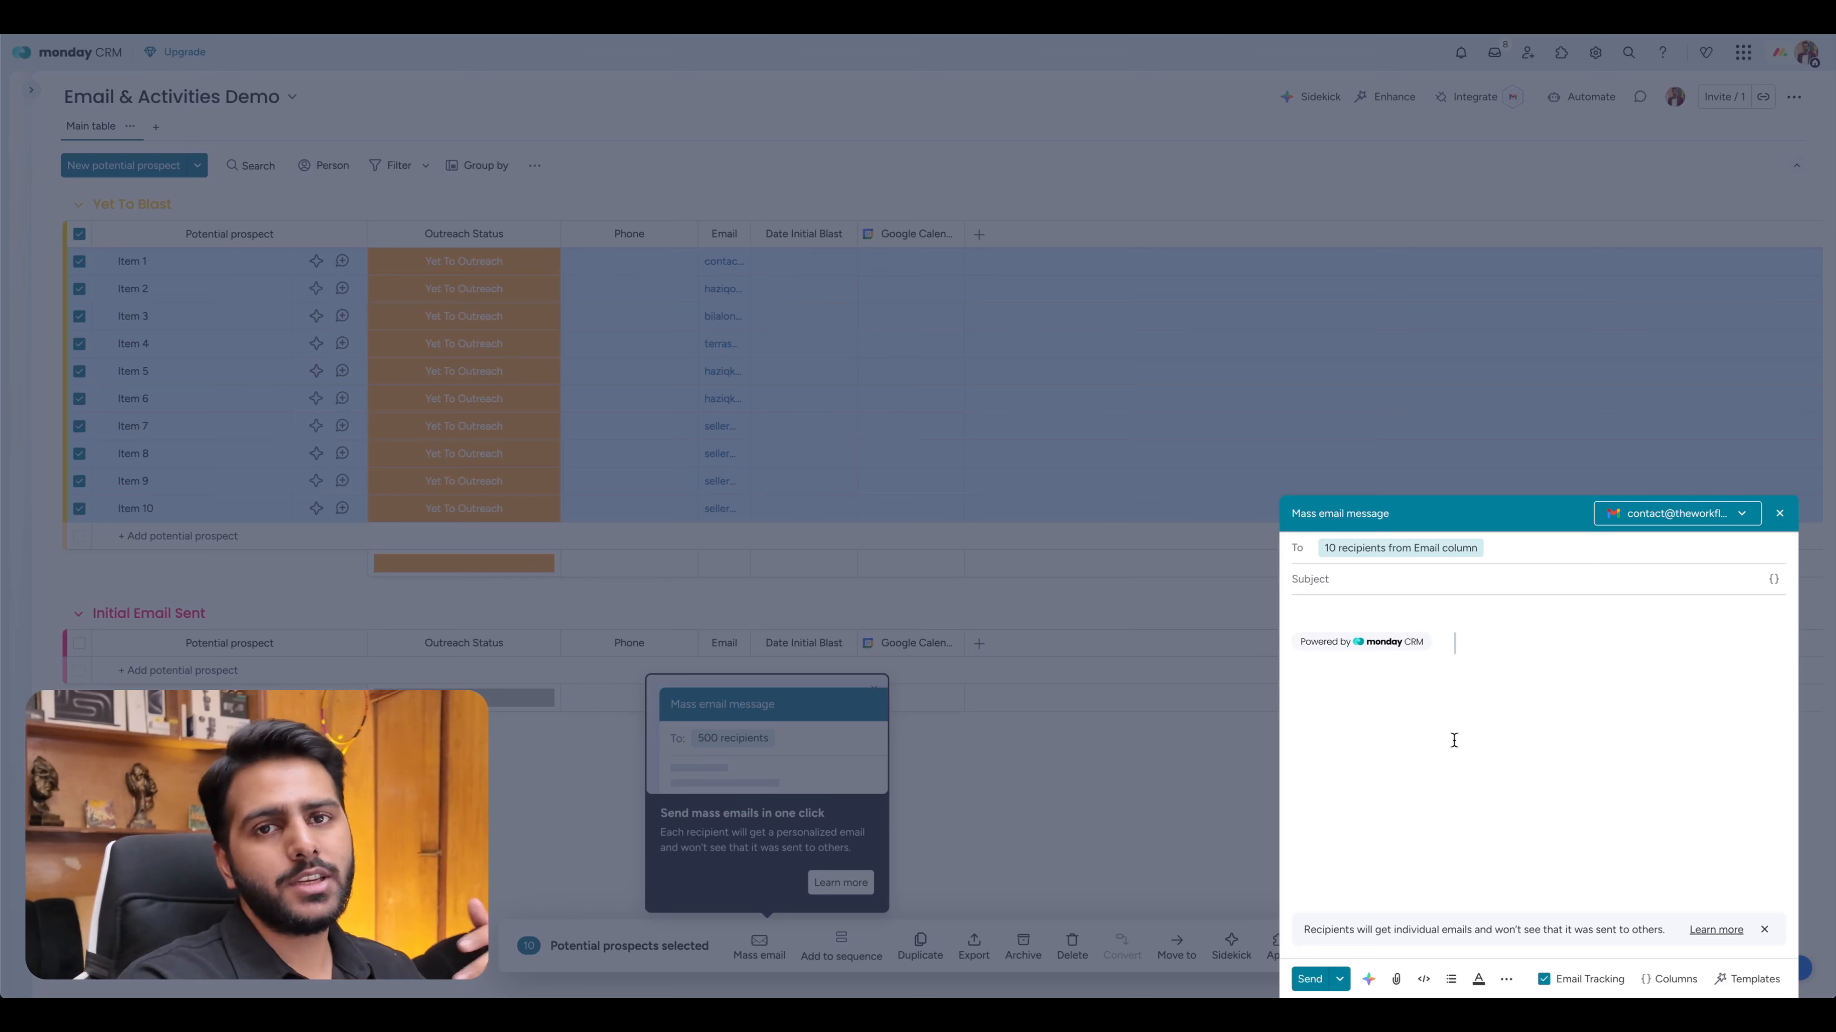
click(1353, 639)
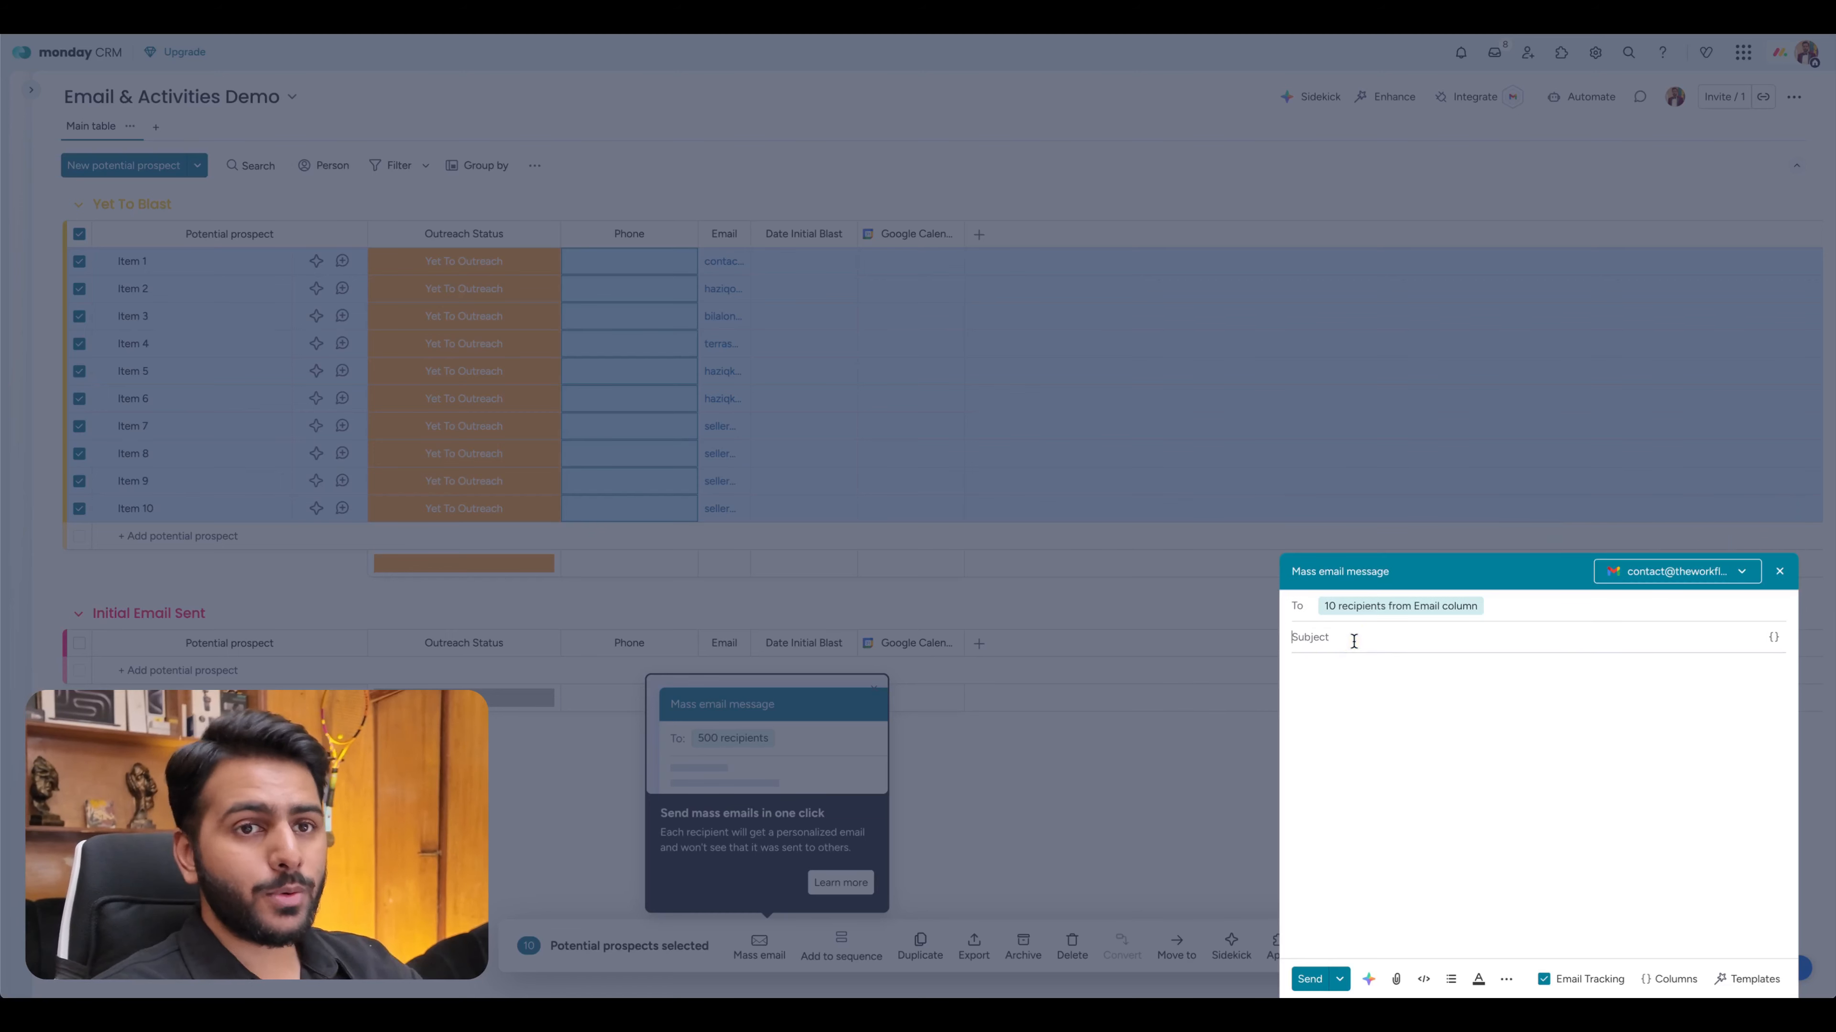
text(Howdy!)
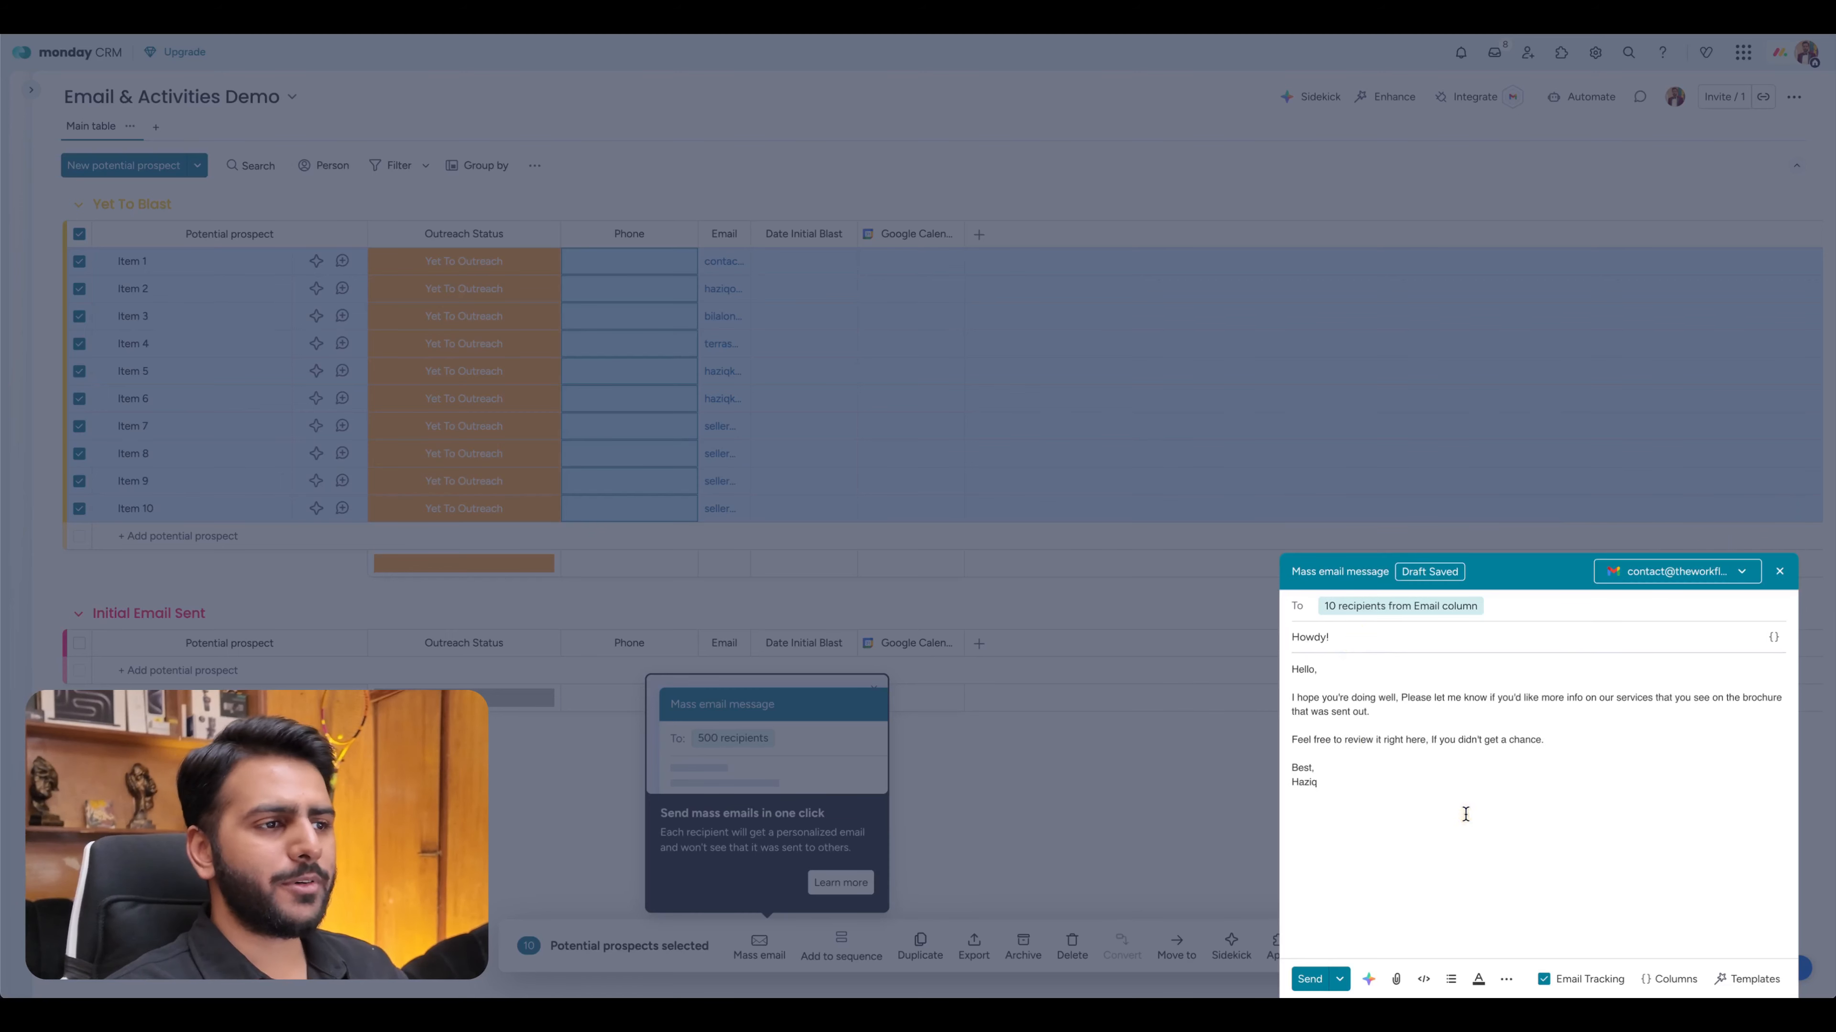
Insert the Item Name board field after "Hello" in the mass email's greeting.
click(1329, 751)
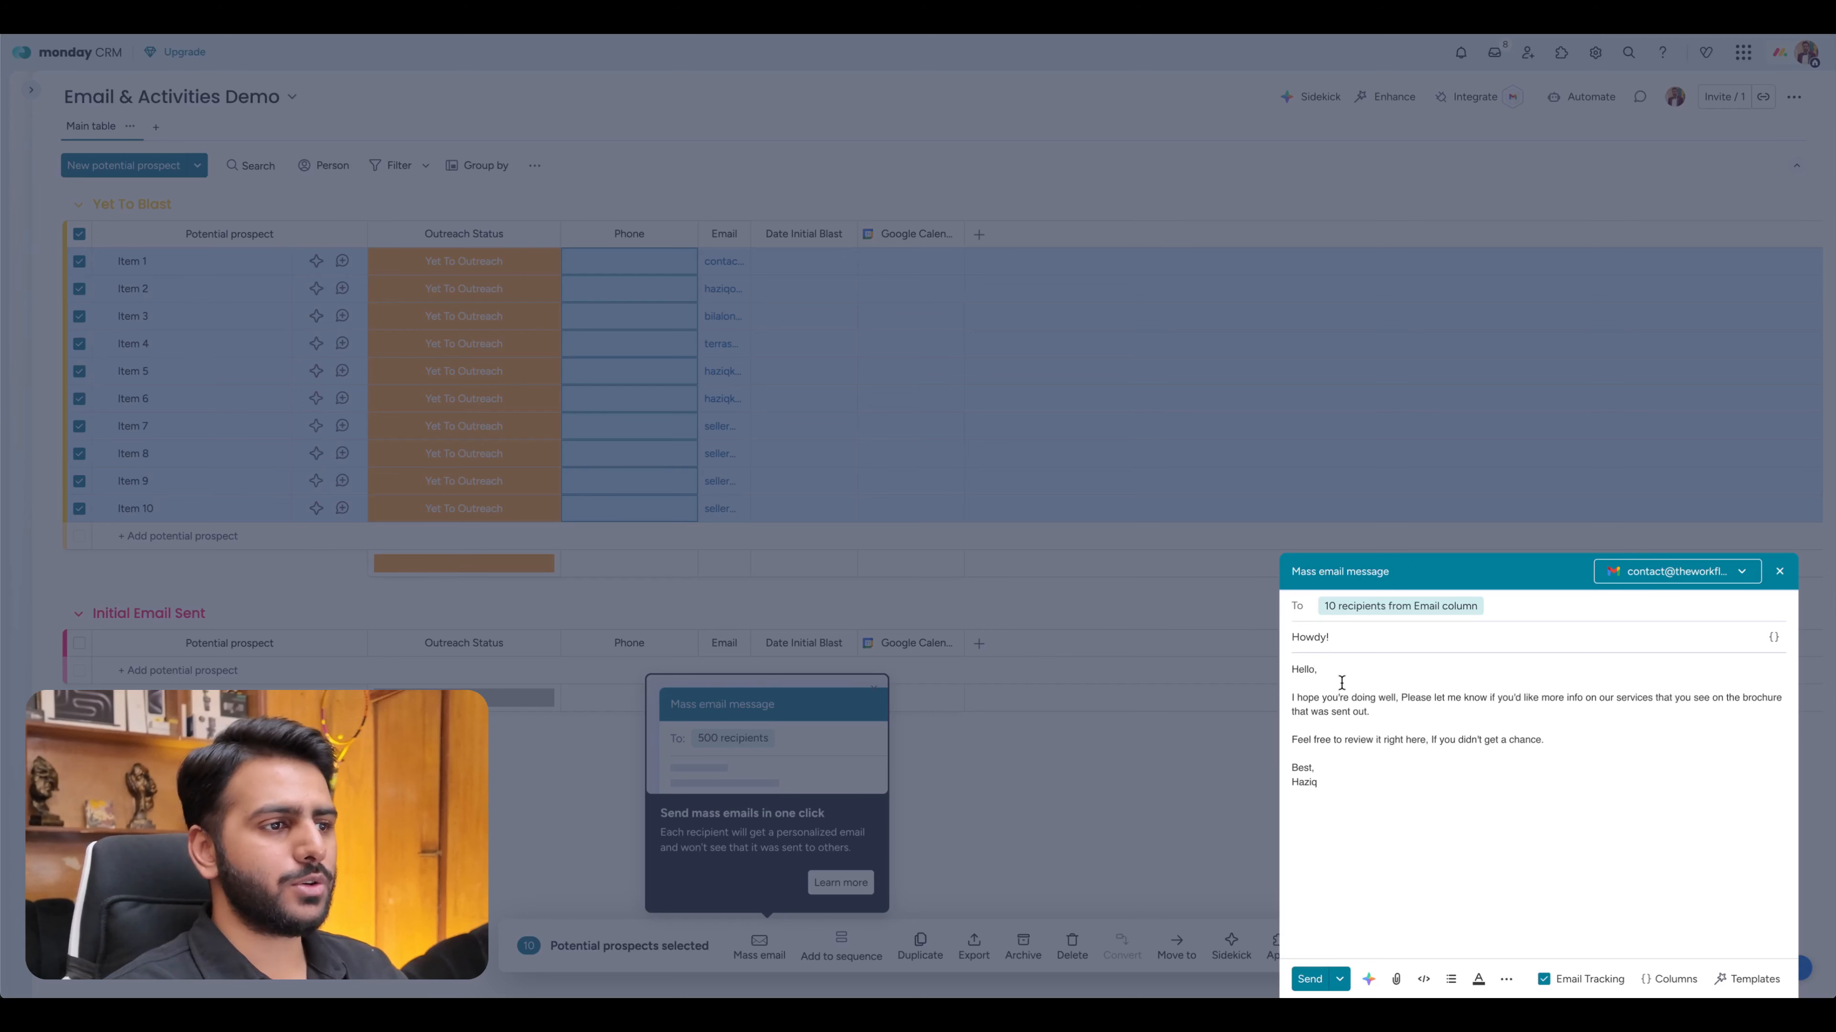
click(1676, 984)
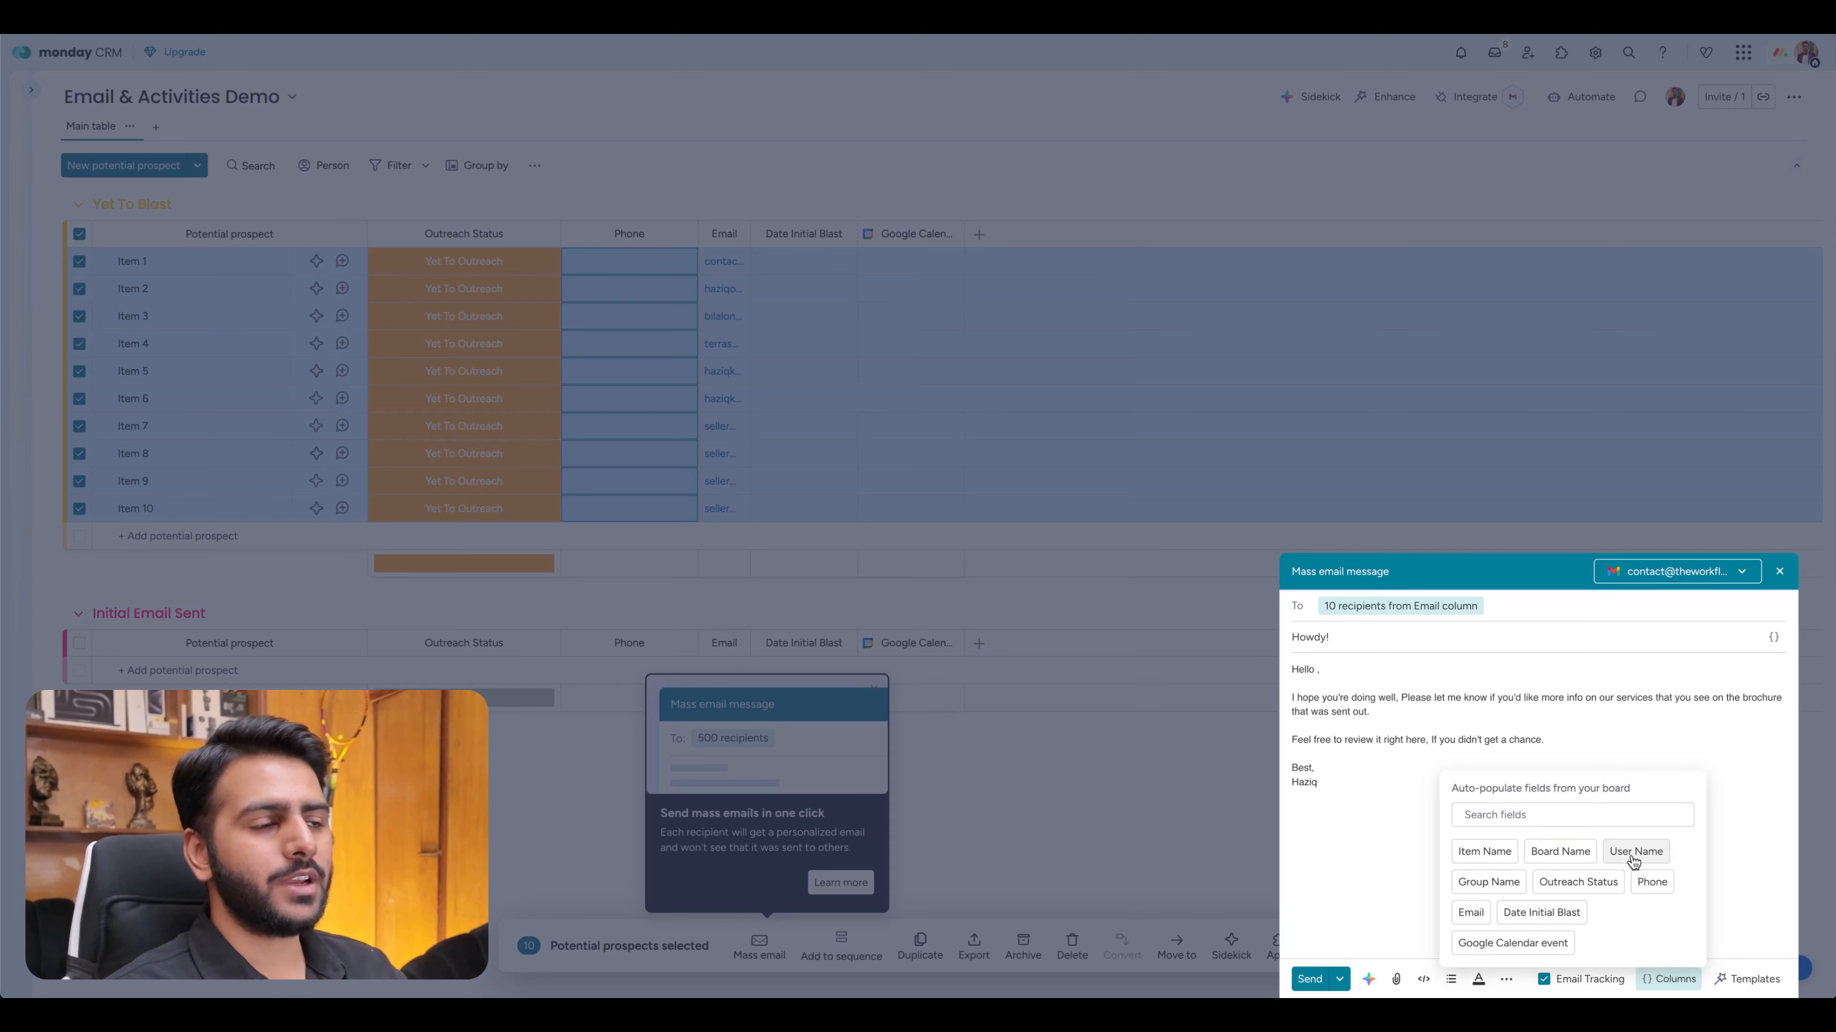
click(1474, 853)
click(1349, 711)
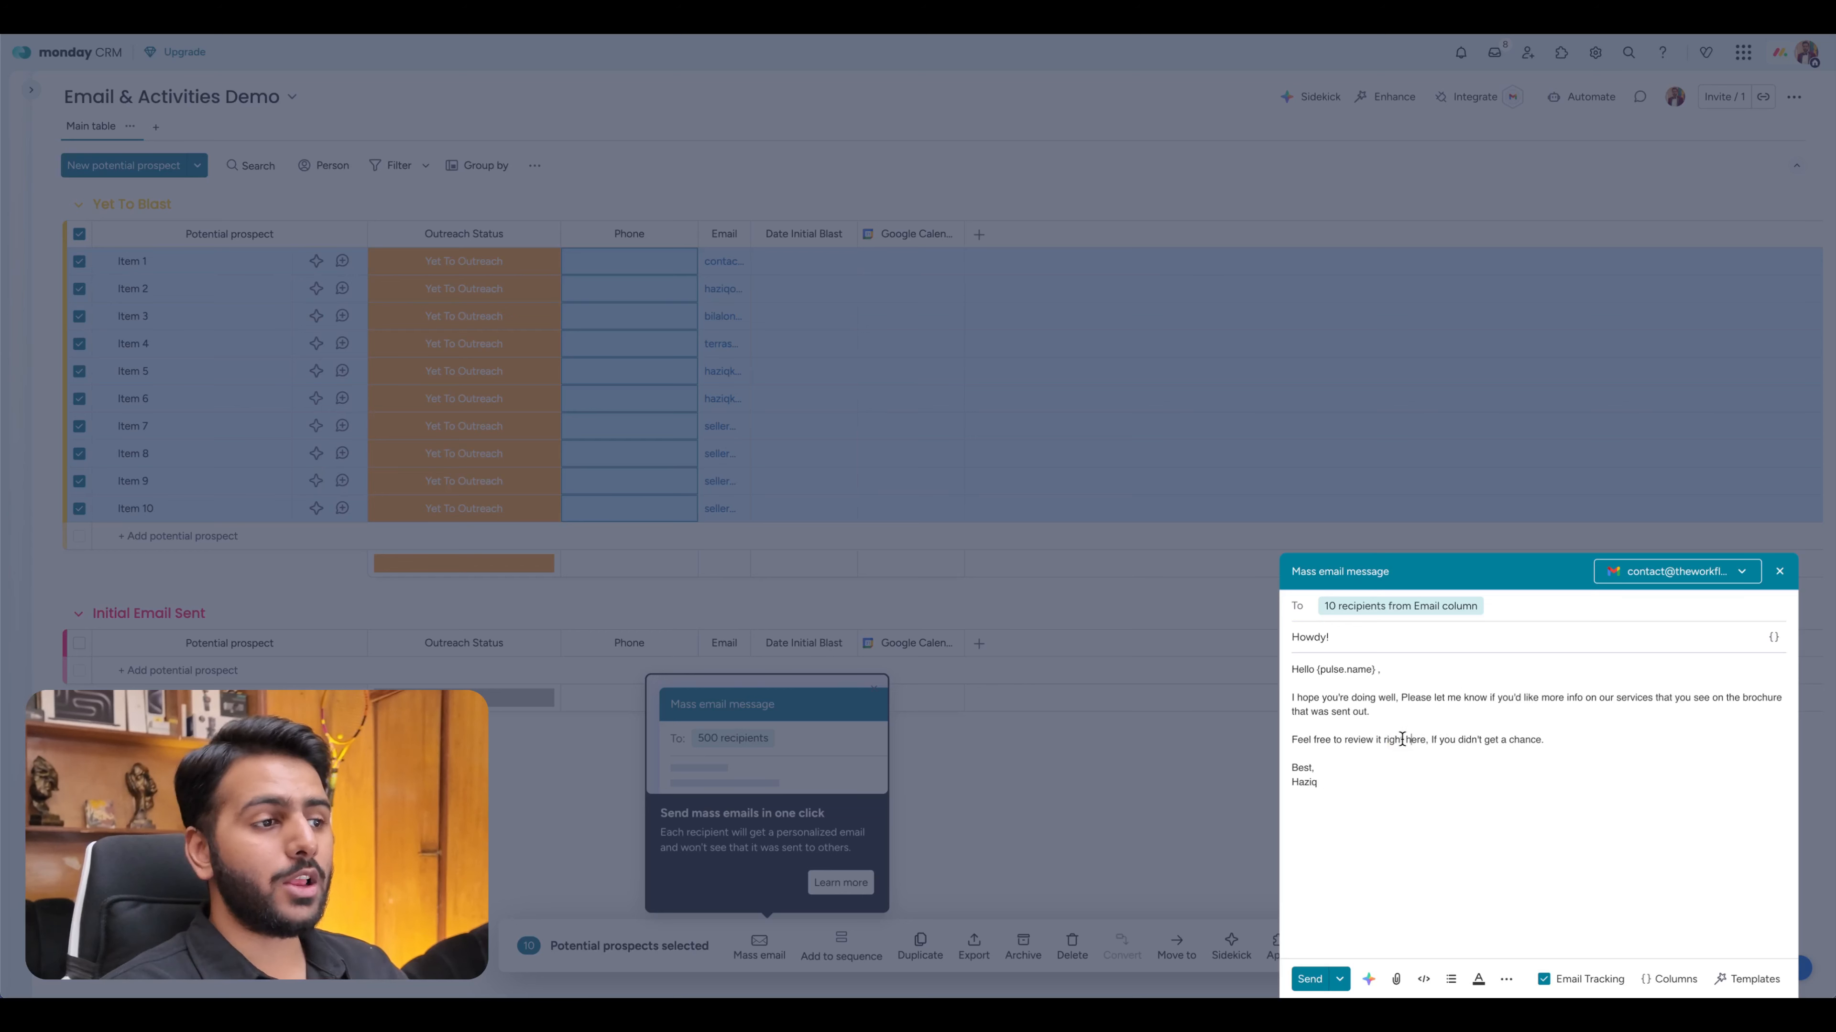
Turn the word "here" in the message into a hyperlink and send the mass email.
double_click(1421, 740)
click(1405, 825)
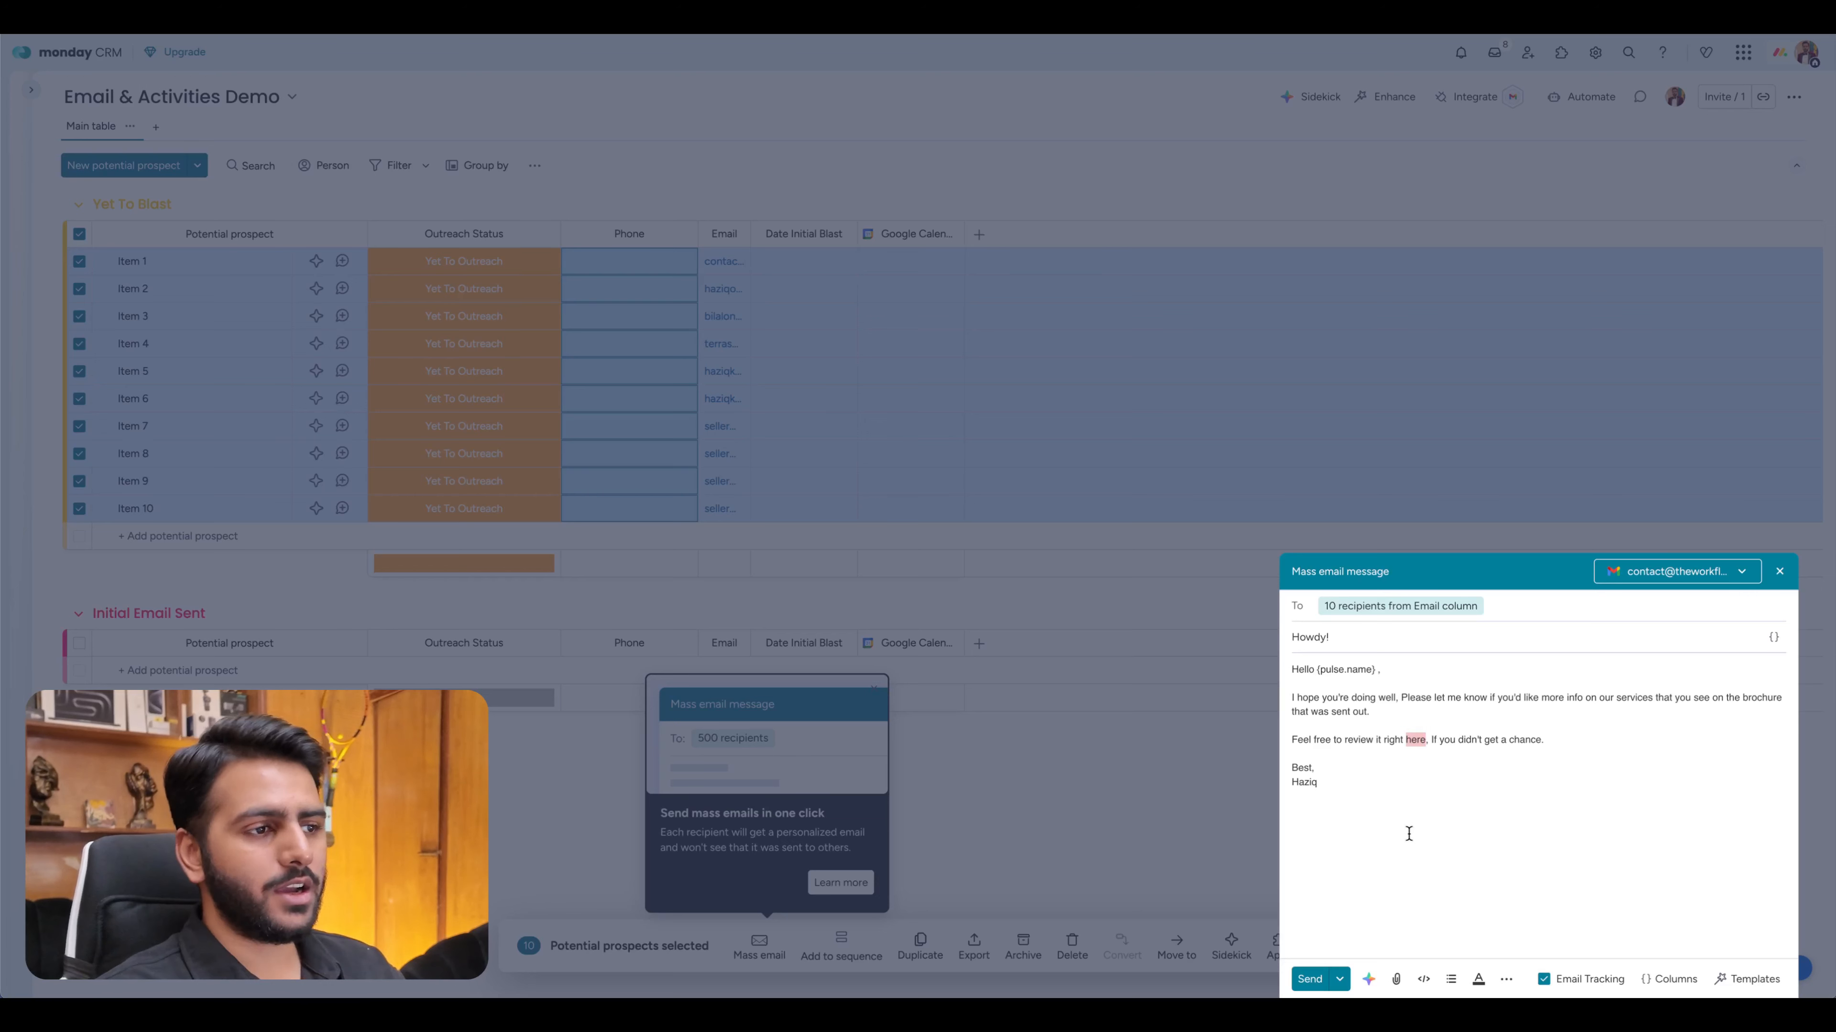
click(1479, 979)
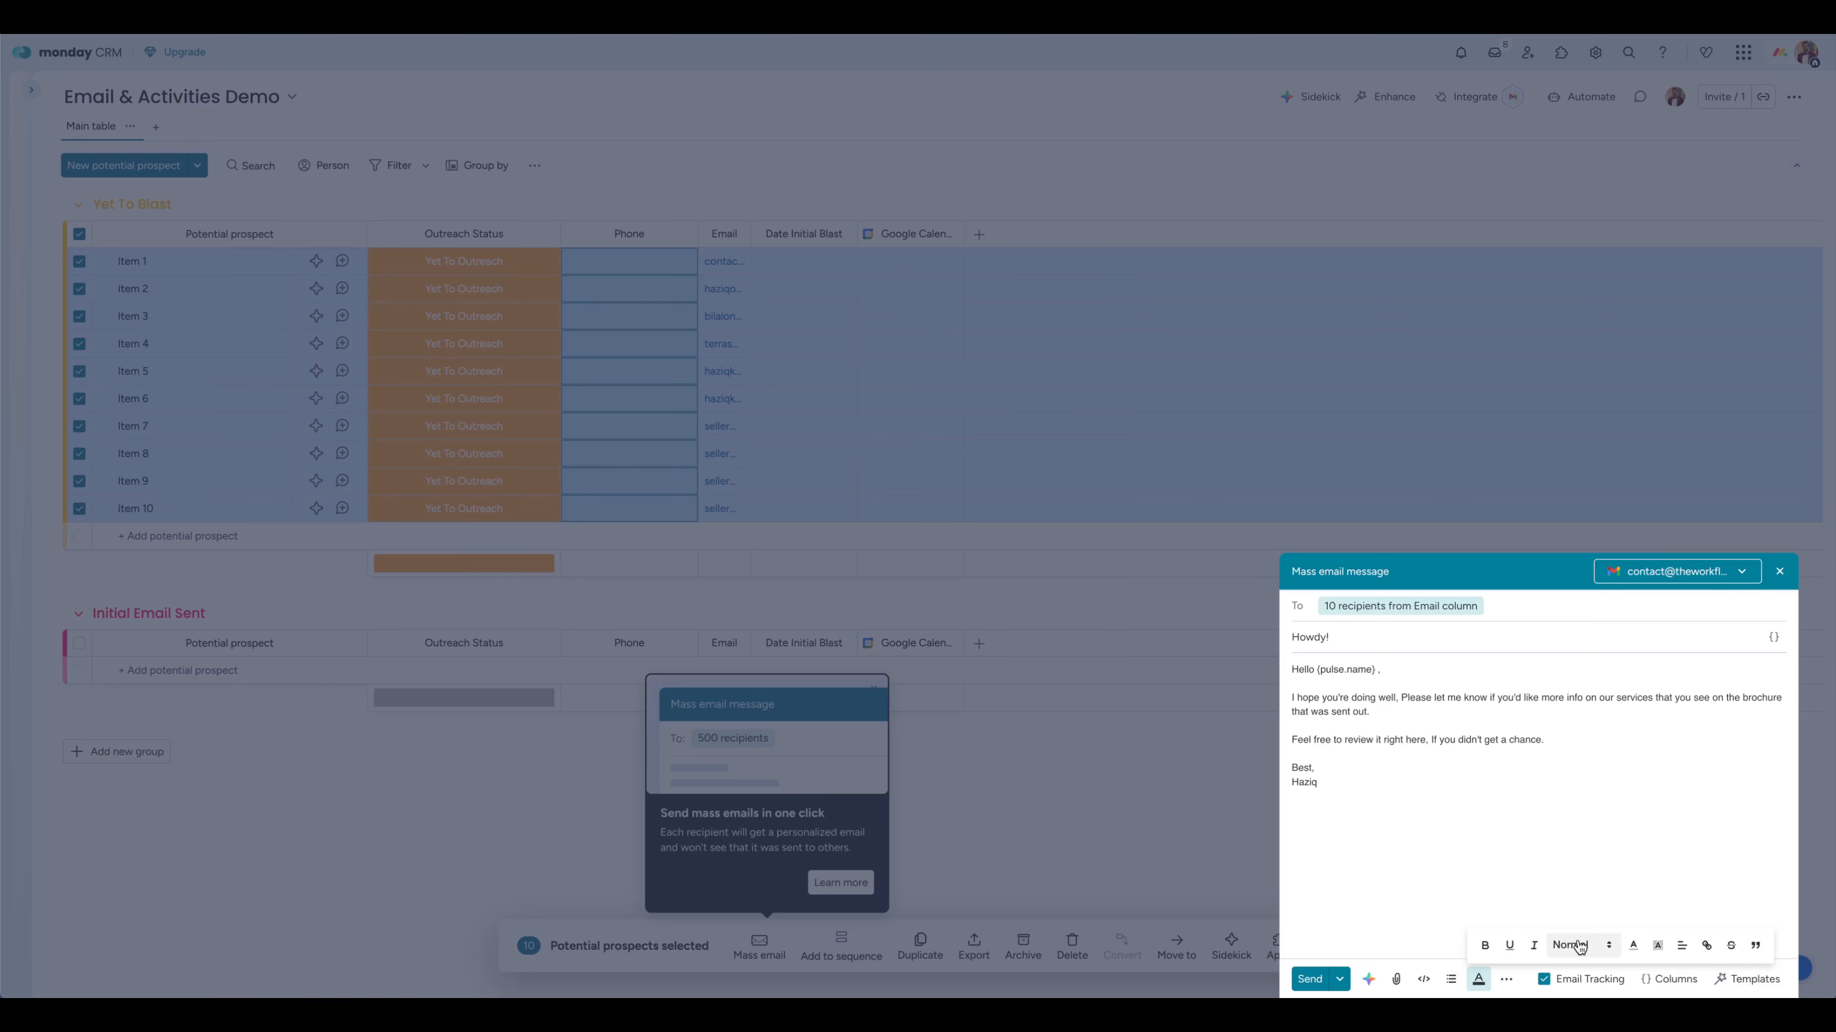
double_click(1415, 740)
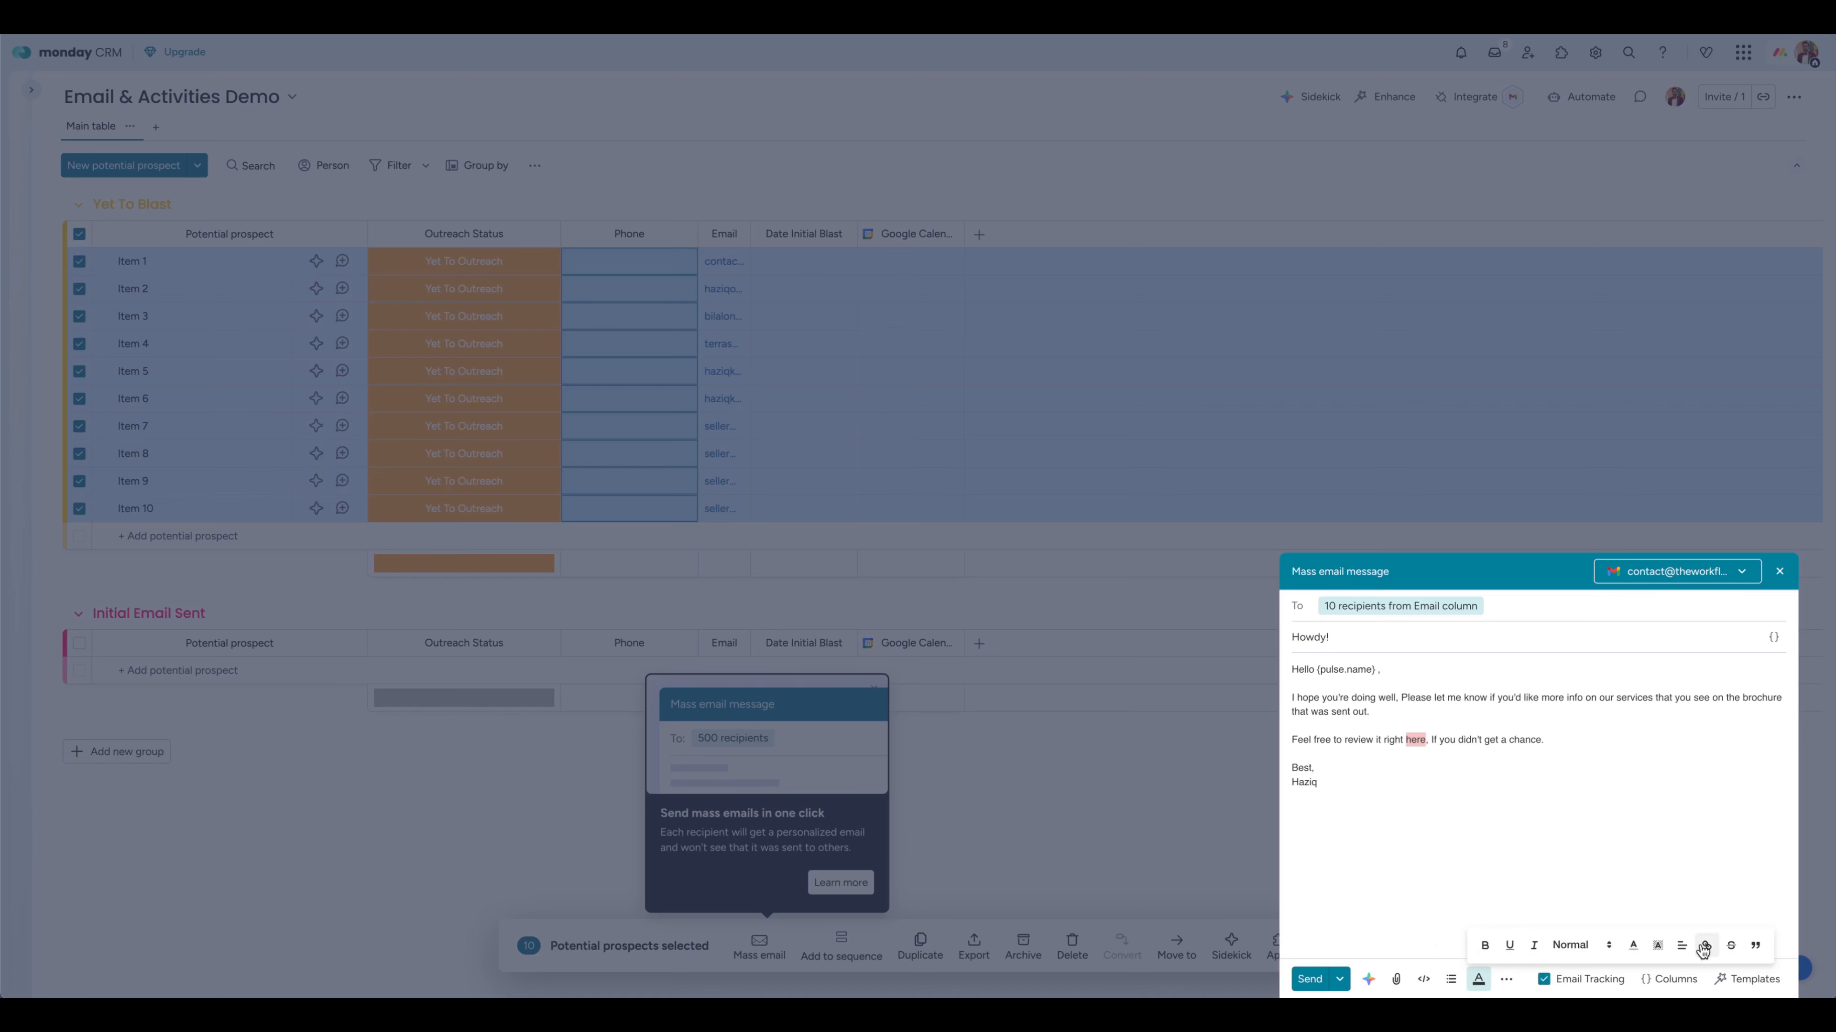
click(1704, 946)
click(1502, 768)
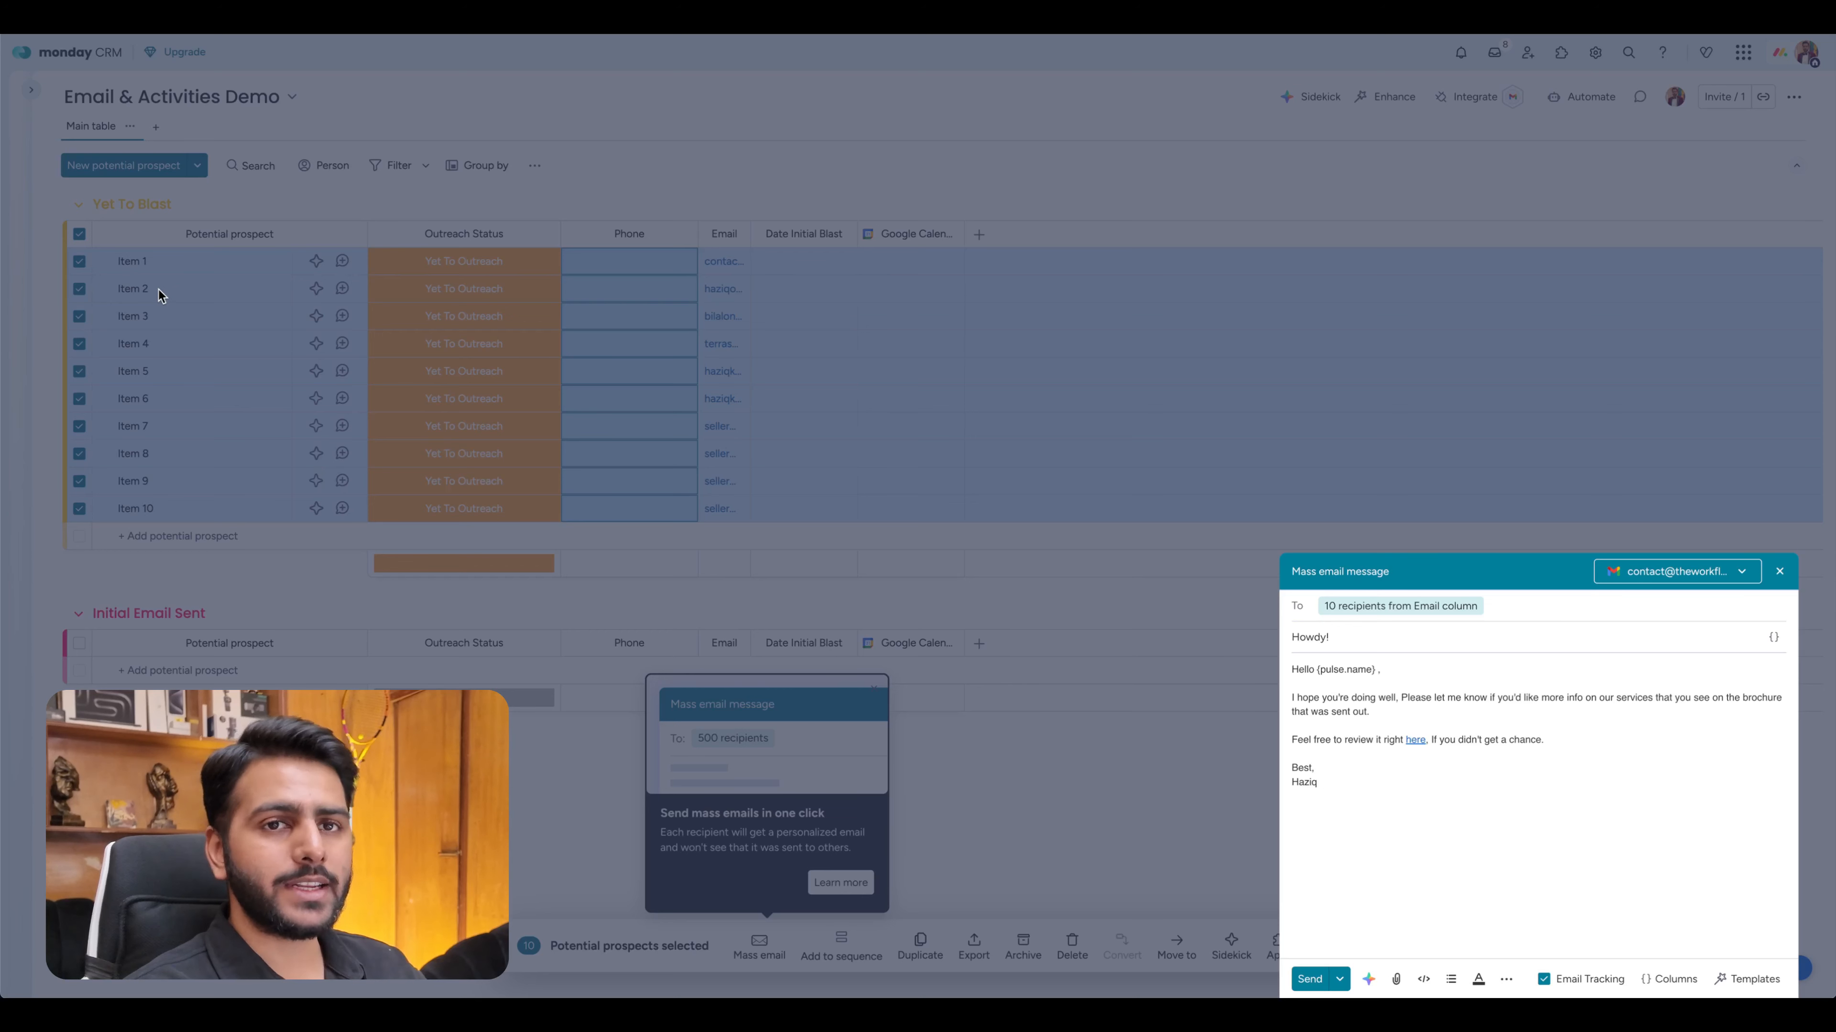
click(1434, 780)
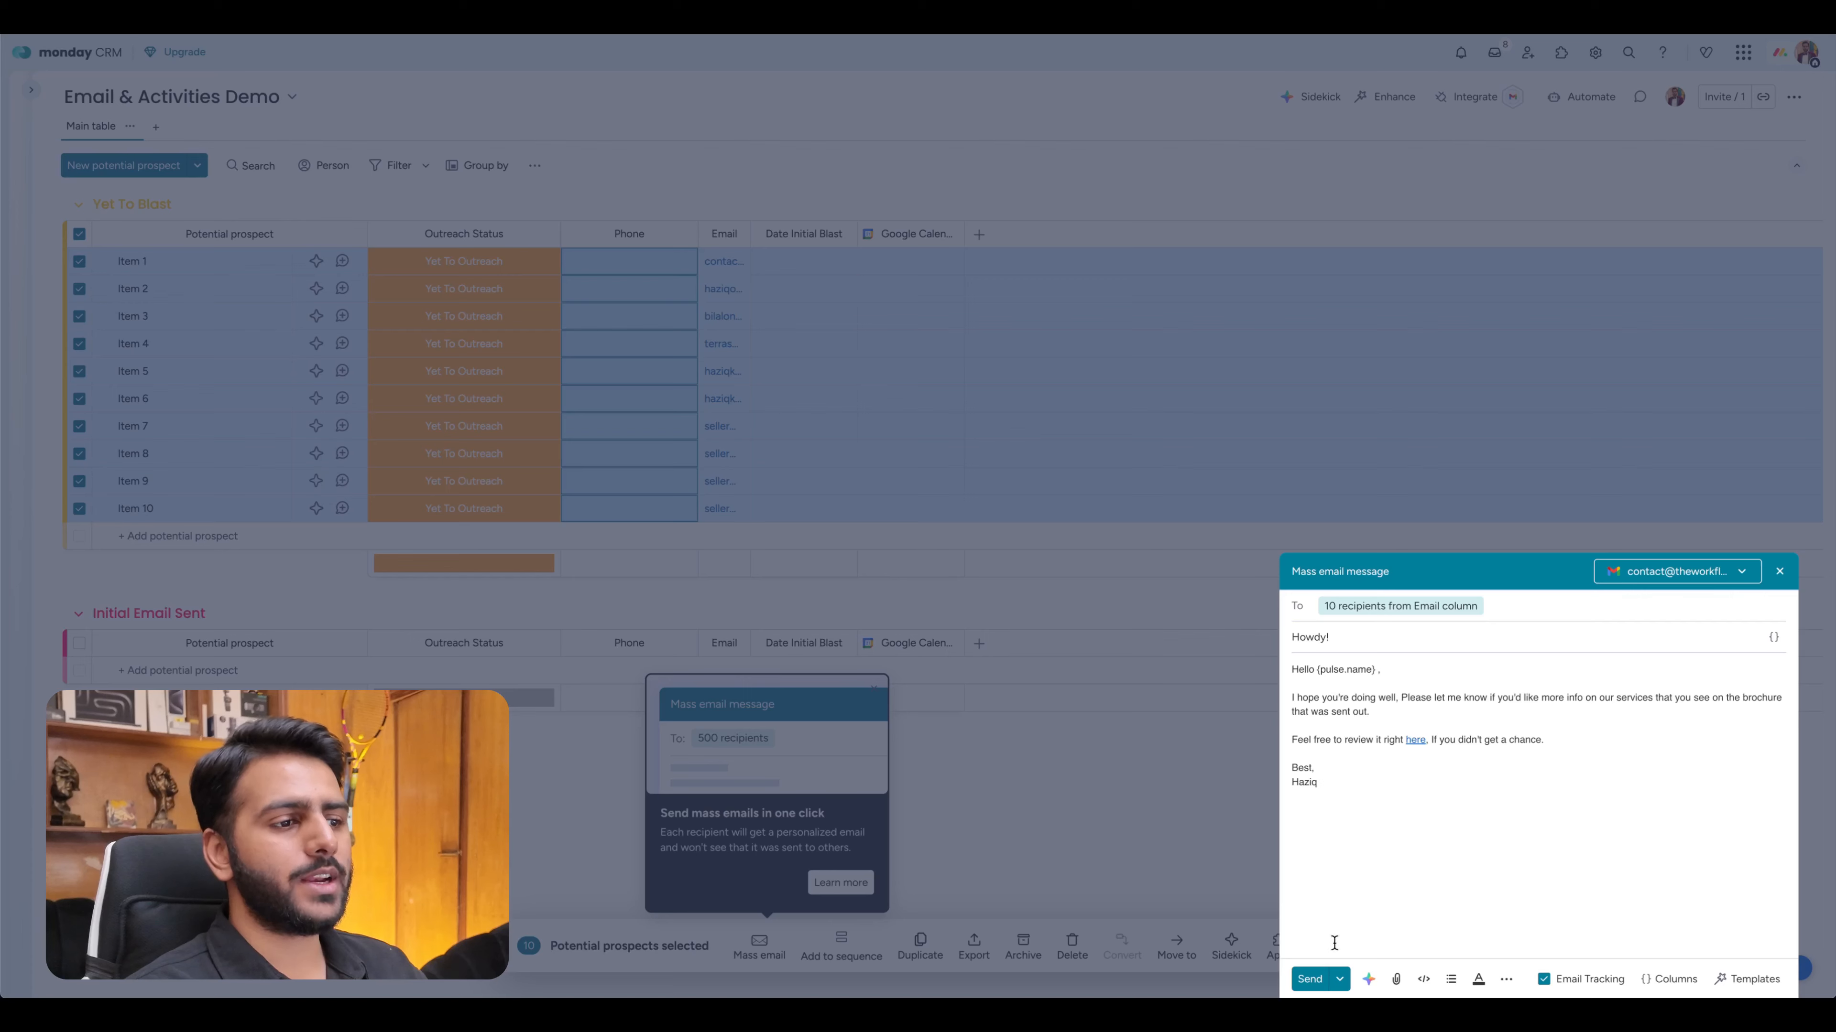
click(1309, 979)
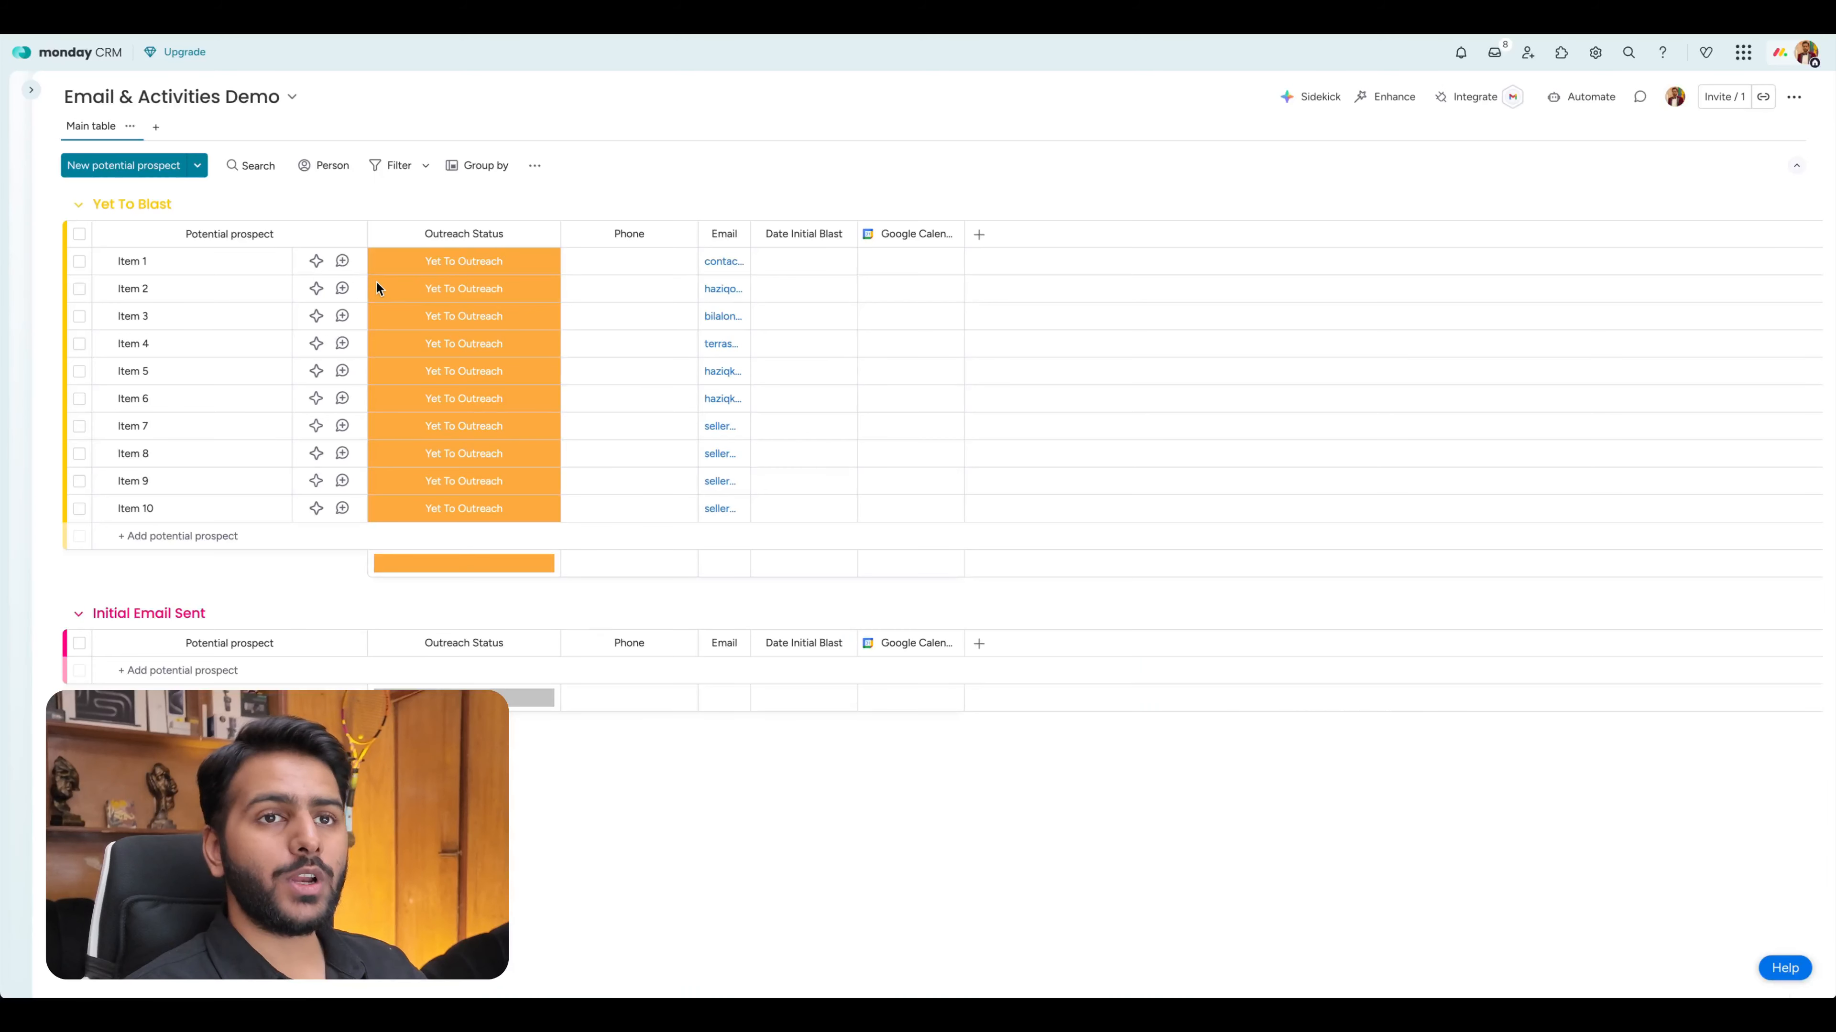
Select all prospects in the Yet To Blast group and start a mass email to them with the body text "Hey".
click(79, 235)
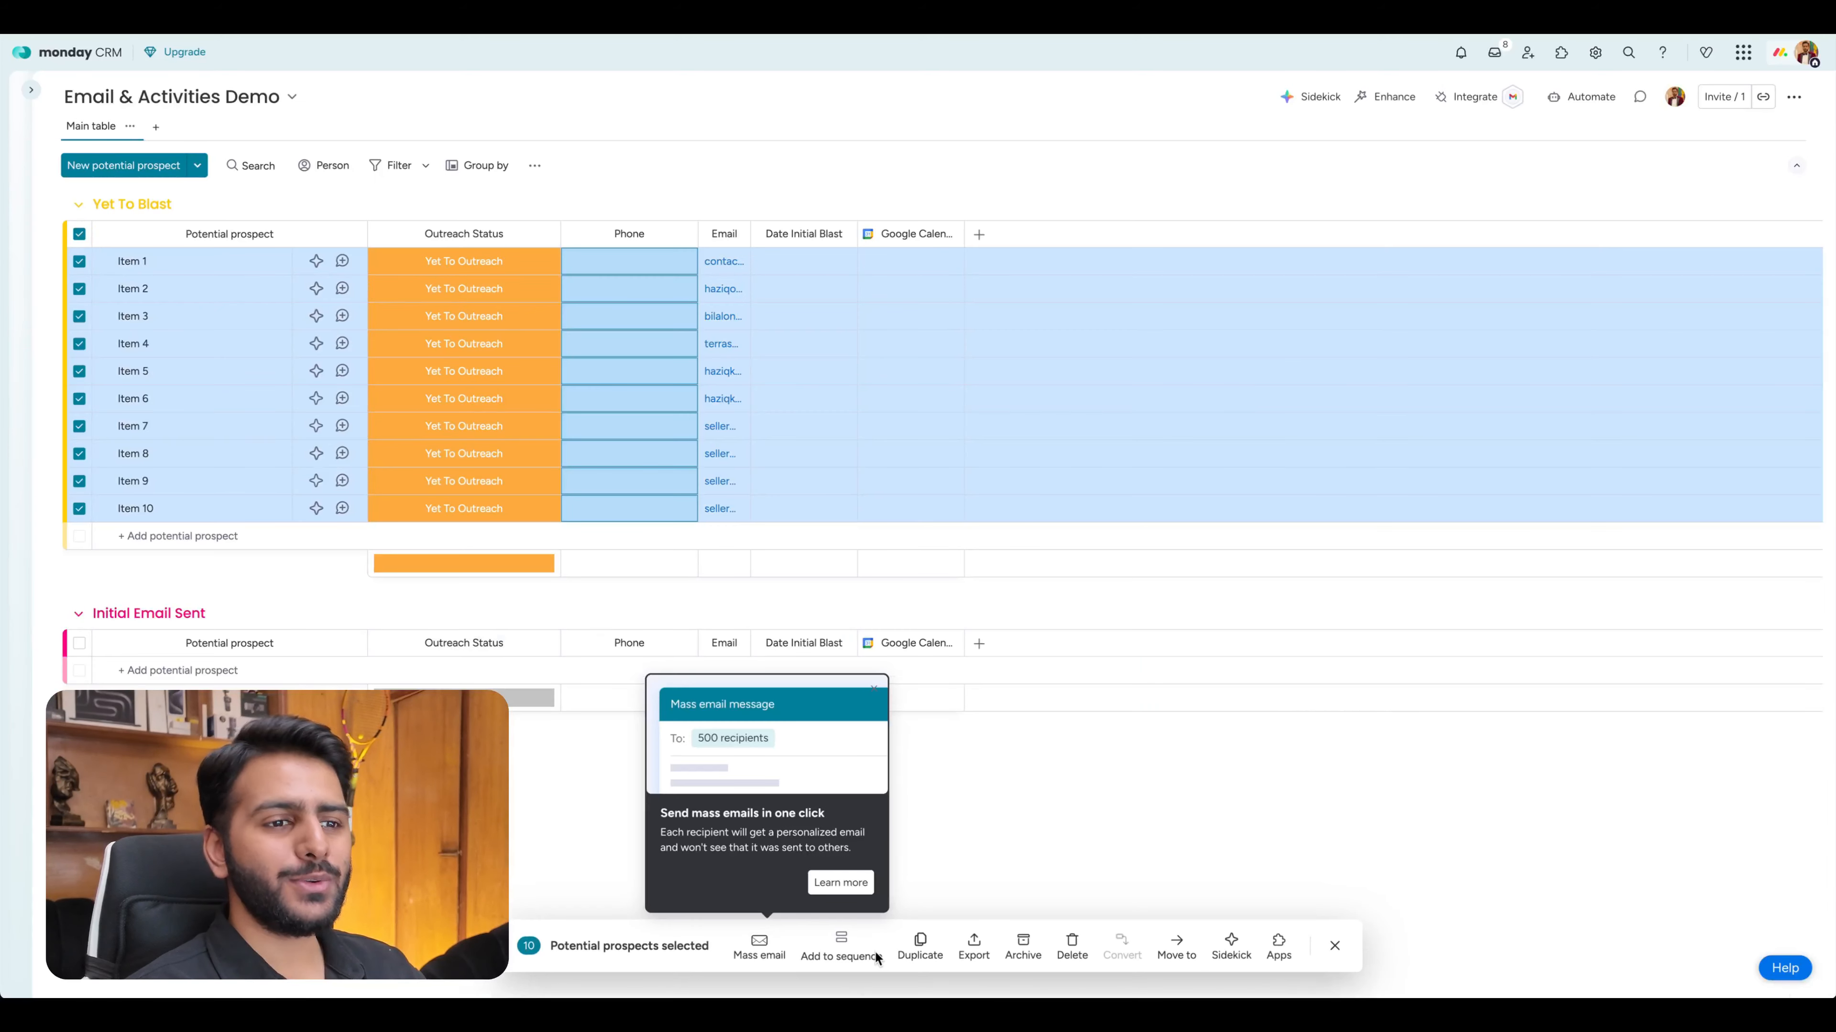
click(758, 944)
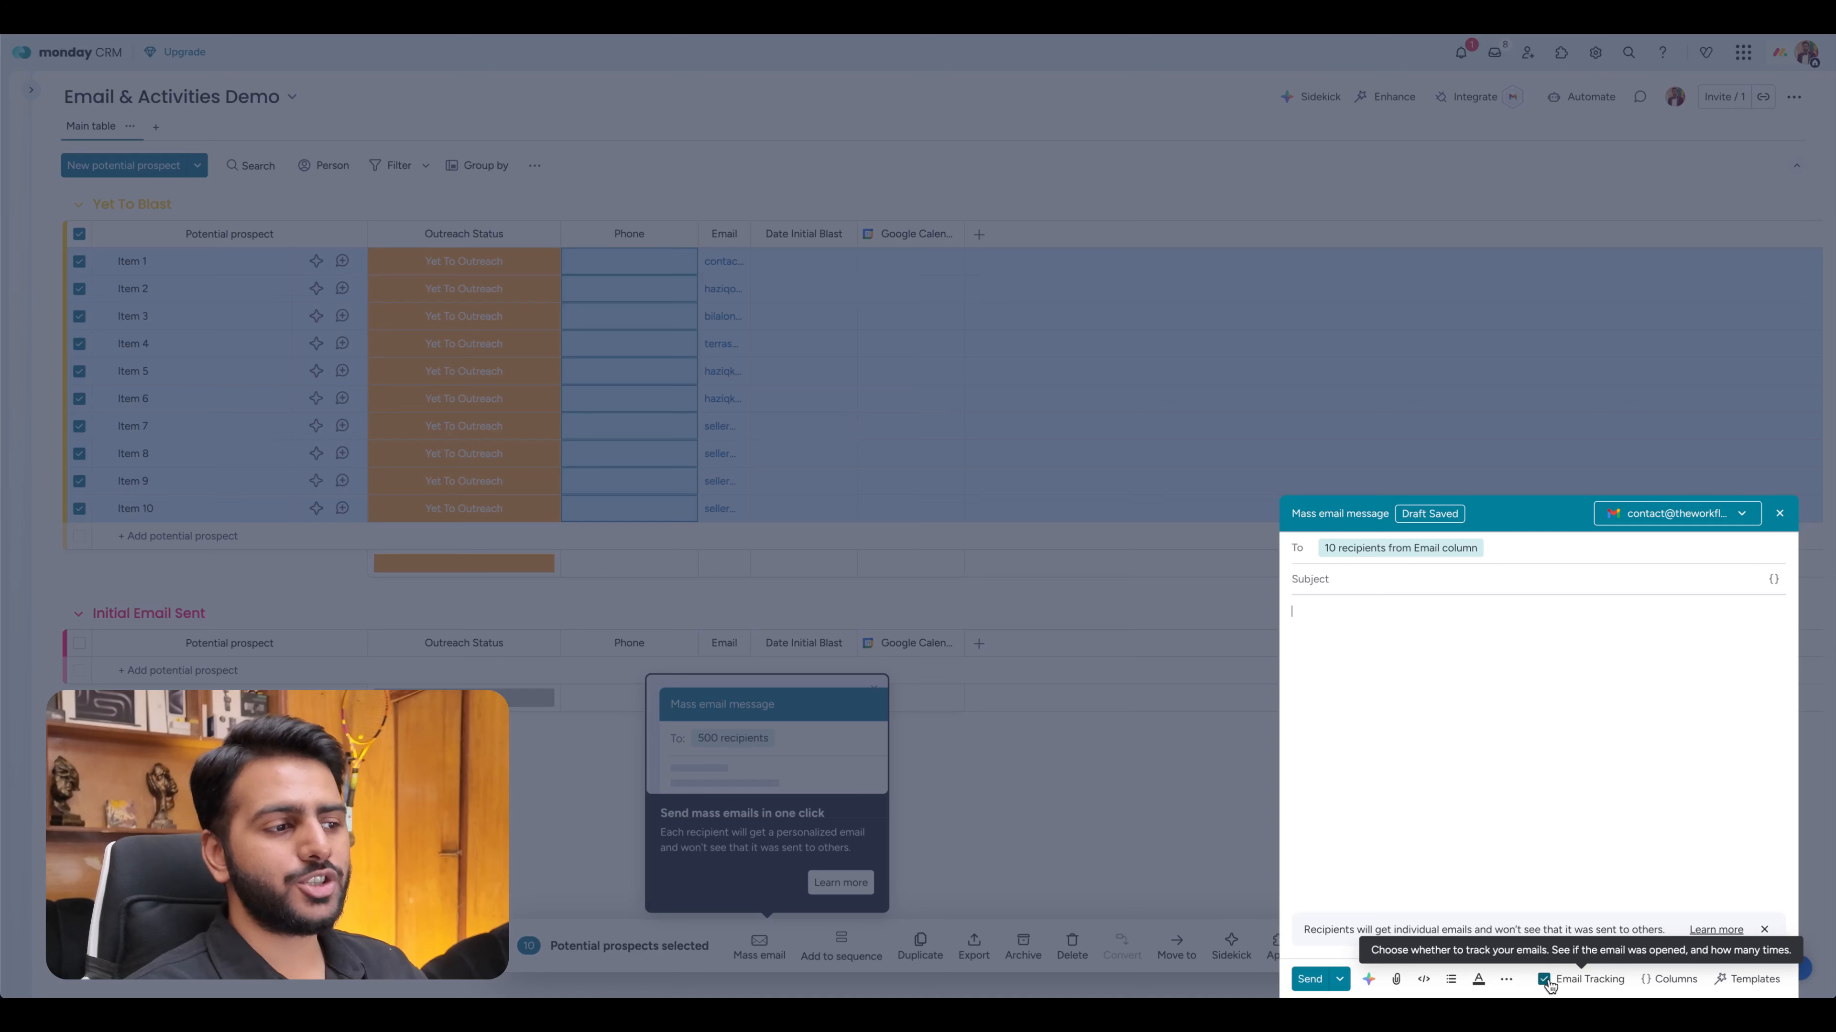
click(1445, 817)
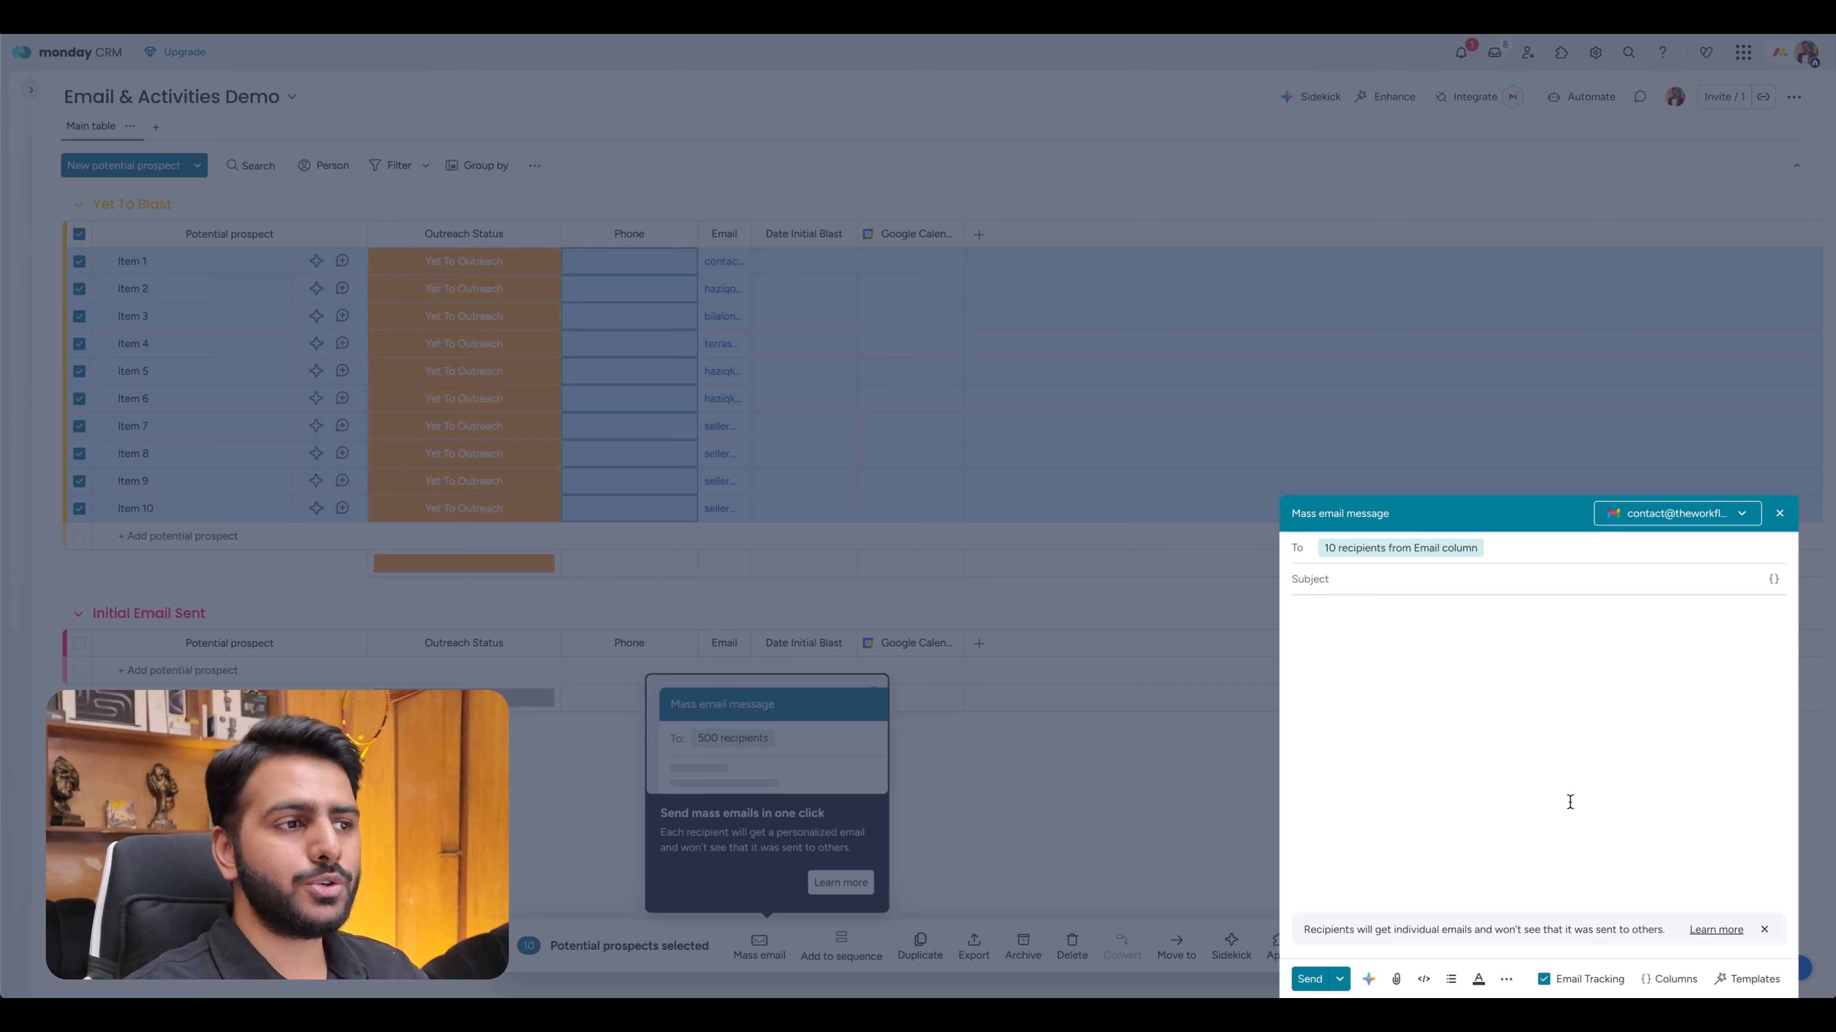
click(1461, 717)
key(Caps_Lock)
text(Hey)
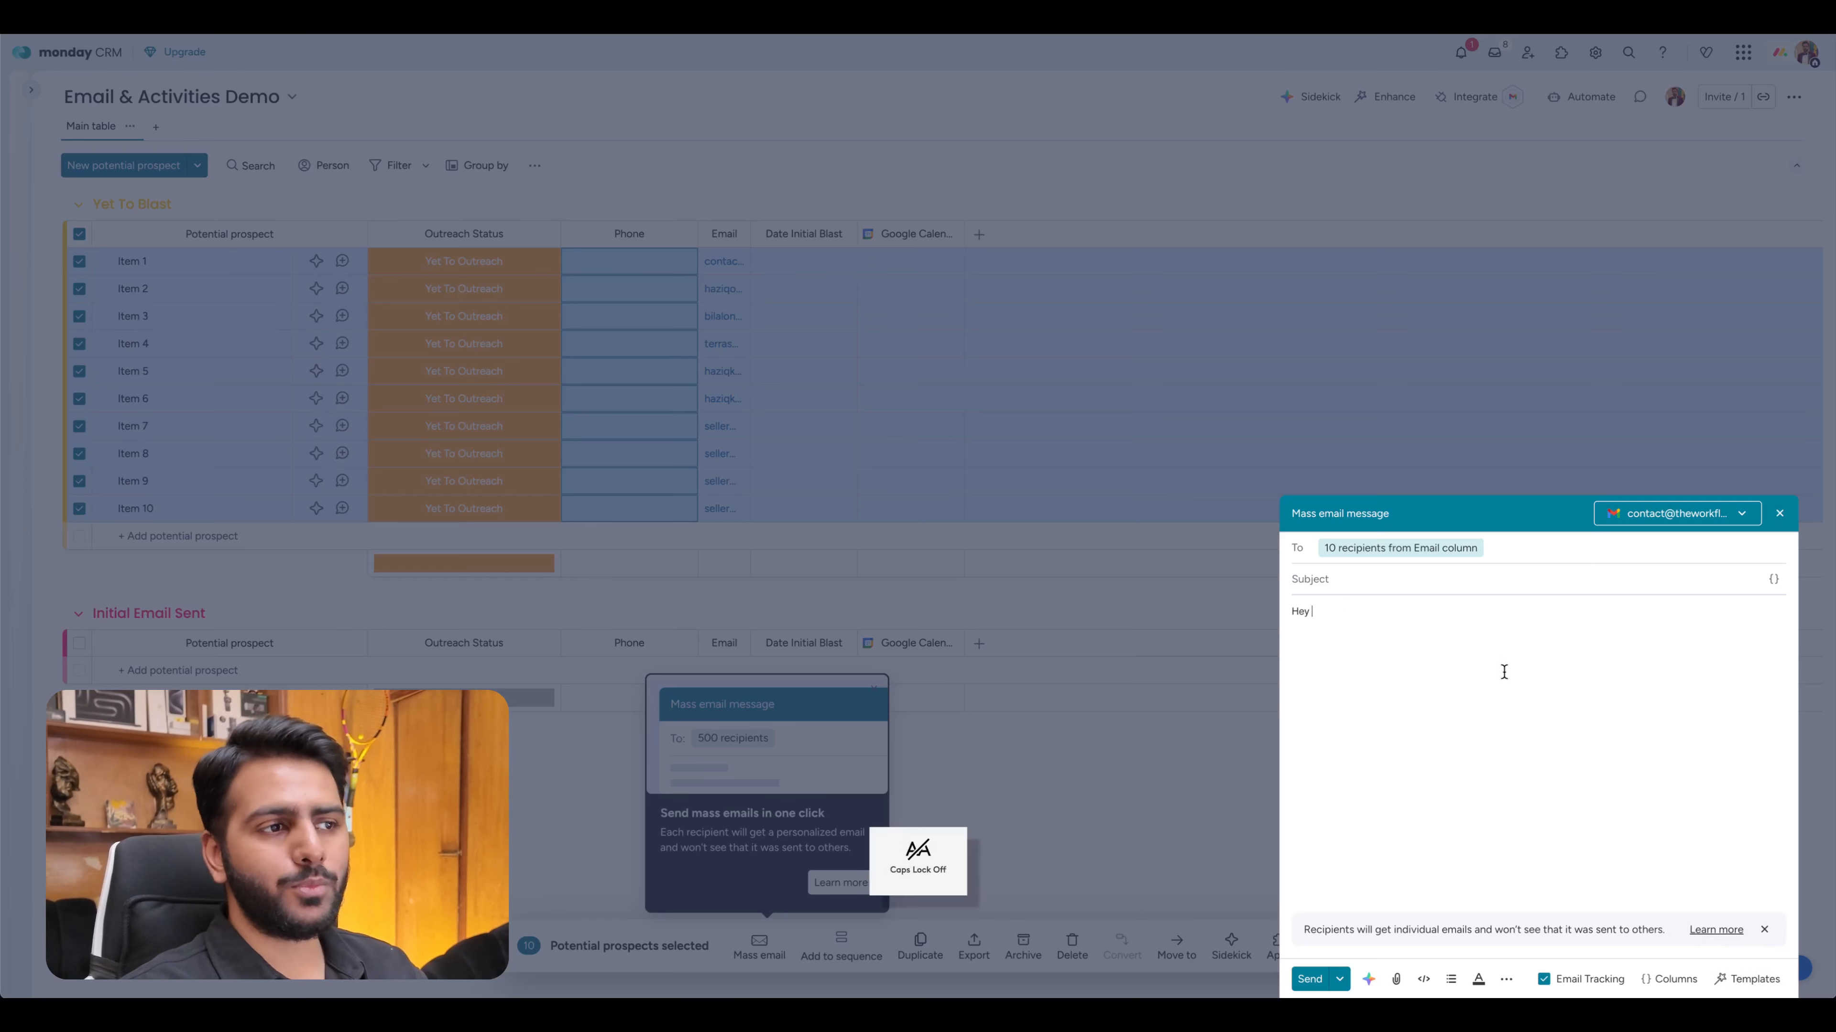
Save the draft as a new template named "Template" and share it with Everyone.
click(1748, 979)
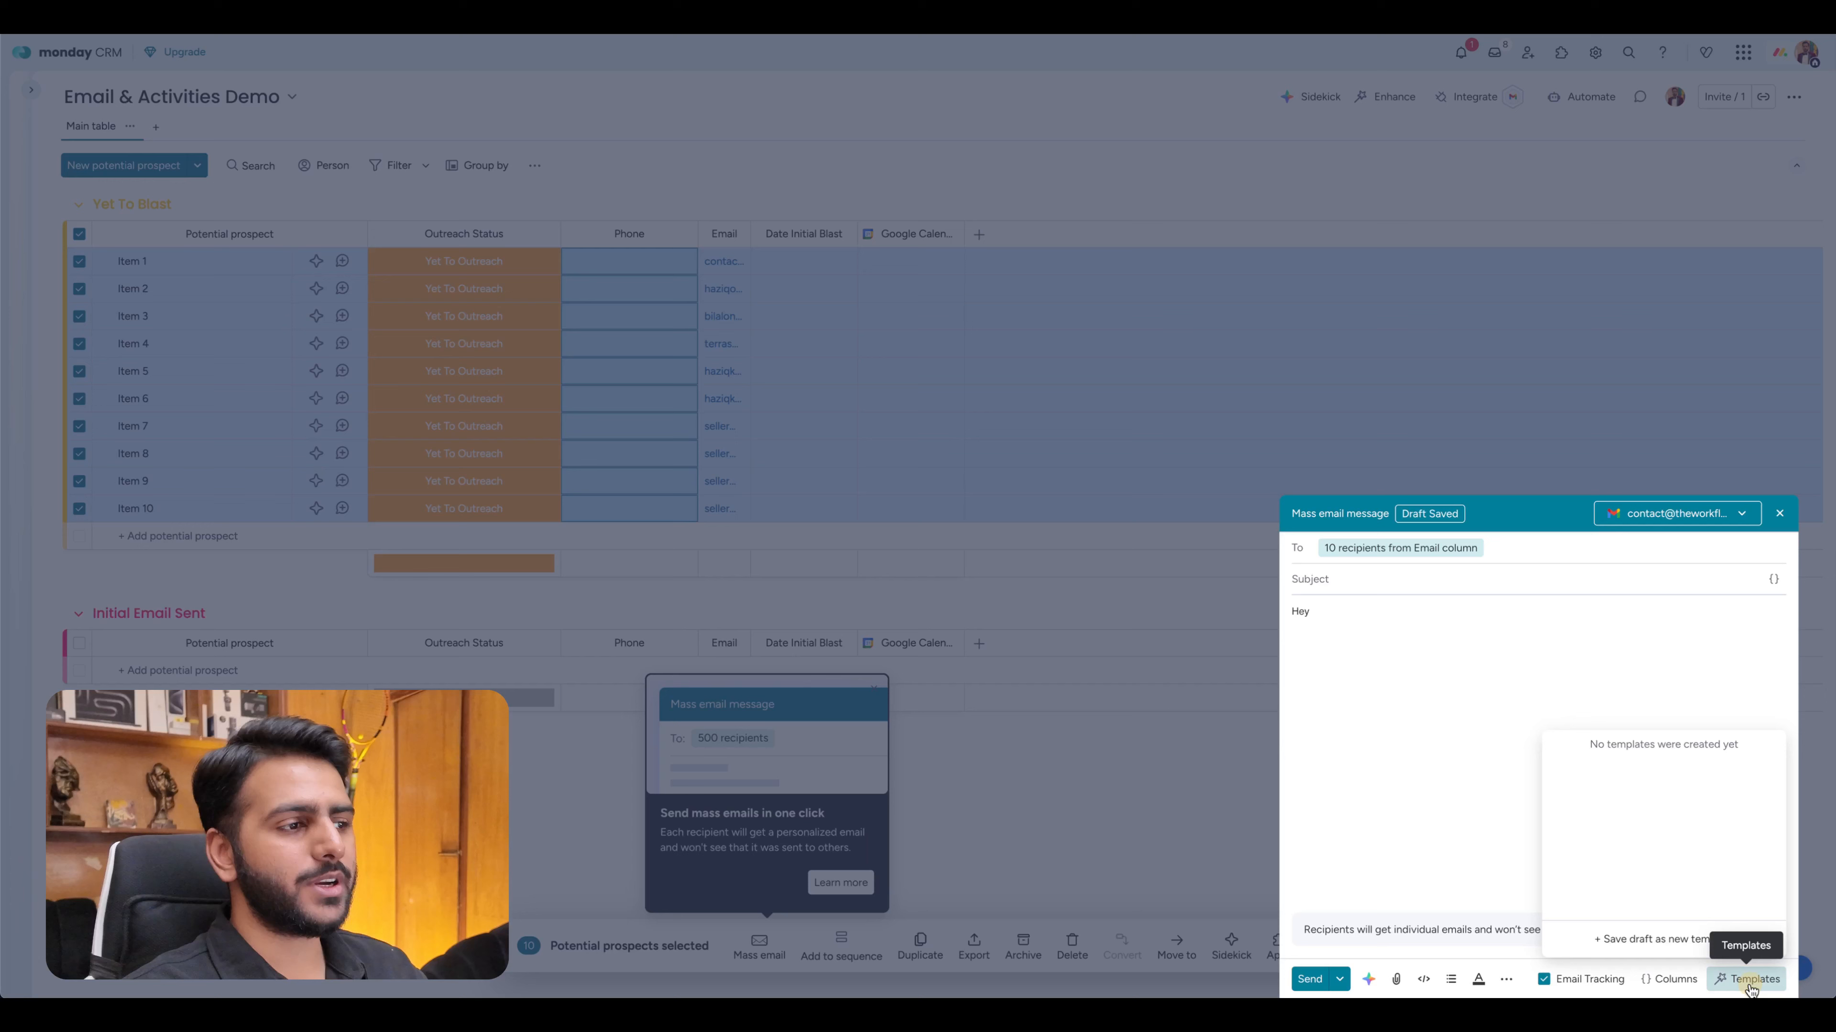
click(1673, 938)
click(1638, 808)
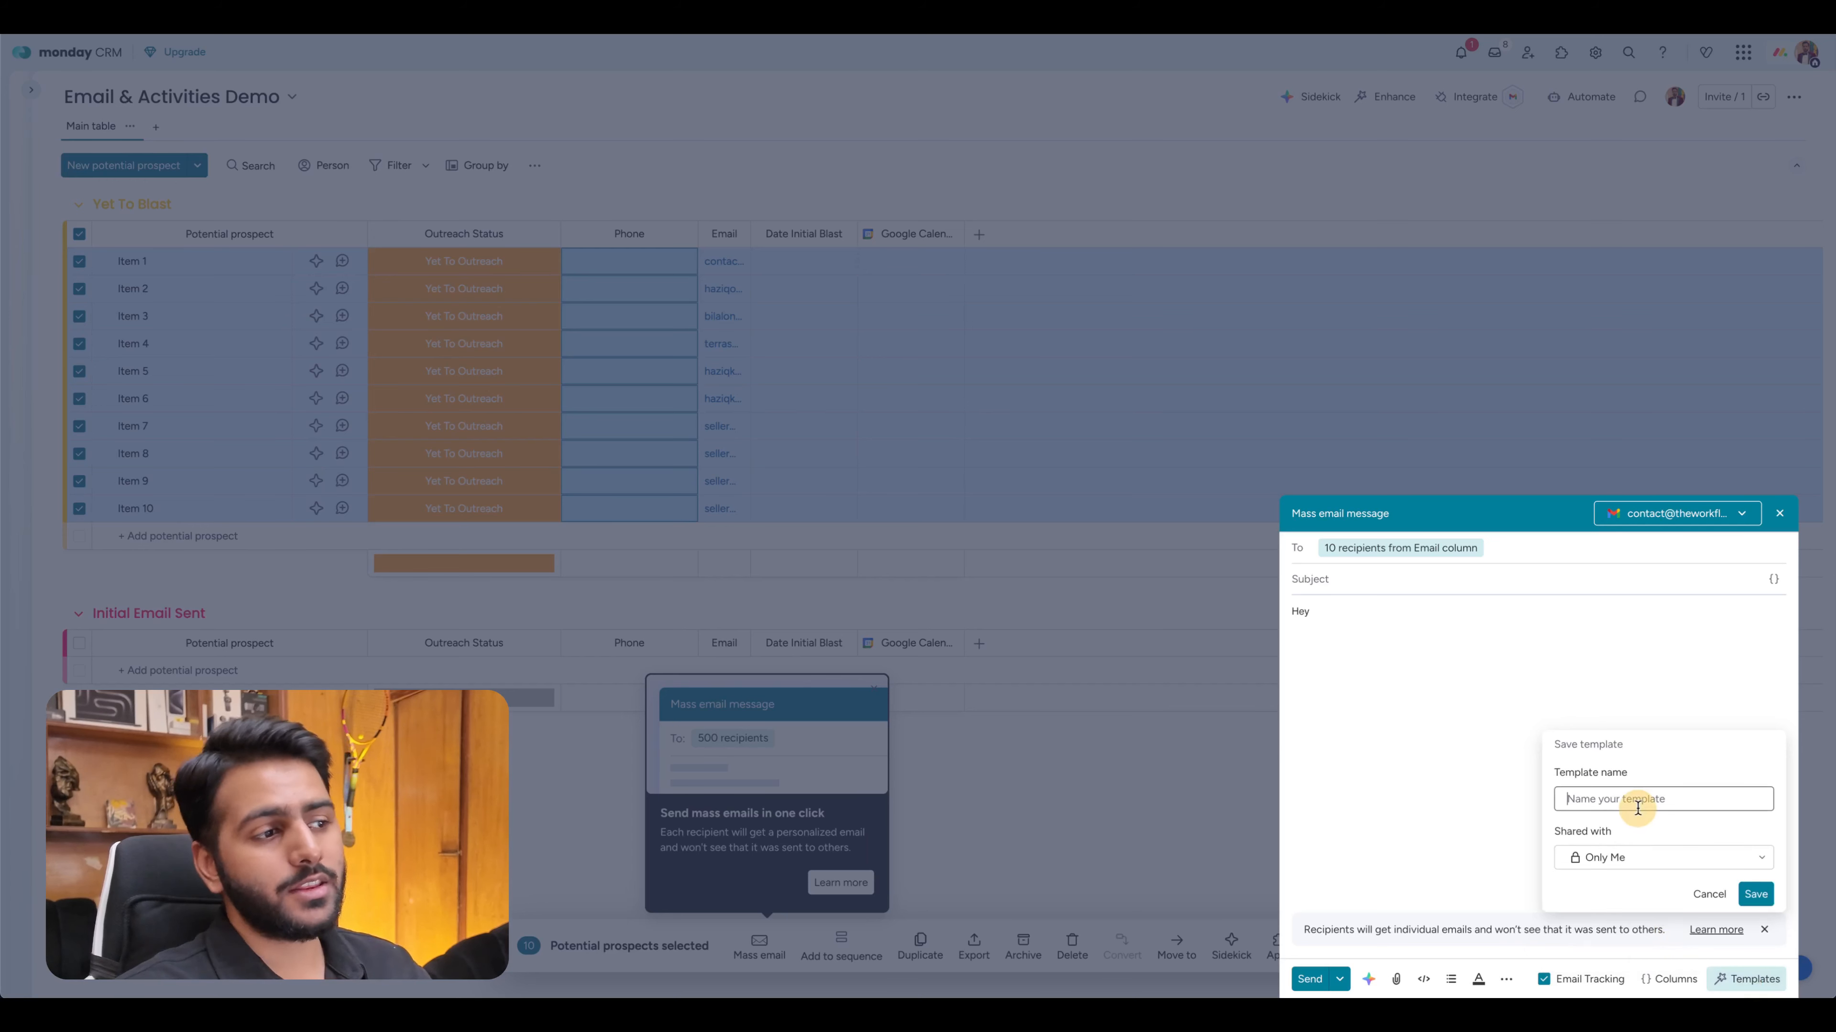
text(T)
key(Caps_Lock)
text(emplate)
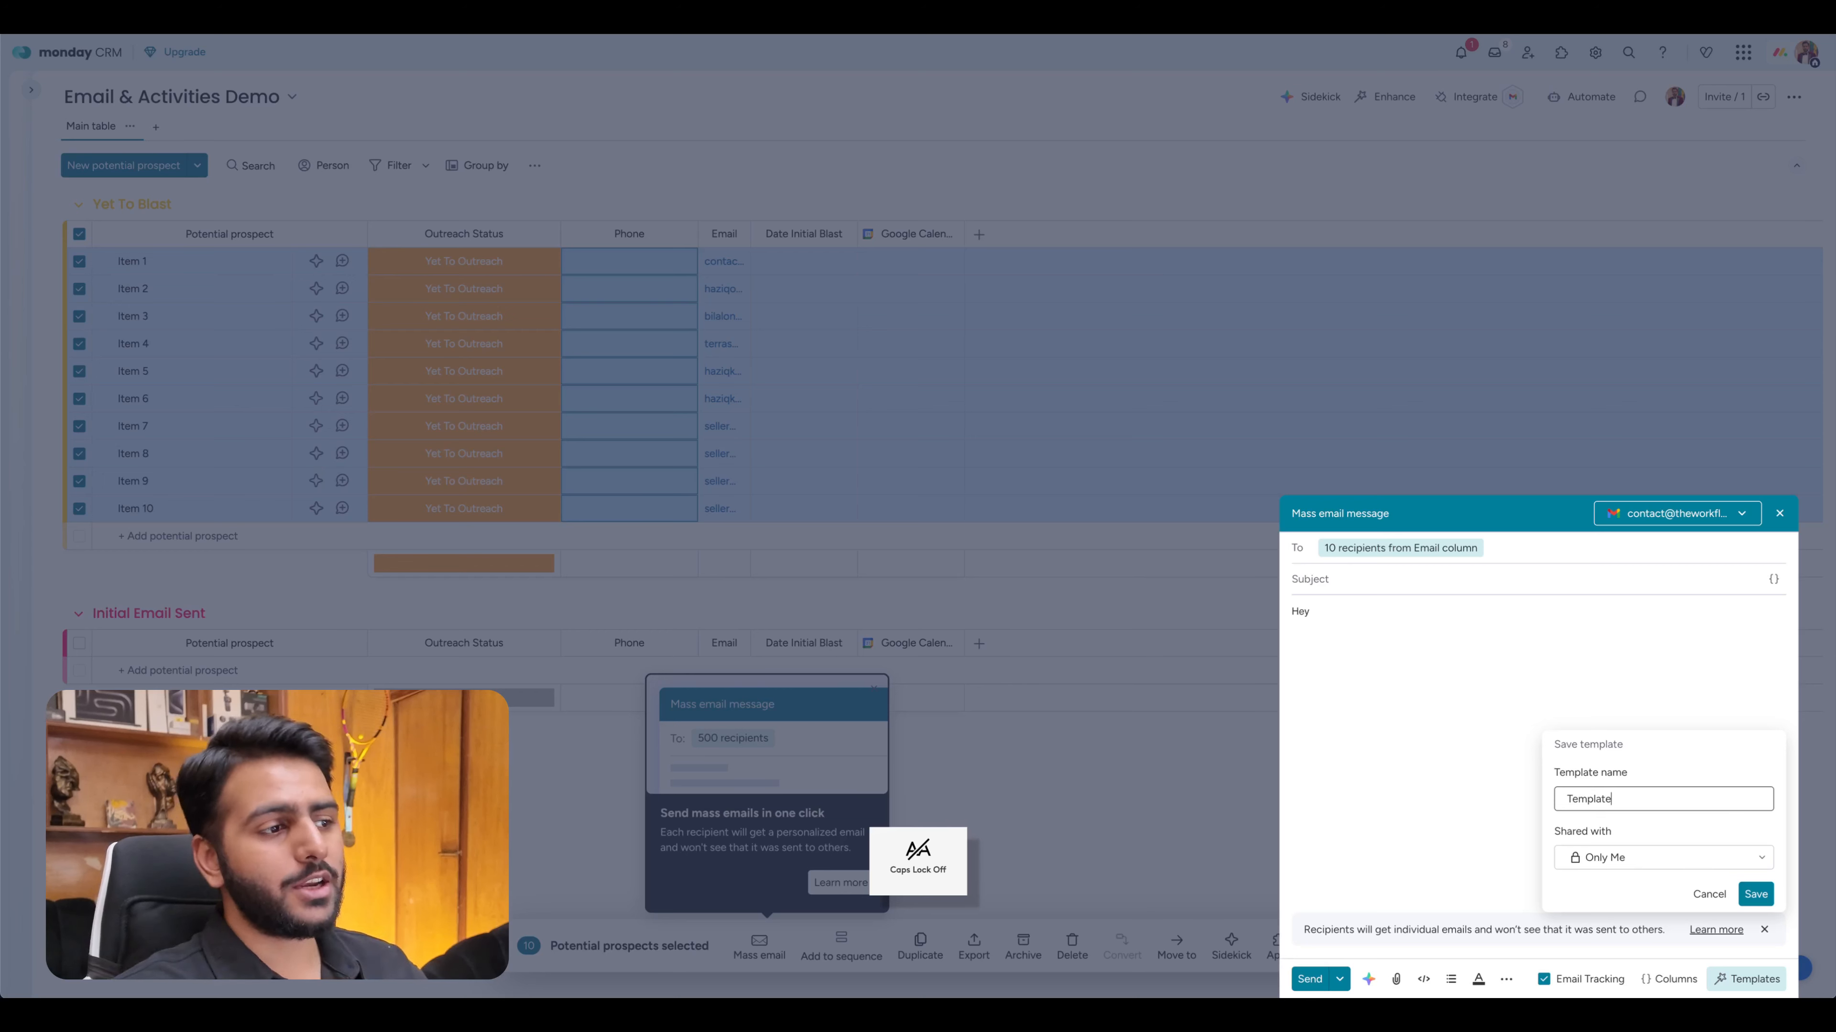
click(1625, 864)
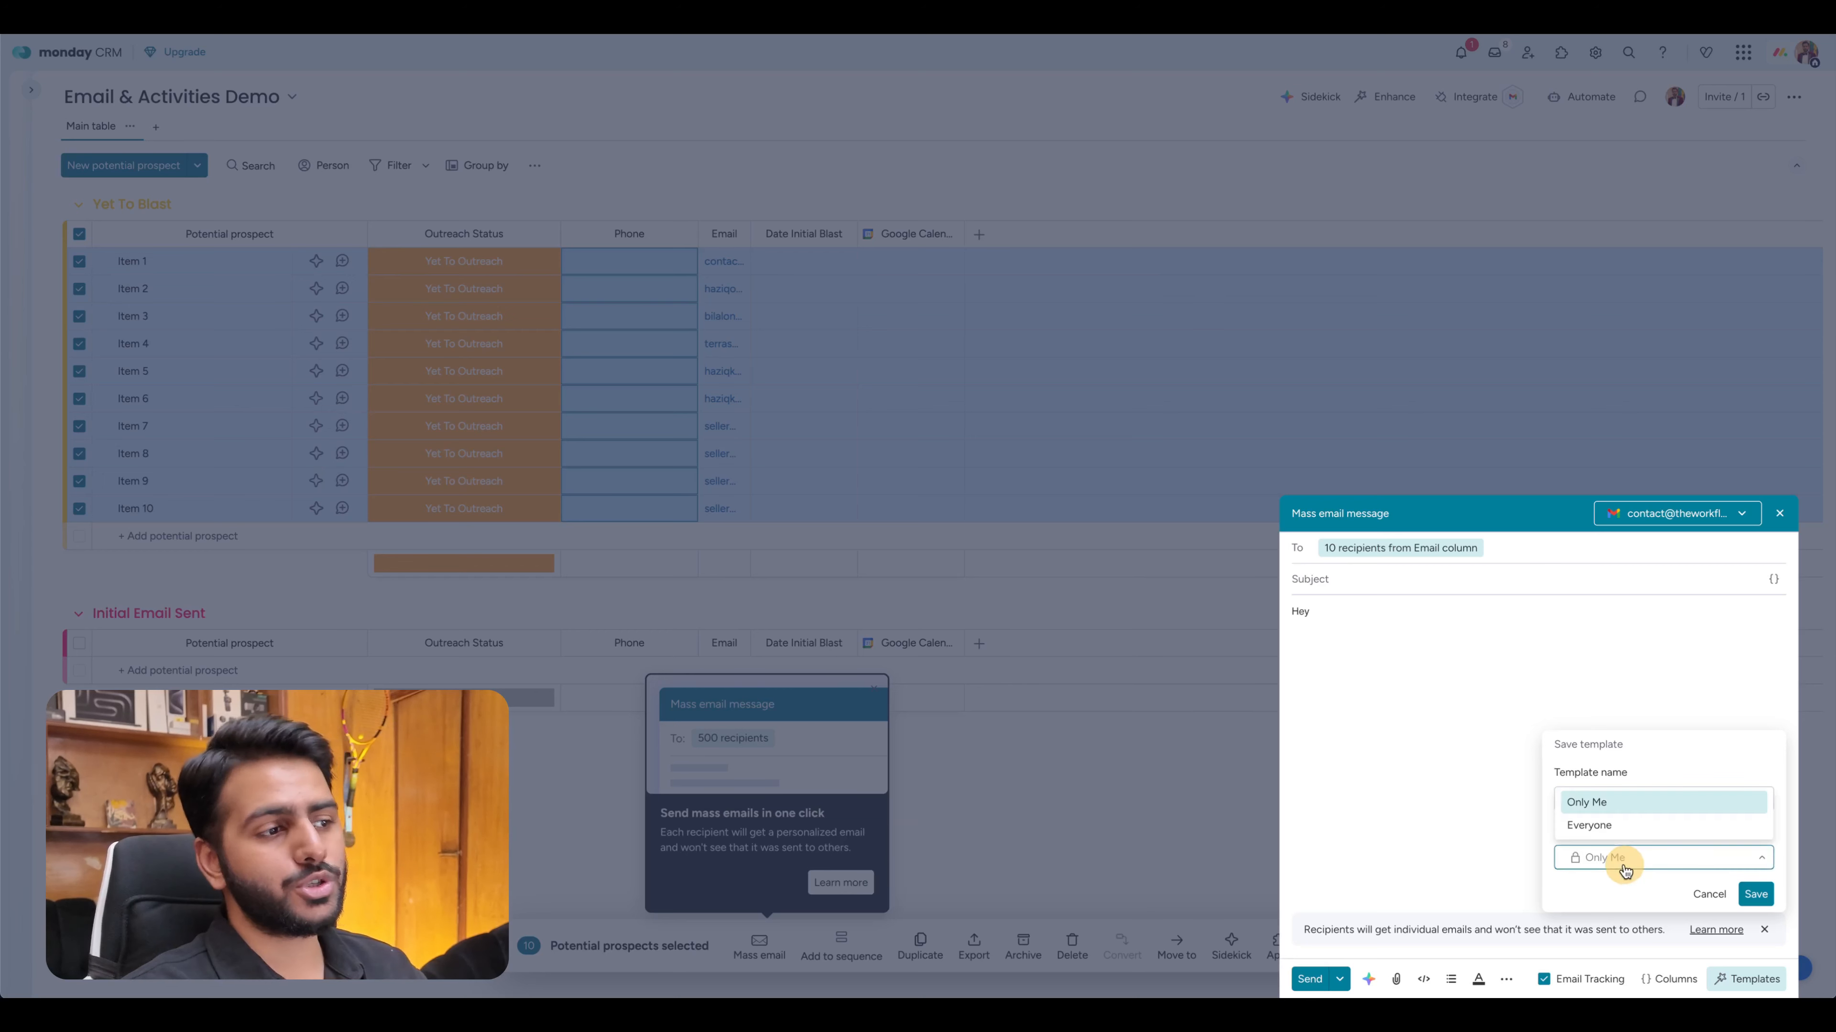
click(1601, 829)
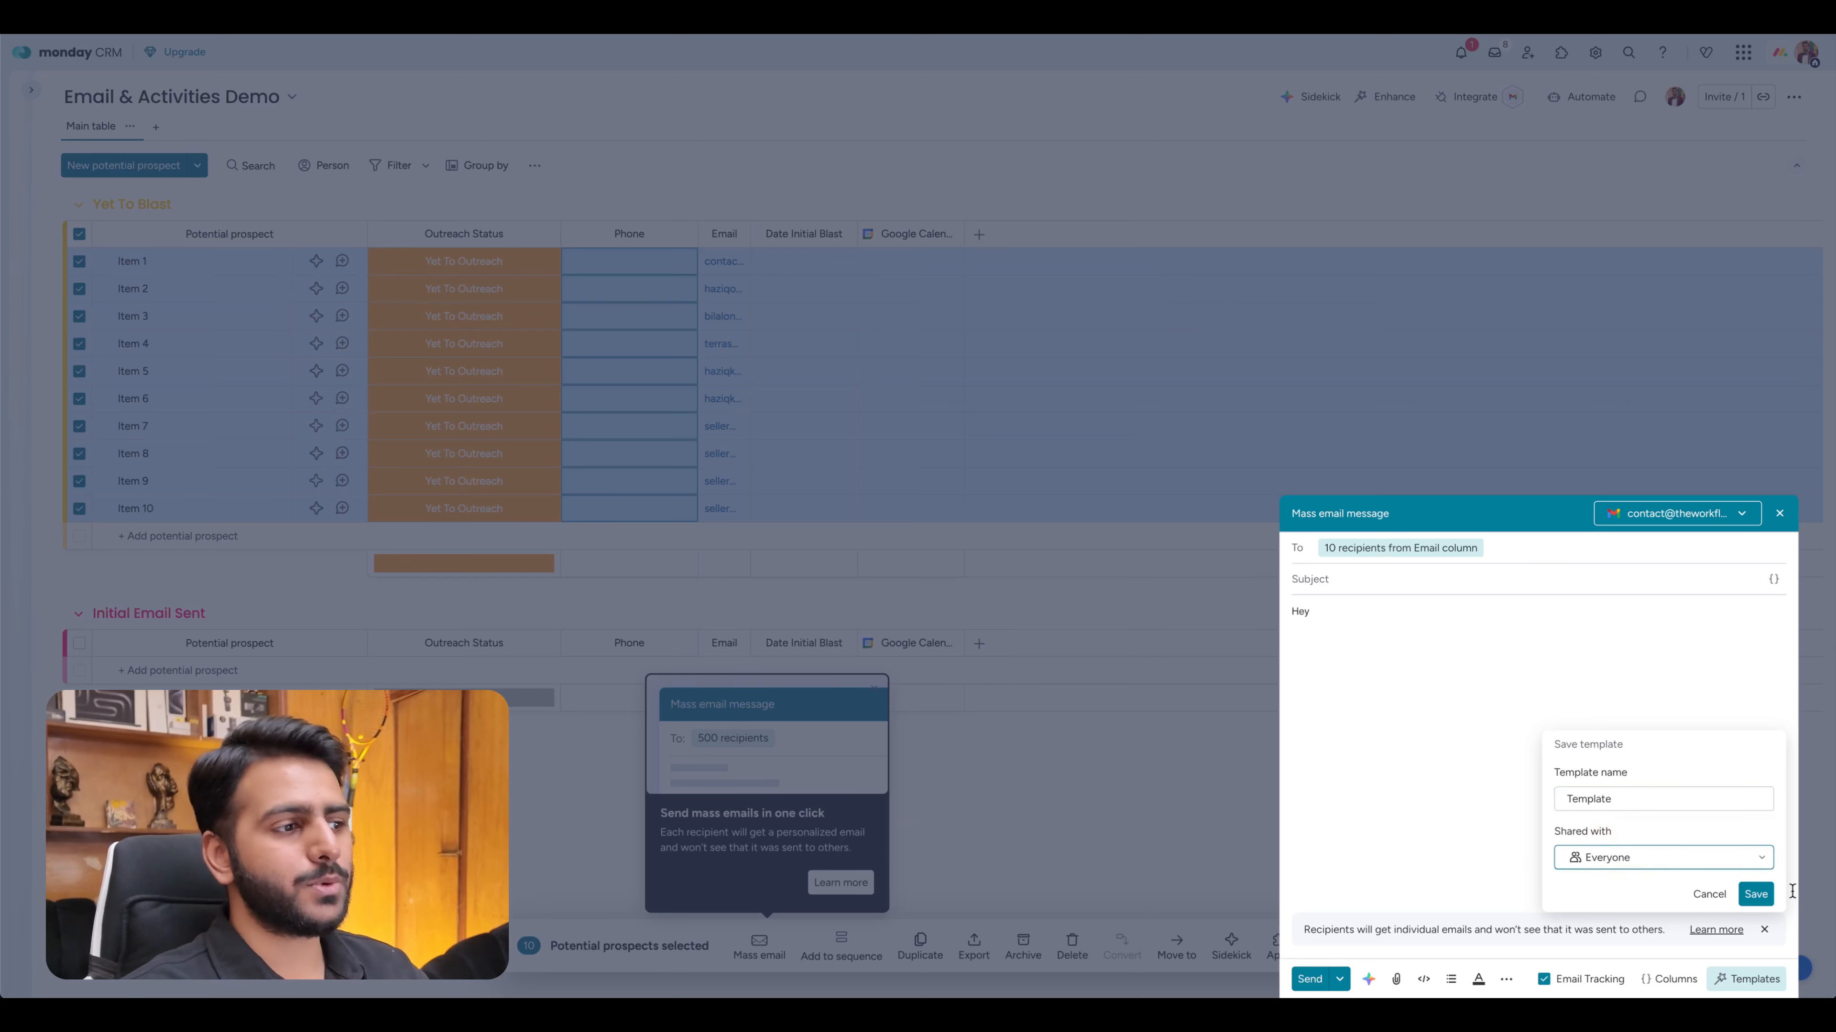
click(1754, 895)
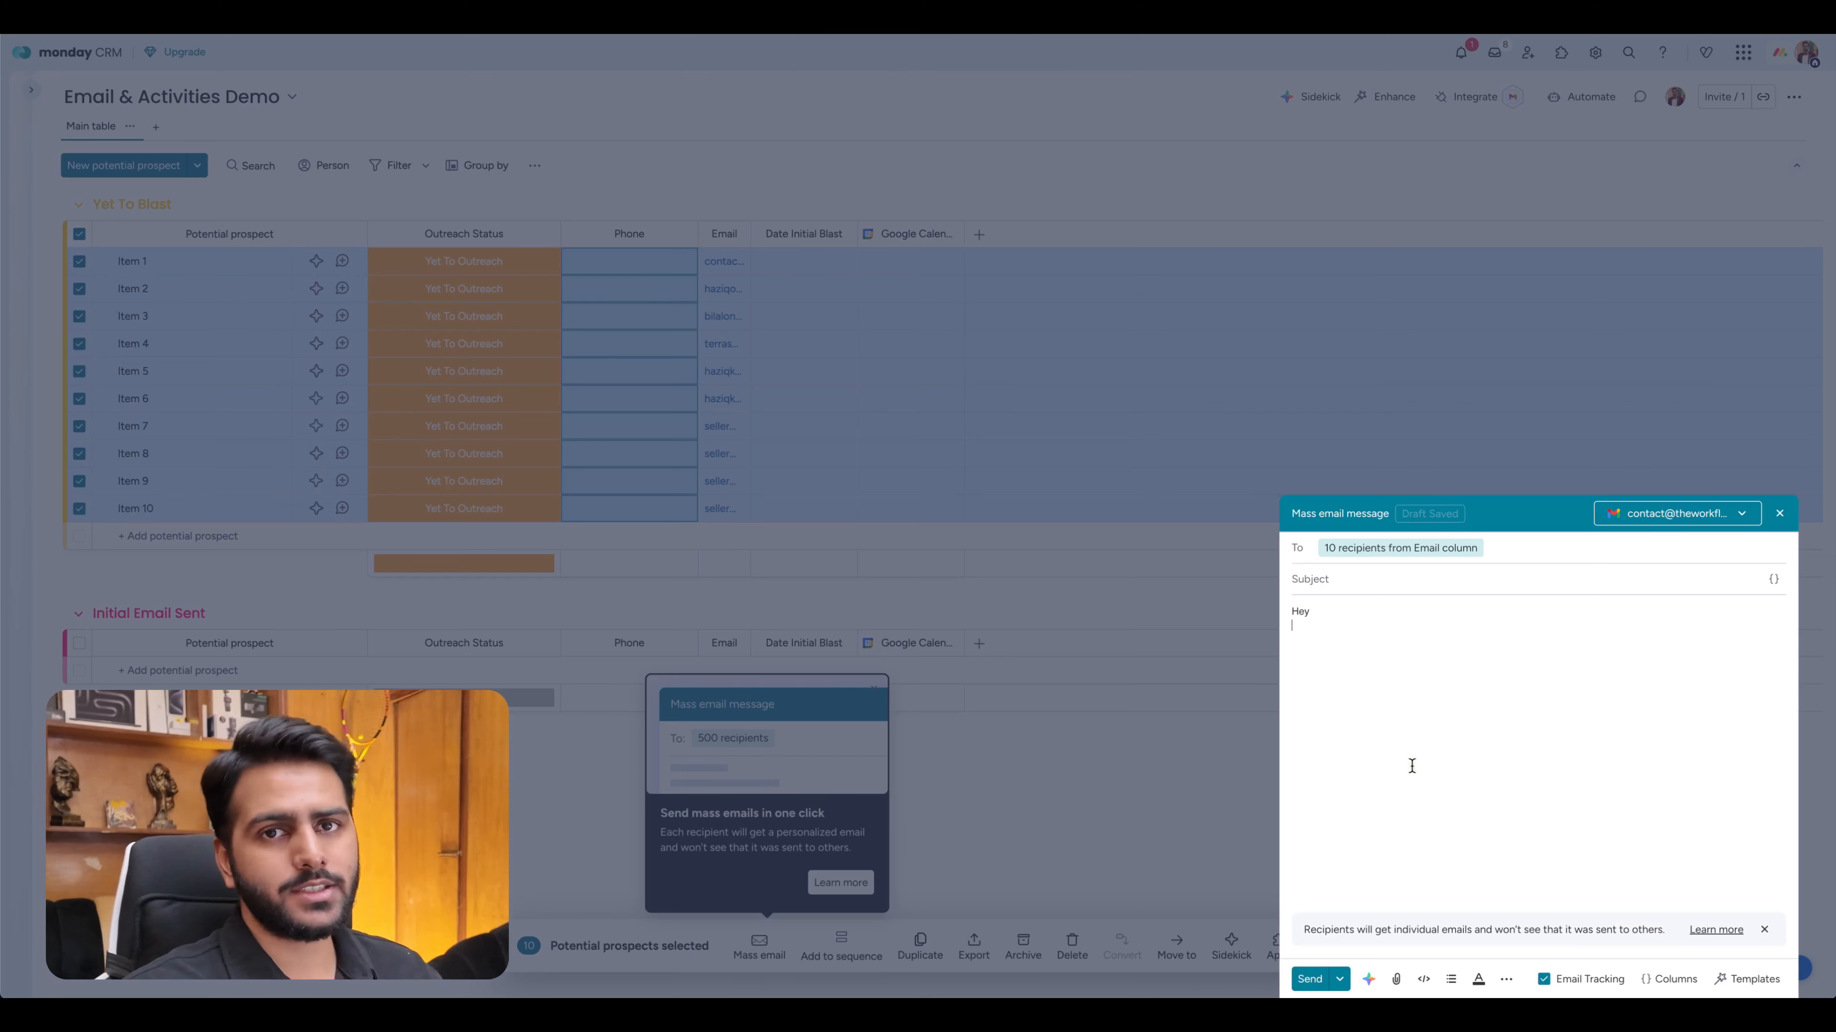
Insert the saved template "Template" into the body of the mass email.
click(1325, 611)
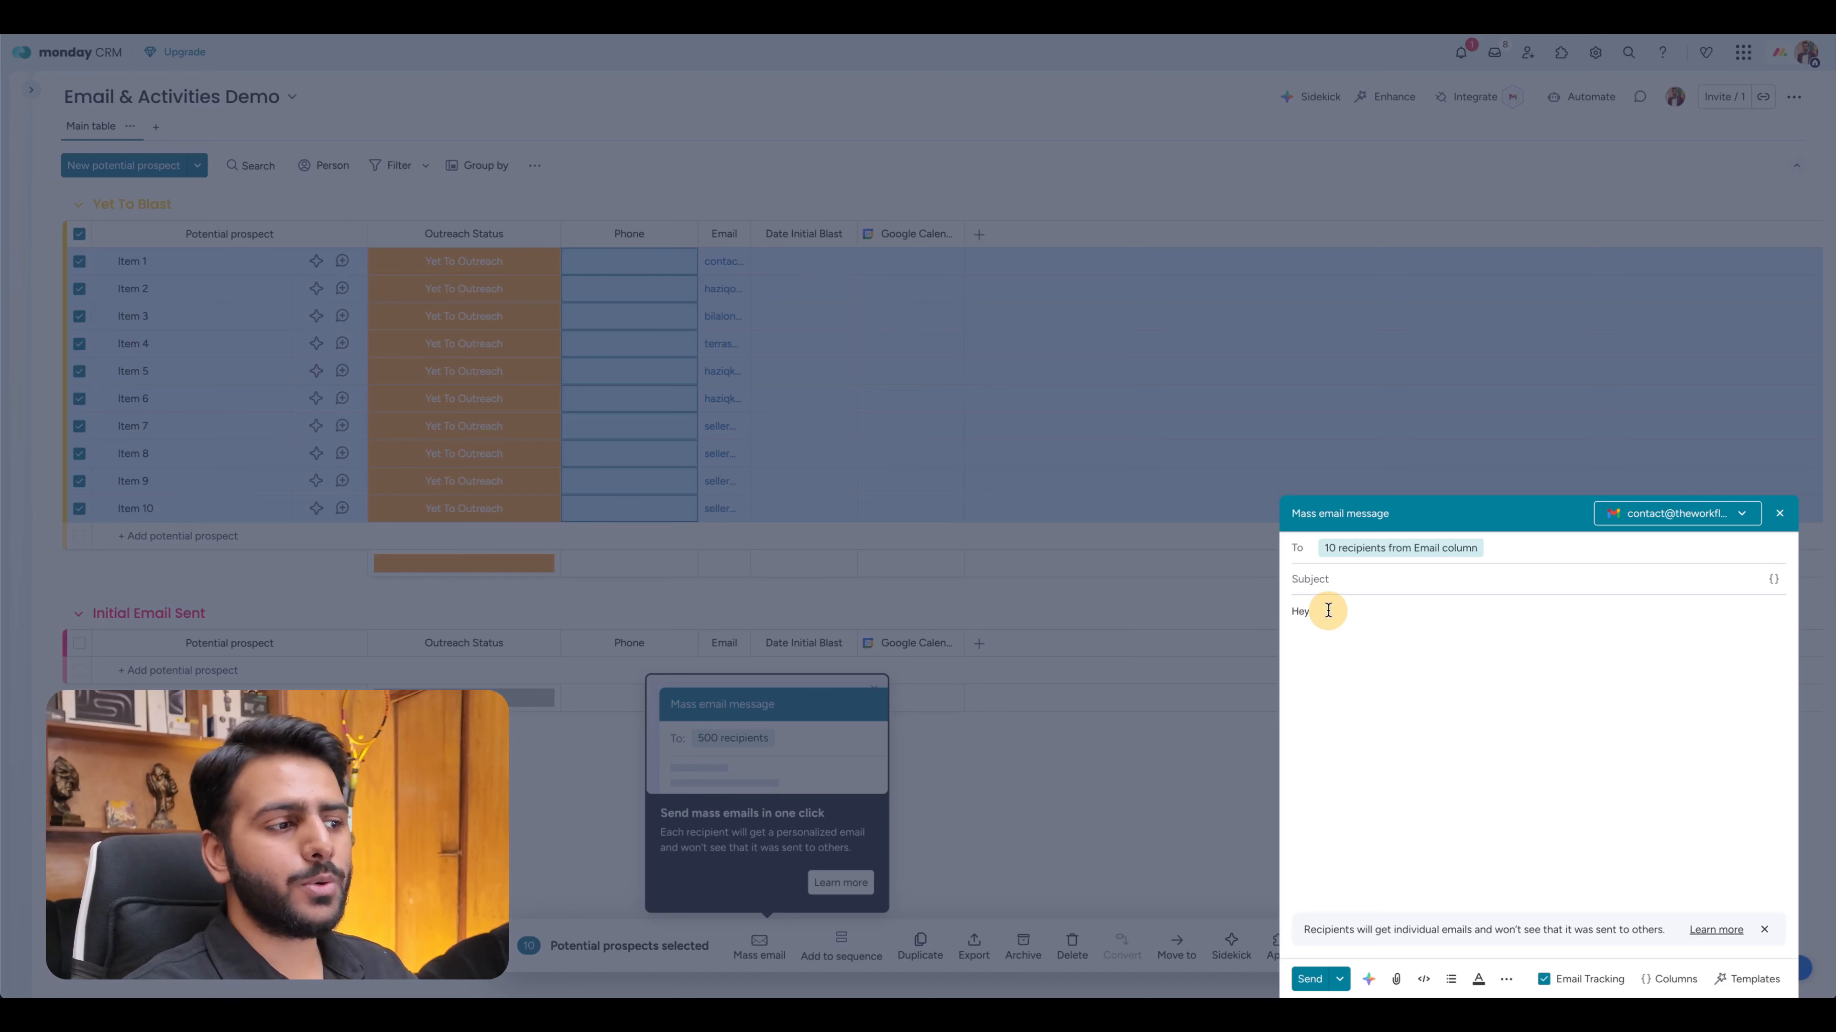
click(1746, 979)
click(1579, 779)
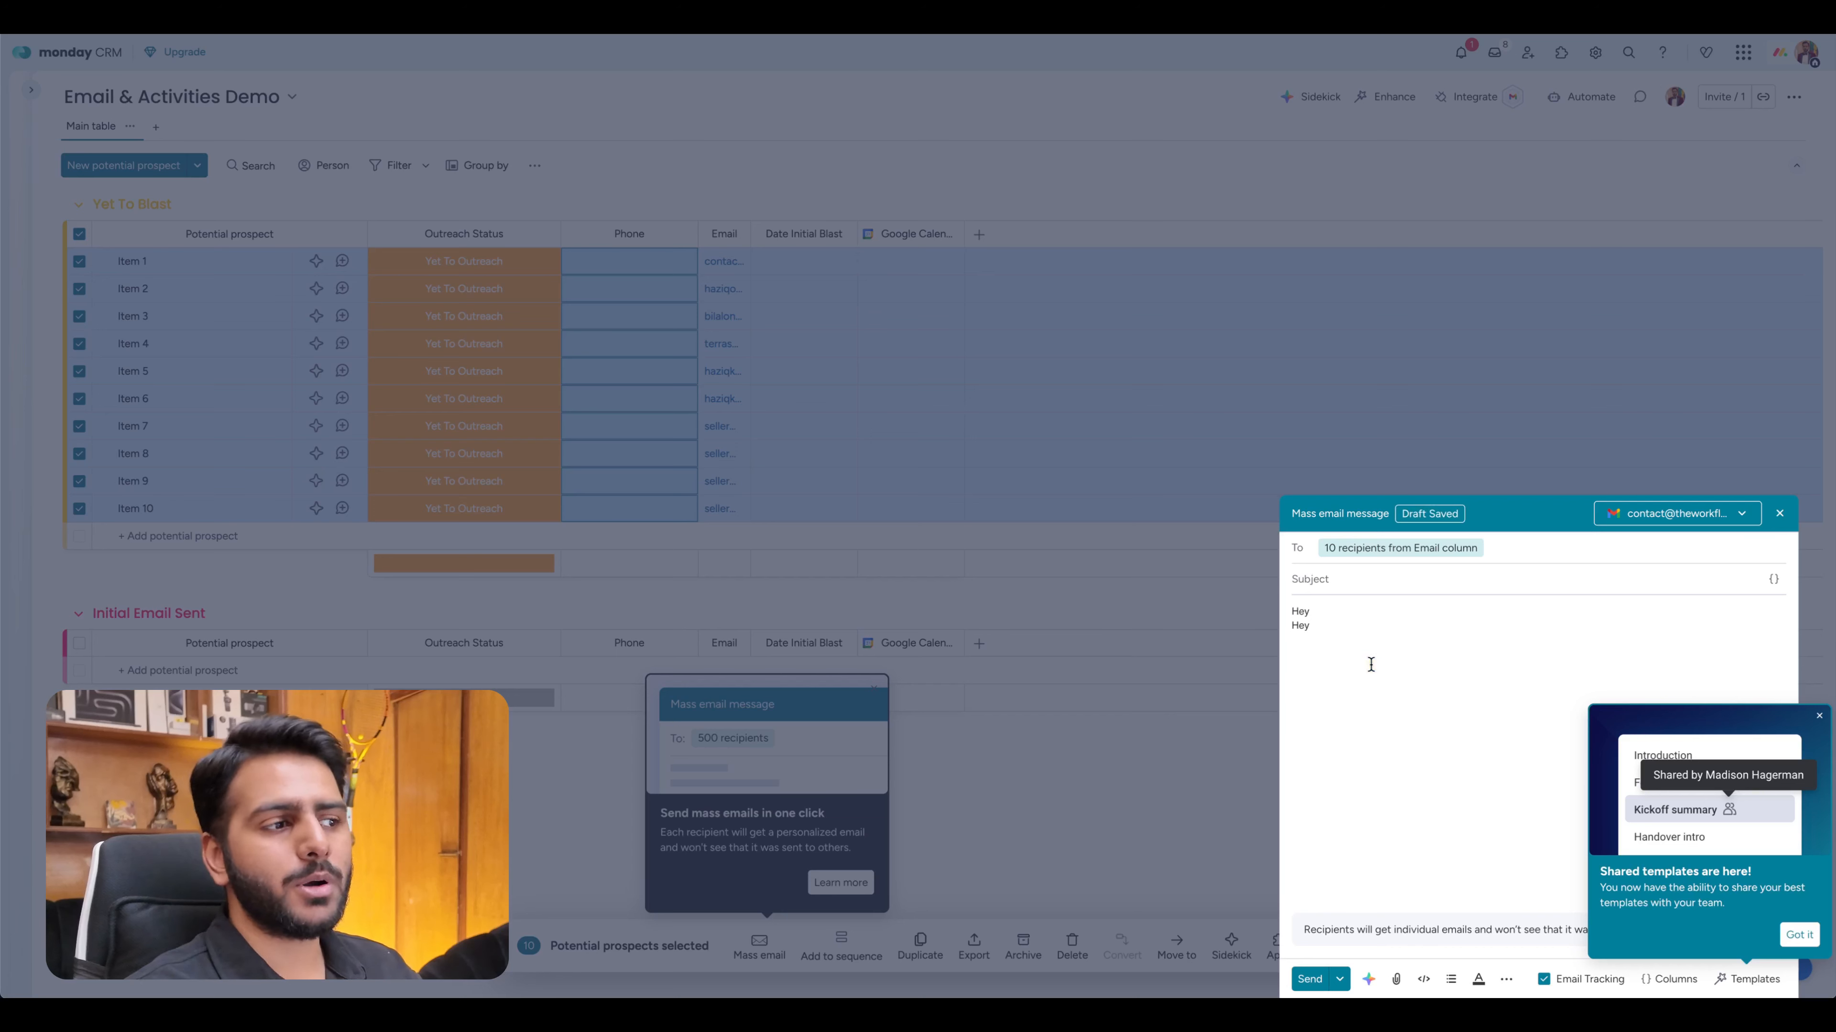
click(1440, 836)
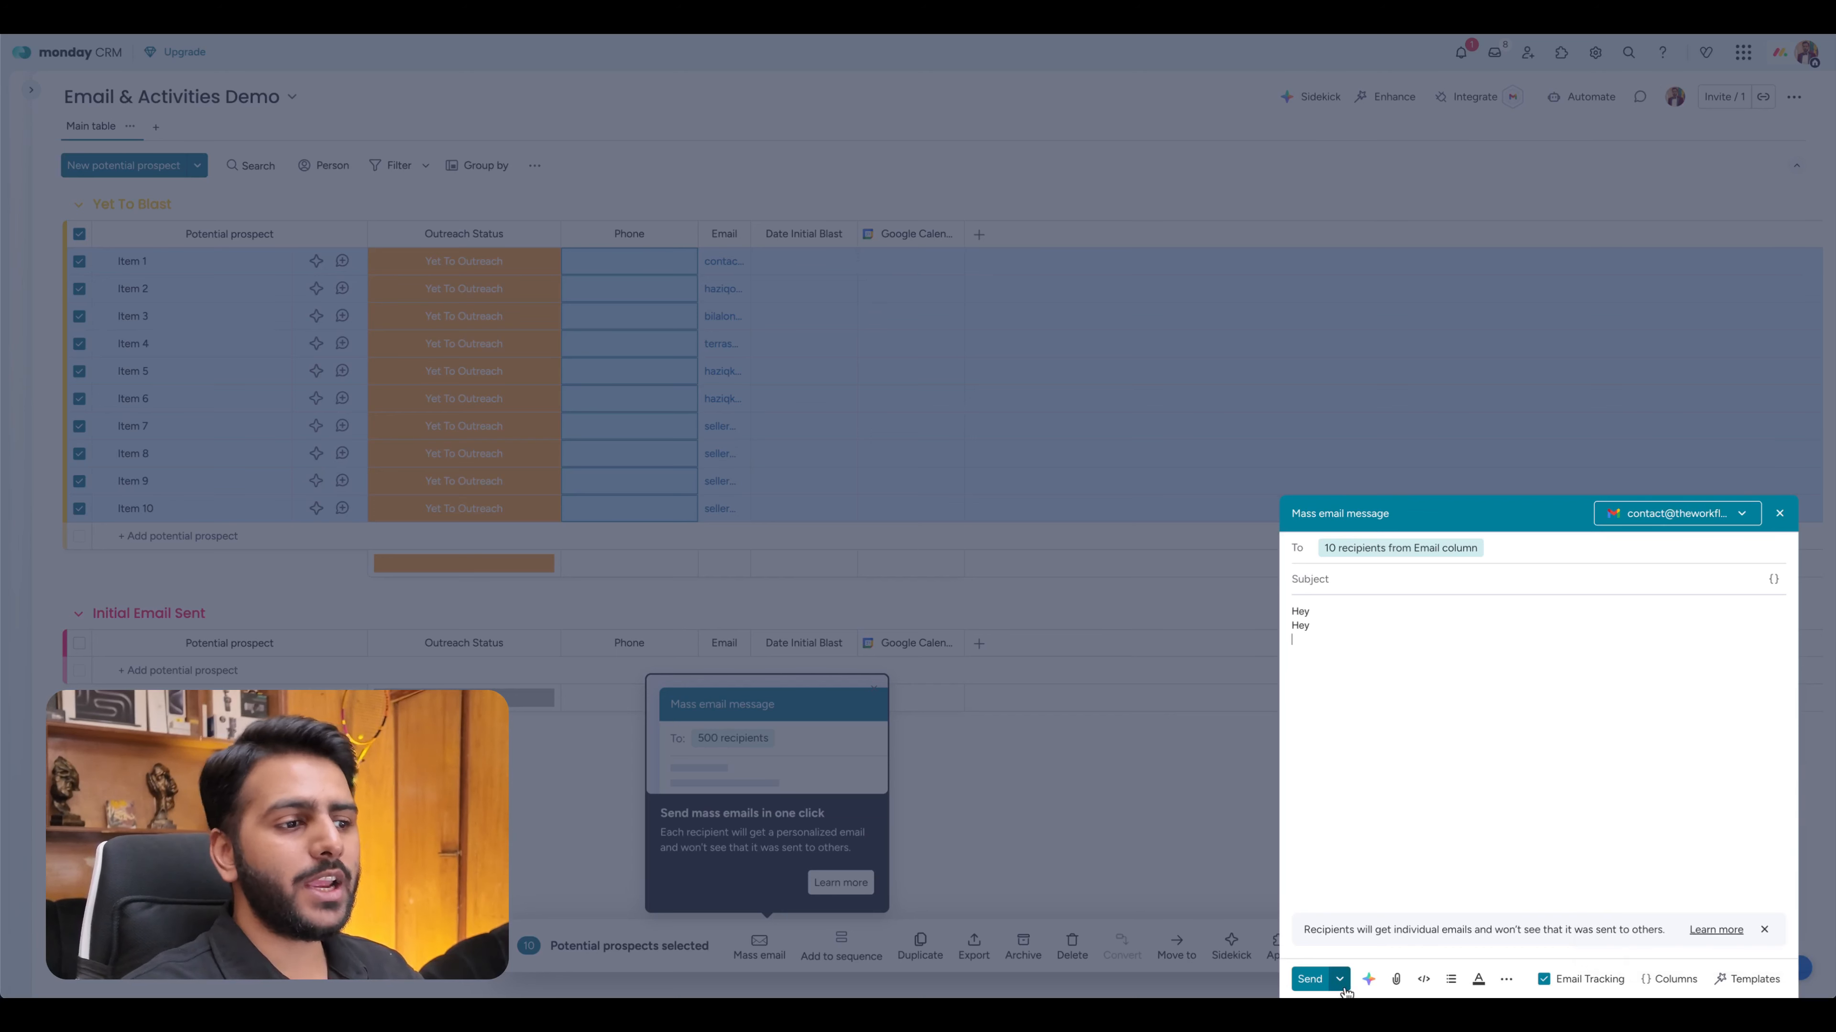
Schedule the mass email to be sent on 16/09/2025 at 06:30.
click(1341, 983)
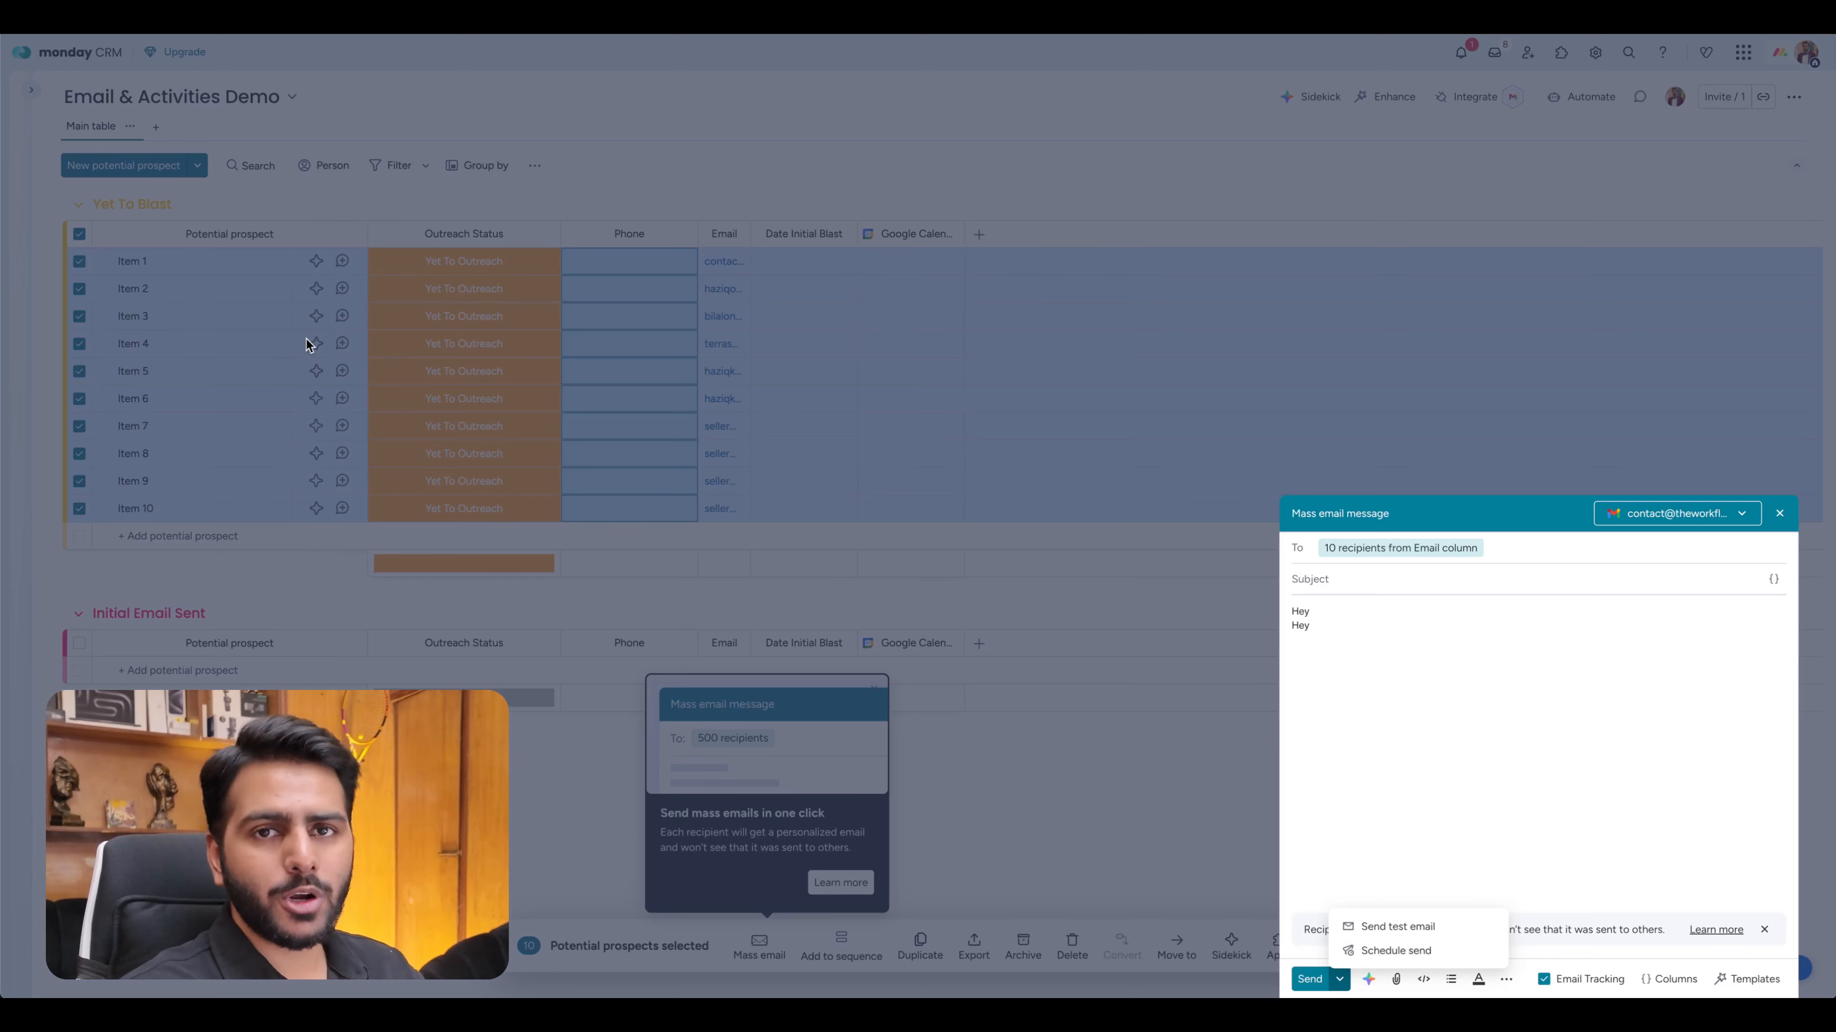
click(1395, 951)
click(805, 530)
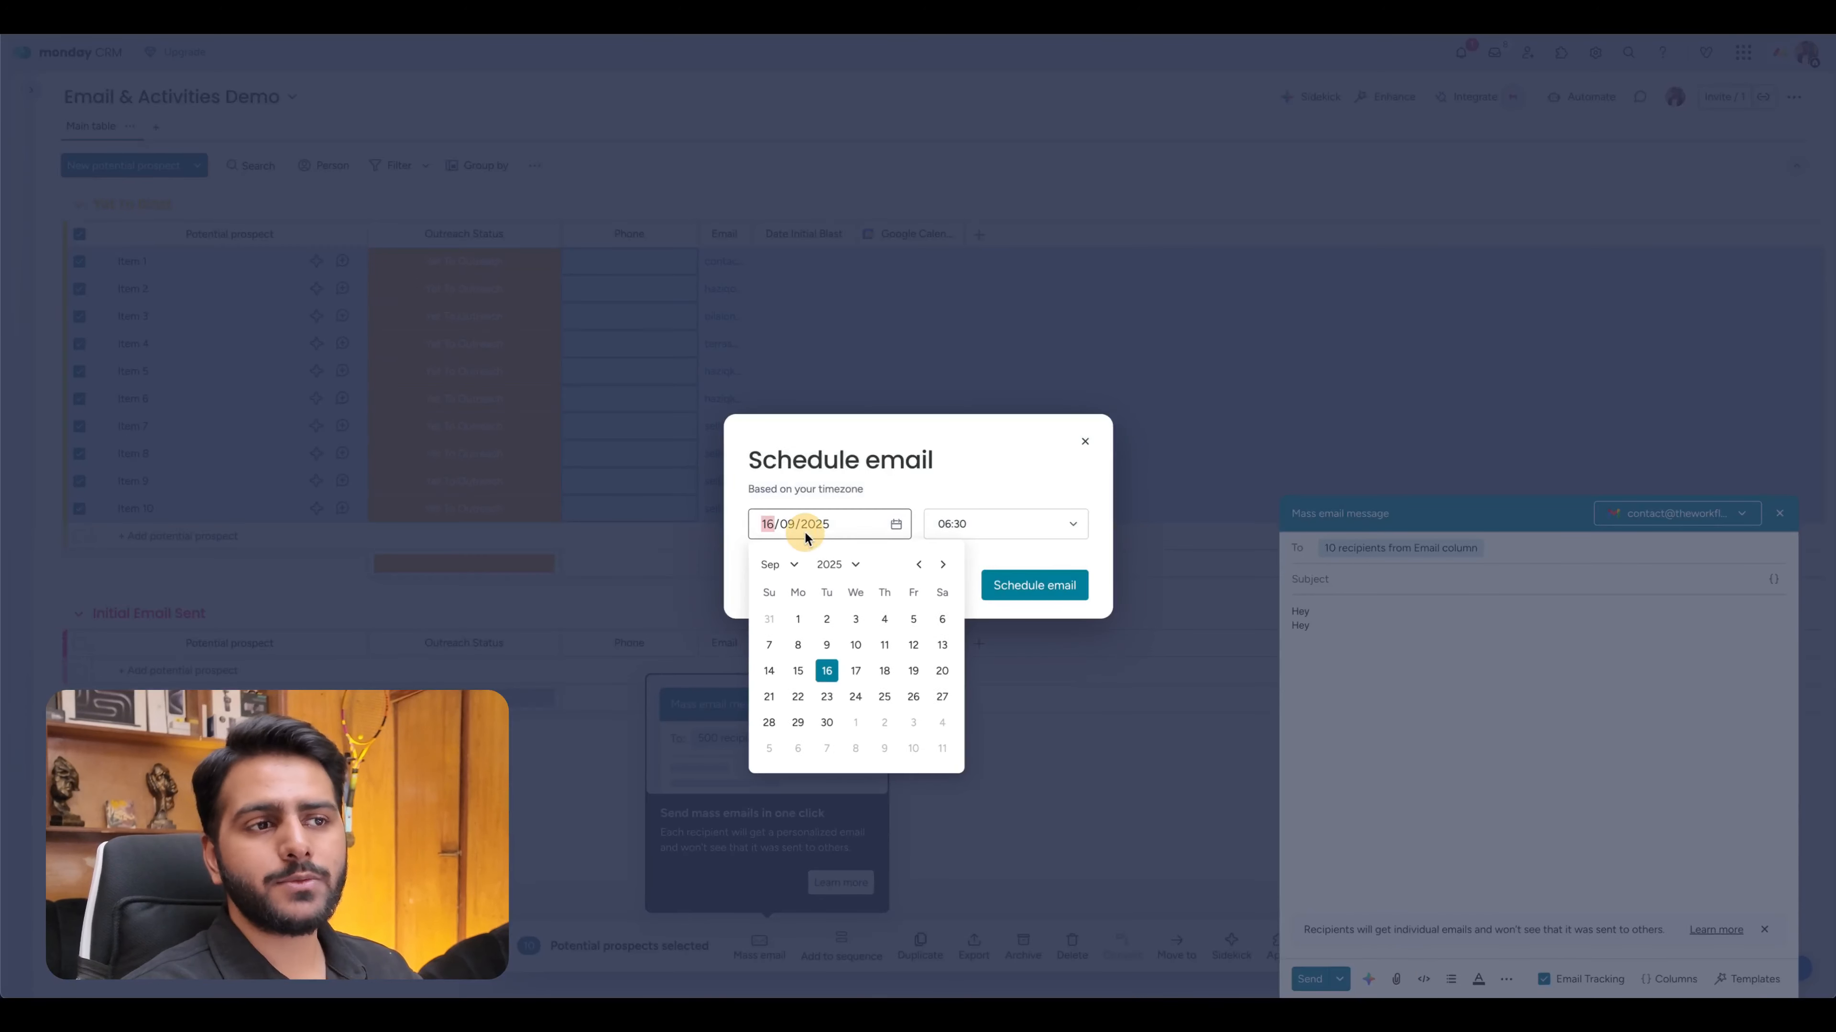
click(979, 529)
click(987, 484)
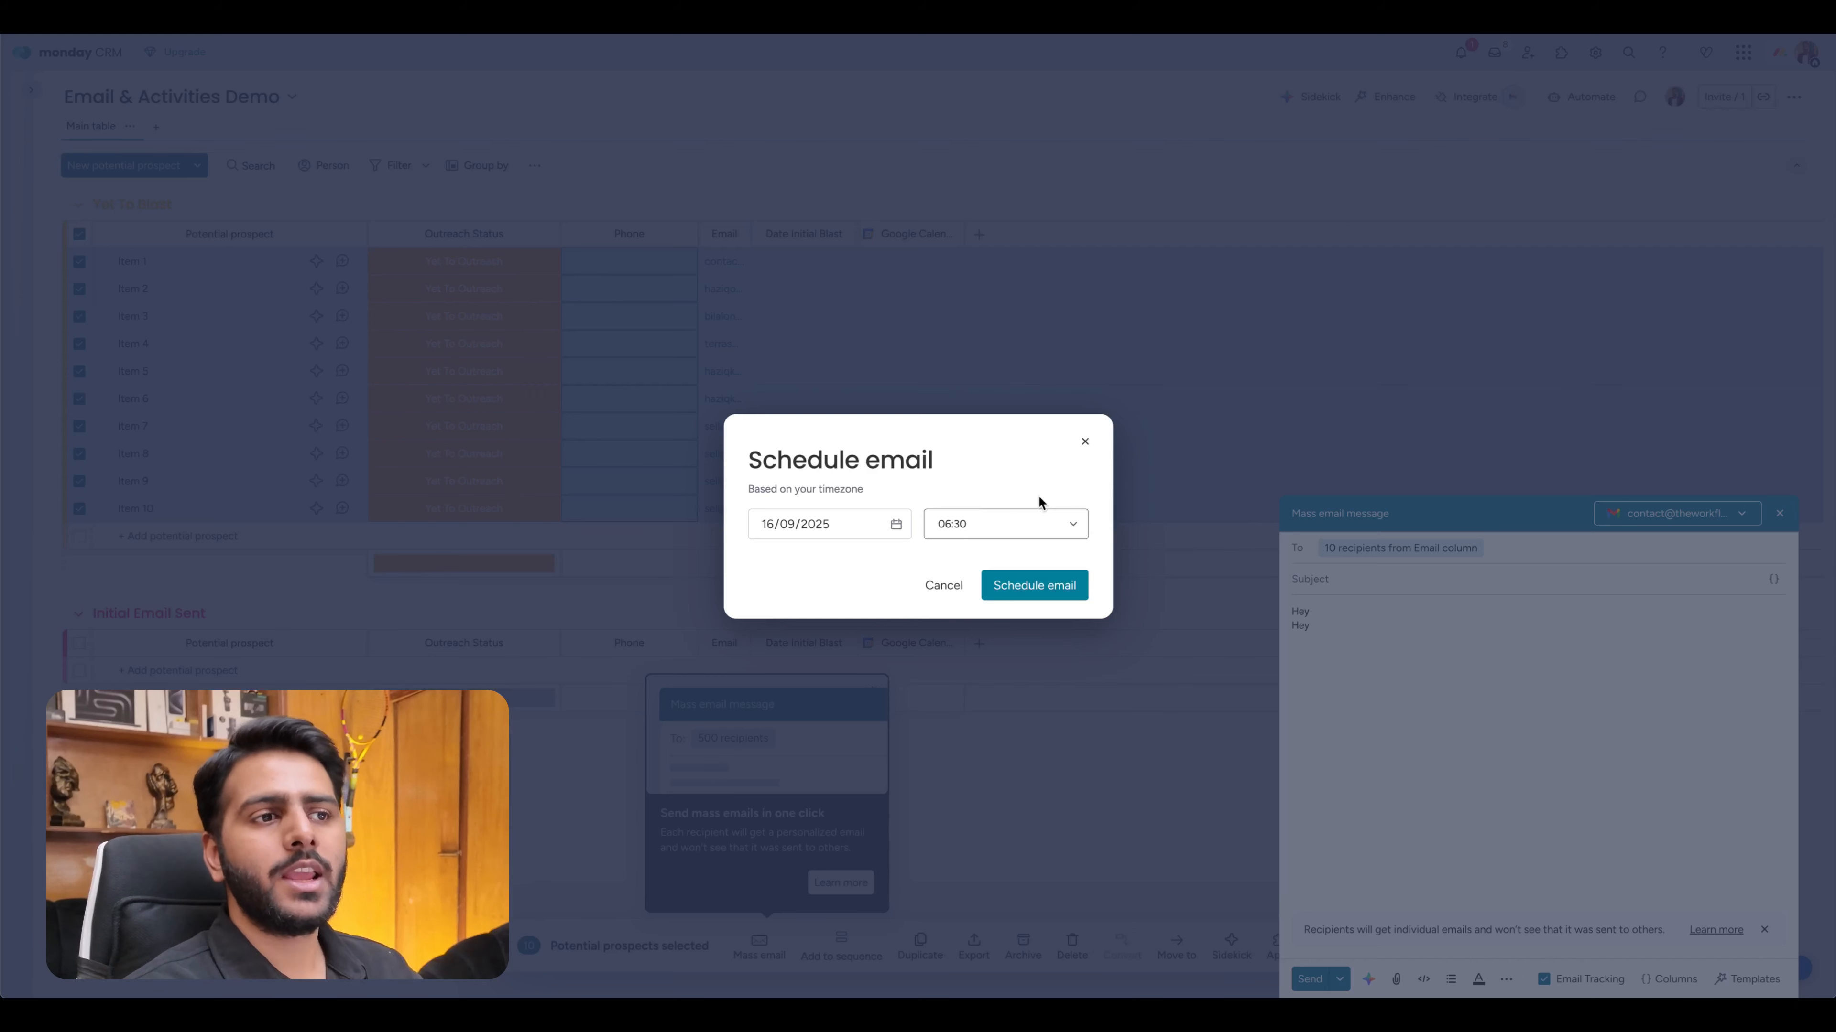
click(1026, 585)
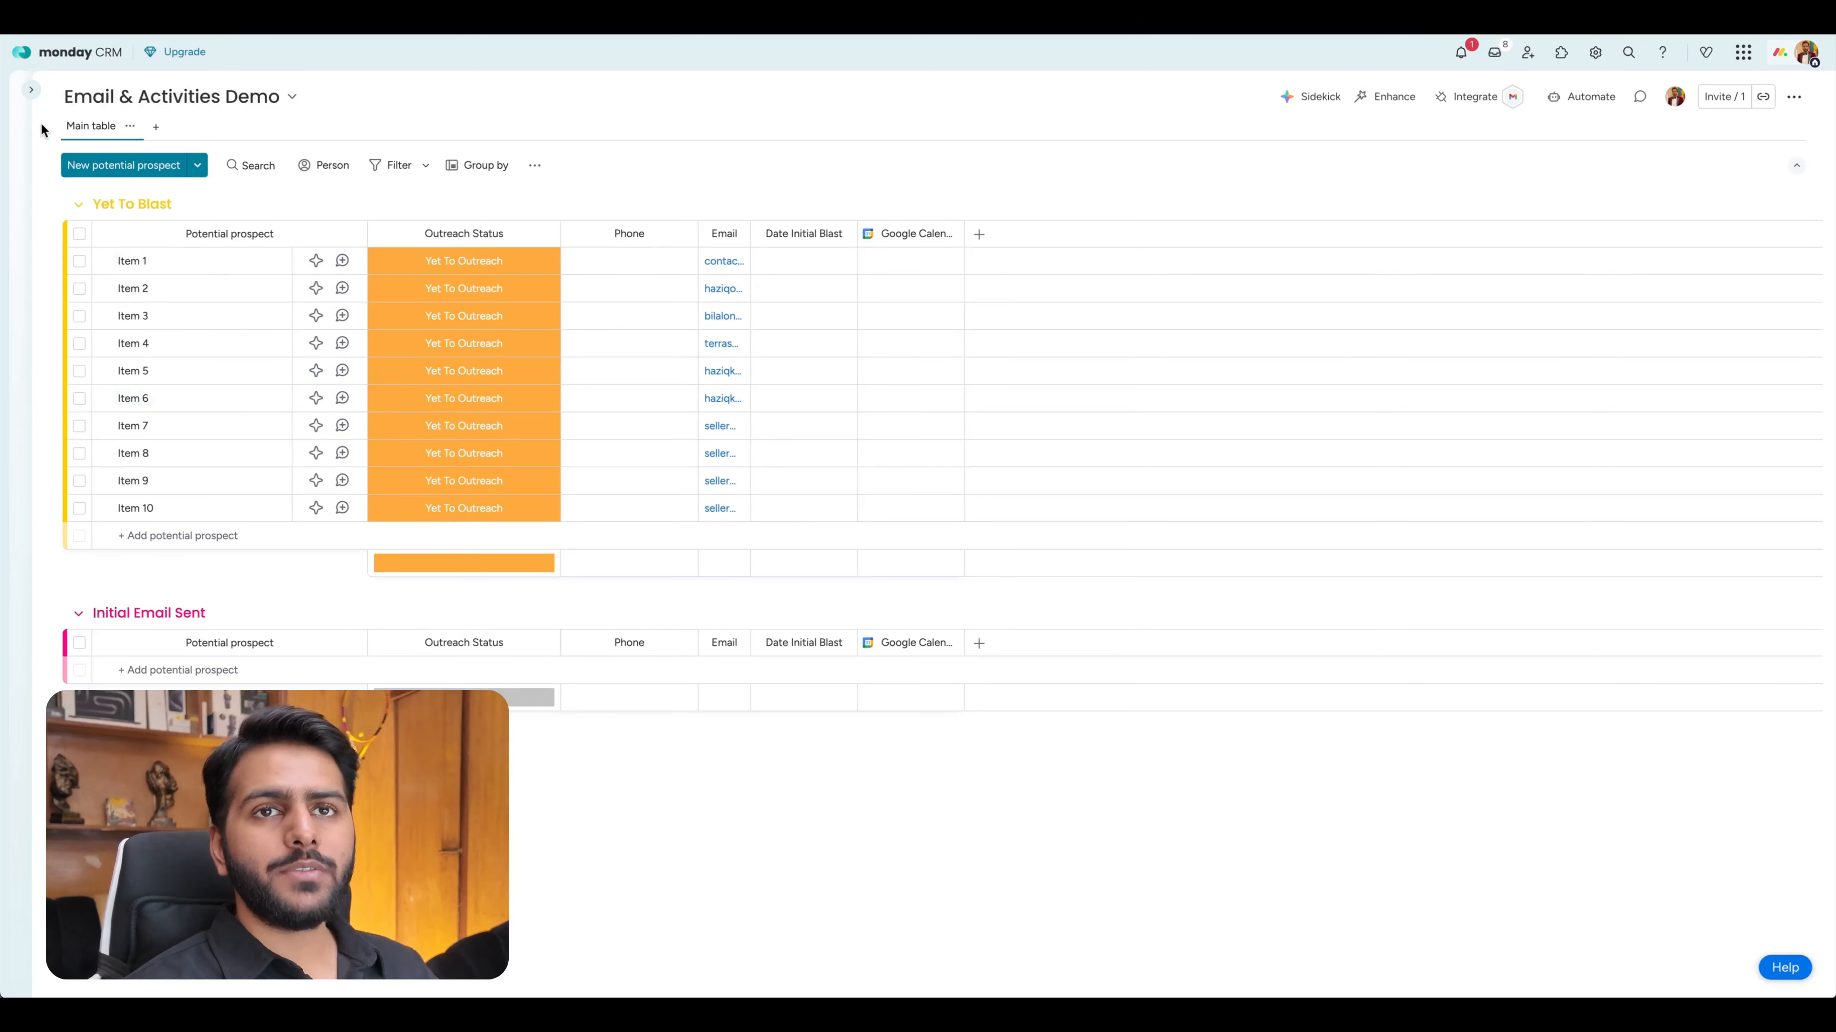
Open mass email tracking and review the delivery, open and click details of the sent "Howdy!" email.
click(27, 93)
click(95, 87)
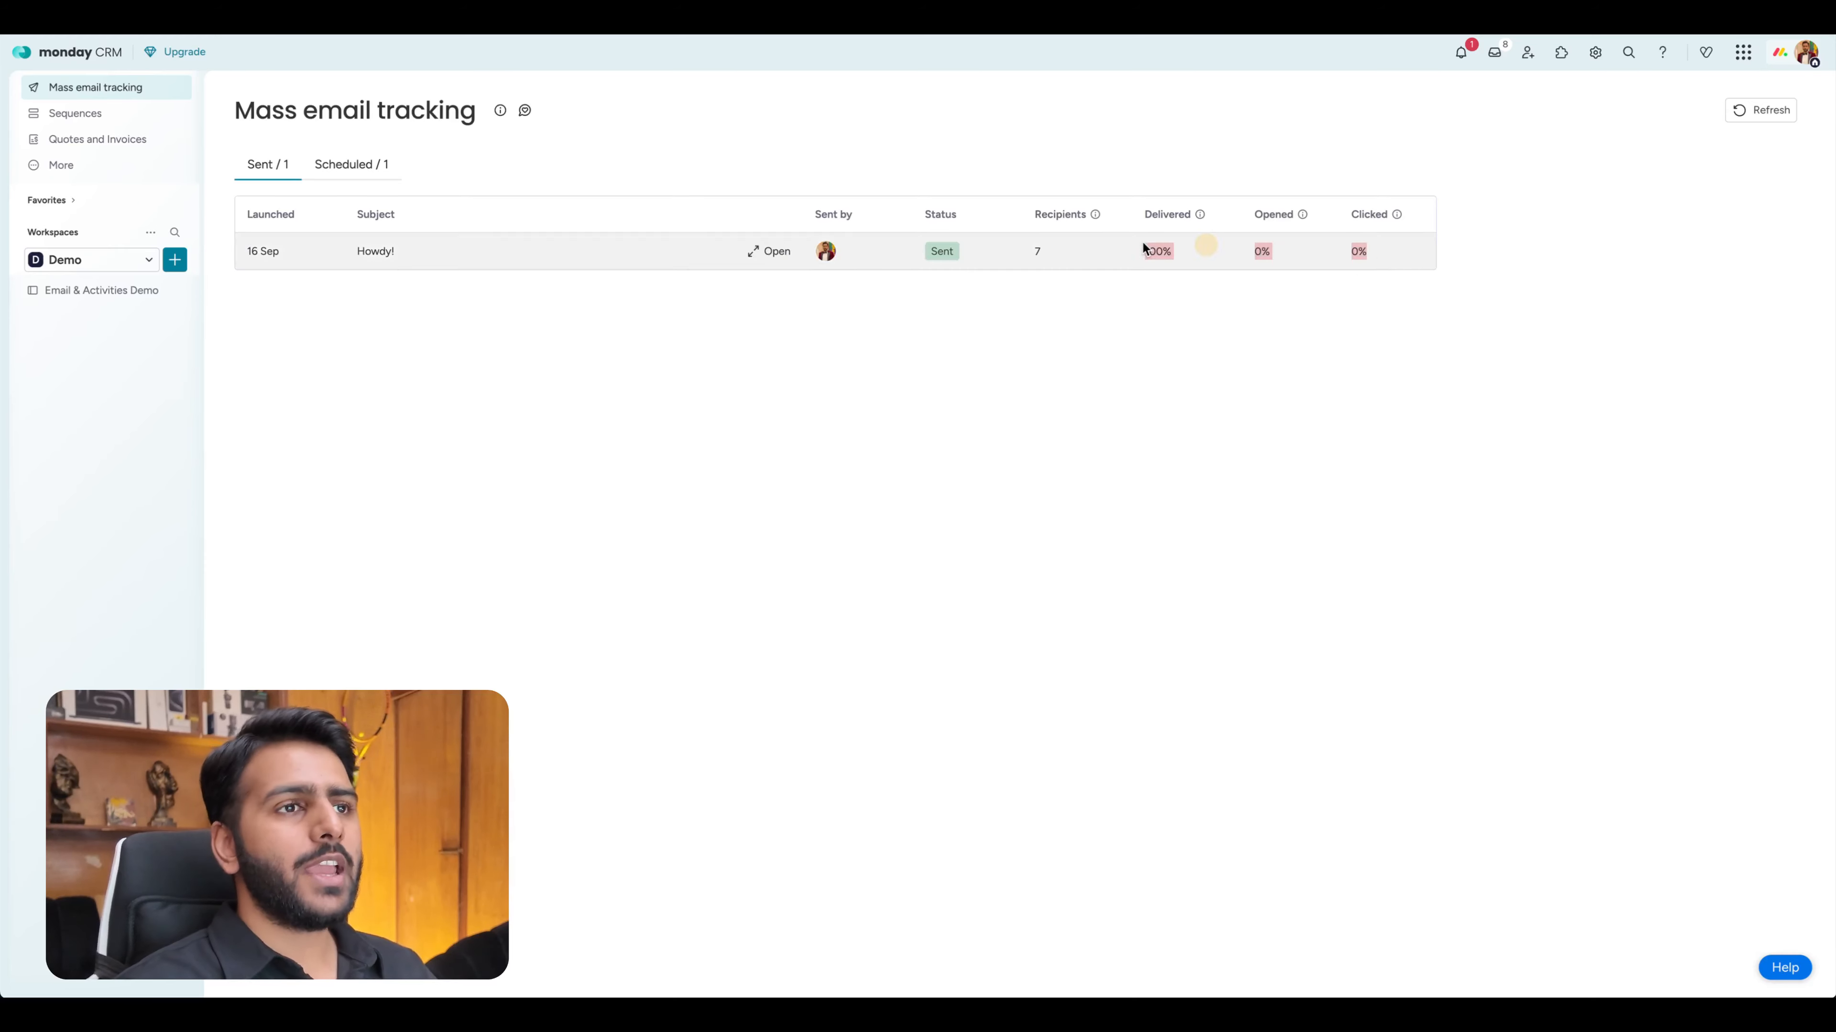
click(776, 251)
click(1496, 275)
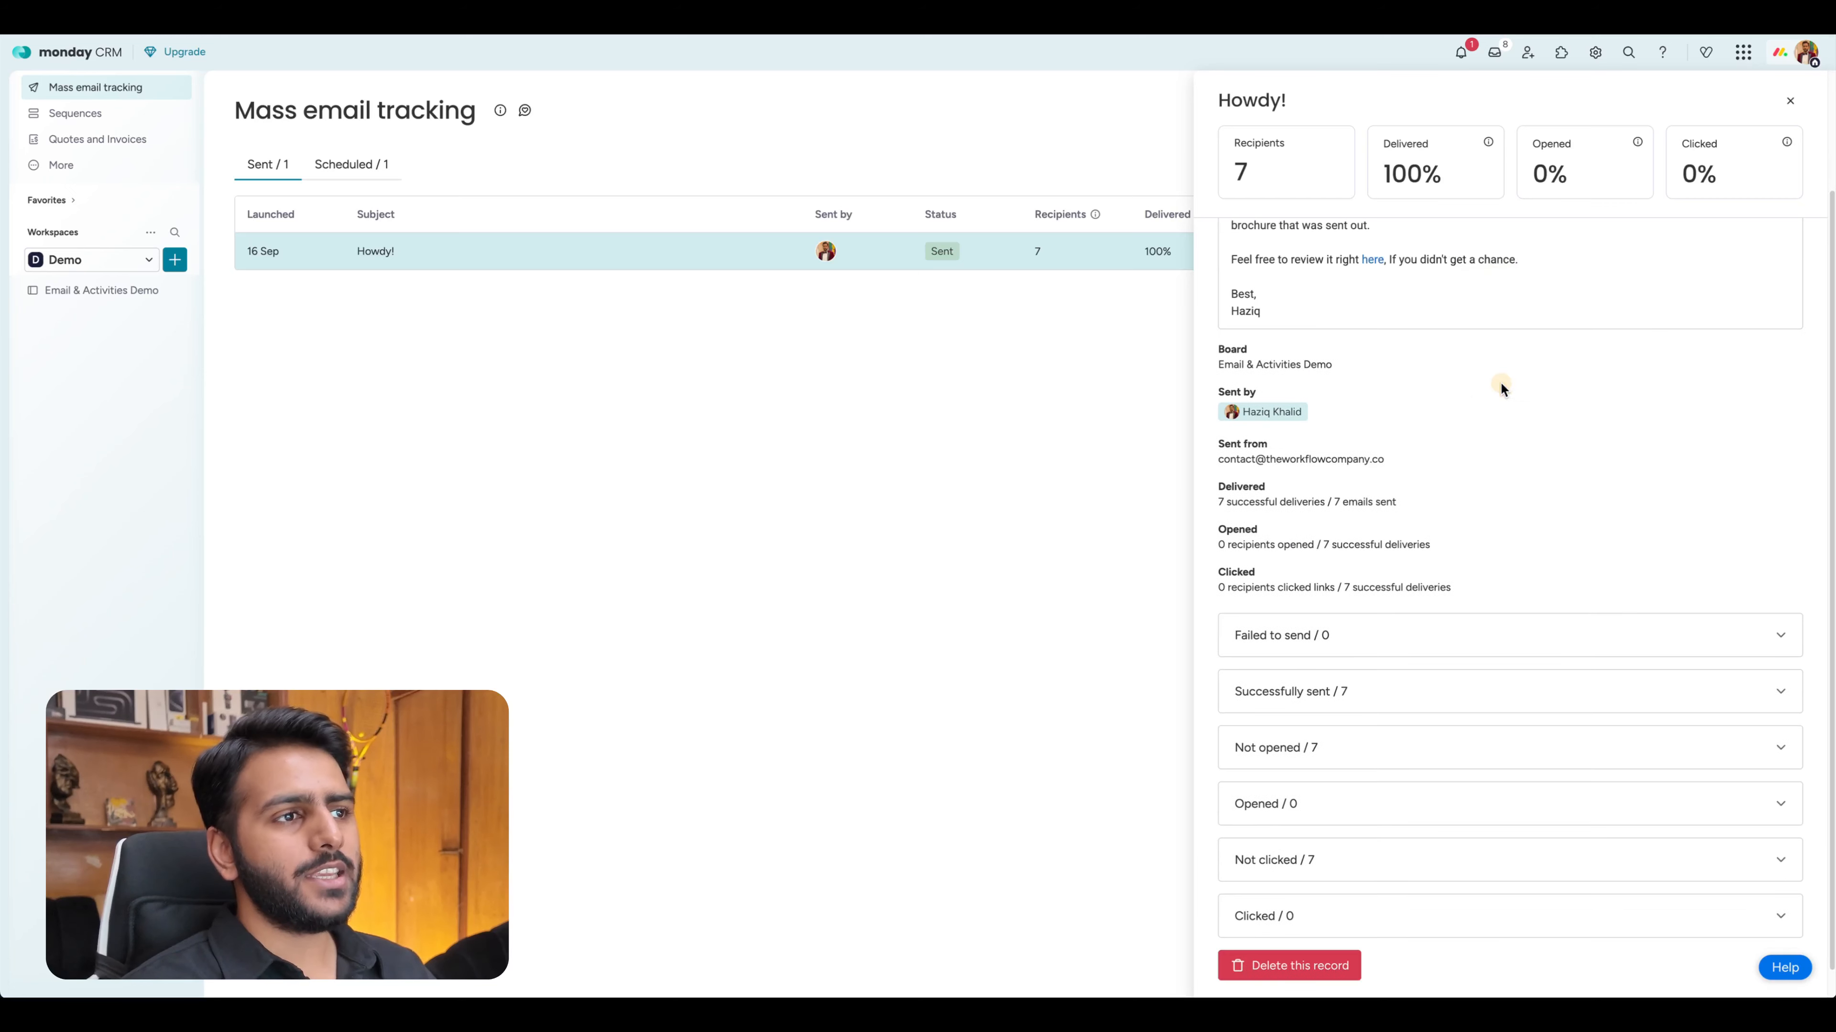
scroll(1489, 426, up, 3)
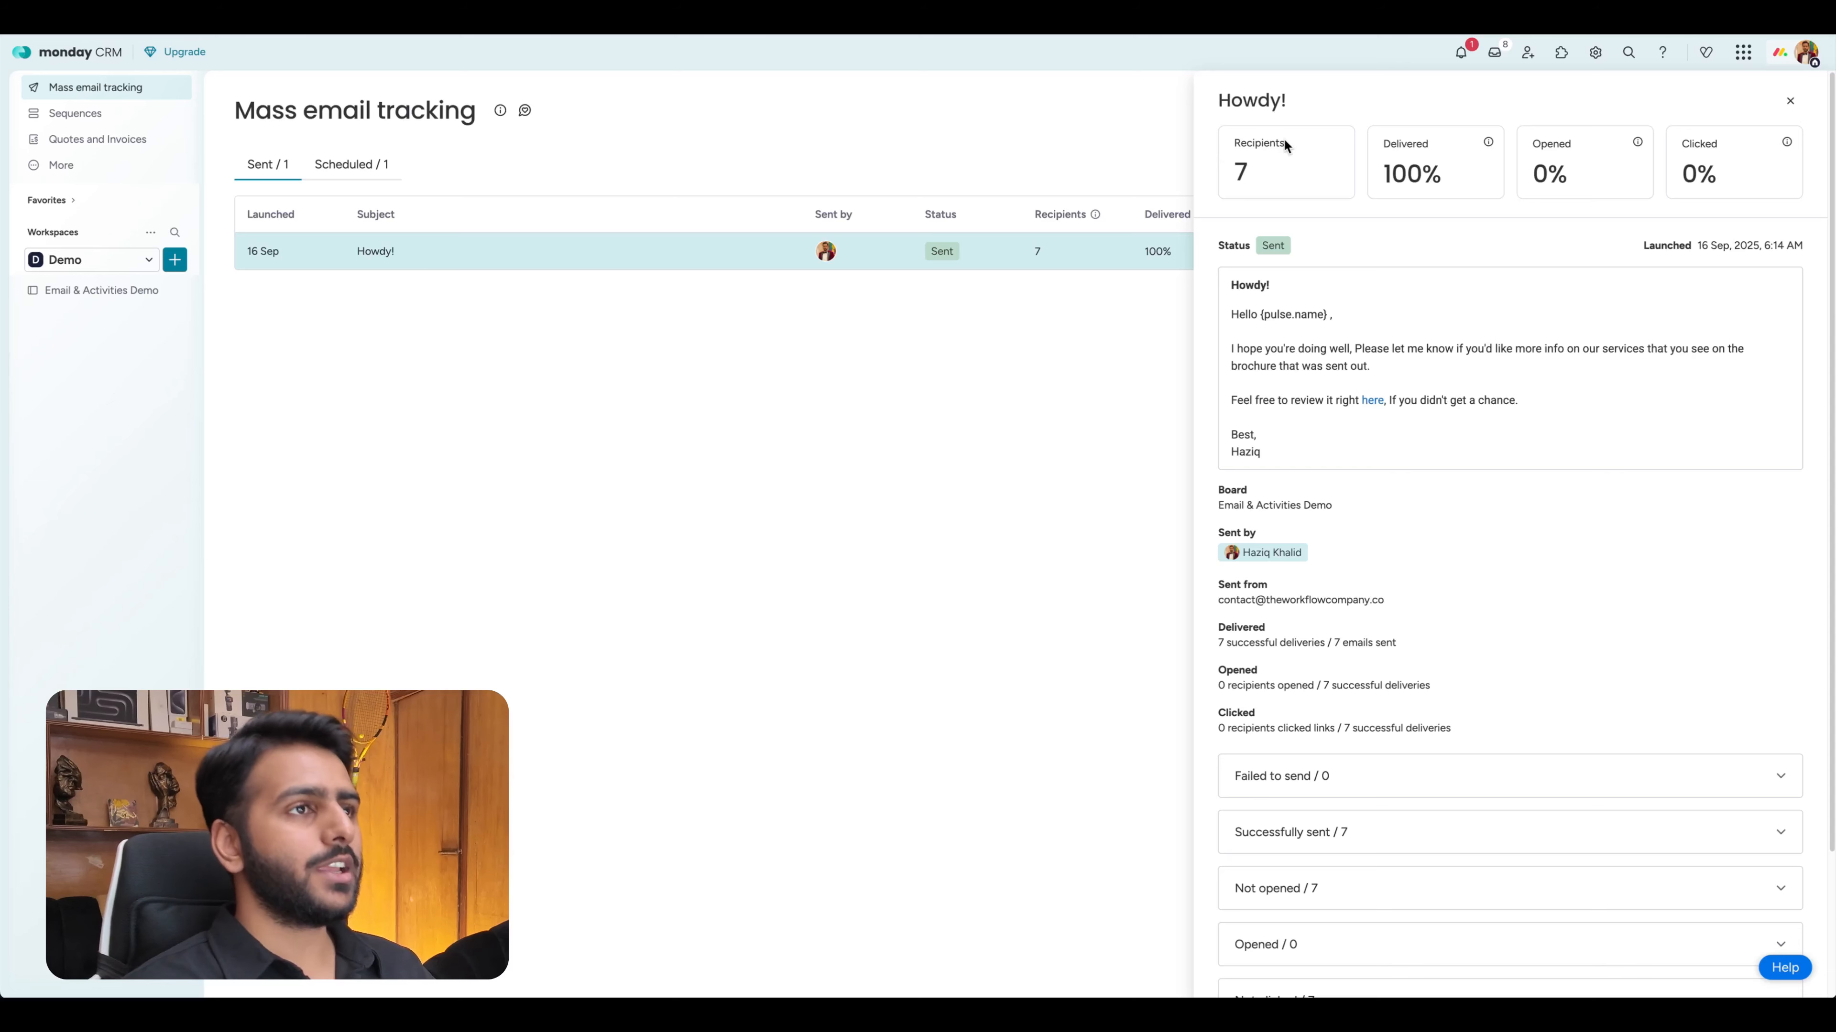
click(1790, 101)
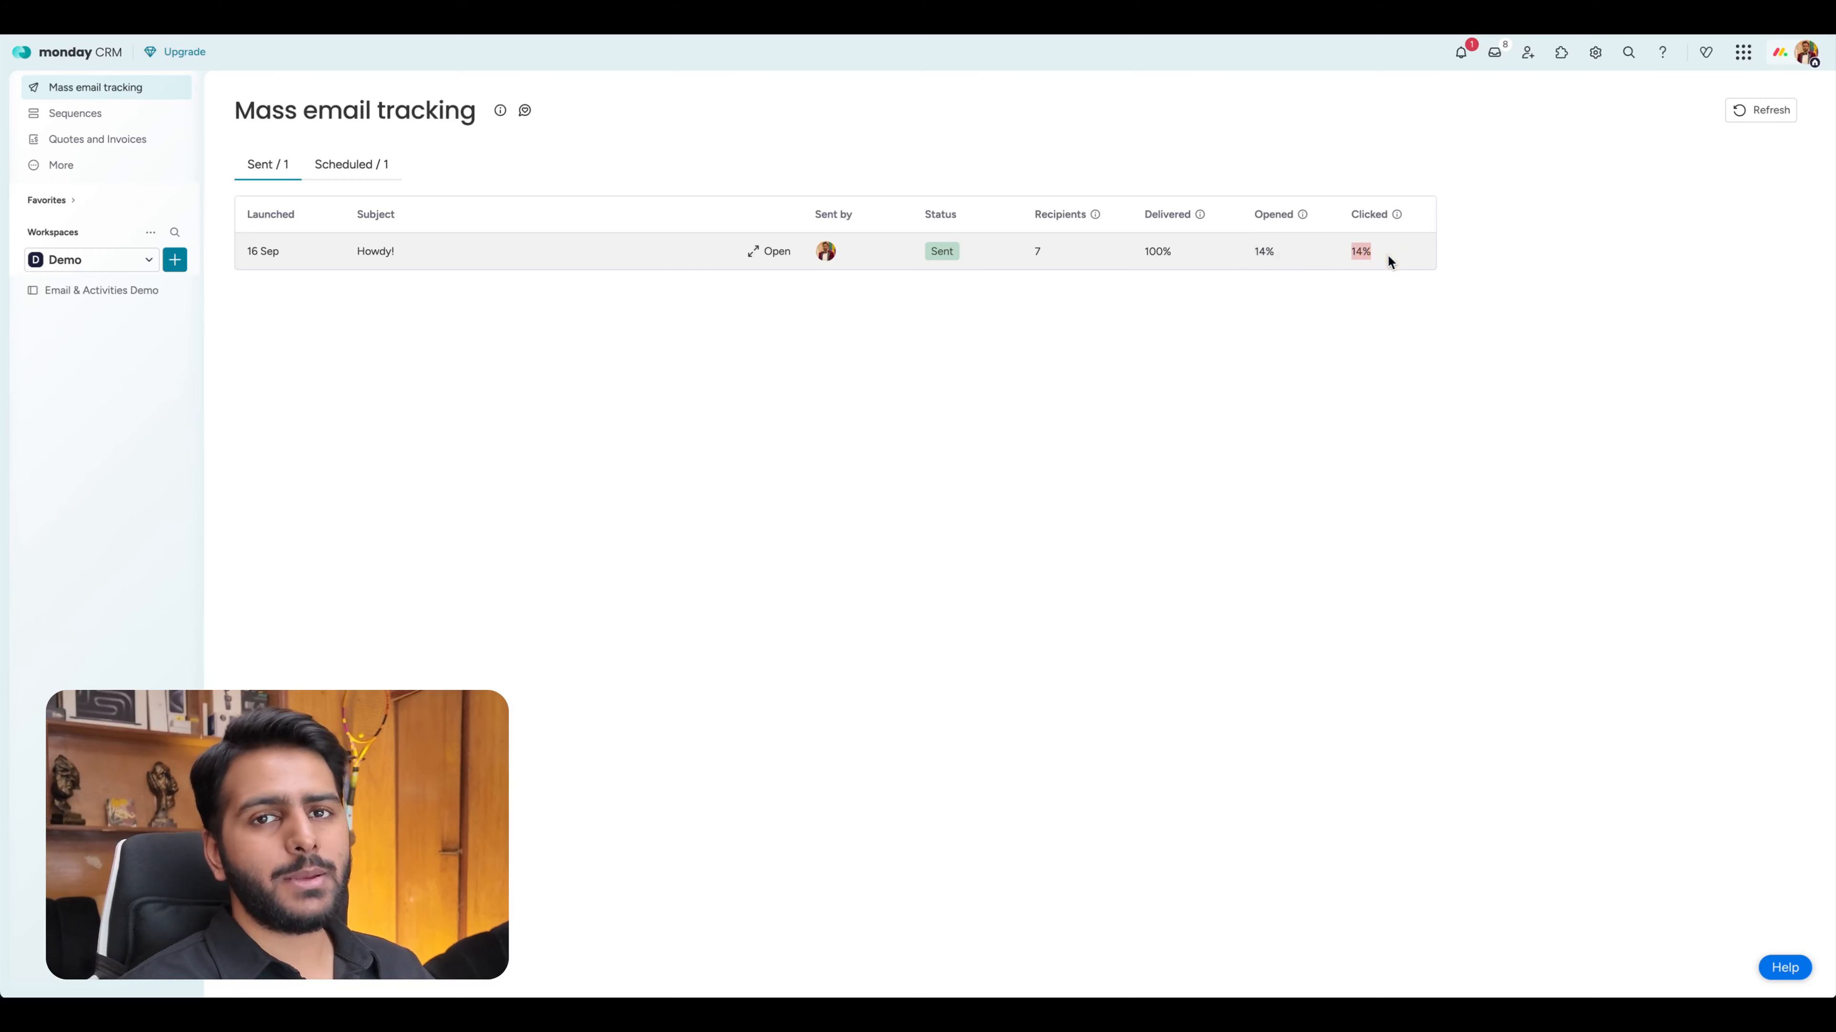
click(1376, 327)
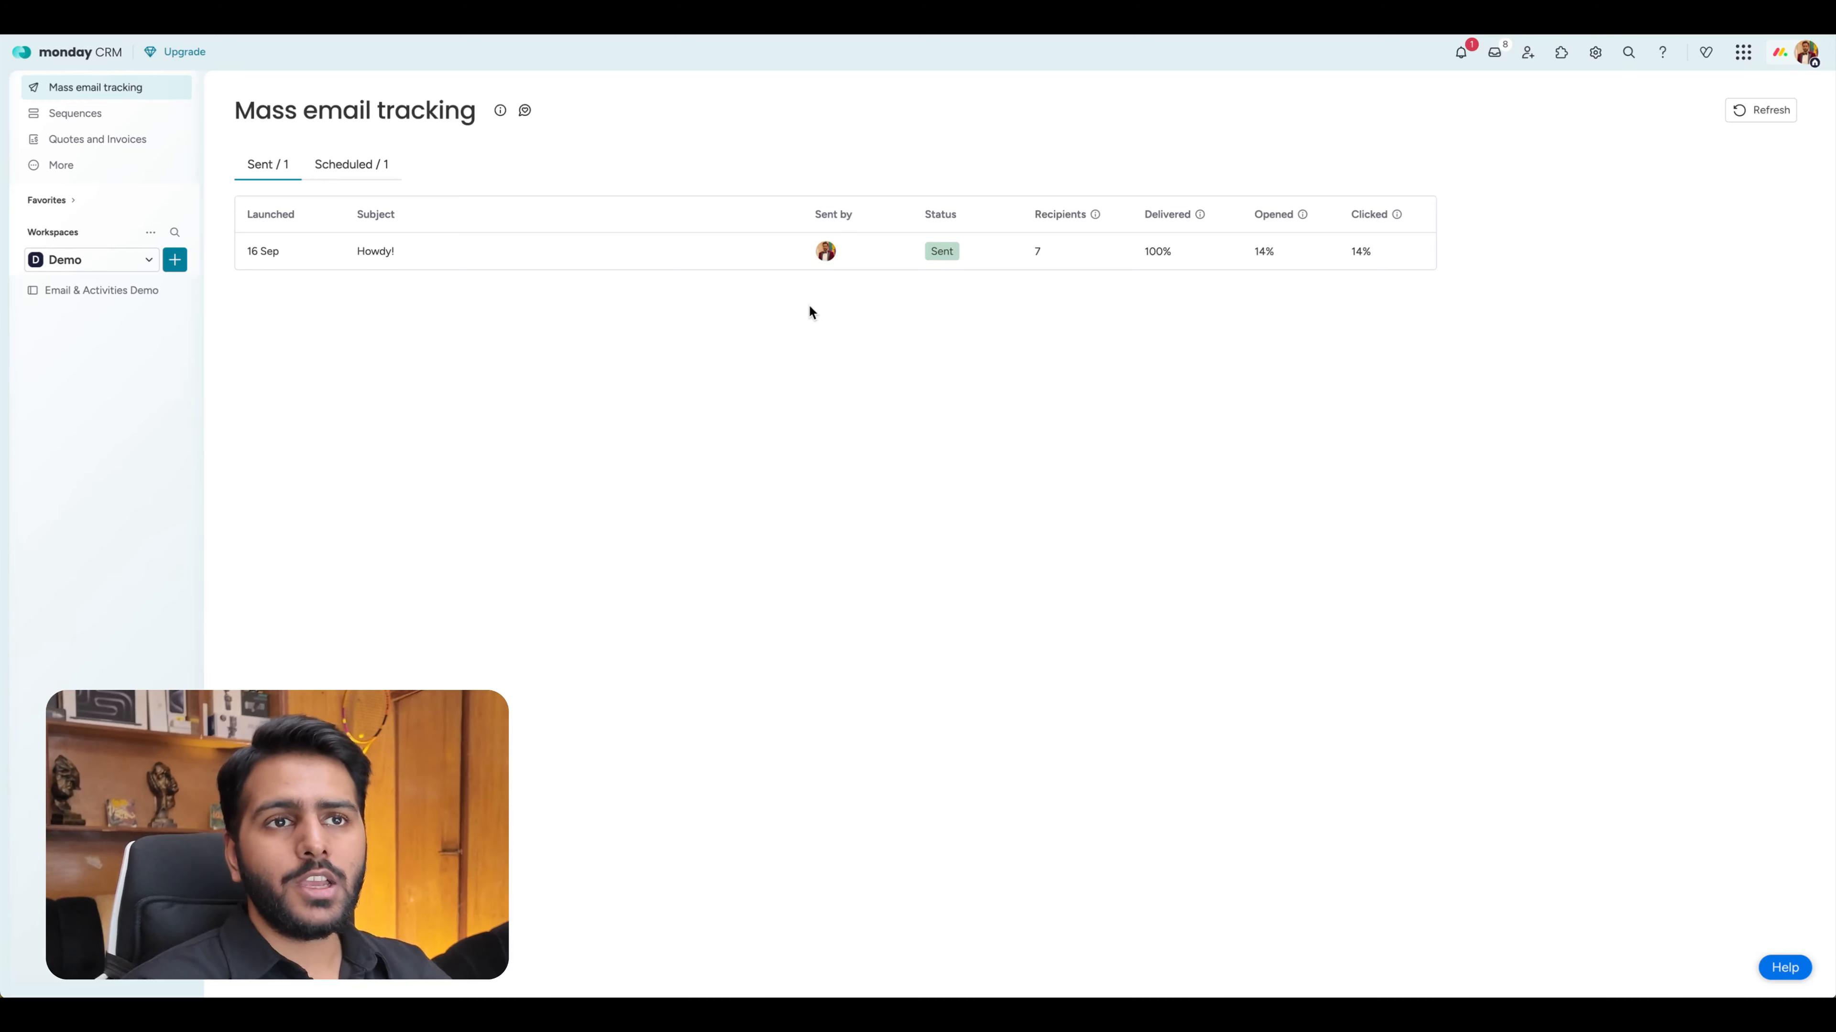
Return to the Email & Activities Demo board and add a Status column after the Google Calendar column.
click(135, 290)
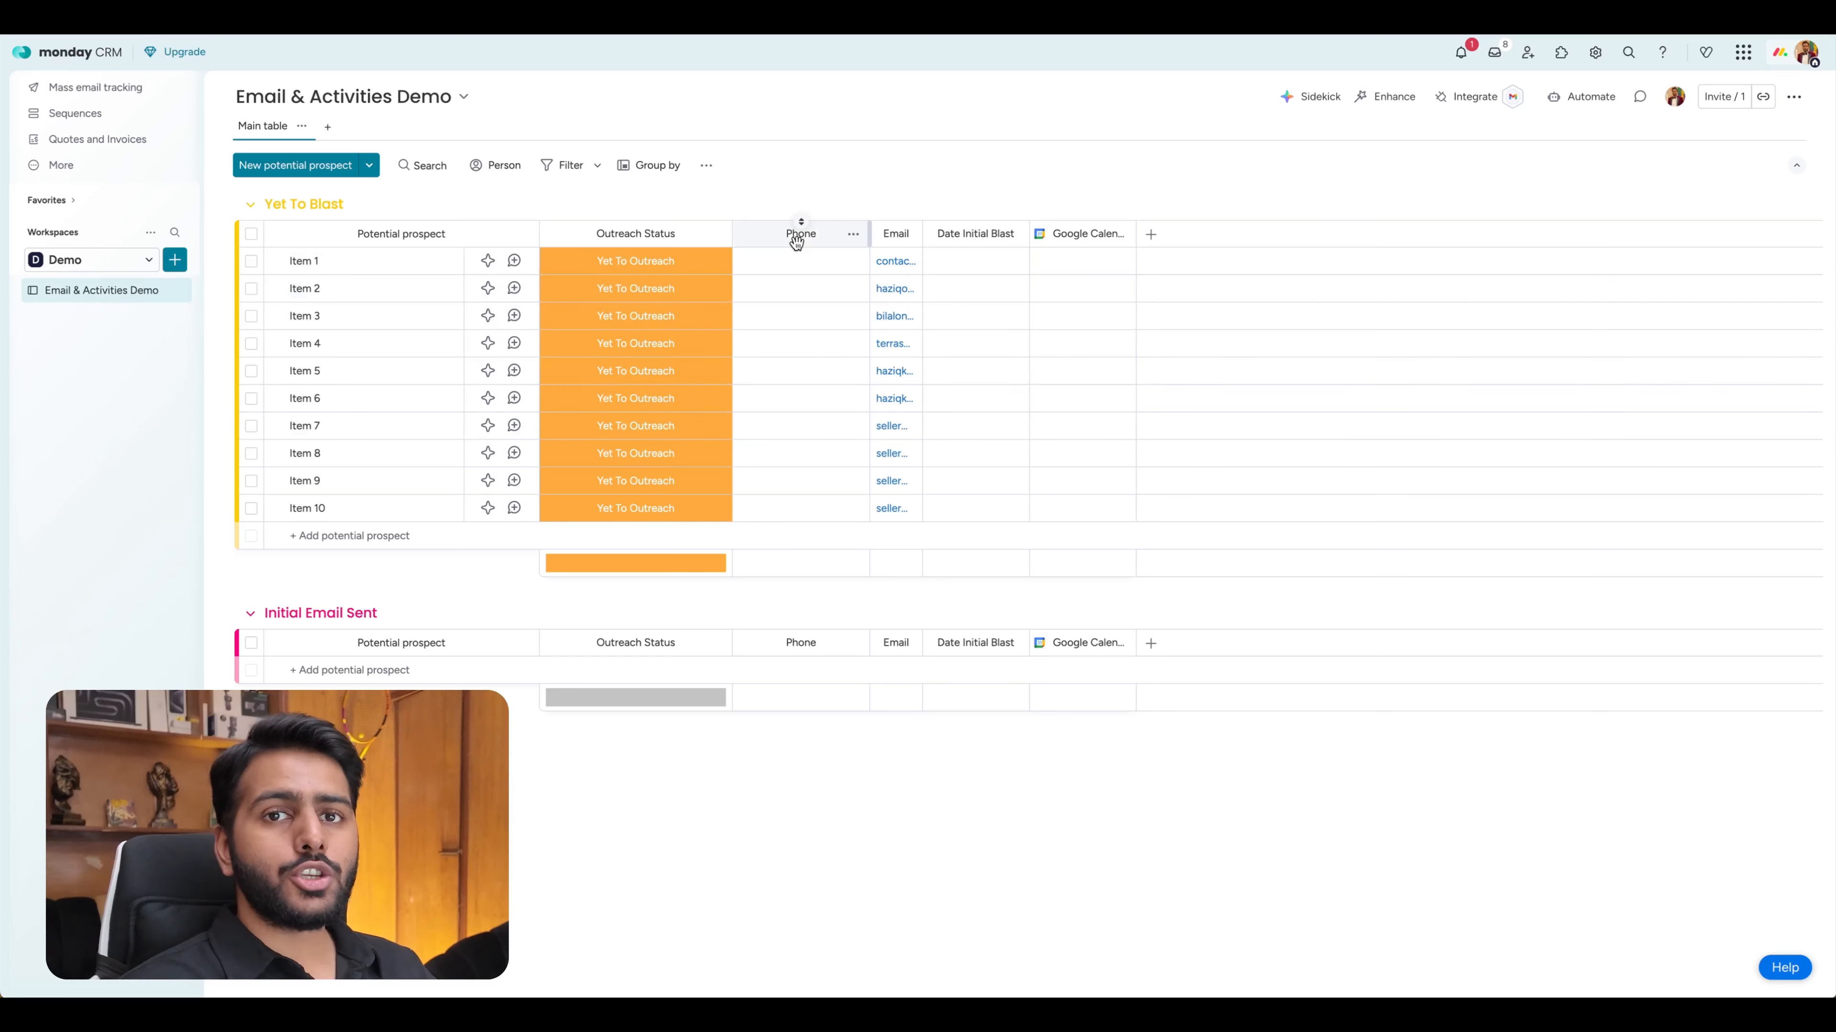
click(1151, 235)
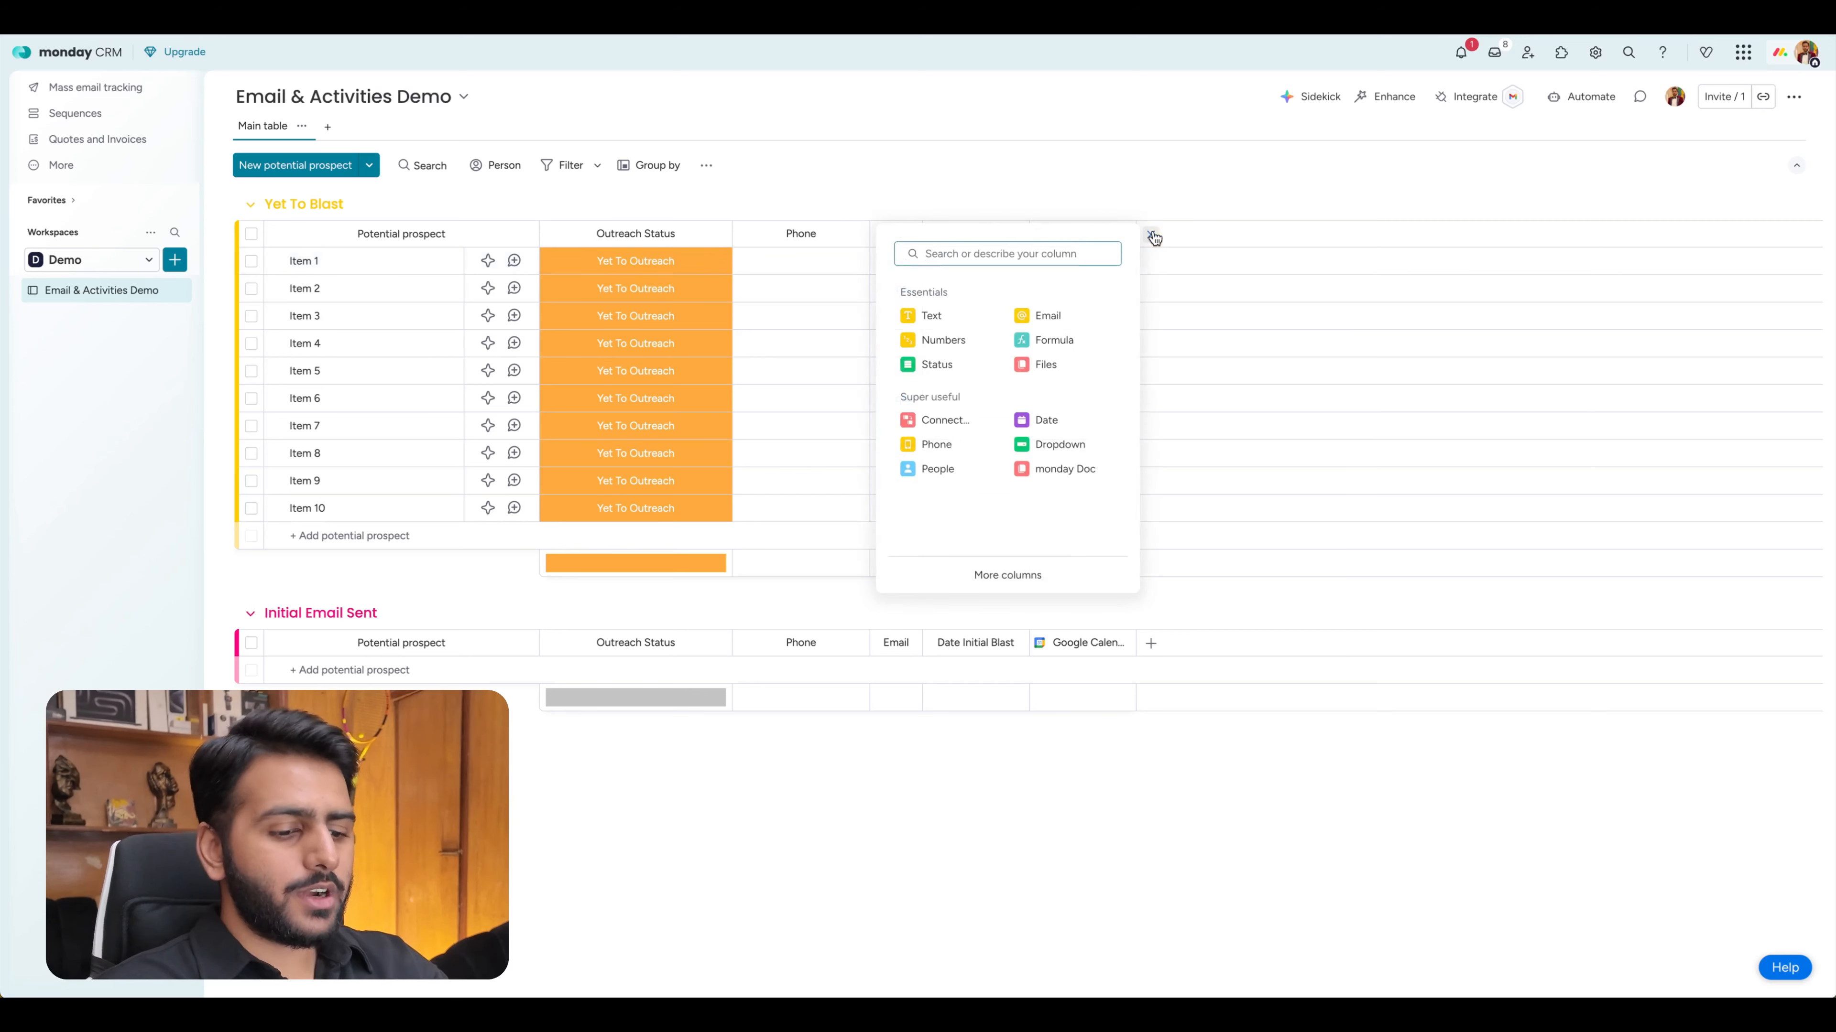
text(statu)
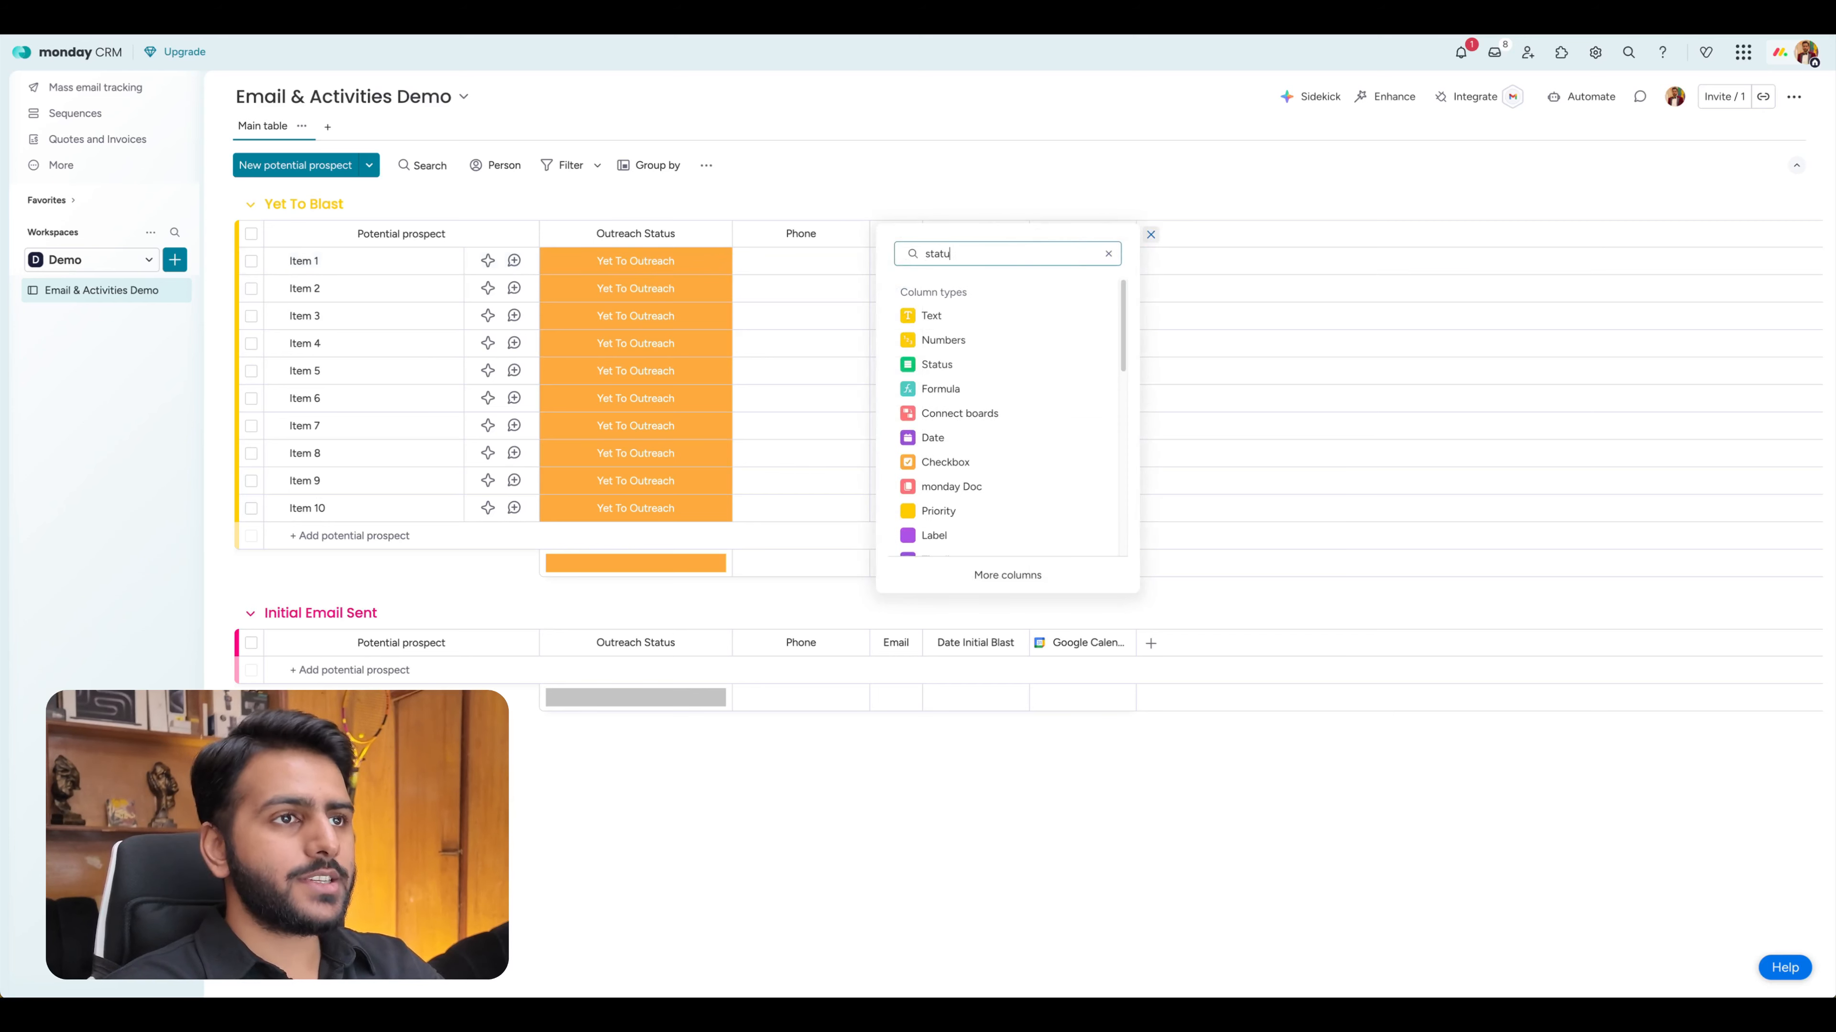
text(s)
click(991, 313)
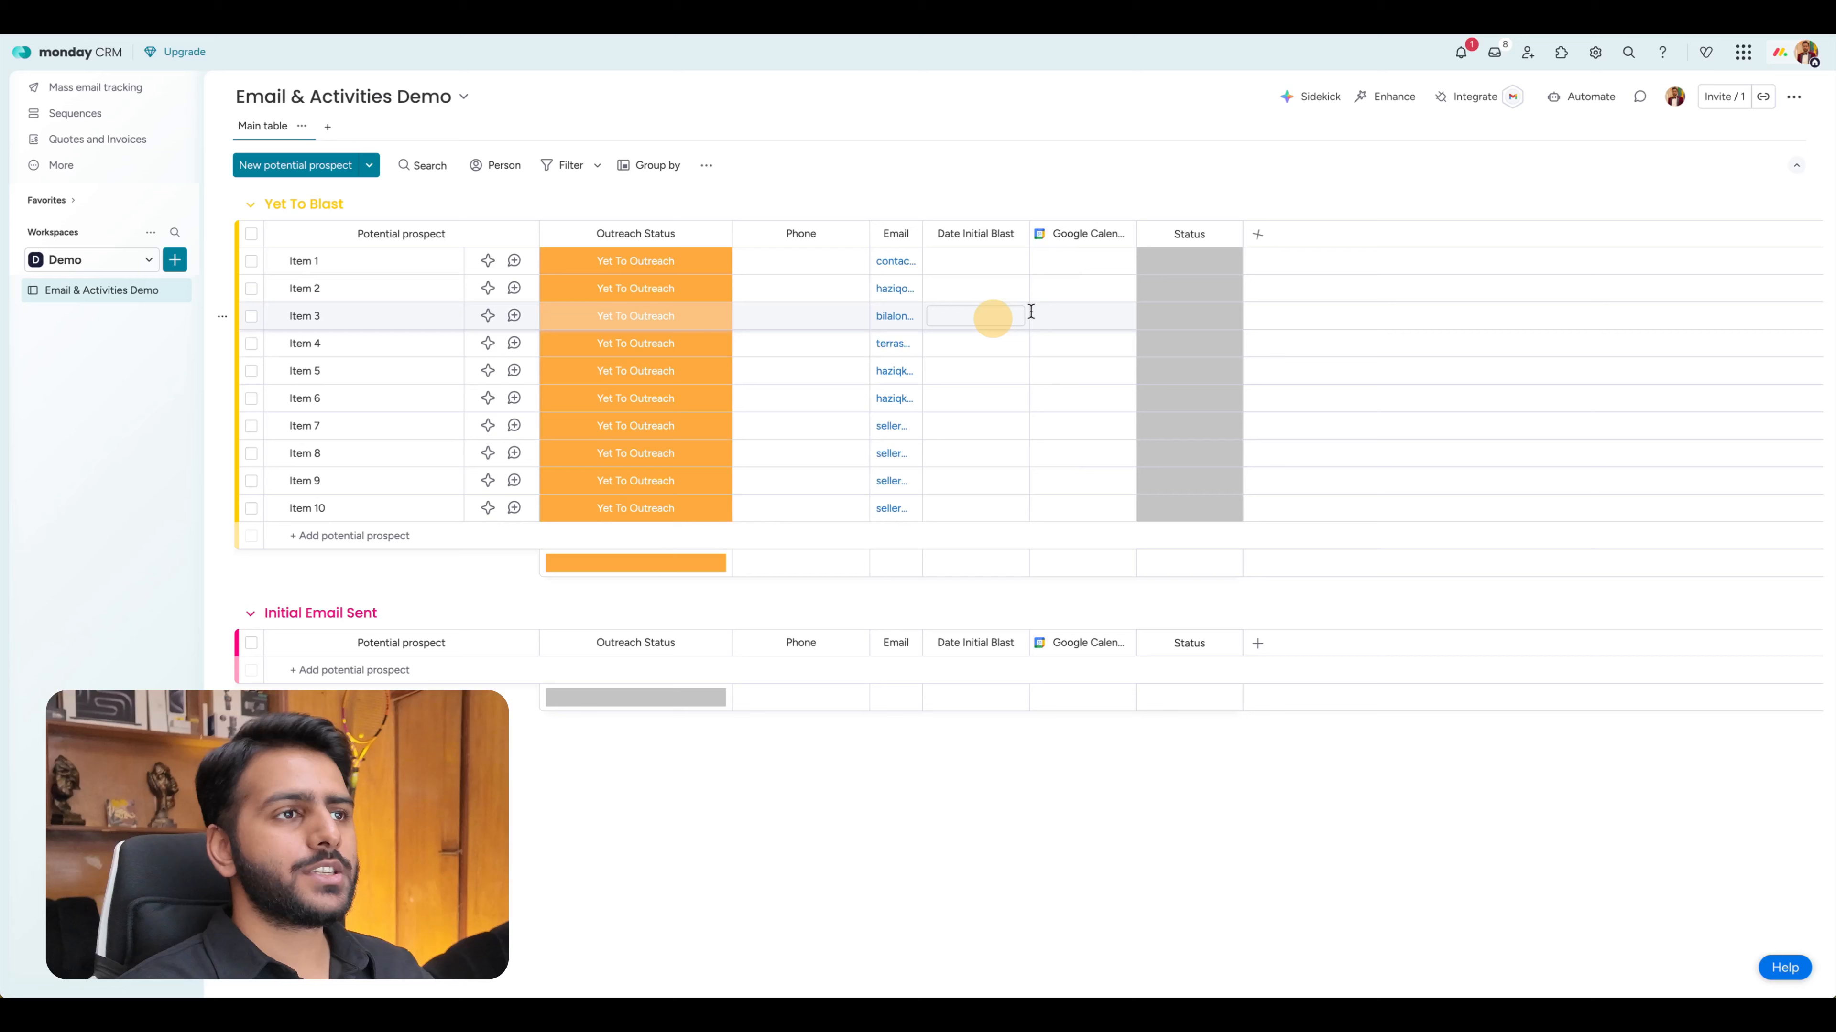
Rename the new status column as "Opened?".
click(1186, 233)
text(E)
key(Caps_Lock)
text(mail)
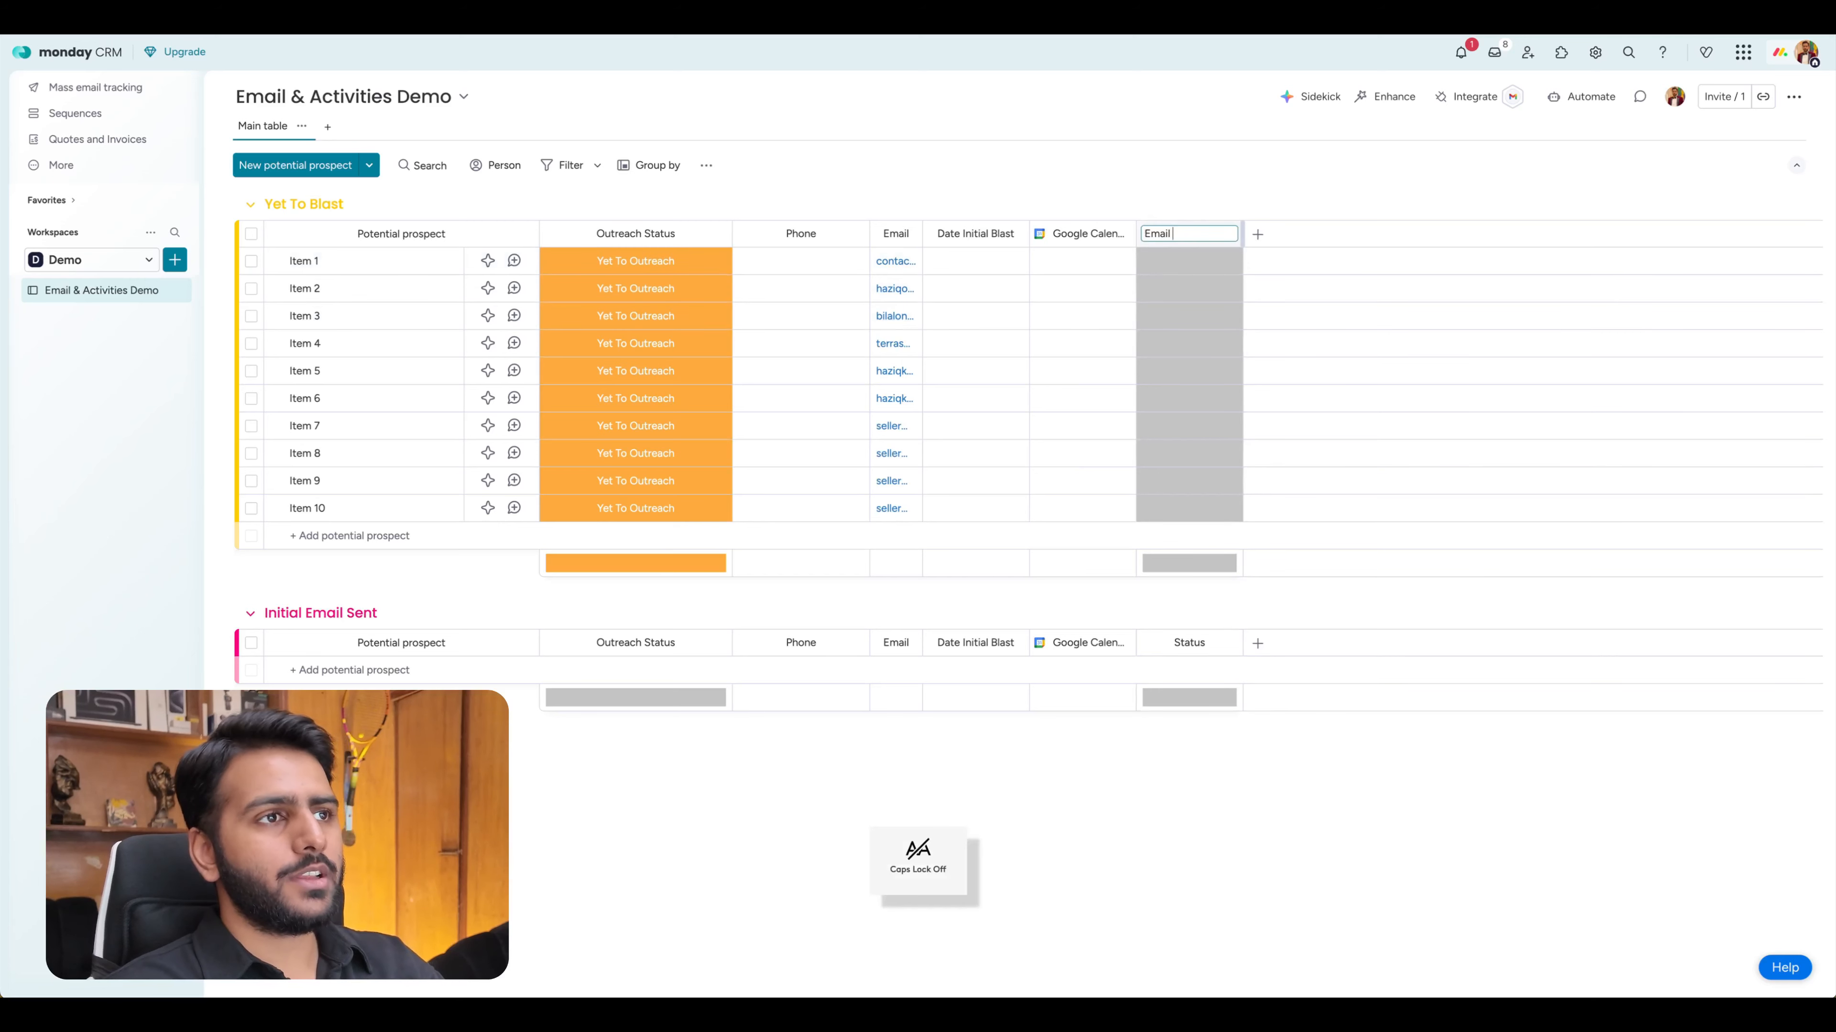
key(BackSpace)
key(BackSpace)
key(BackSpace)
key(BackSpace)
key(BackSpace)
key(Caps_Lock)
text(O)
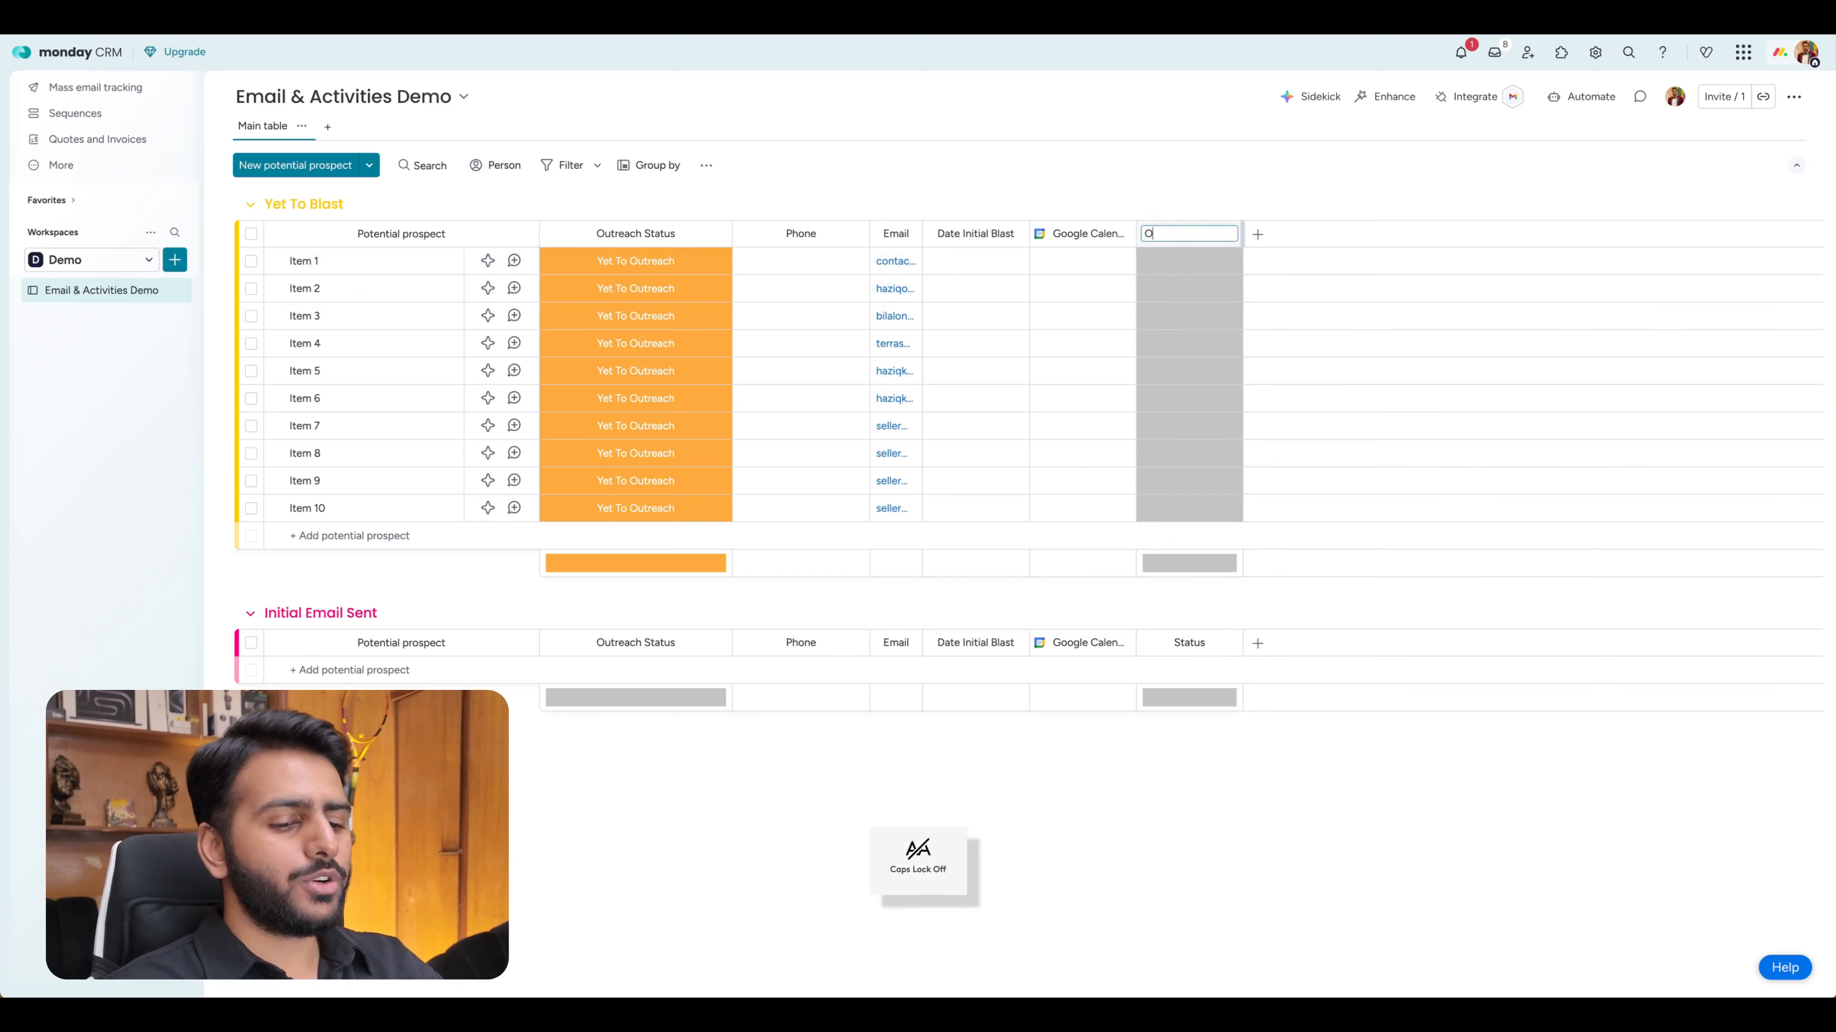
key(Return)
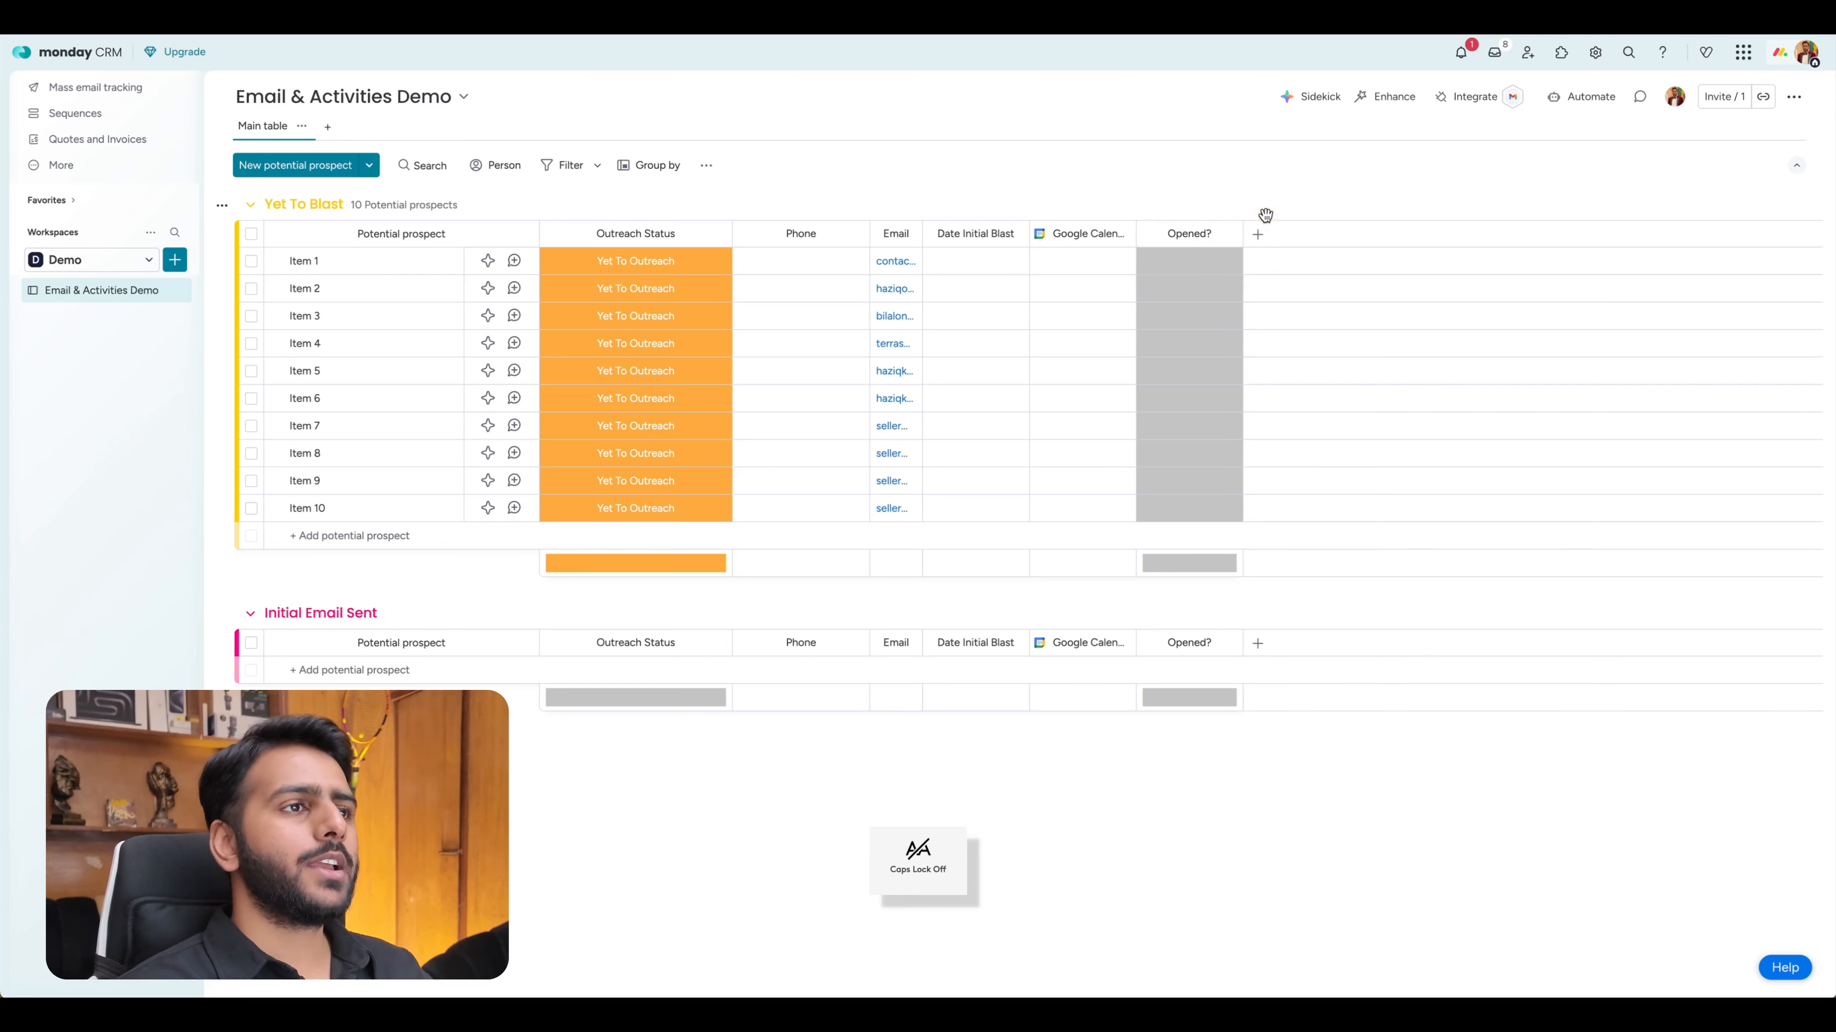
Add another Status column after "Opened?" and name it "Reply Status".
click(1261, 233)
text(stat)
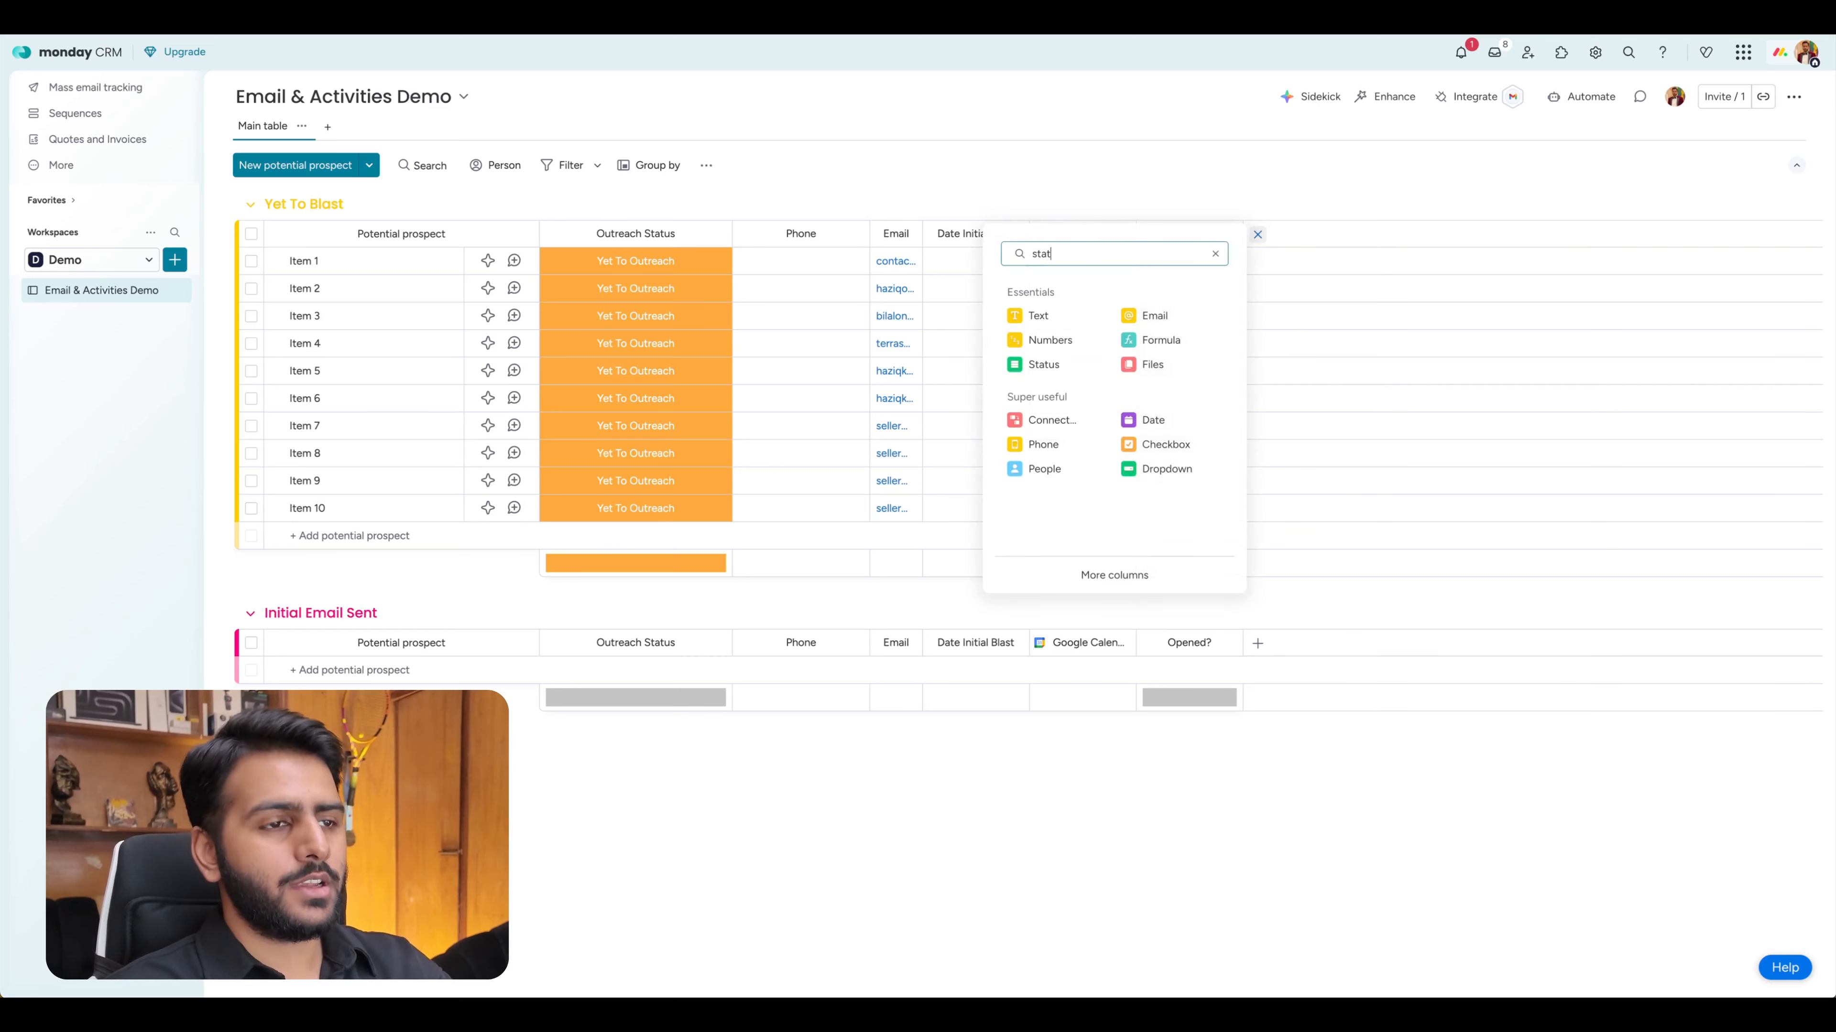
text(us)
click(1077, 311)
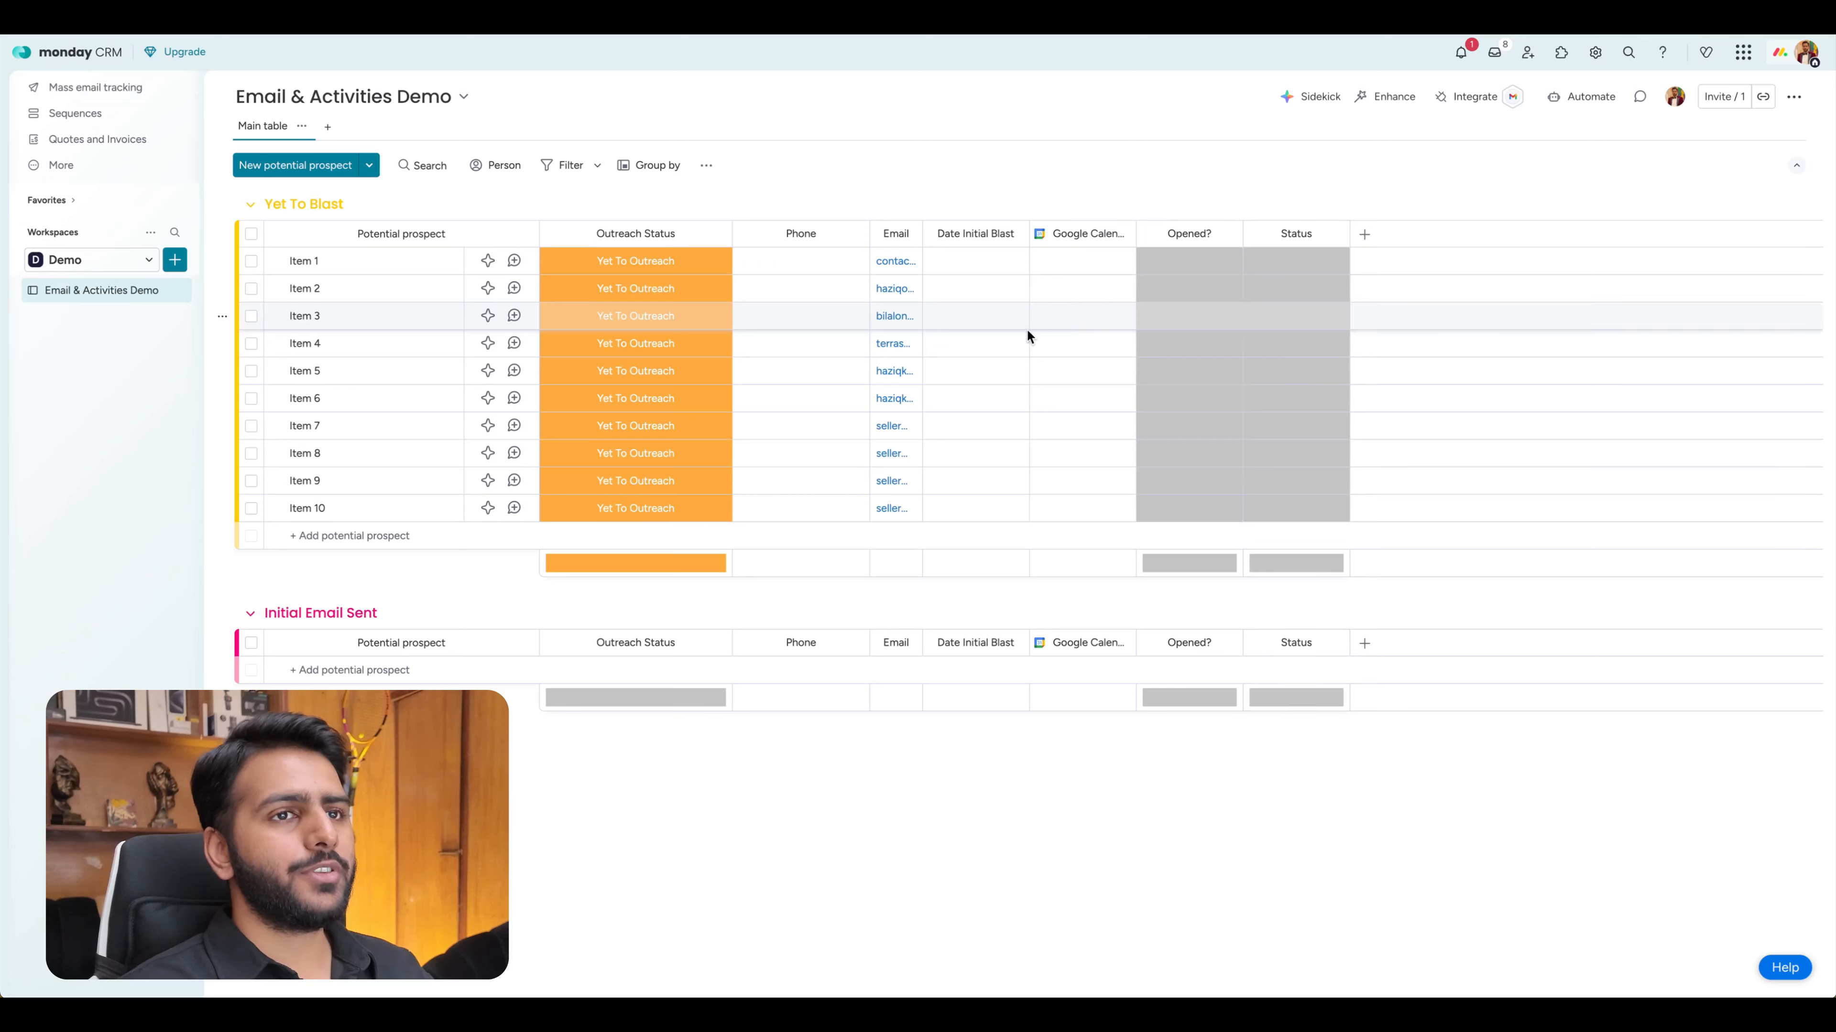
click(1298, 236)
text(Reply)
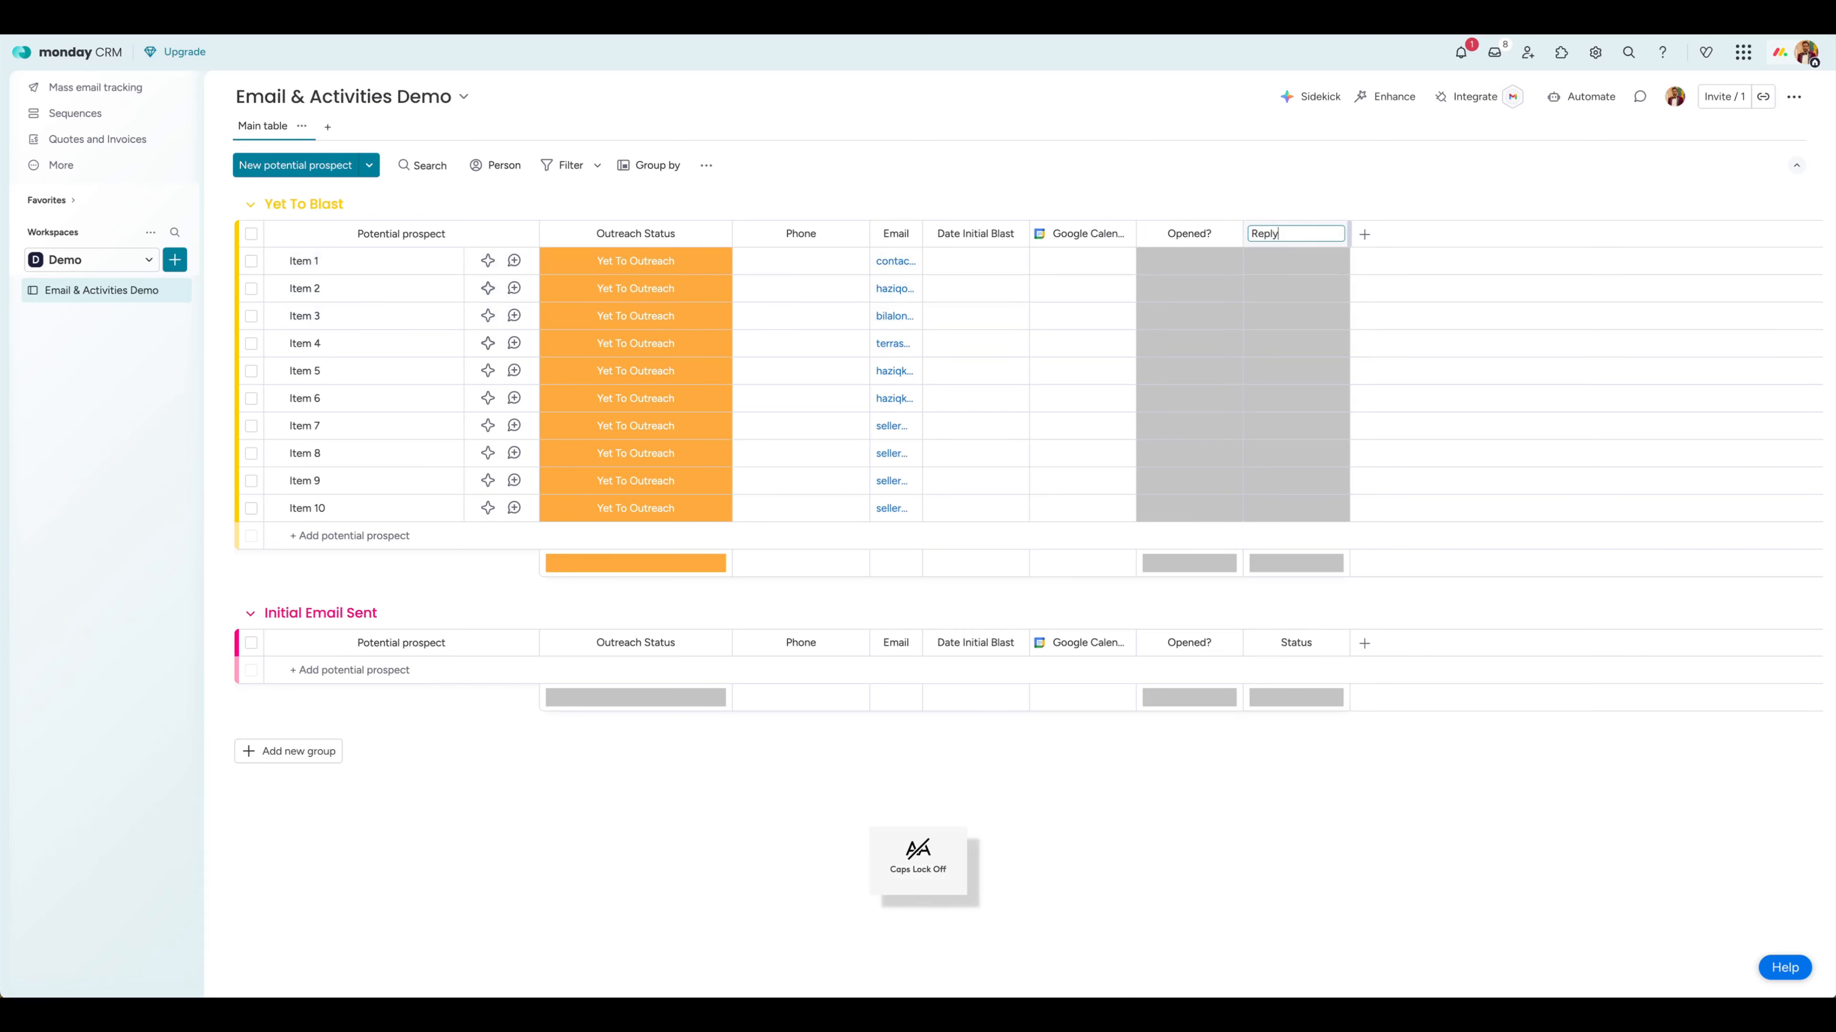
text( Status)
key(Return)
Edit the Opened? column's labels: delete "Stuck" and "Working on it", rename "Done" as "Yes!", and apply the changes.
click(1193, 264)
click(1192, 431)
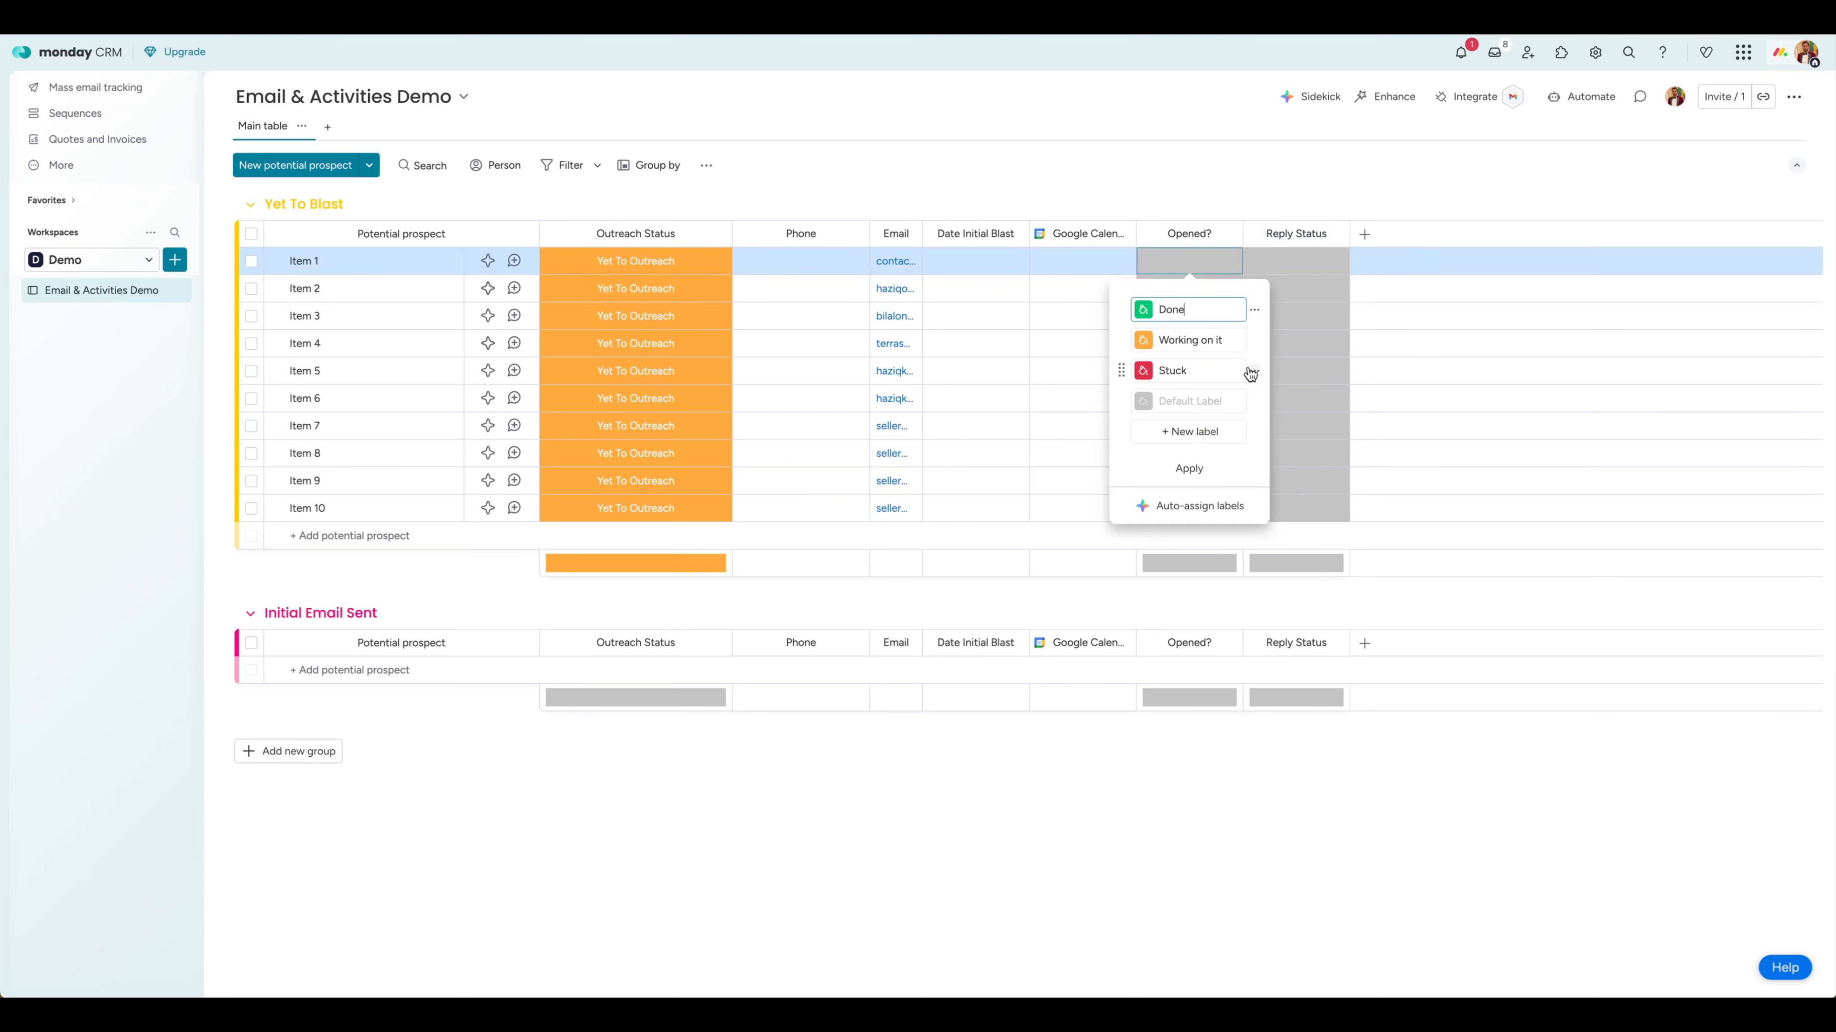
click(1250, 371)
click(1294, 421)
click(1251, 340)
click(1192, 309)
text(Yes!)
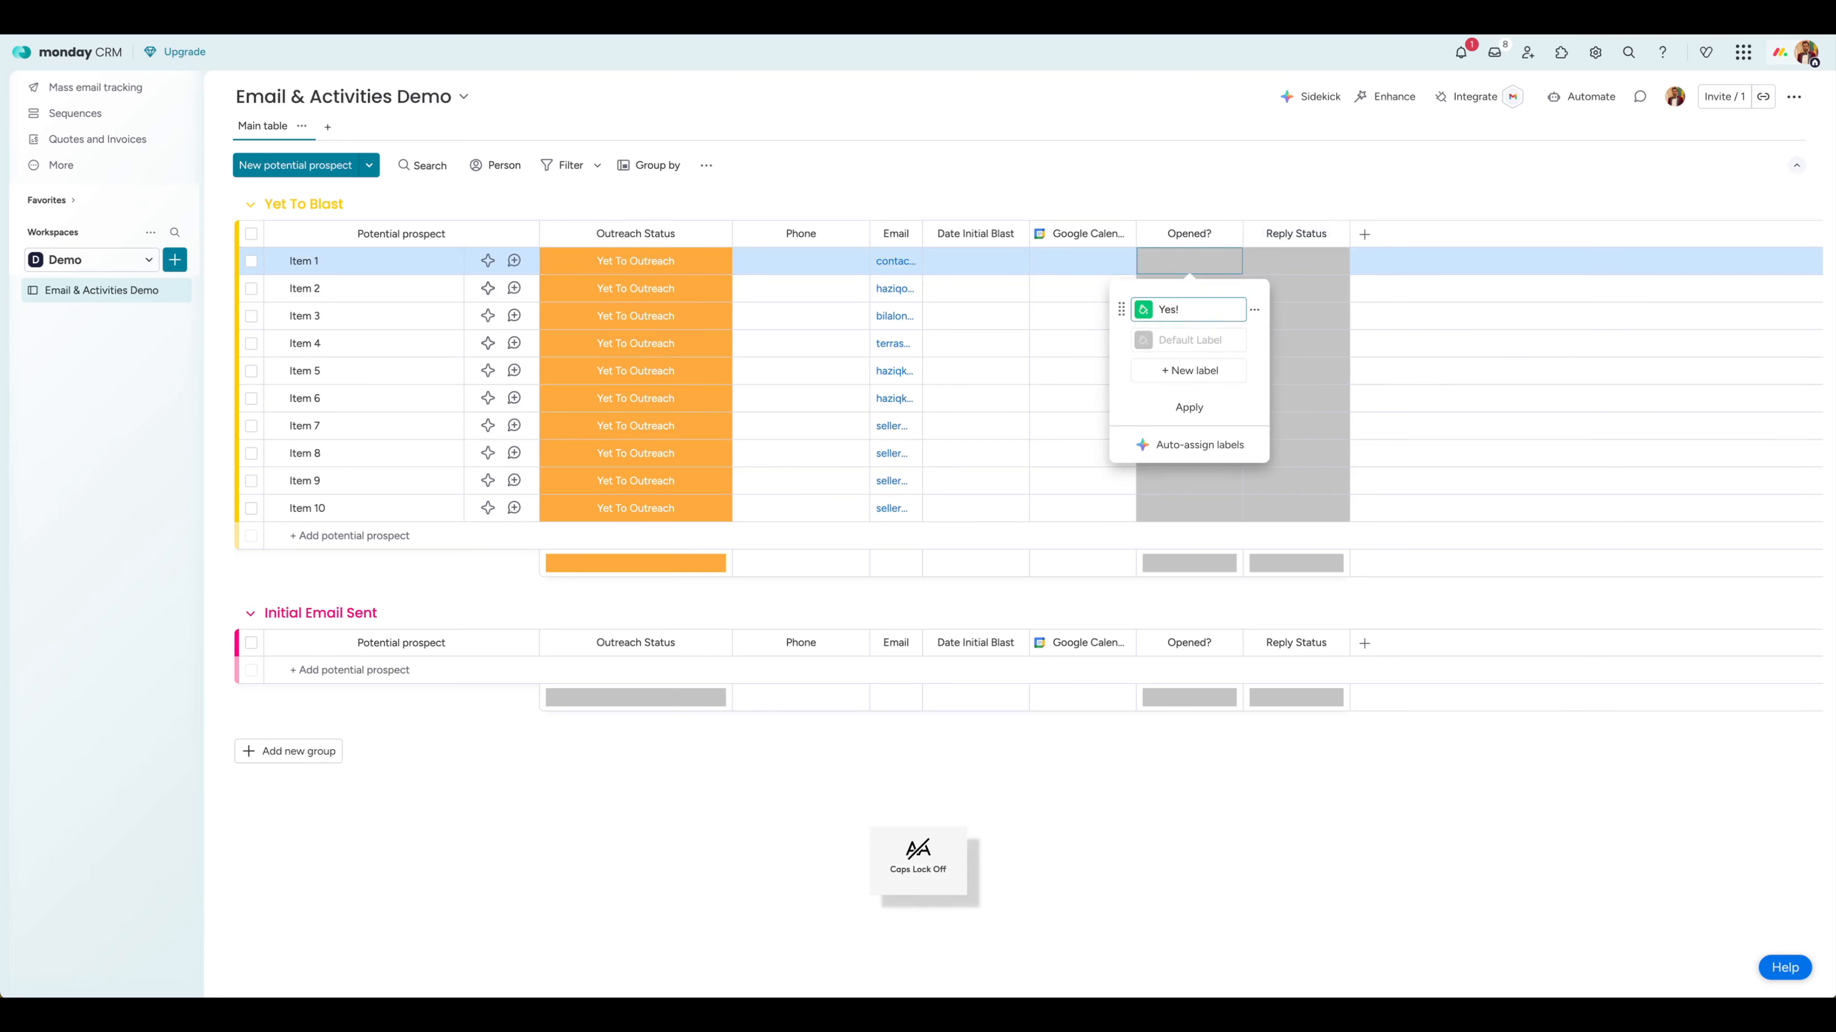
click(1190, 409)
Edit the Reply Status column's labels: rename "Done" as "Reply Sent" and "Working on it" as "Reply Due", and delete "Stuck".
click(1299, 288)
click(1299, 458)
click(1328, 337)
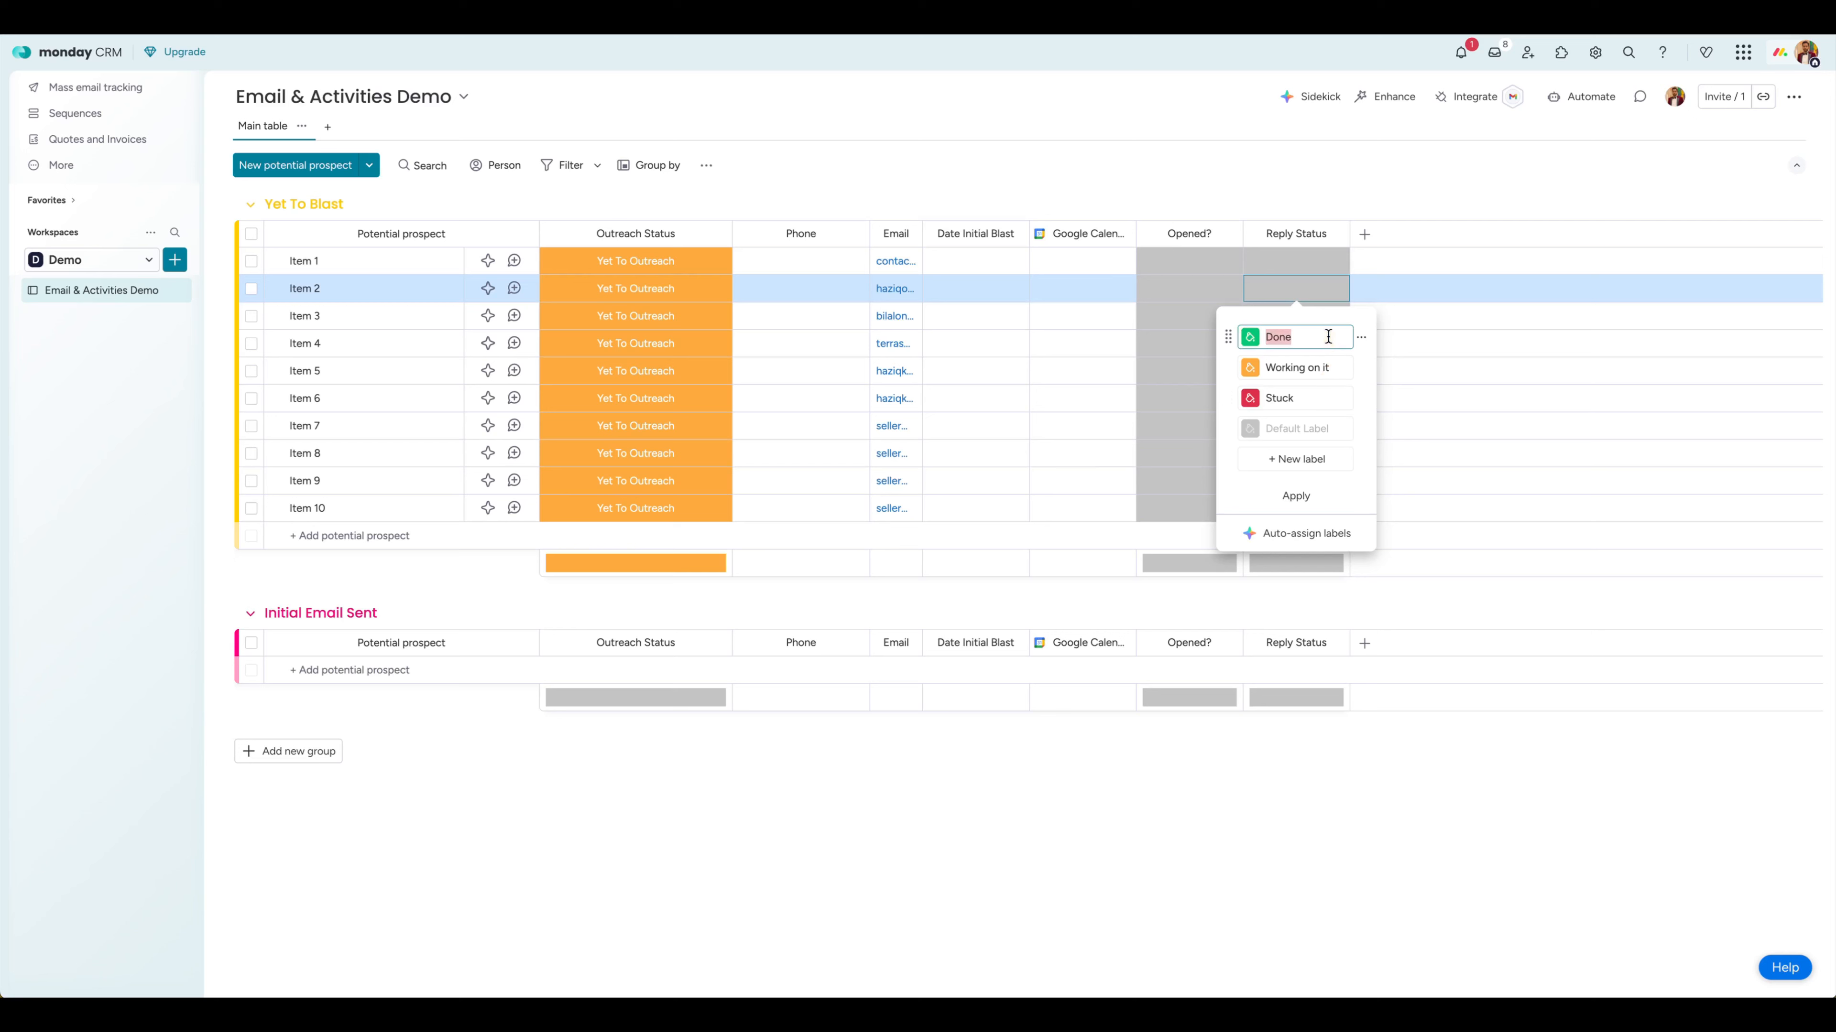
text(Reply Sent)
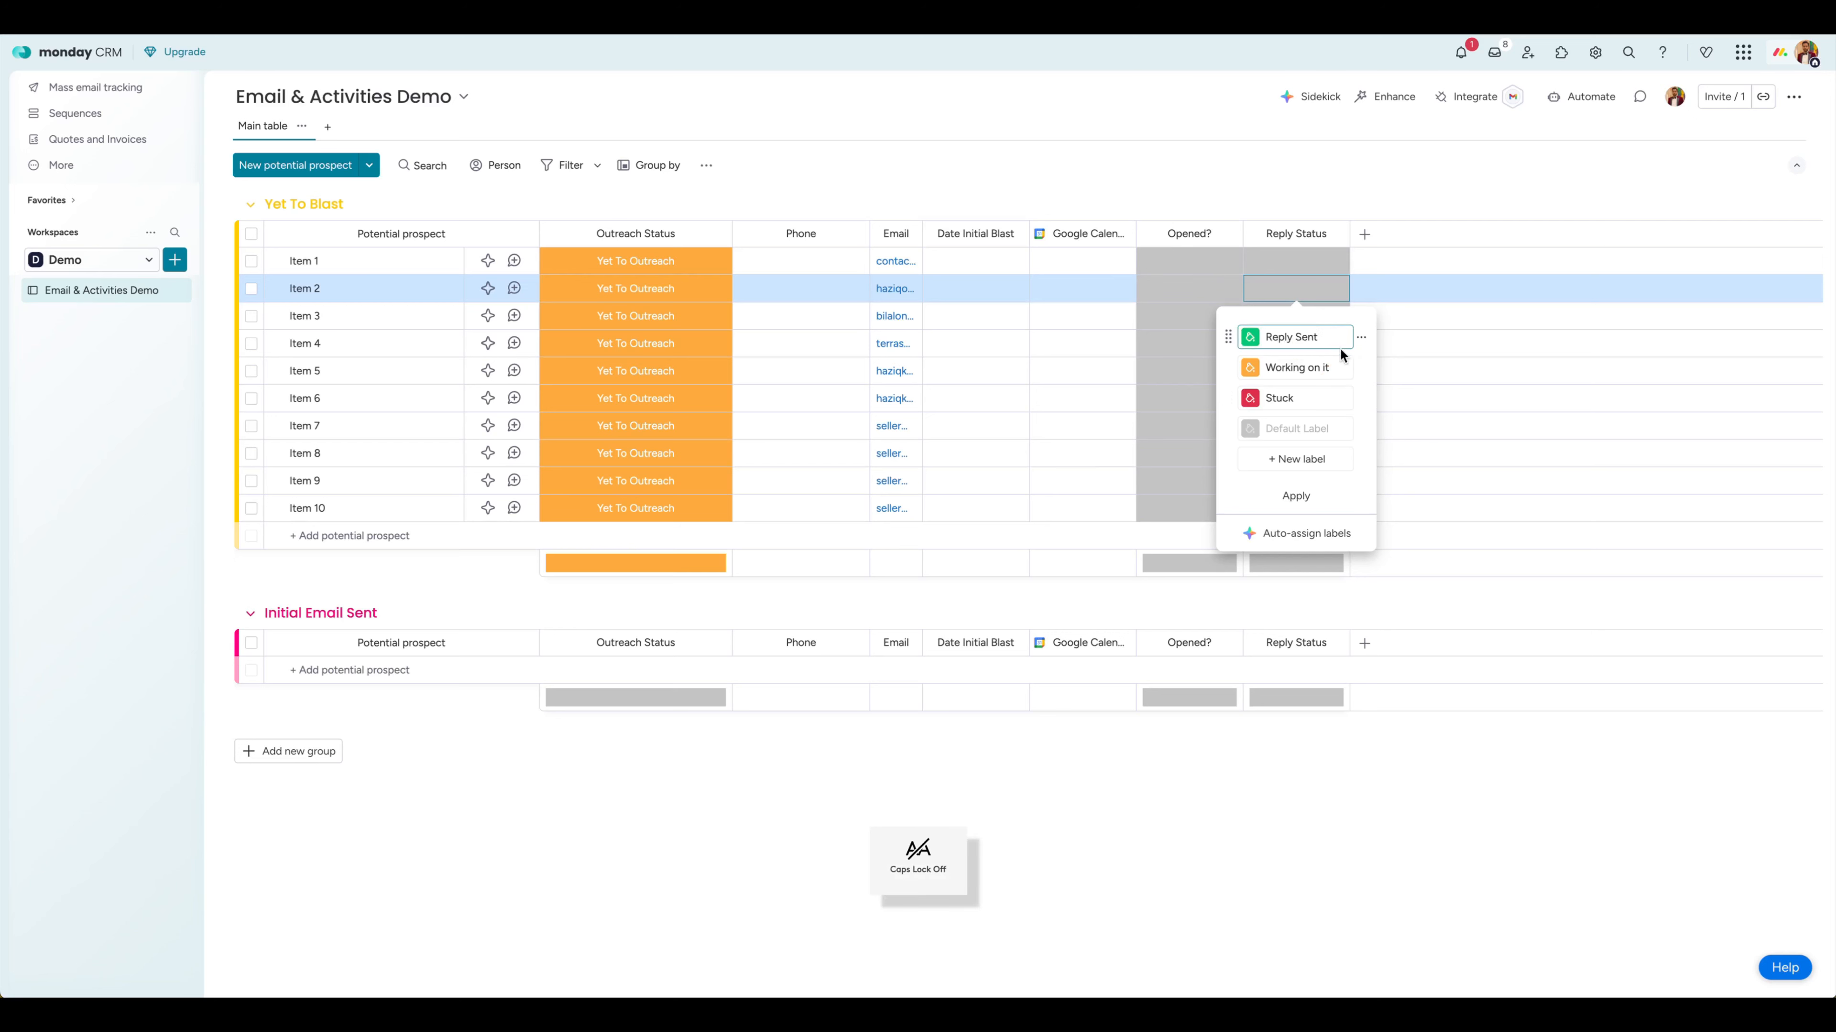
click(1327, 367)
text(Reply Deu)
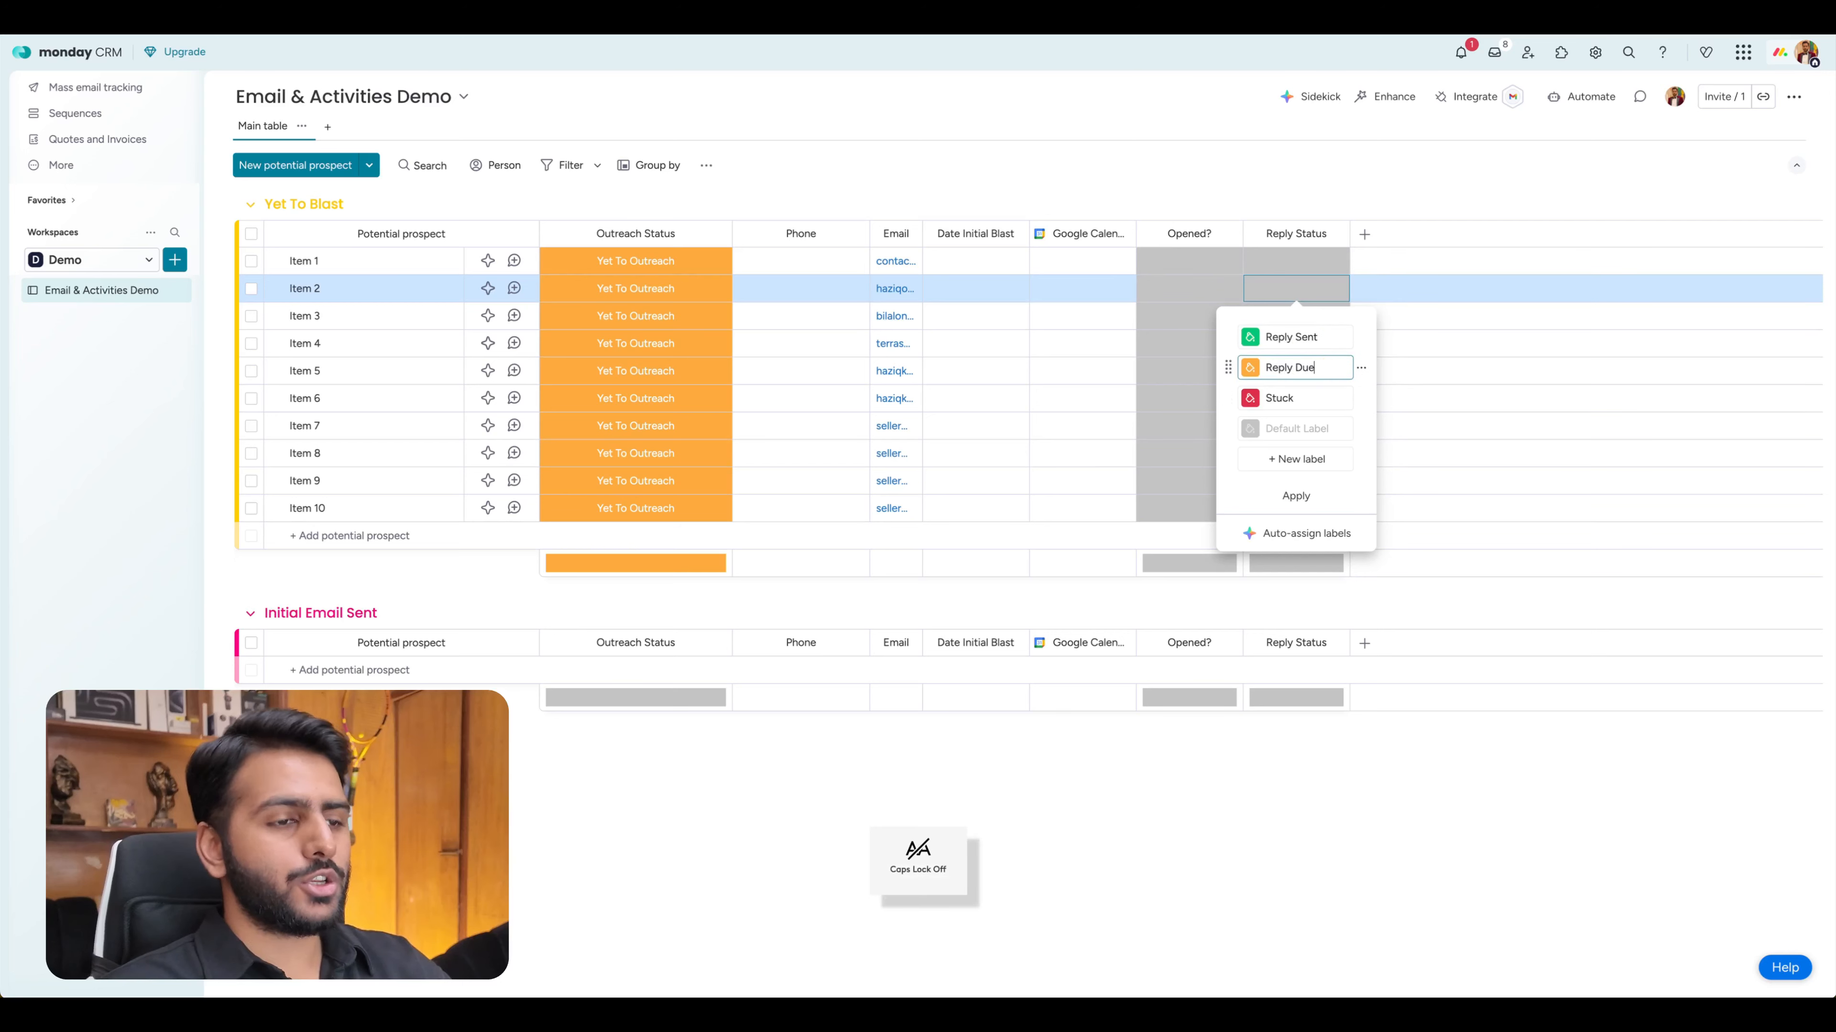
click(1361, 403)
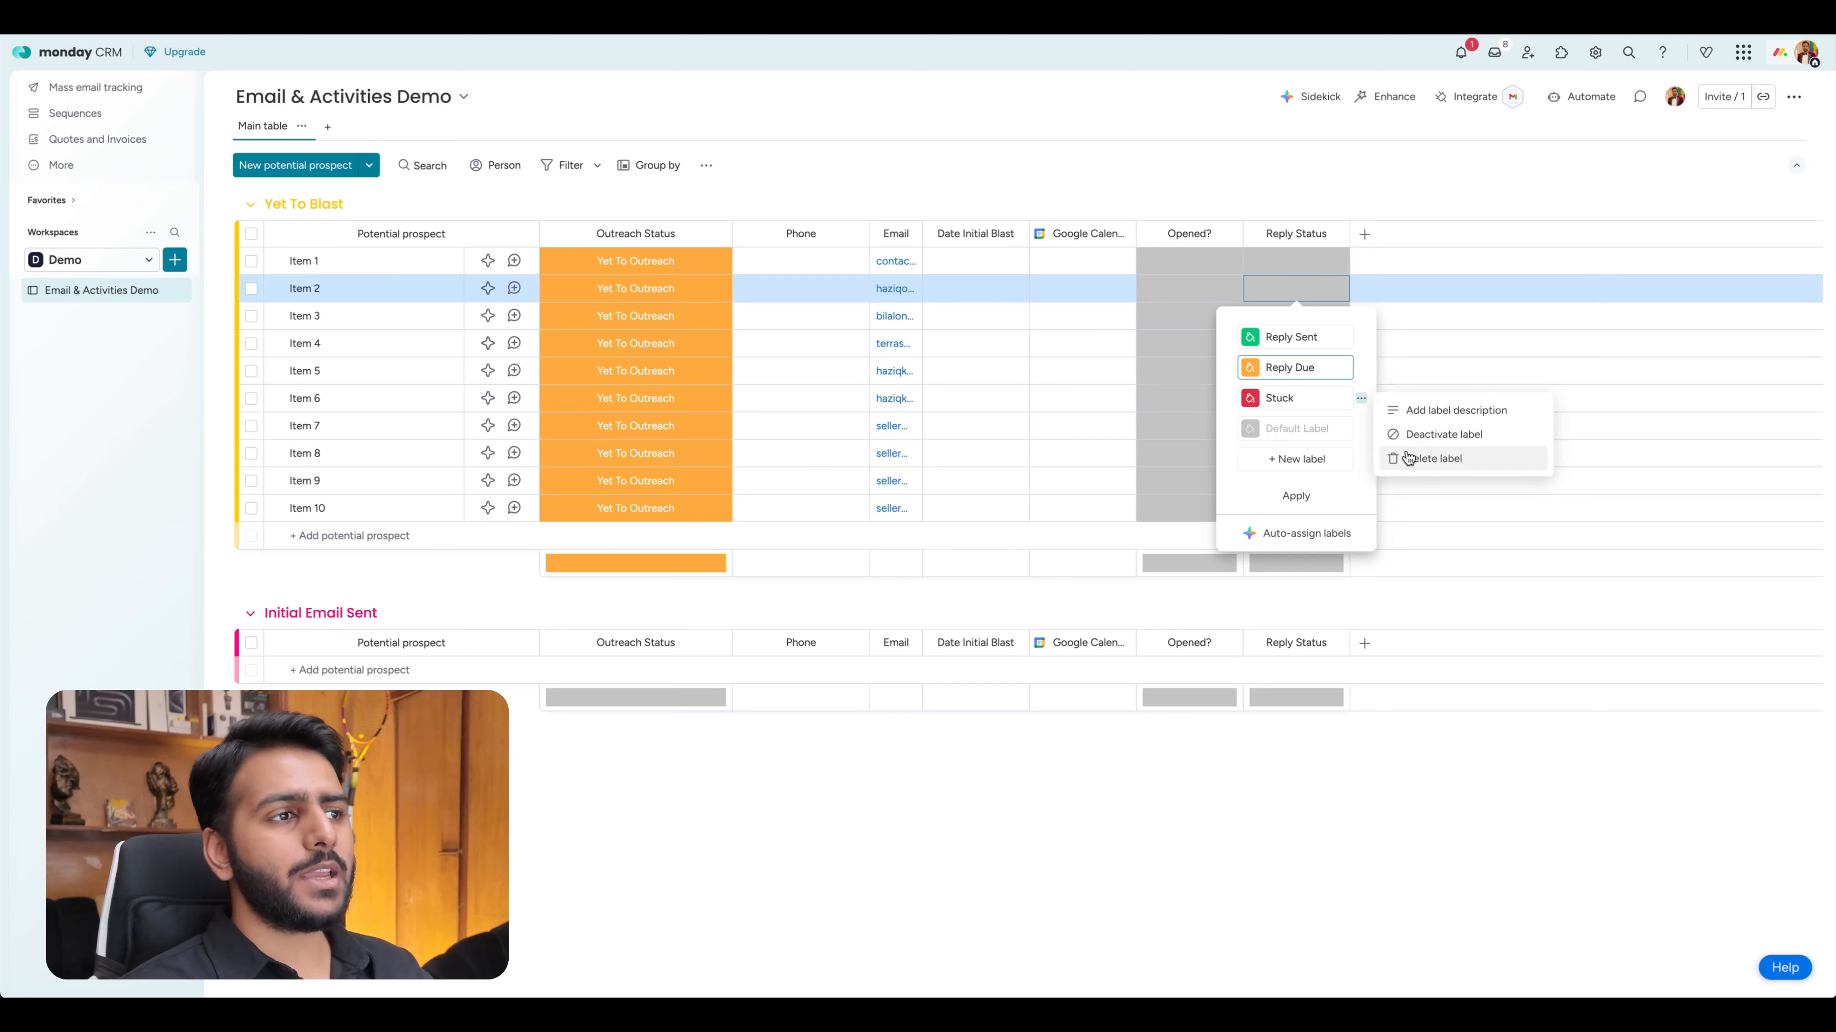
click(1409, 459)
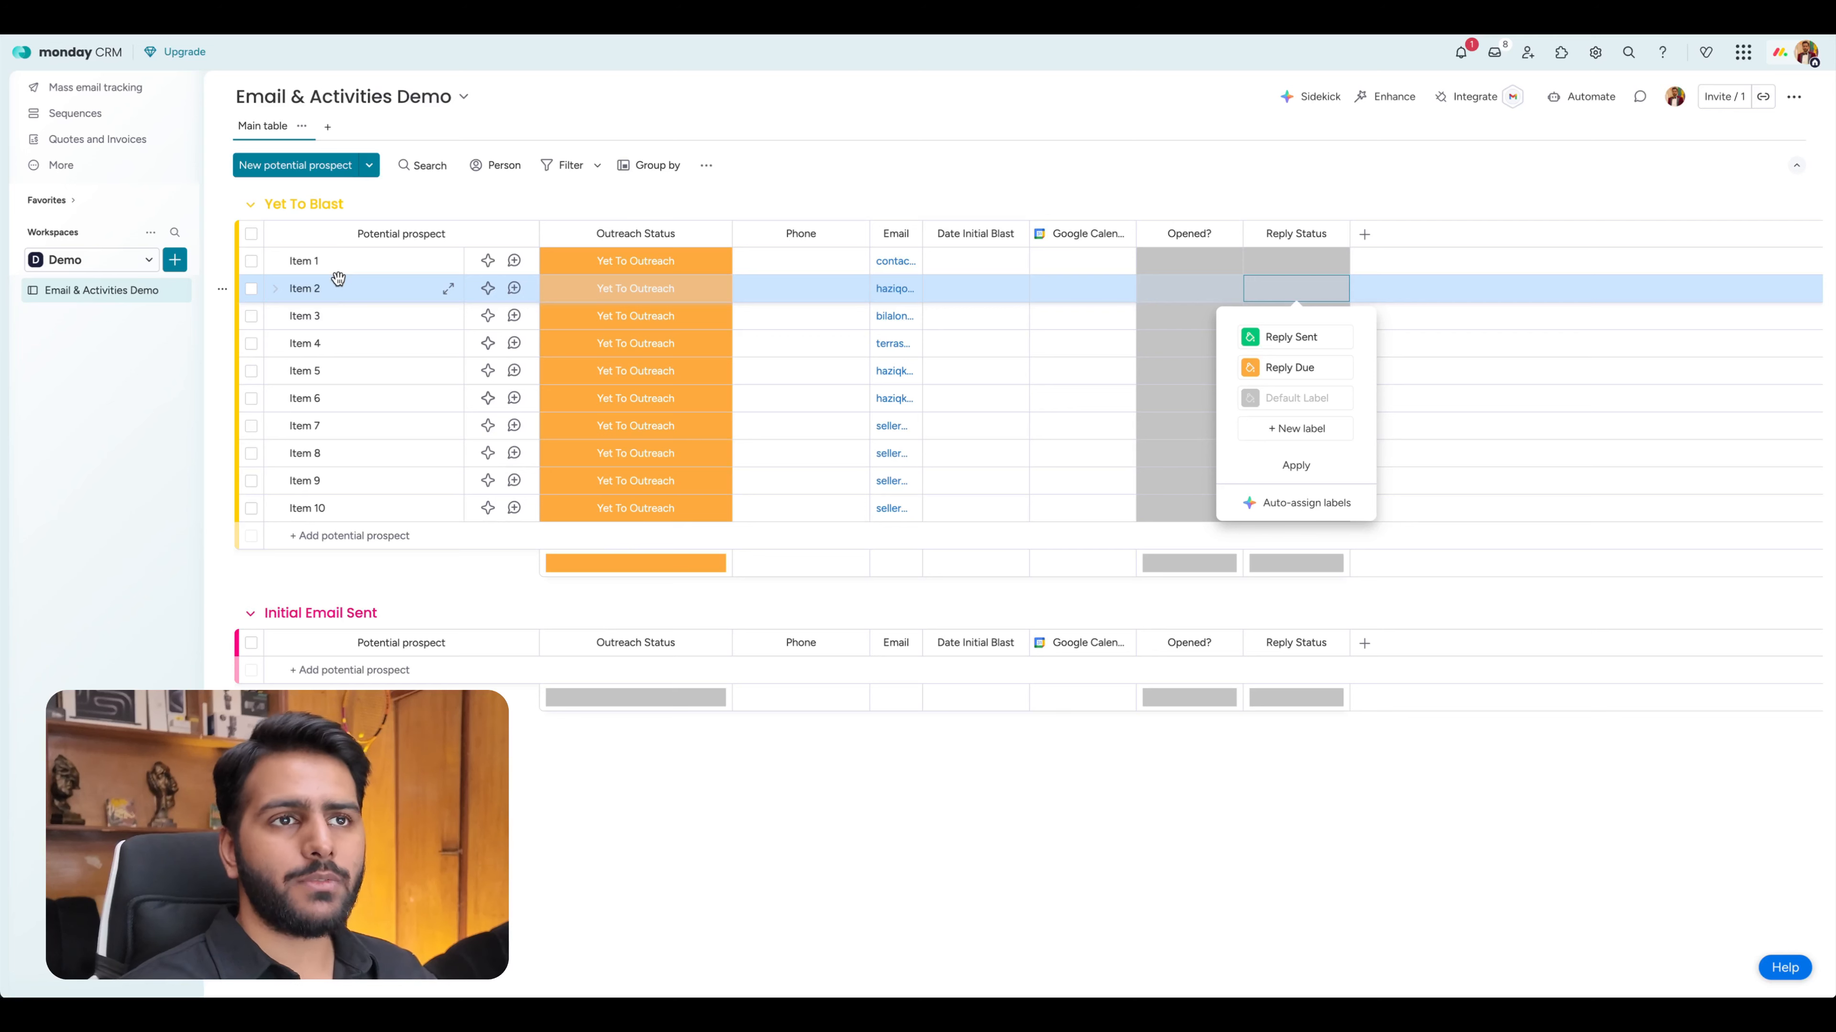
click(1357, 262)
Review the label choices offered in Item 1's Opened? and Reply Status cells.
click(1307, 267)
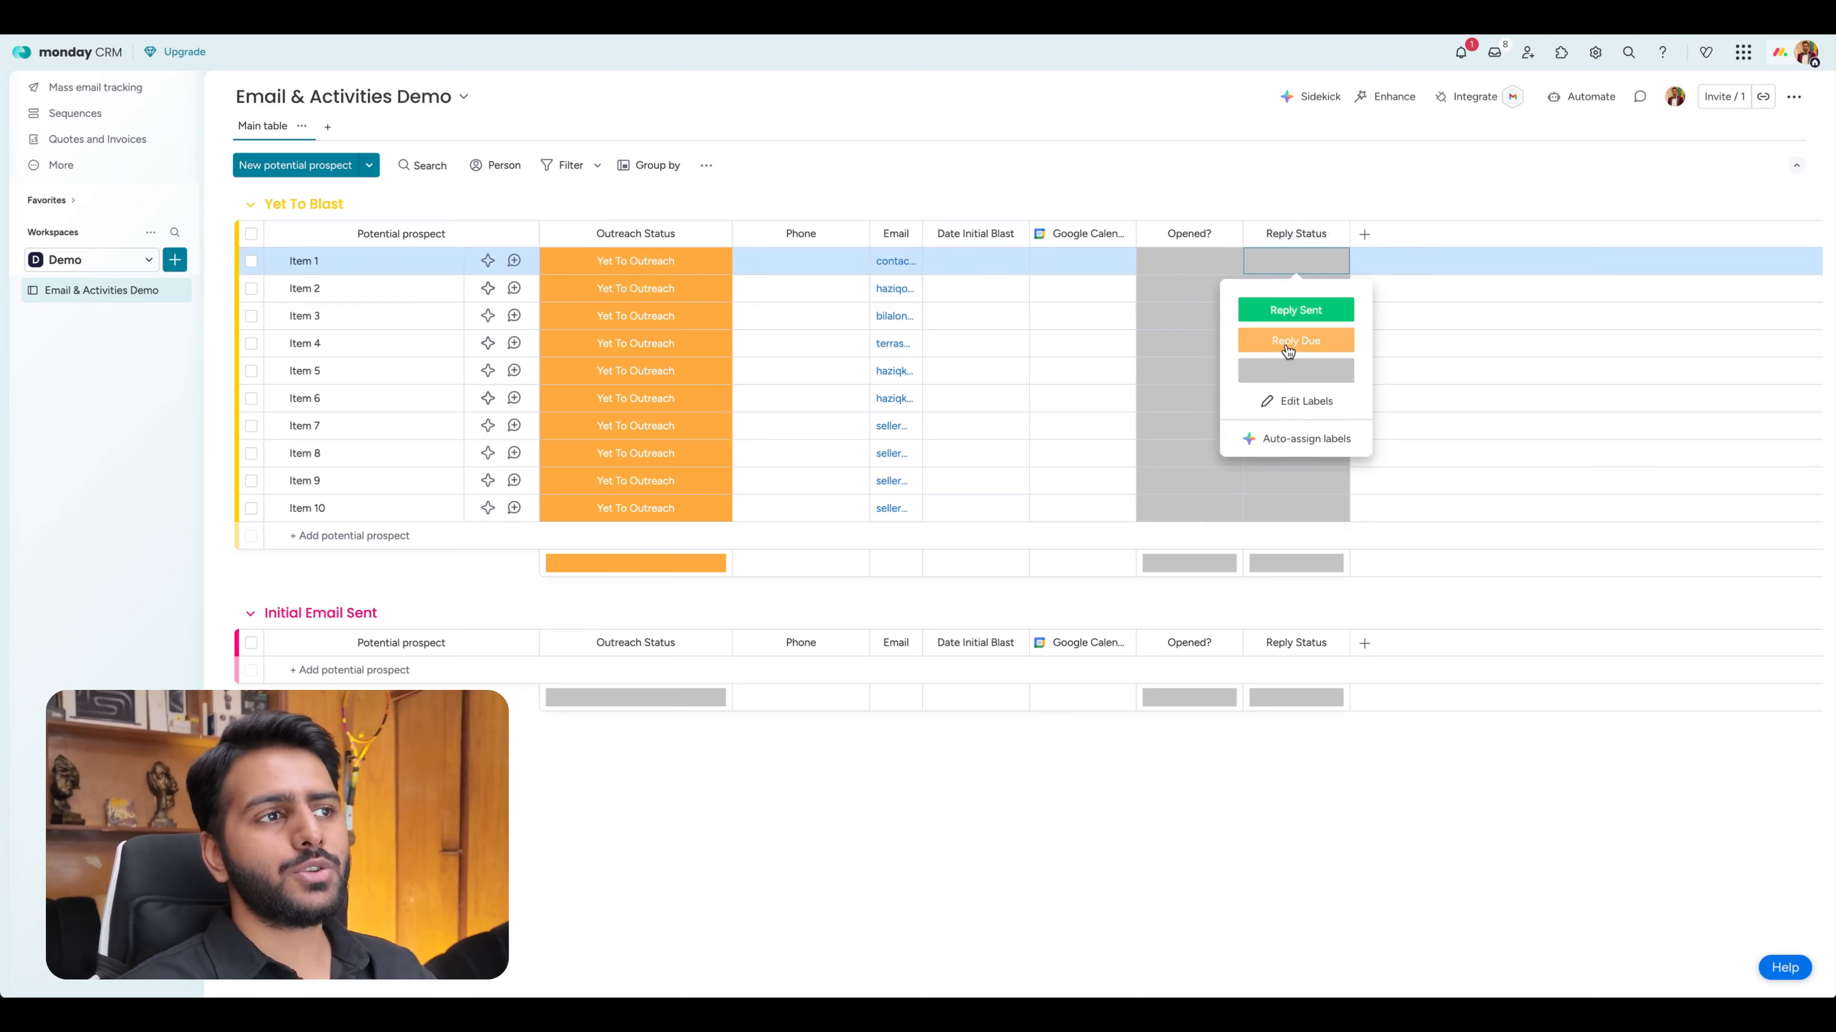
click(1159, 190)
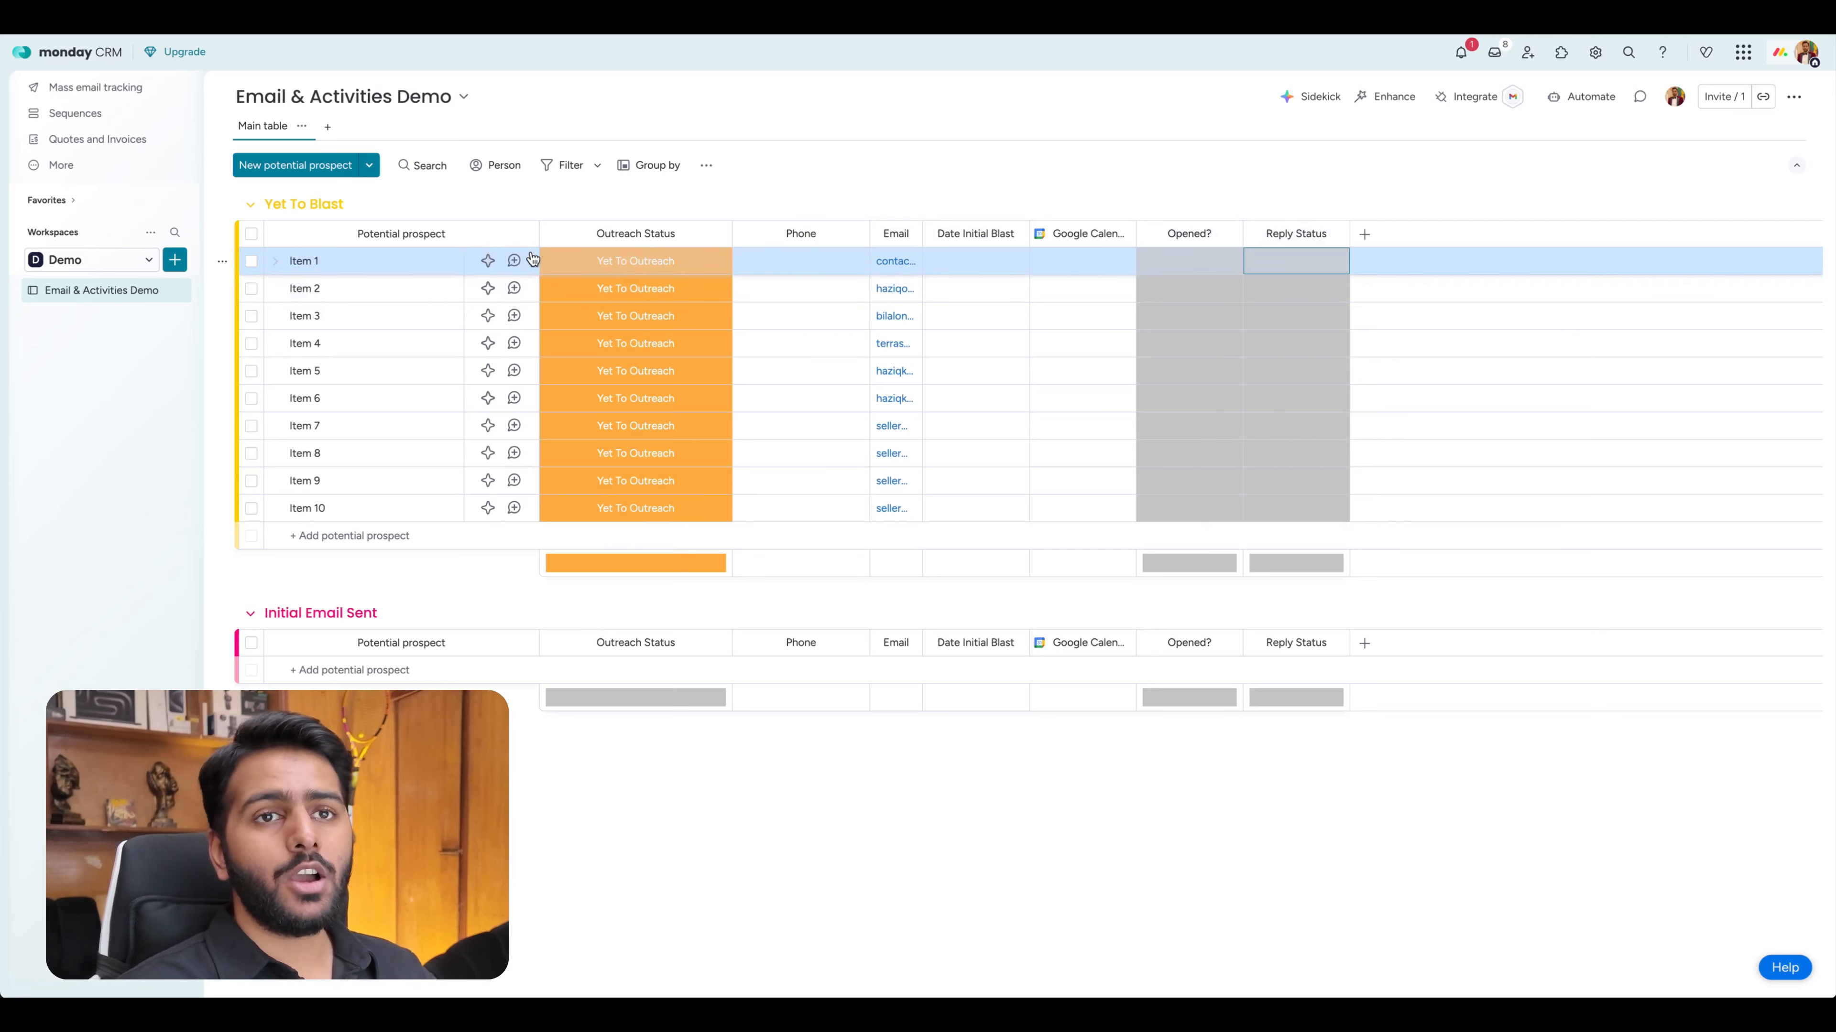
click(1200, 264)
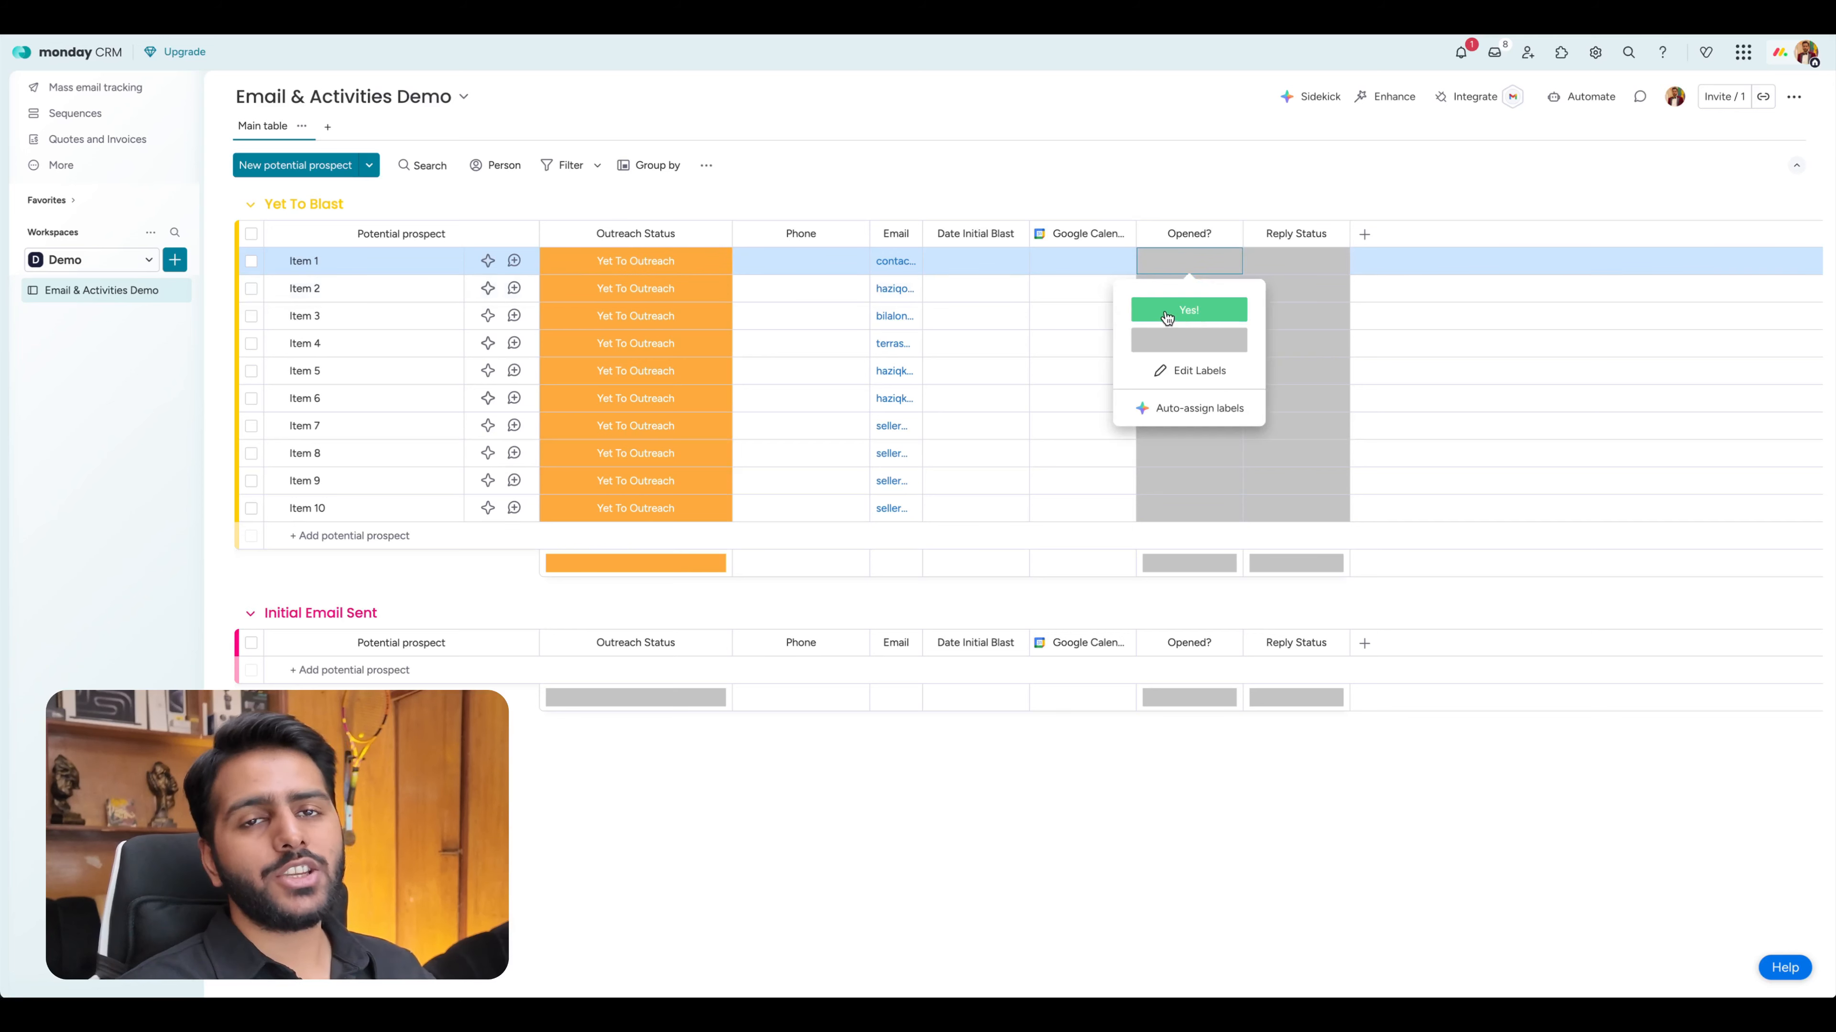
click(1167, 168)
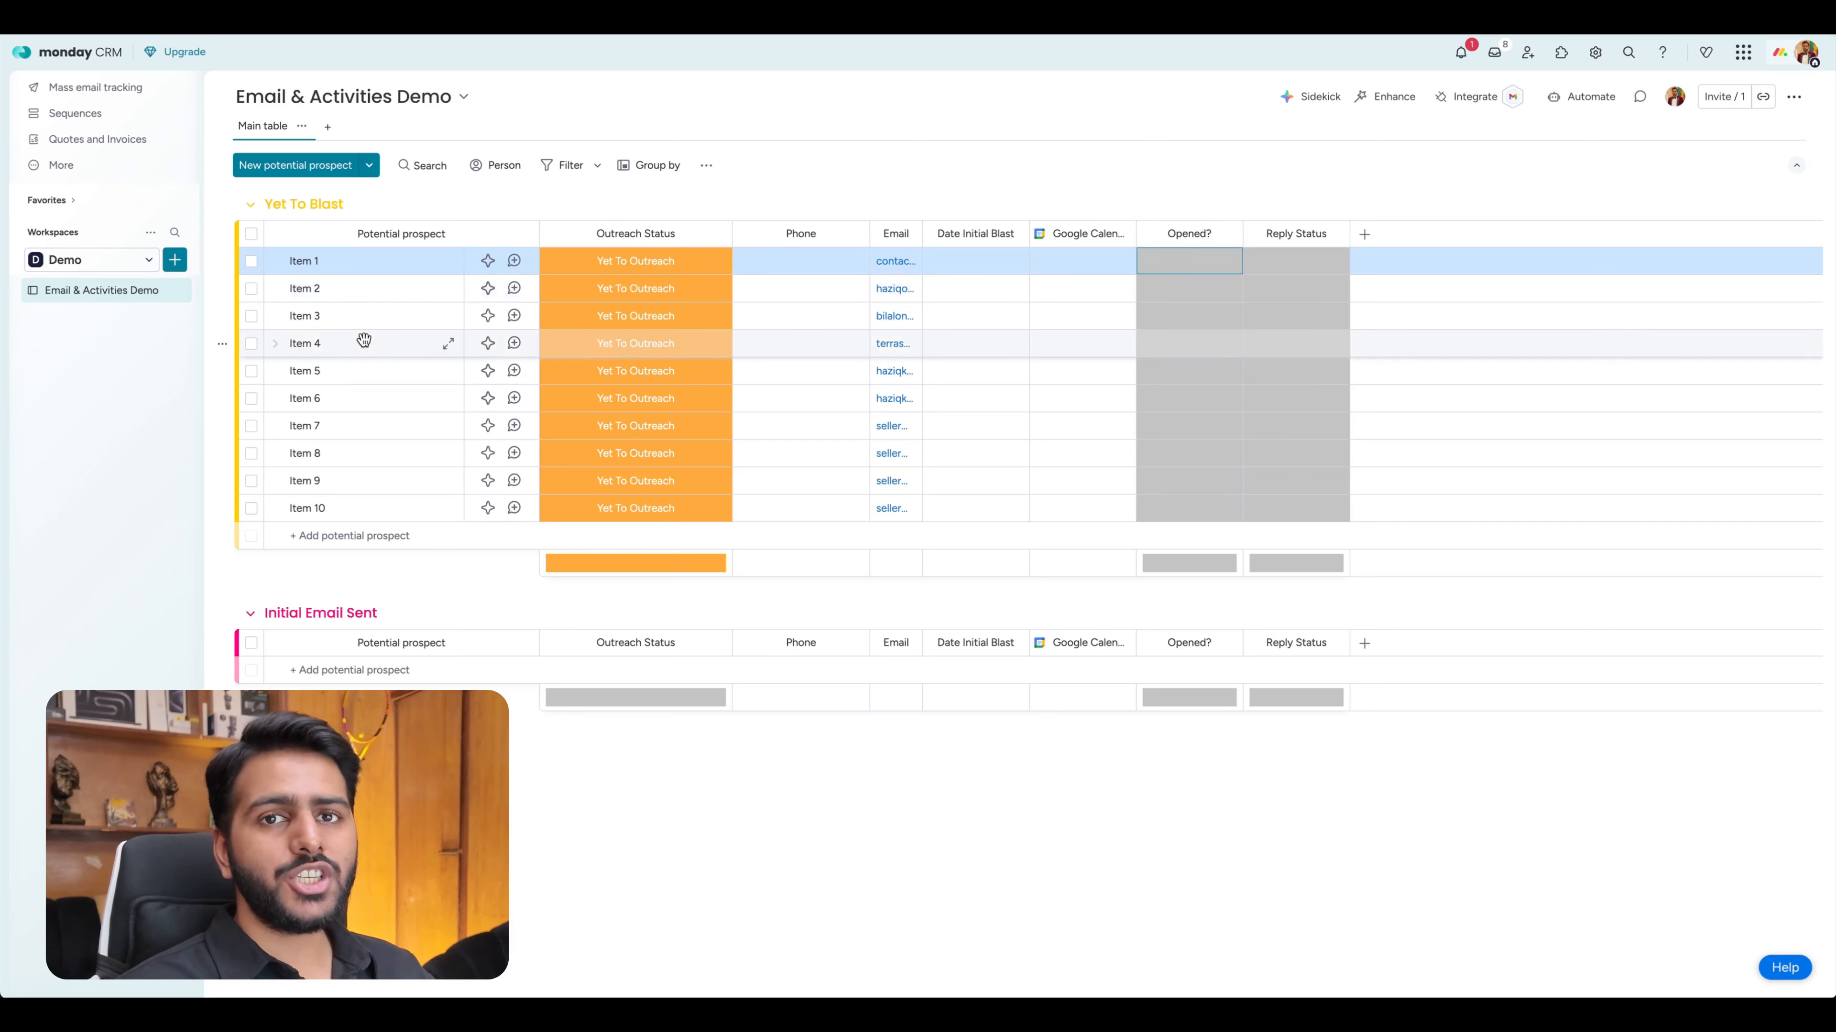
click(1158, 266)
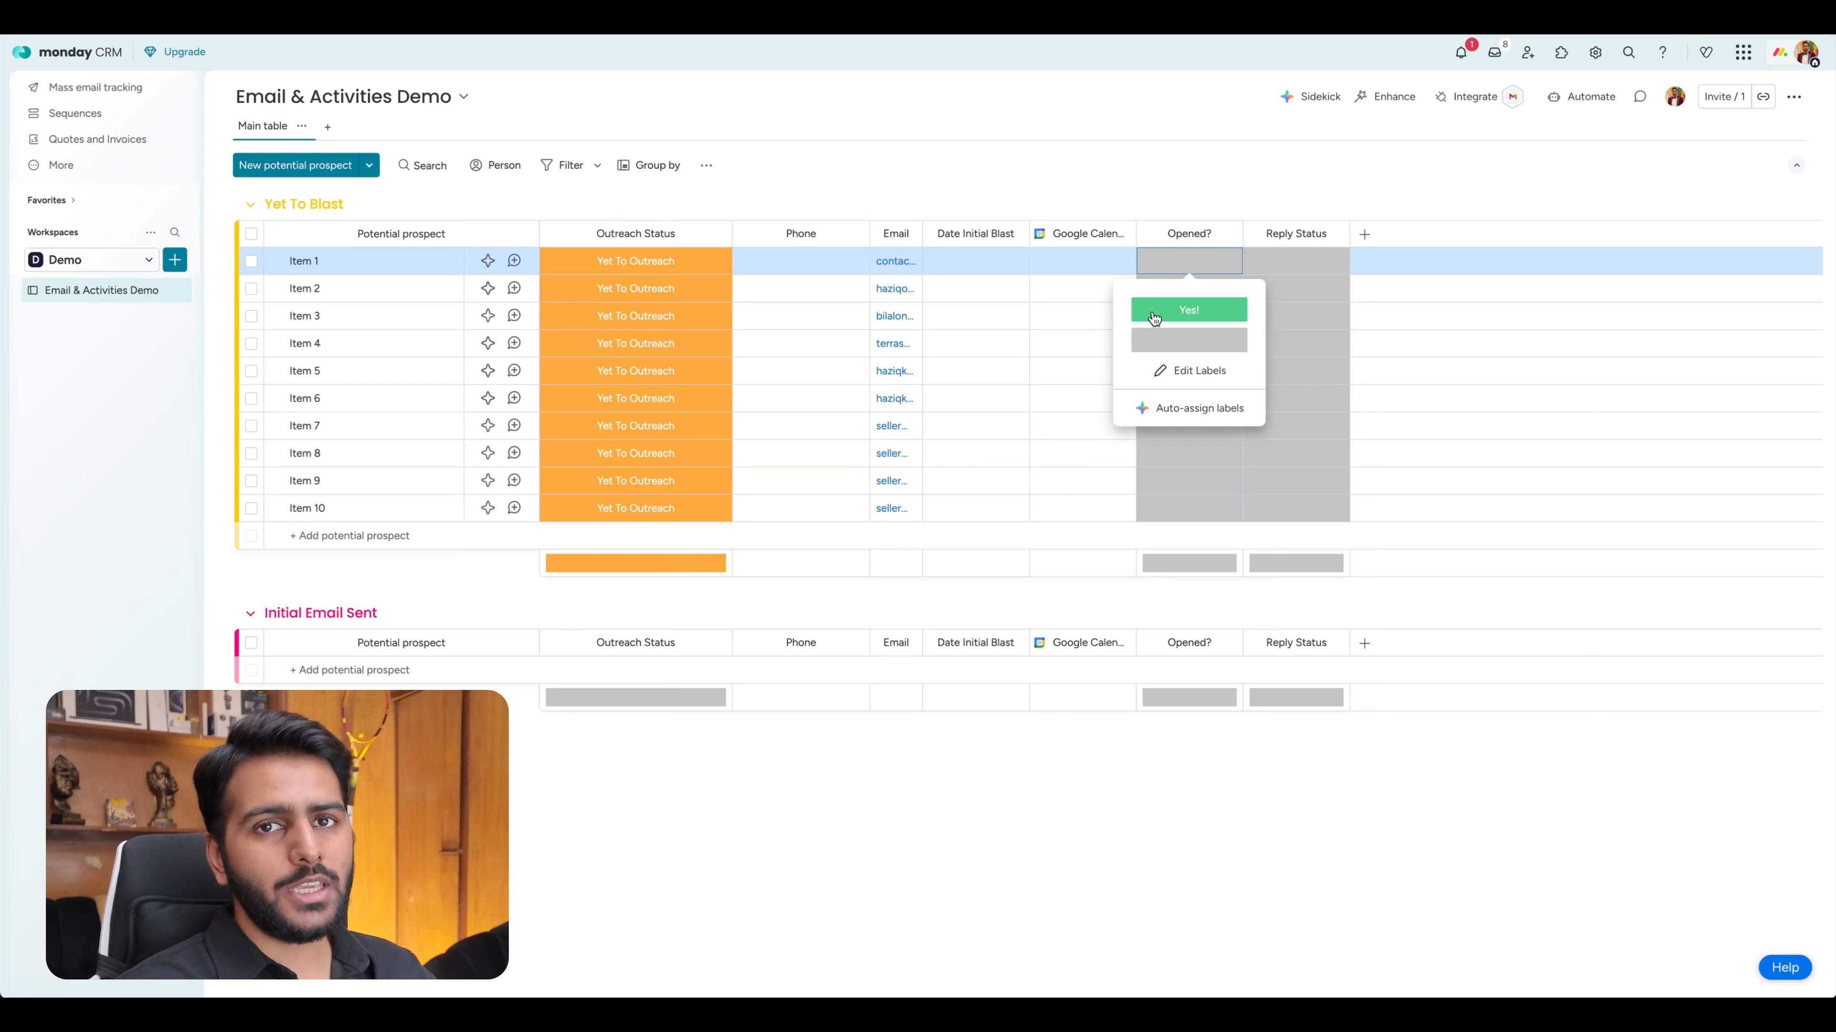
click(1281, 239)
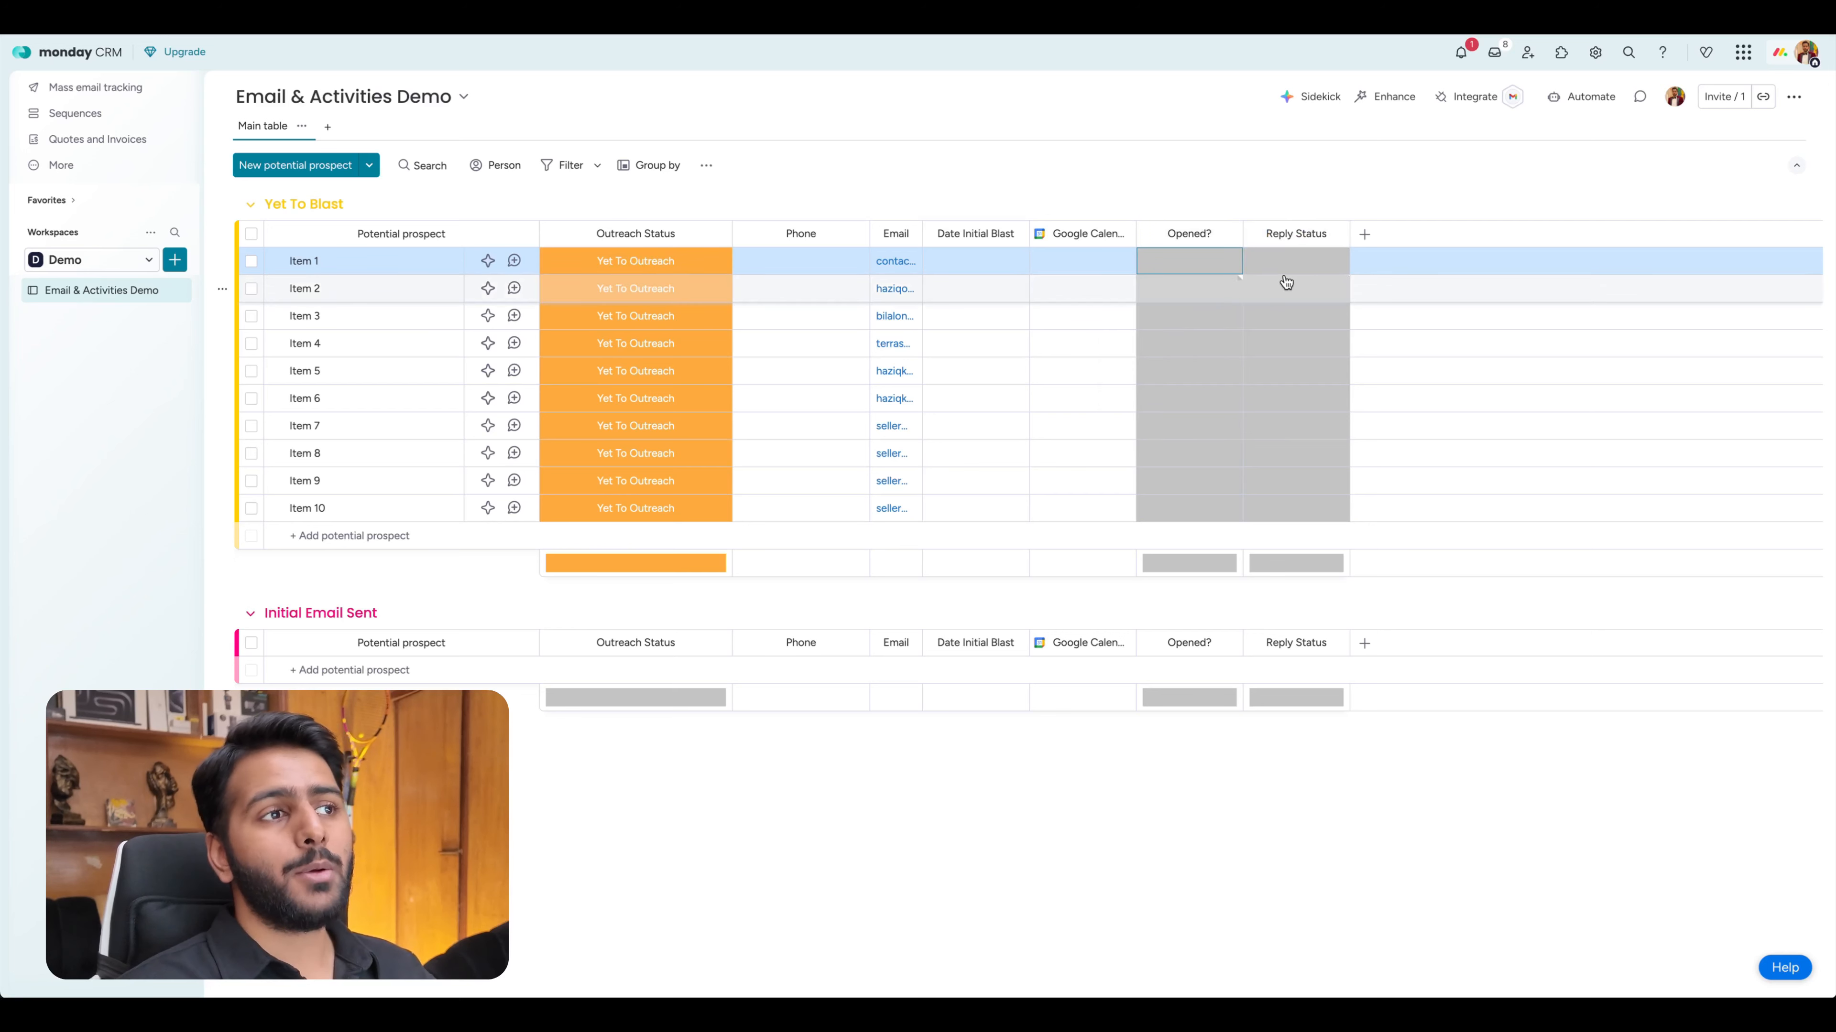
click(1208, 266)
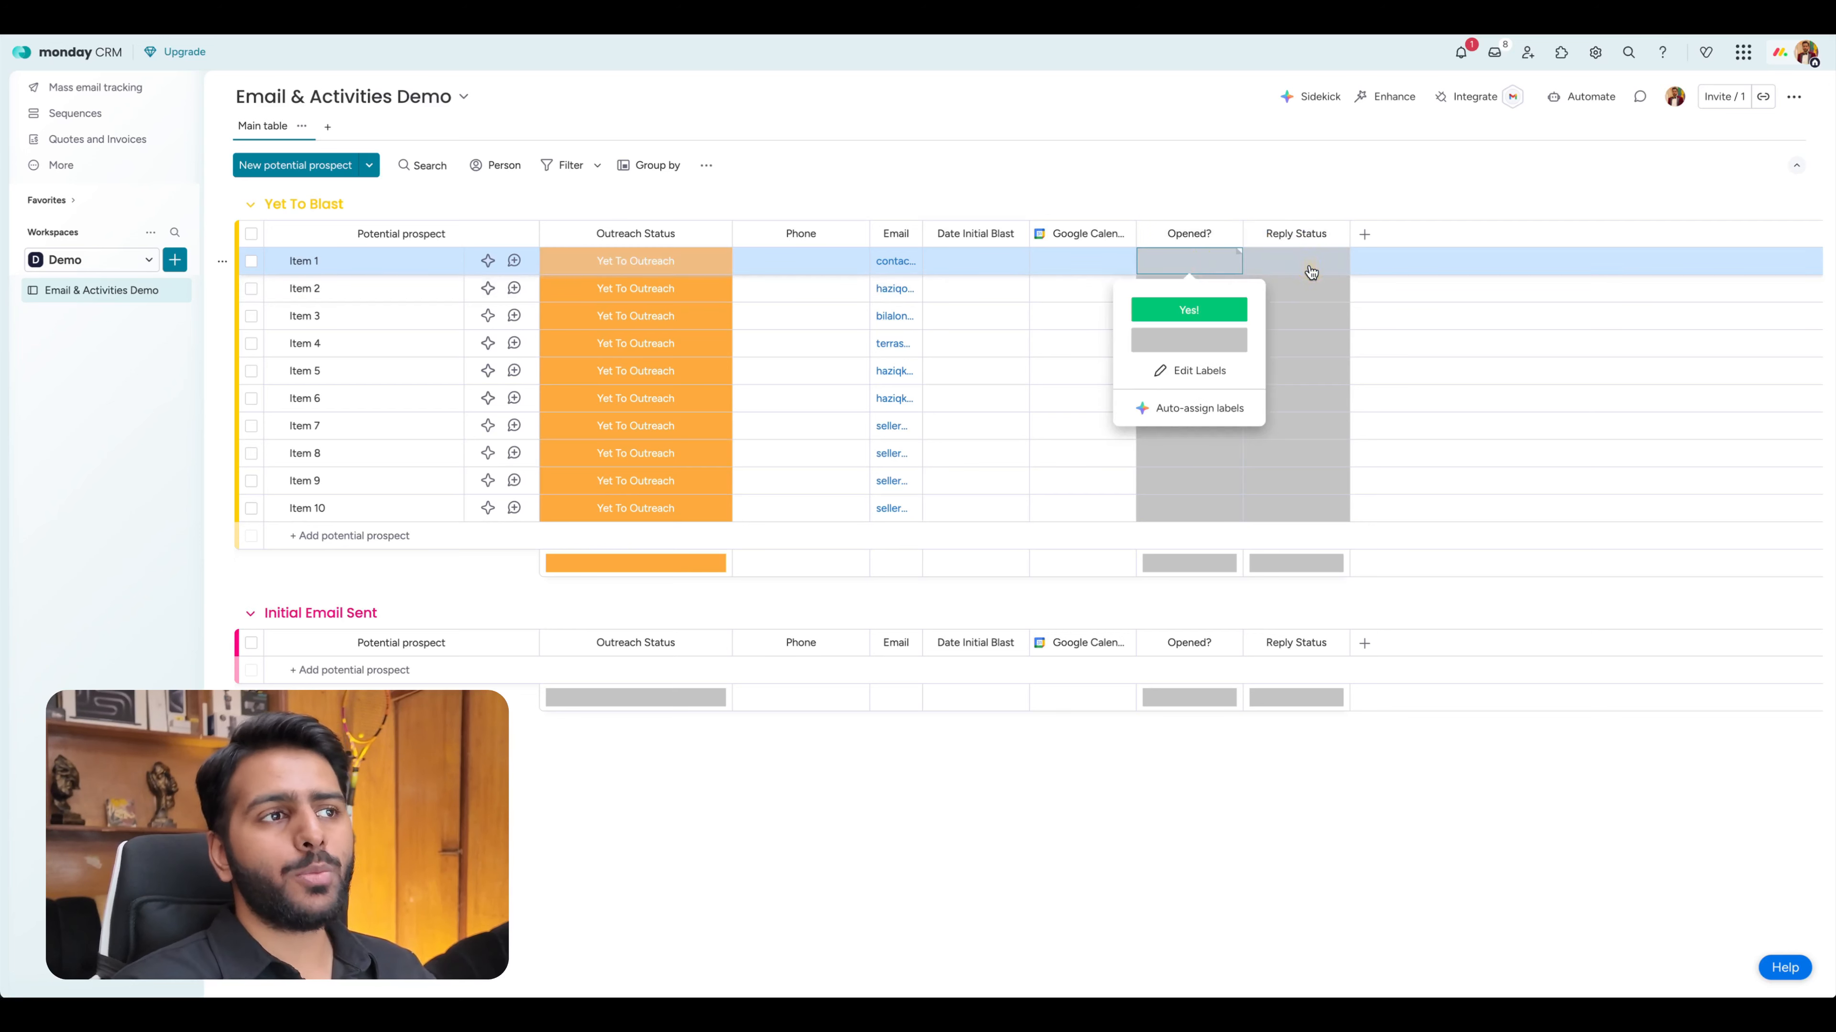
click(1309, 271)
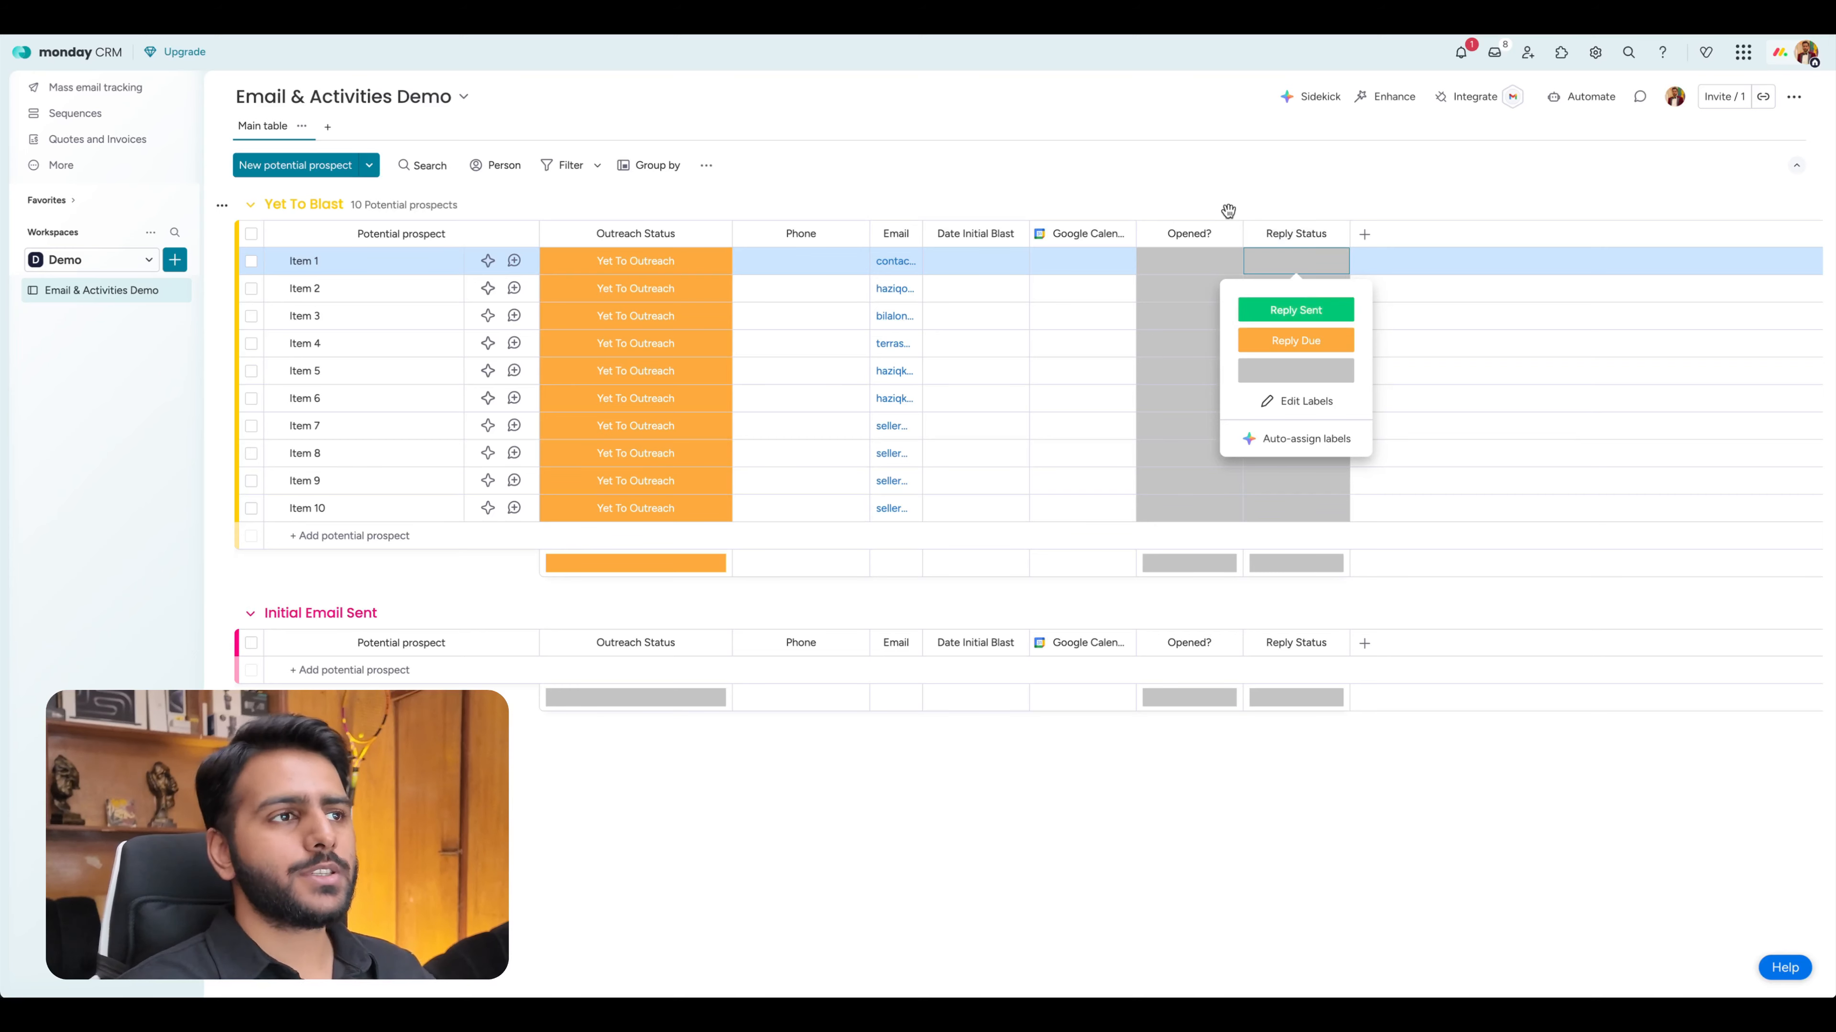
Find the Activities timeline column by searching all column types for "timeline" and add it to the board after Reply Status.
click(1363, 233)
click(1363, 234)
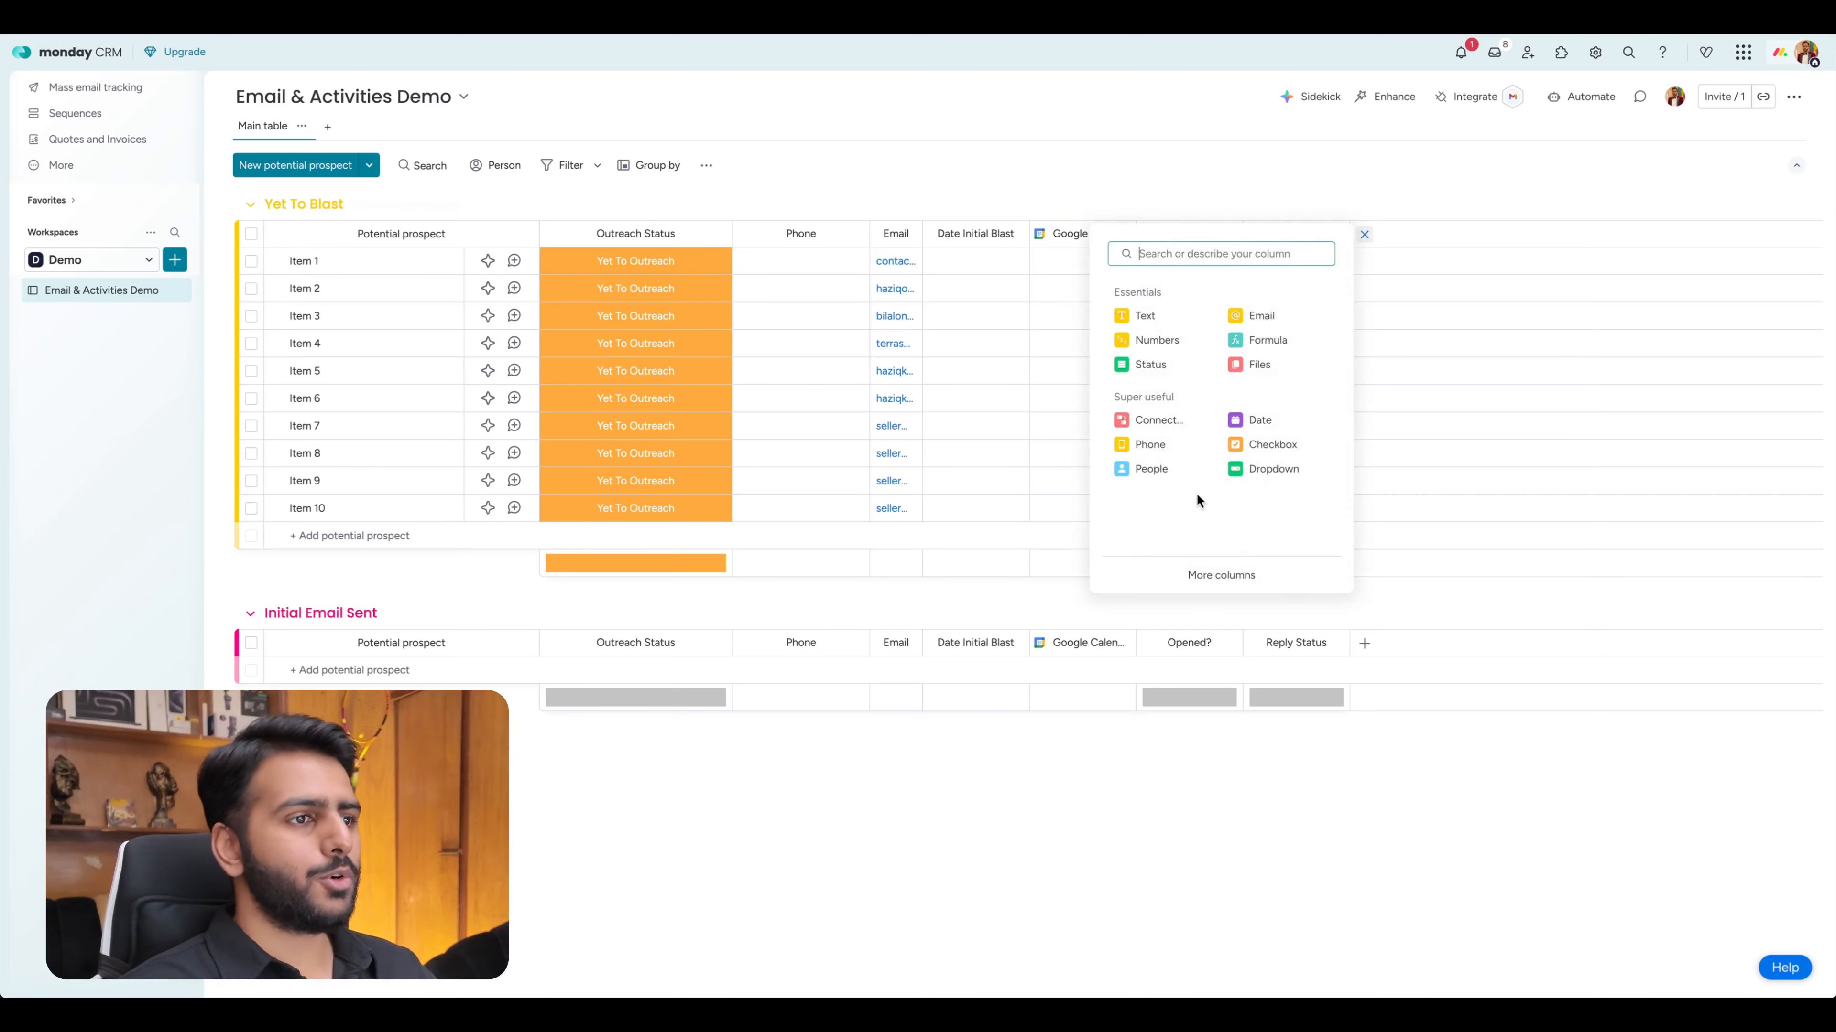
click(1232, 576)
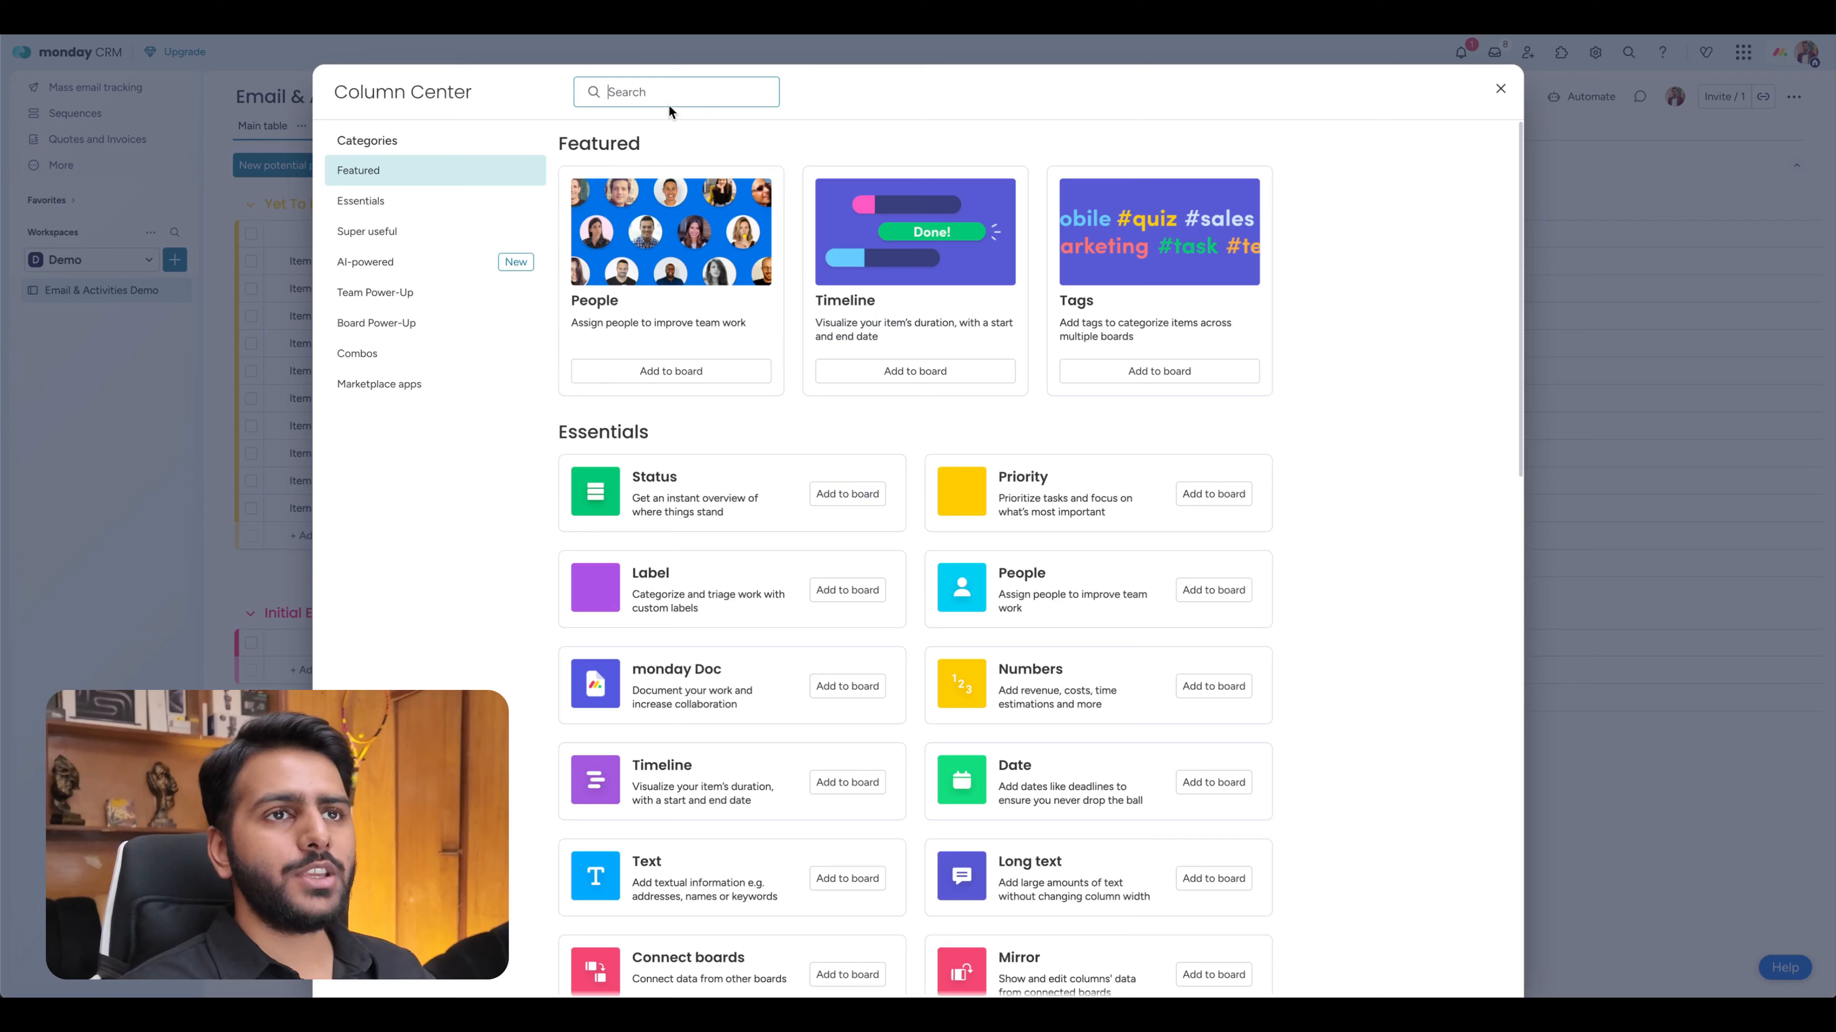
text(timeline)
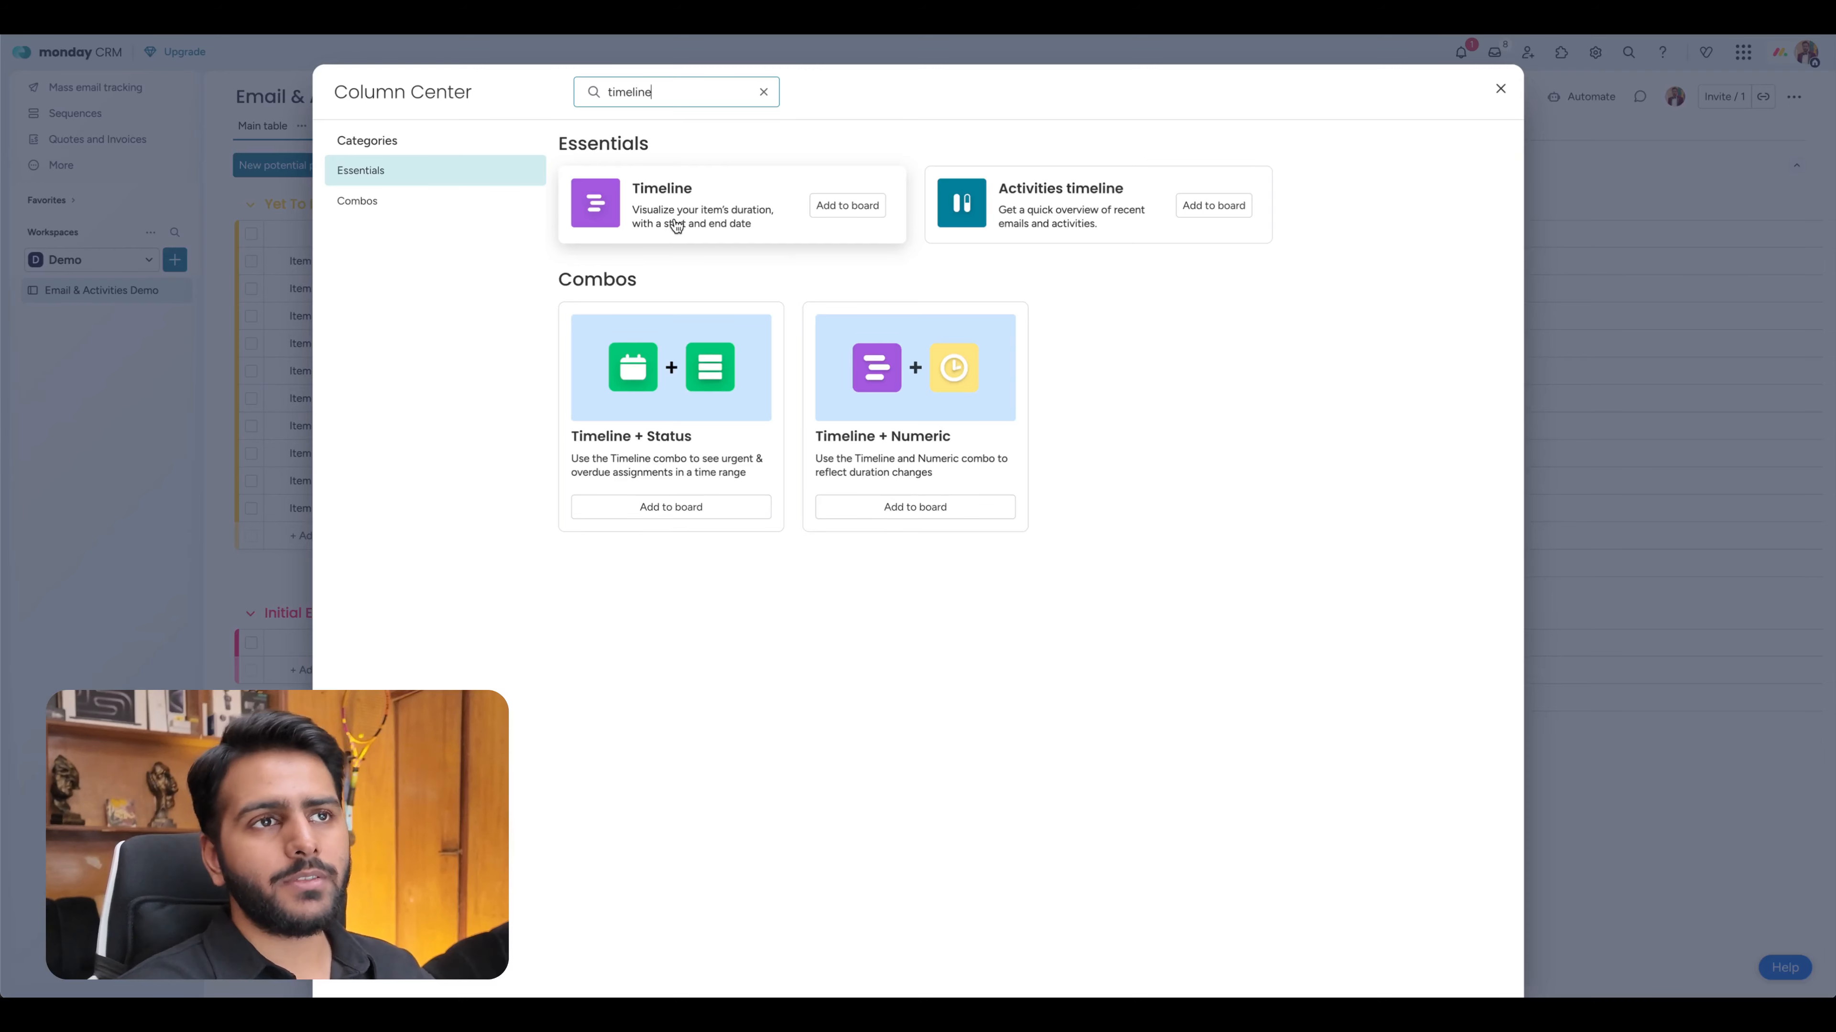
click(1213, 206)
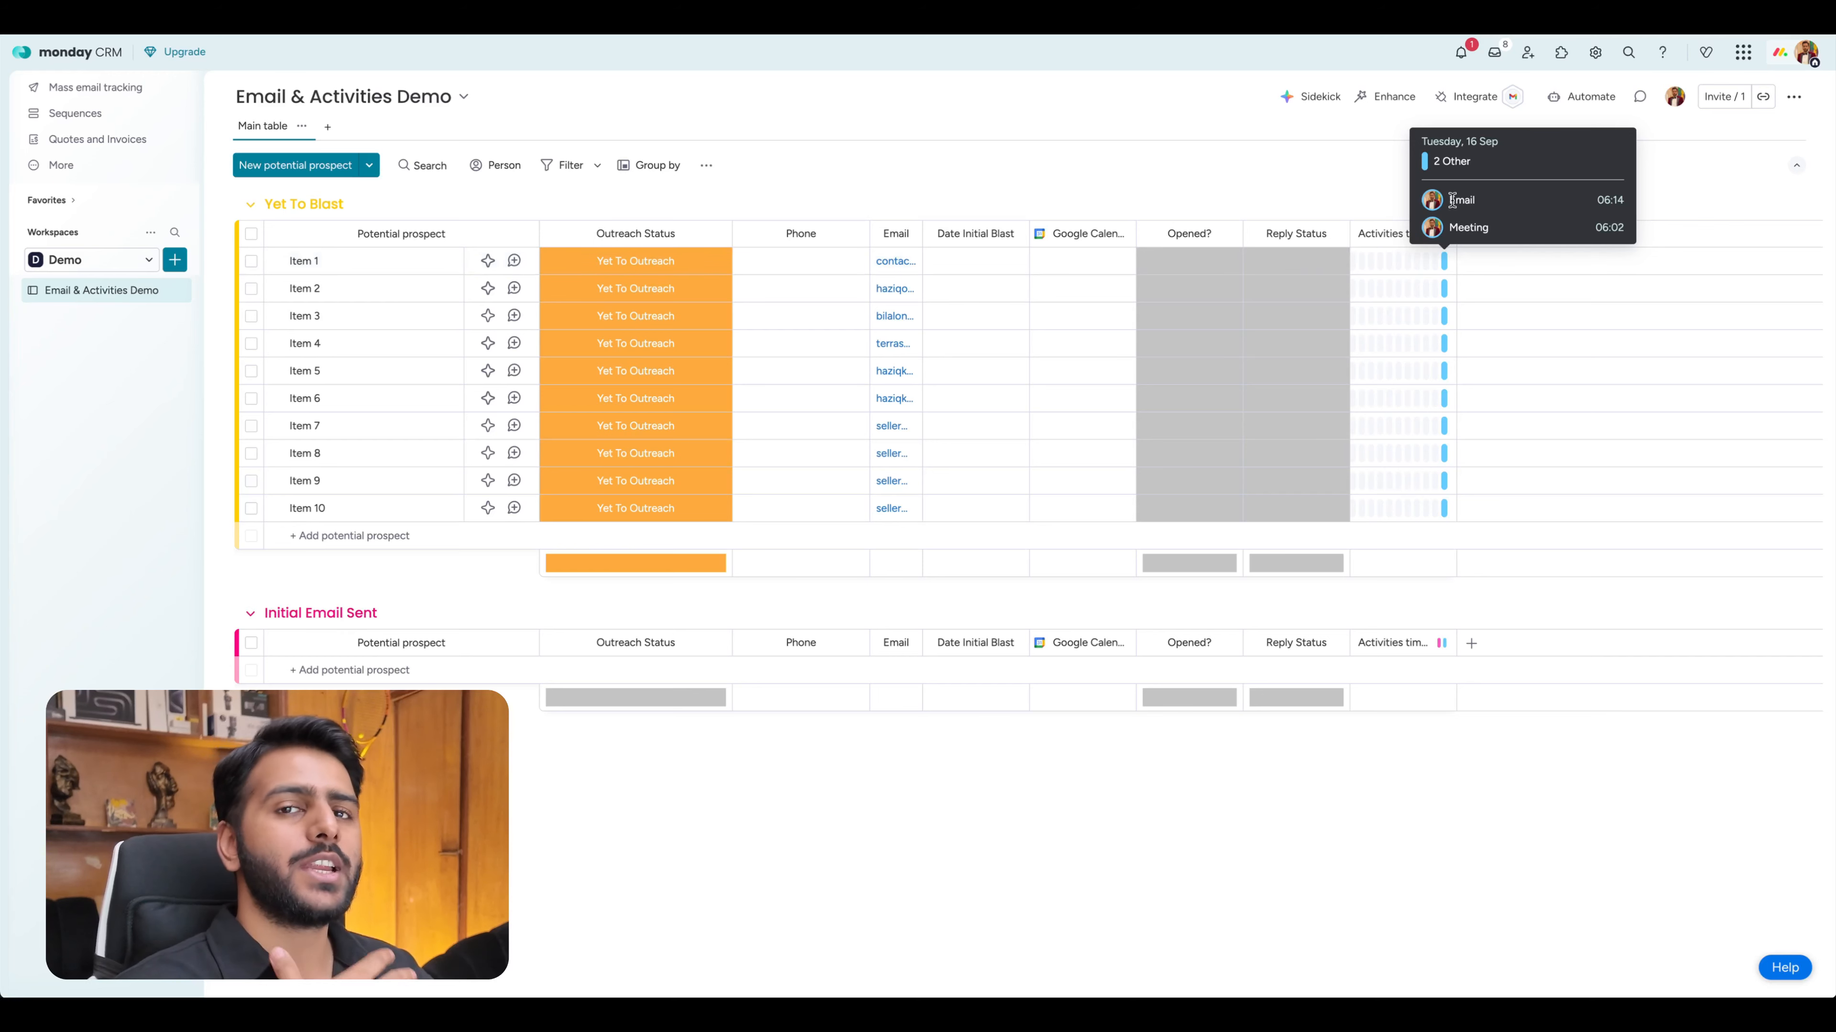
Check Item 1's recent activities in the timeline column, and read its sent email and tracking status in Emails & Activities.
drag(1420, 142, 1463, 143)
key(Escape)
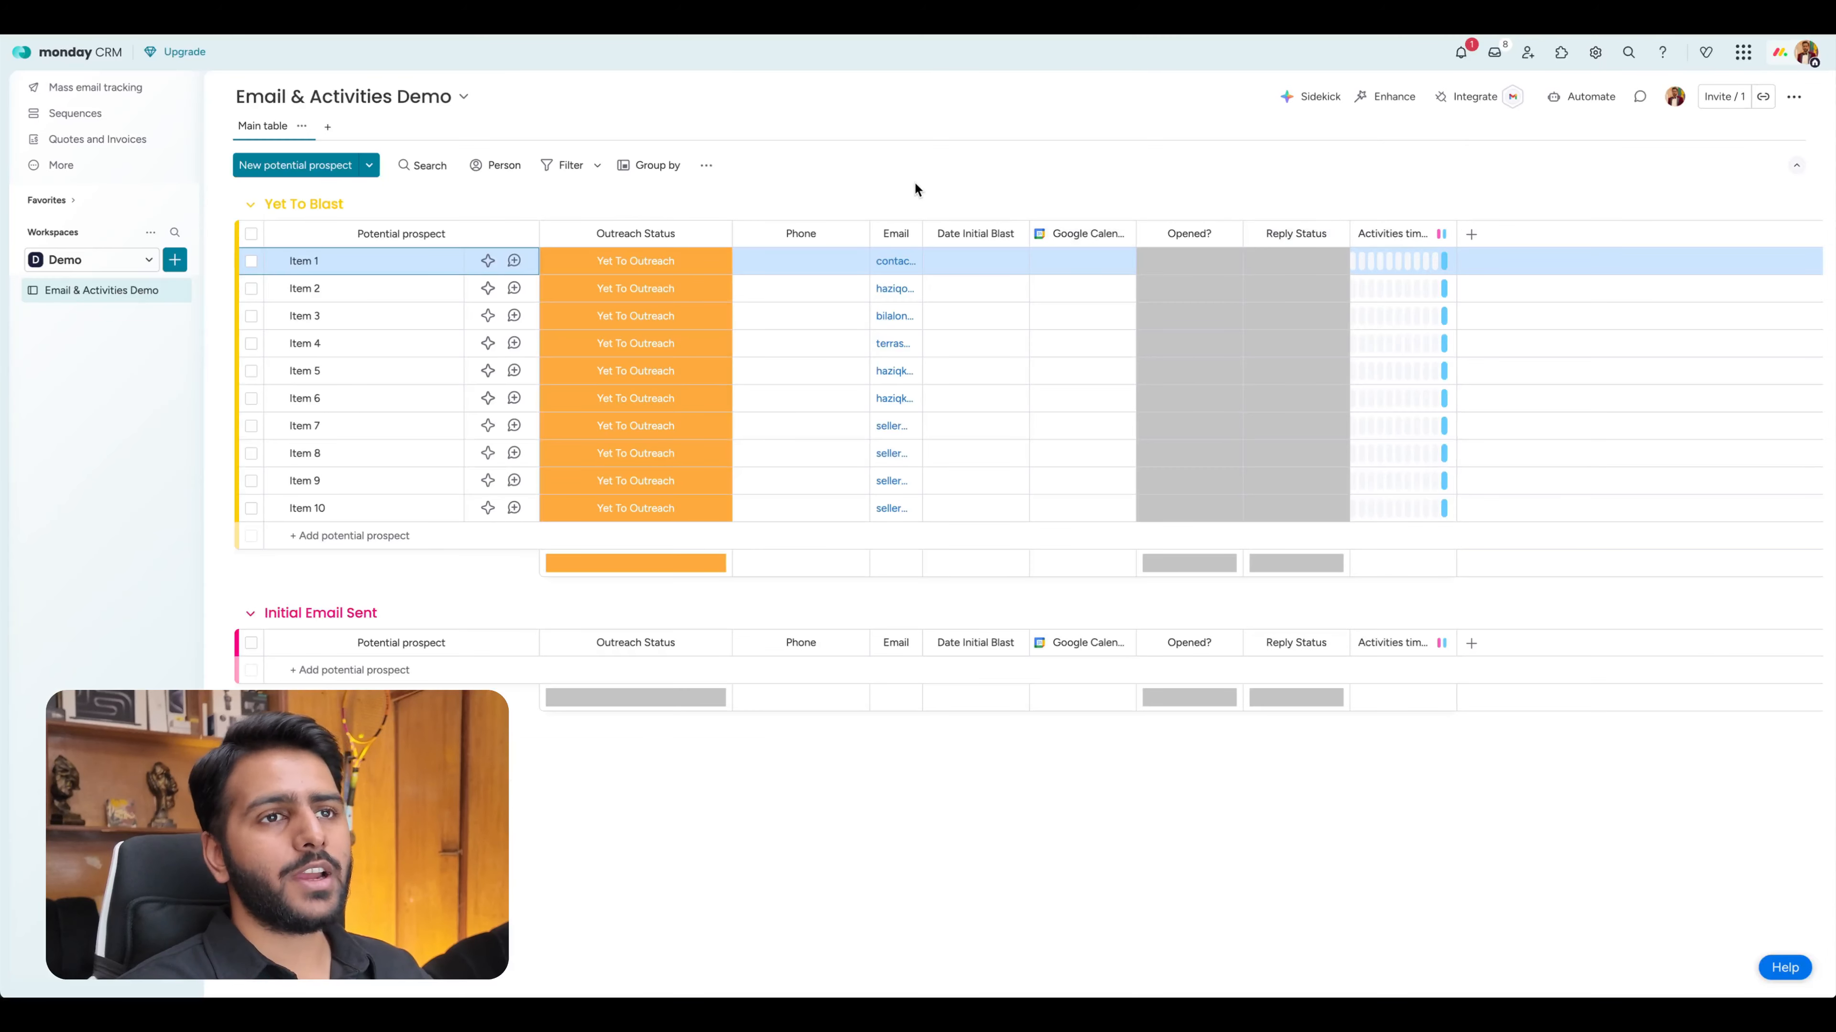
click(878, 181)
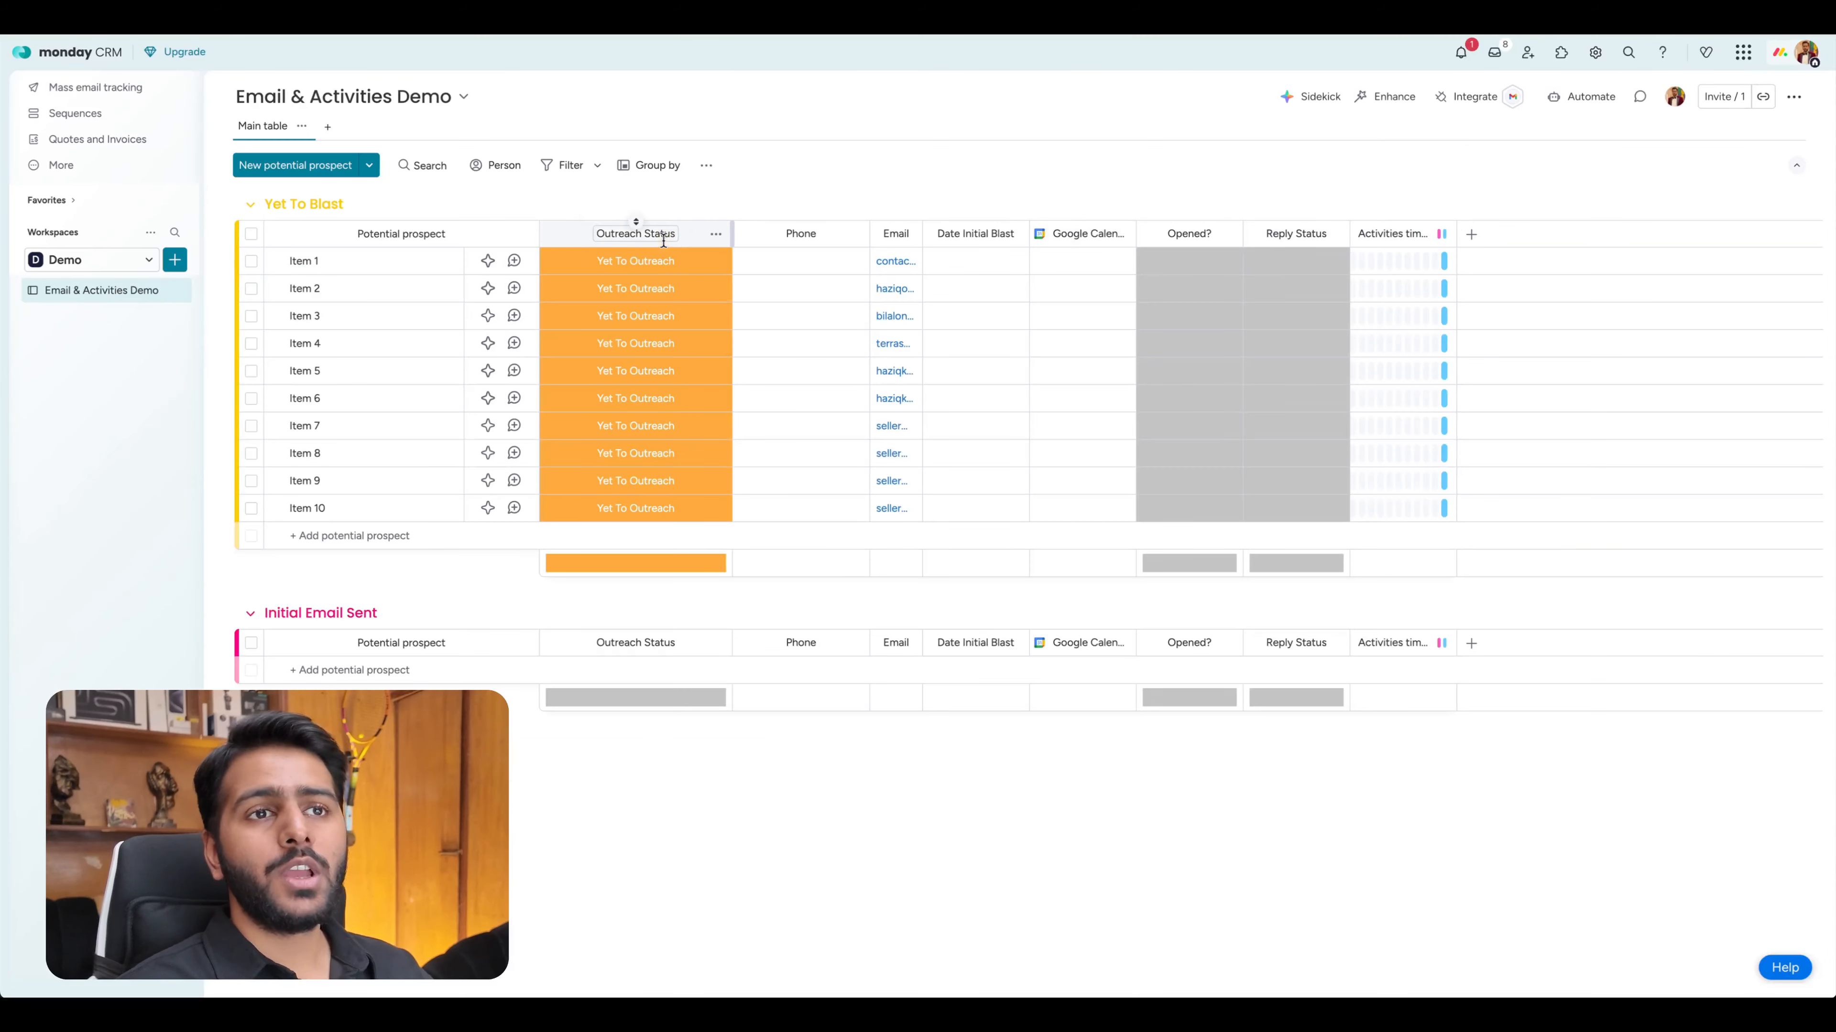
click(514, 262)
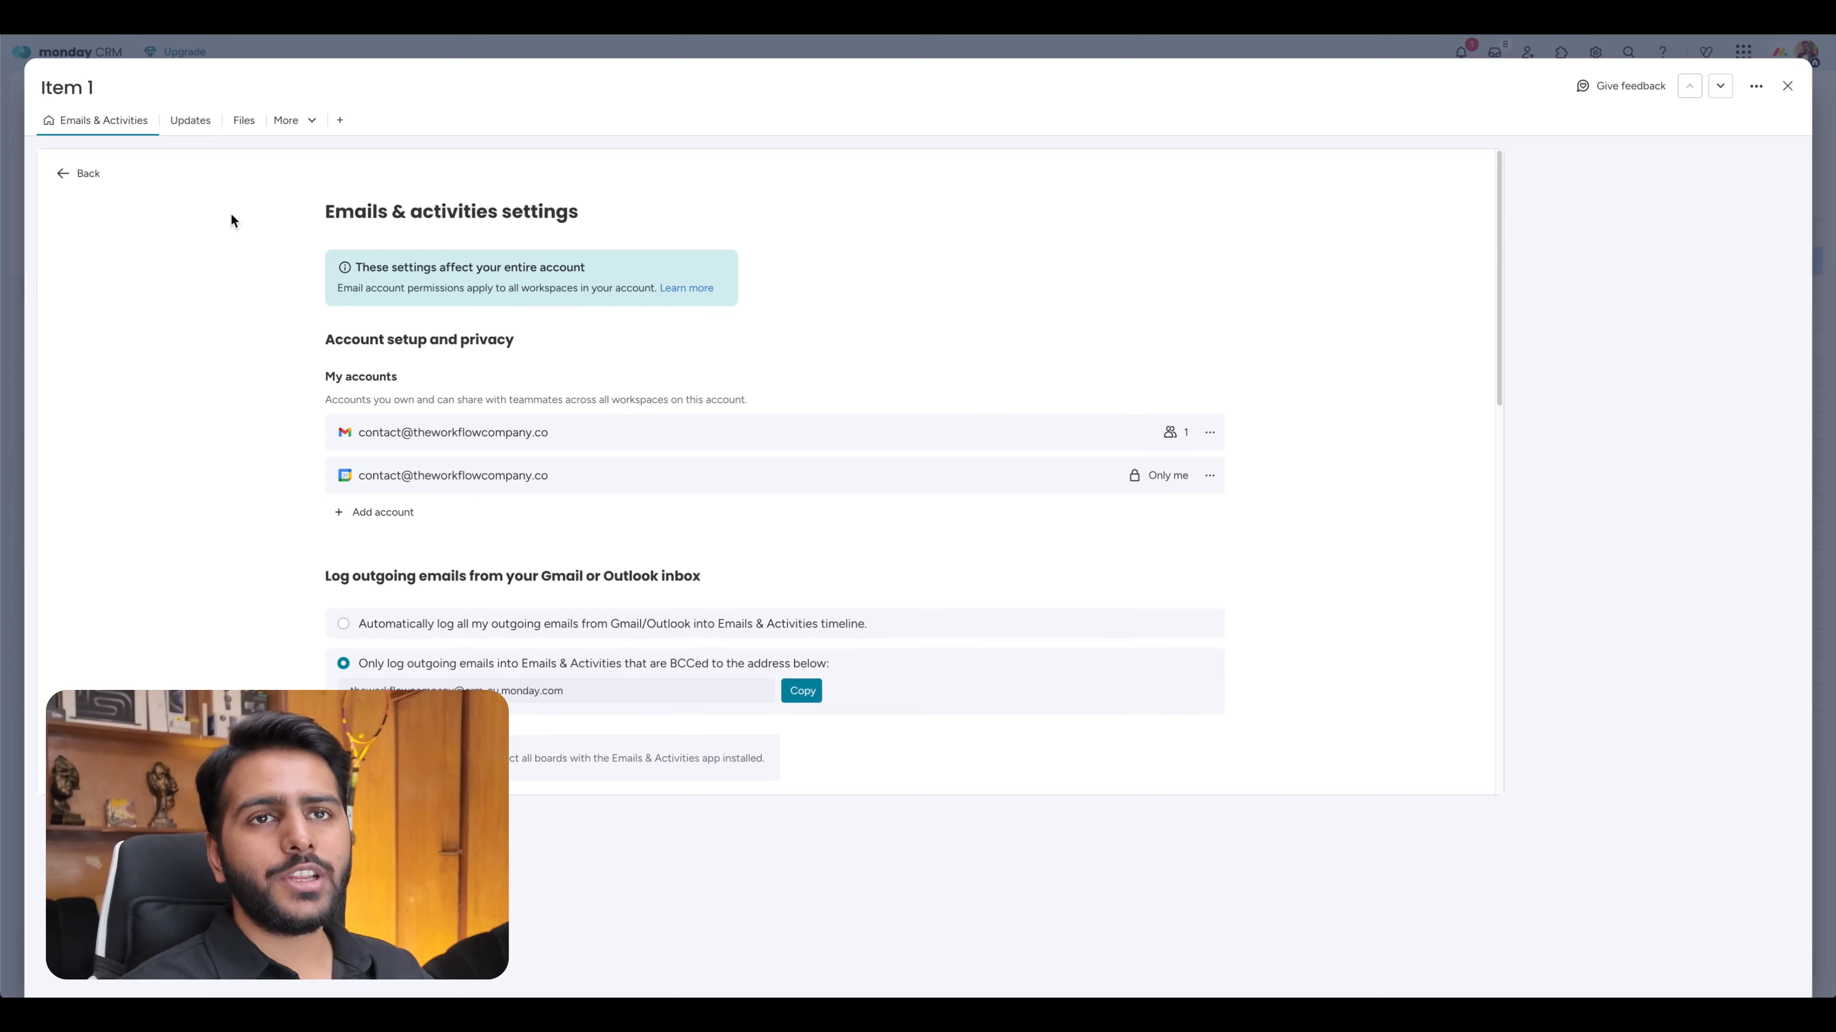
click(173, 219)
click(759, 428)
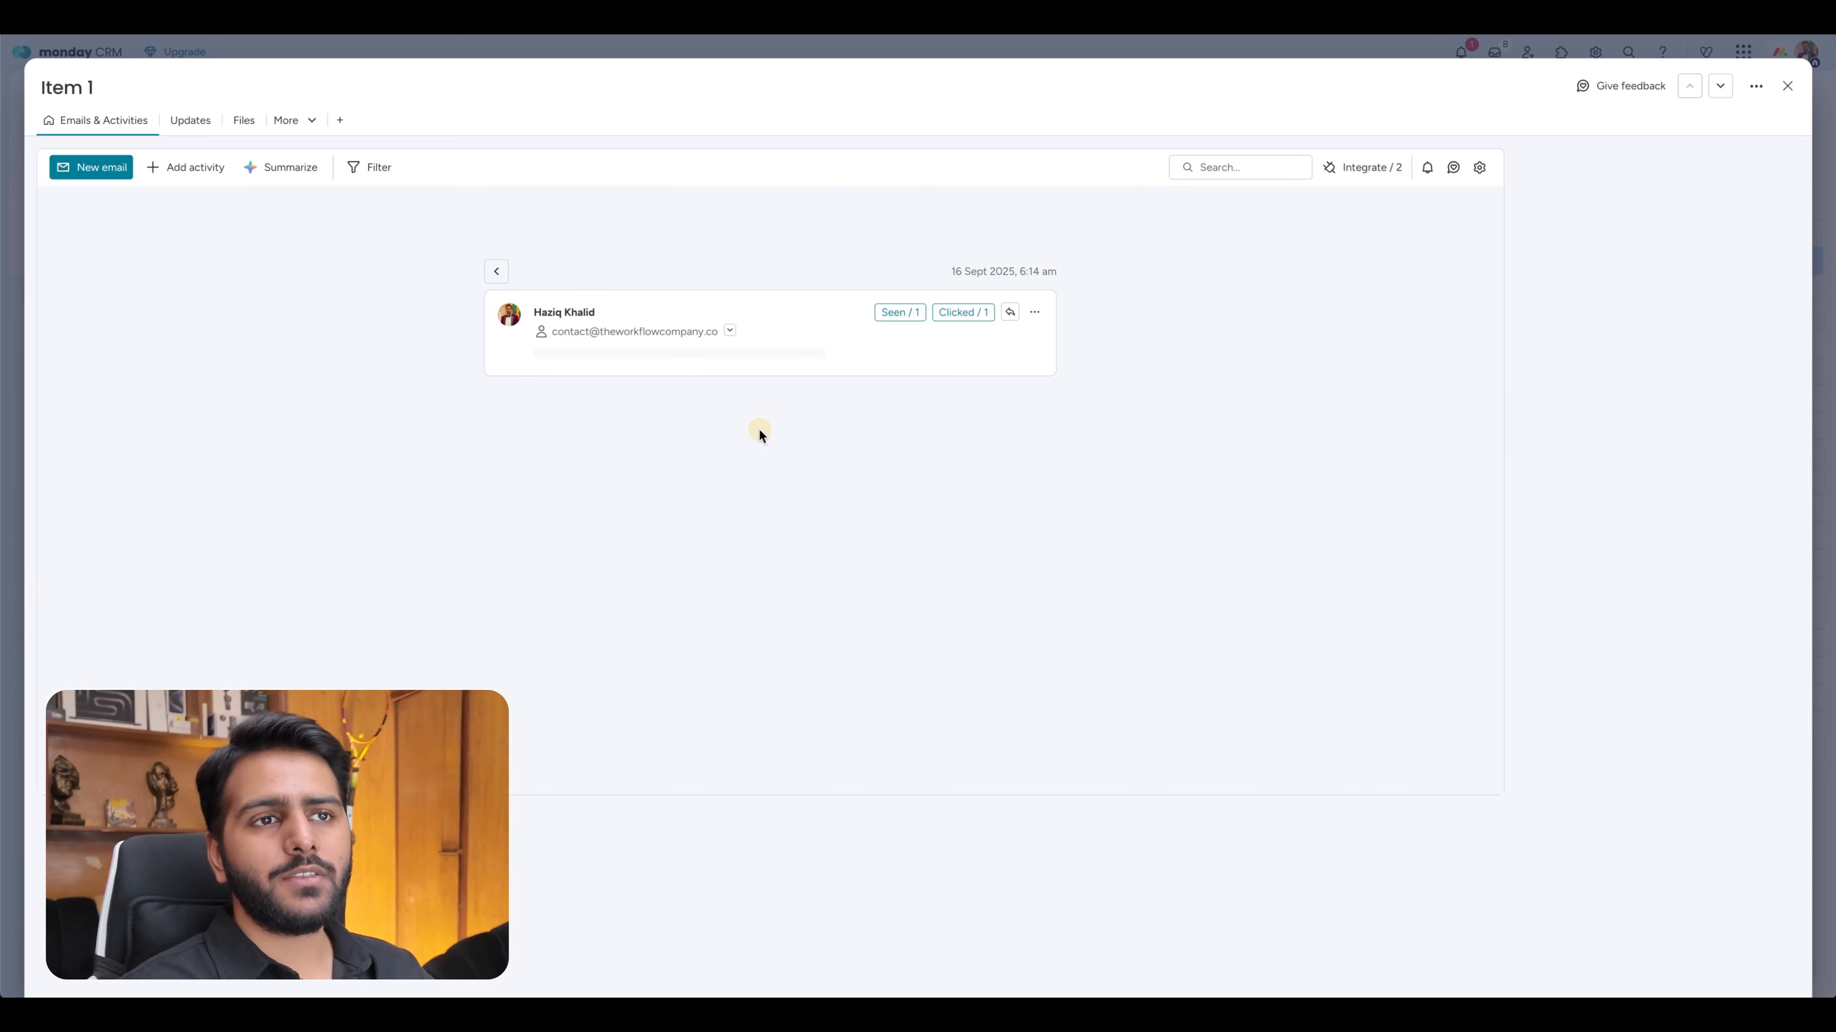
drag(534, 352, 676, 479)
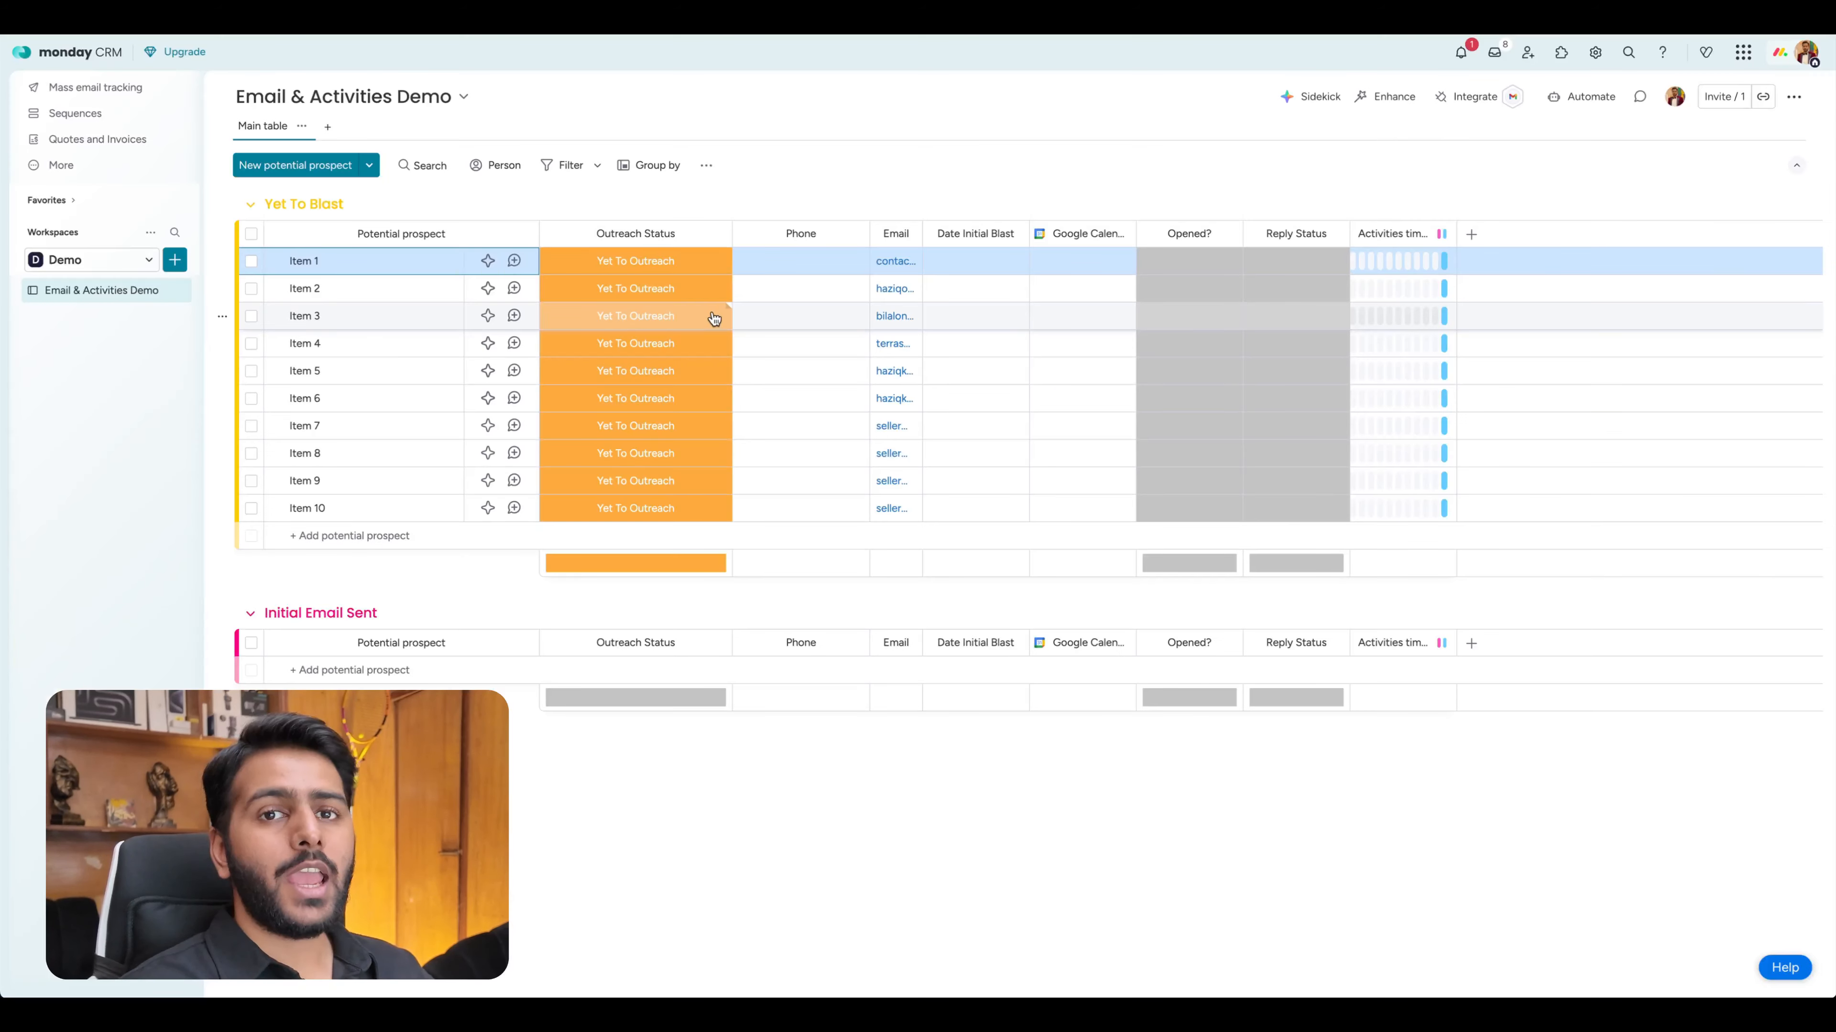
Open Item 3's sent email in full, check its seen status, and return to the board.
click(514, 316)
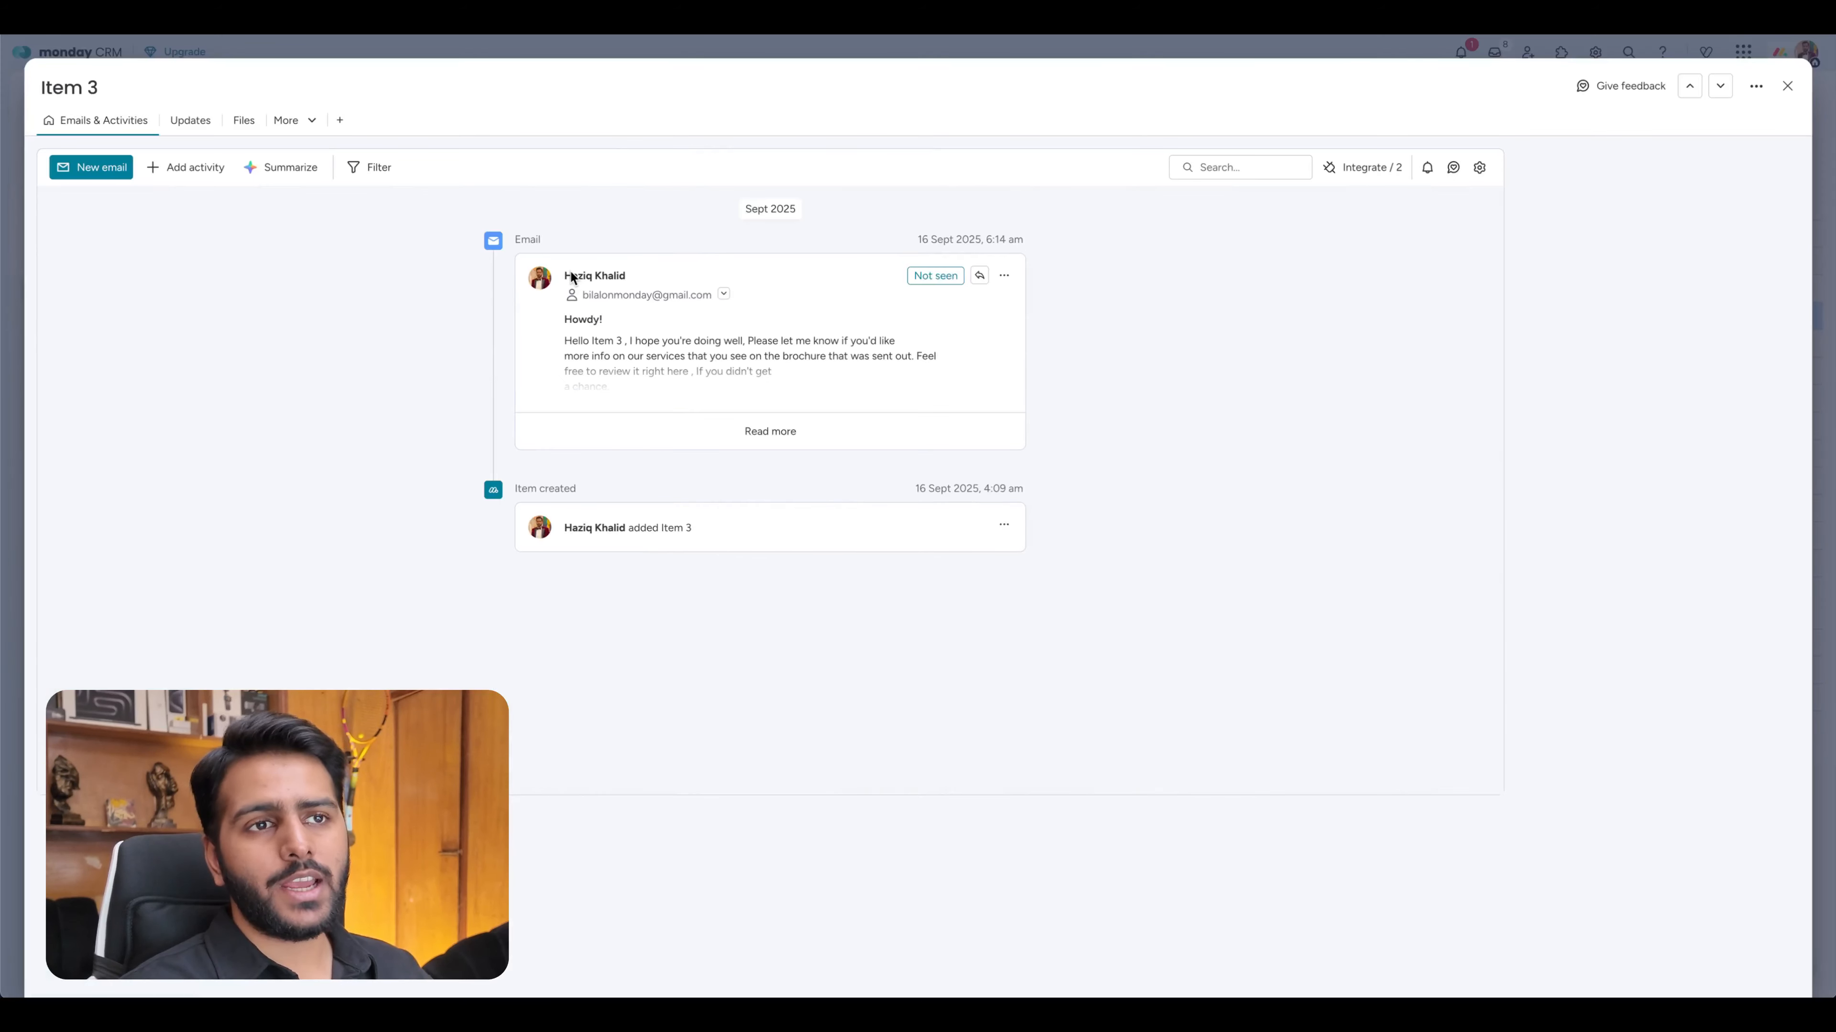
click(768, 427)
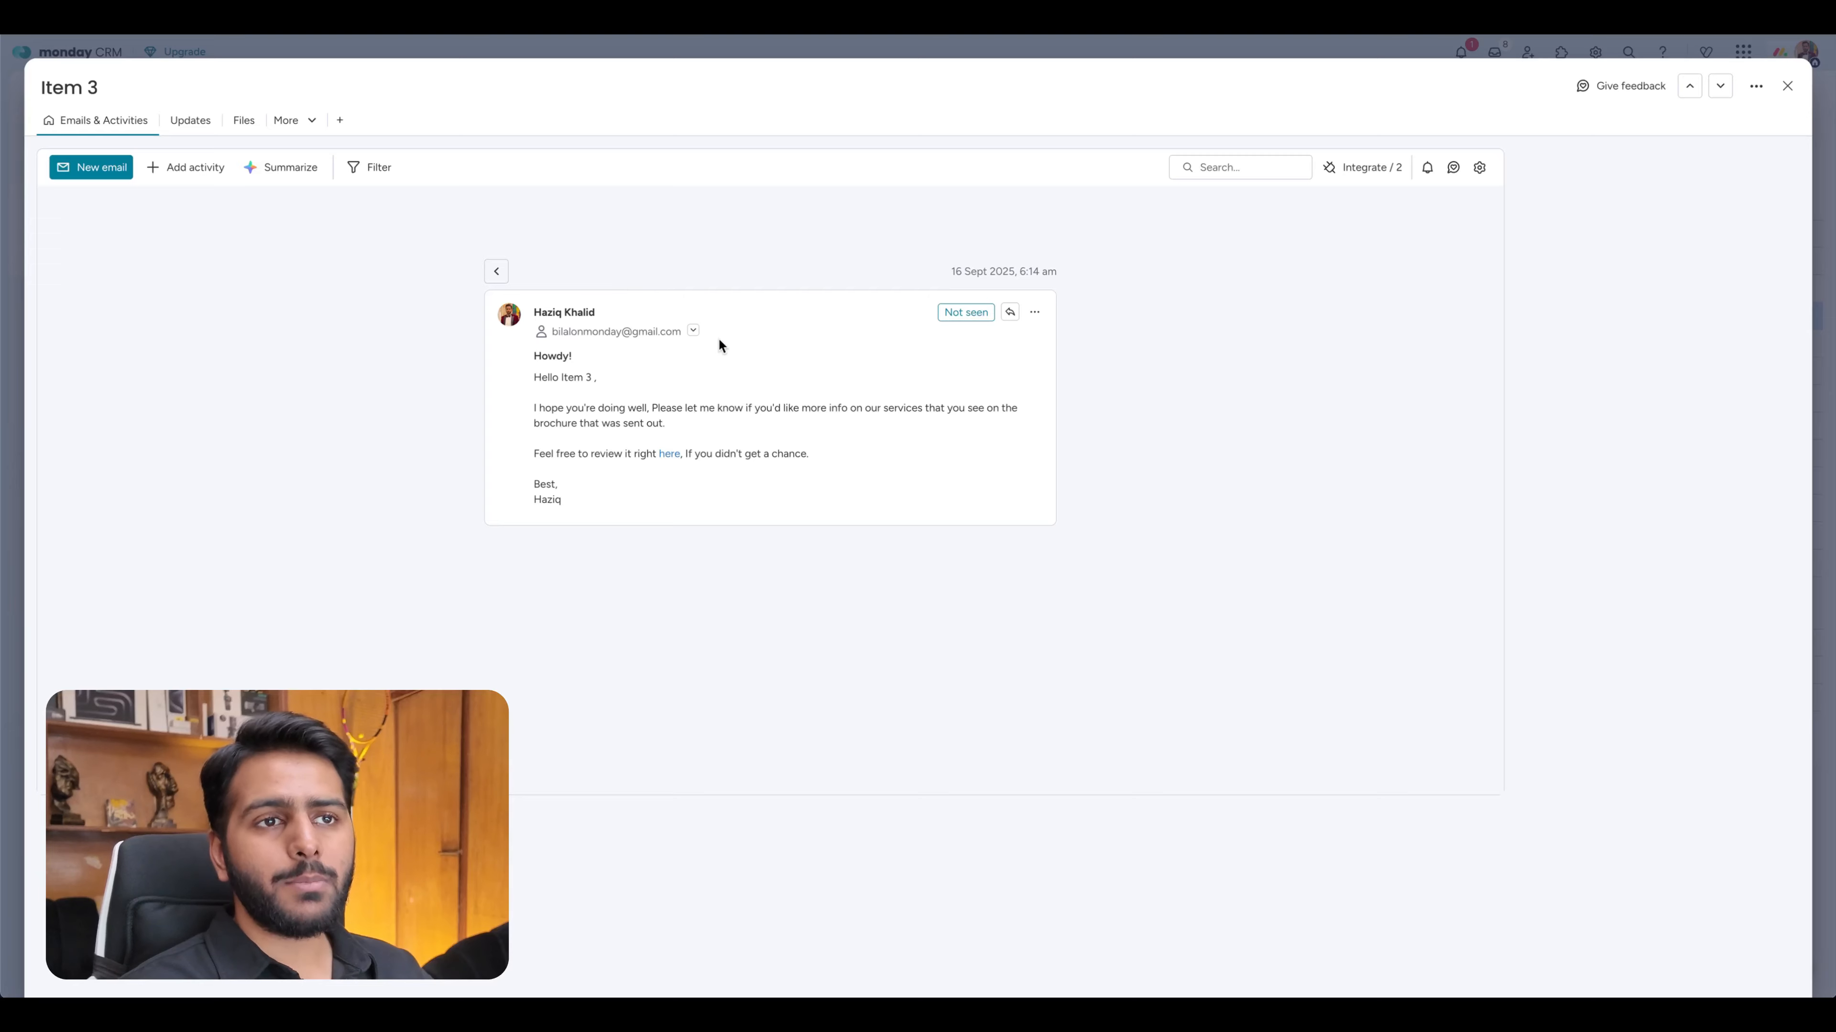
key(Escape)
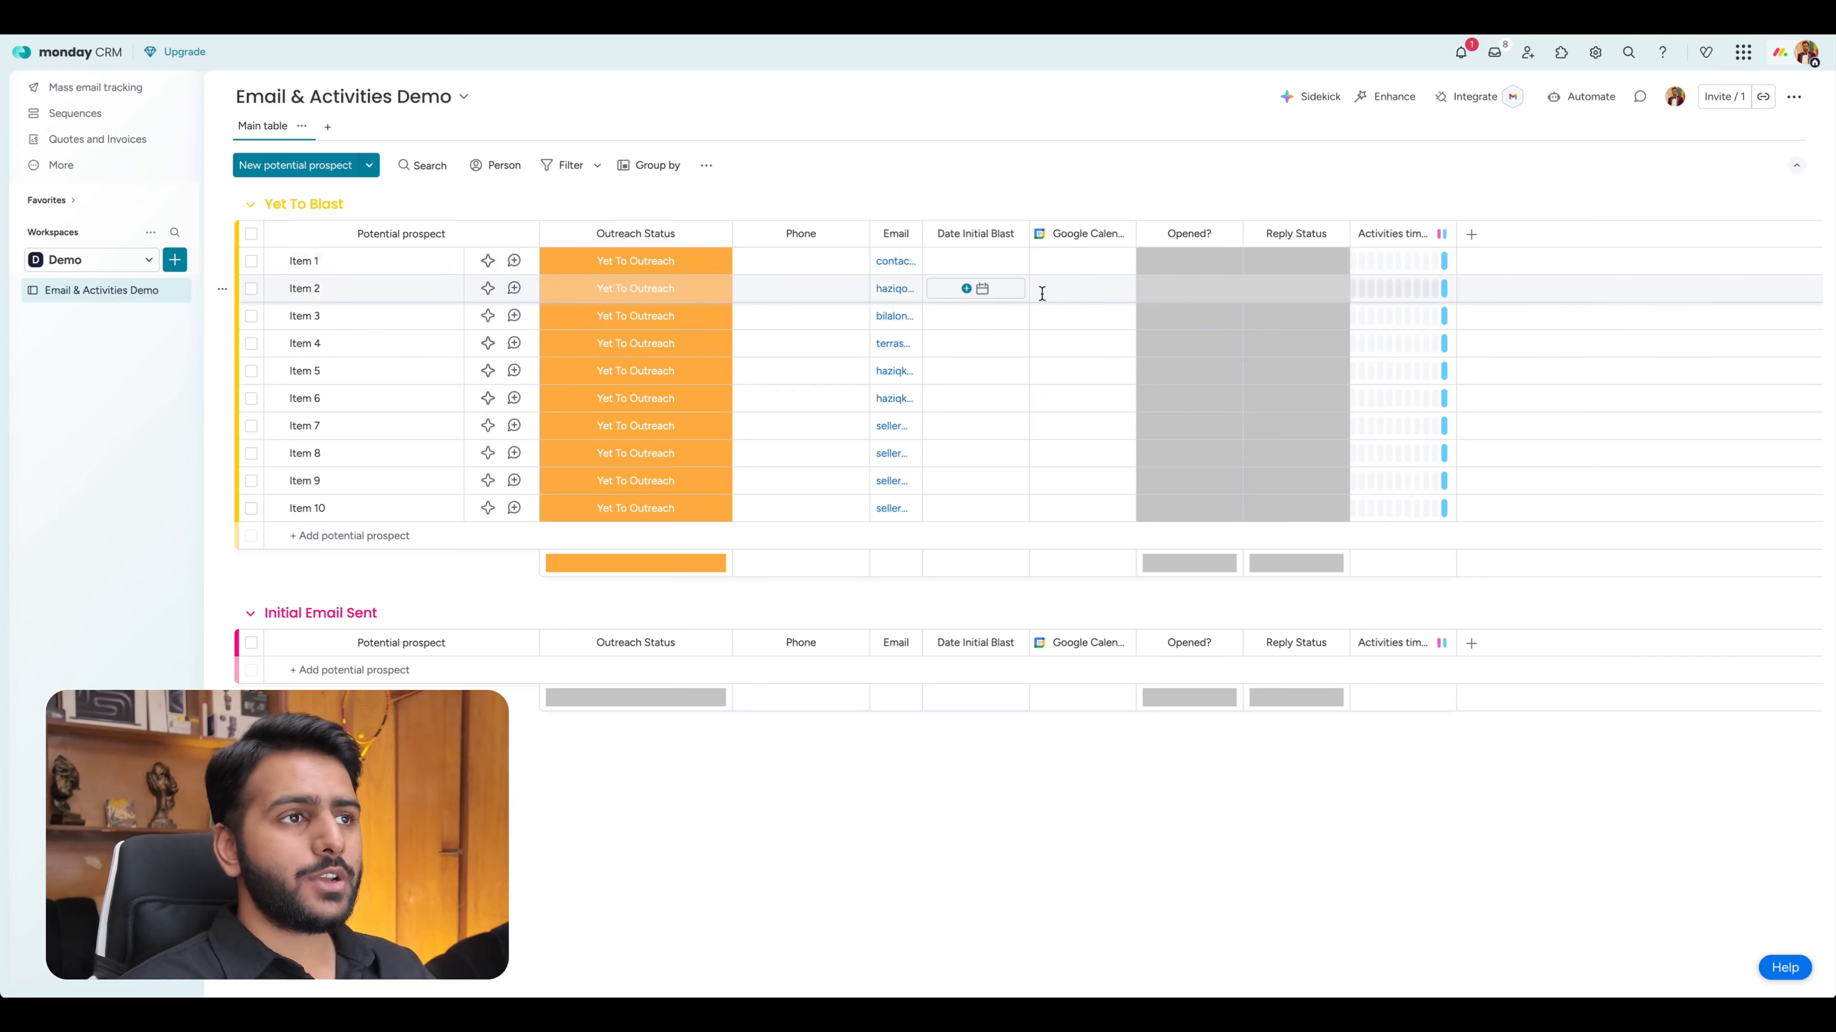
Look at the label options for Item 1's Opened? cell.
click(1189, 261)
key(Escape)
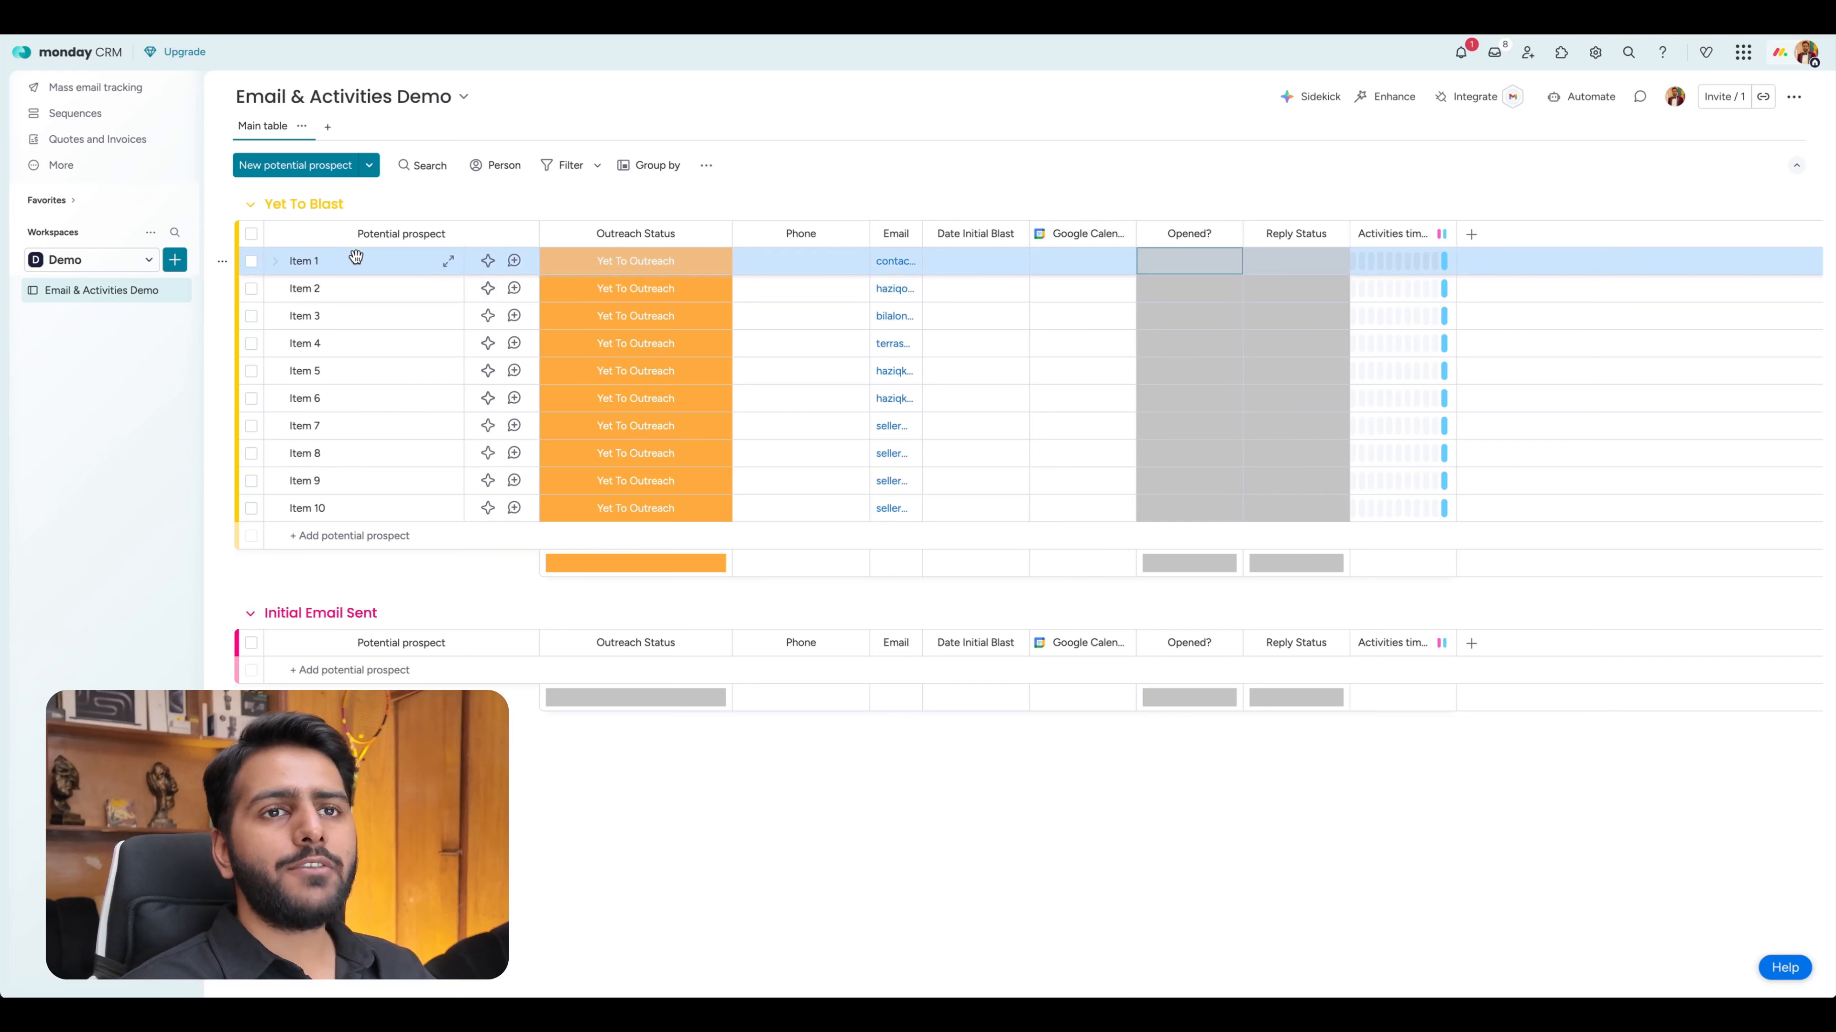
click(1191, 272)
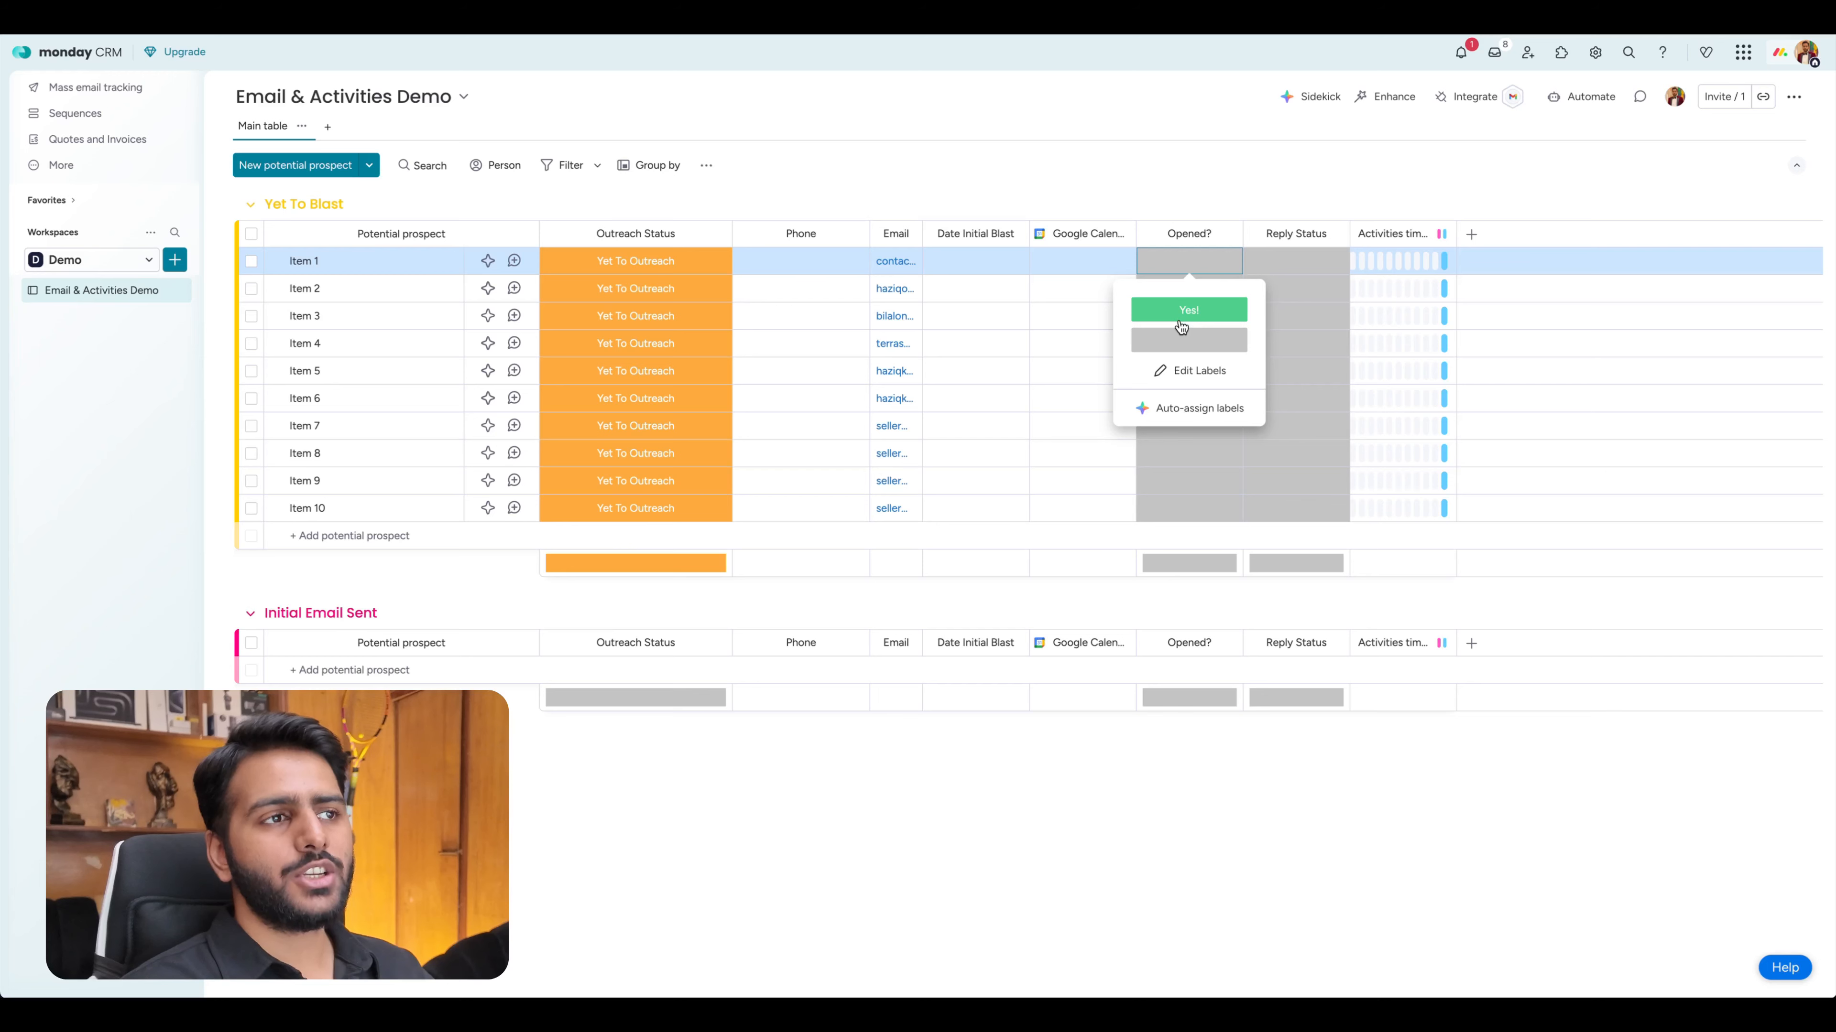
Search the board's automations for "emails and ac" and open the Emails & Activities app's templates.
click(1583, 96)
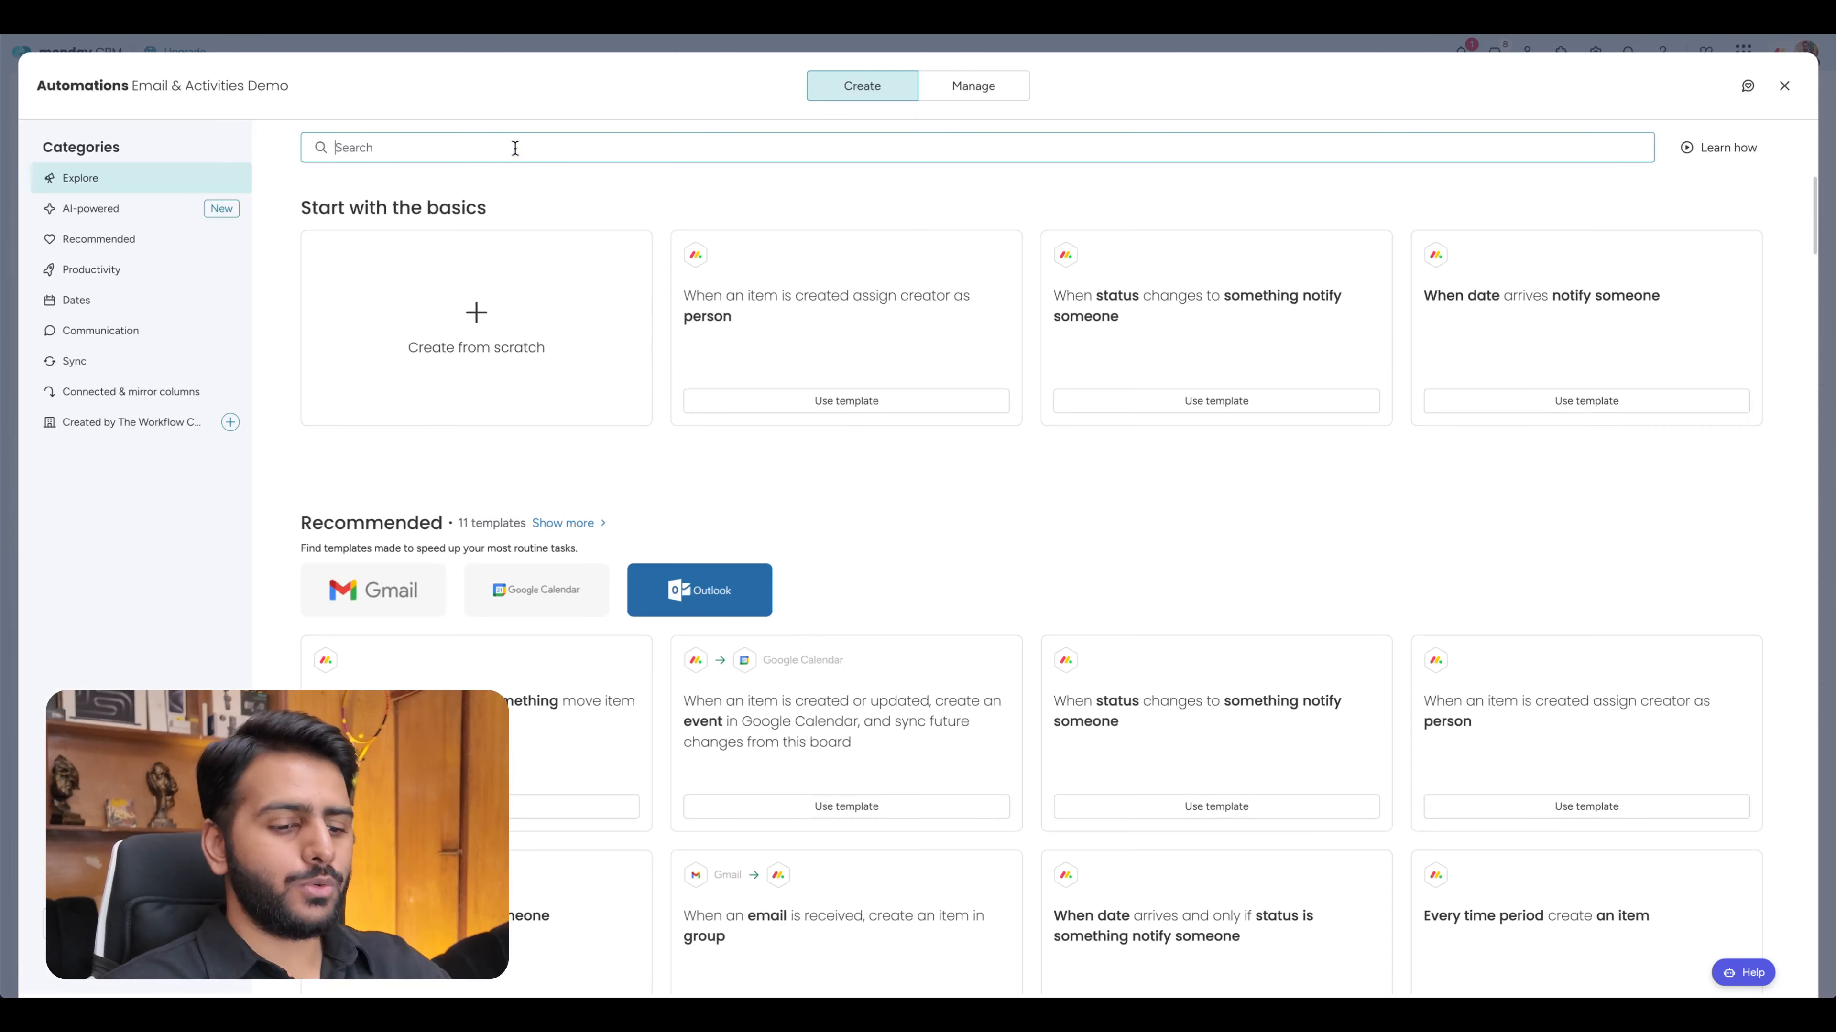
text(emails and ac)
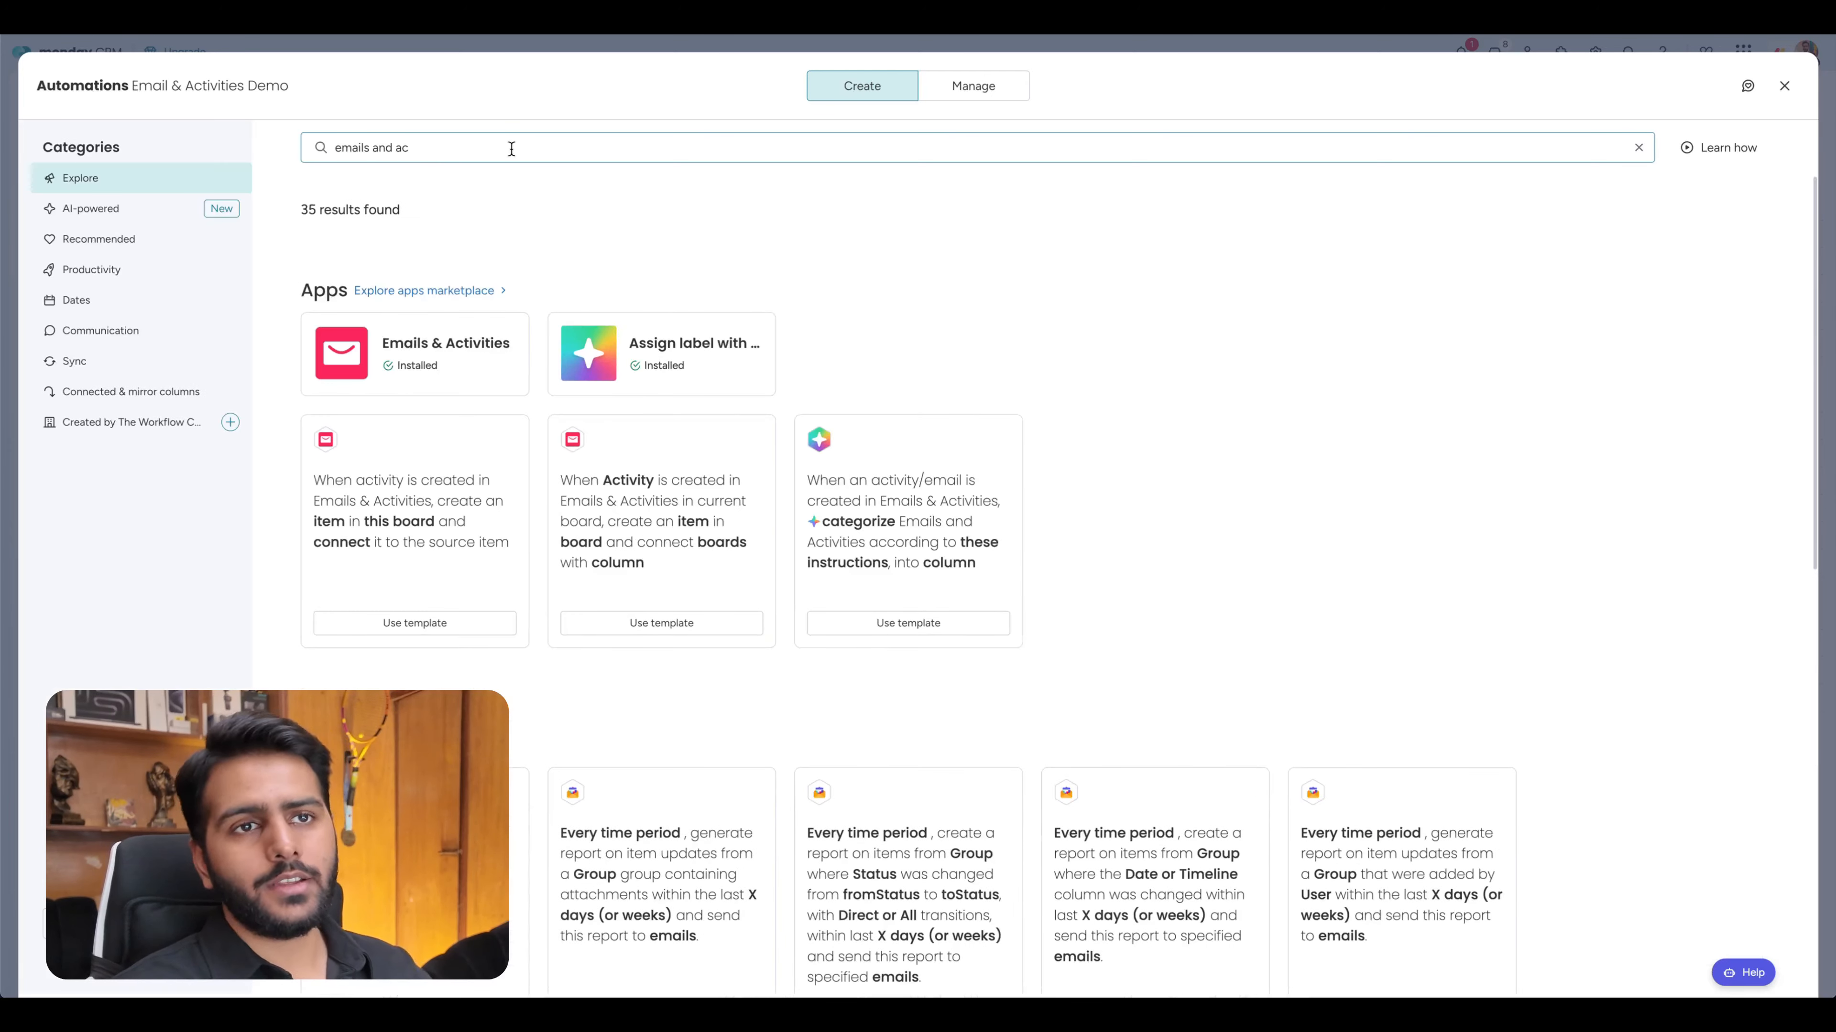
click(414, 366)
Browse the Emails & Activities automation templates, looking for ones triggered by opened emails and received replies.
scroll(663, 615, down, 5)
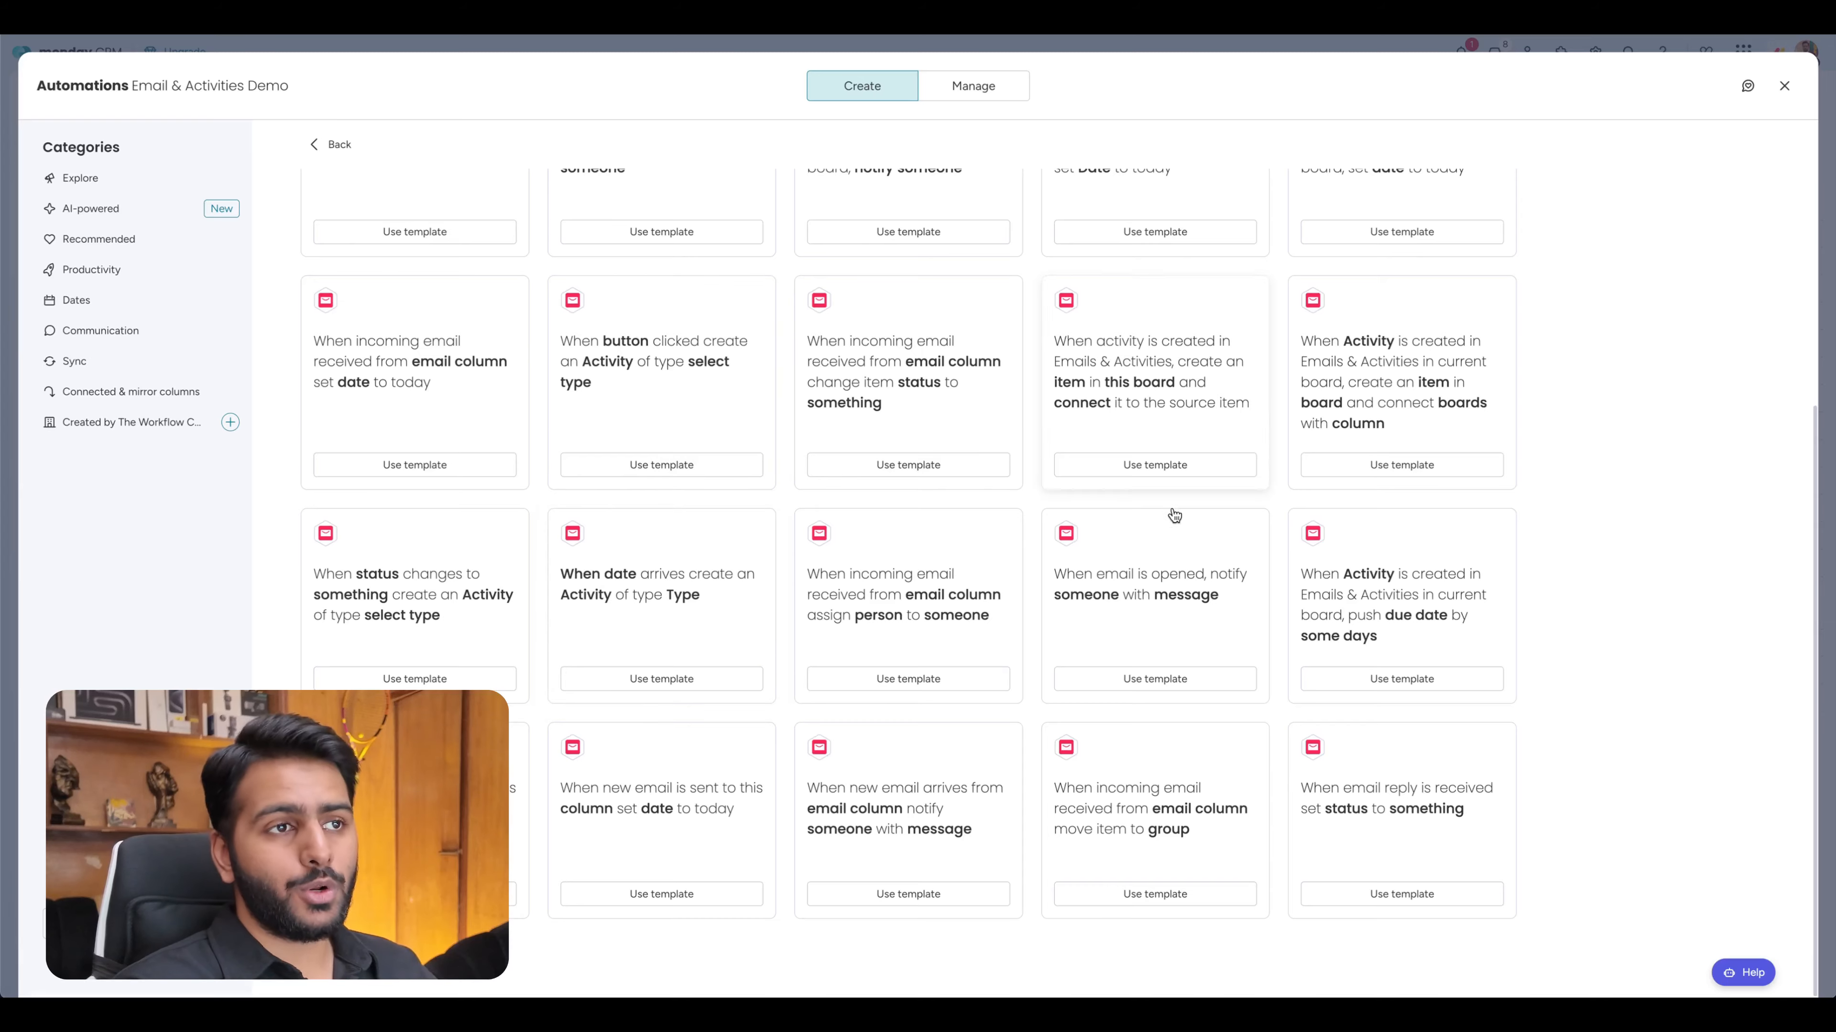
scroll(1175, 515, up, 4)
scroll(901, 546, down, 4)
scroll(901, 545, up, 4)
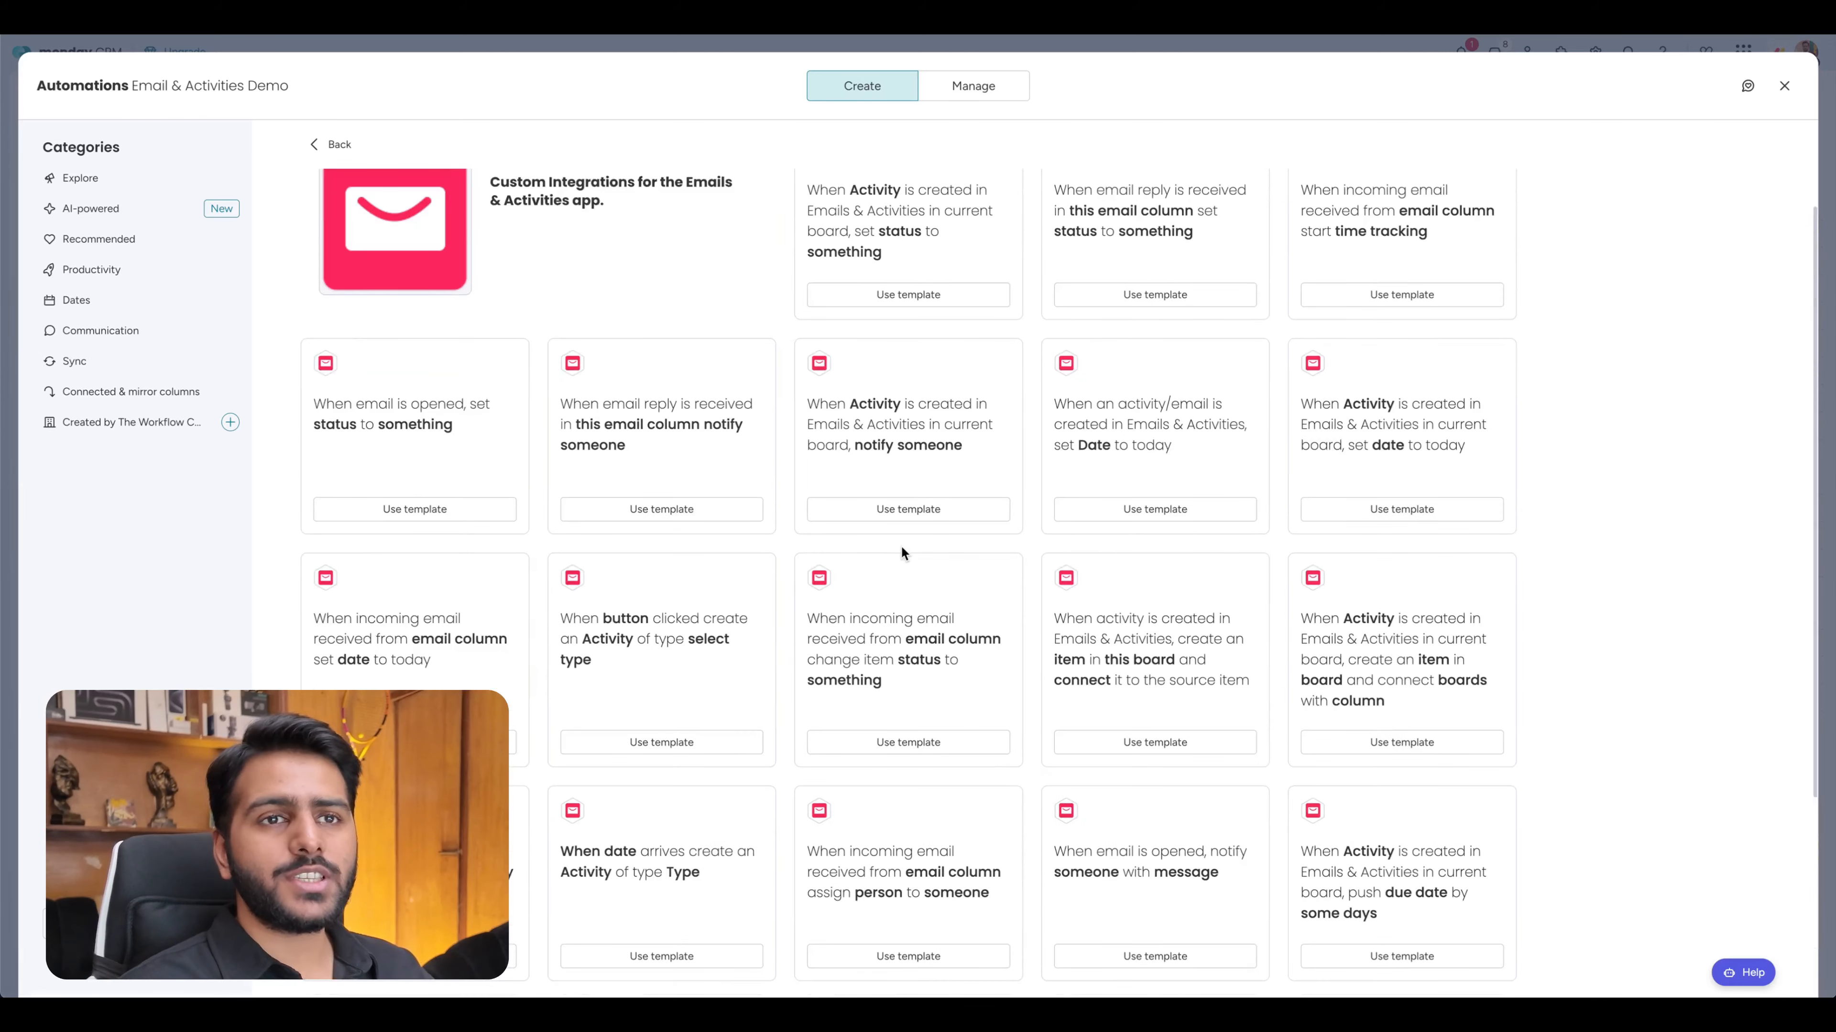
scroll(901, 548, up, 1)
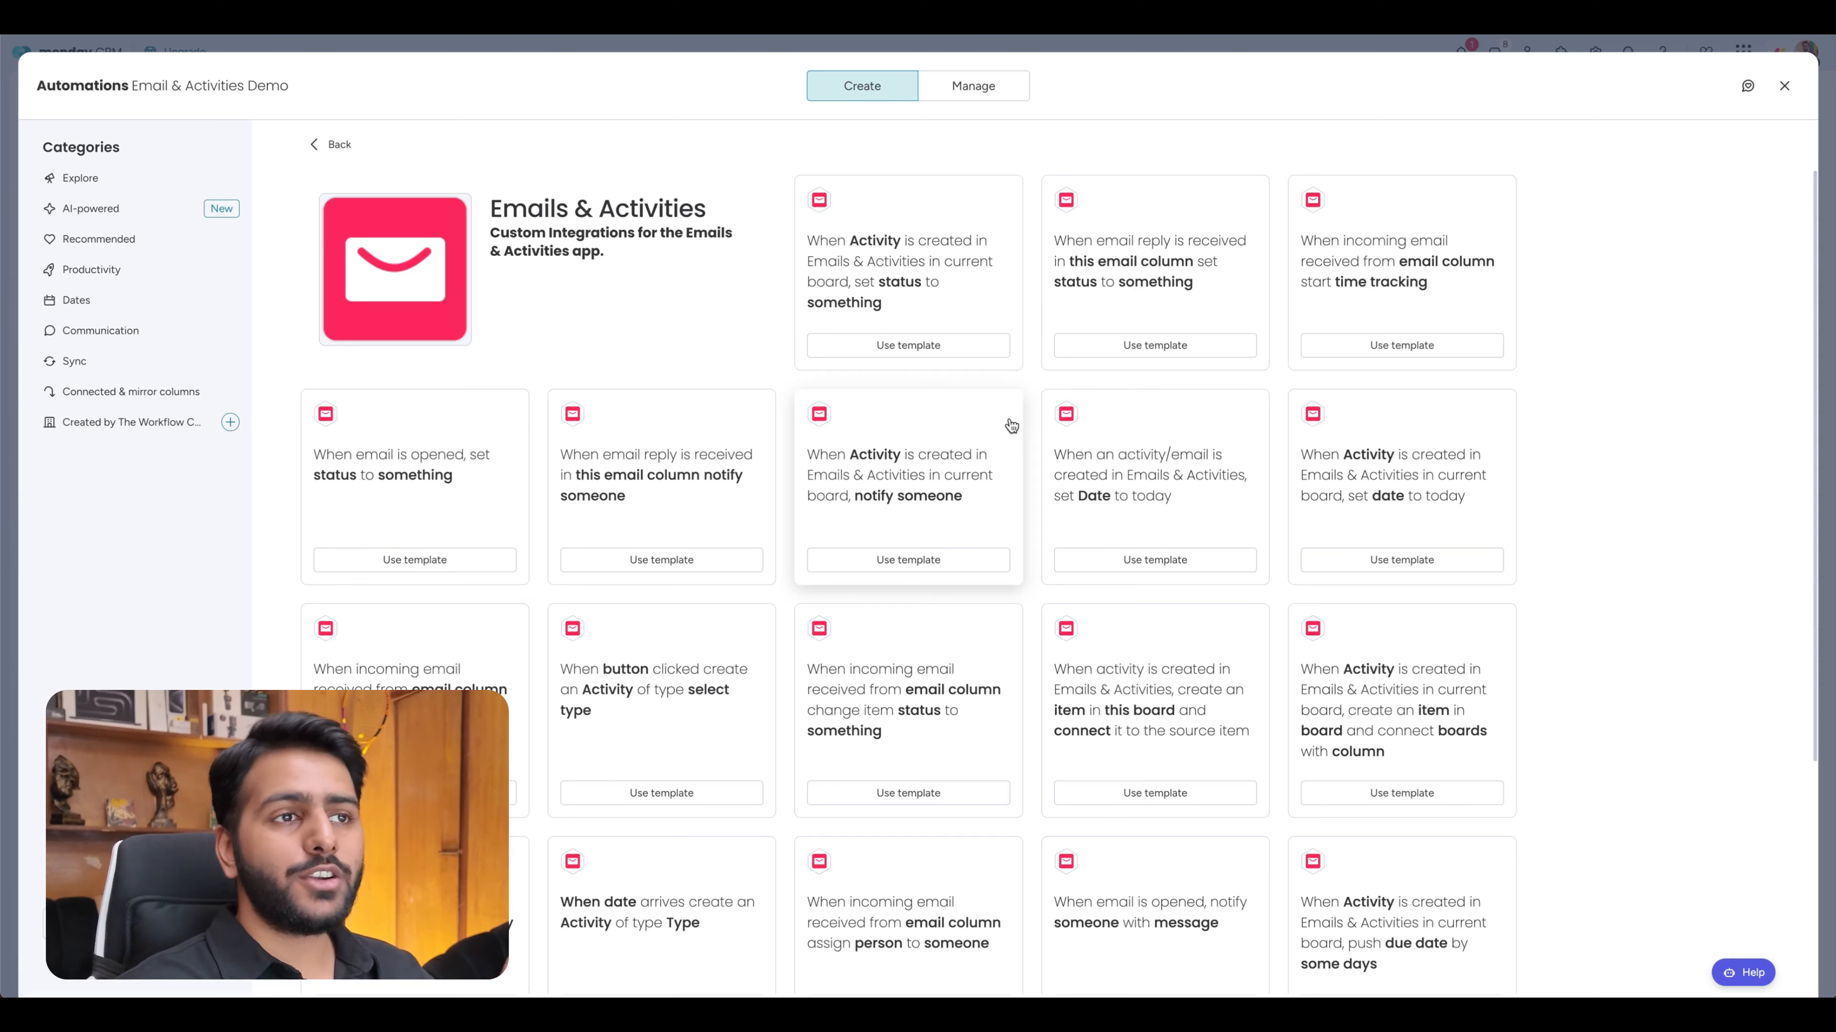
scroll(1010, 425, down, 5)
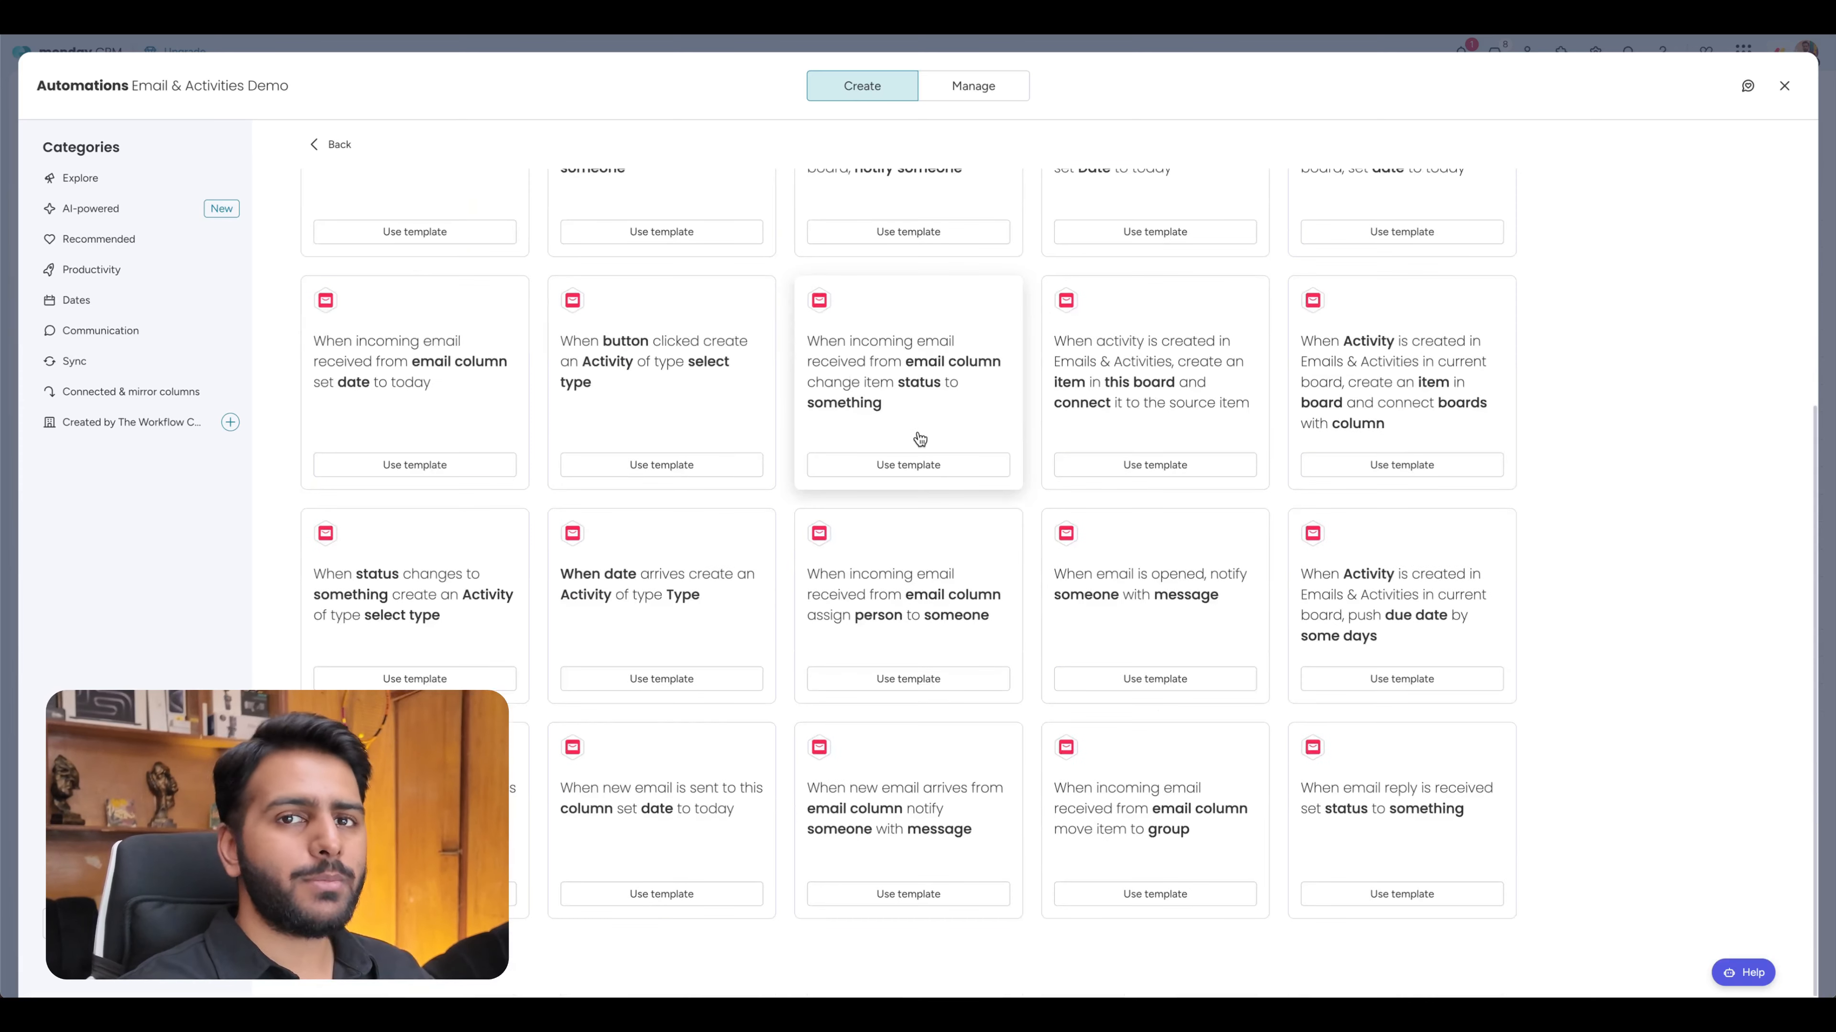
scroll(920, 439, up, 2)
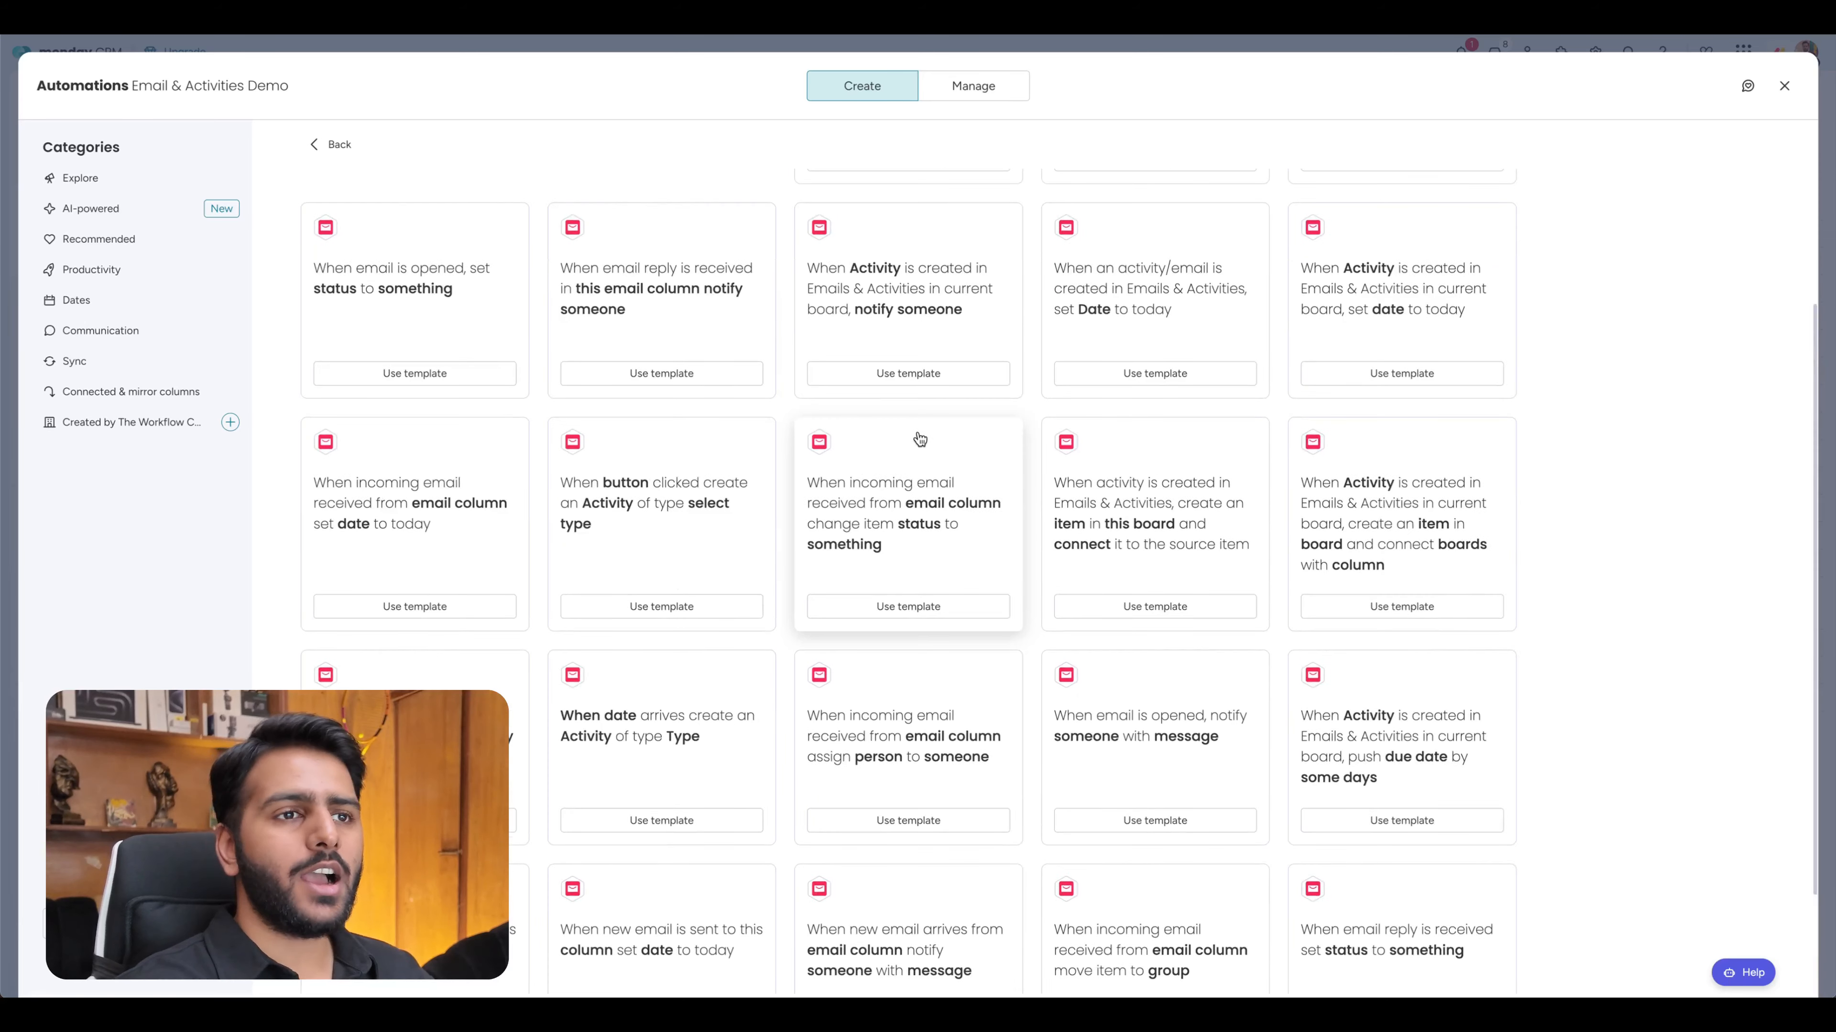
scroll(920, 439, up, 1)
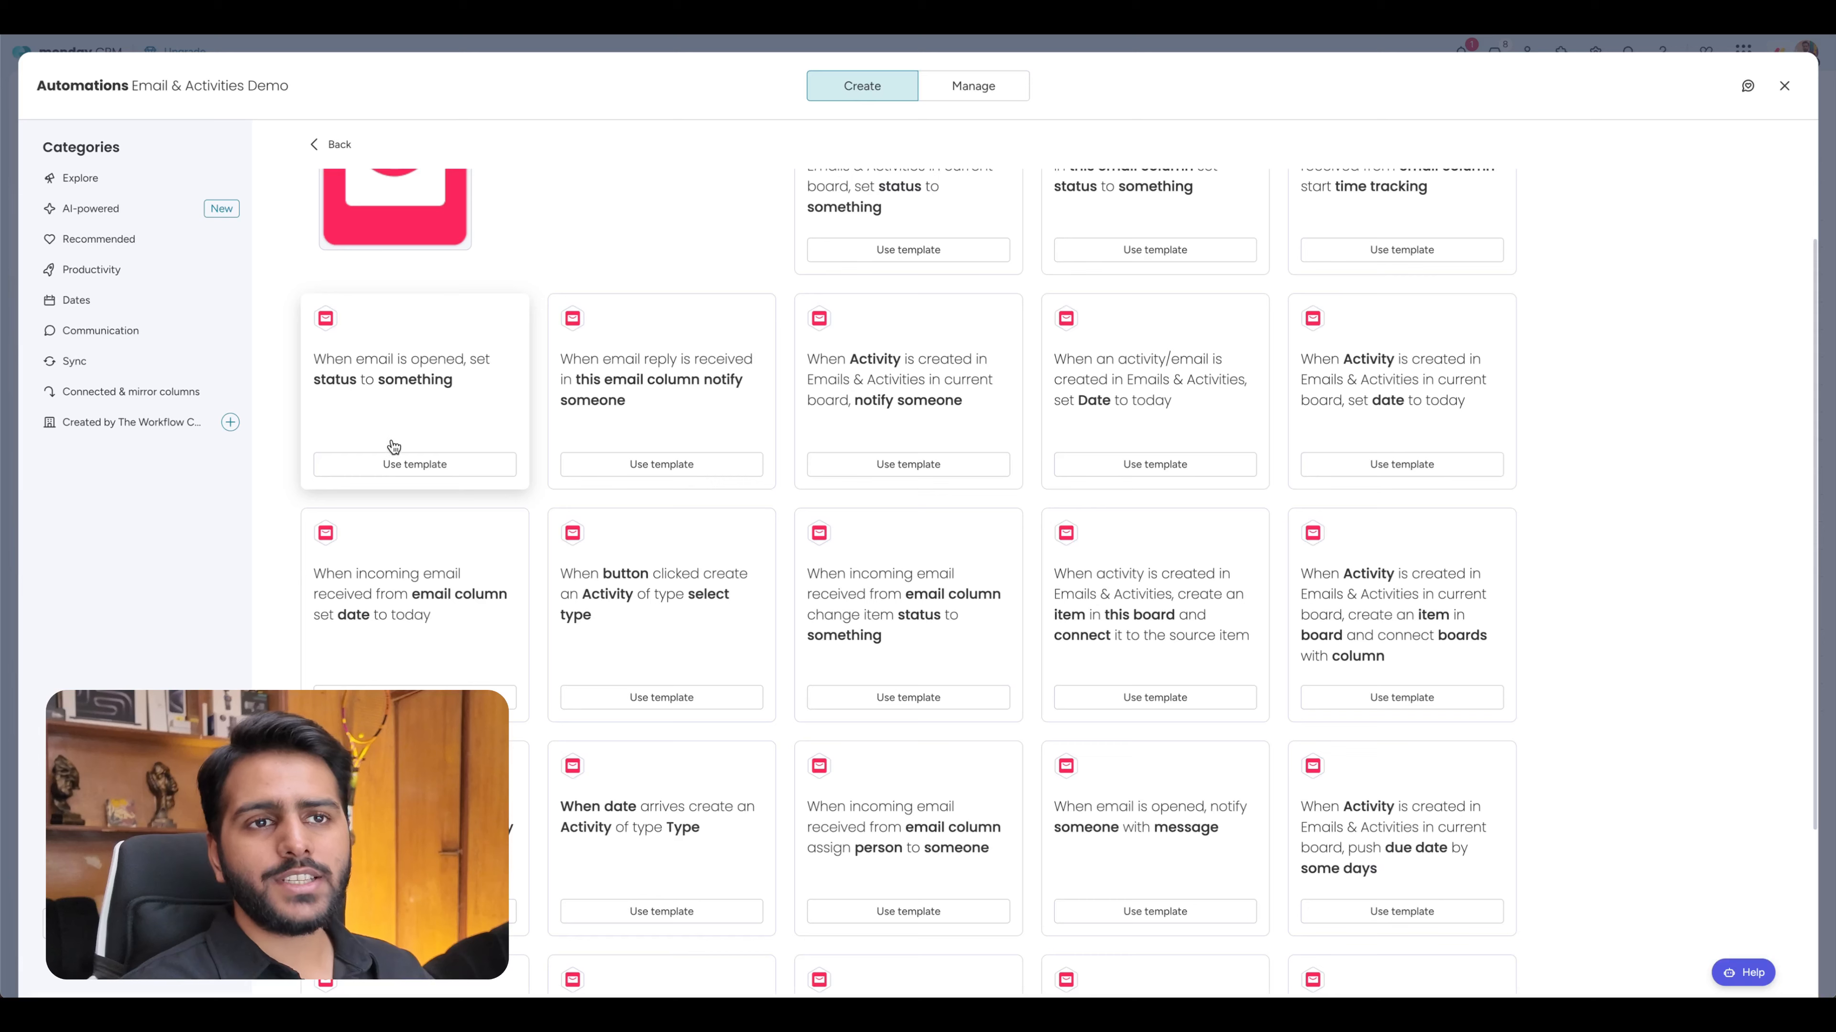
Create an automation from the opened-email template that sets the Opened? column to Yes! when an email is opened.
click(413, 464)
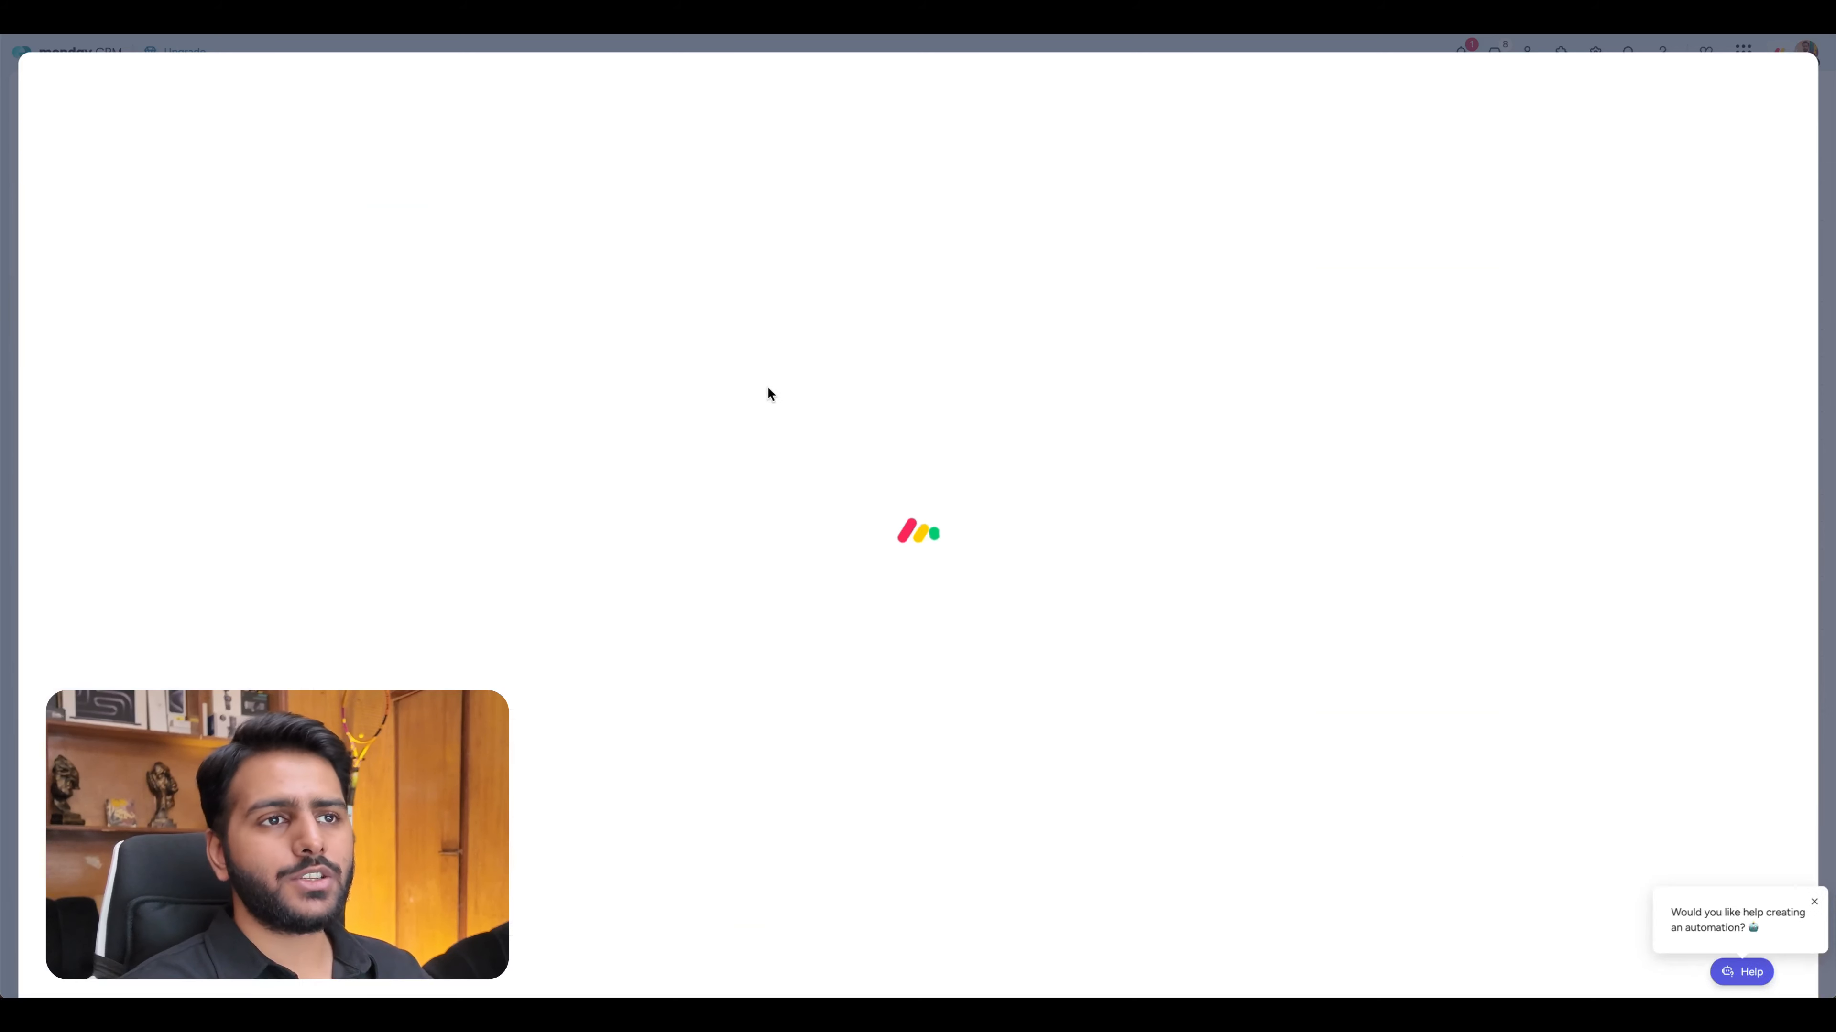
click(987, 556)
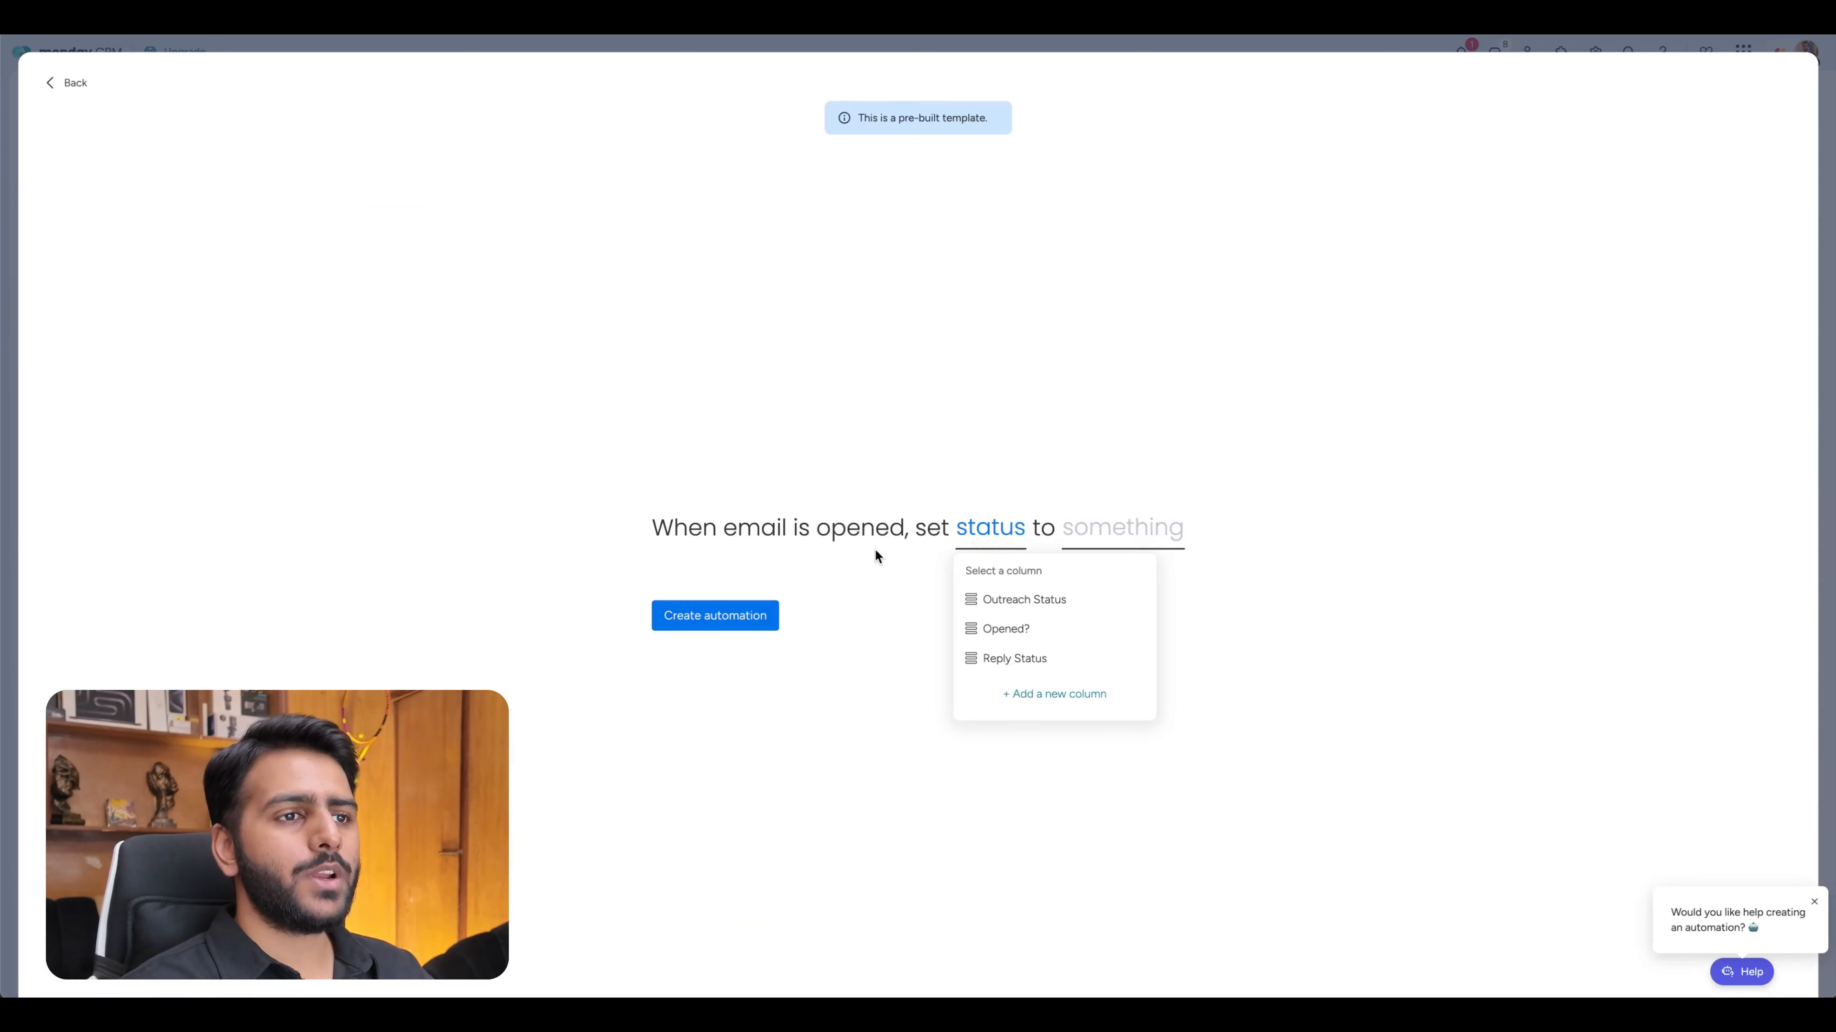
click(1024, 629)
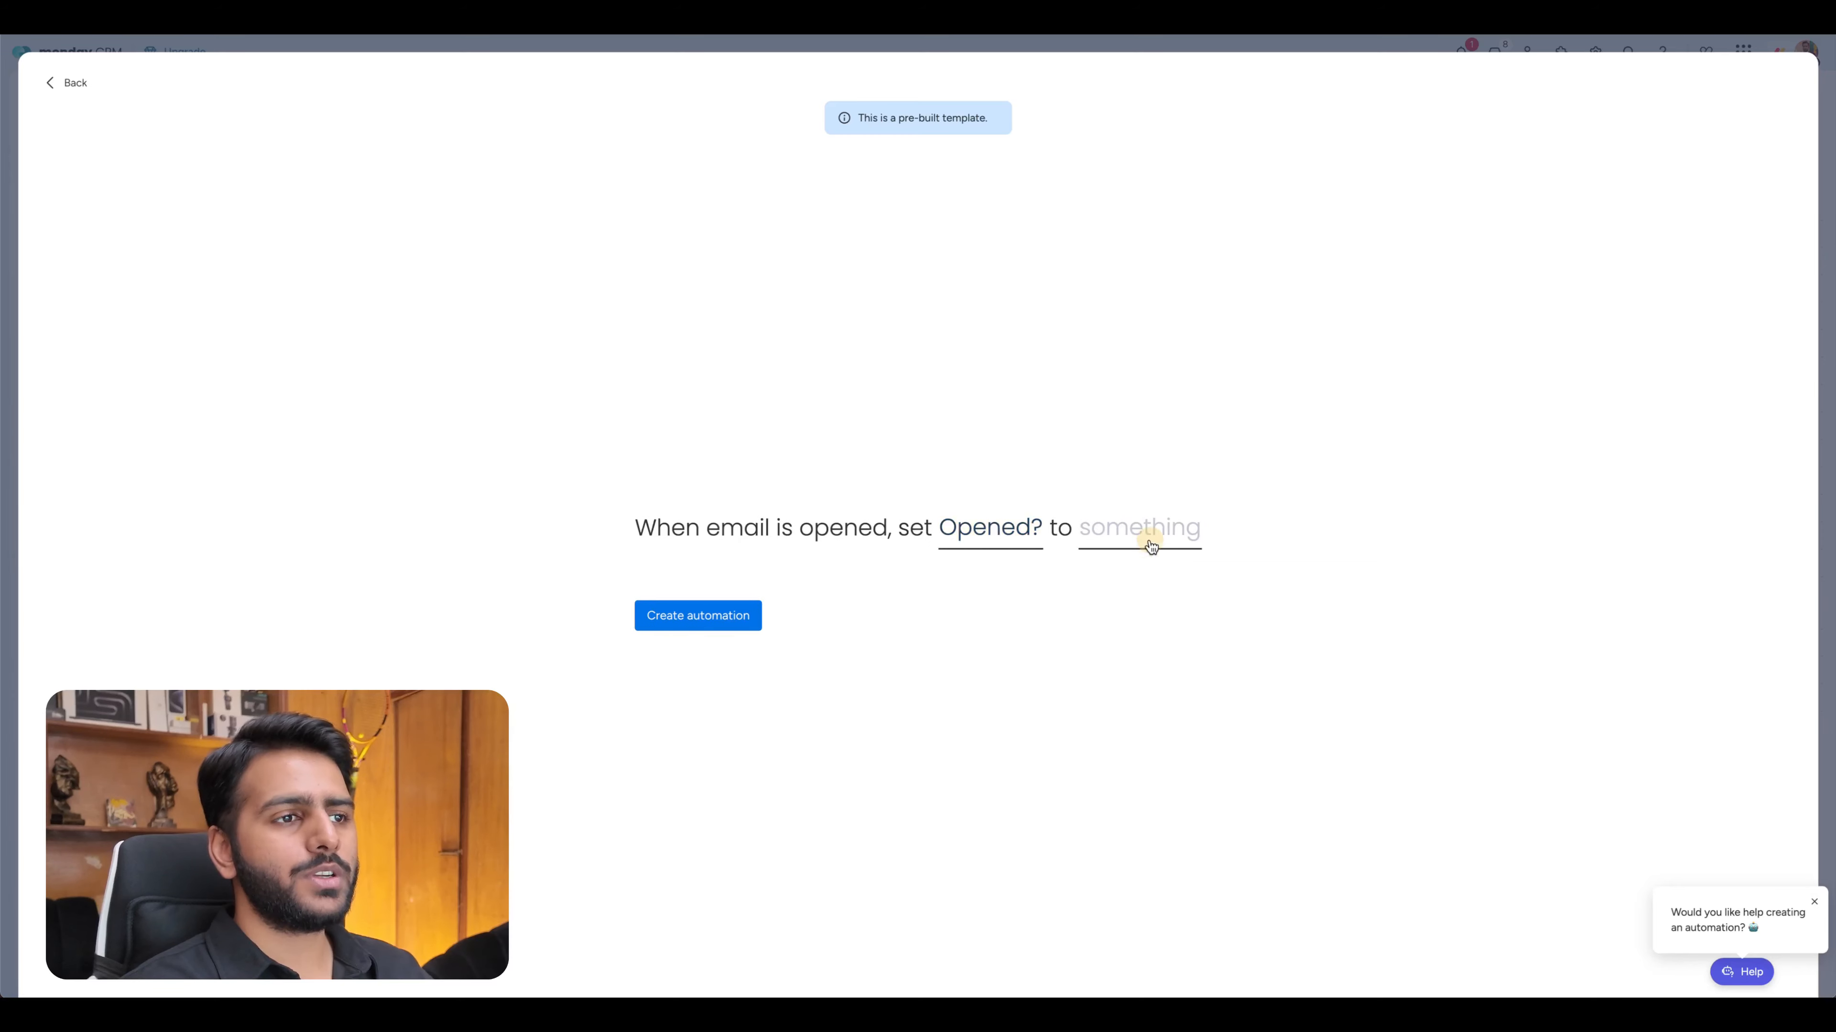
click(1149, 539)
click(1149, 631)
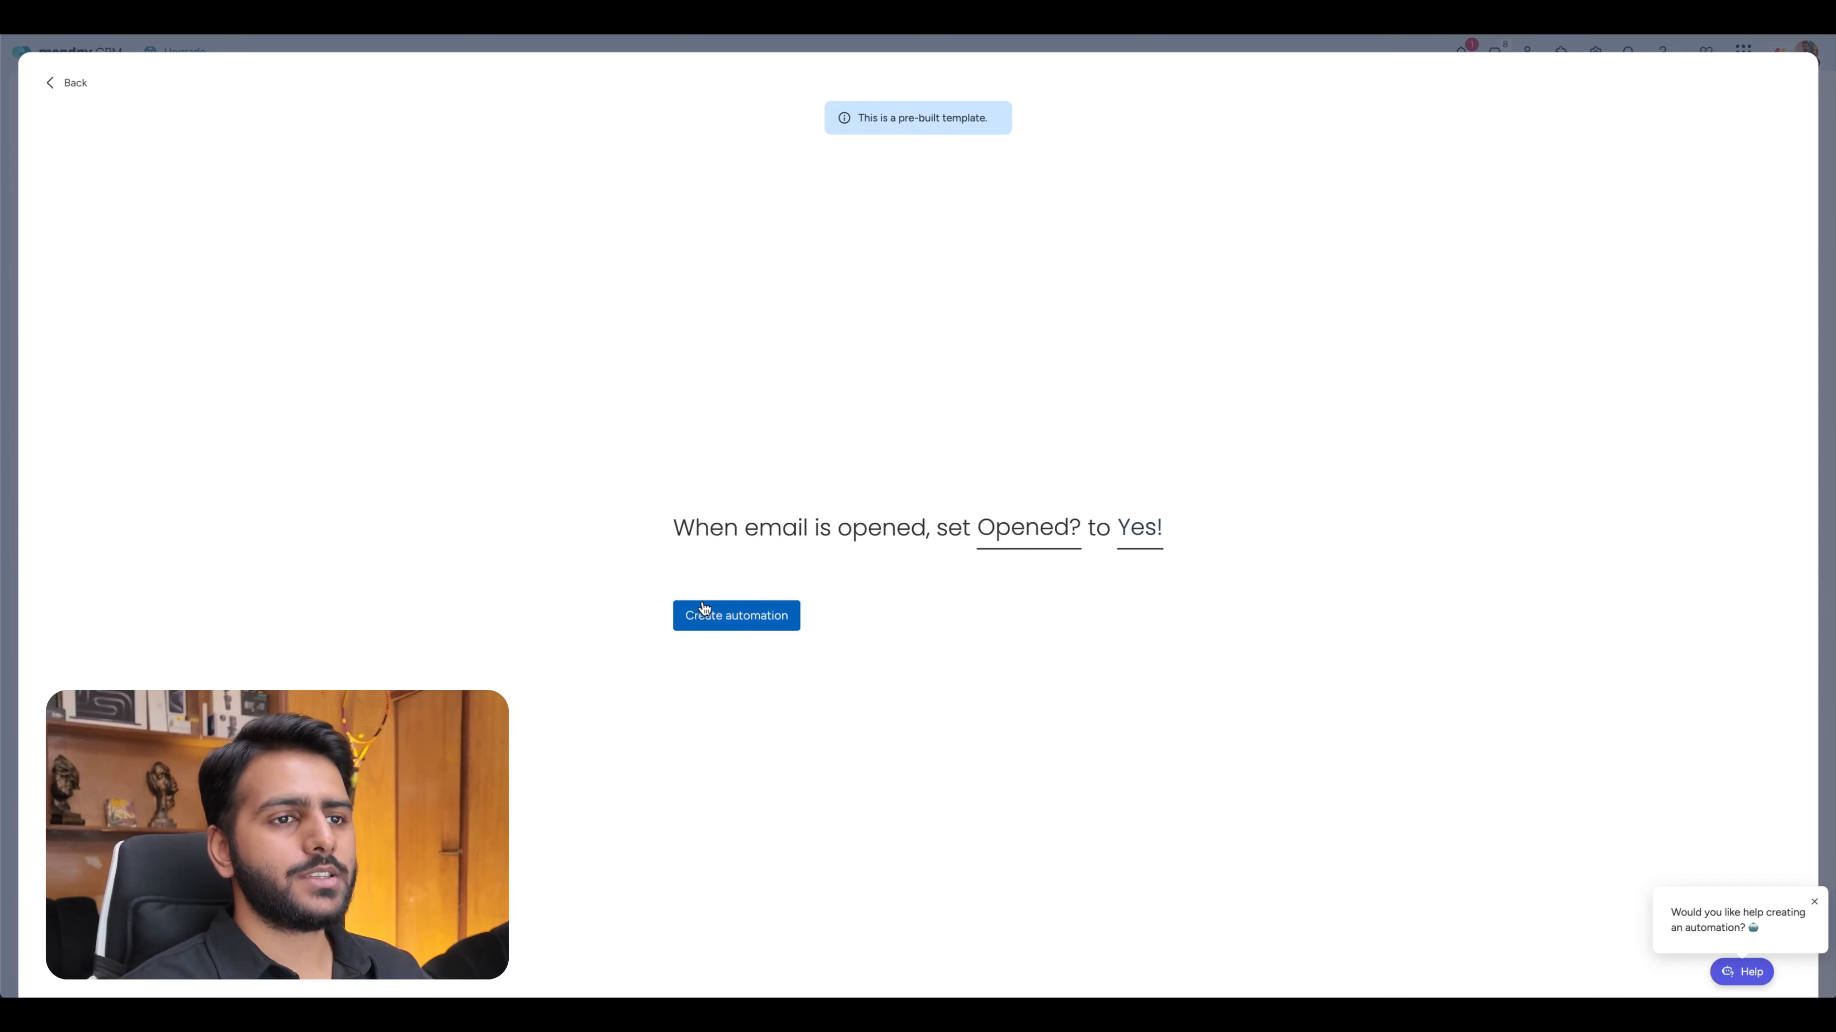
click(728, 619)
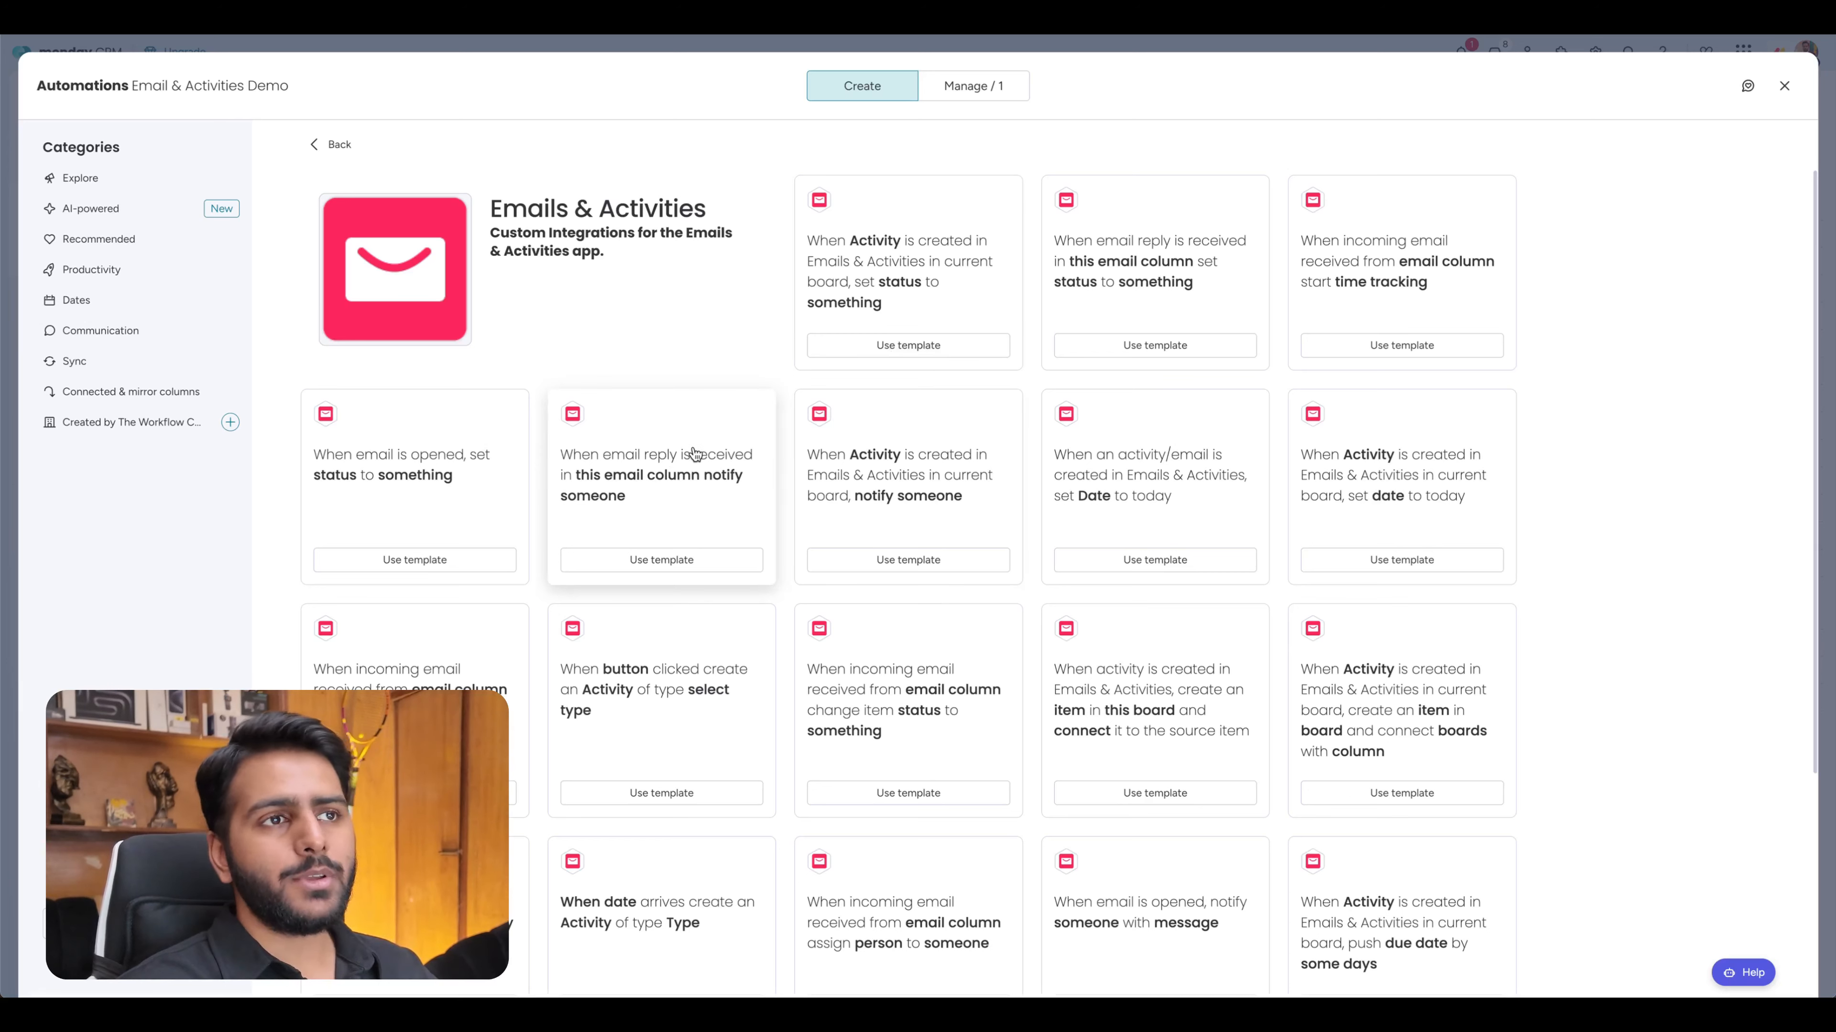
Check Item 1's Reply Status label options, and search the board's automation templates for "email" to reach the Emails & Activities ones.
key(Escape)
click(1297, 263)
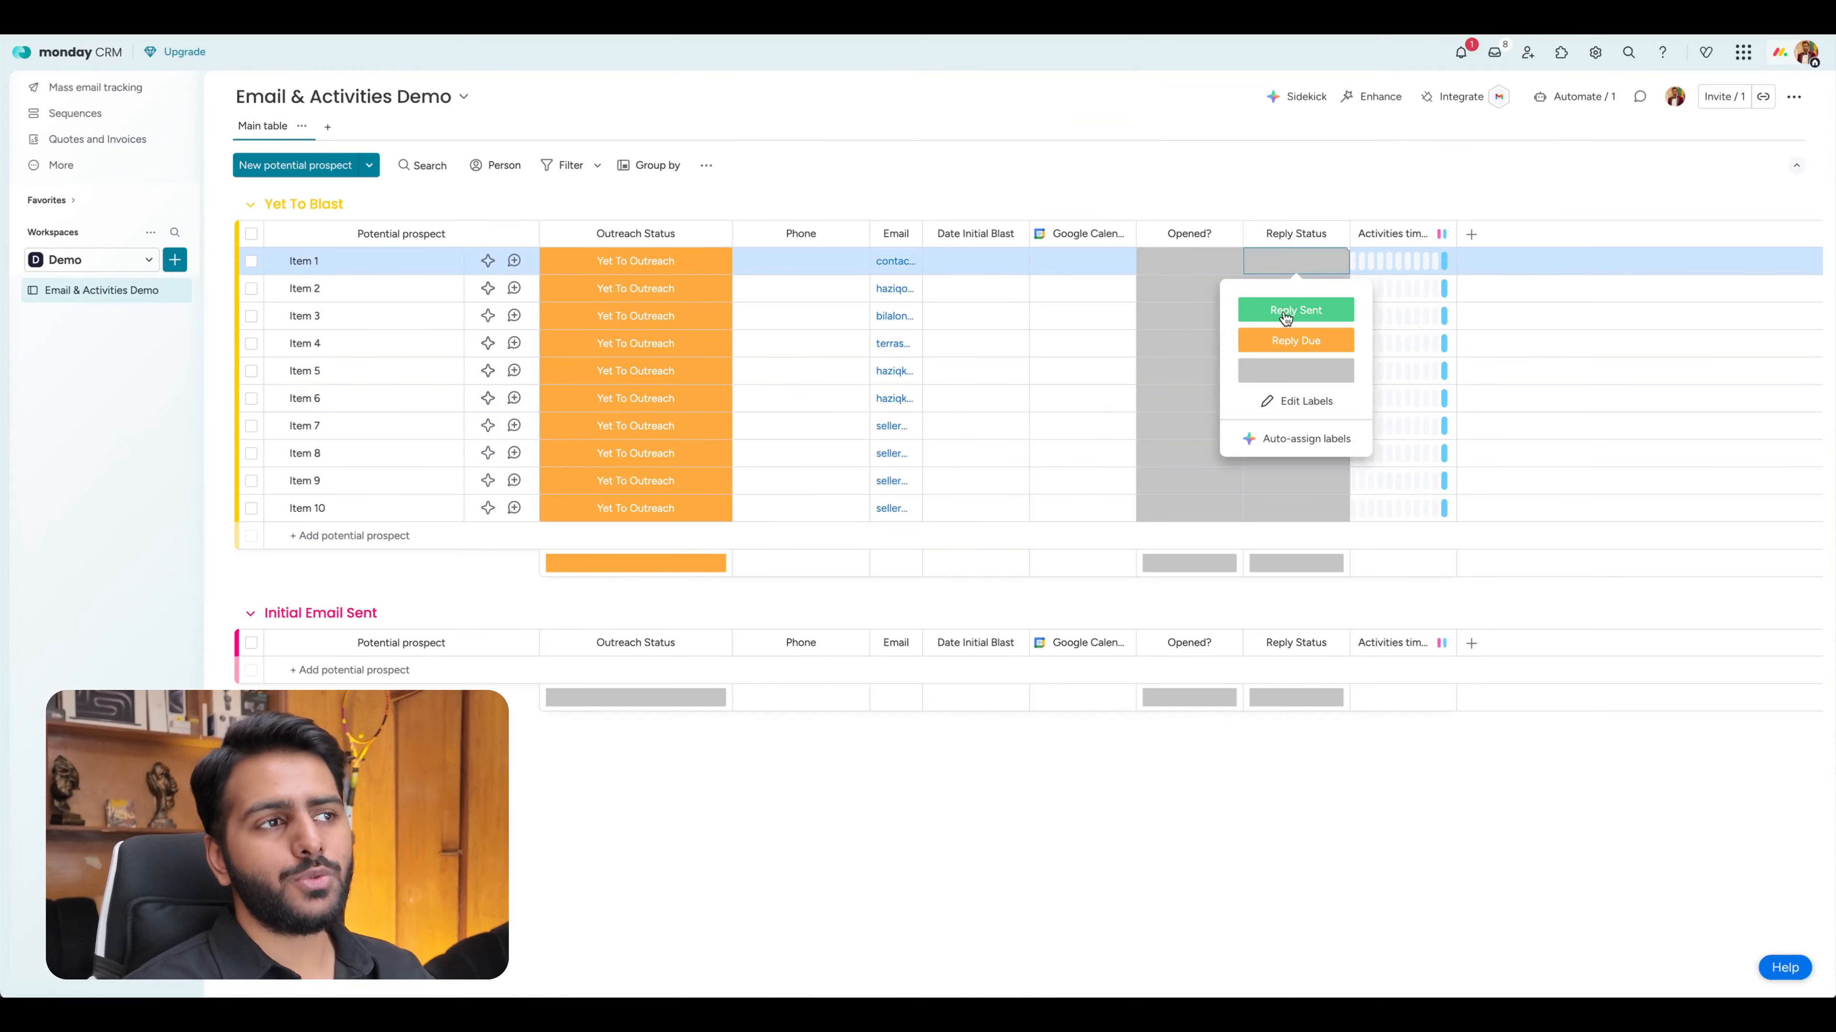
click(1575, 96)
click(863, 85)
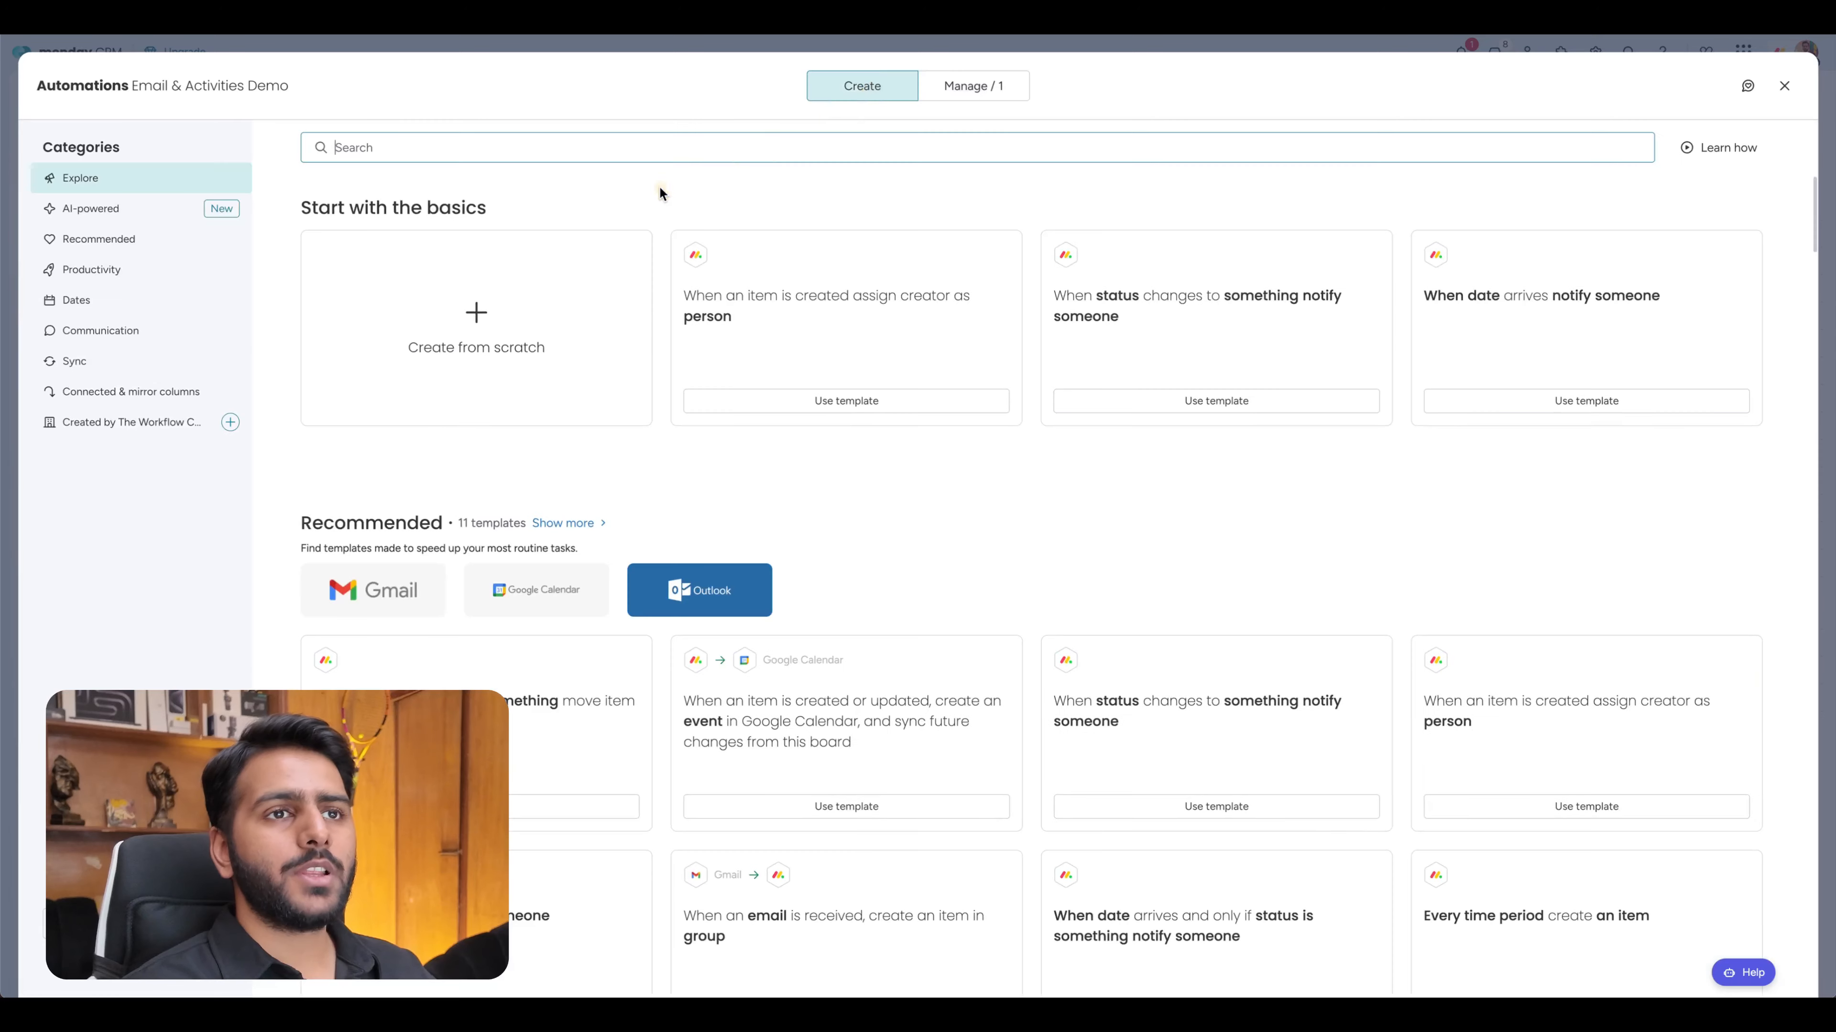
click(647, 147)
text(email)
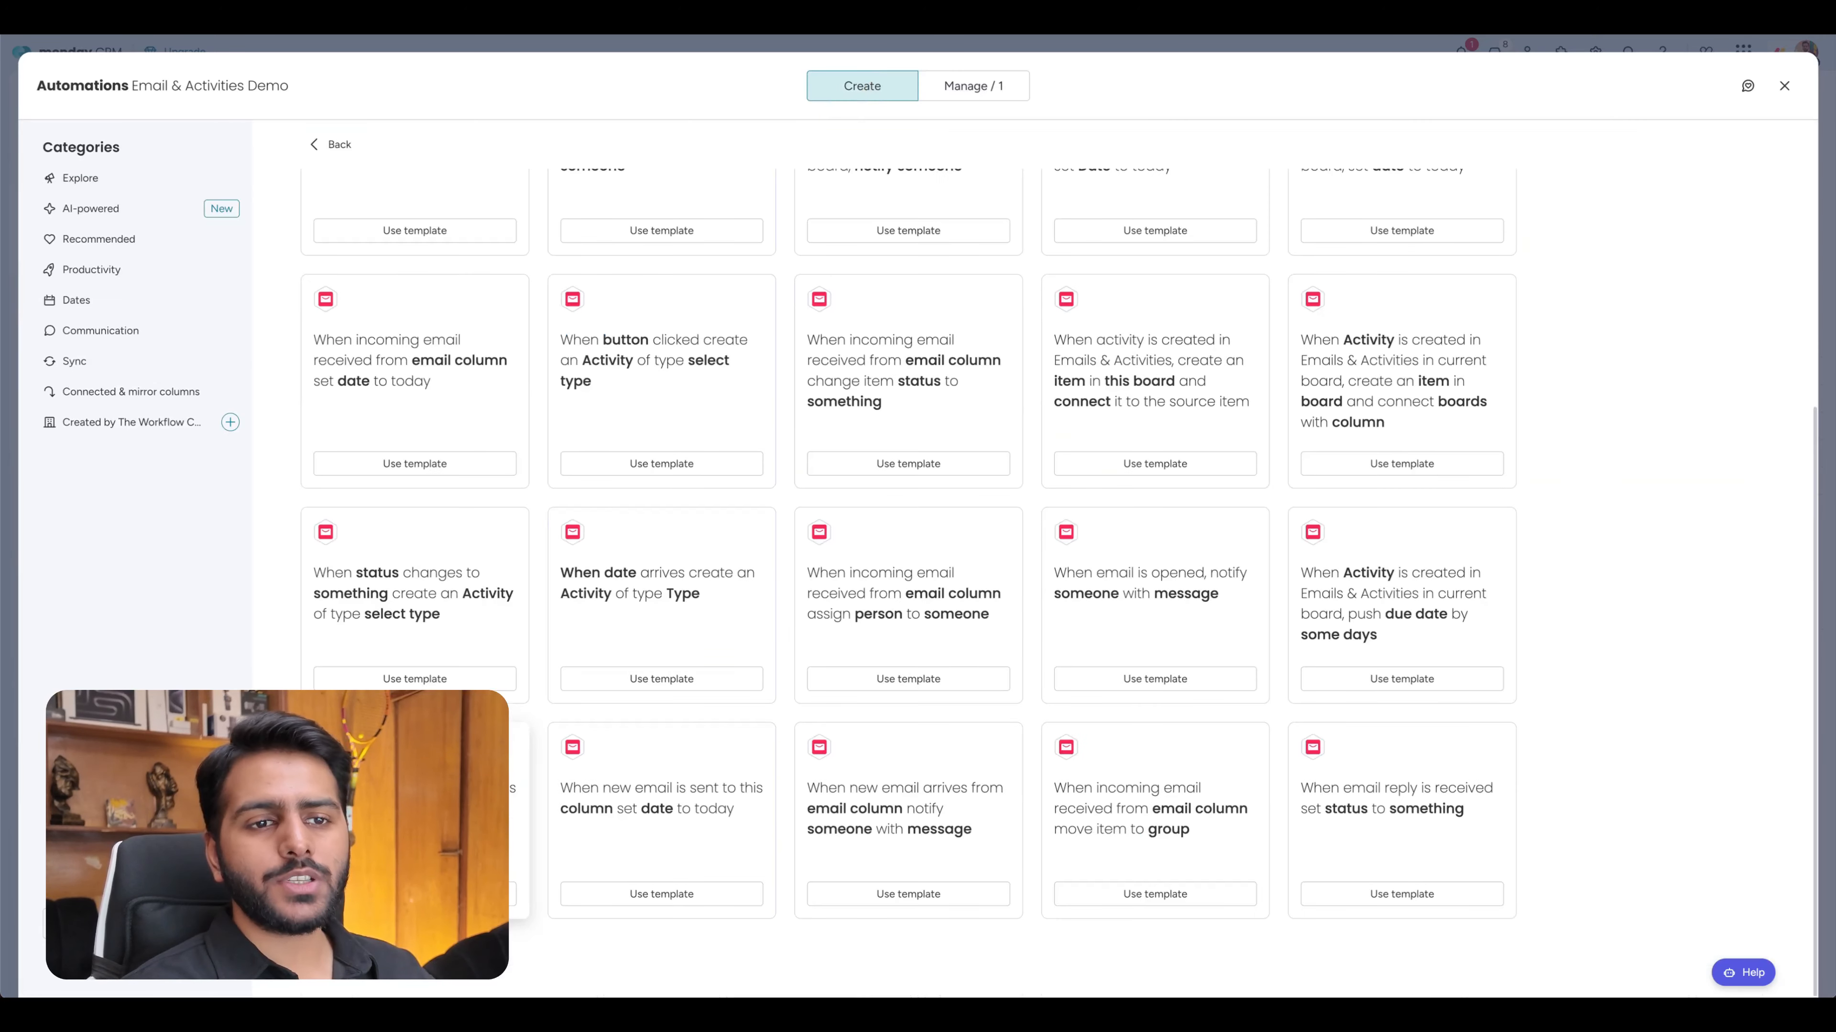
Create an automation that sets Reply Status to Reply Sent when a new email is sent to the Email column, and return to the board.
click(415, 894)
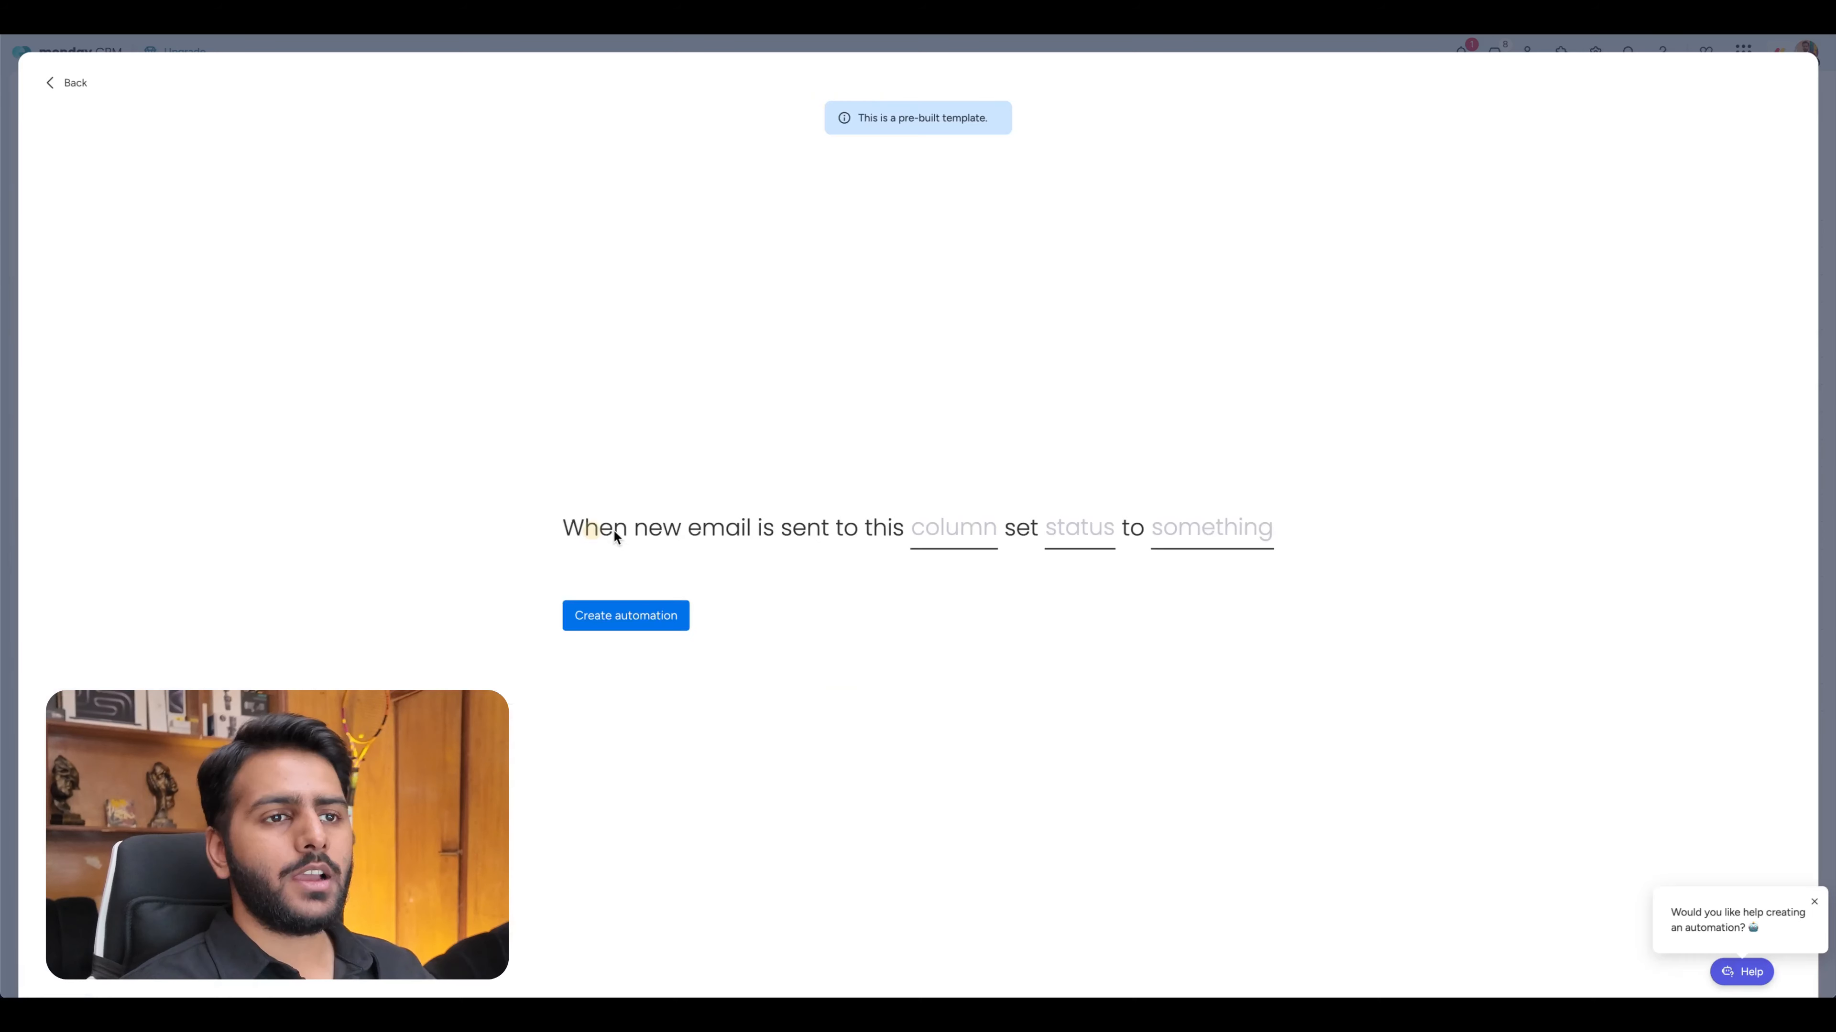
click(980, 530)
click(952, 600)
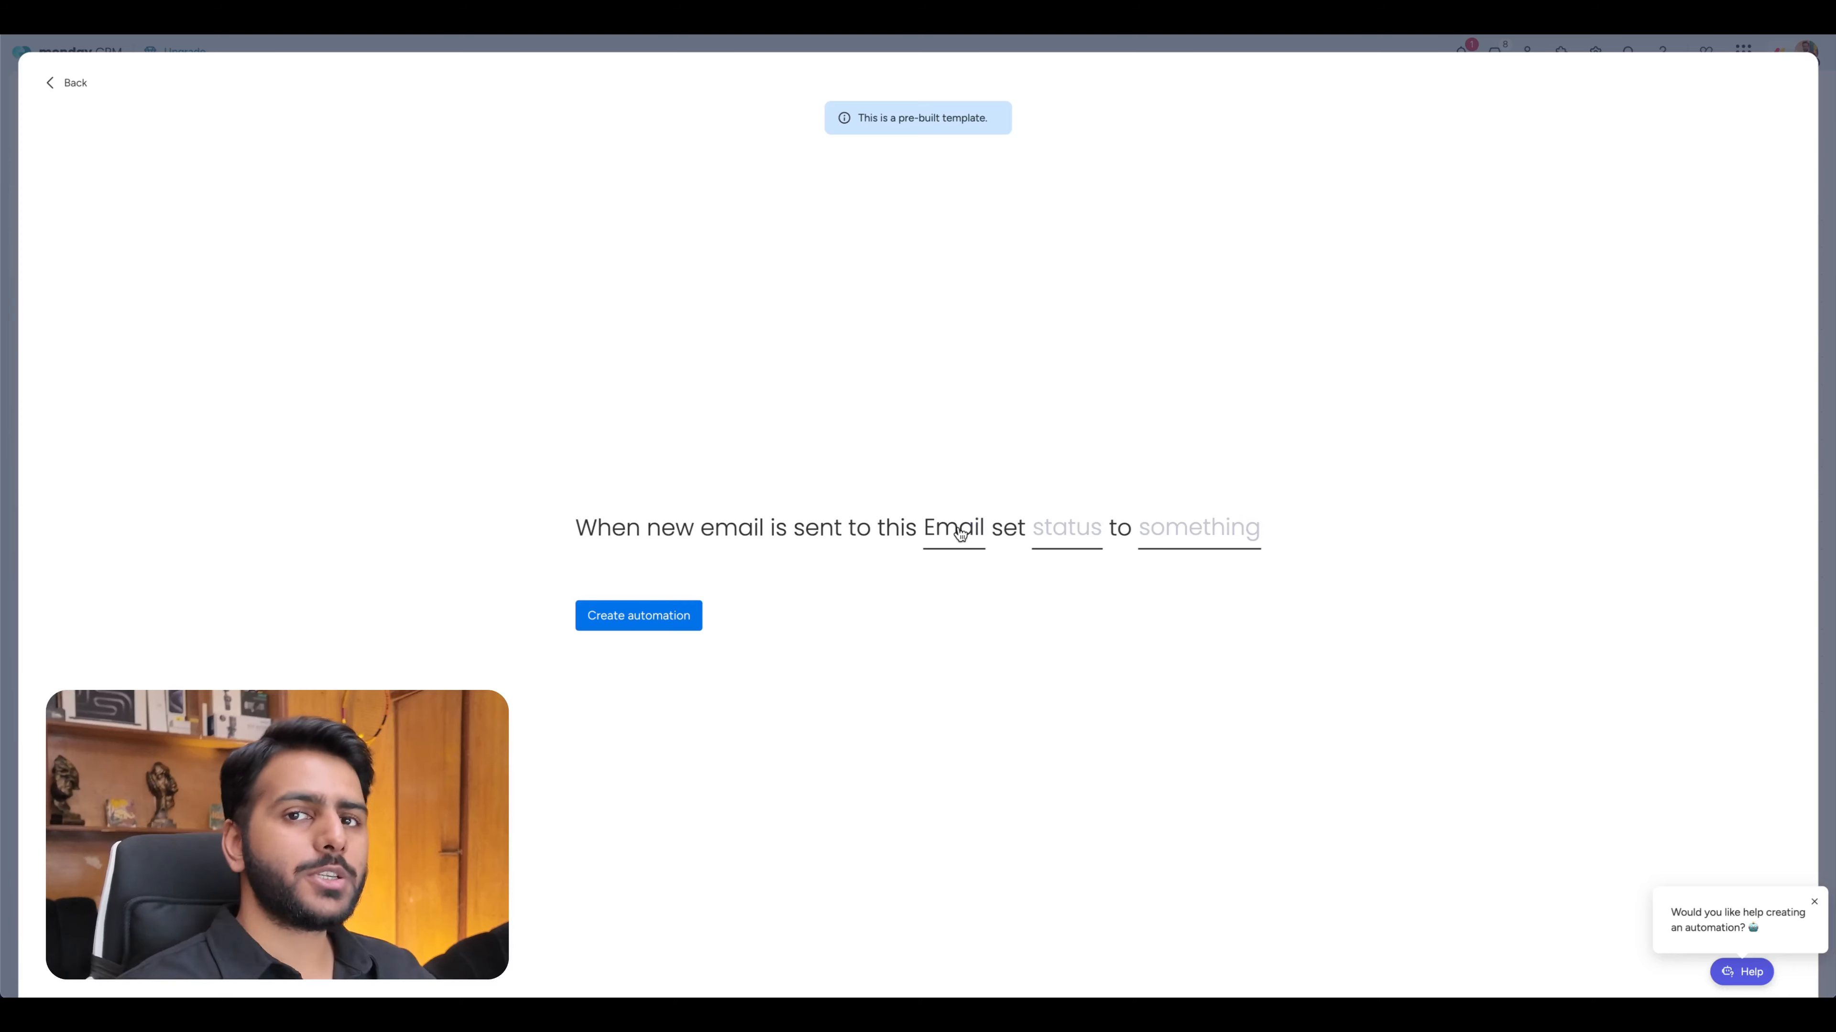
click(1063, 530)
click(1091, 658)
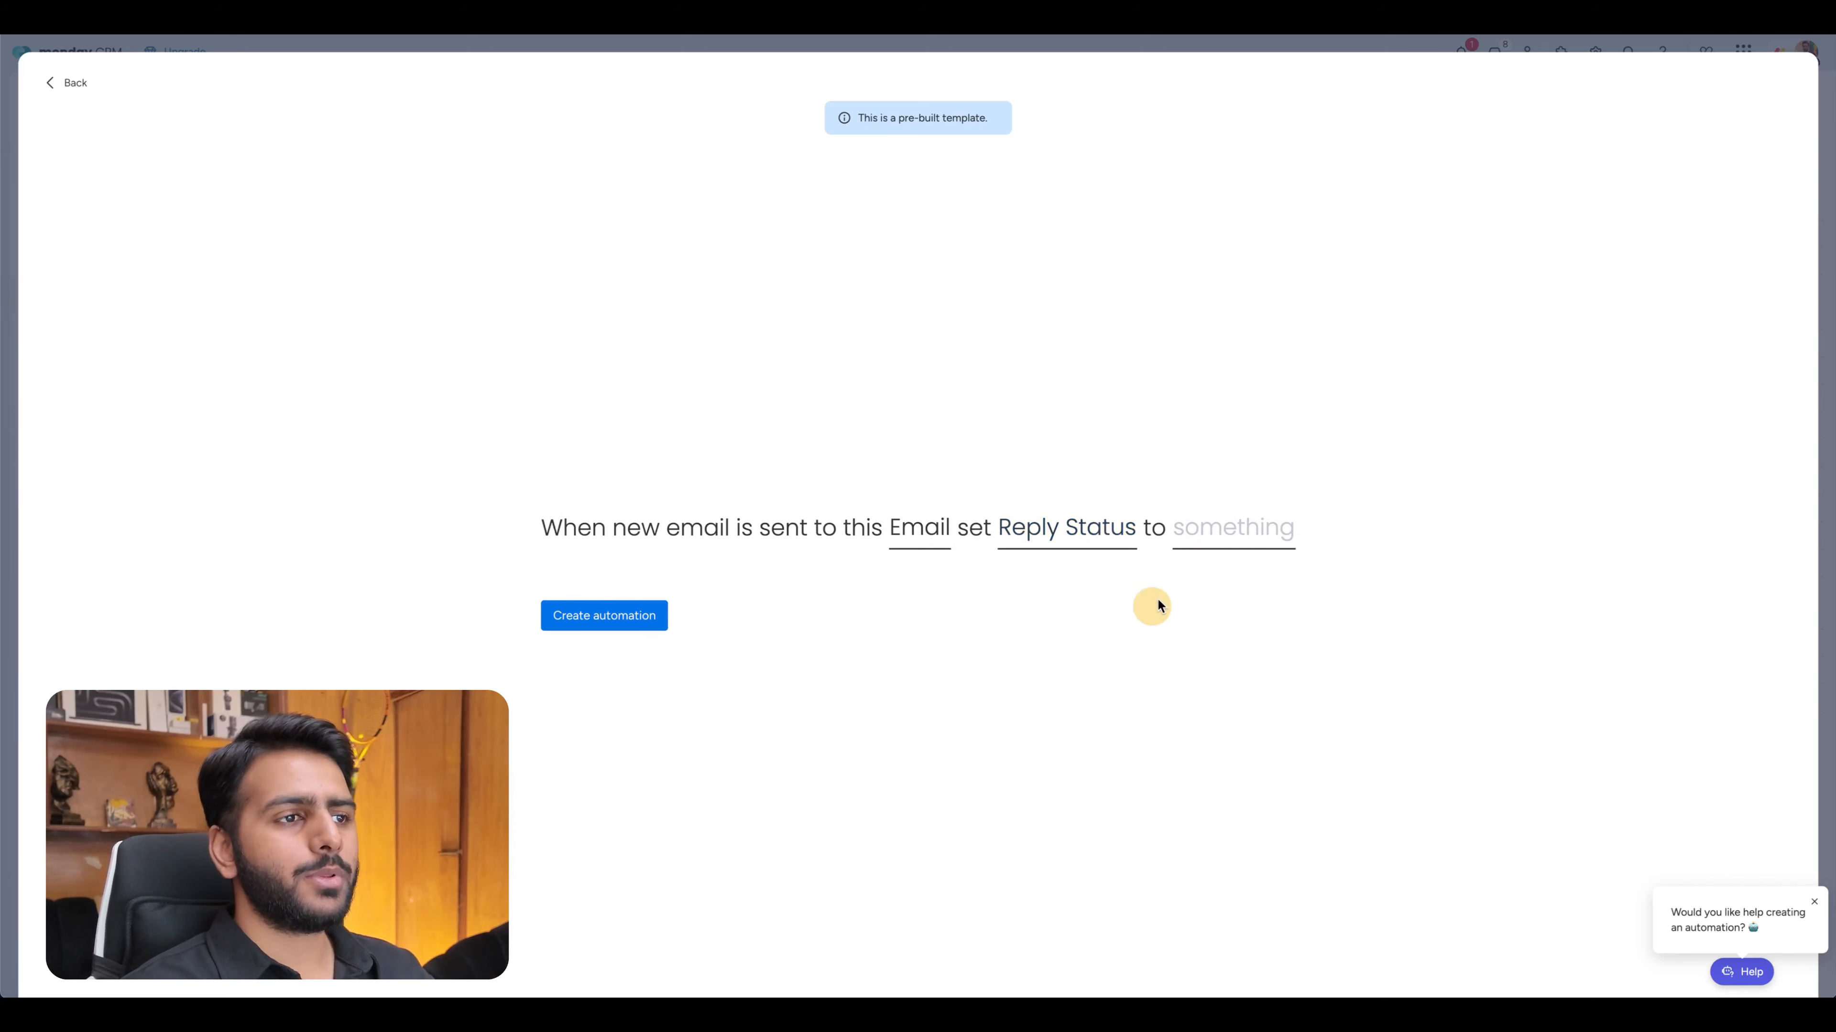
click(1233, 533)
click(1239, 630)
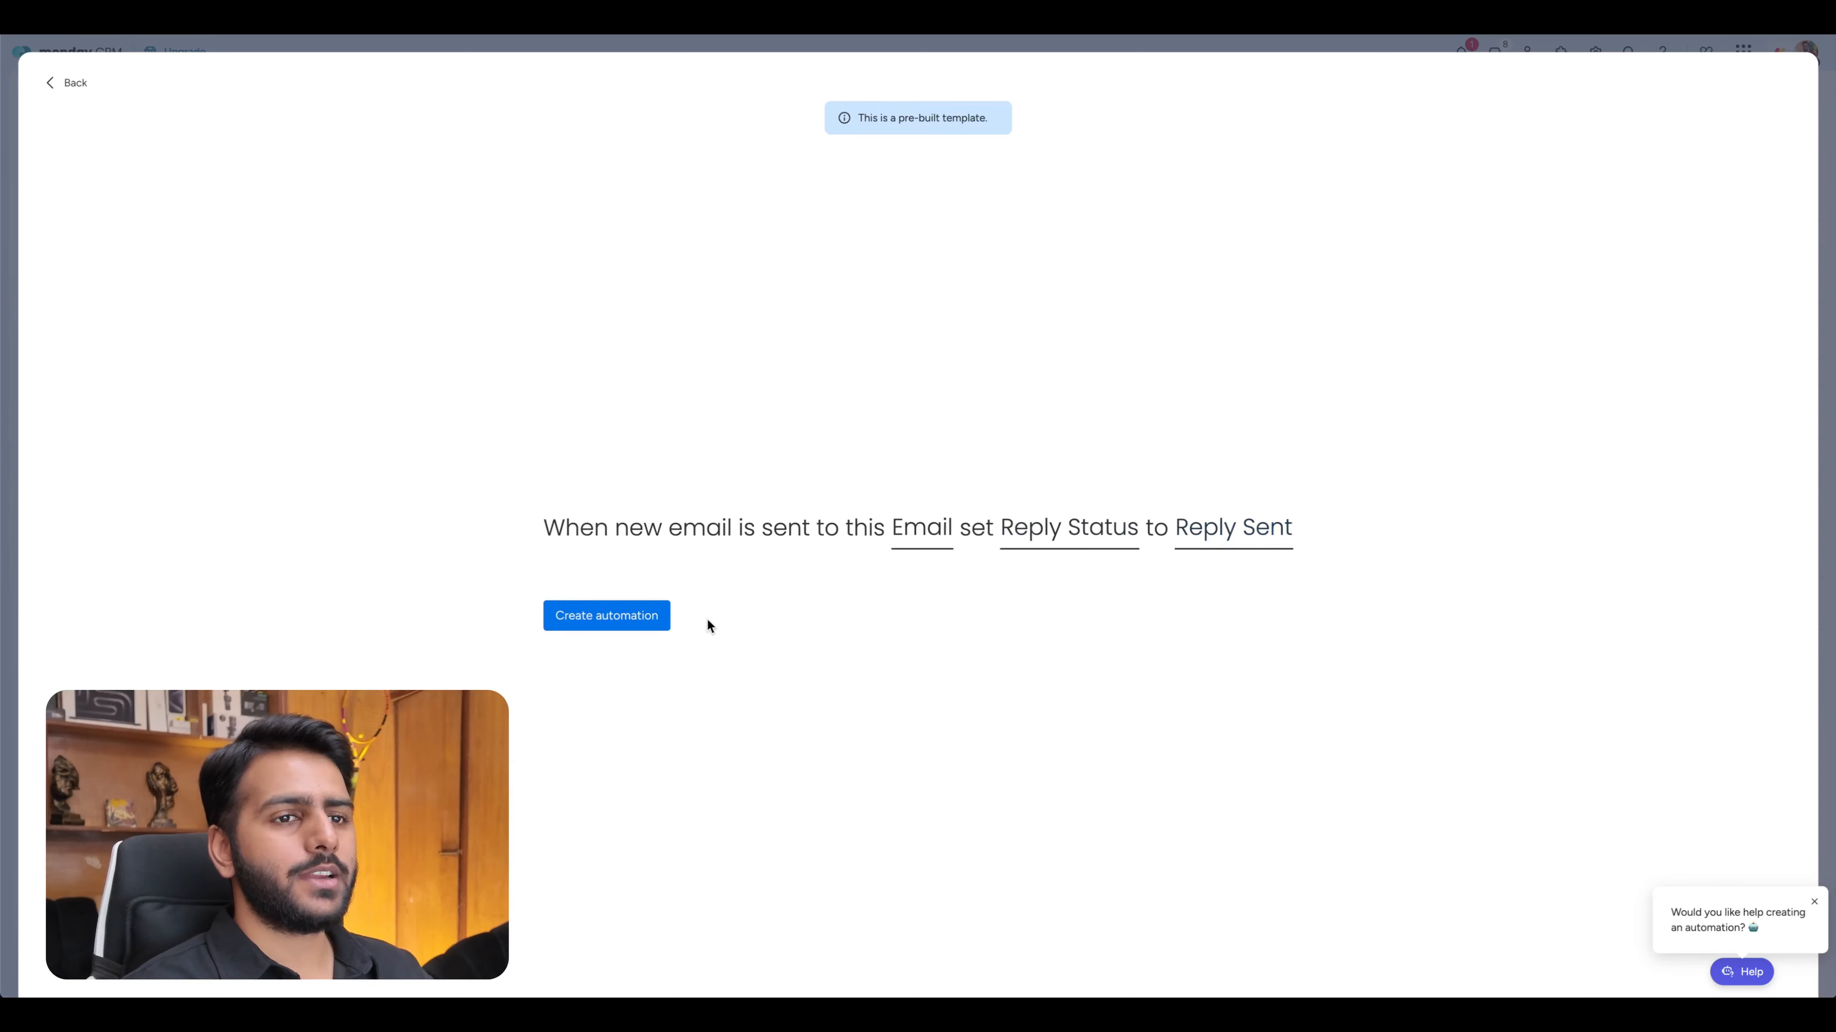
click(636, 618)
key(Escape)
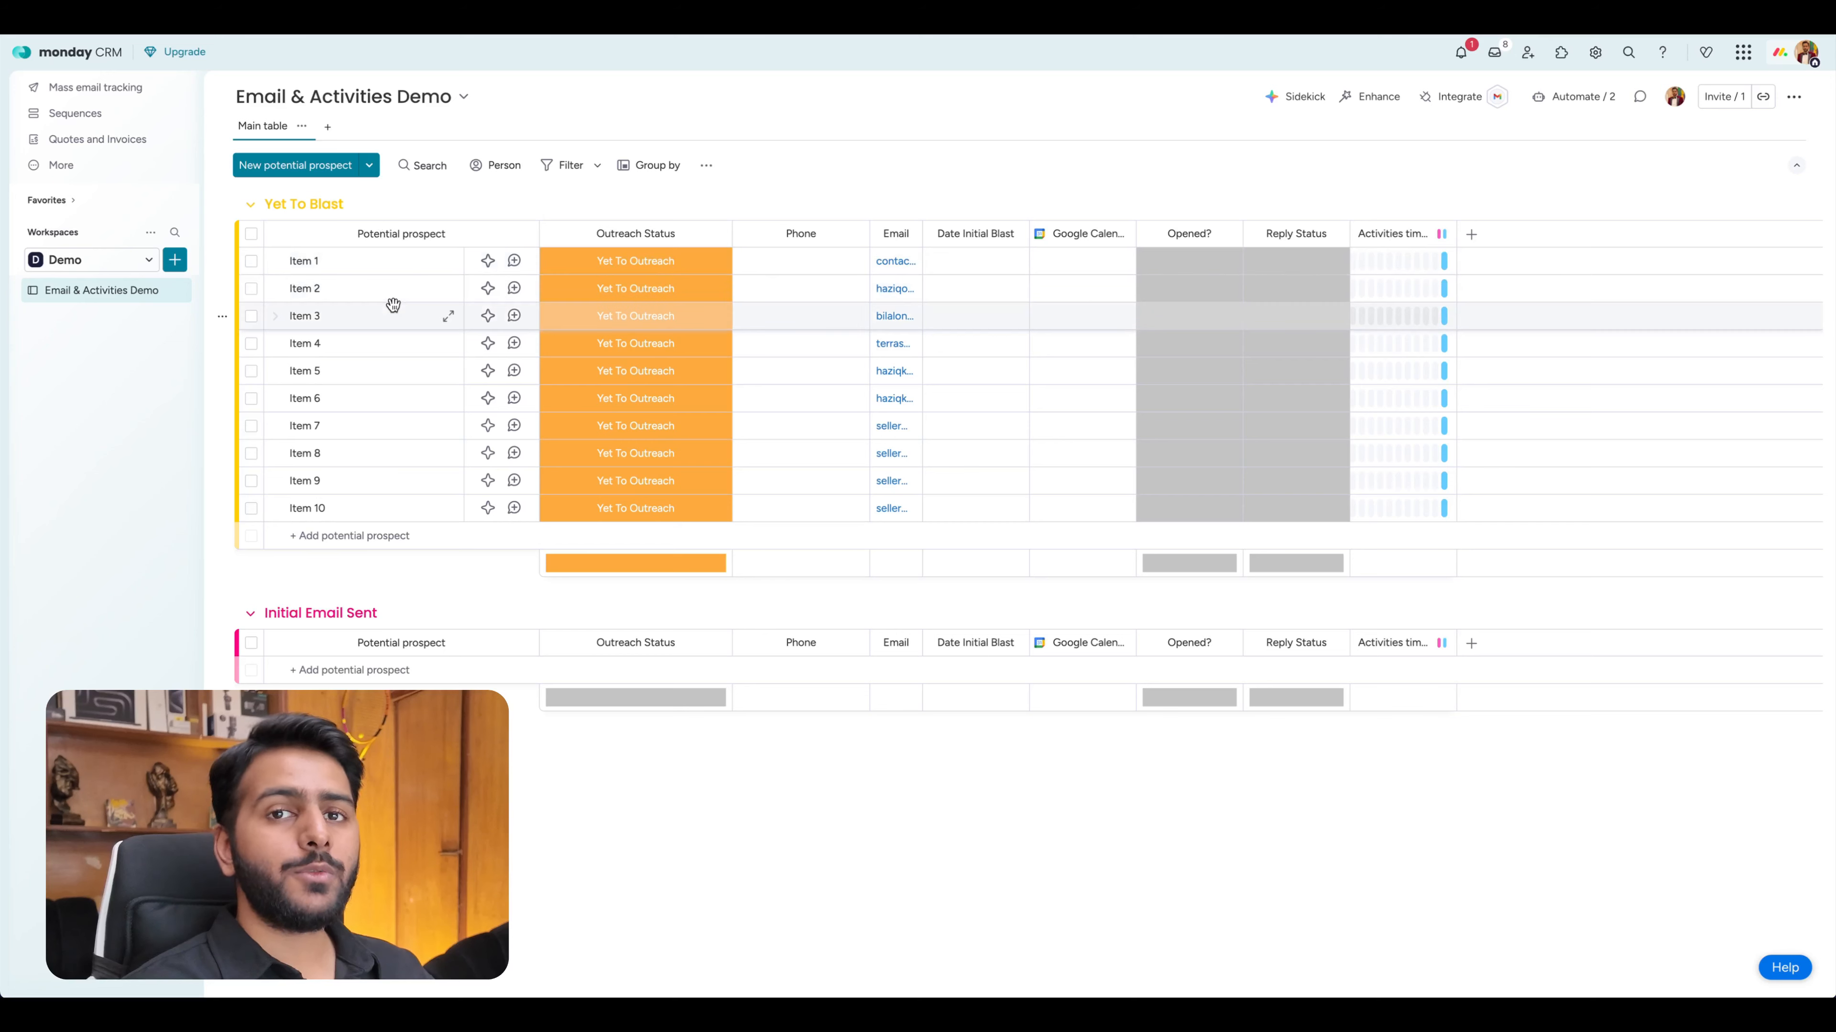
Look at the label options for Item 1's Reply Status cell.
click(1295, 264)
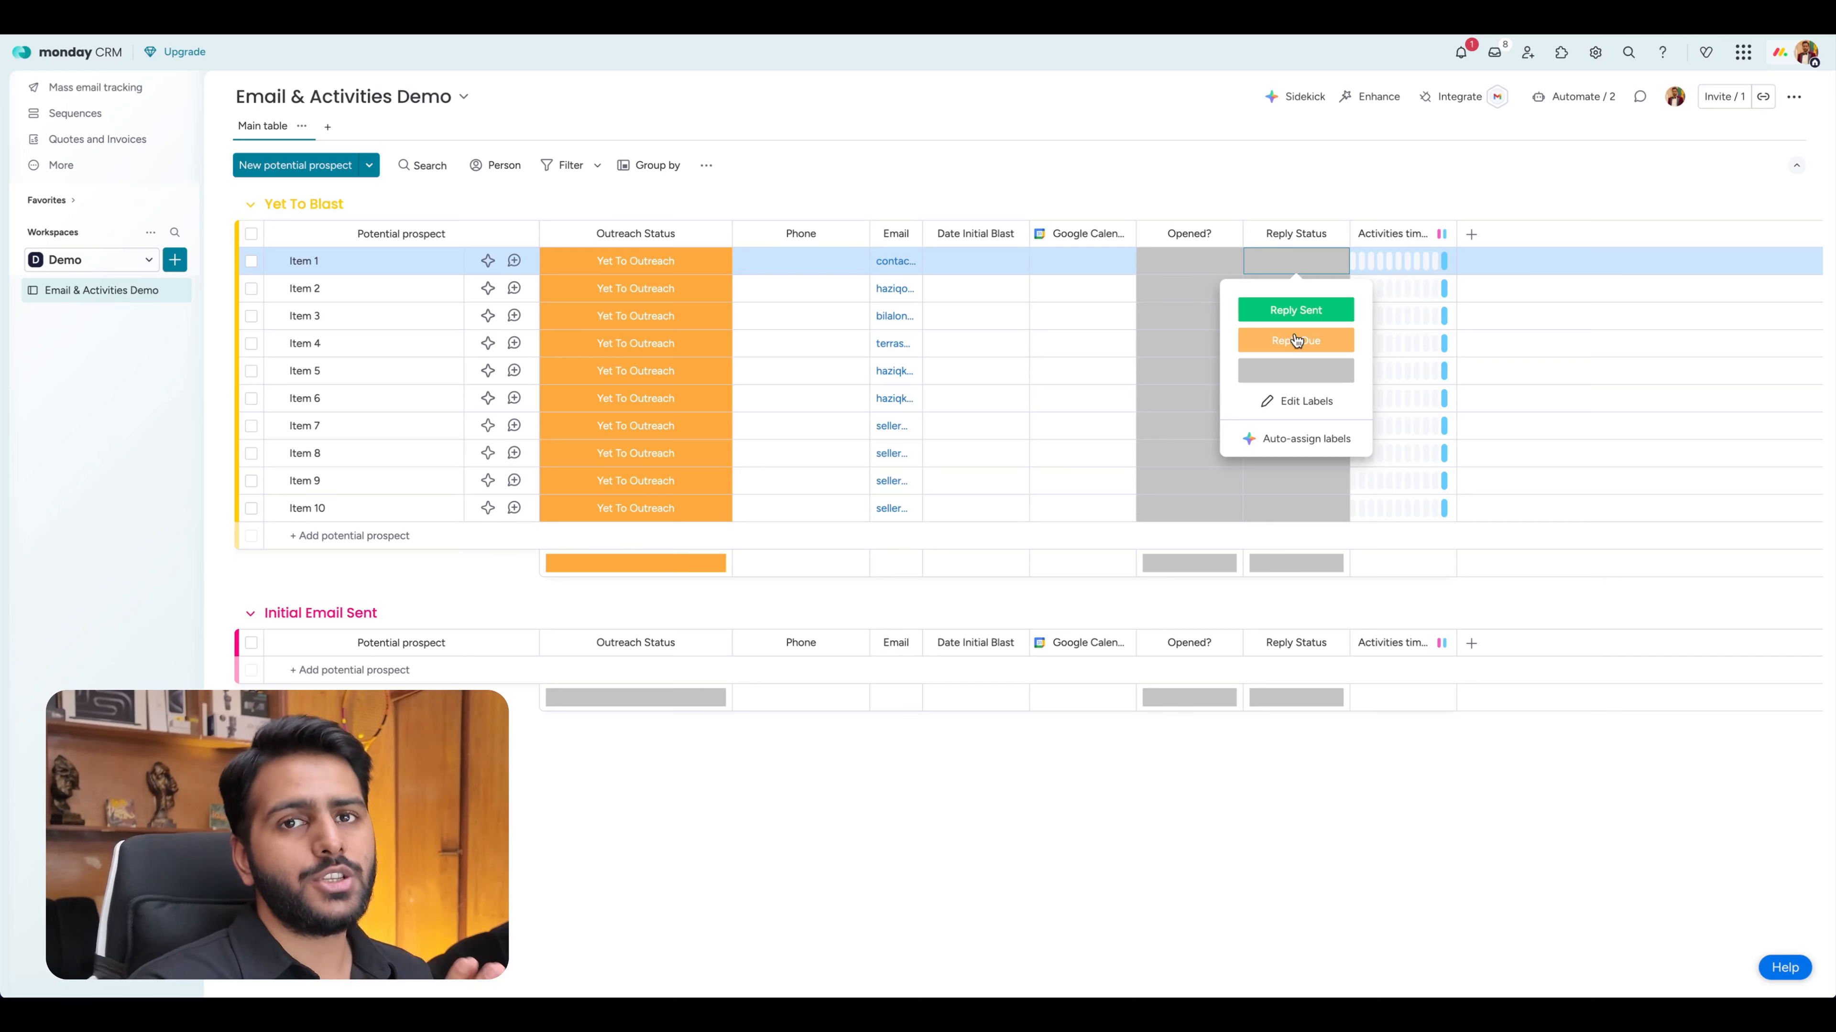
click(1103, 168)
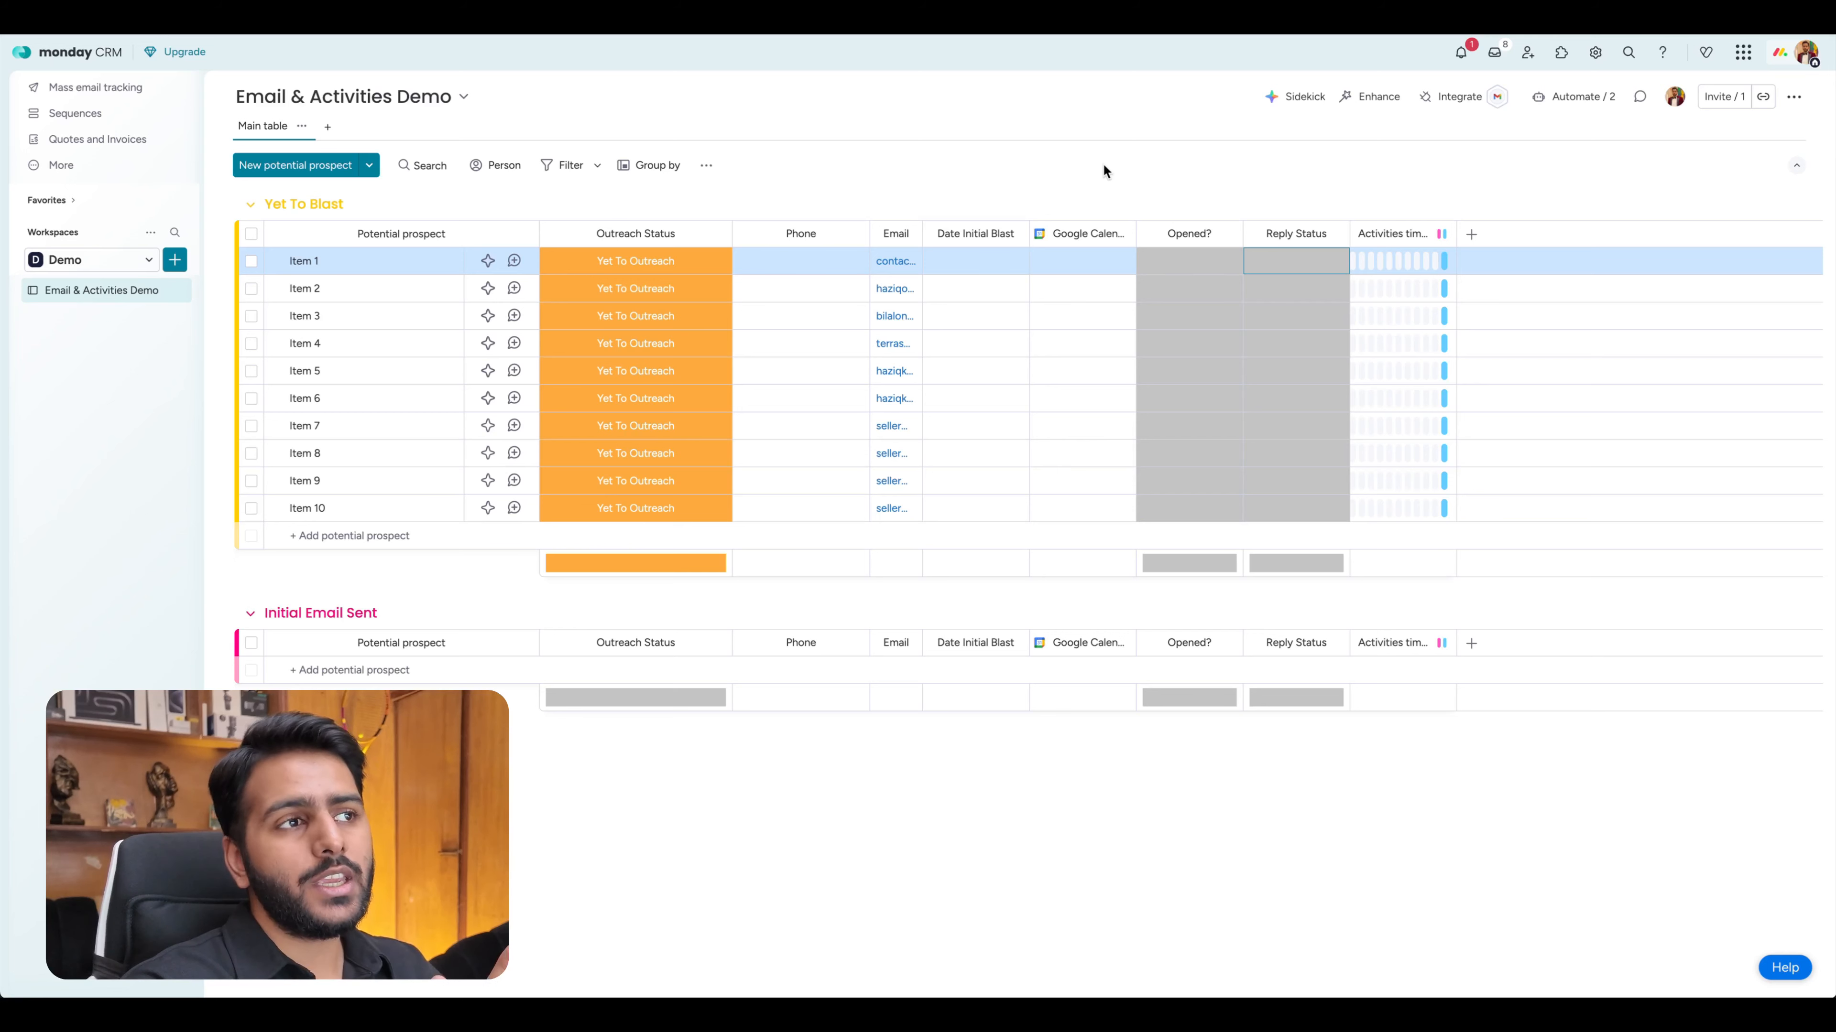
click(1295, 262)
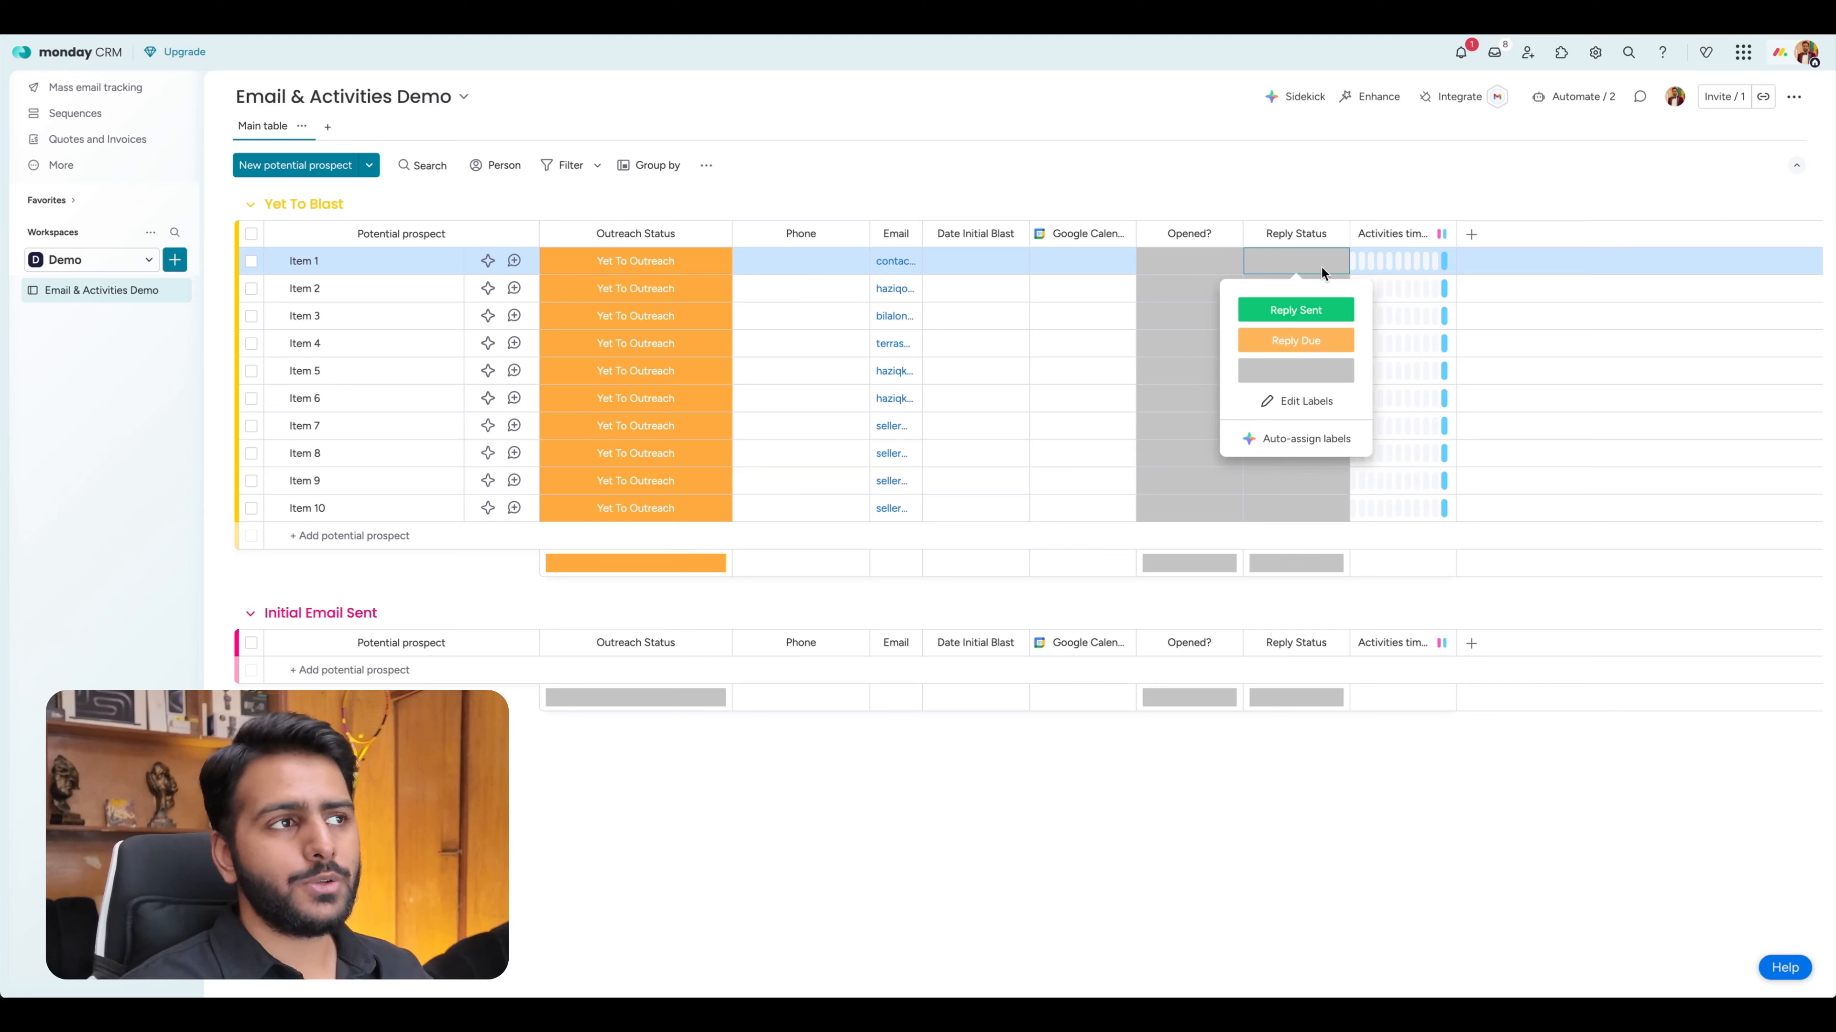
Search templates for "when incoming emai" and create an automation changing Reply Status to Reply Due when incoming email is received from the Email column.
click(1576, 96)
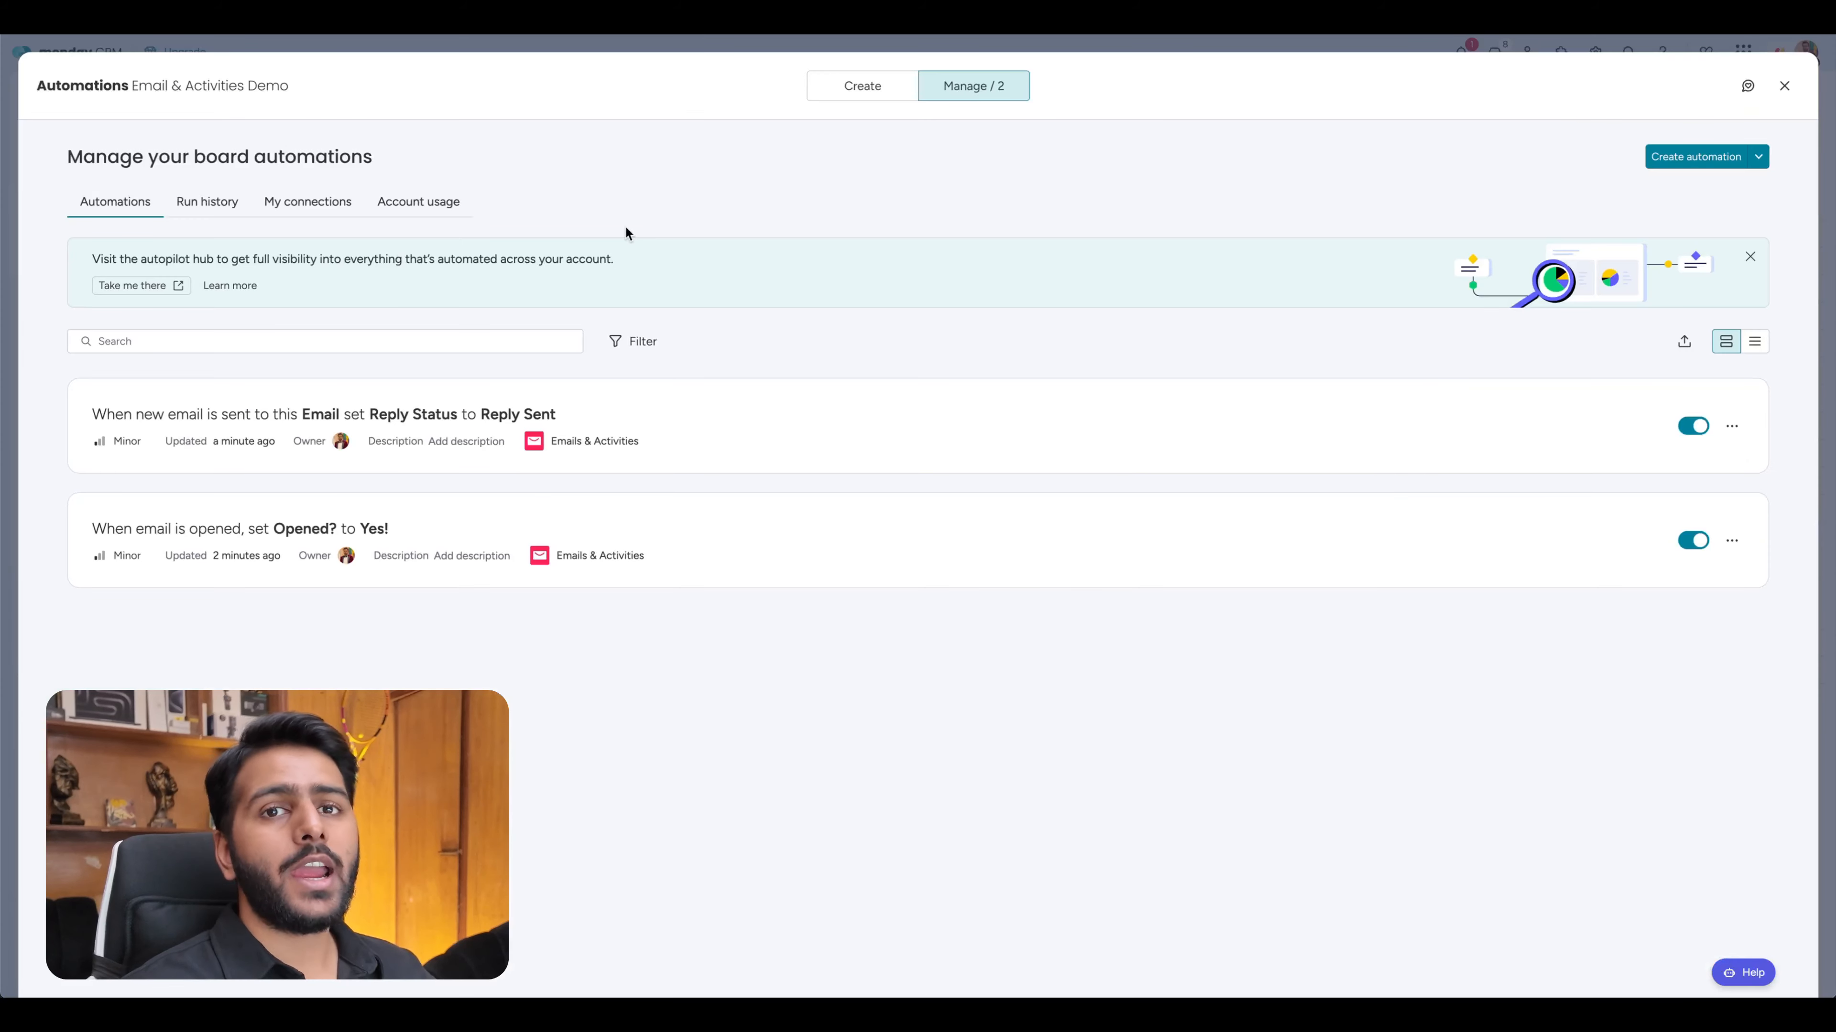
click(866, 97)
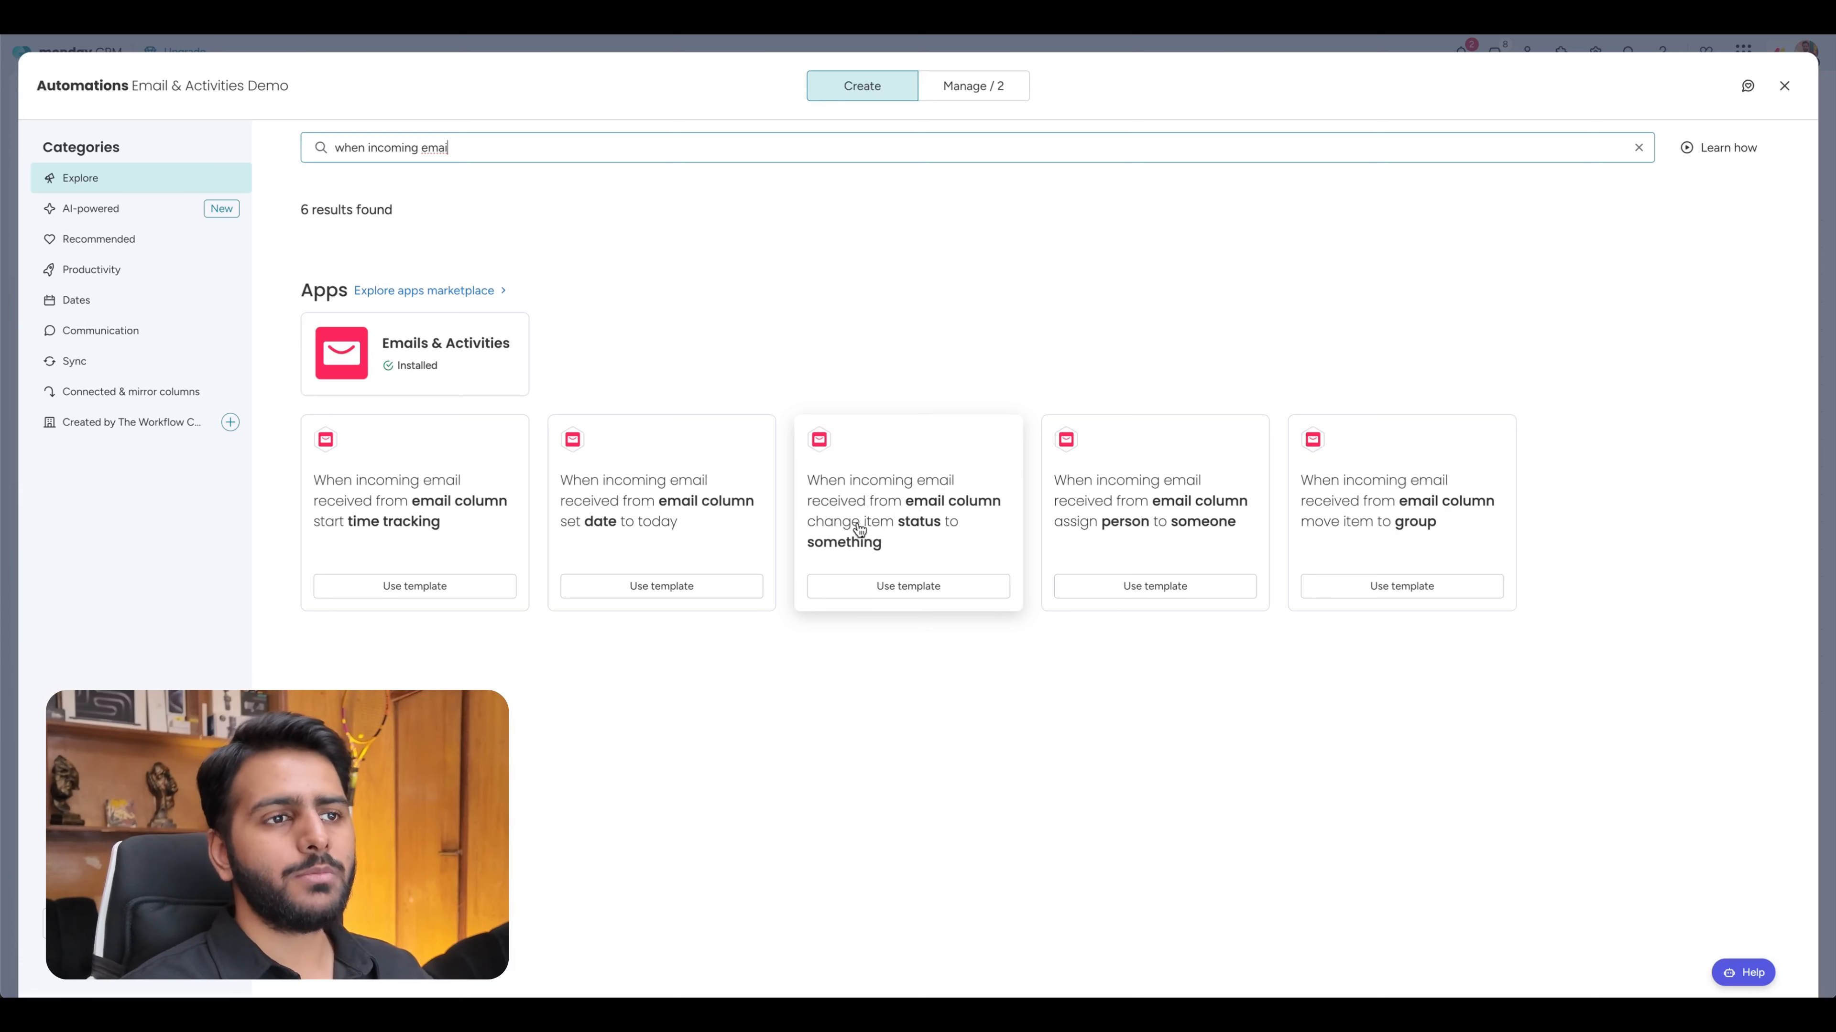
click(895, 587)
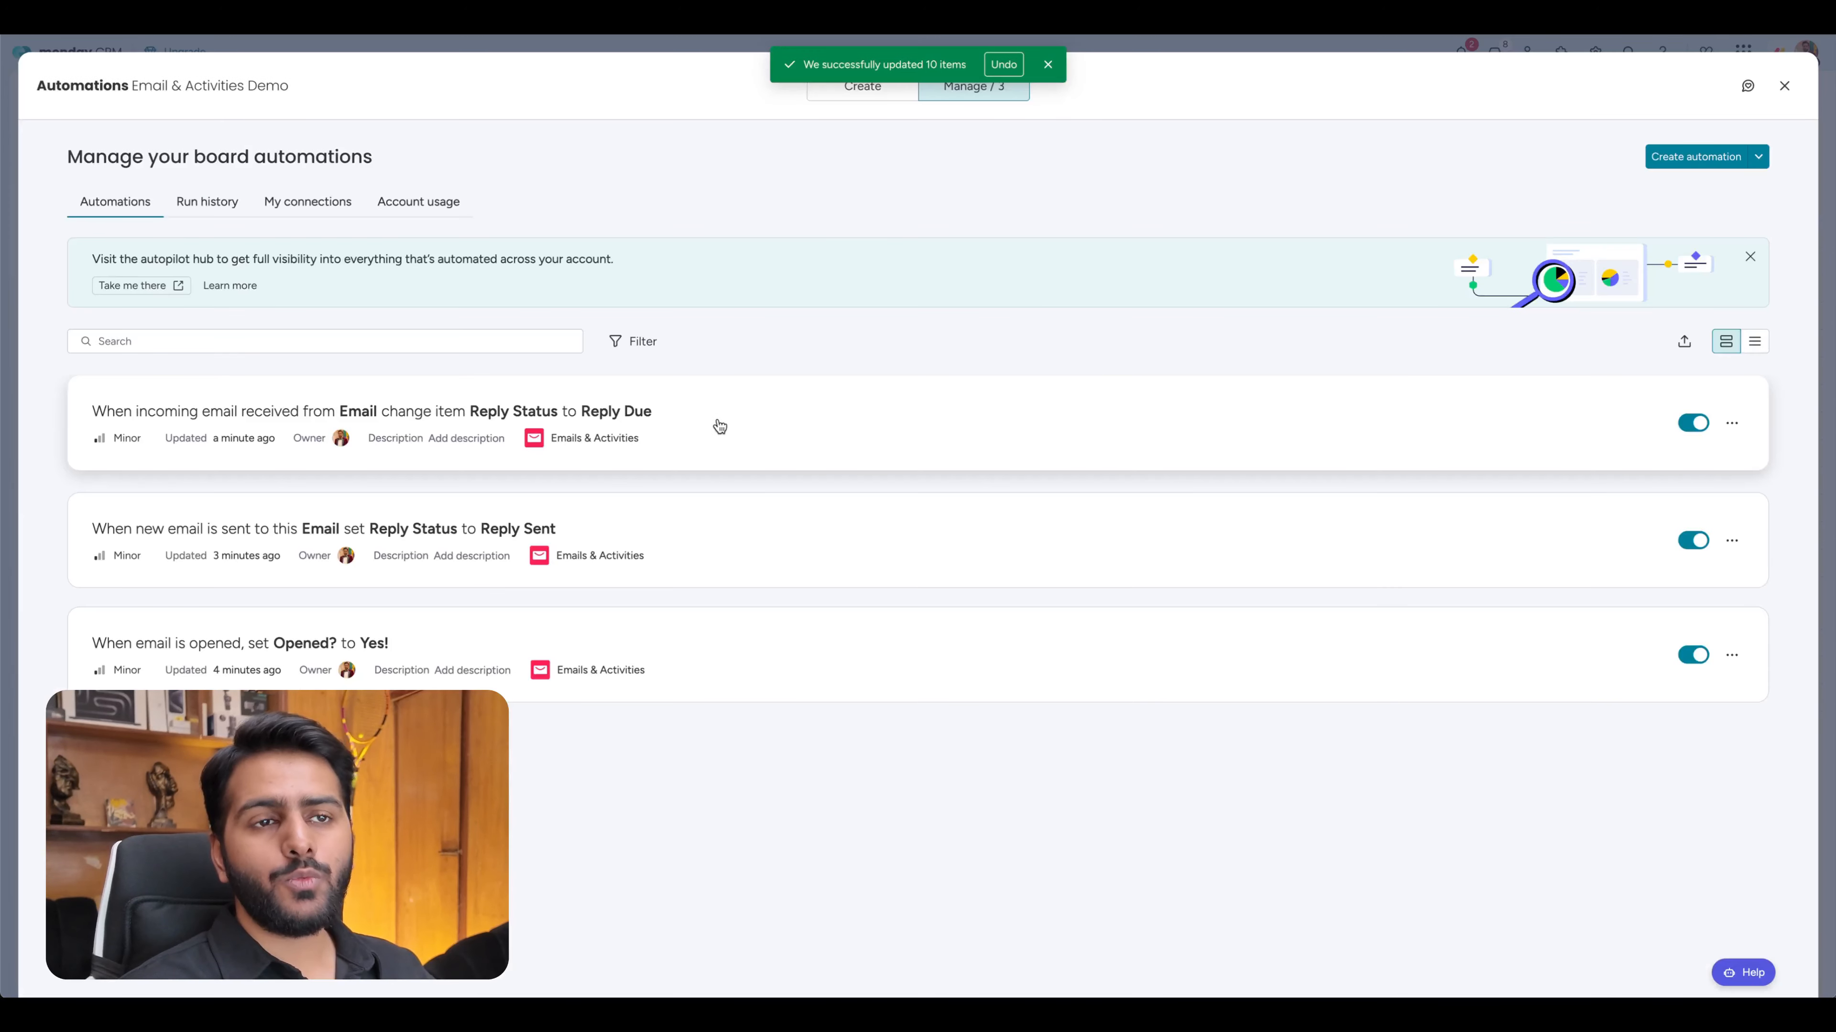
key(Escape)
Recheck Item 1's Reply Status labels, and open the Emails & Activities app's automation templates by searching for "email and acti".
click(1294, 261)
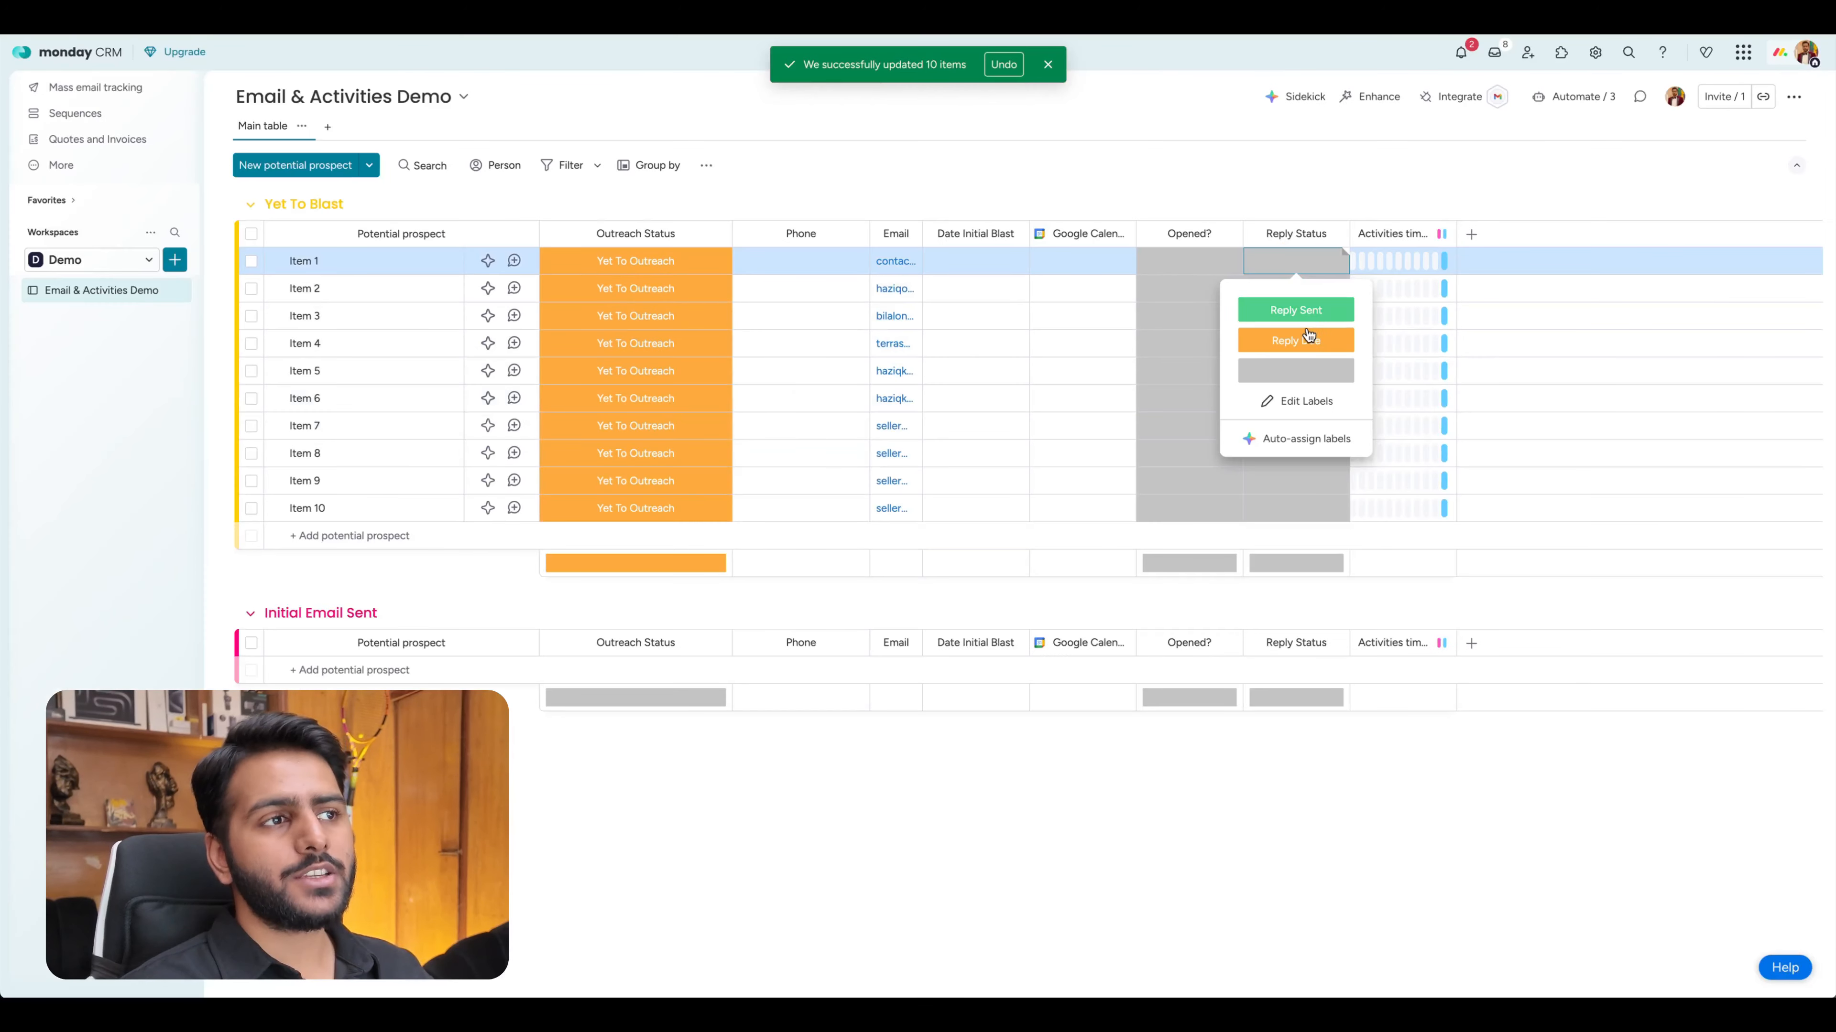
click(1574, 96)
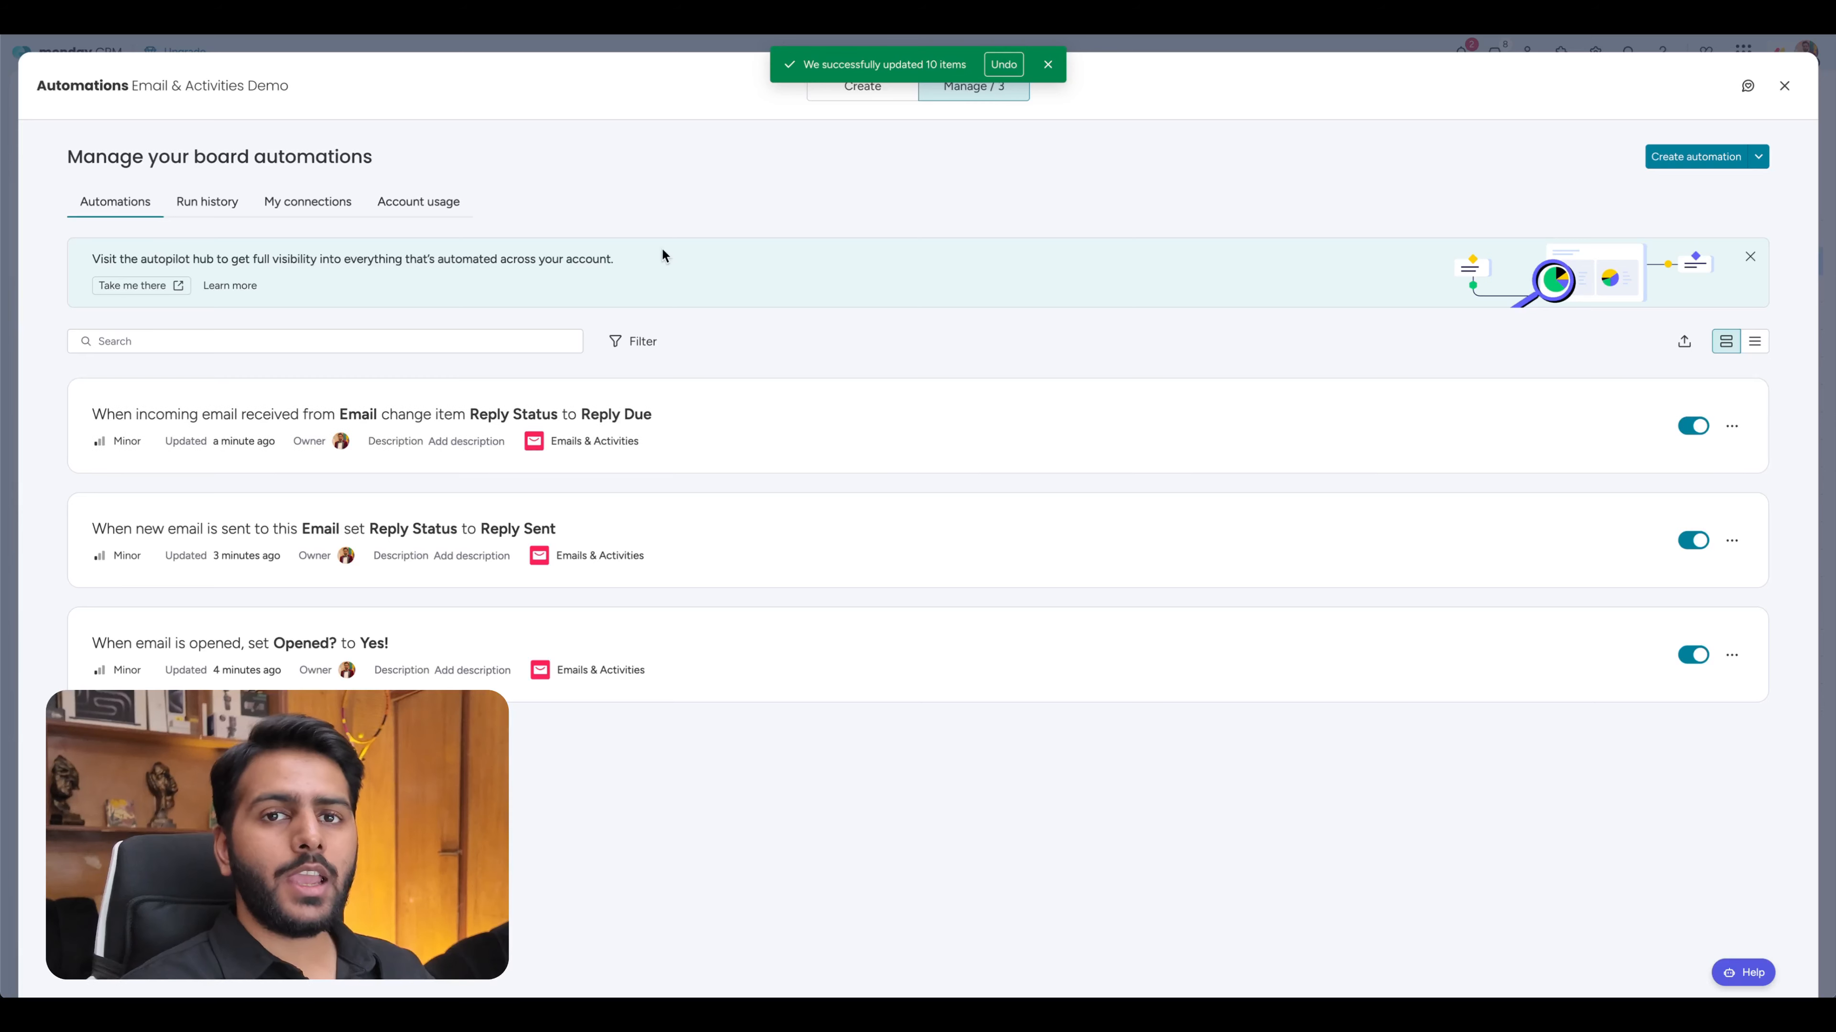
click(856, 93)
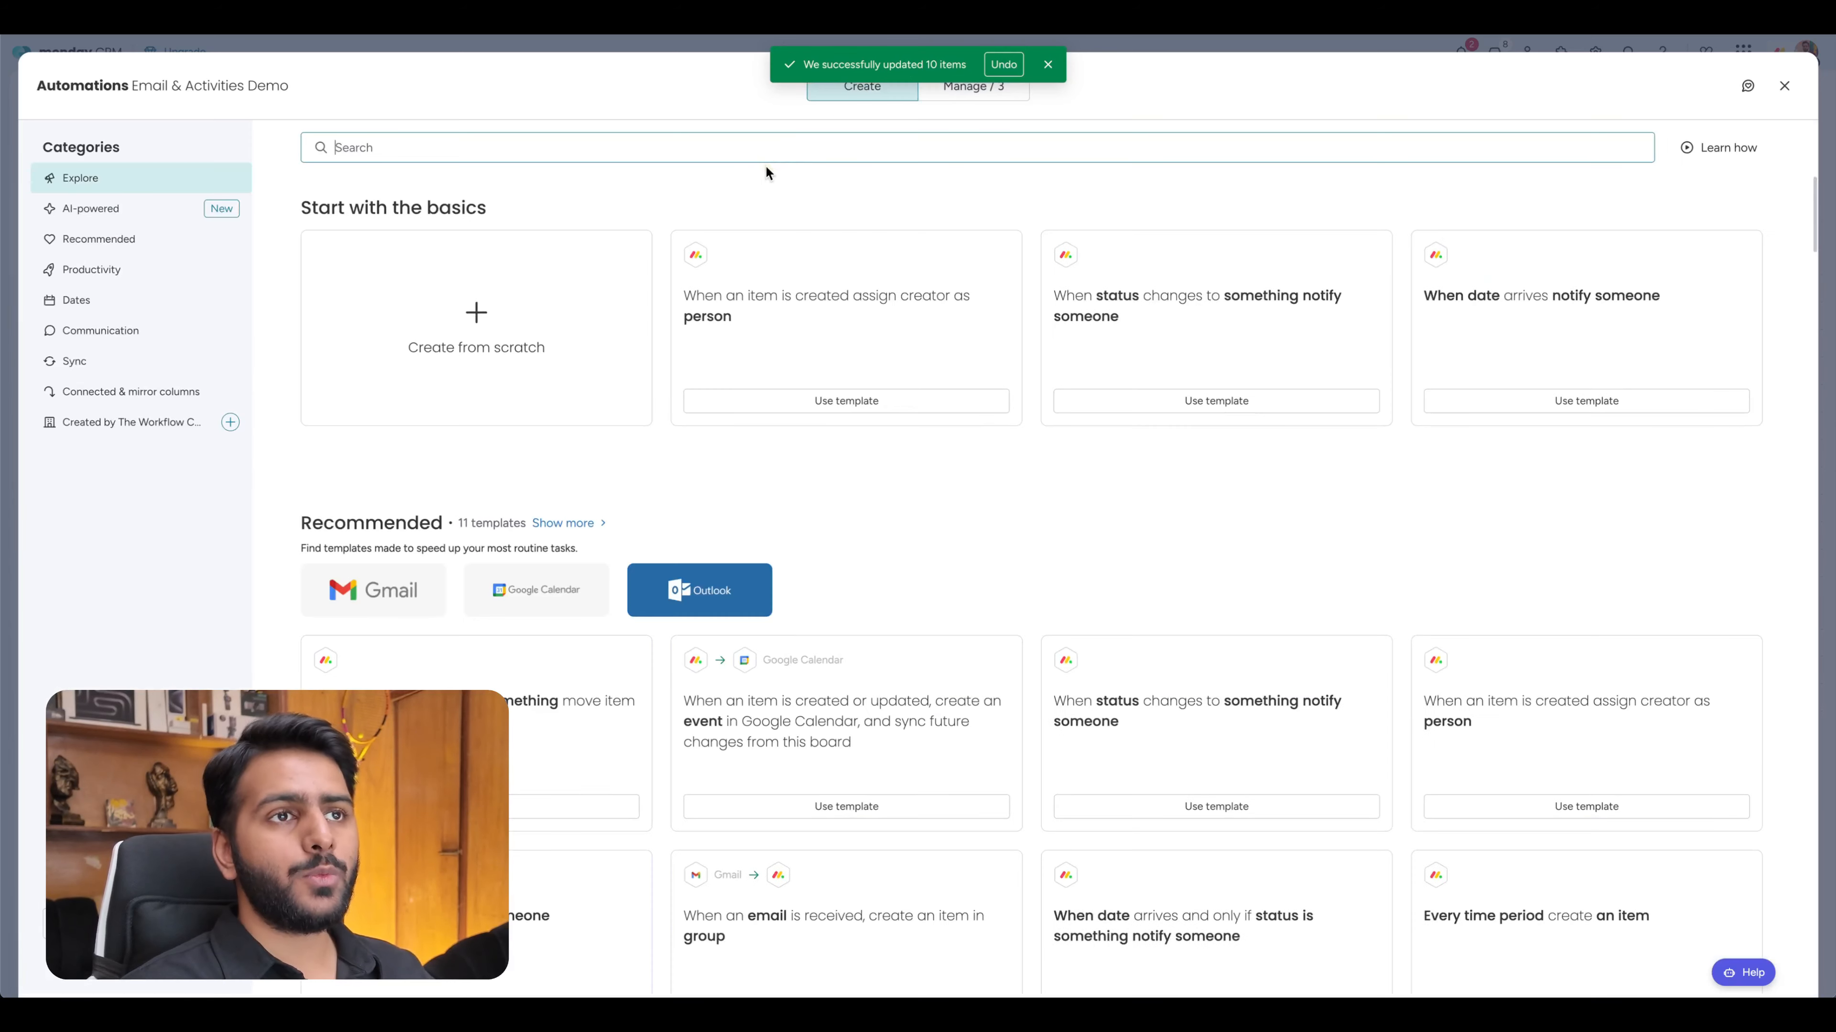
text(a)
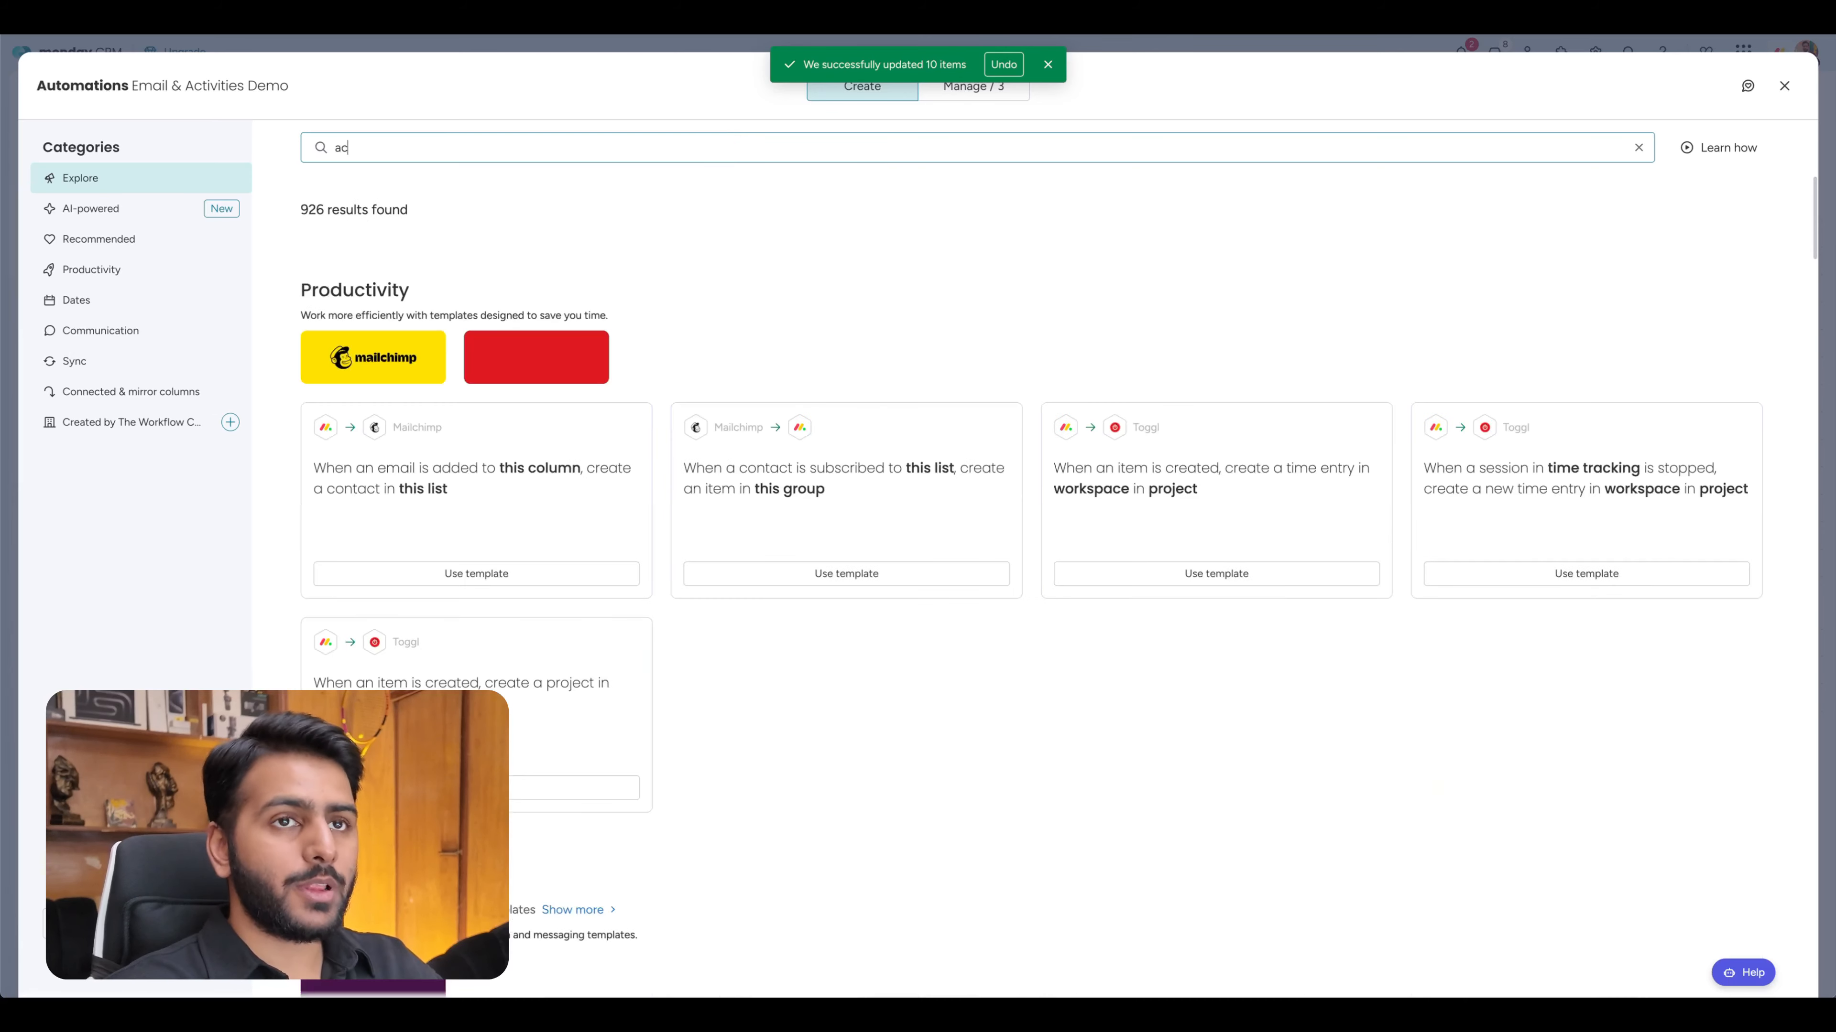
key(BackSpace)
text(email and acti)
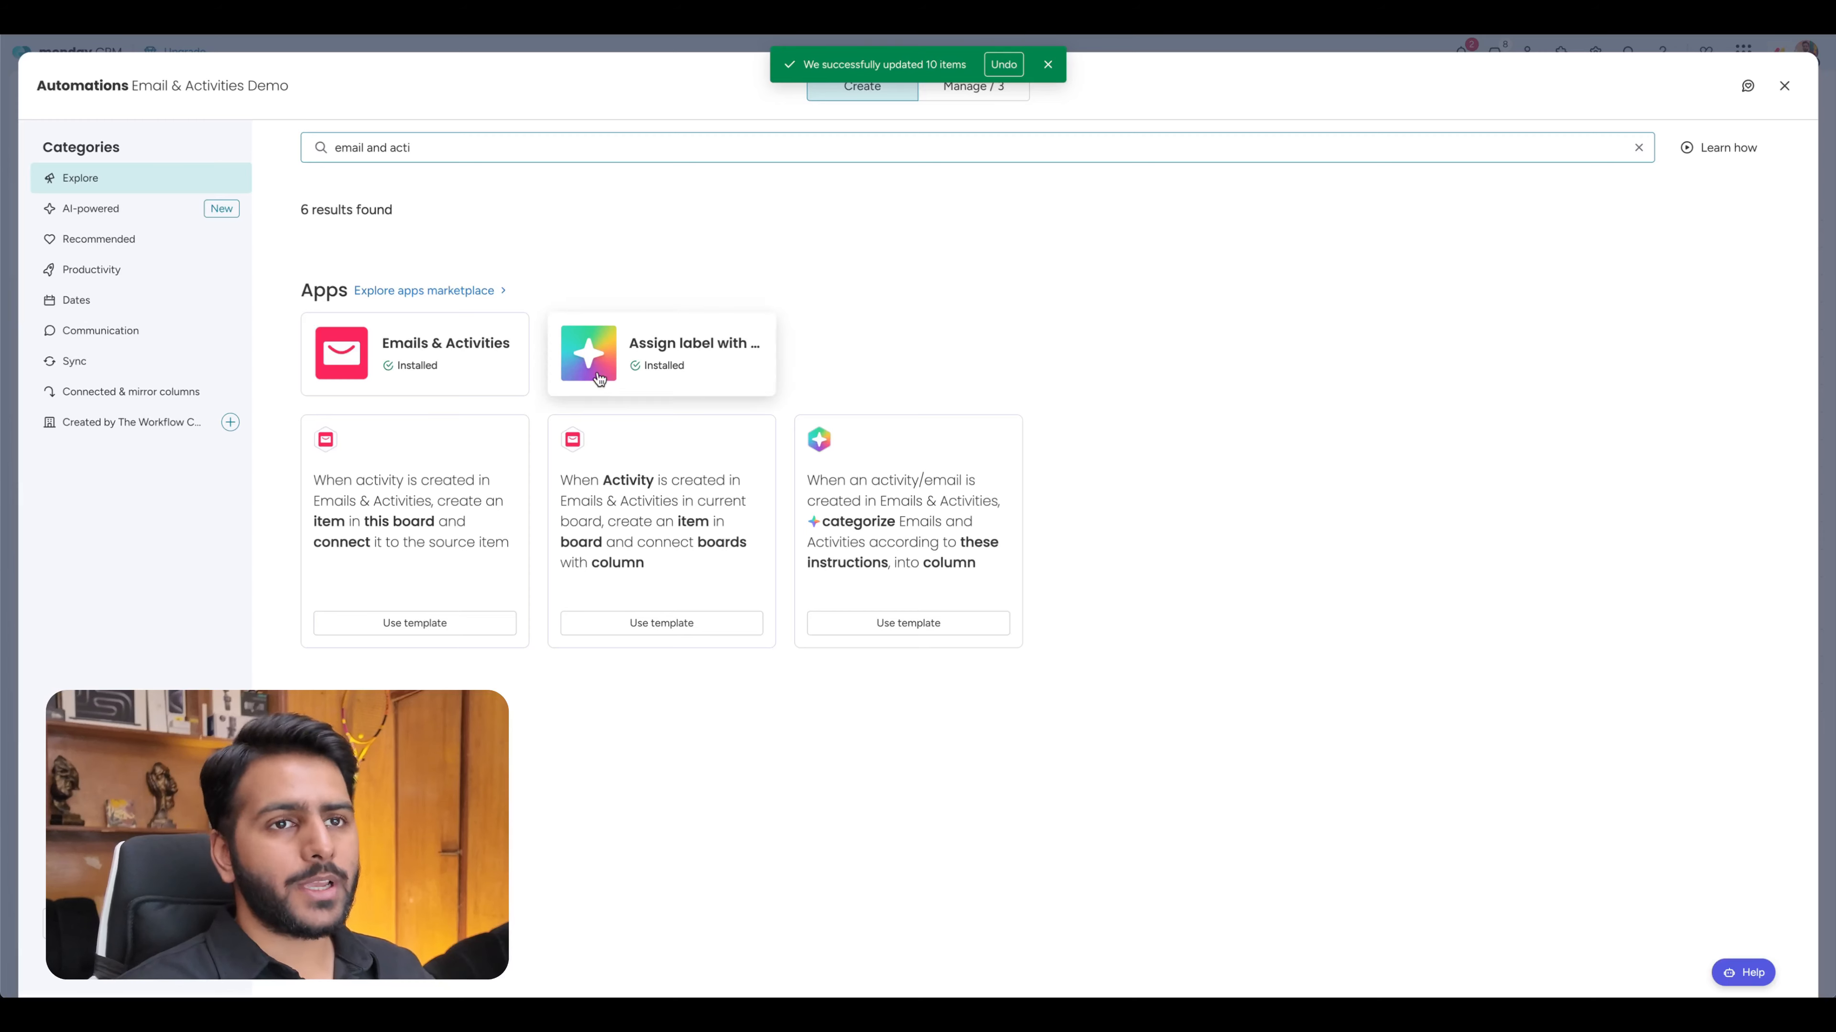
click(430, 361)
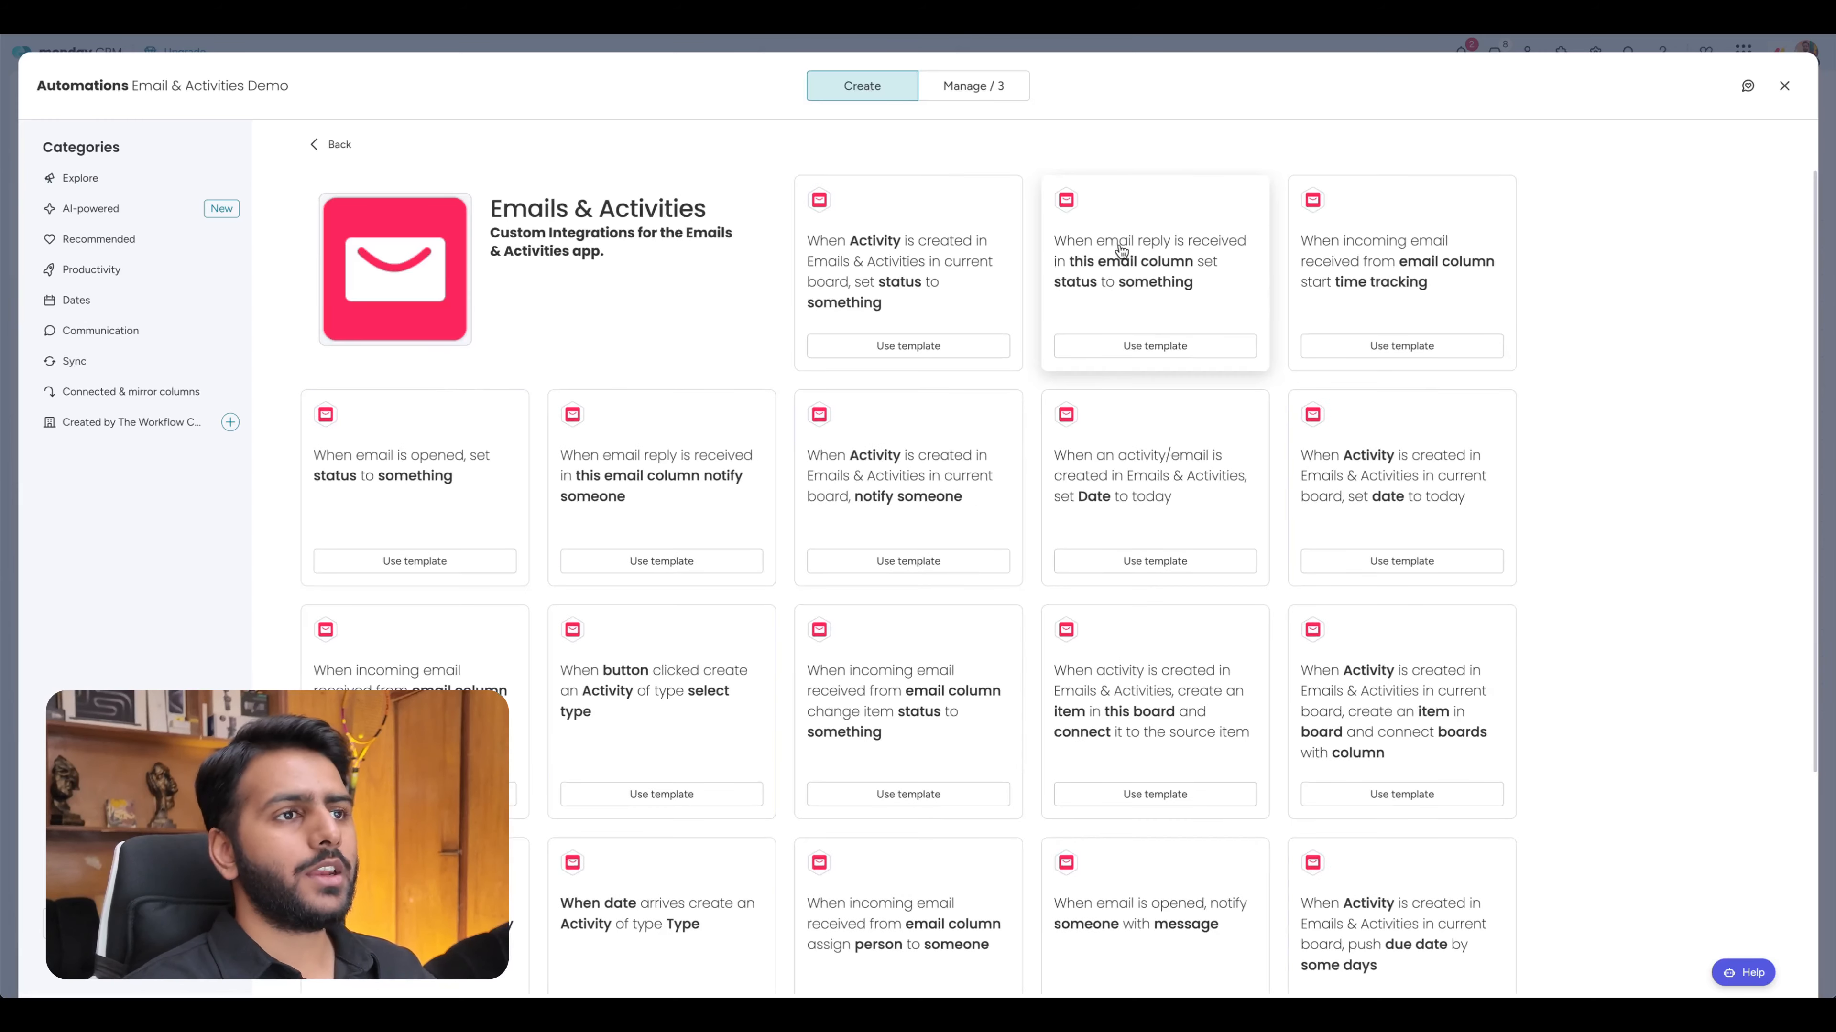
Create an automation that sets Reply Status to Reply Due when an email reply is received in the Email column, and return to the board.
click(1132, 344)
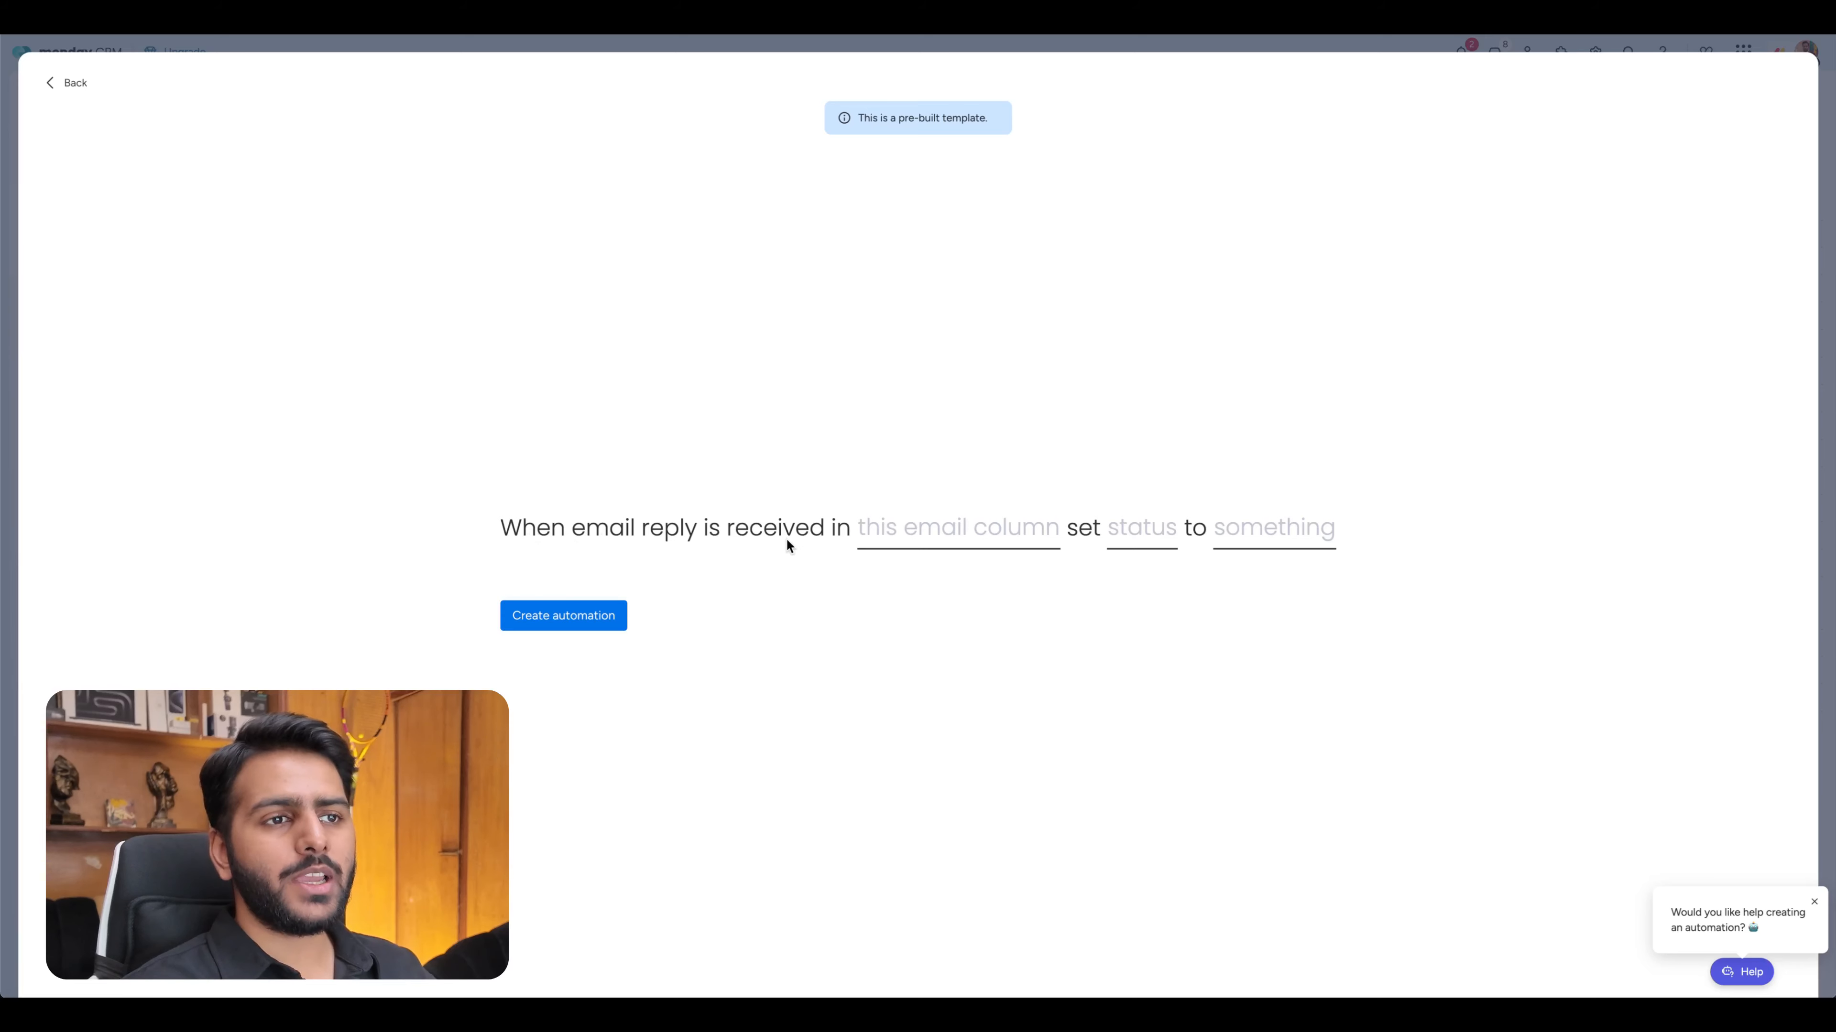
click(951, 526)
click(971, 596)
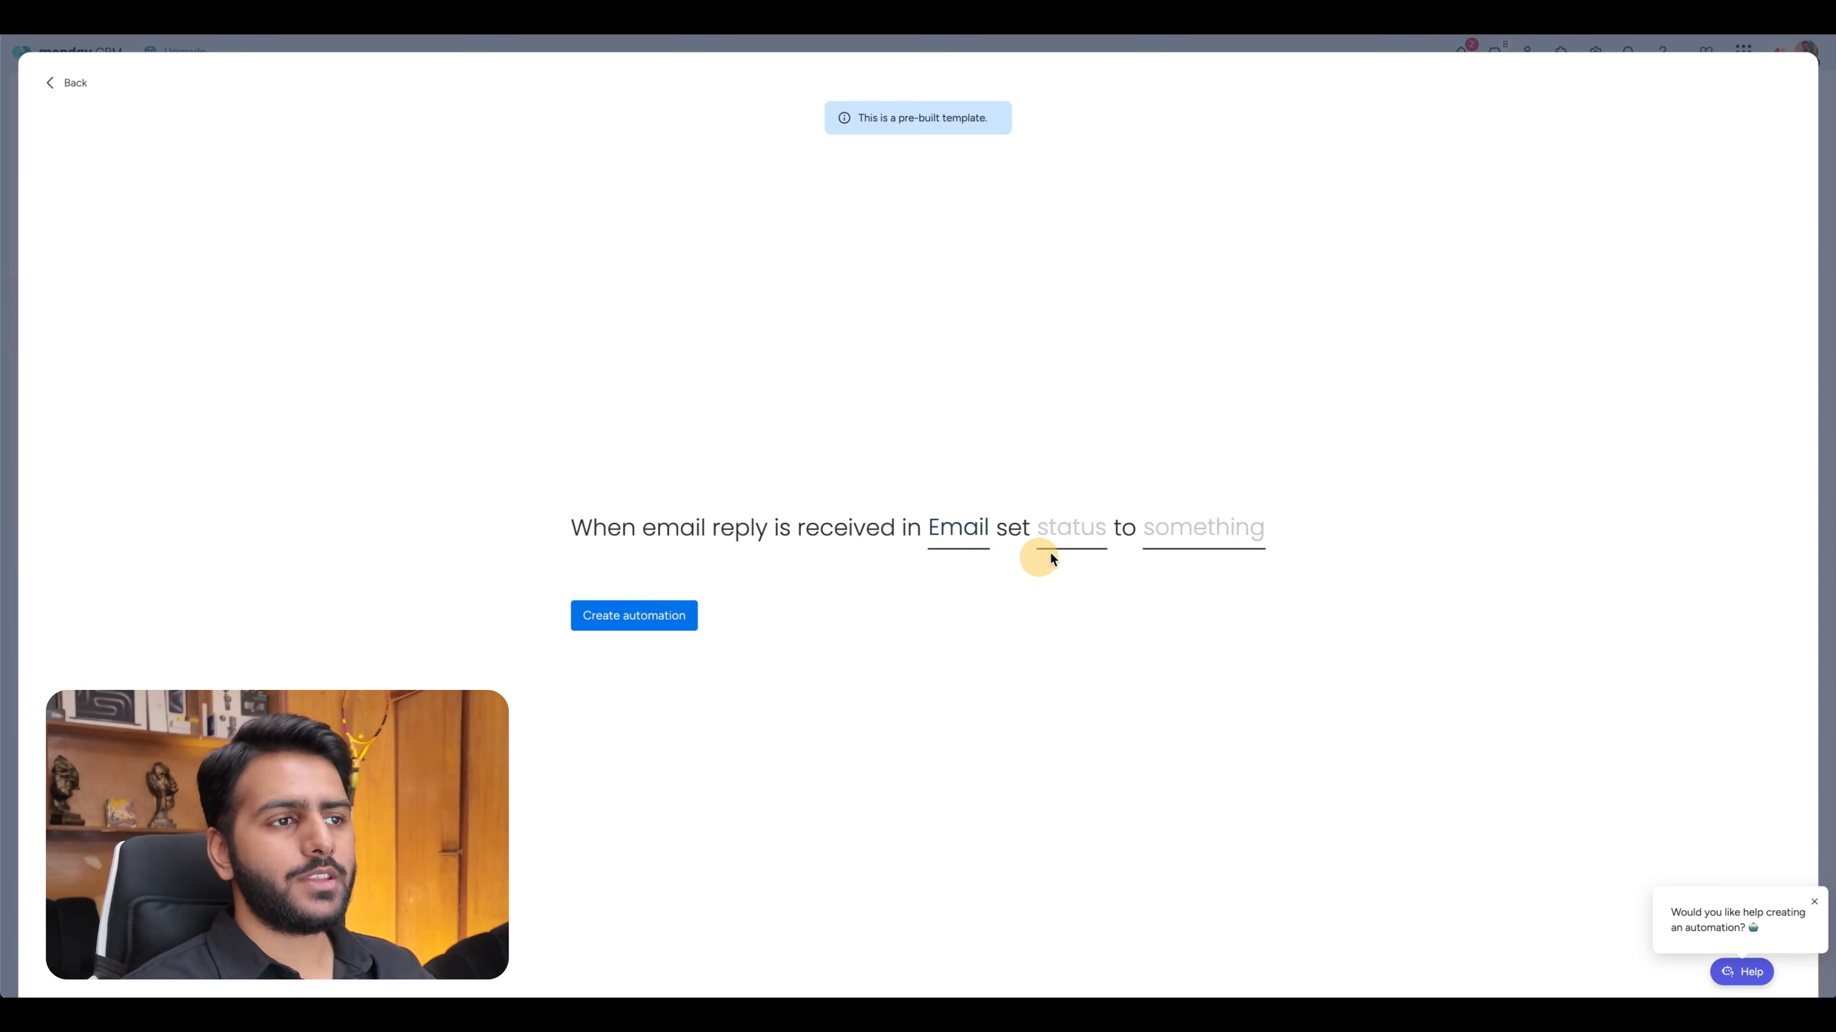
click(1095, 540)
click(1106, 655)
click(1231, 538)
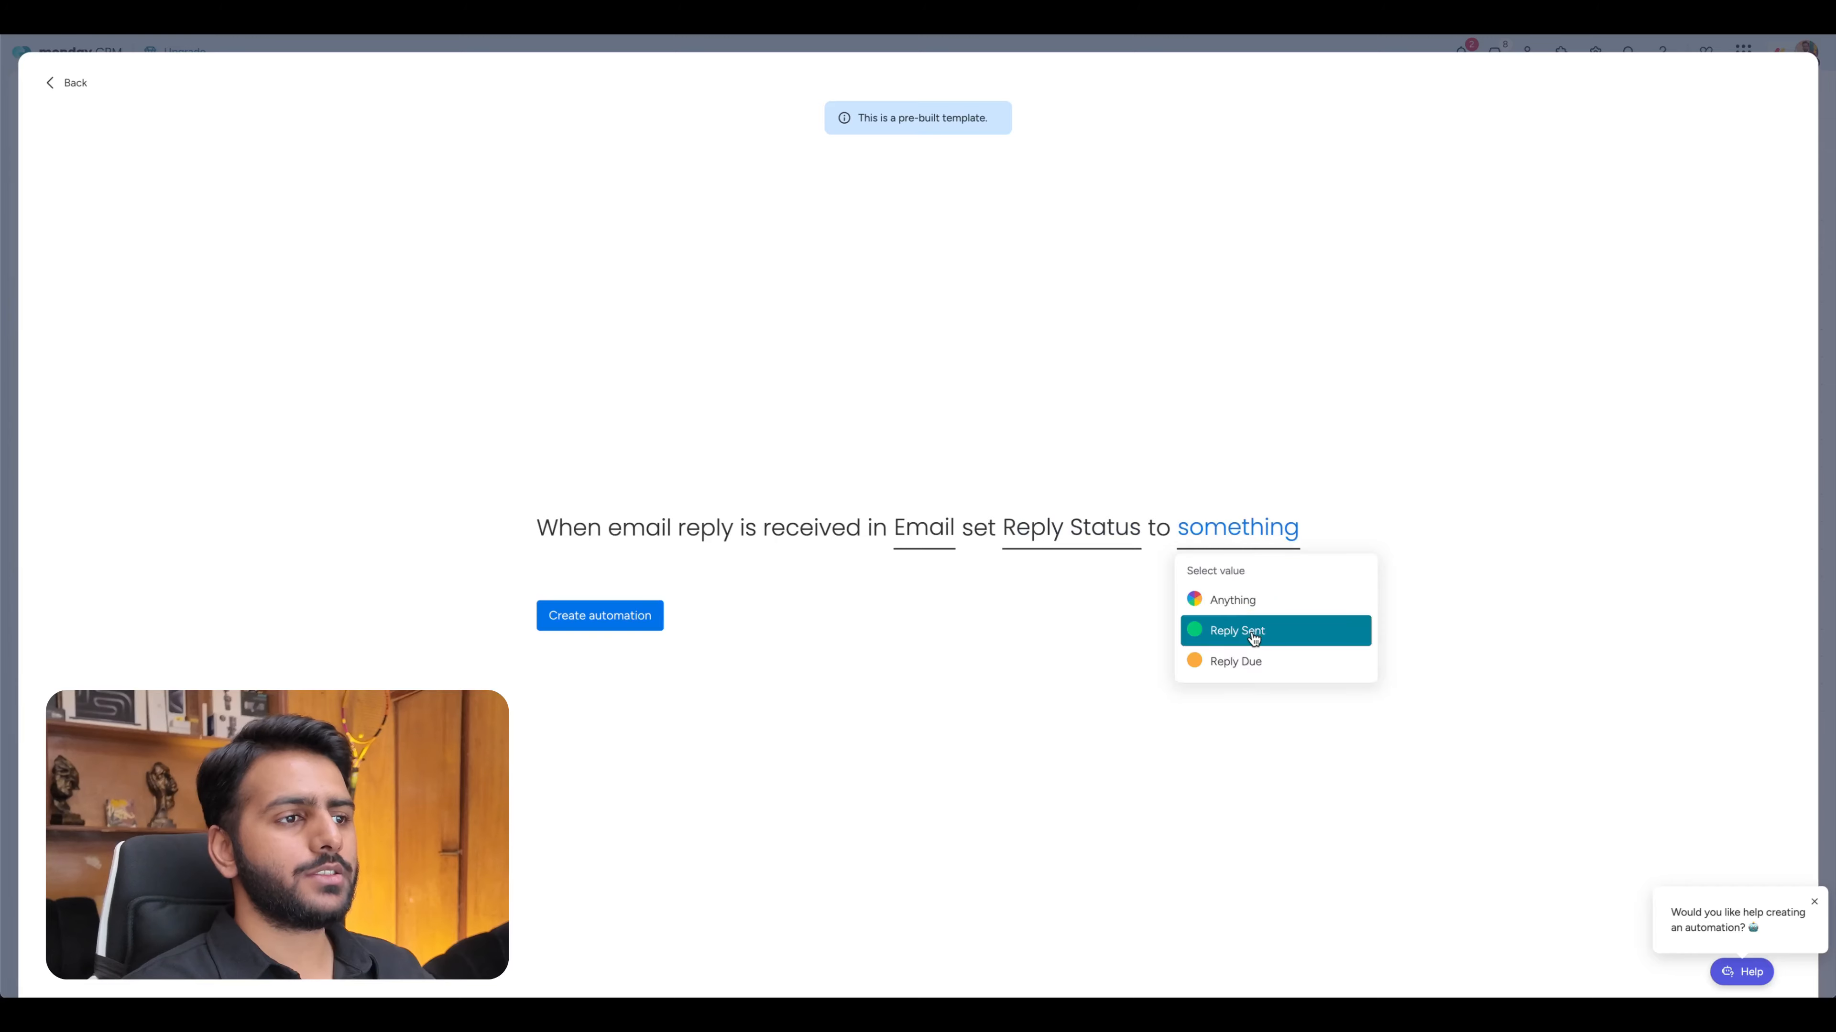
click(1248, 662)
click(636, 623)
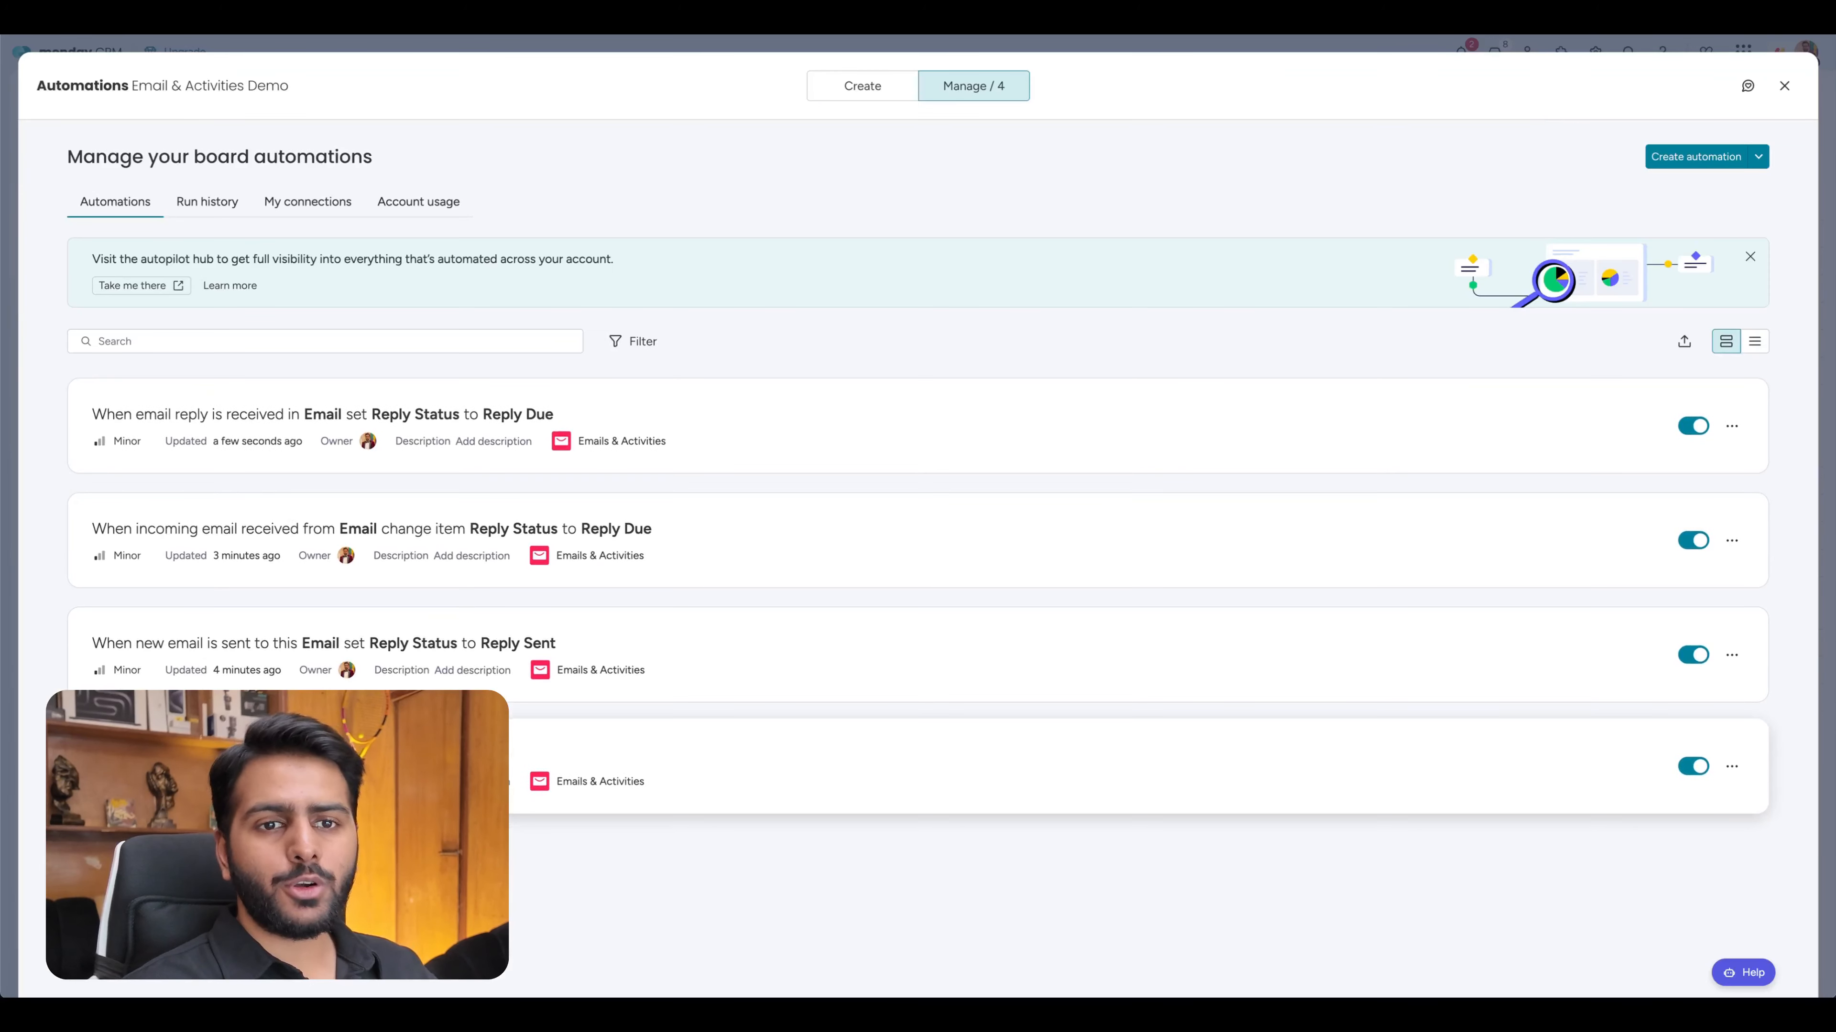
key(Escape)
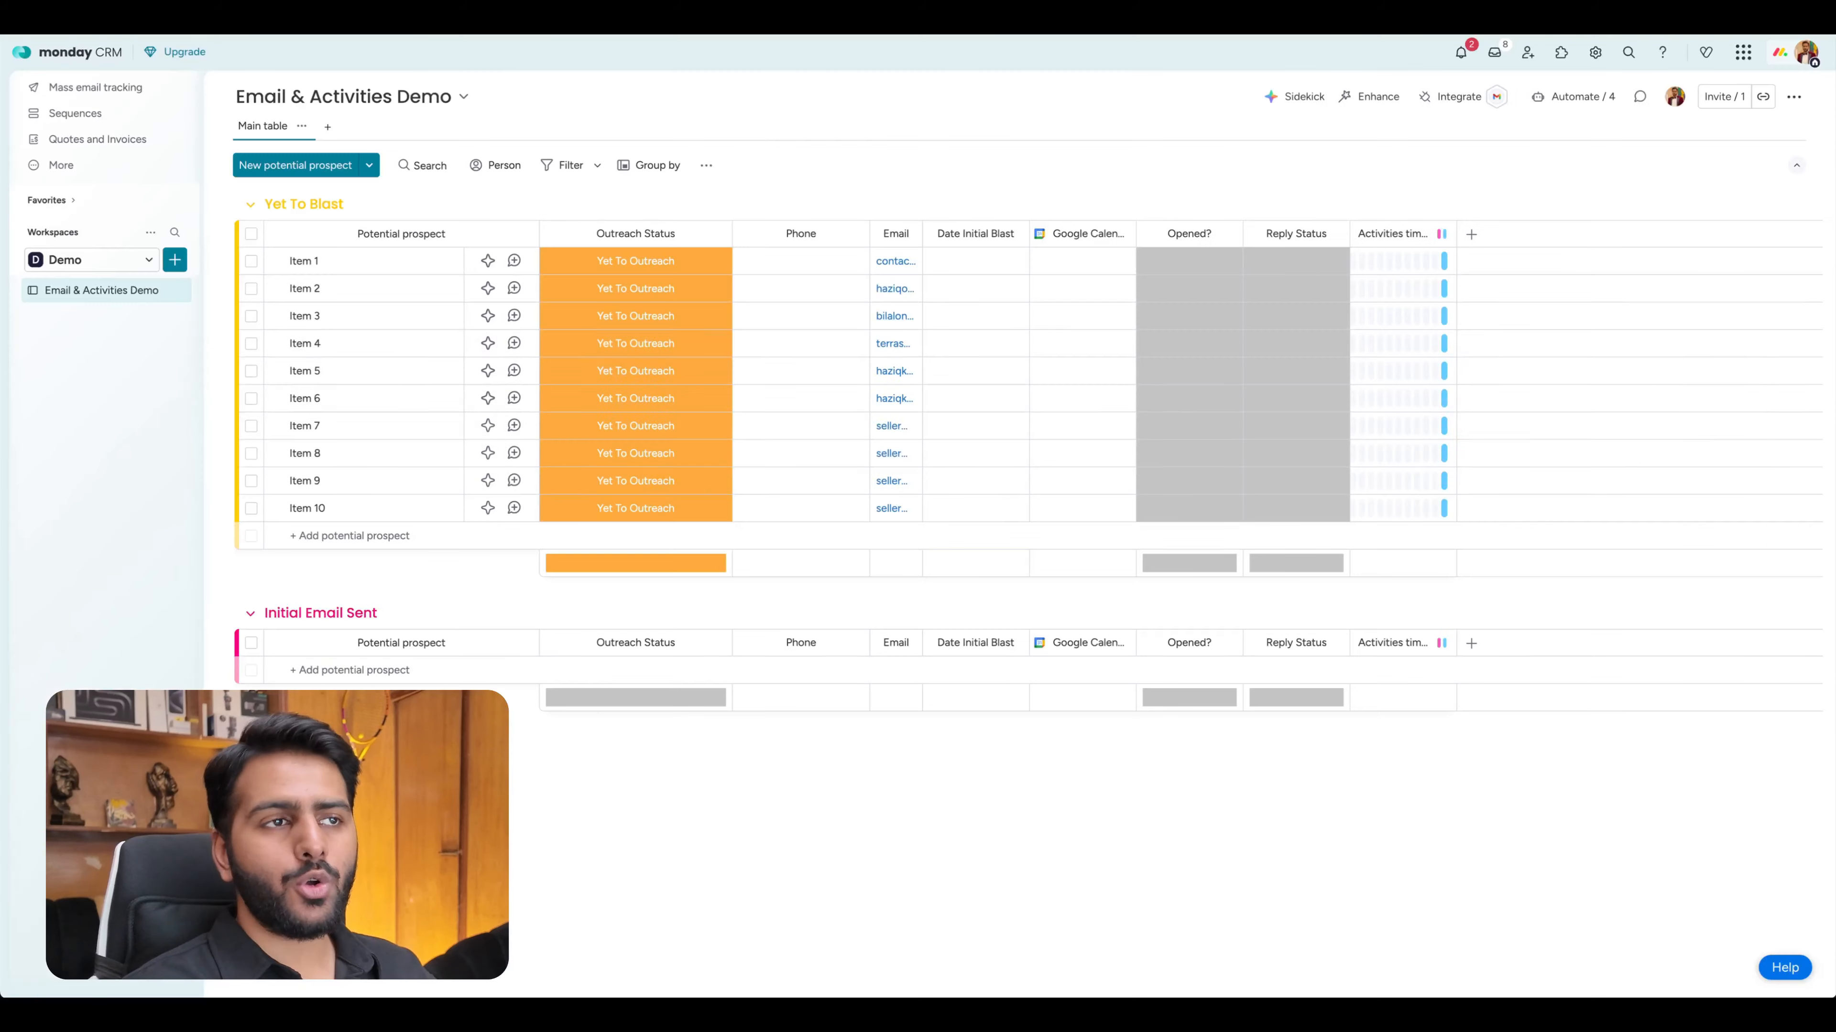
Compare Item 1's Opened? and Reply Status label options with the board's list of automations.
click(1188, 262)
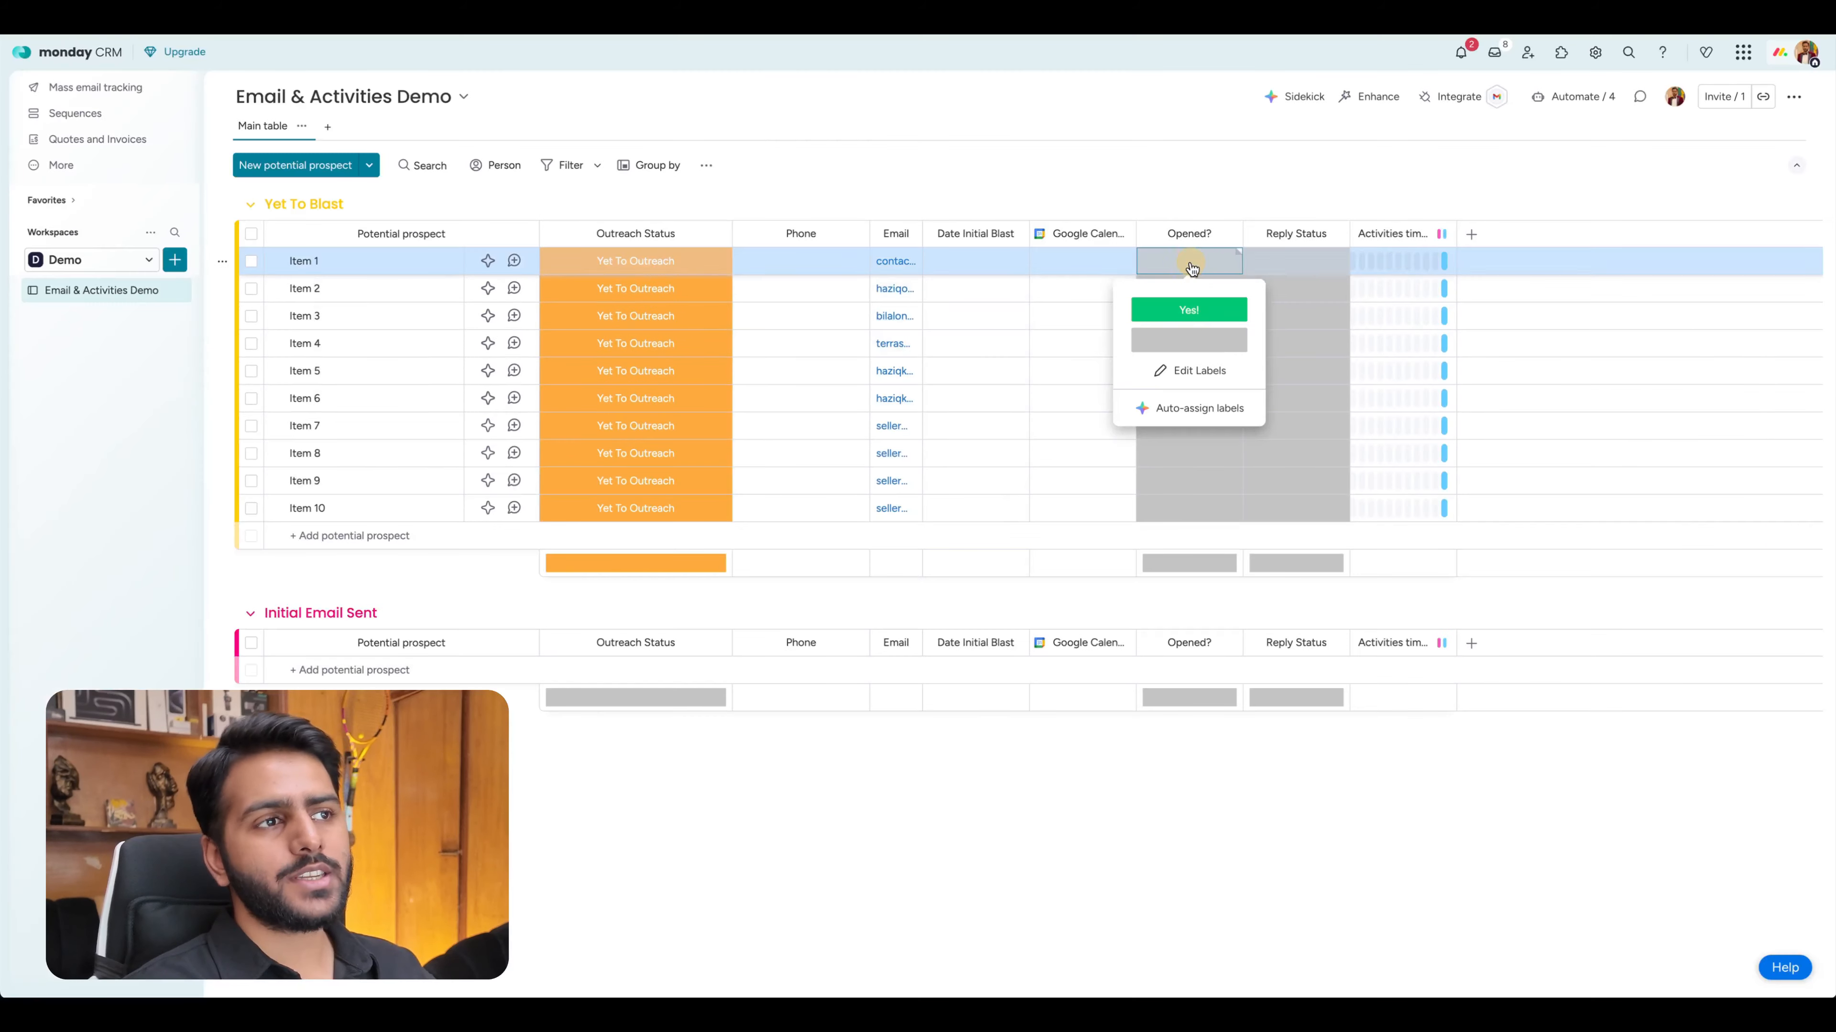
click(1576, 96)
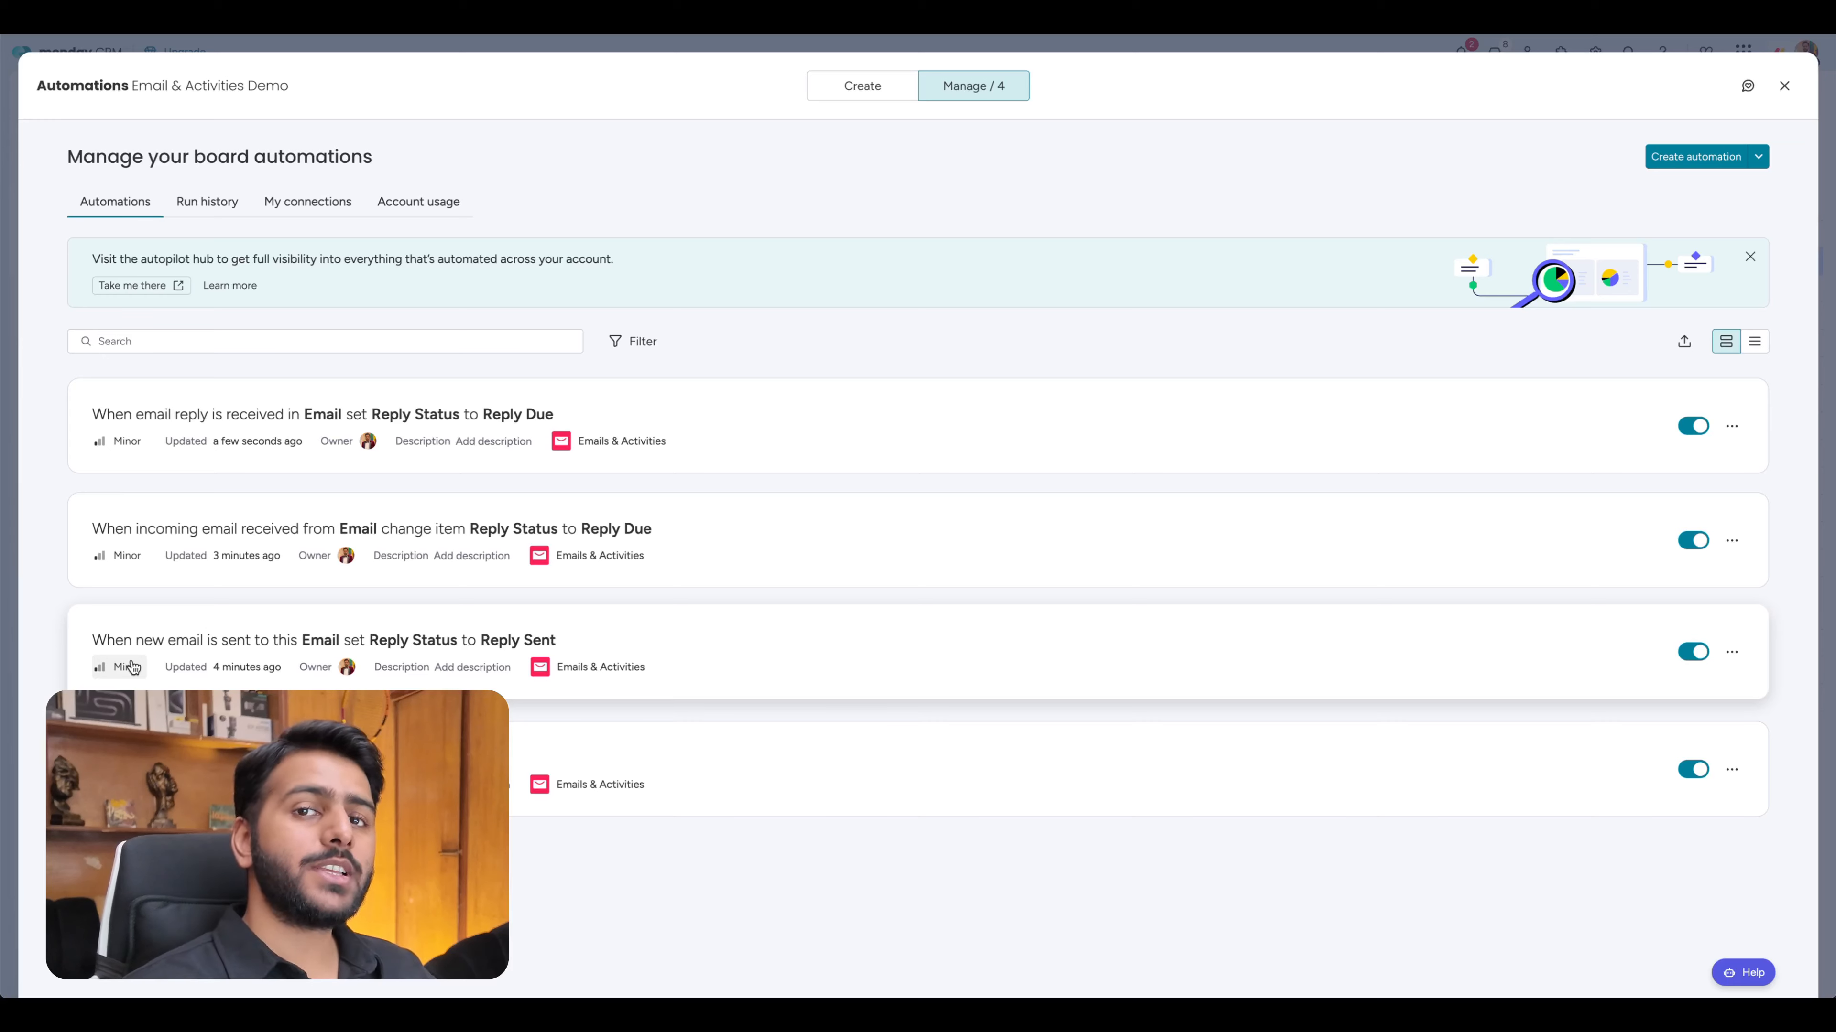
key(Escape)
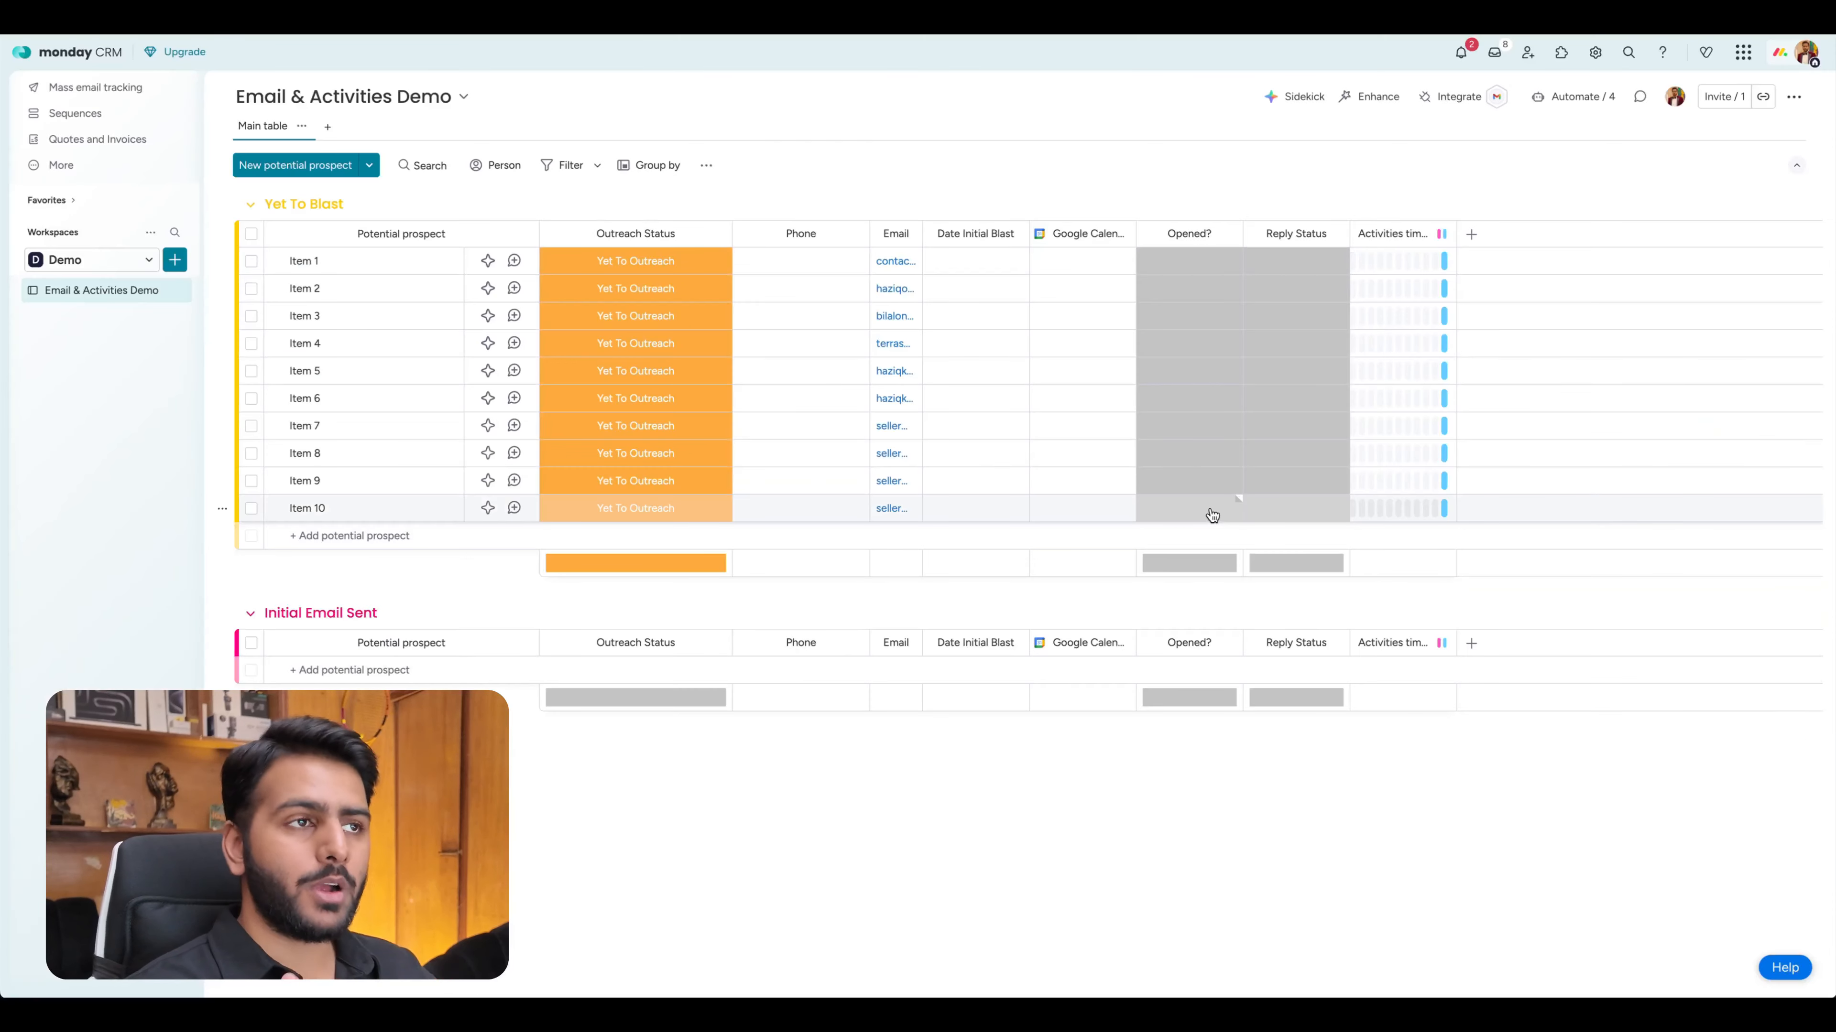
click(1274, 267)
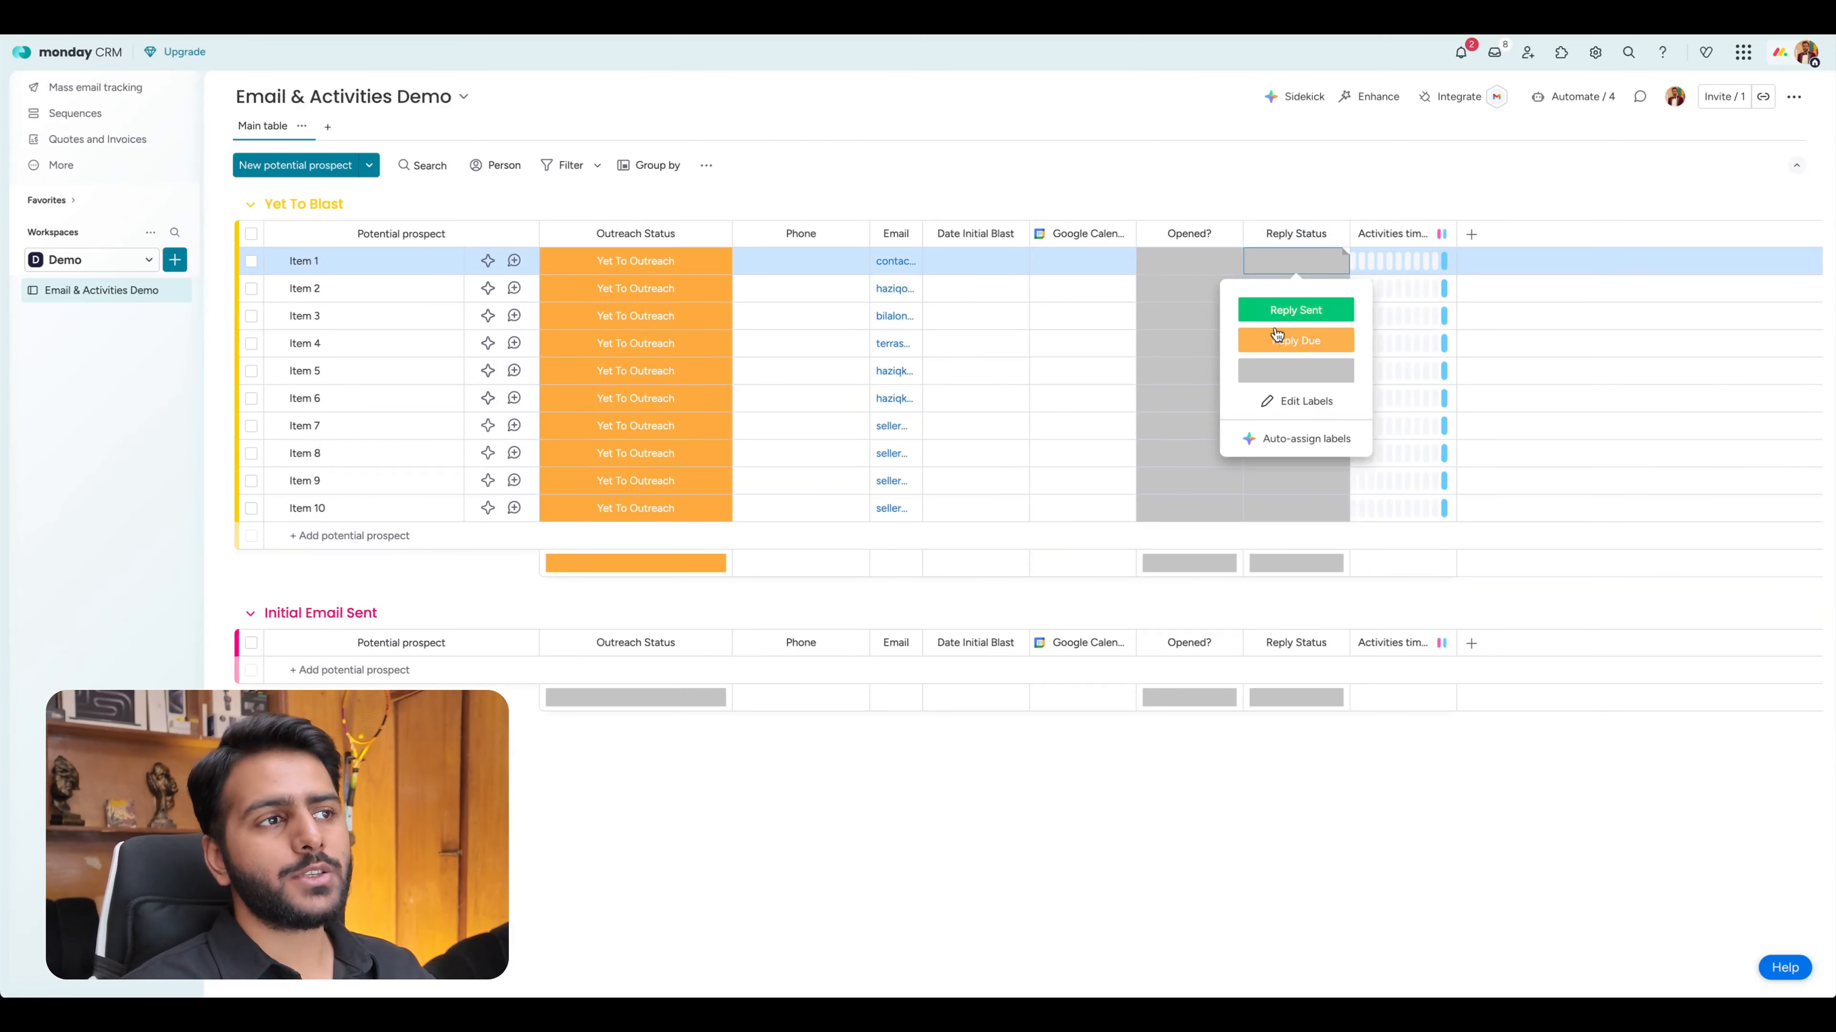
click(1553, 99)
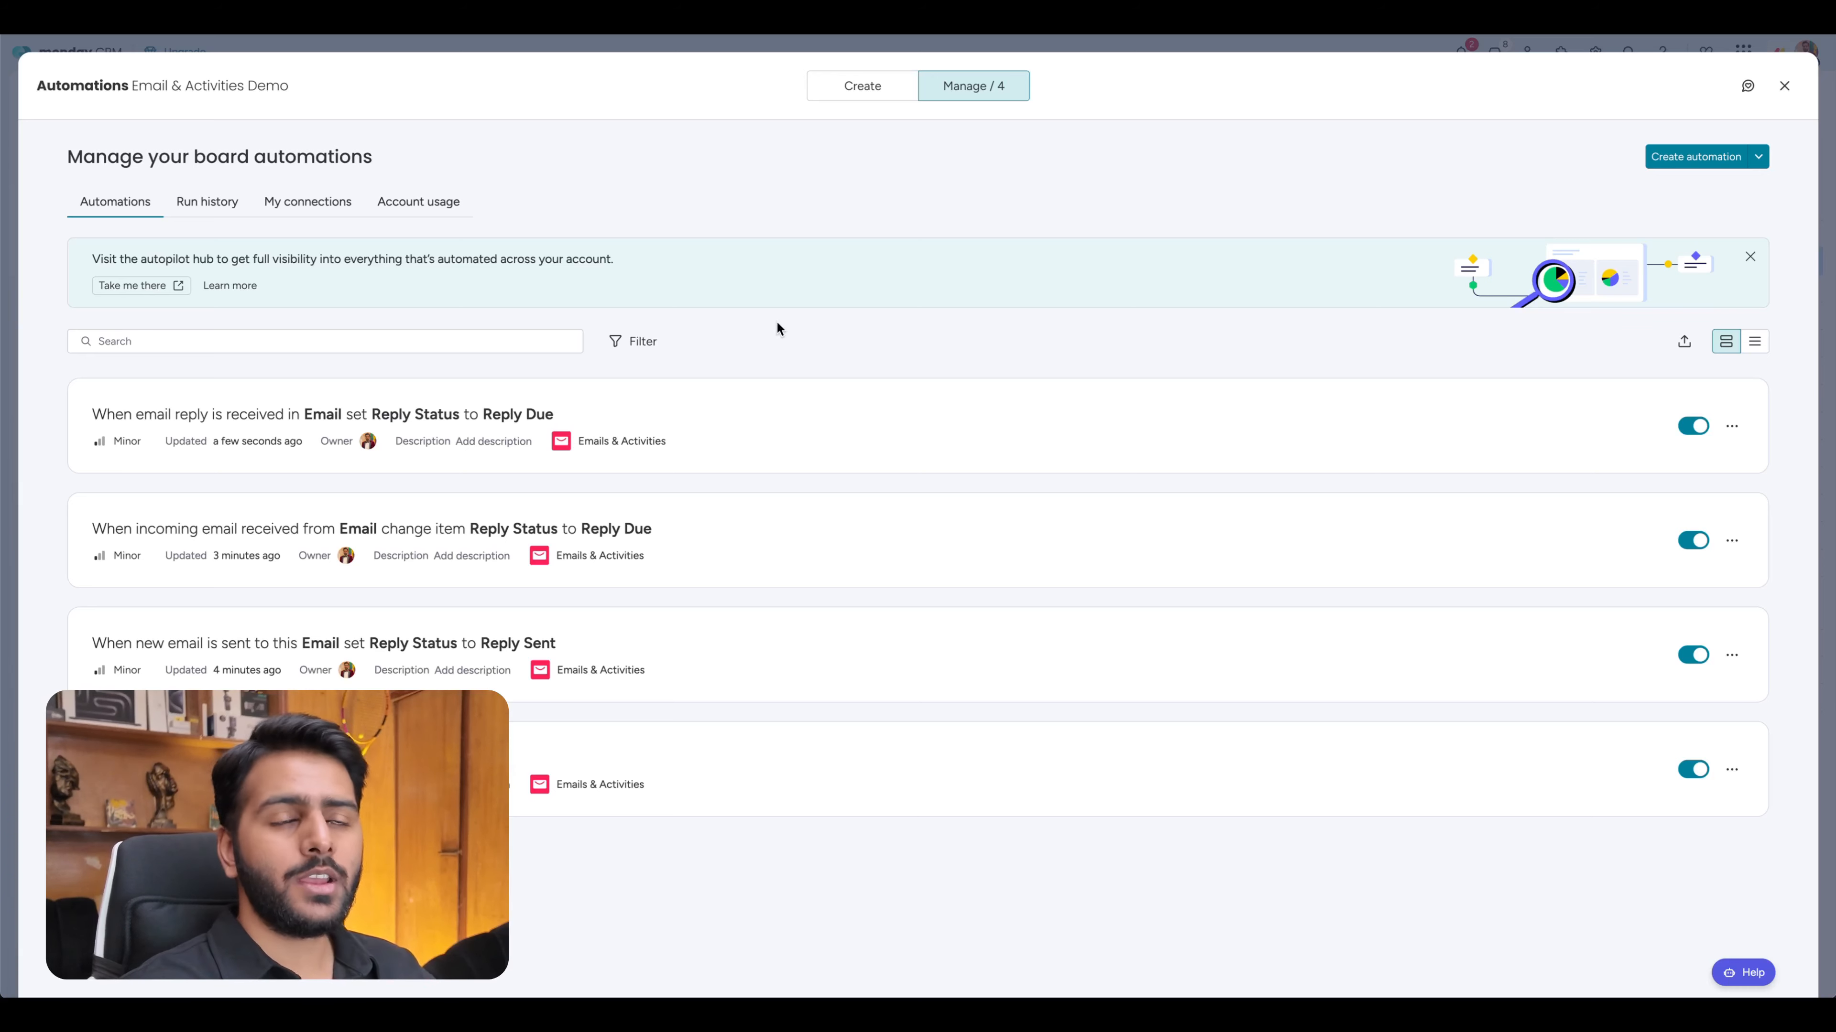
Return to the board from the automations list, review Item 2's sent emails, and check its Reply Status label.
click(1783, 86)
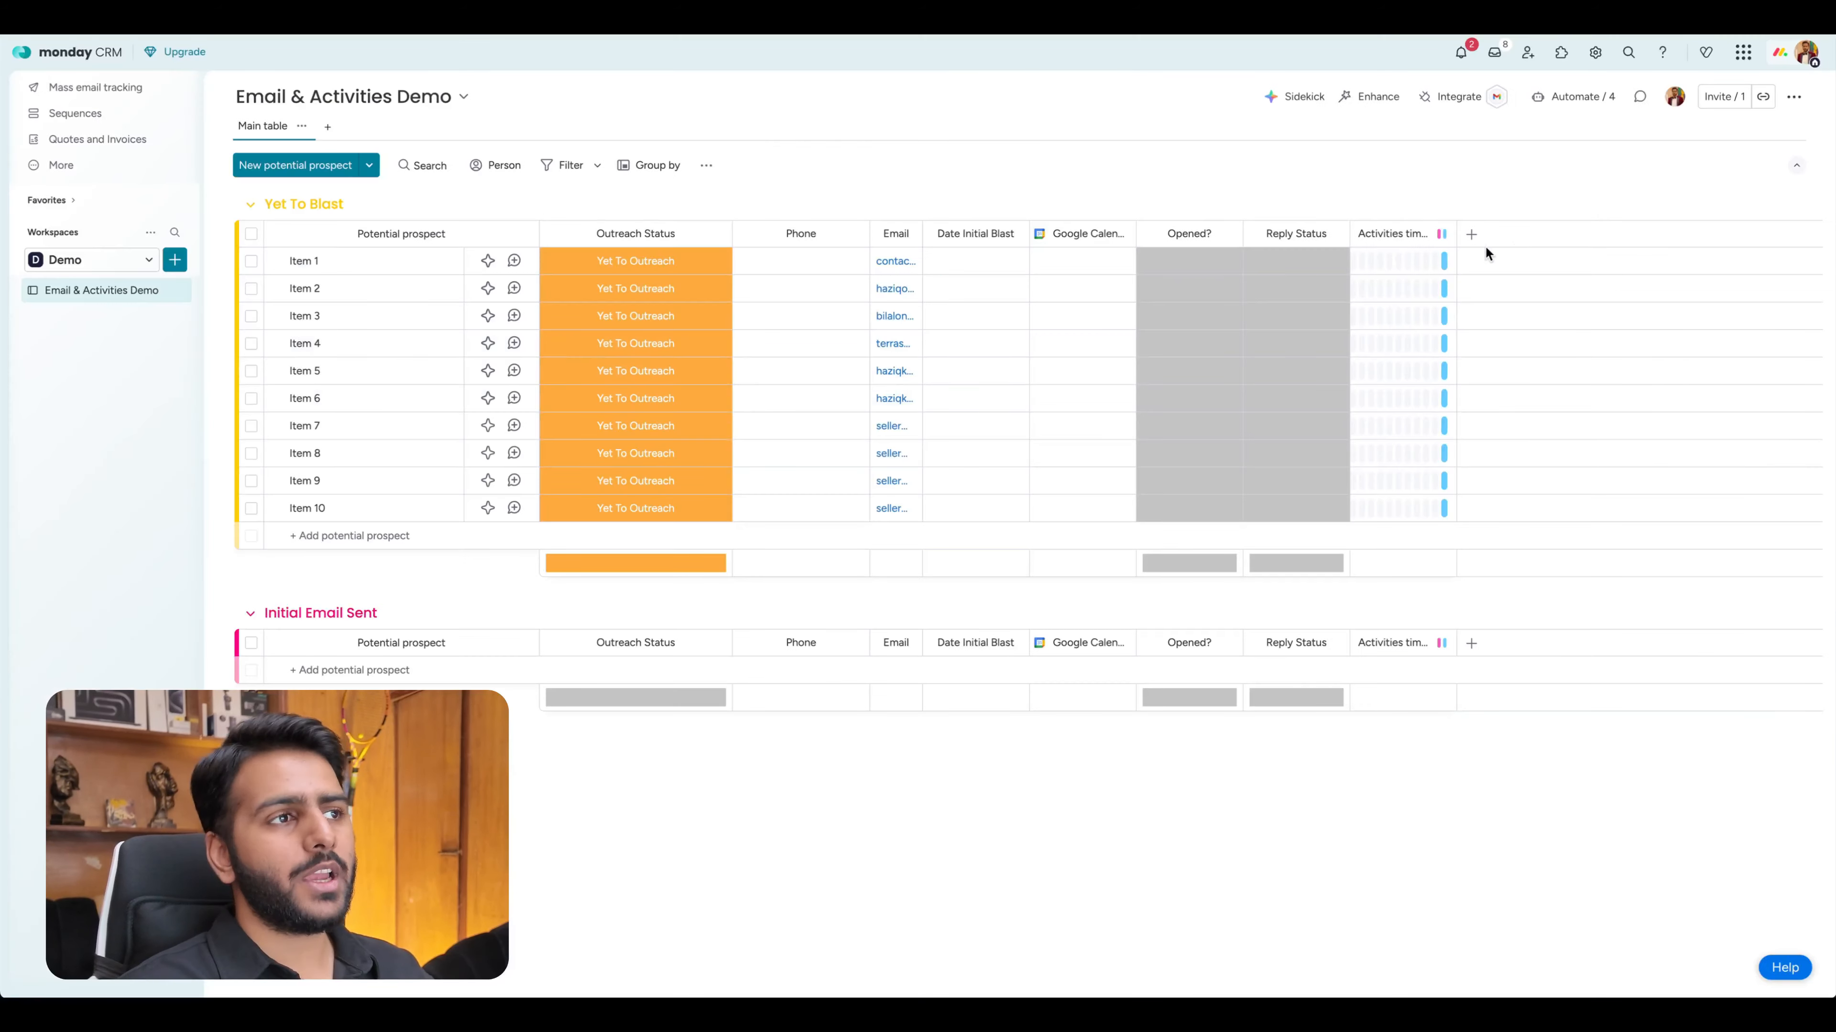
click(1286, 287)
click(1281, 191)
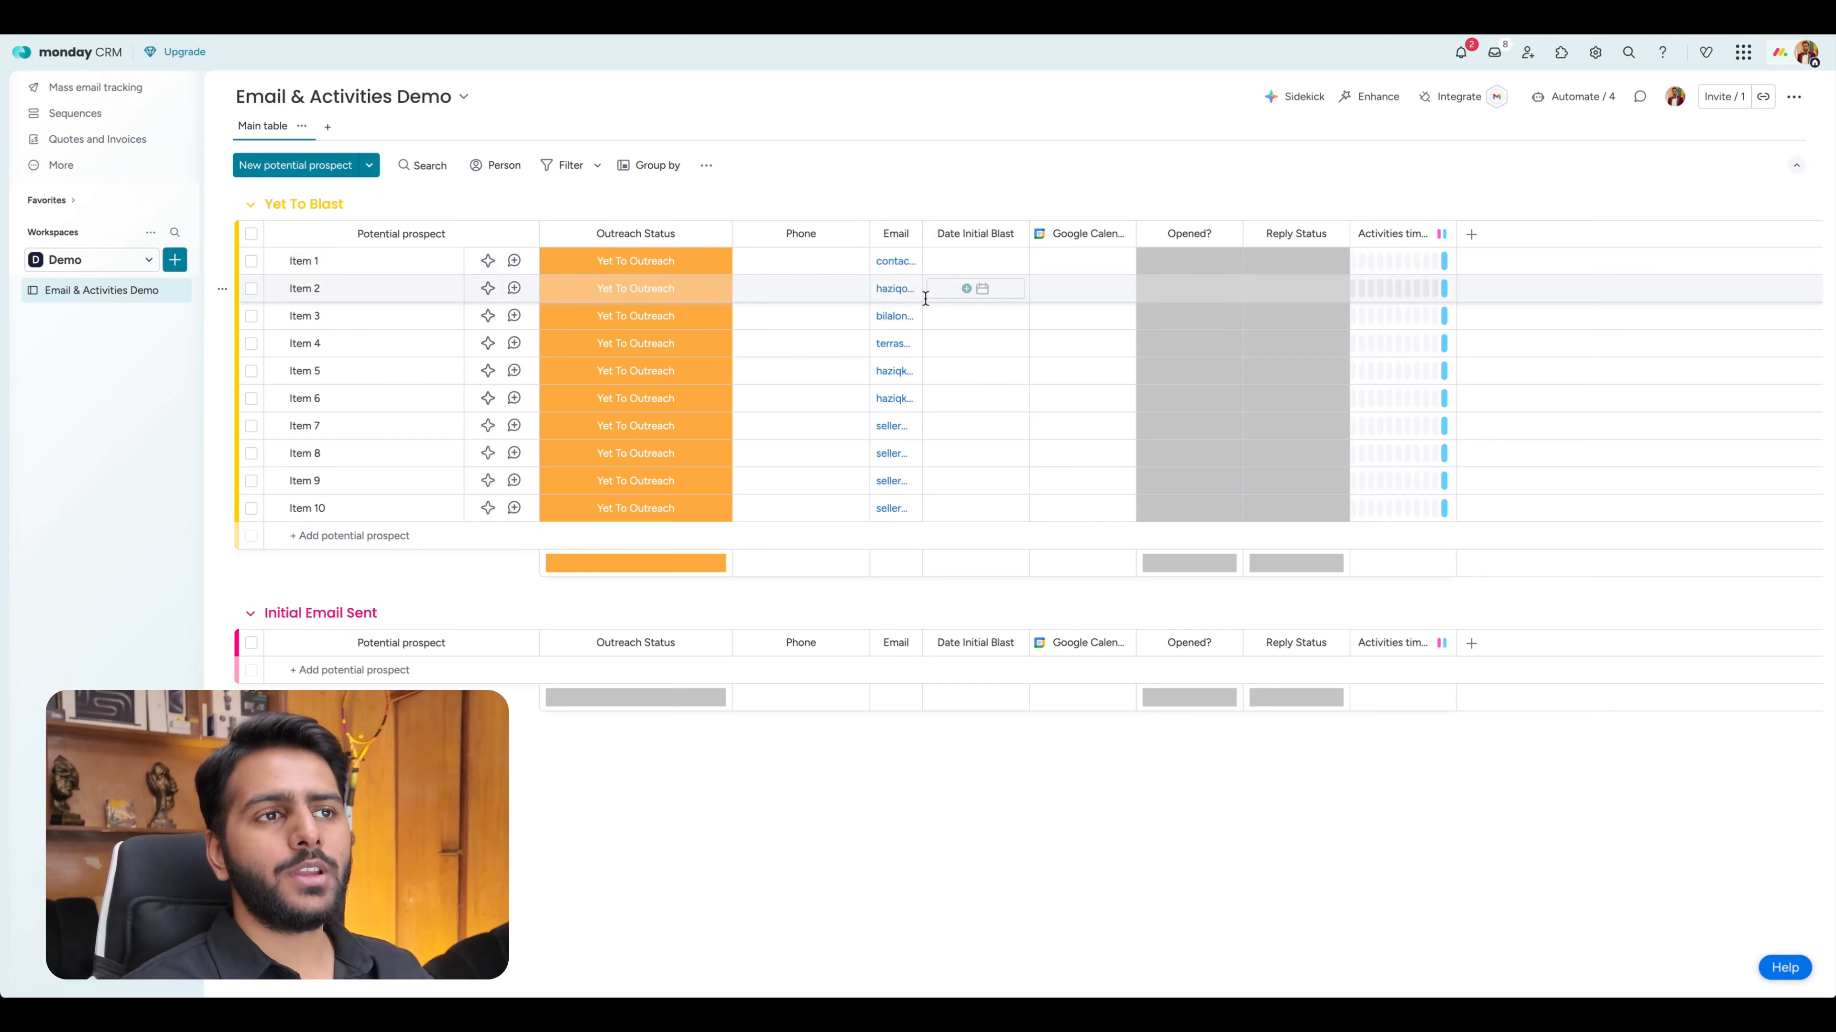
click(514, 289)
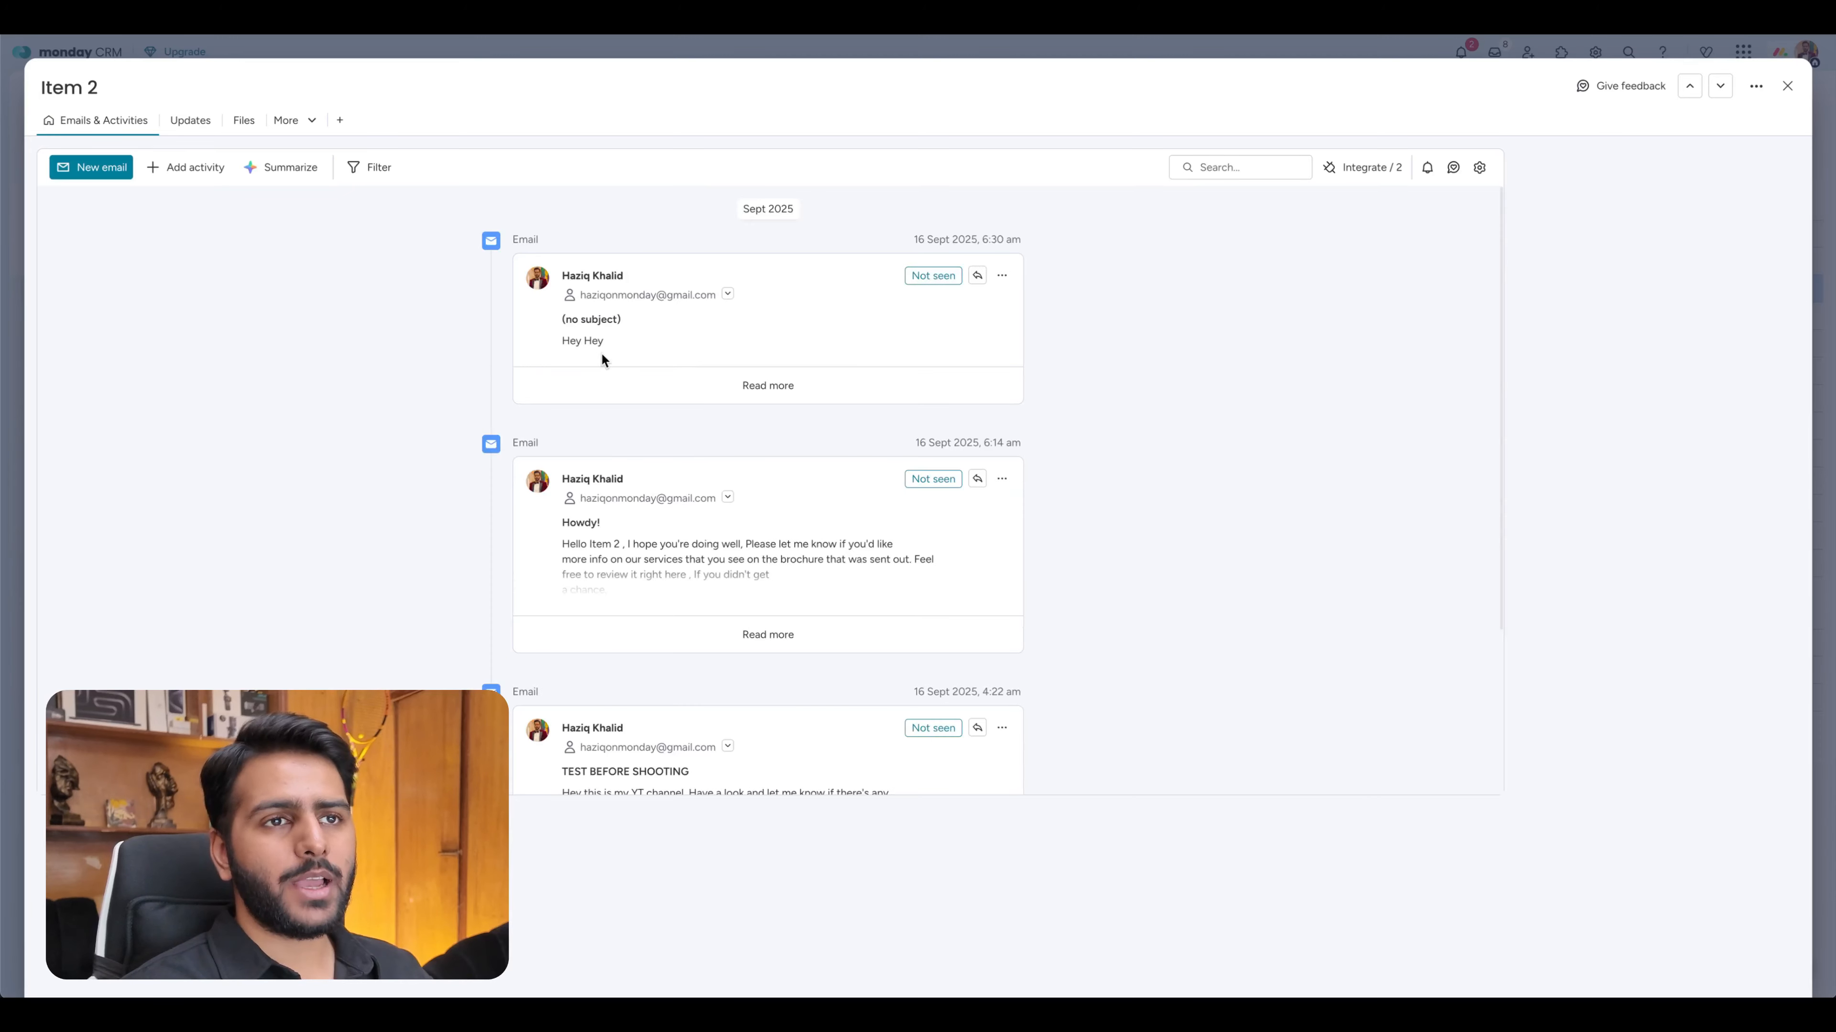
key(Escape)
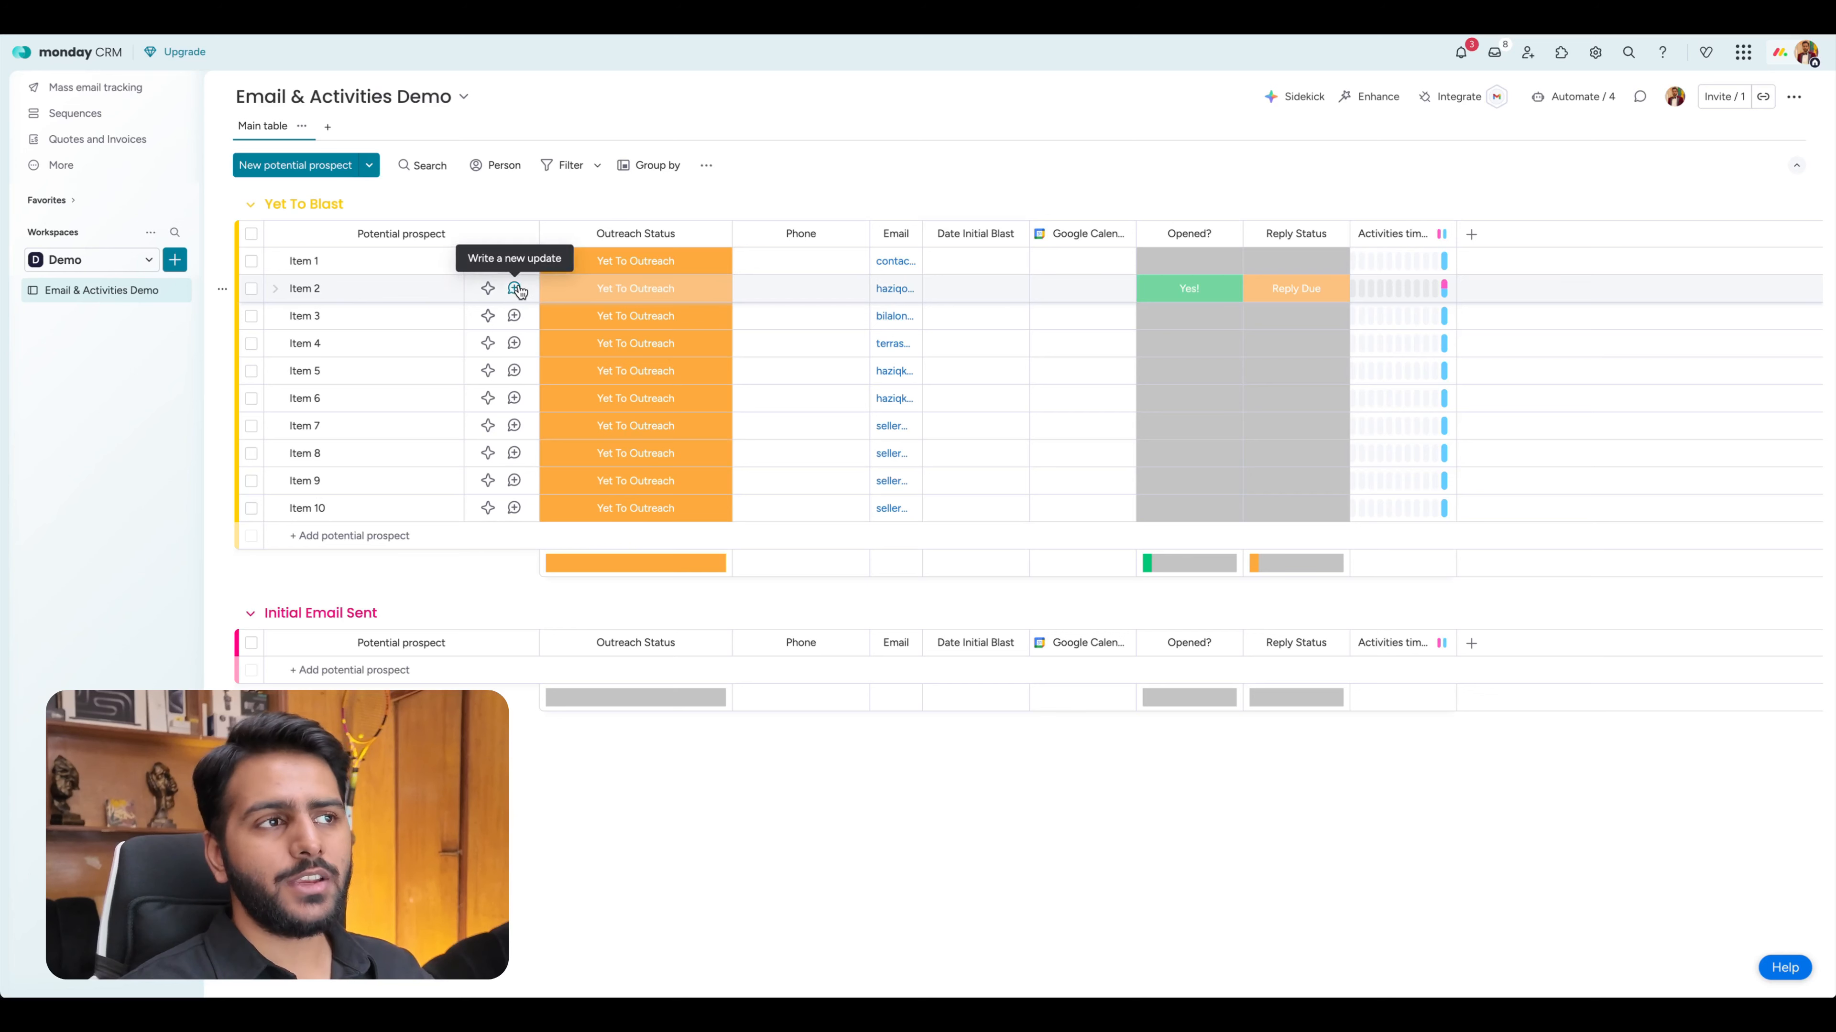
click(1282, 291)
Open Item 2's latest incoming email, reply to all with "Thank you!!", and send the reply.
click(418, 288)
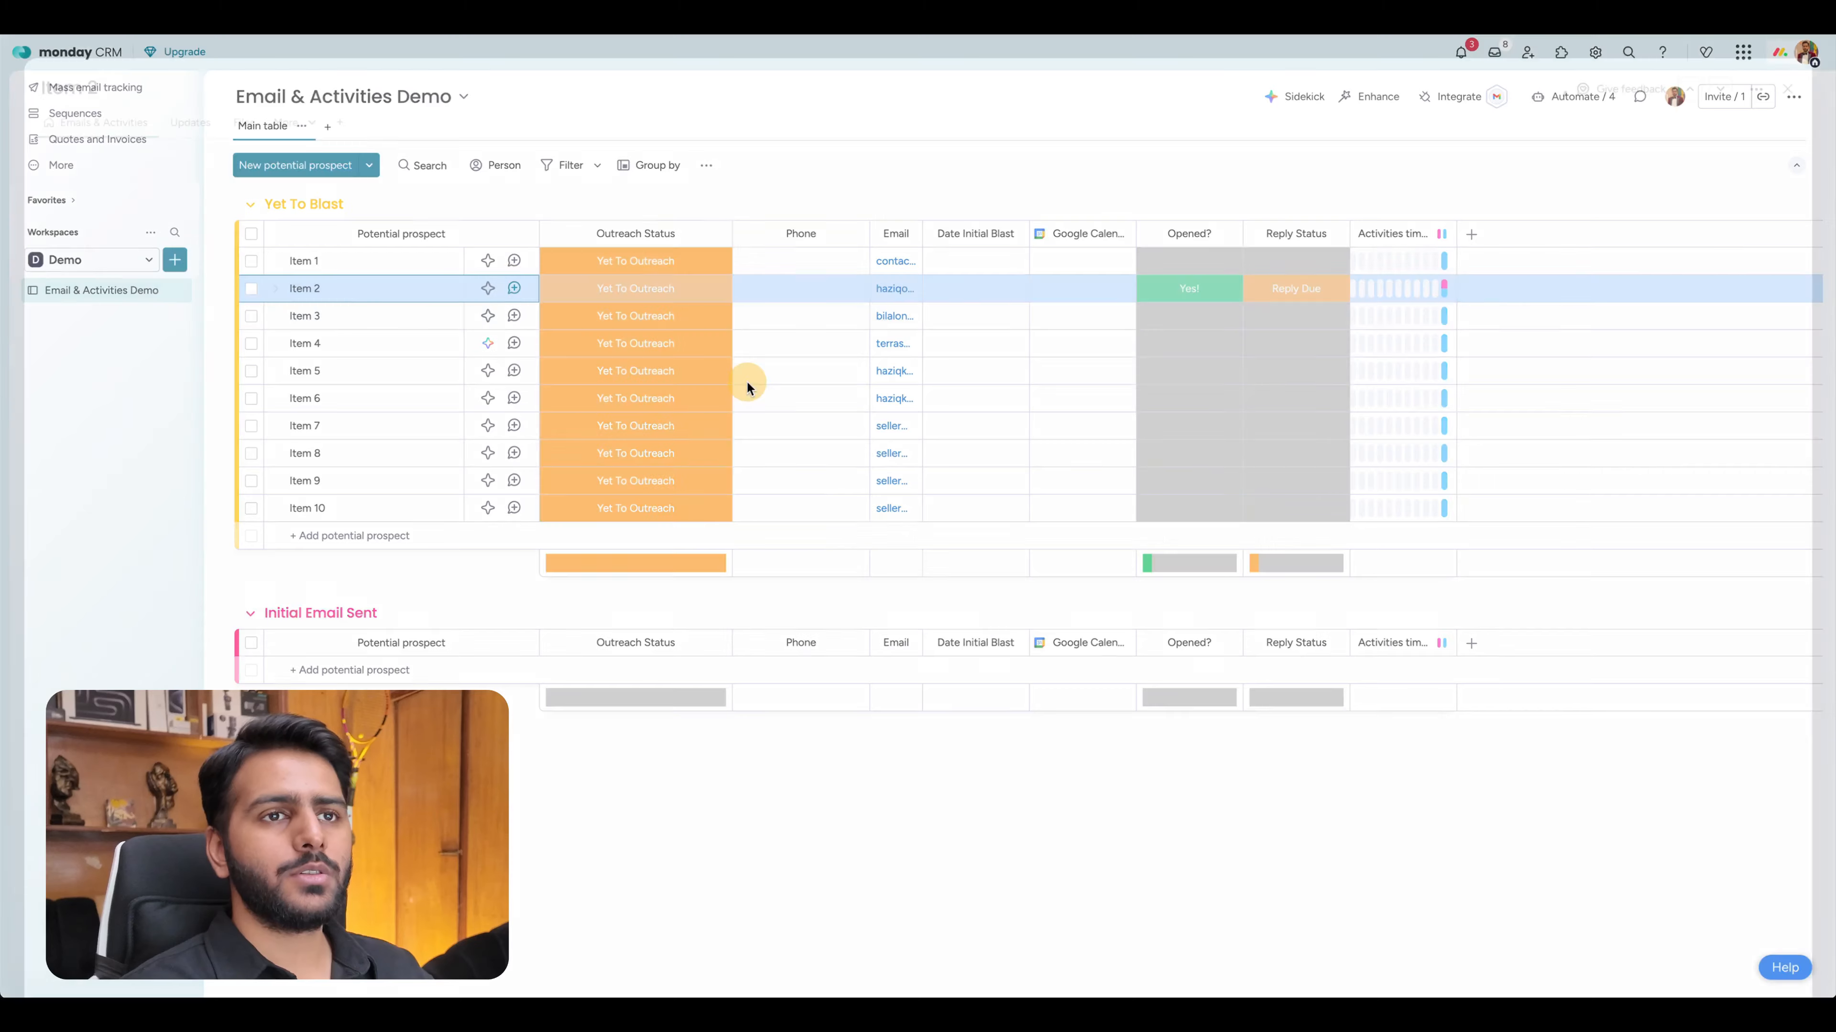
click(1001, 275)
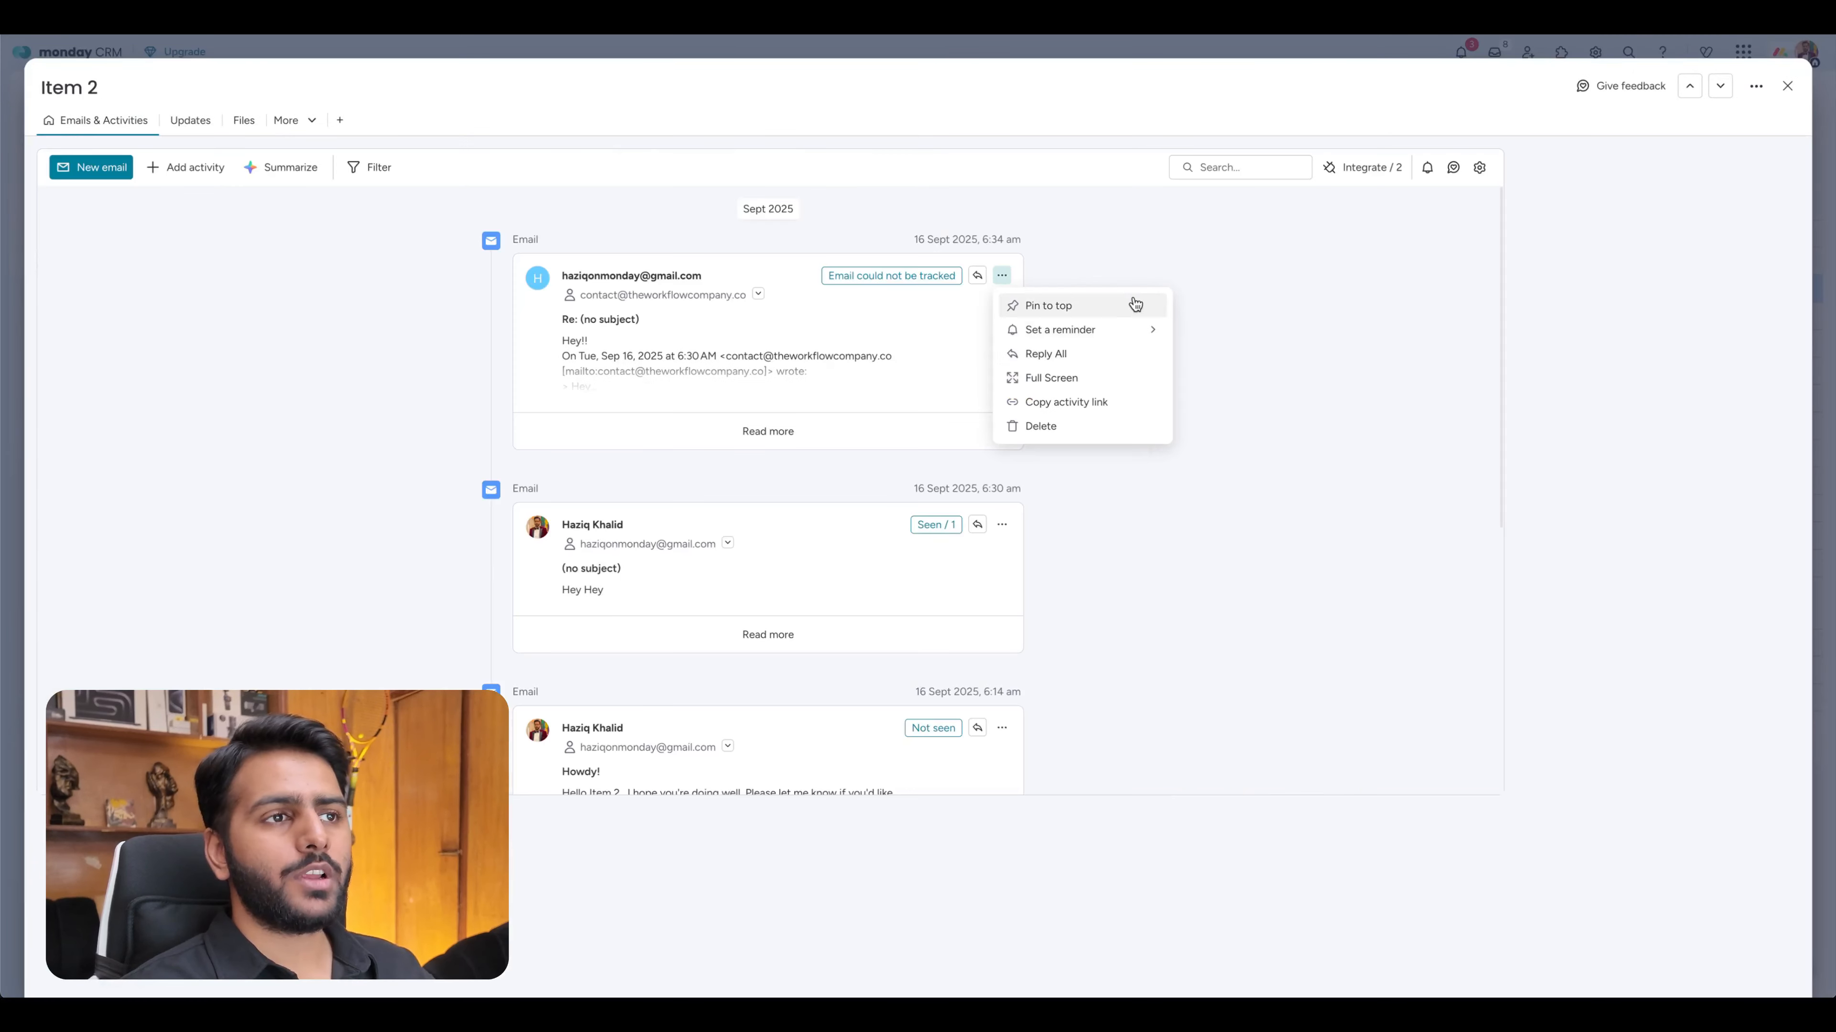
click(1055, 354)
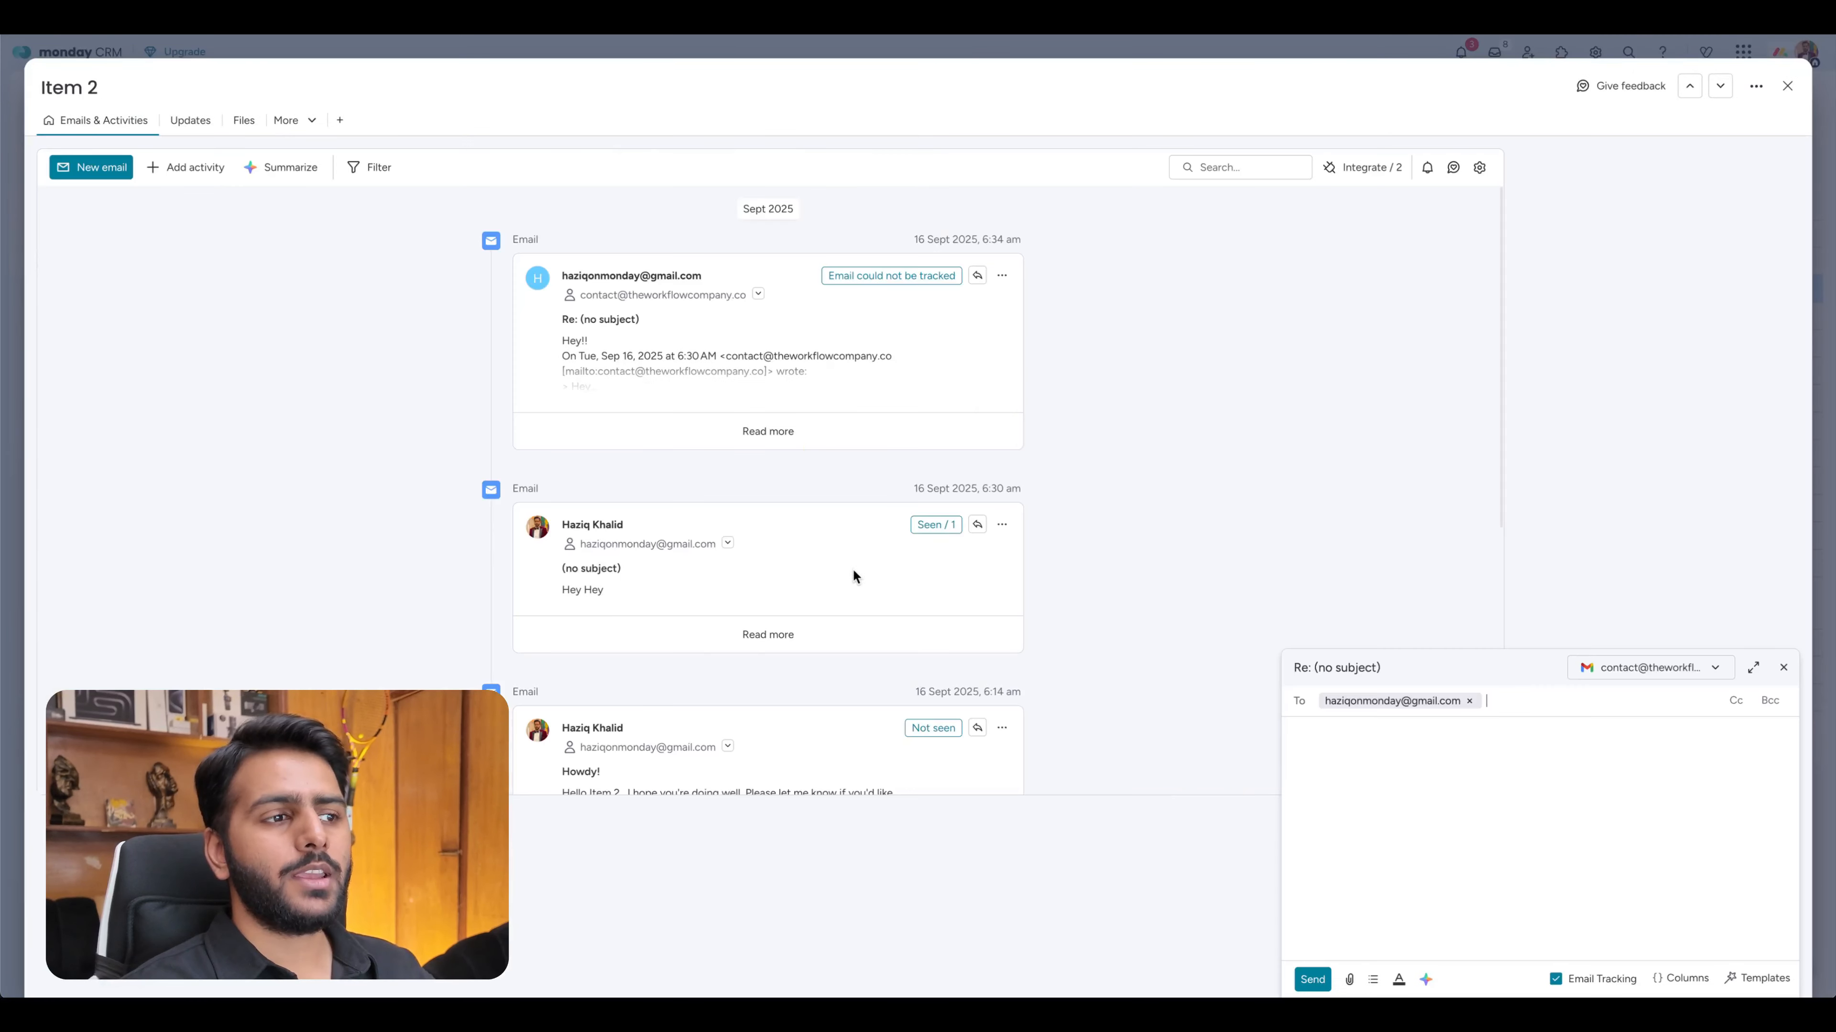
text(T)
key(Caps_Lock)
text(hank you!!)
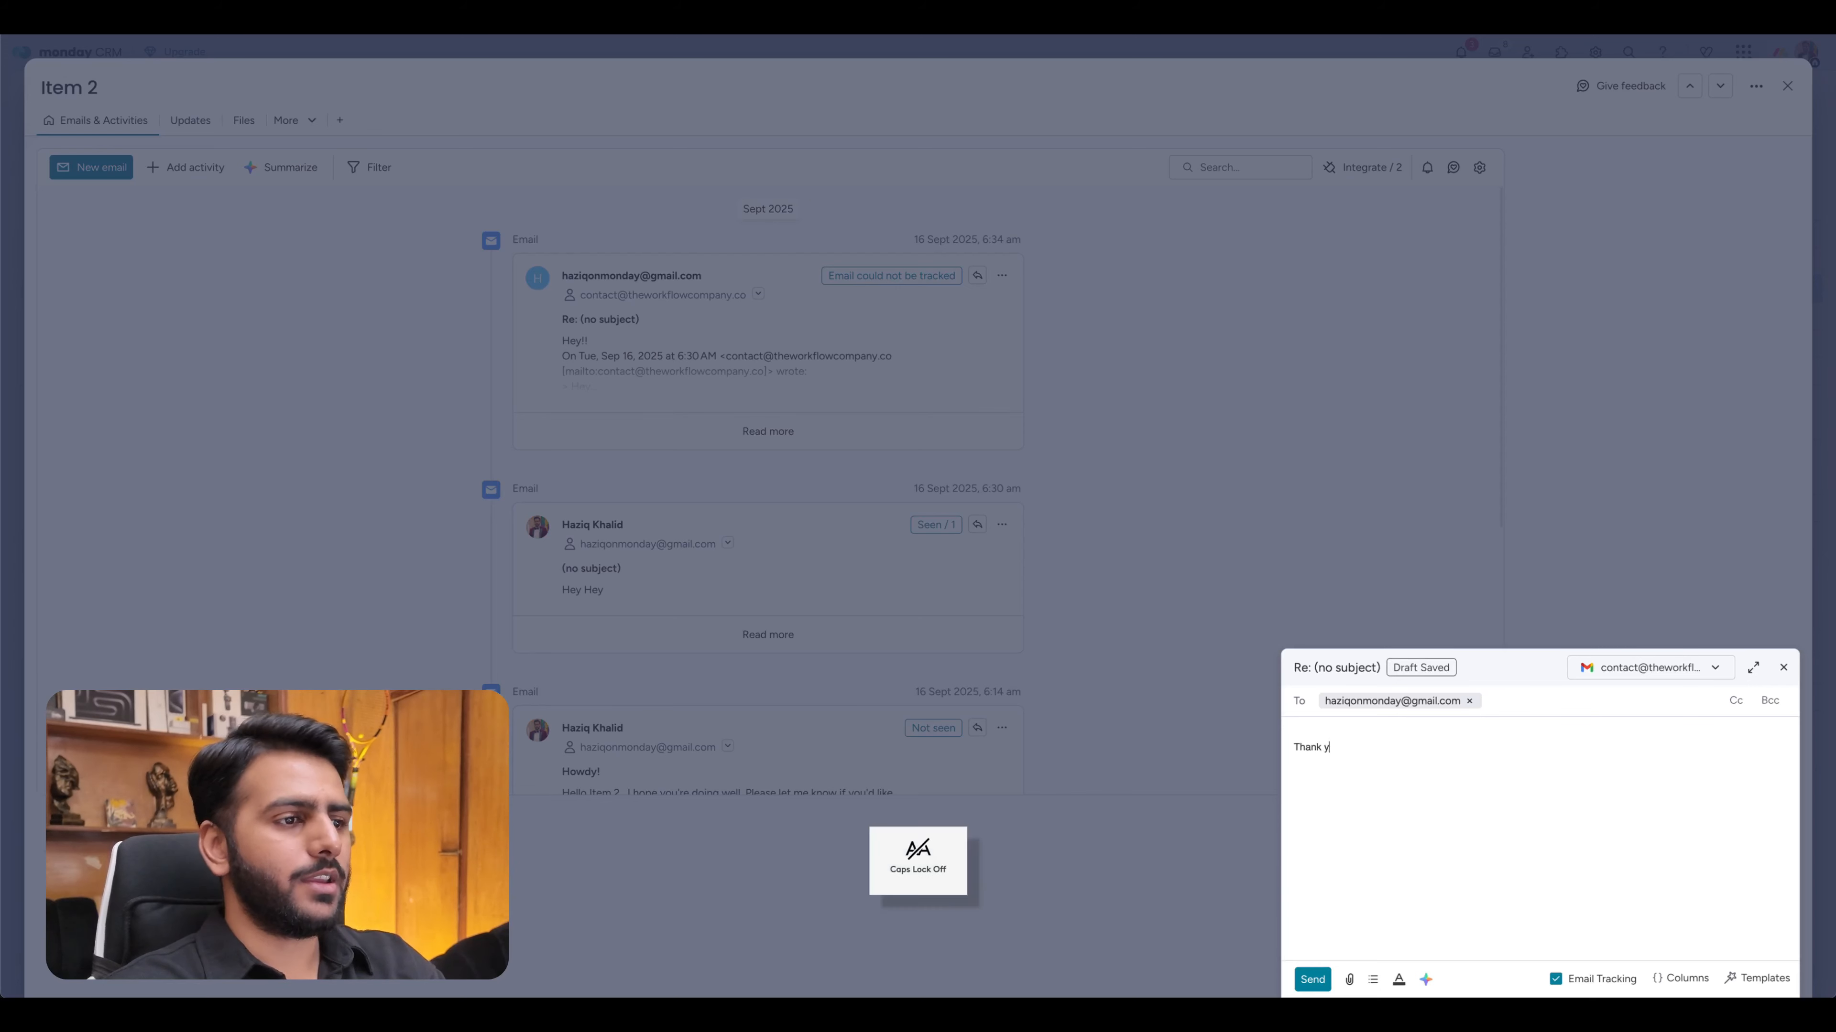
click(1315, 982)
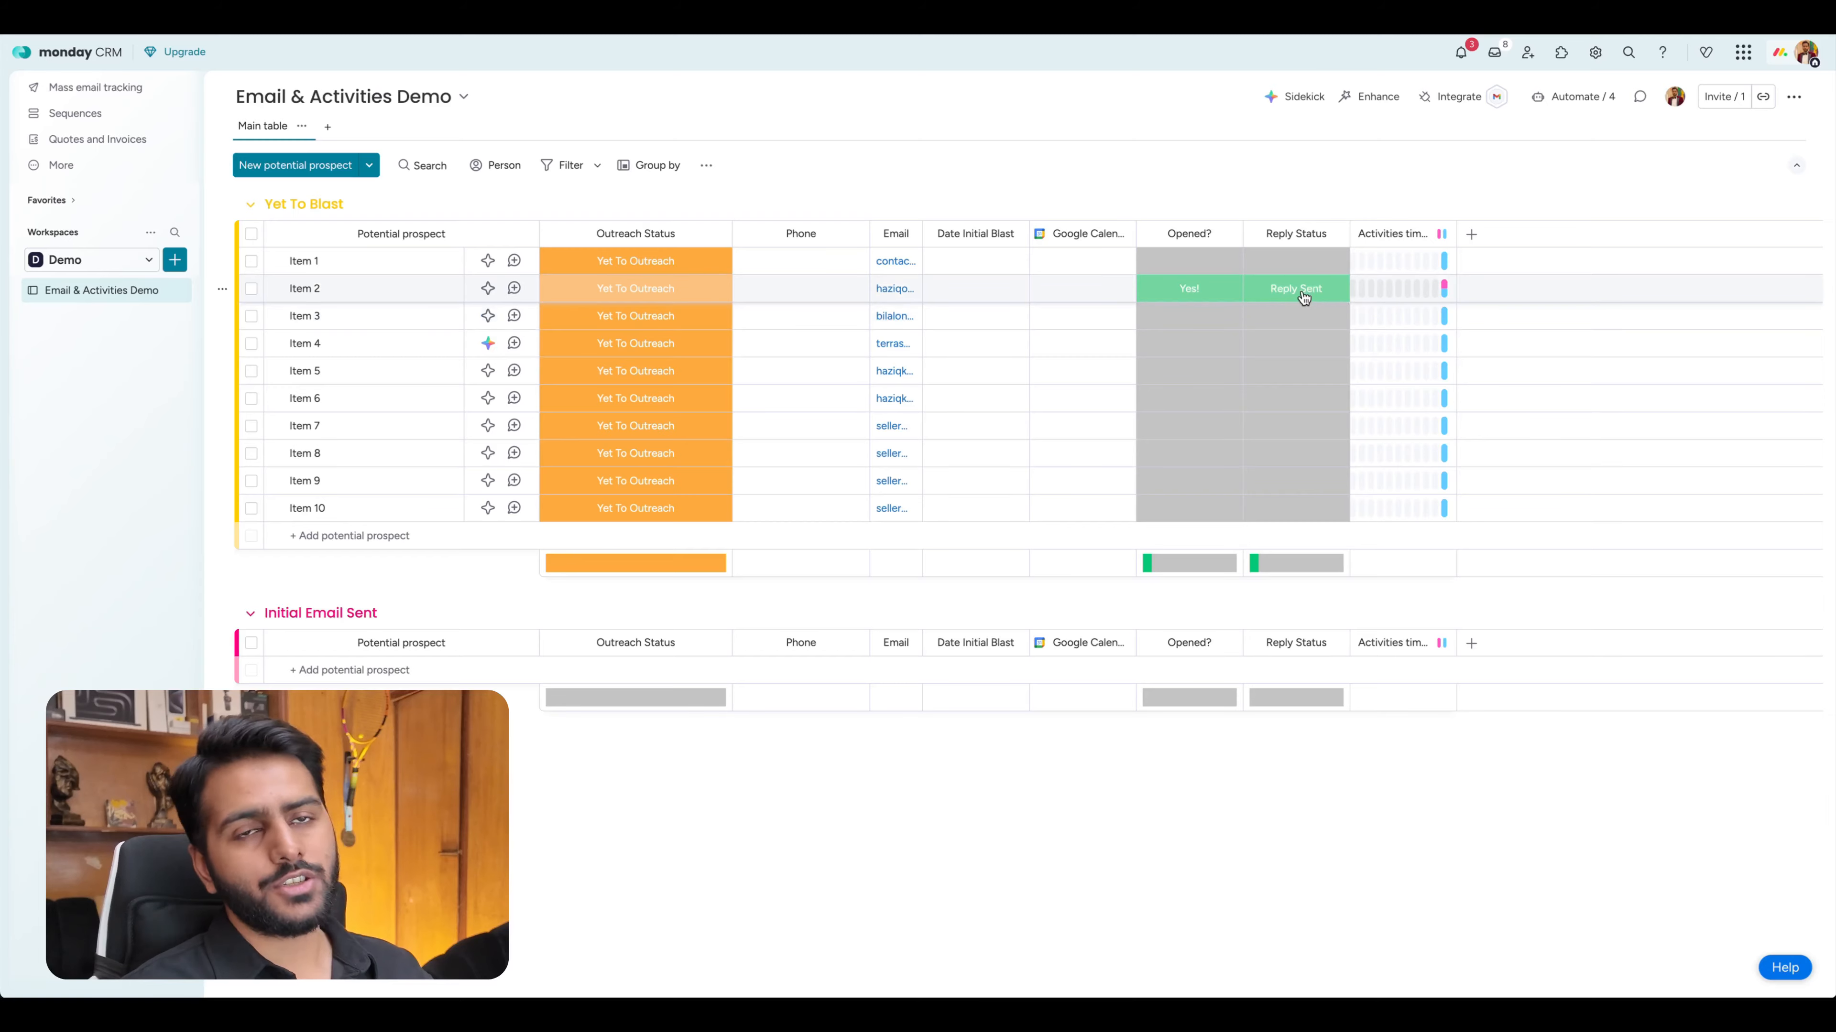